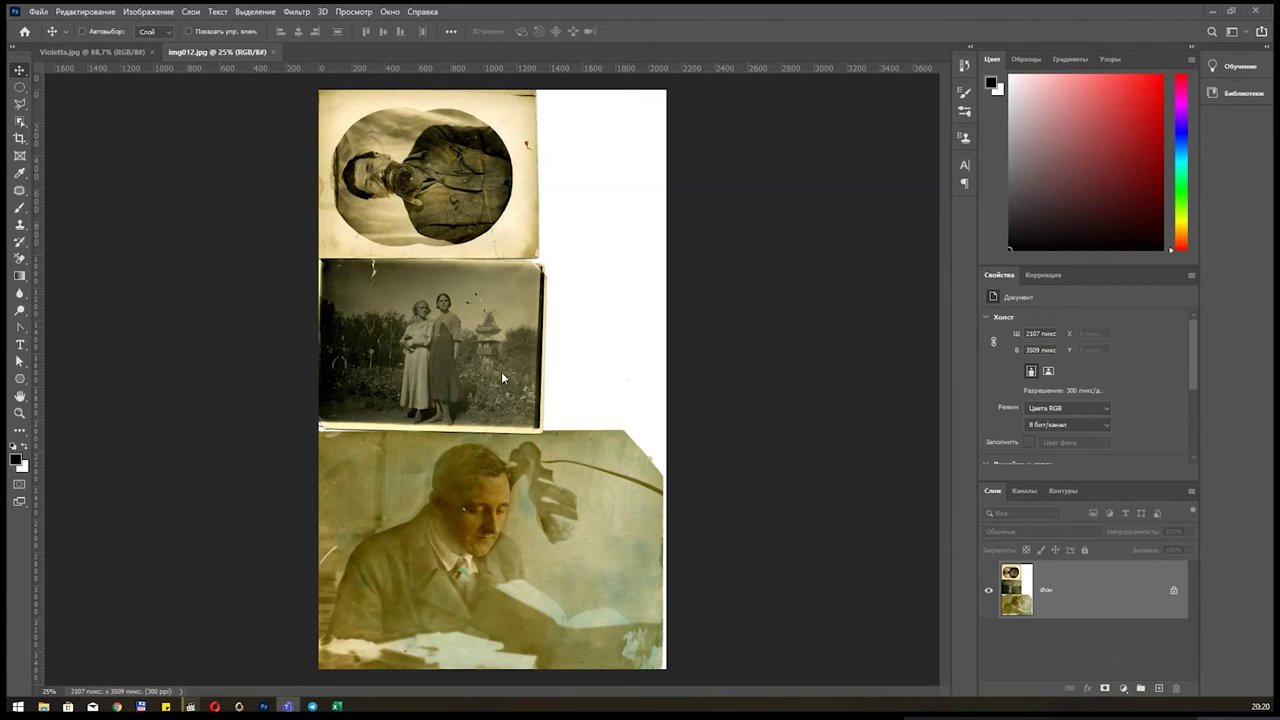
Try a rotated crop of the lower reading-man photo, then undo it to restore all three photos.
{"action": "left_click", "coordinate": [20, 140]}
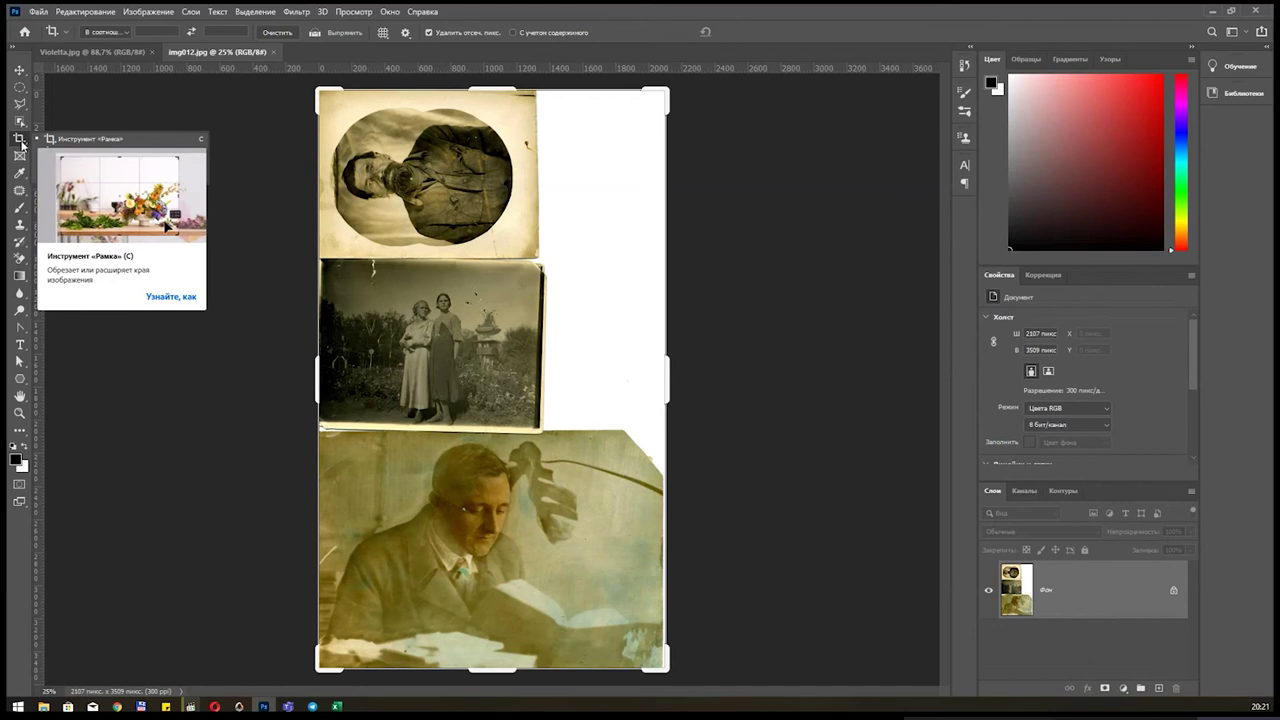
{"action": "right_click", "coordinate": [20, 140]}
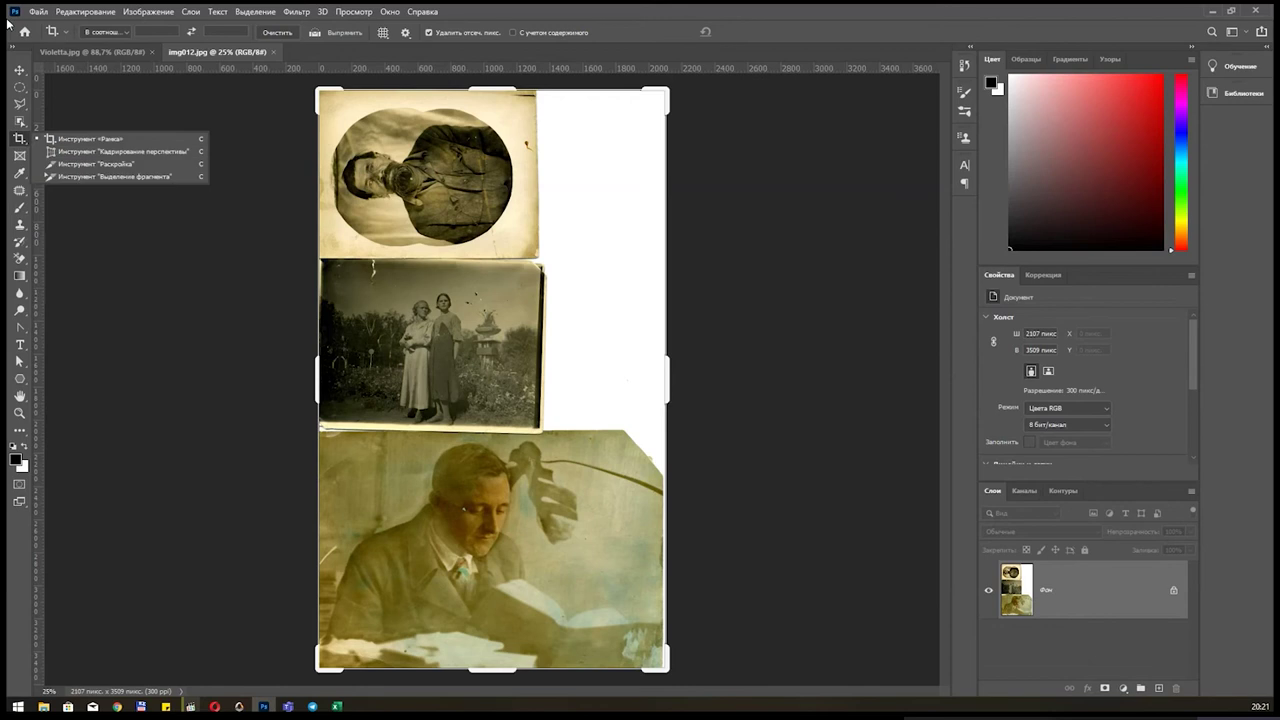
{"action": "left_click", "coordinate": [137, 143]}
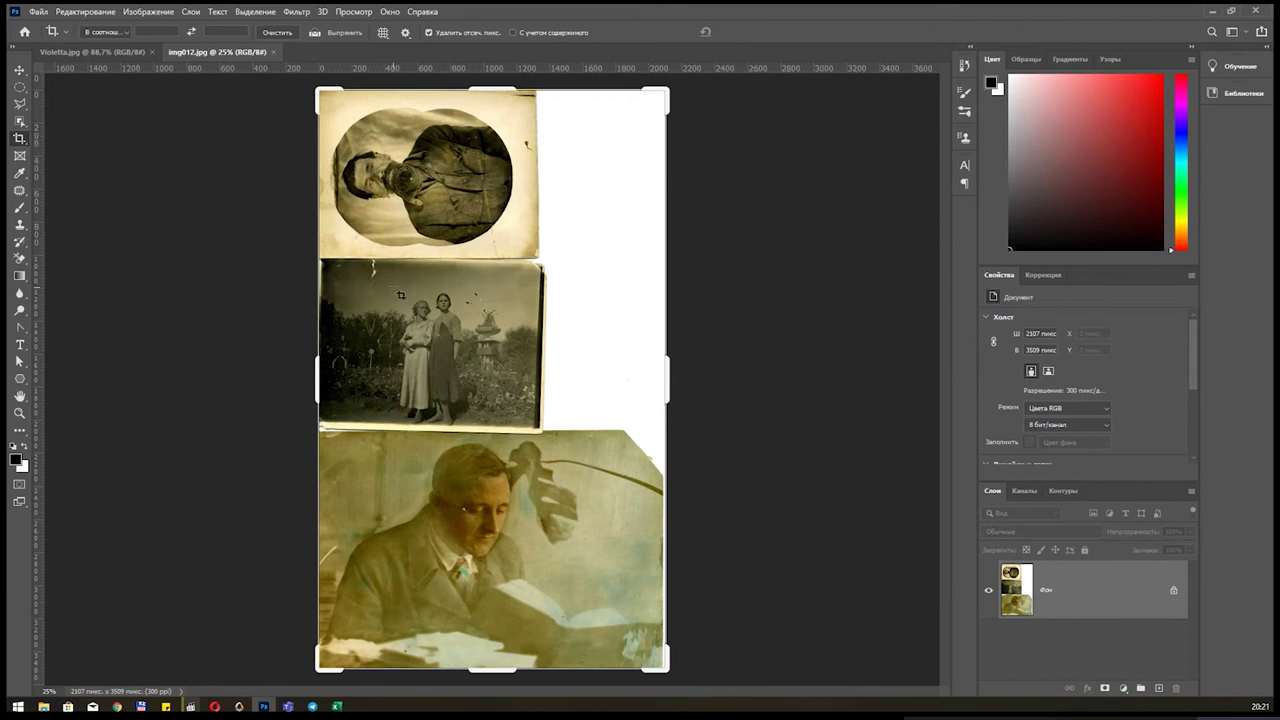
{"action": "left_click_drag", "start_coordinate": [318, 430], "coordinate": [666, 668]}
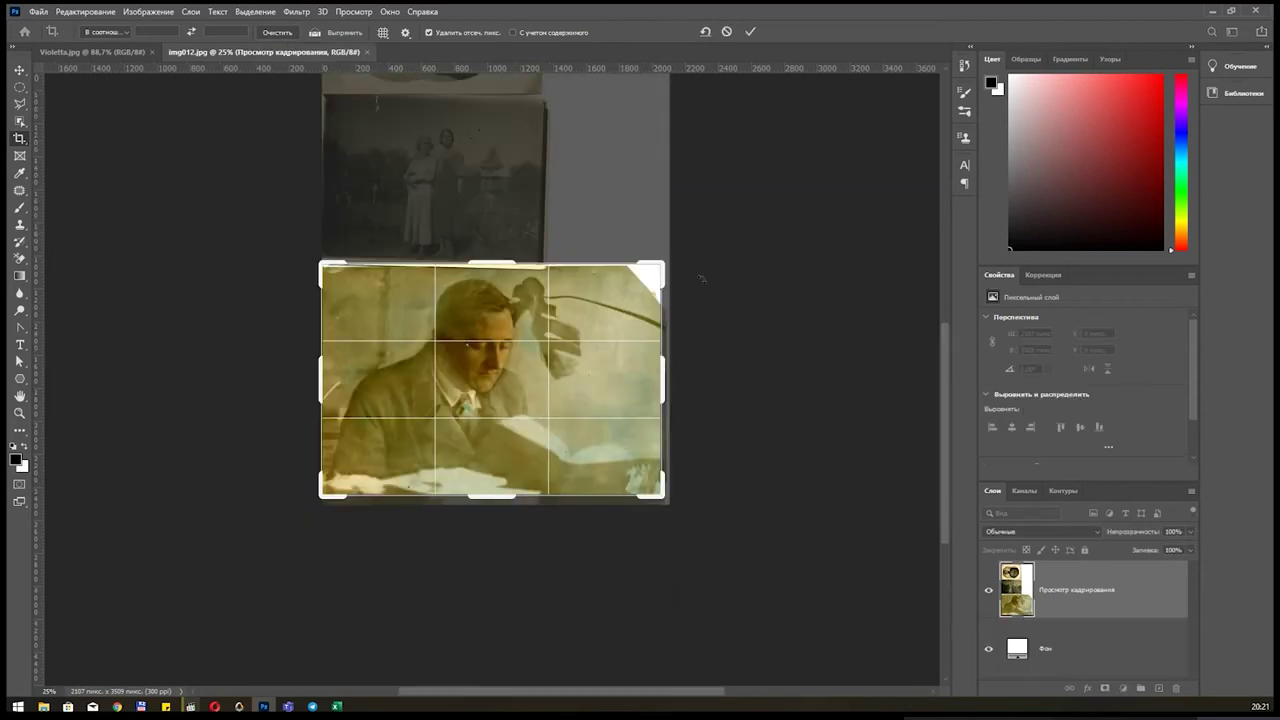
{"action": "left_click_drag", "start_coordinate": [702, 279], "coordinate": [701, 312]}
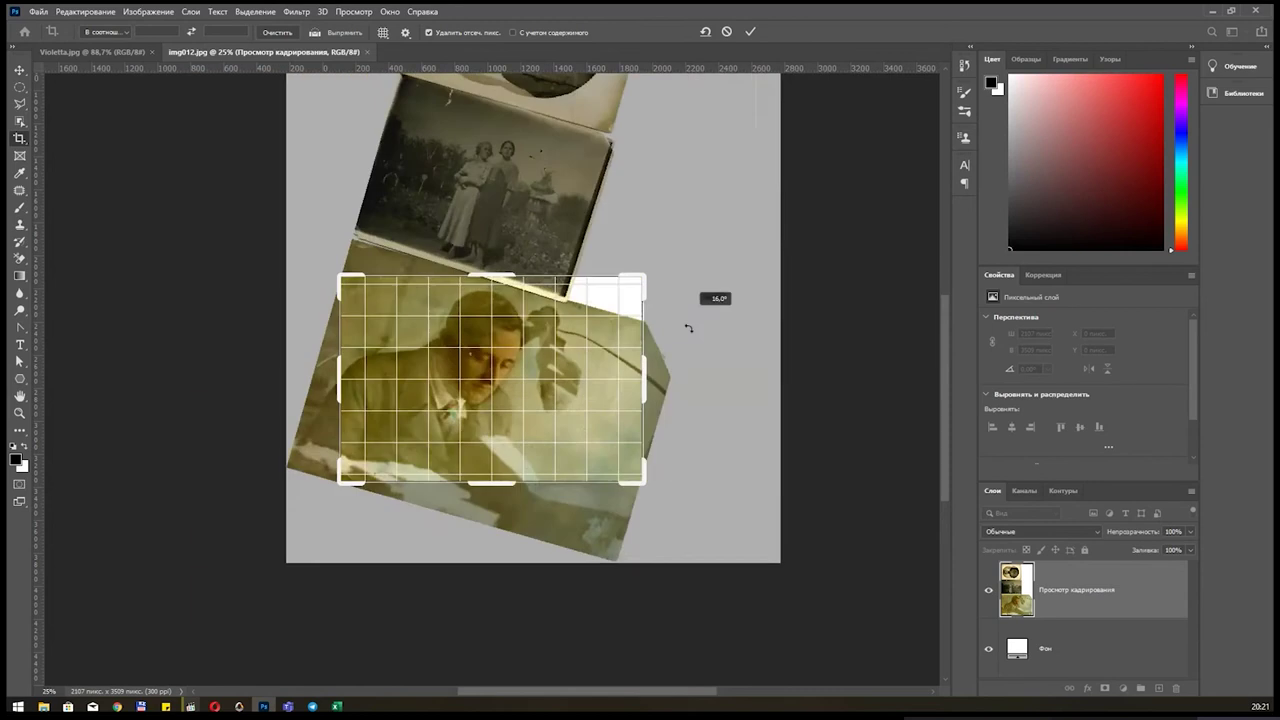
{"action": "mouse_move", "coordinate": [701, 312]}
{"action": "left_mouse_down"}
{"action": "mouse_move", "coordinate": [656, 422]}
{"action": "mouse_move", "coordinate": [668, 255]}
{"action": "left_mouse_up"}
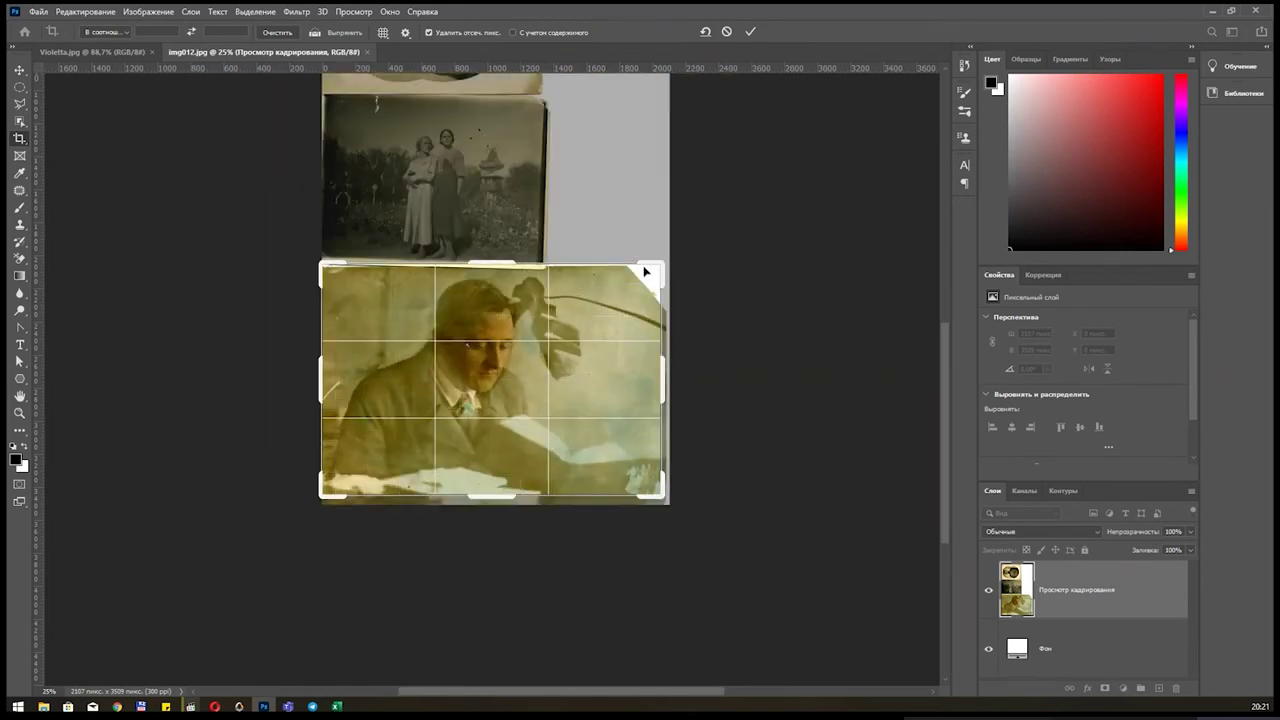
{"action": "left_click", "coordinate": [752, 35]}
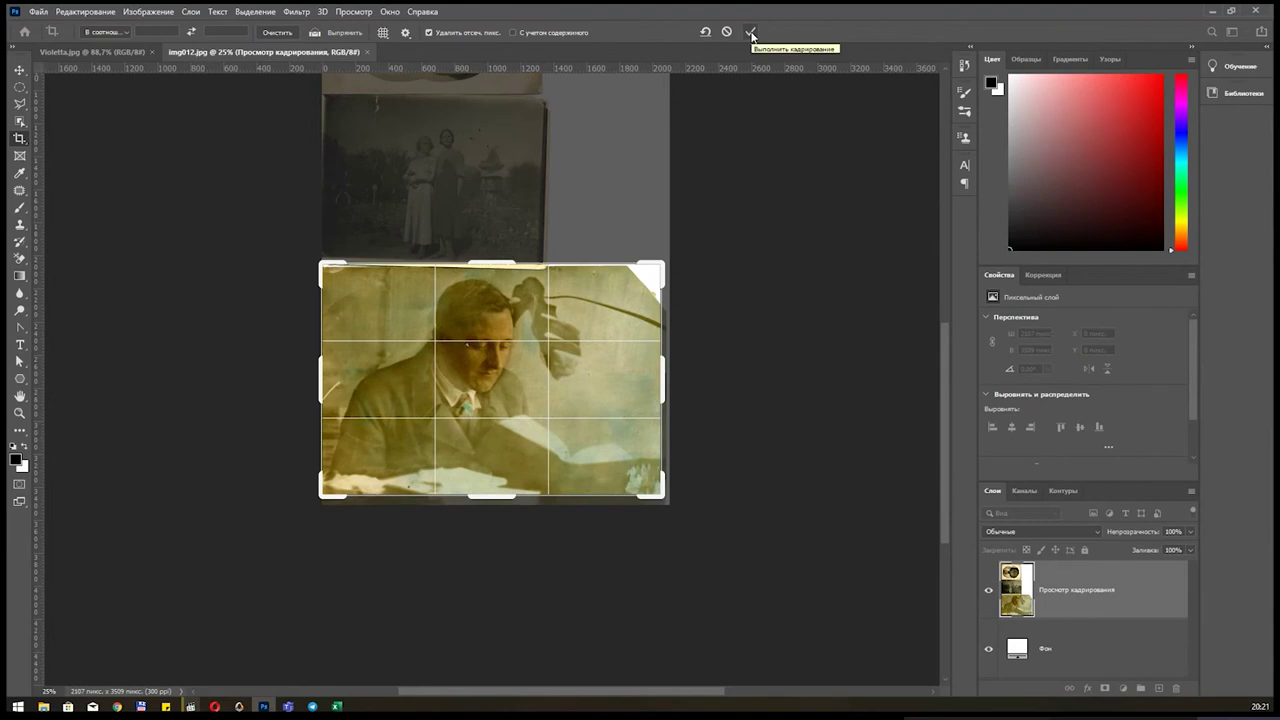
{"action": "left_click", "coordinate": [752, 35]}
{"action": "key", "text": "ctrl+z"}
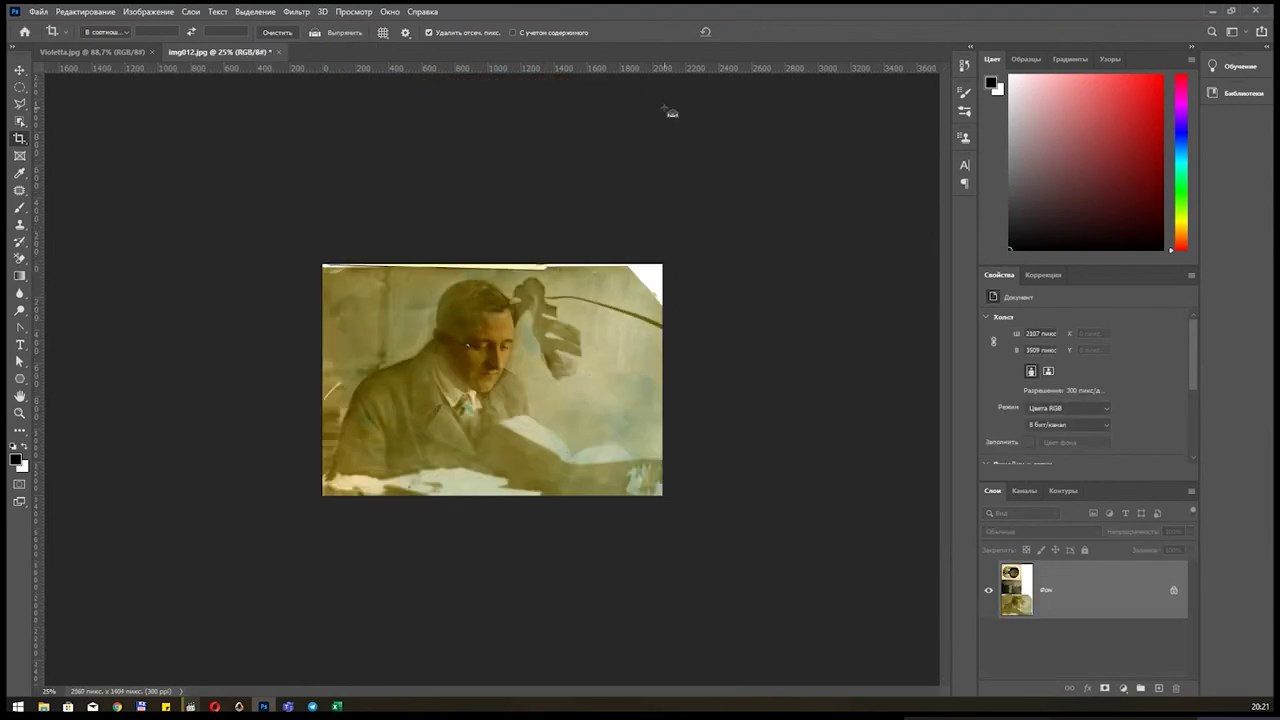
Marquee-select the top oval portrait and paste it into a new 1328×1004 px, 300 ppi document.
{"action": "right_click", "coordinate": [22, 140]}
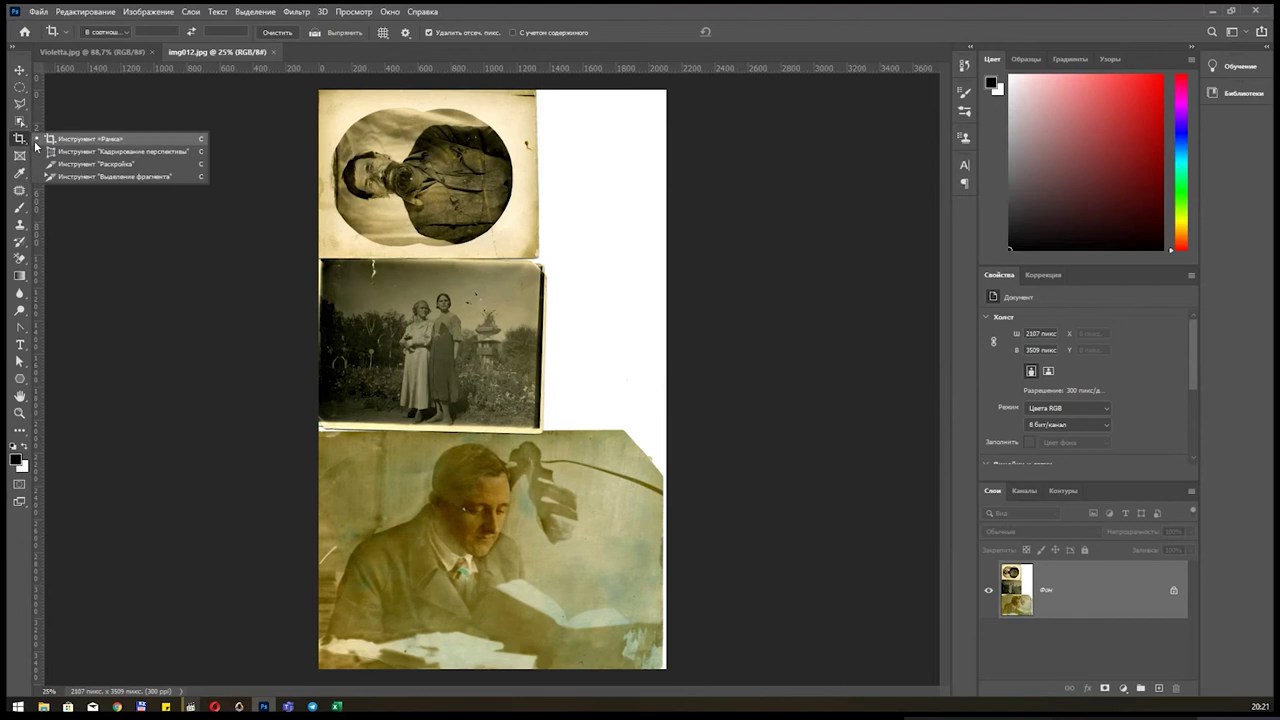
{"action": "left_click", "coordinate": [20, 88]}
{"action": "right_click", "coordinate": [20, 88]}
{"action": "left_click", "coordinate": [100, 87]}
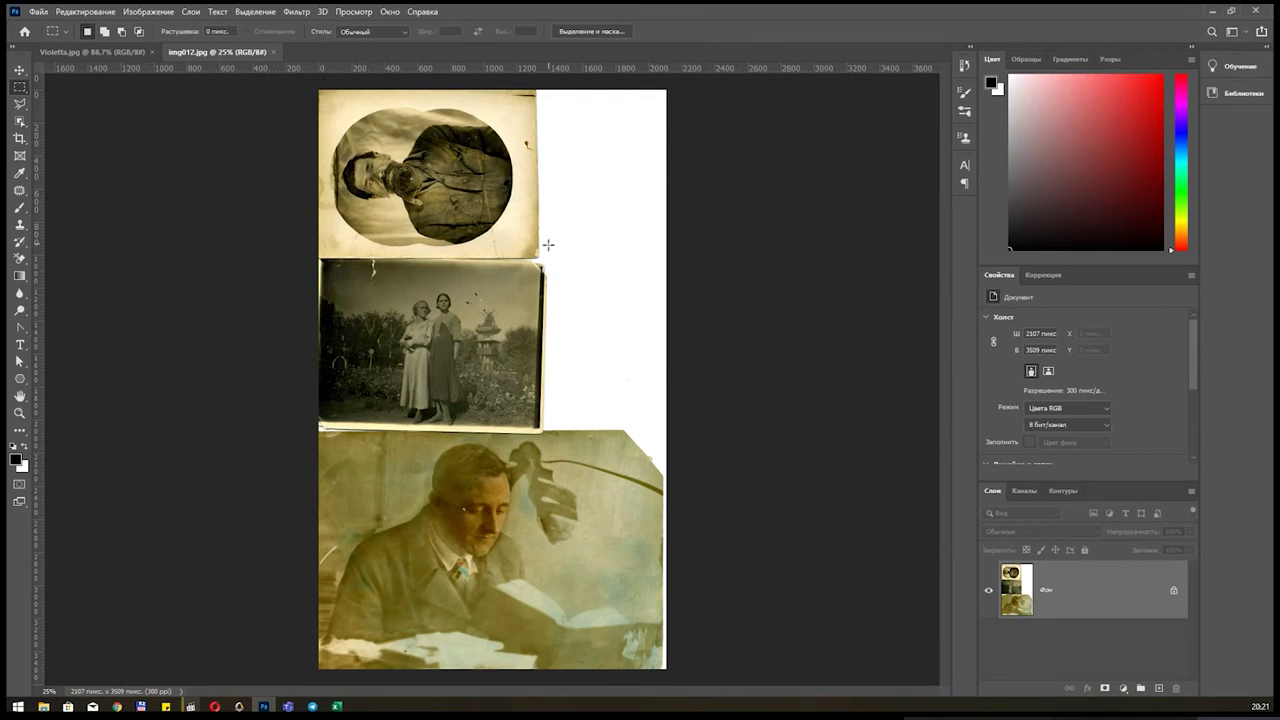
{"action": "left_click_drag", "start_coordinate": [537, 257], "coordinate": [296, 88]}
{"action": "key", "text": "ctrl+c"}
{"action": "key", "text": "ctrl+n"}
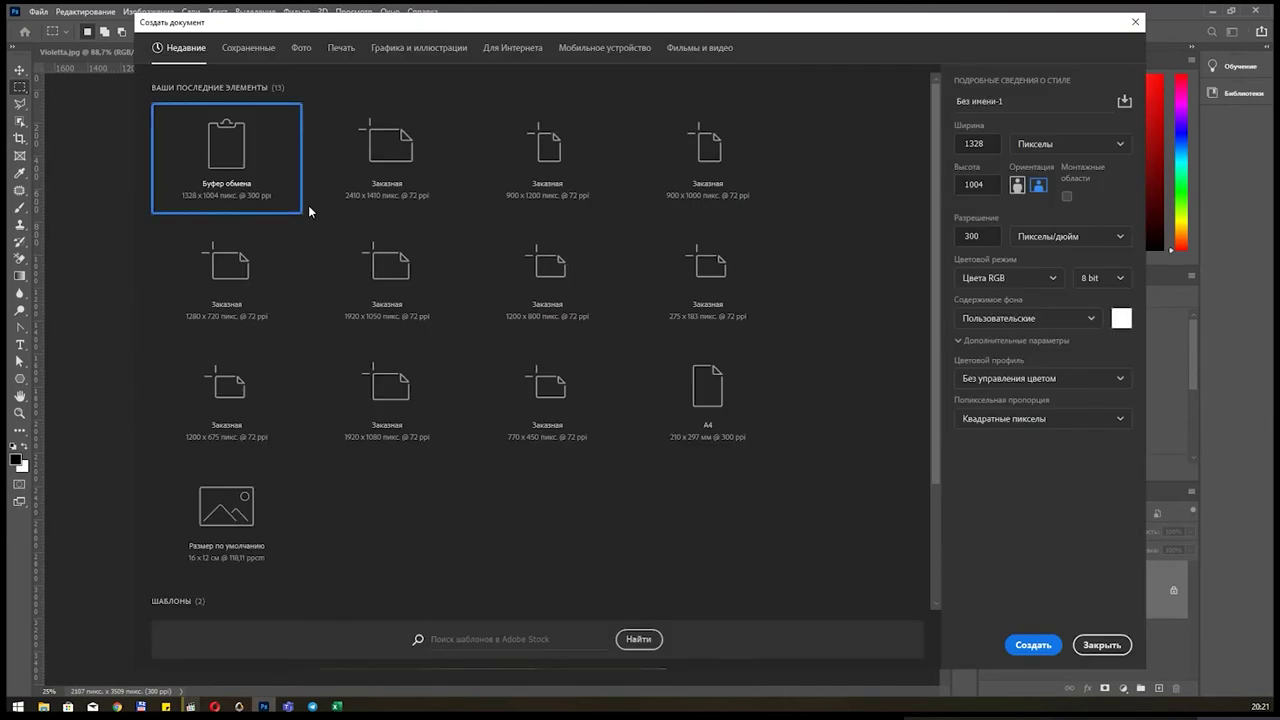
{"action": "key", "text": "Return"}
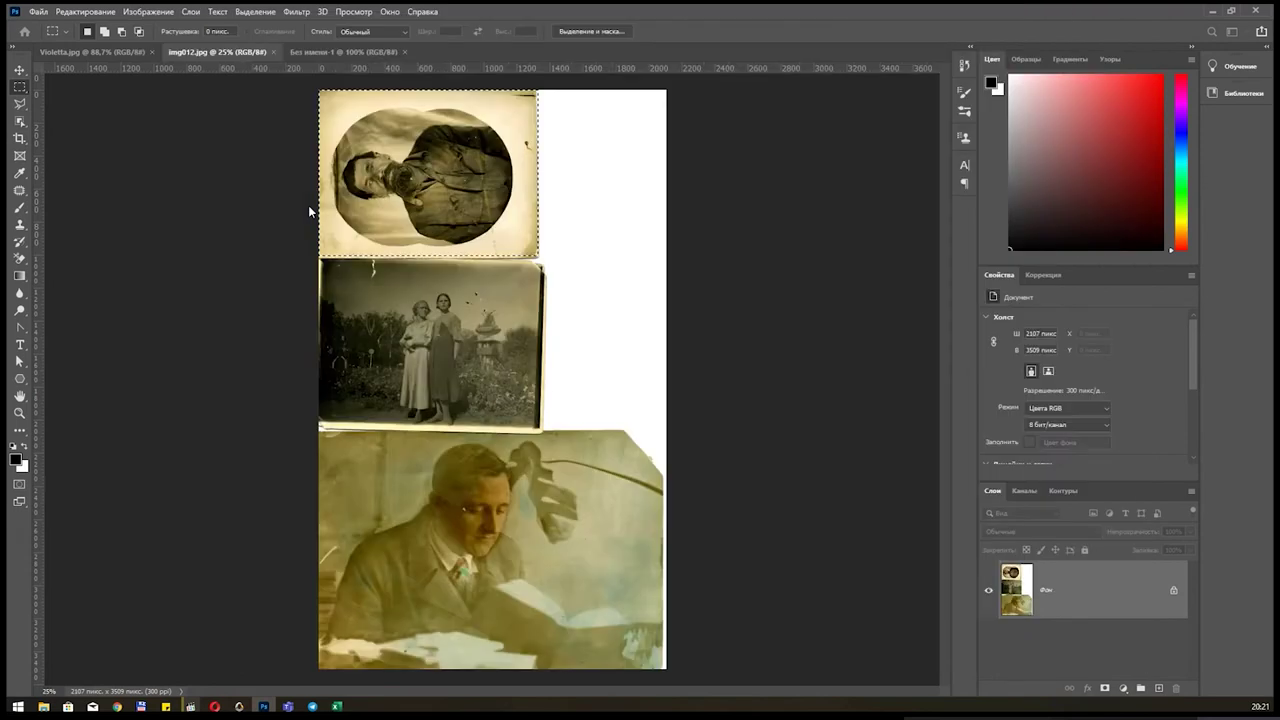
{"action": "key", "text": "ctrl+v"}
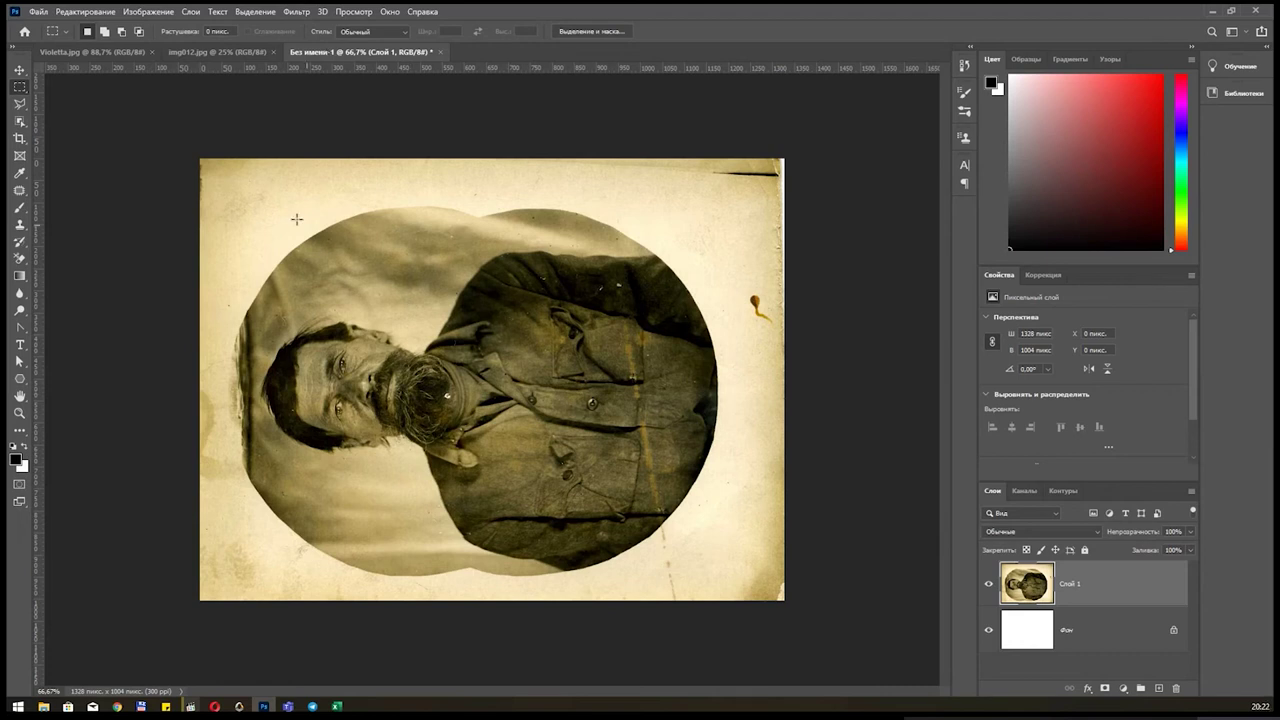
Rotate the portrait canvas 90° clockwise to 1004×1328 px using Image Rotation.
{"action": "left_click", "coordinate": [152, 12]}
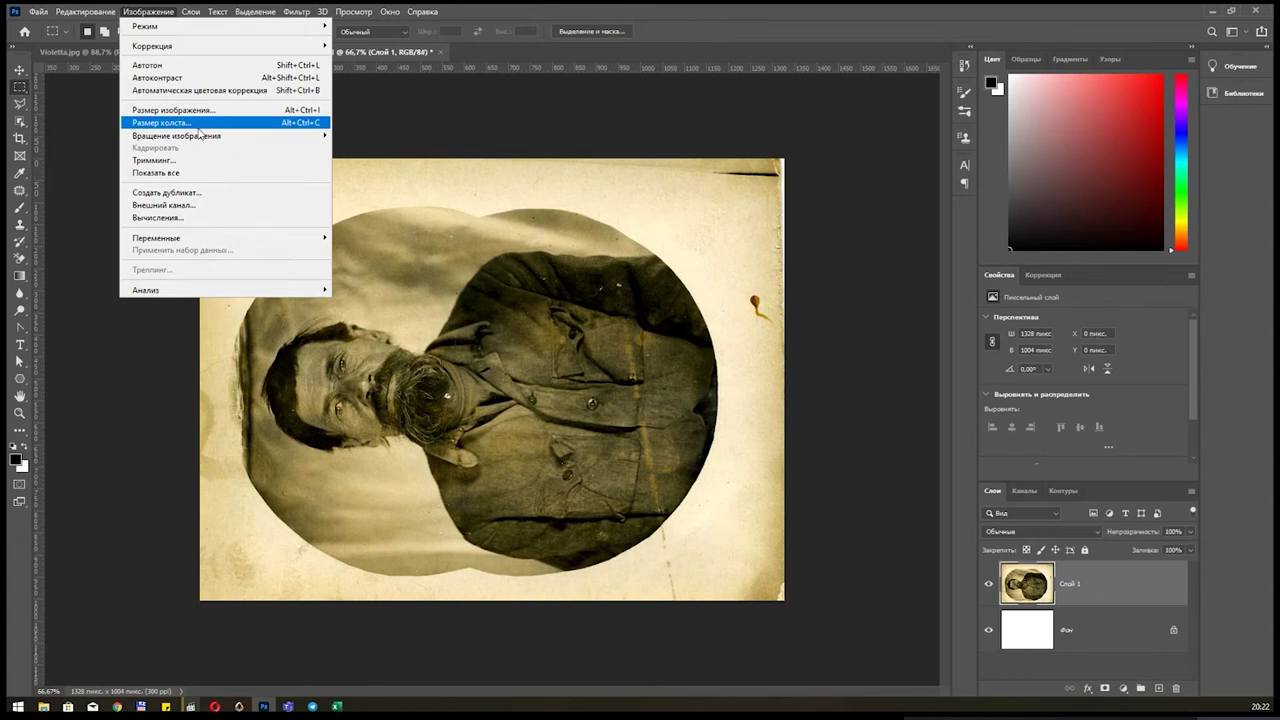
{"action": "mouse_move", "coordinate": [176, 135]}
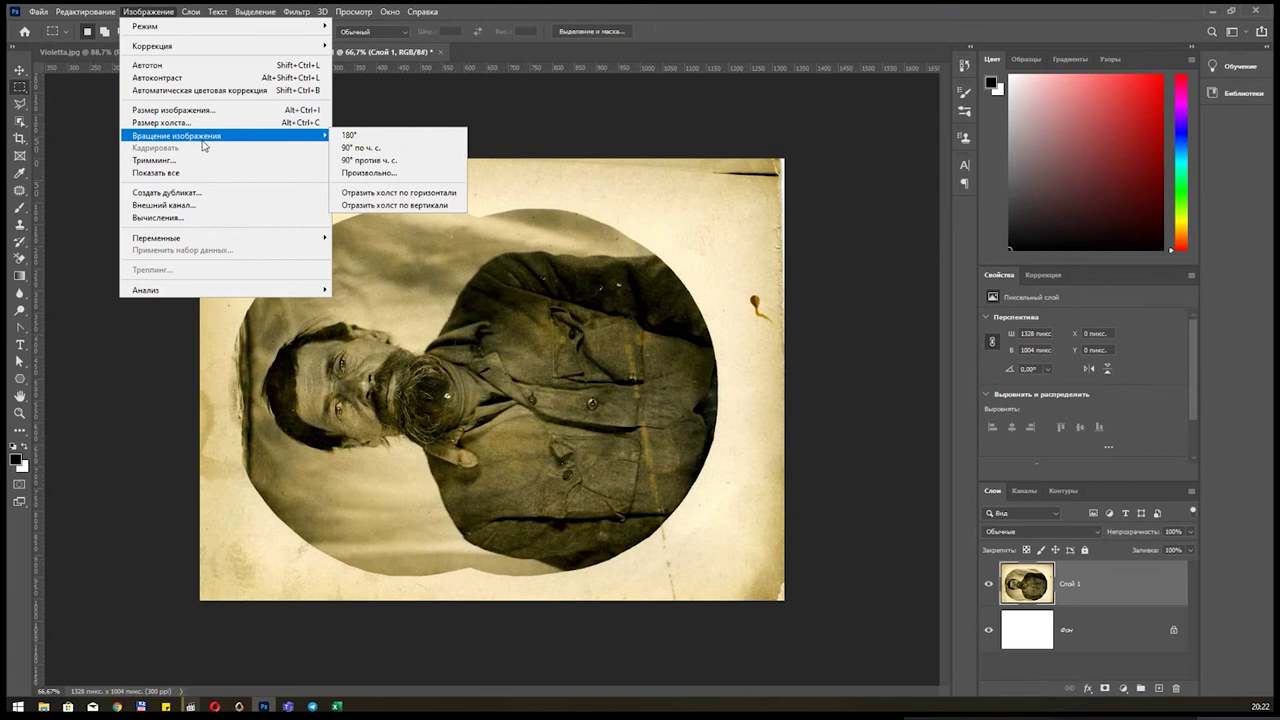
{"action": "left_click", "coordinate": [427, 152]}
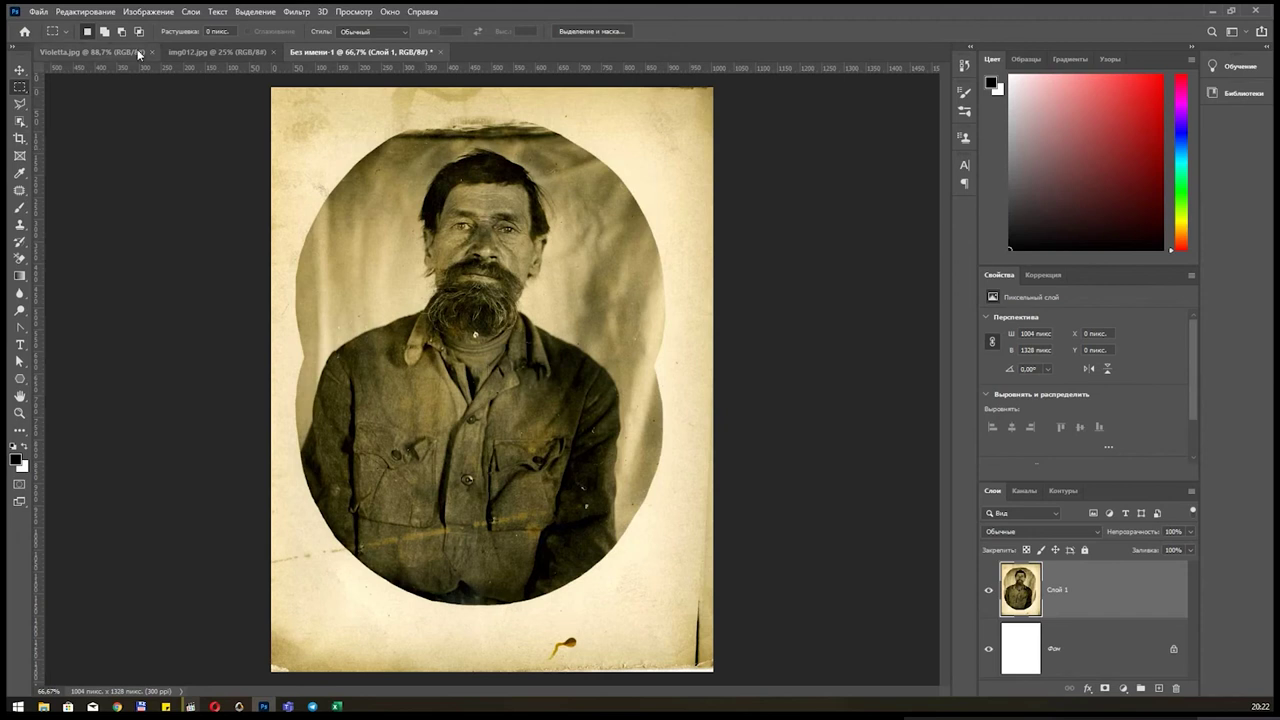
Copy the middle photo of two women from img012.jpg into a new document.
{"action": "left_click", "coordinate": [216, 51]}
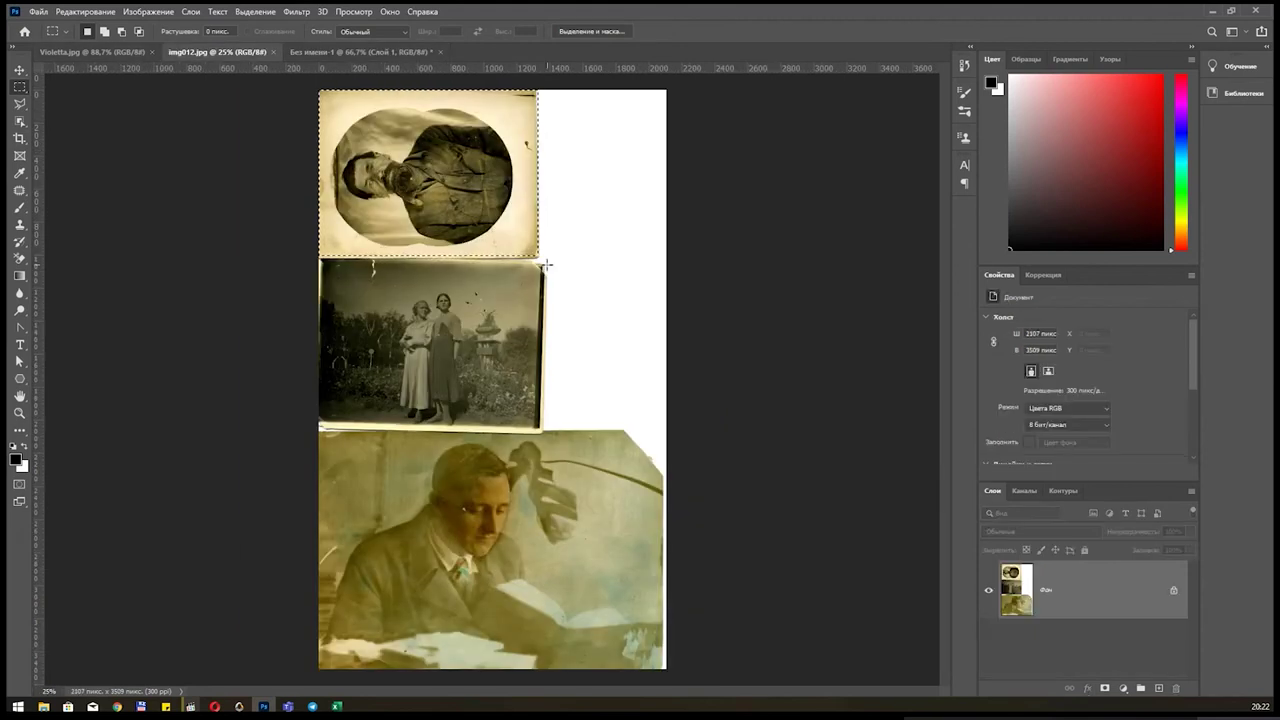
{"action": "left_click_drag", "start_coordinate": [550, 258], "coordinate": [298, 425]}
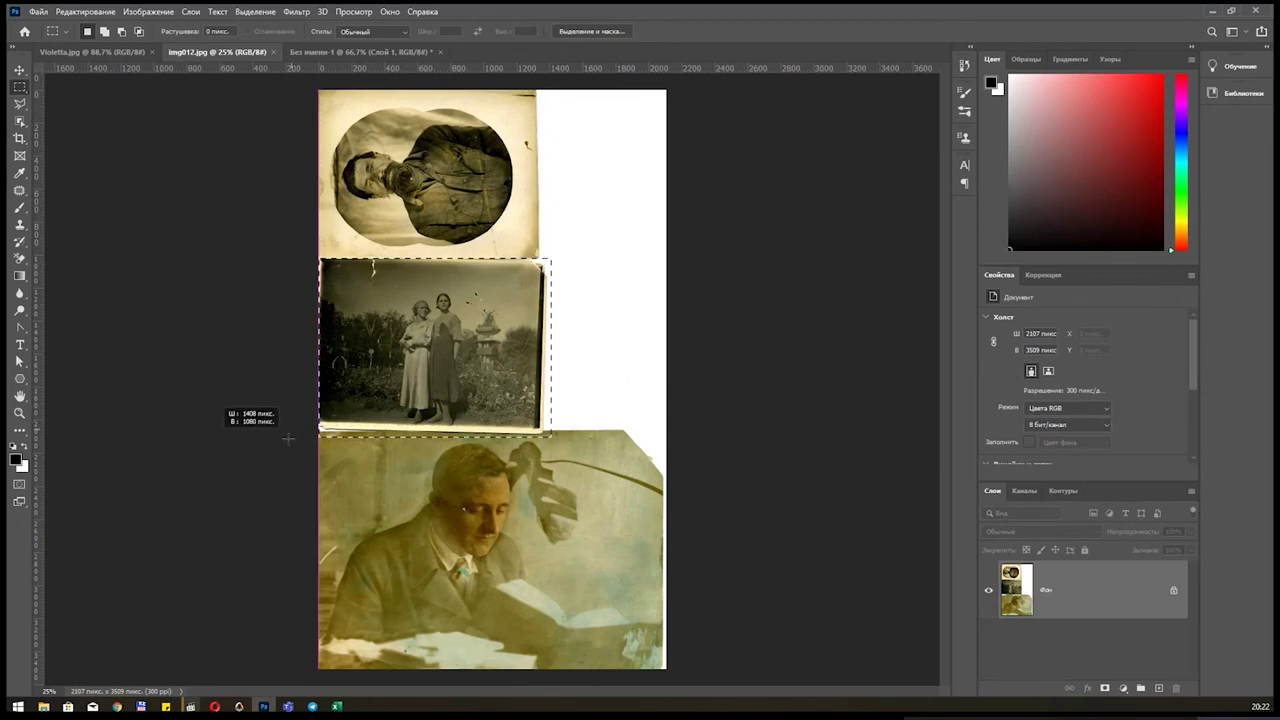
{"action": "left_click_drag", "start_coordinate": [298, 425], "coordinate": [290, 437]}
{"action": "key", "text": "ctrl+c"}
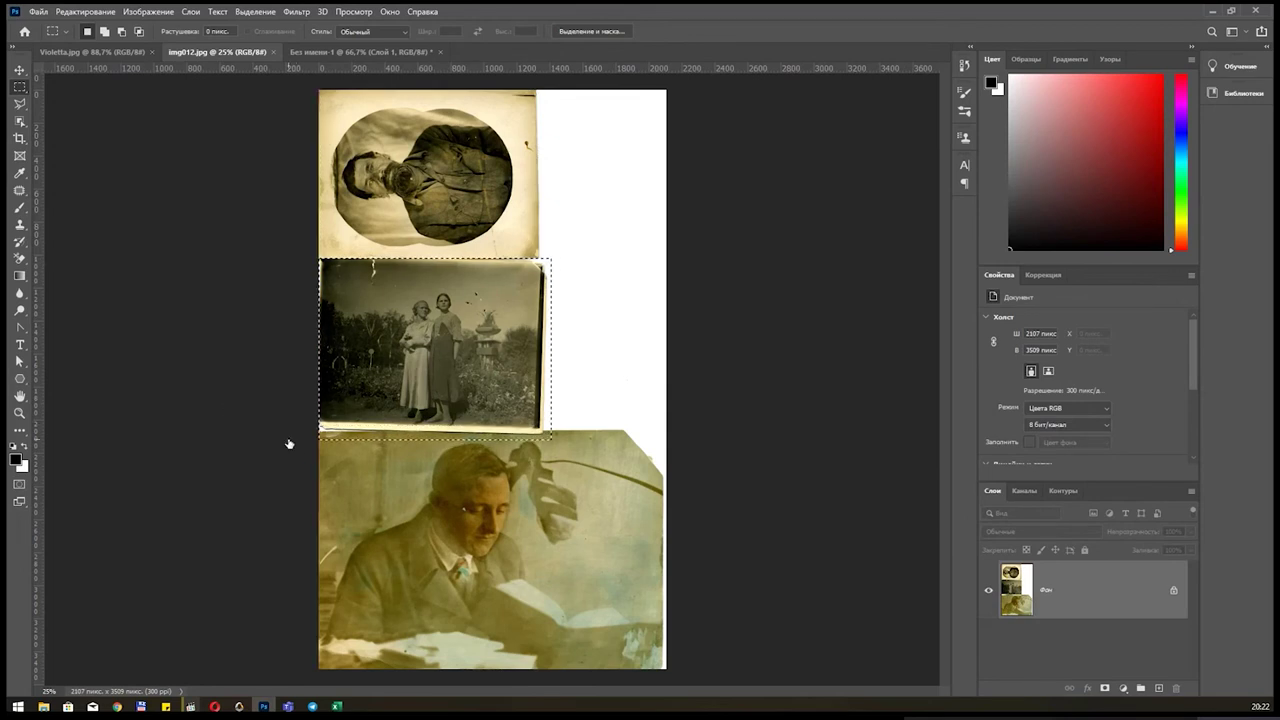
{"action": "key", "text": "ctrl+n"}
{"action": "key", "text": "Return"}
{"action": "key", "text": "ctrl+v"}
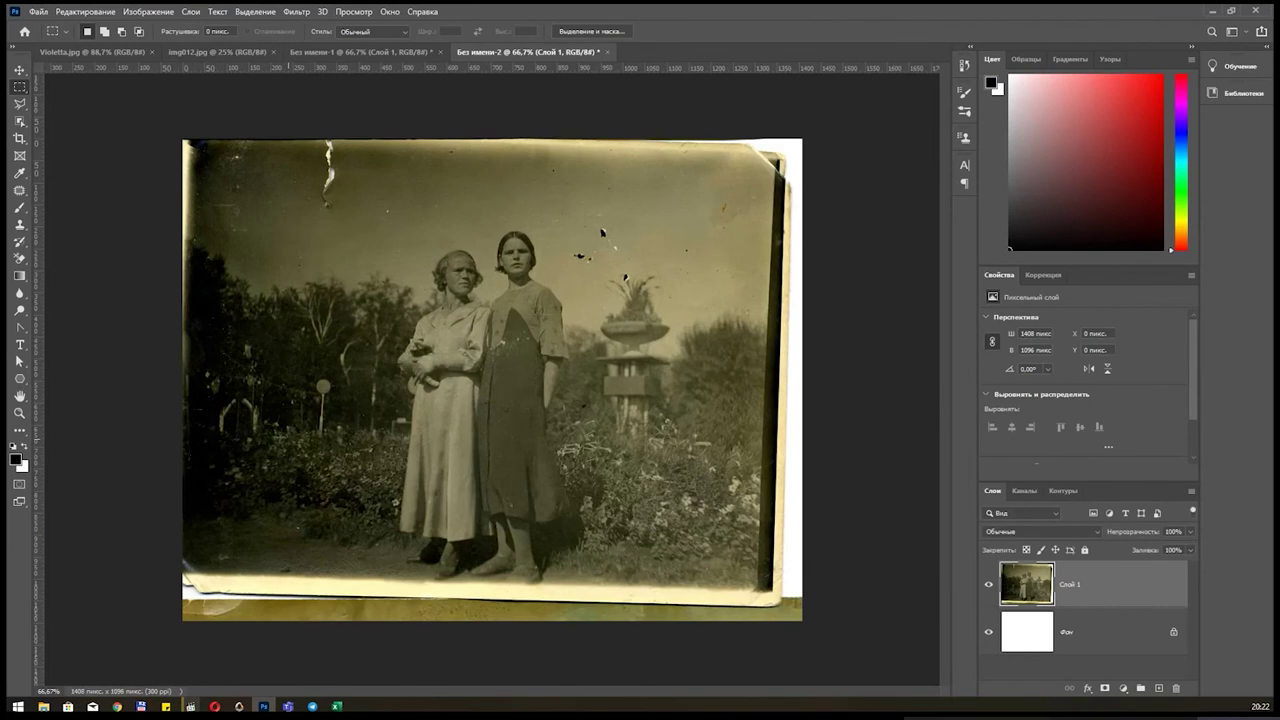
Crop the photo, tilting it about 1.5° and raising the bottom edge to 1381×1027 px.
{"action": "left_click", "coordinate": [19, 138]}
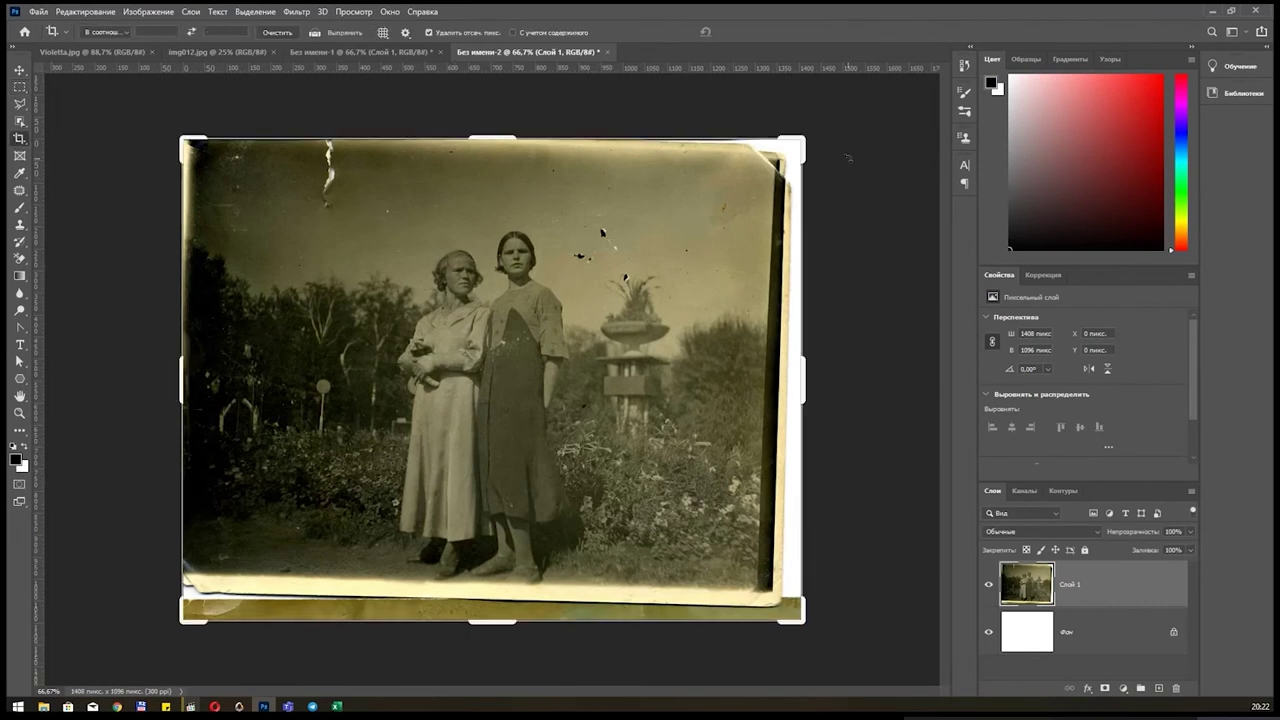
{"action": "left_click_drag", "start_coordinate": [848, 157], "coordinate": [848, 158]}
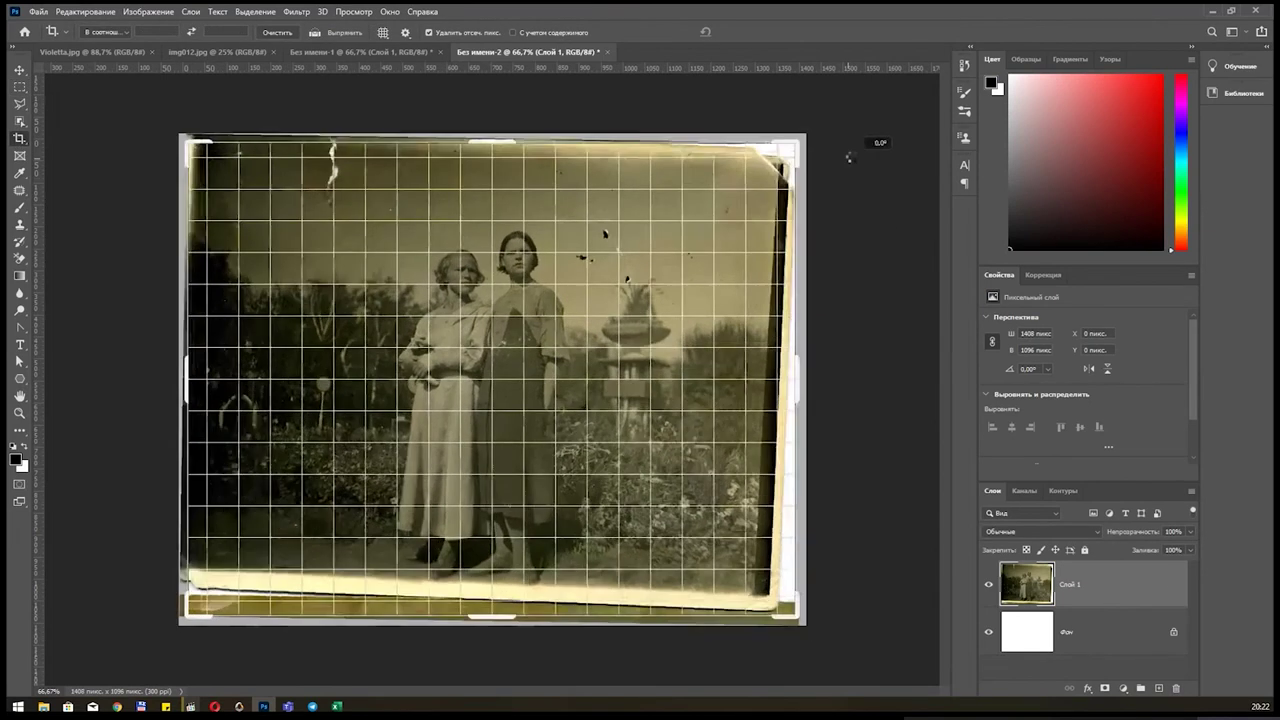
{"action": "left_click_drag", "start_coordinate": [848, 157], "coordinate": [853, 152]}
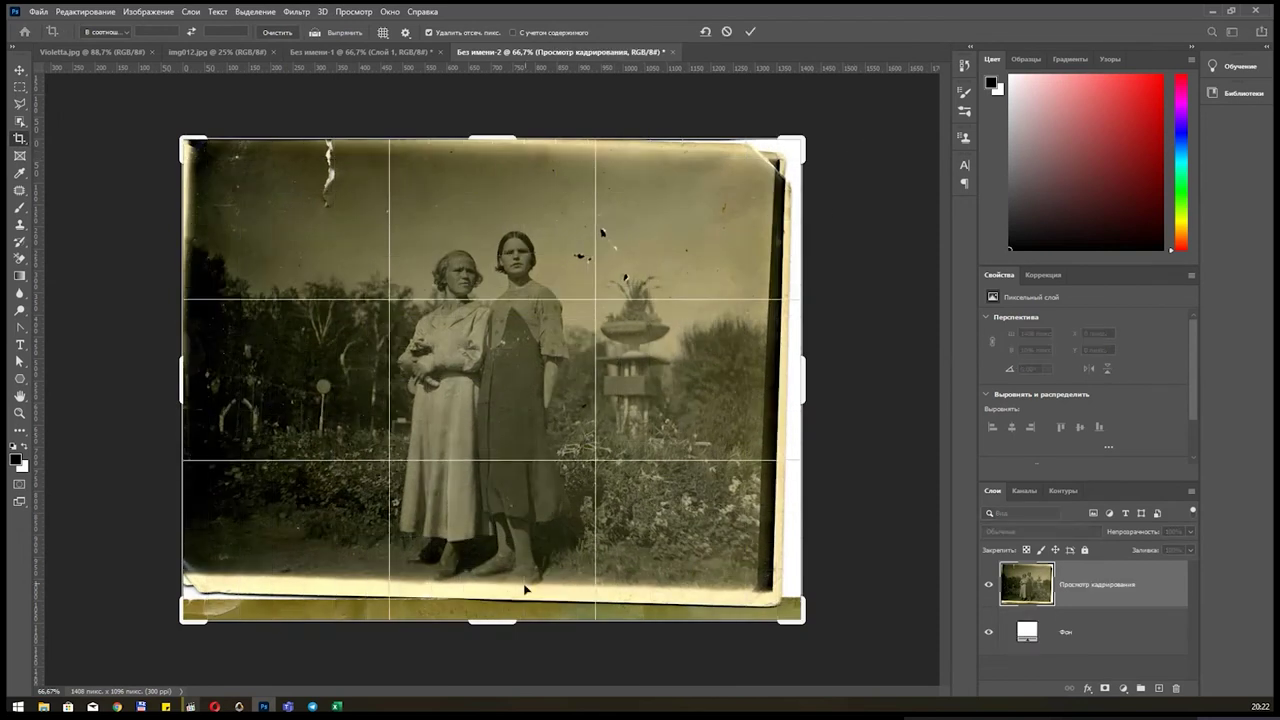
{"action": "left_click_drag", "start_coordinate": [510, 618], "coordinate": [510, 604]}
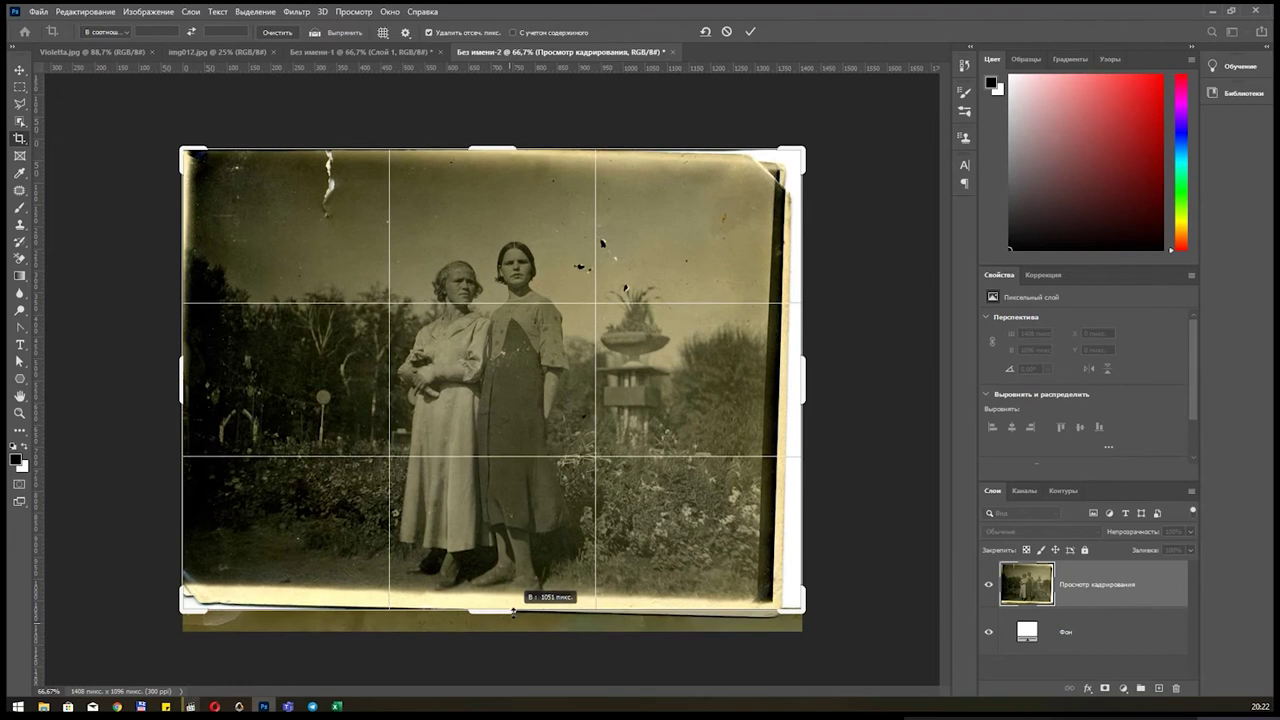
{"action": "left_click_drag", "start_coordinate": [832, 607], "coordinate": [840, 601]}
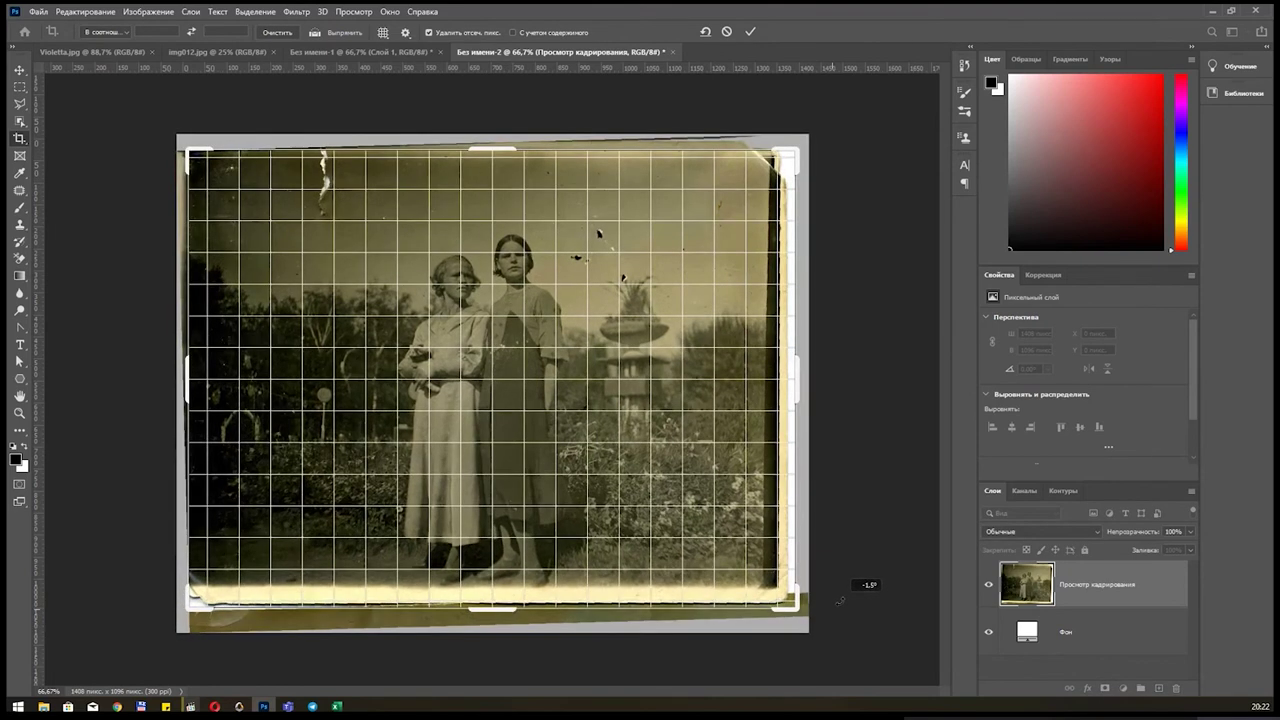
{"action": "left_click_drag", "start_coordinate": [508, 606], "coordinate": [508, 608]}
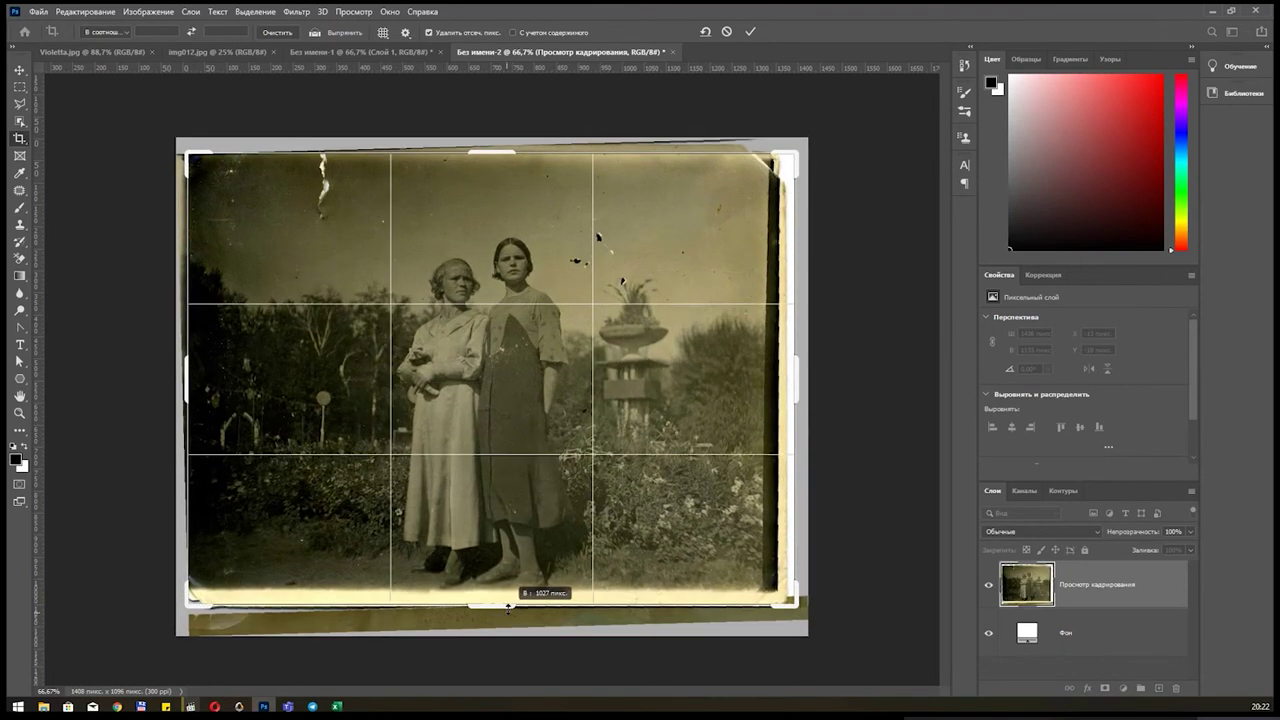
{"action": "key", "text": "Return"}
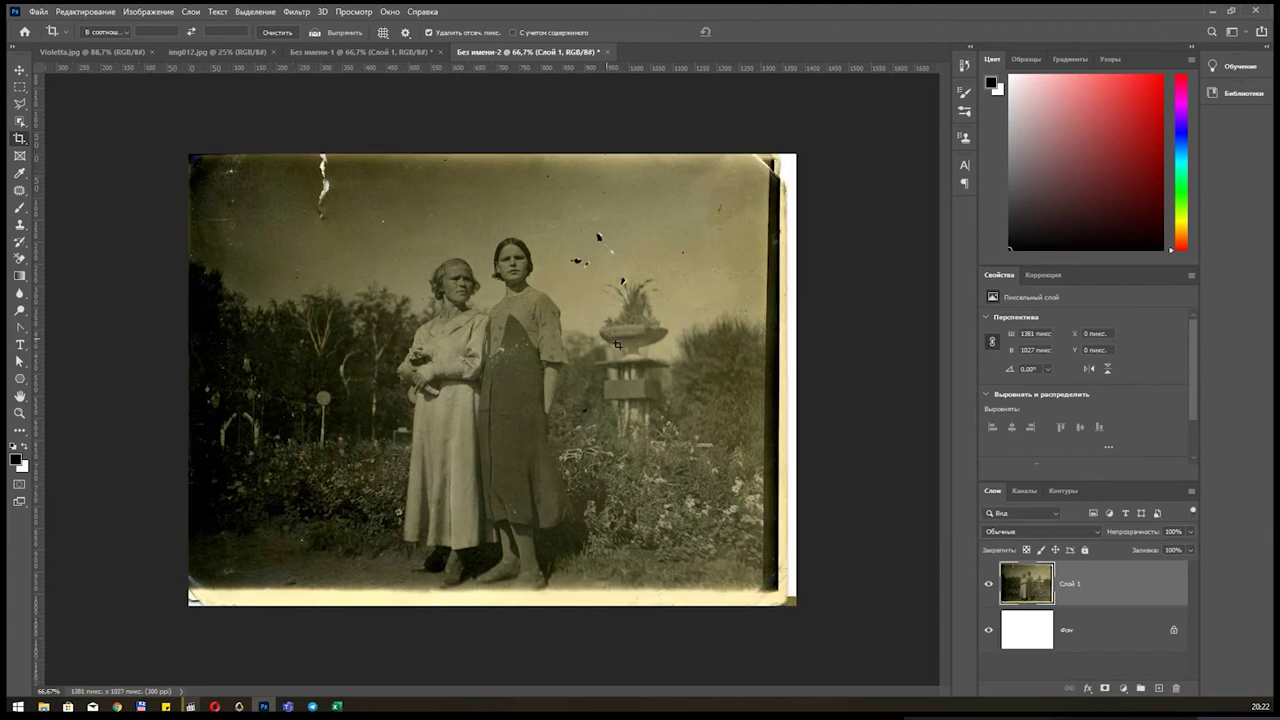
Crop off the white right-edge strip and a bit more of the bottom, leaving 1333×1003 px.
{"action": "left_click", "coordinate": [675, 355]}
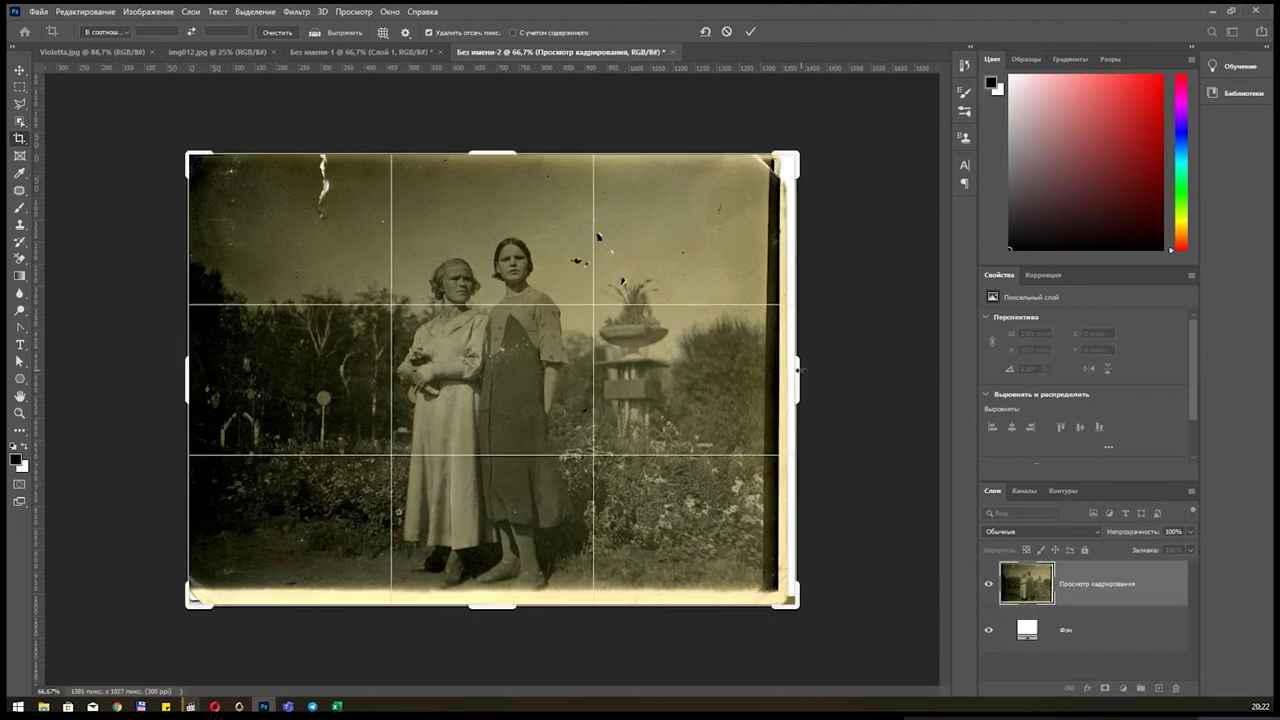
{"action": "left_click_drag", "start_coordinate": [801, 370], "coordinate": [790, 370]}
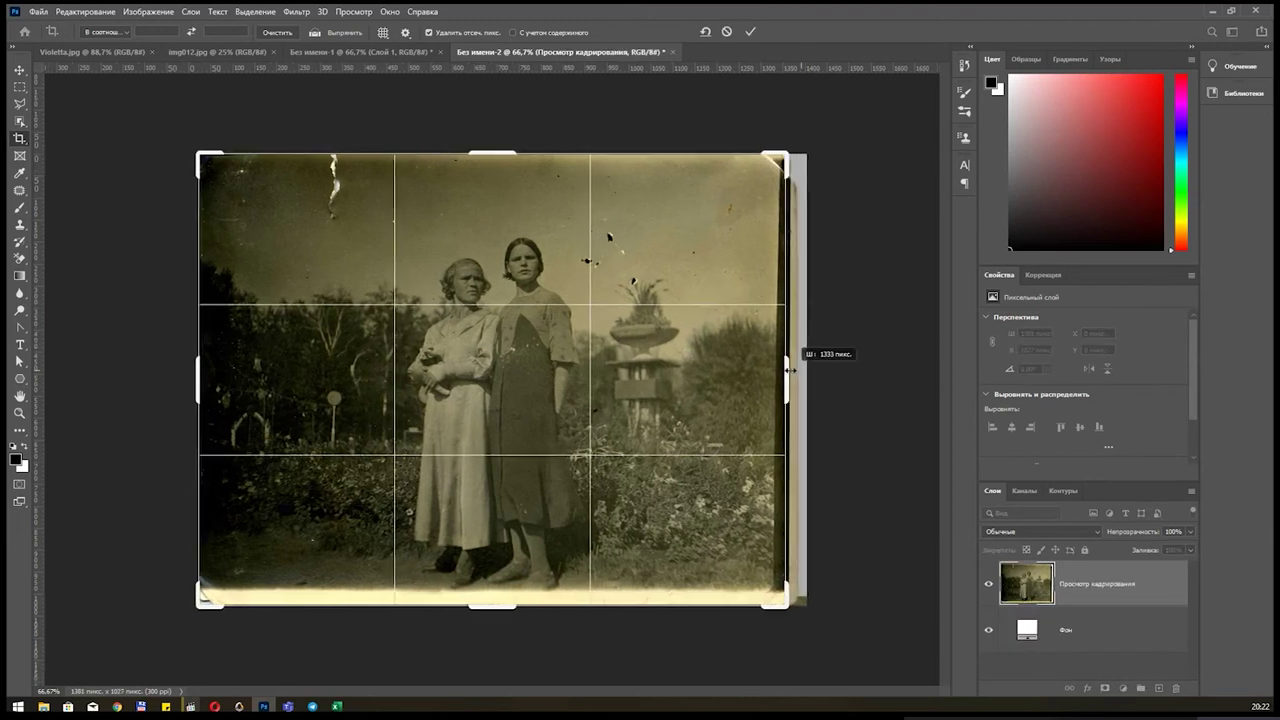
{"action": "key", "text": "Return"}
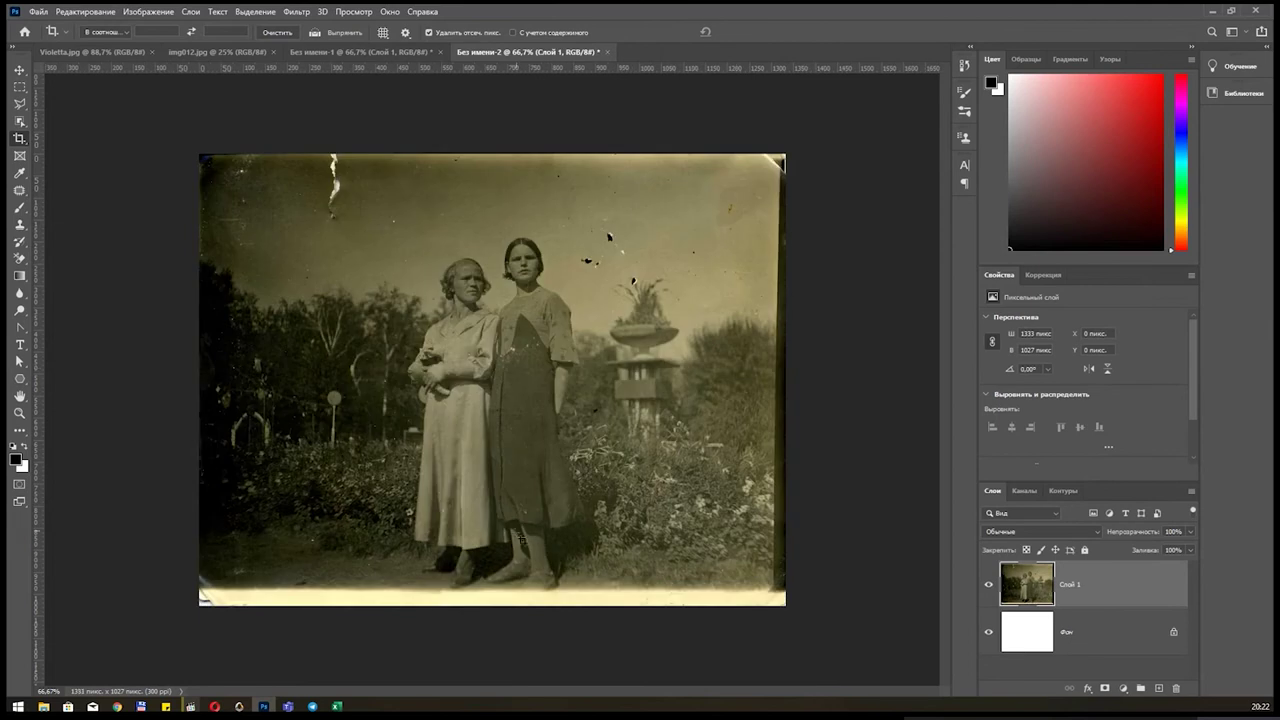
{"action": "left_click", "coordinate": [523, 432]}
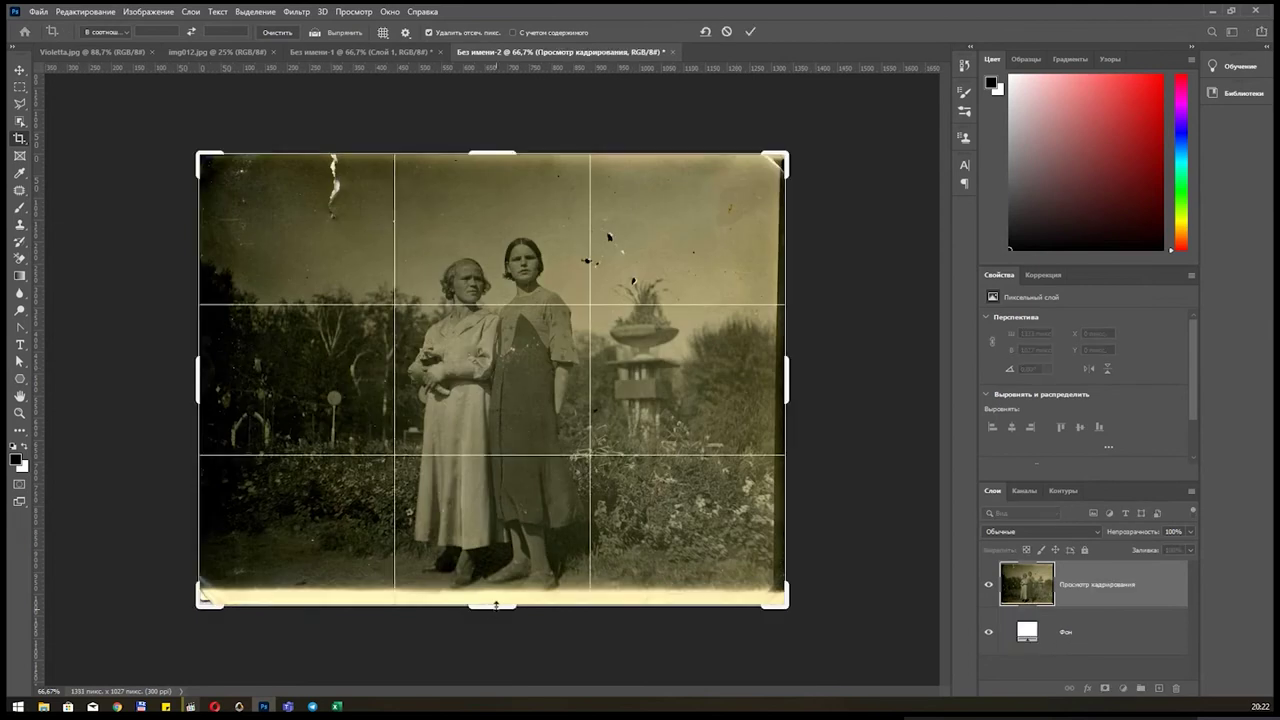
{"action": "left_click_drag", "start_coordinate": [496, 604], "coordinate": [496, 596]}
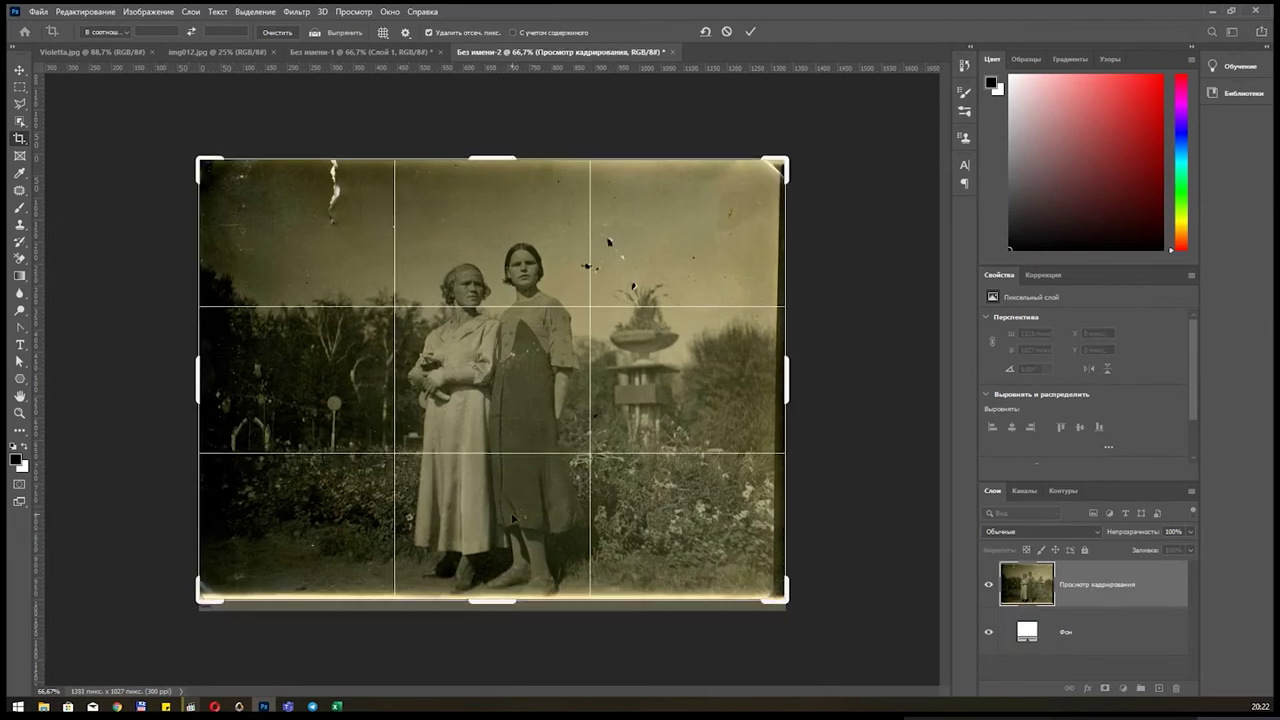
{"action": "key", "text": "Return"}
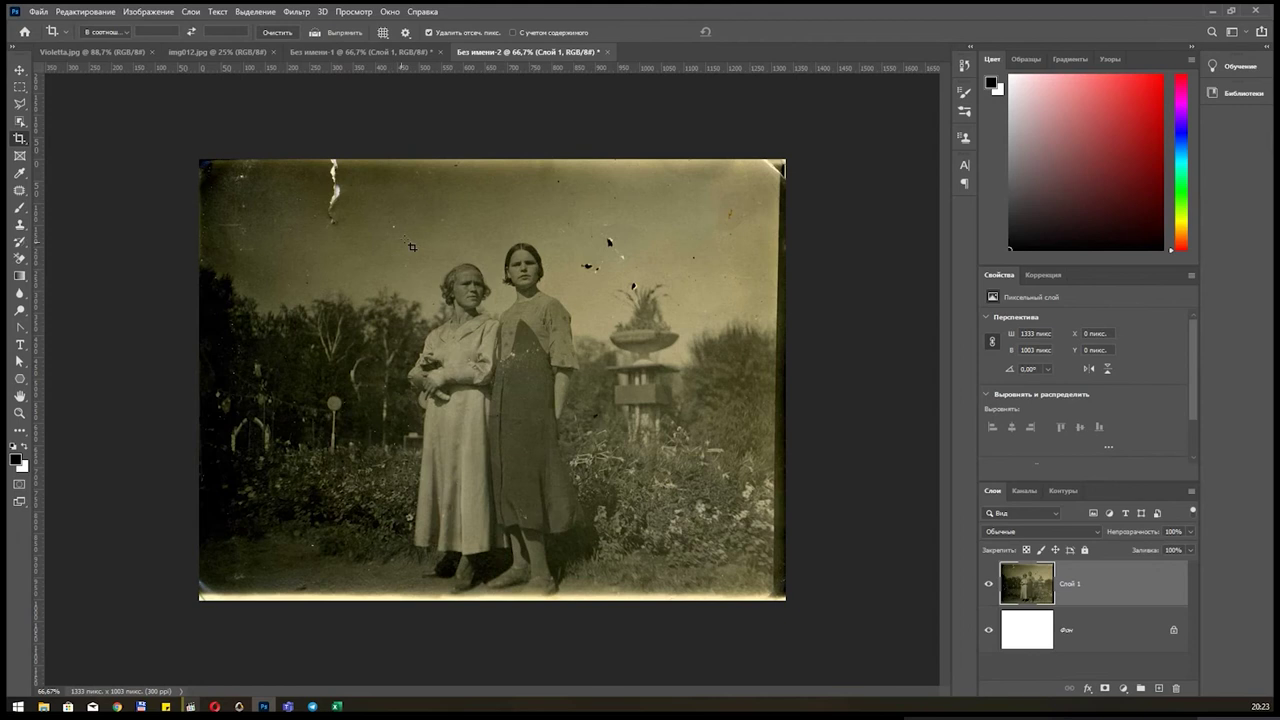
Flip through the open photo documents, ending back on the cropped garden photo.
{"action": "left_click_drag", "start_coordinate": [371, 65], "coordinate": [116, 52]}
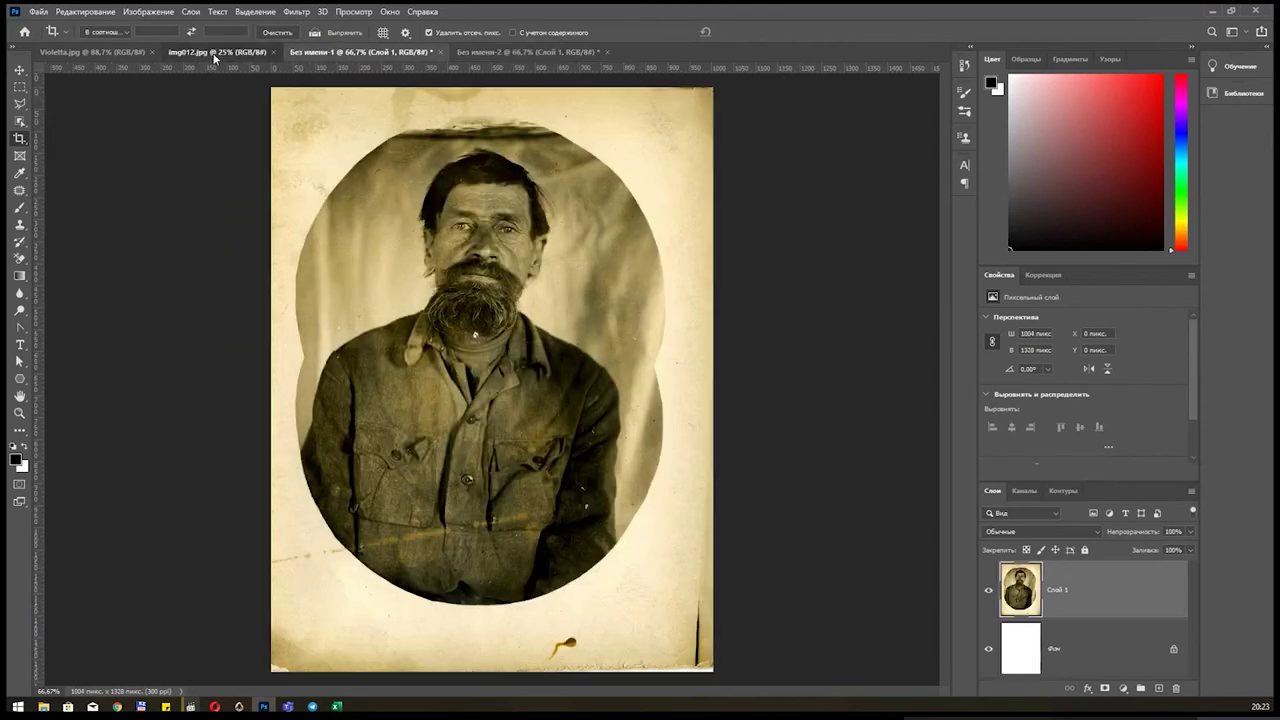
{"action": "left_click", "coordinate": [116, 52]}
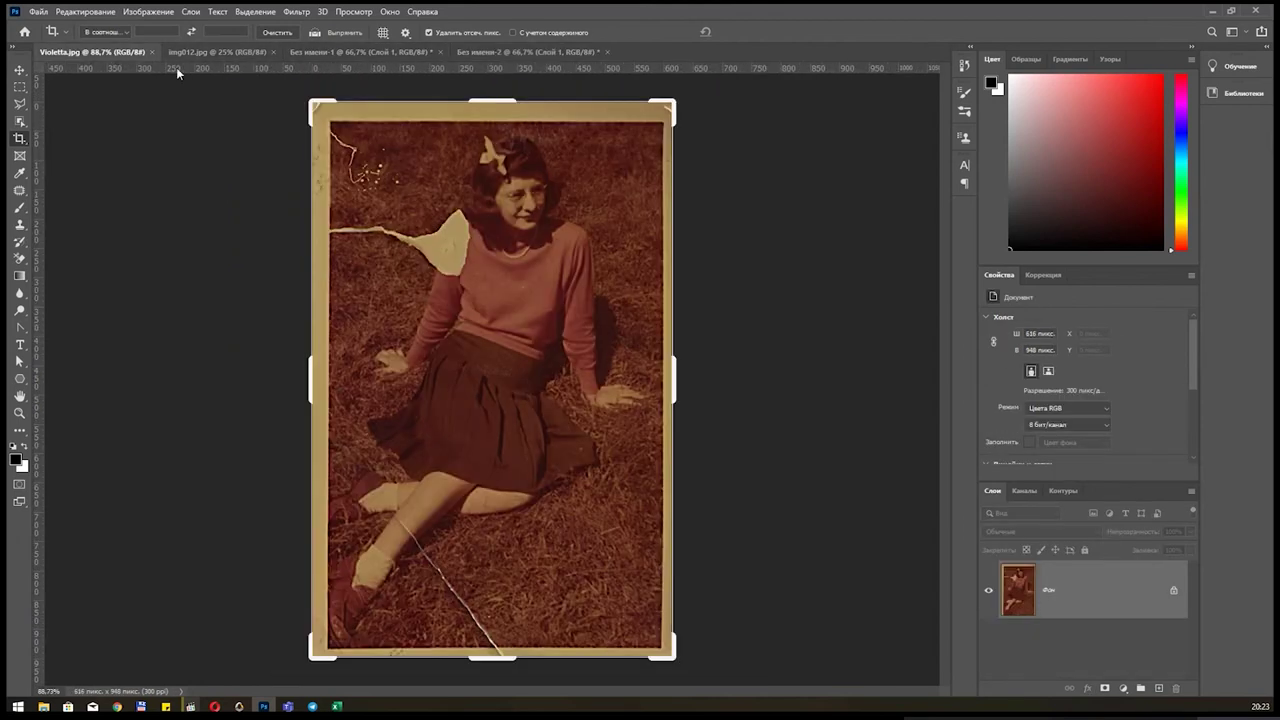
{"action": "left_click", "coordinate": [19, 74]}
{"action": "left_click", "coordinate": [241, 50]}
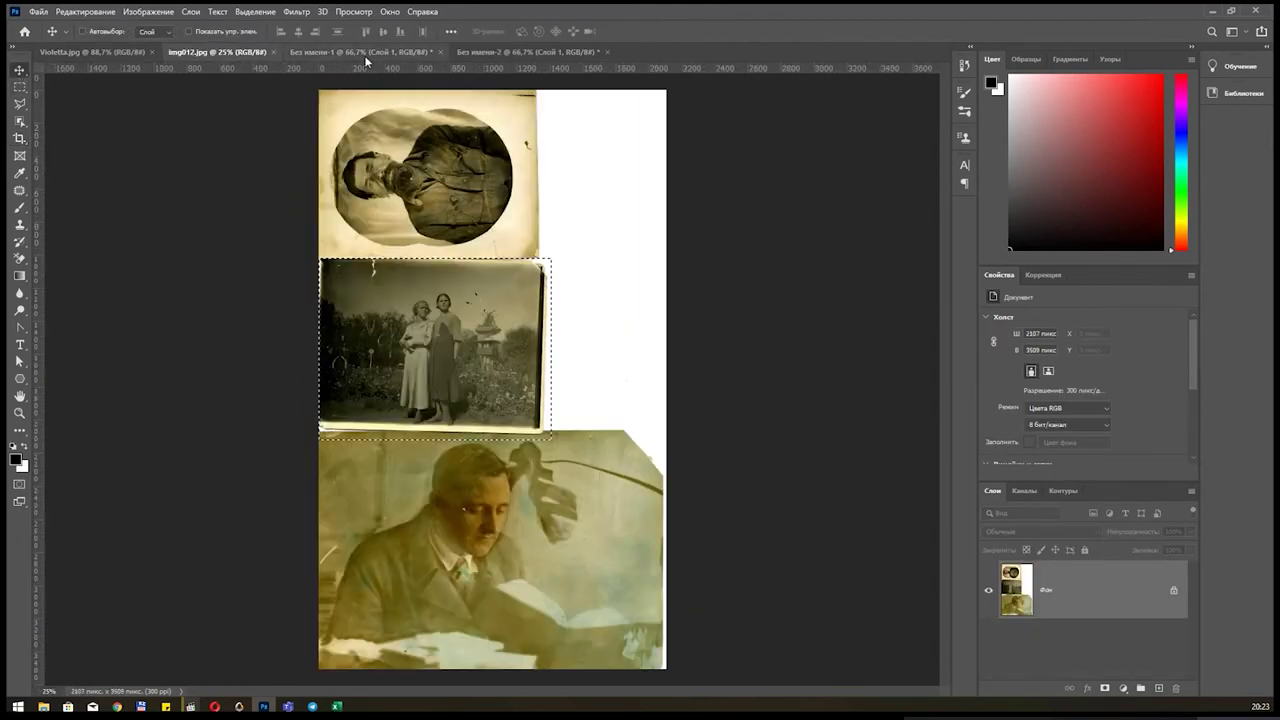
{"action": "left_click", "coordinate": [364, 55]}
{"action": "key", "text": "ctrl+shift+Tab"}
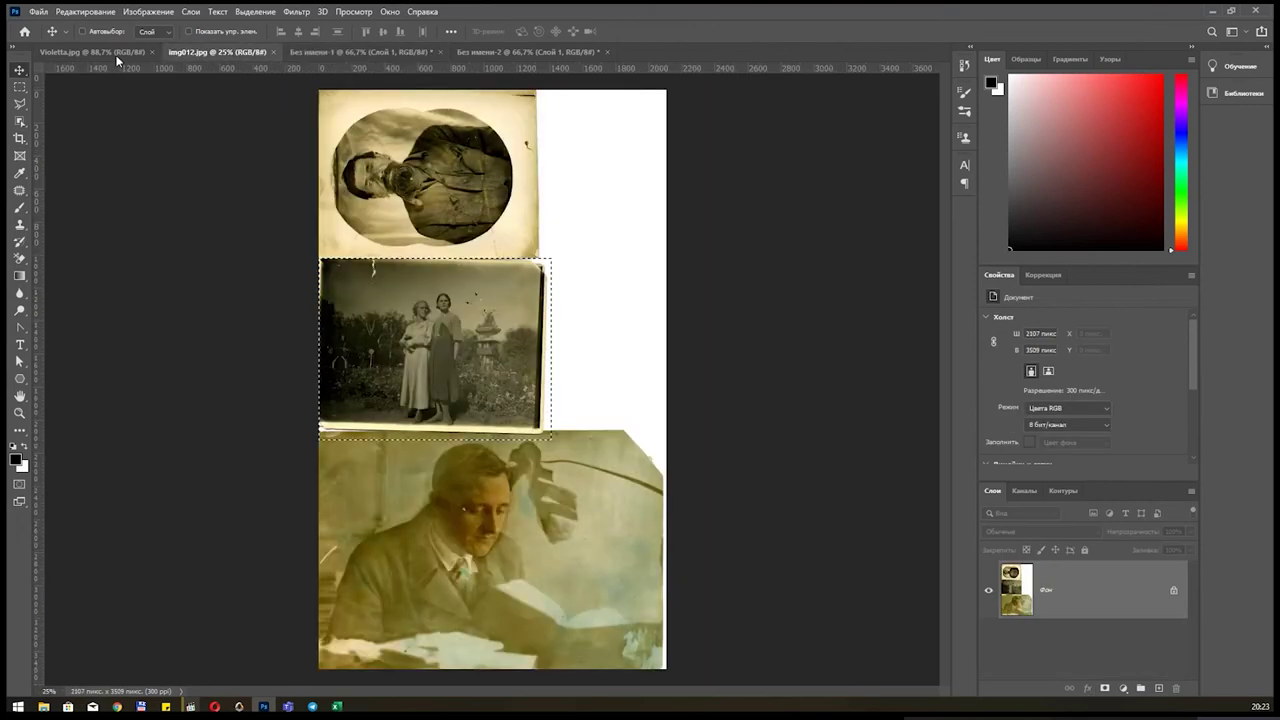
{"action": "key", "text": "ctrl+shift+Tab"}
{"action": "left_click", "coordinate": [500, 55]}
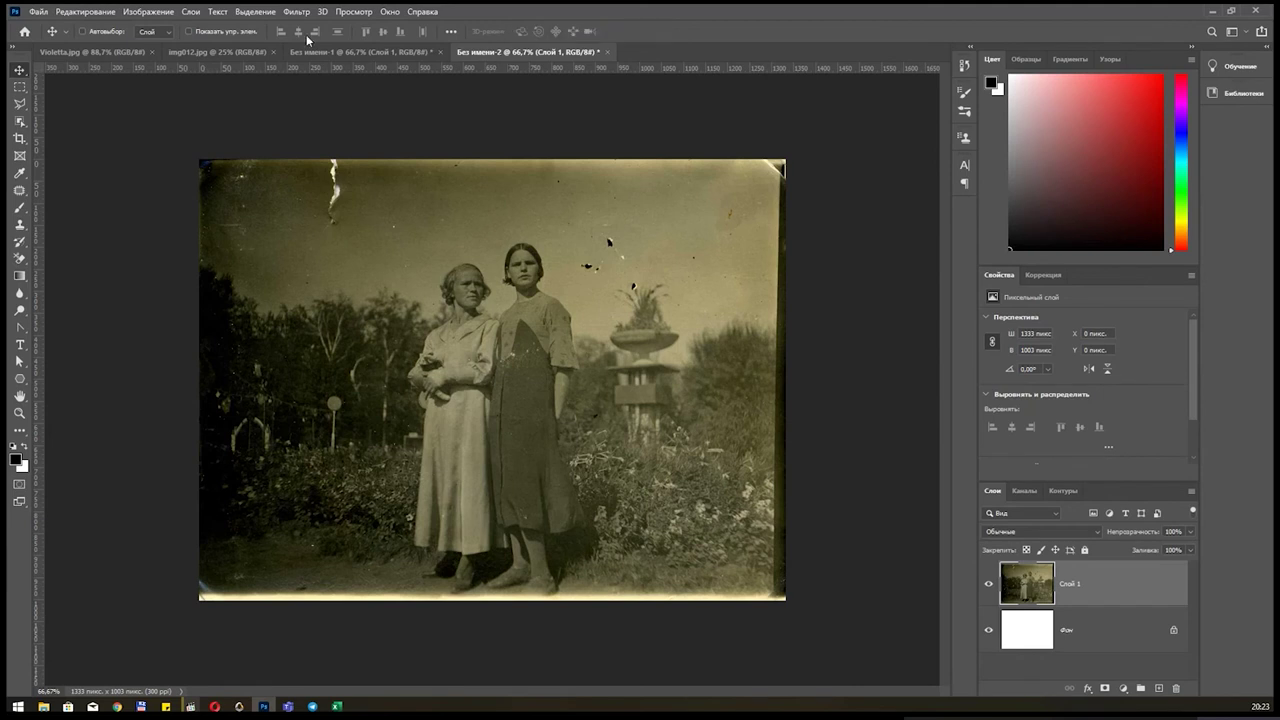
Create a blank 1408×1096 px document from the Clipboard preset and start a text box near its top.
{"action": "left_click", "coordinate": [37, 13]}
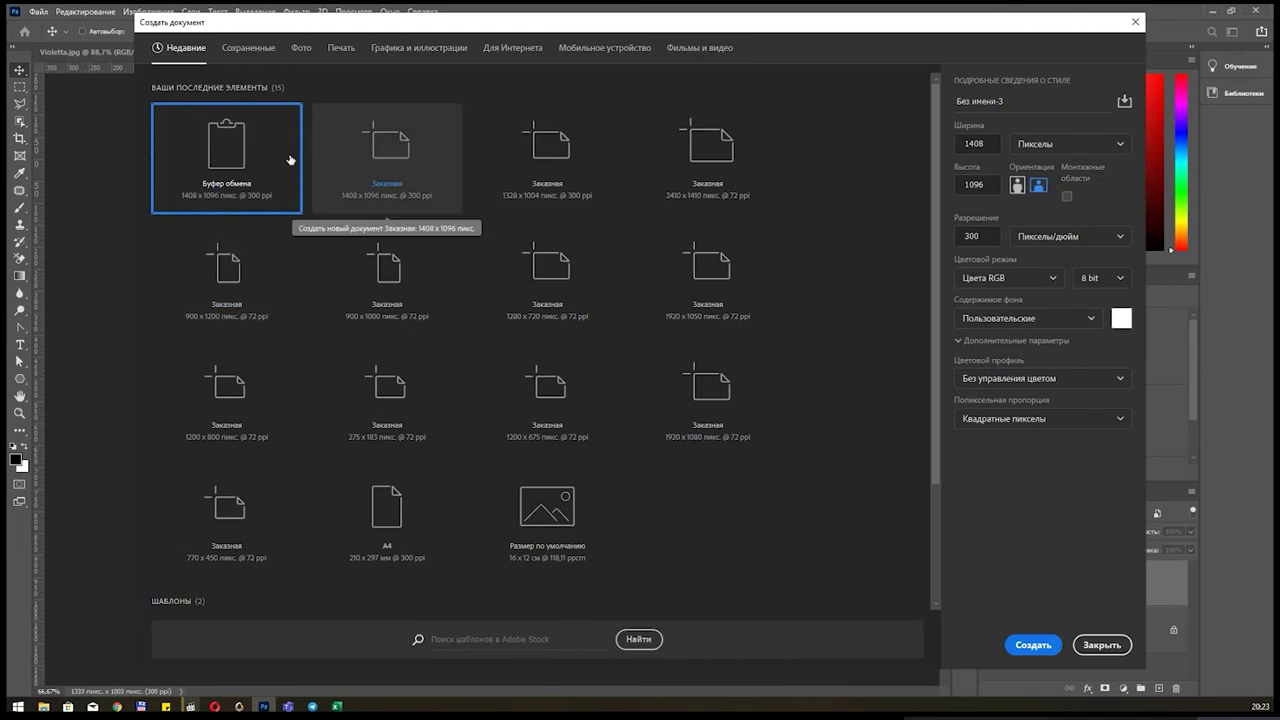
{"action": "double_click", "coordinate": [244, 160]}
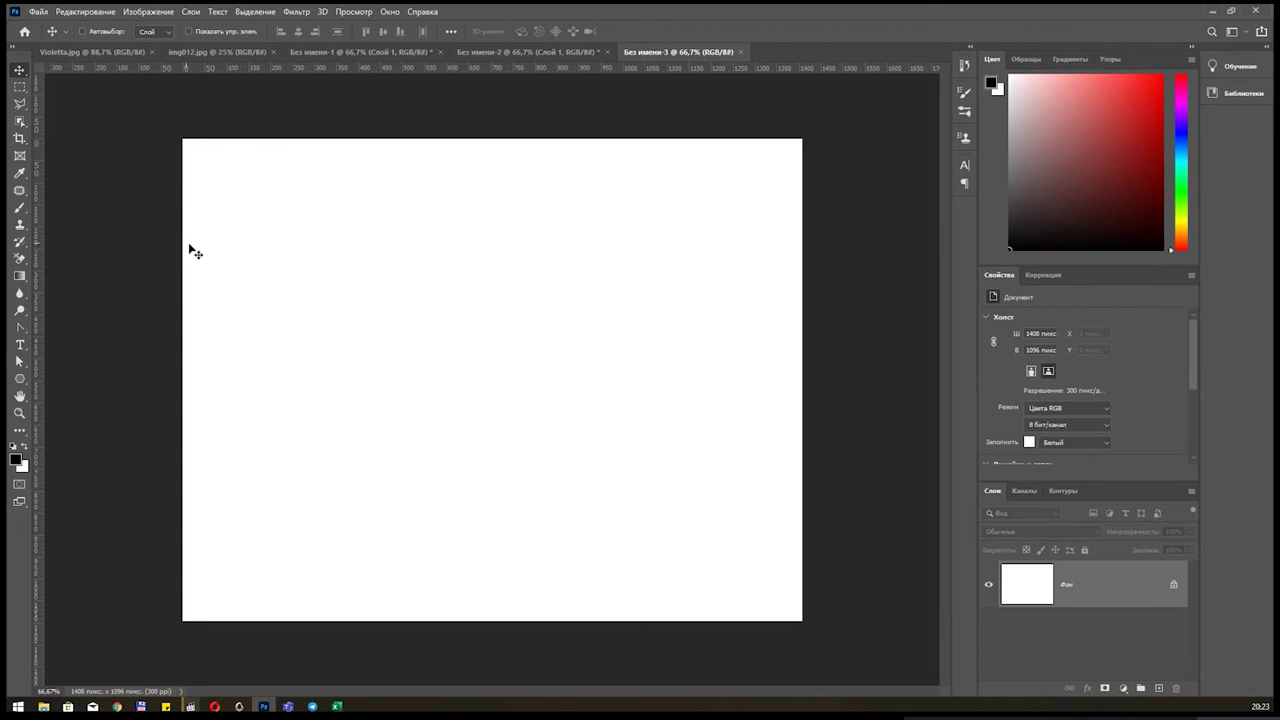
{"action": "key", "text": "t"}
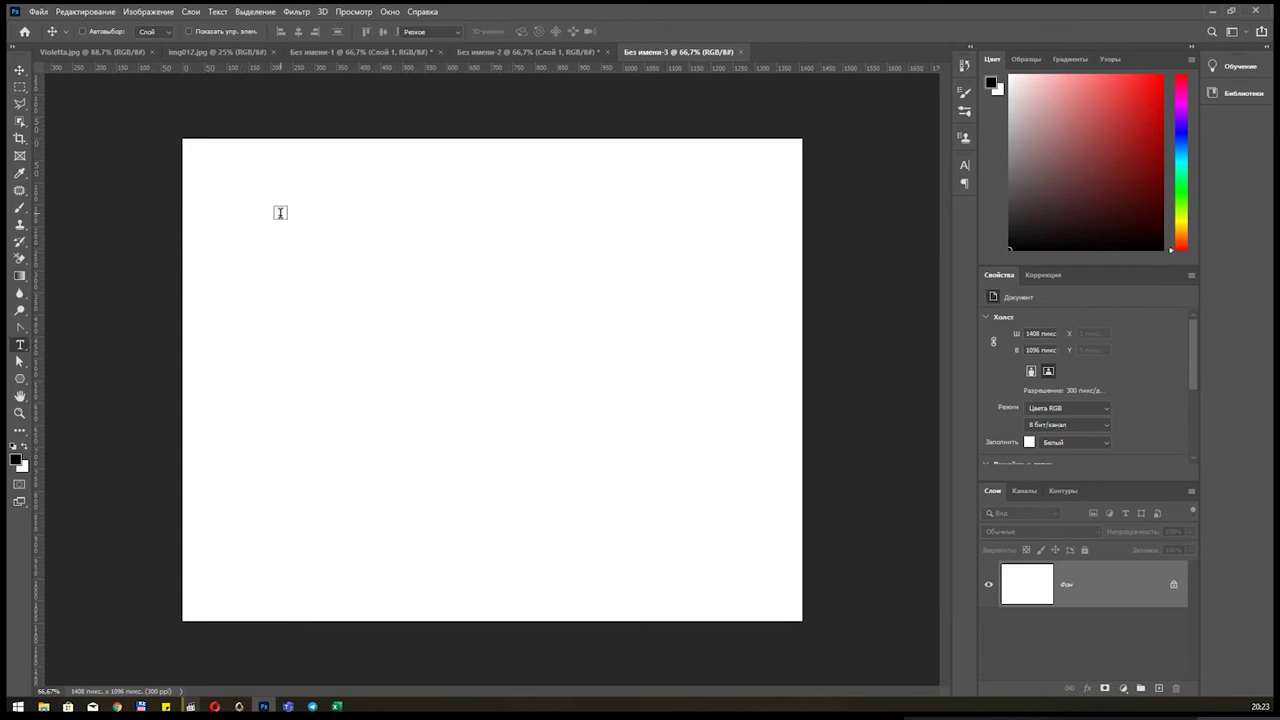
{"action": "left_click", "coordinate": [294, 246]}
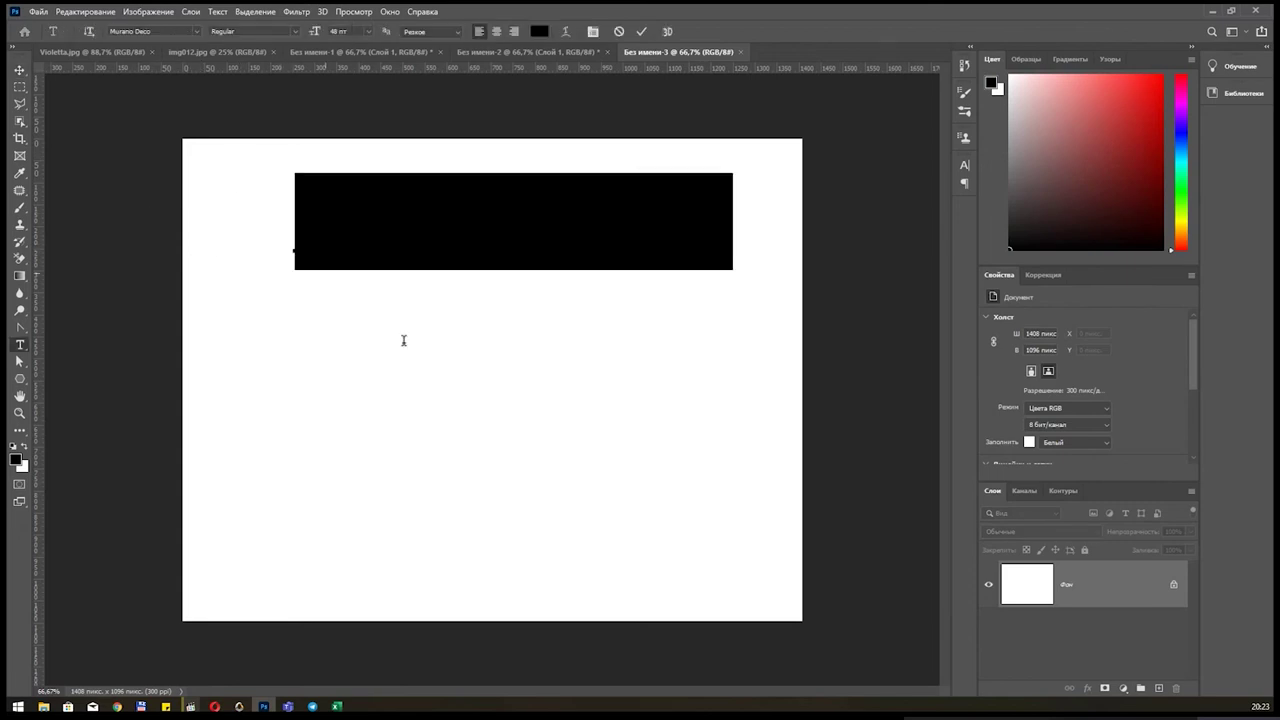
Type the heading '1 ПОЛУЧЕНИЕ', correcting the doubled 1, and select all of it.
{"action": "type", "text": "11"}
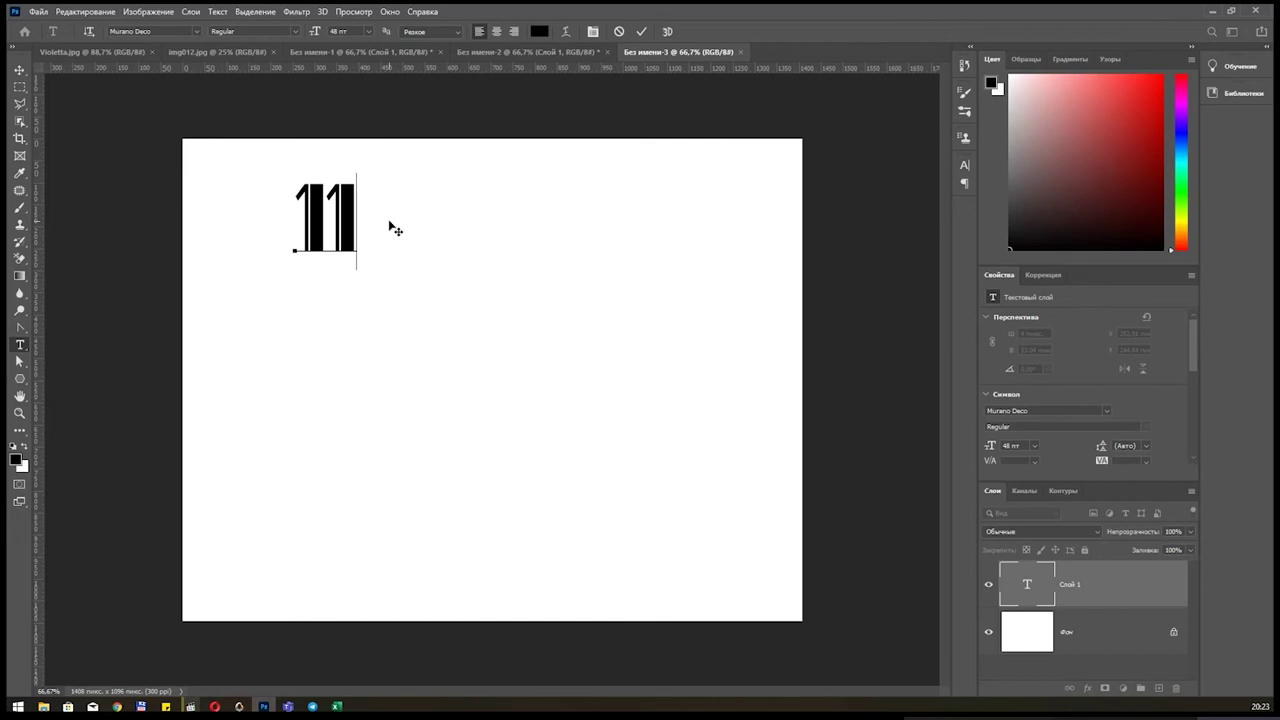
{"action": "key", "text": "BackSpace"}
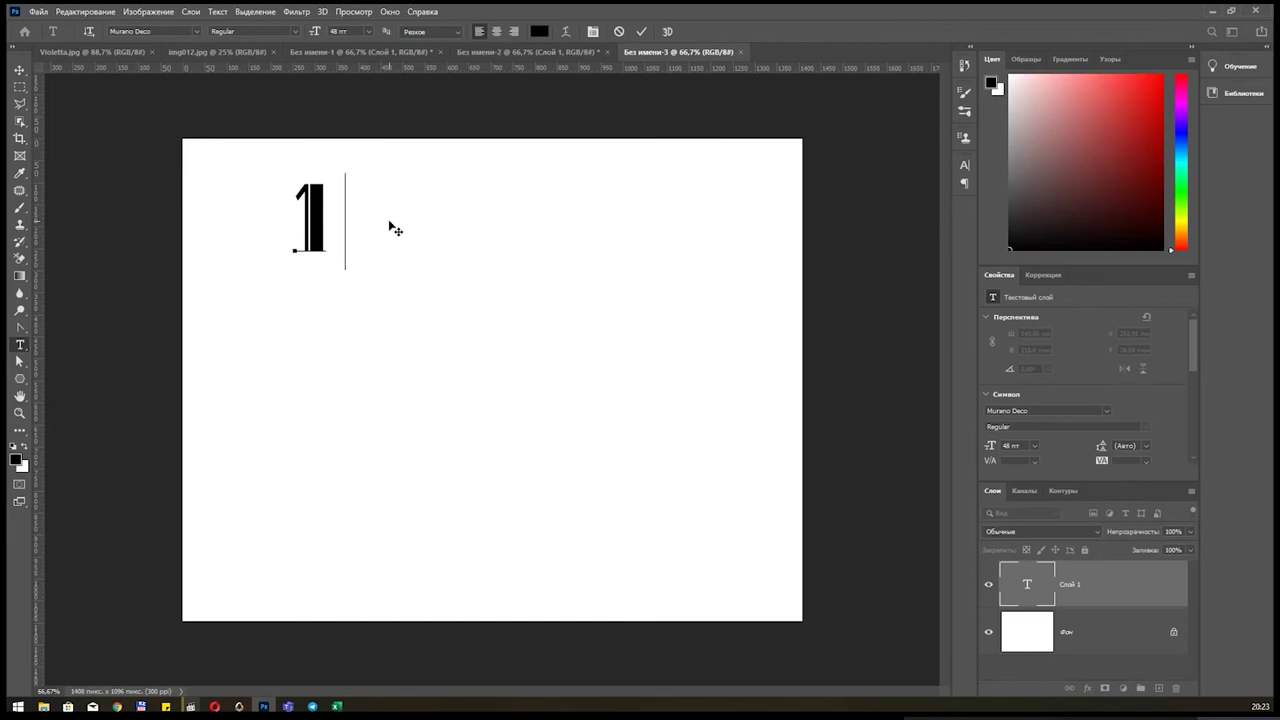
{"action": "type", "text": "ПО"}
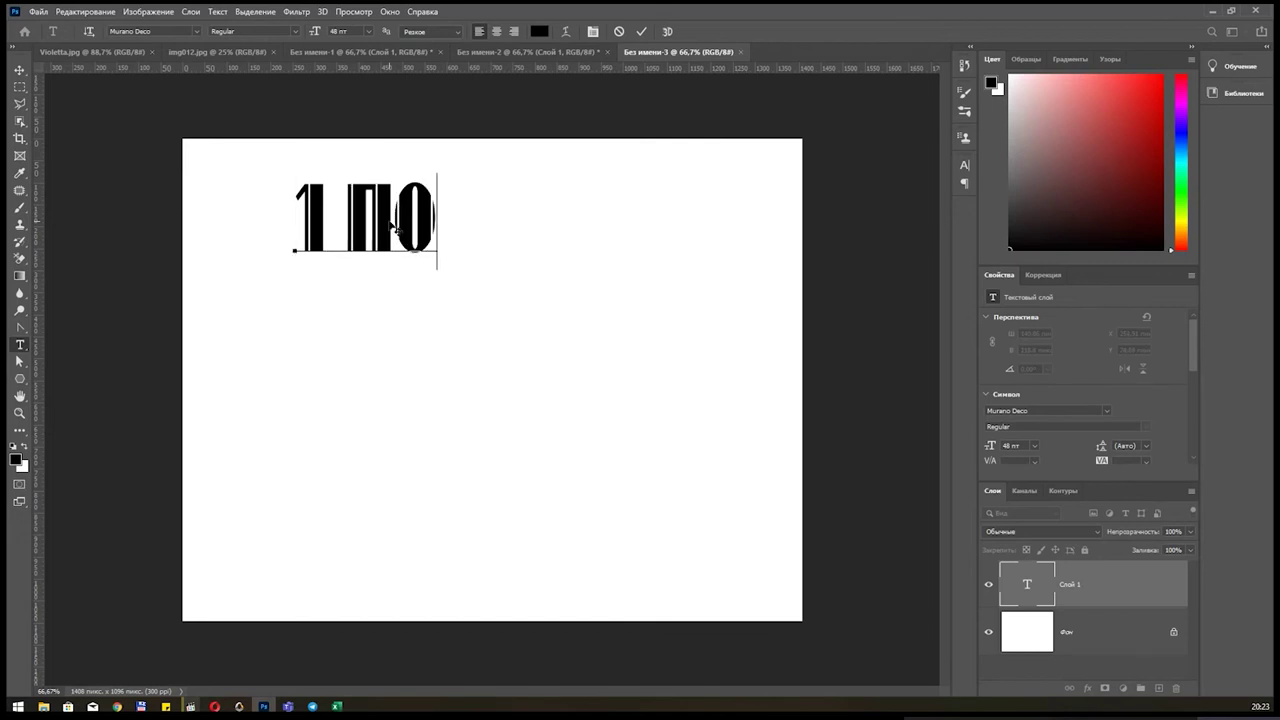
{"action": "type", "text": "ЛУЧЕНИЕ"}
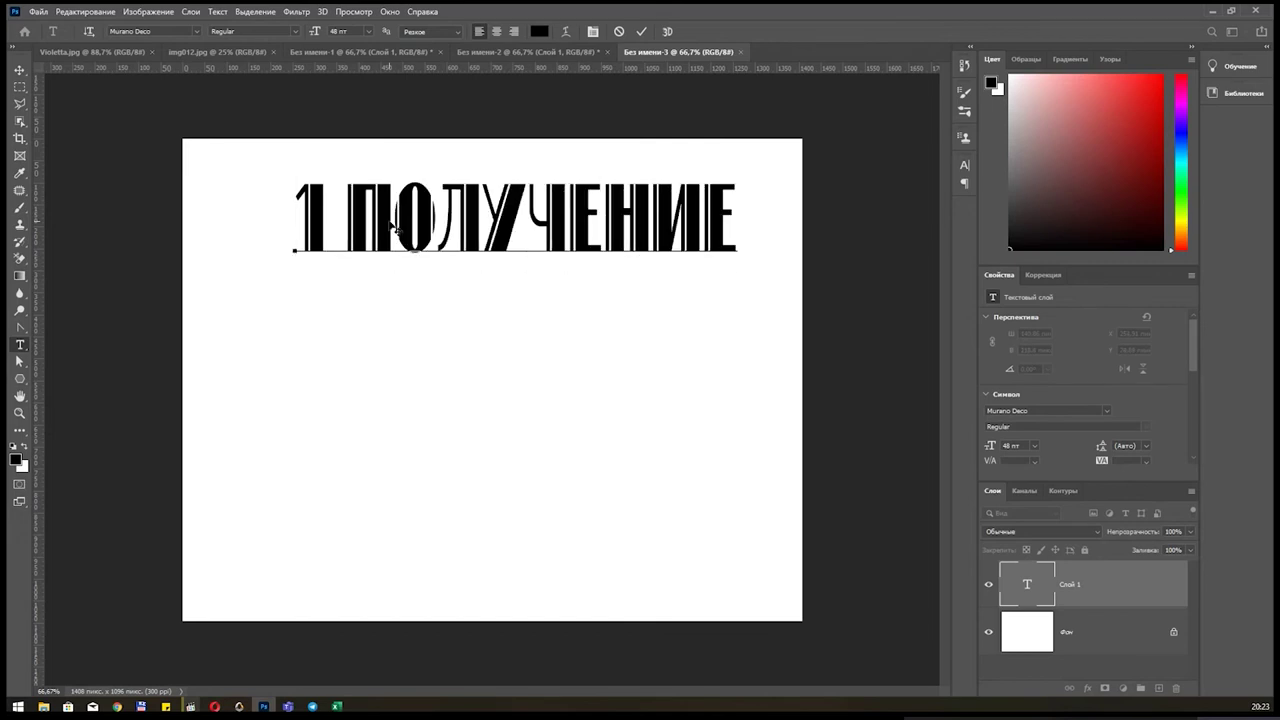
{"action": "key", "text": "ctrl+a"}
Switch the heading to Times New Roman Regular 48 pt and commit the text.
{"action": "left_click", "coordinate": [196, 32]}
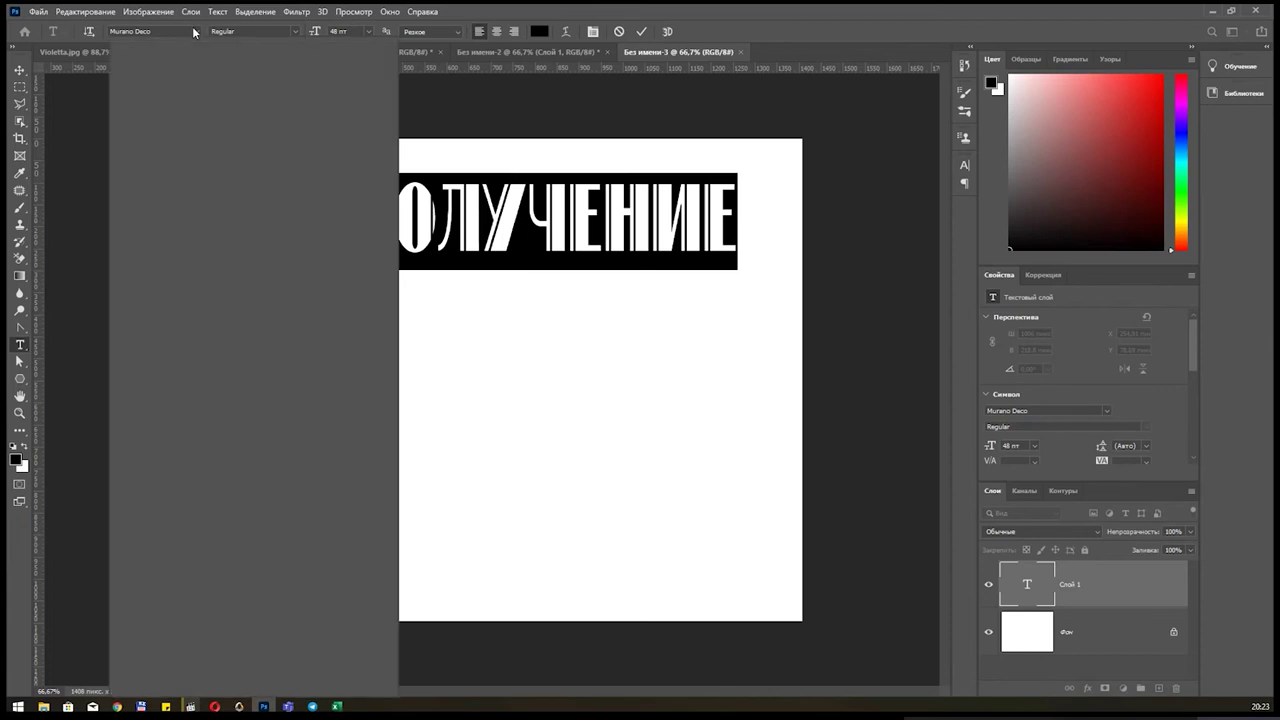
{"action": "key", "text": "Down"}
{"action": "key", "text": "Down"}
{"action": "key", "text": "Down"}
{"action": "key", "text": "Down"}
{"action": "key", "text": "Down"}
{"action": "key", "text": "Down"}
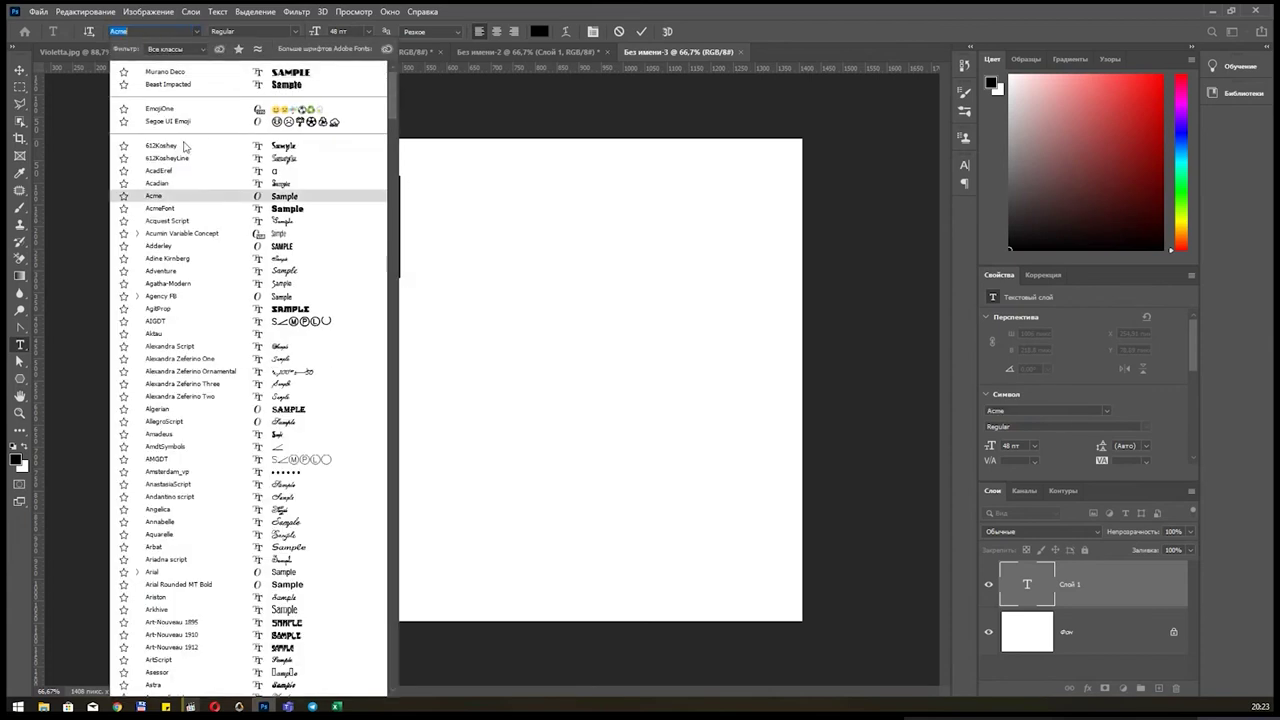
{"action": "key", "text": "Up"}
{"action": "key", "text": "Up"}
{"action": "key", "text": "Up"}
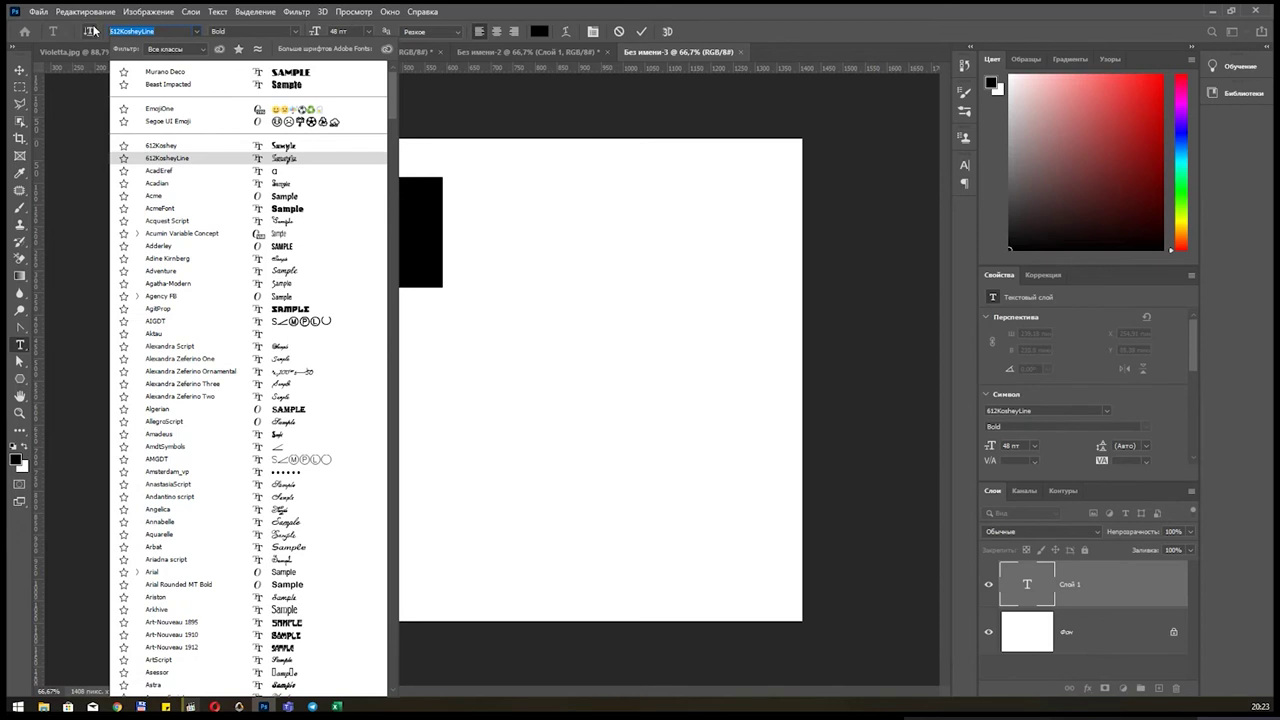
{"action": "type", "text": "times New Roman"}
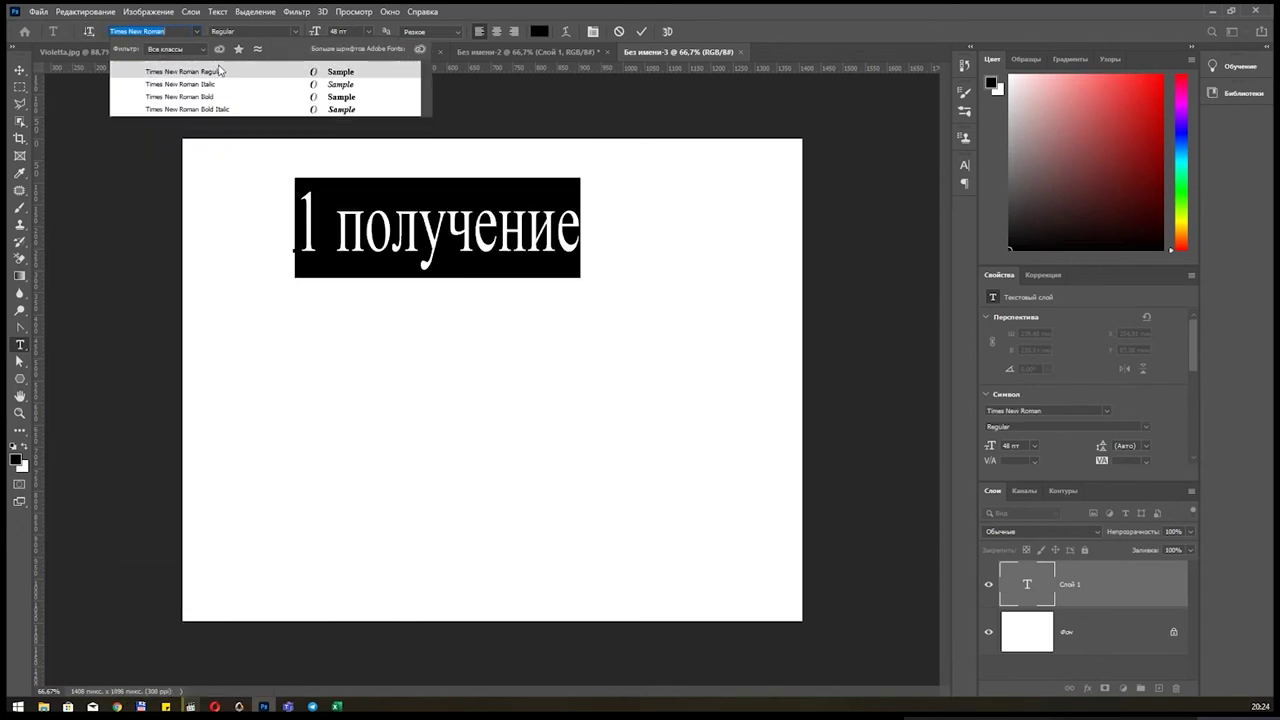
{"action": "left_click", "coordinate": [218, 70]}
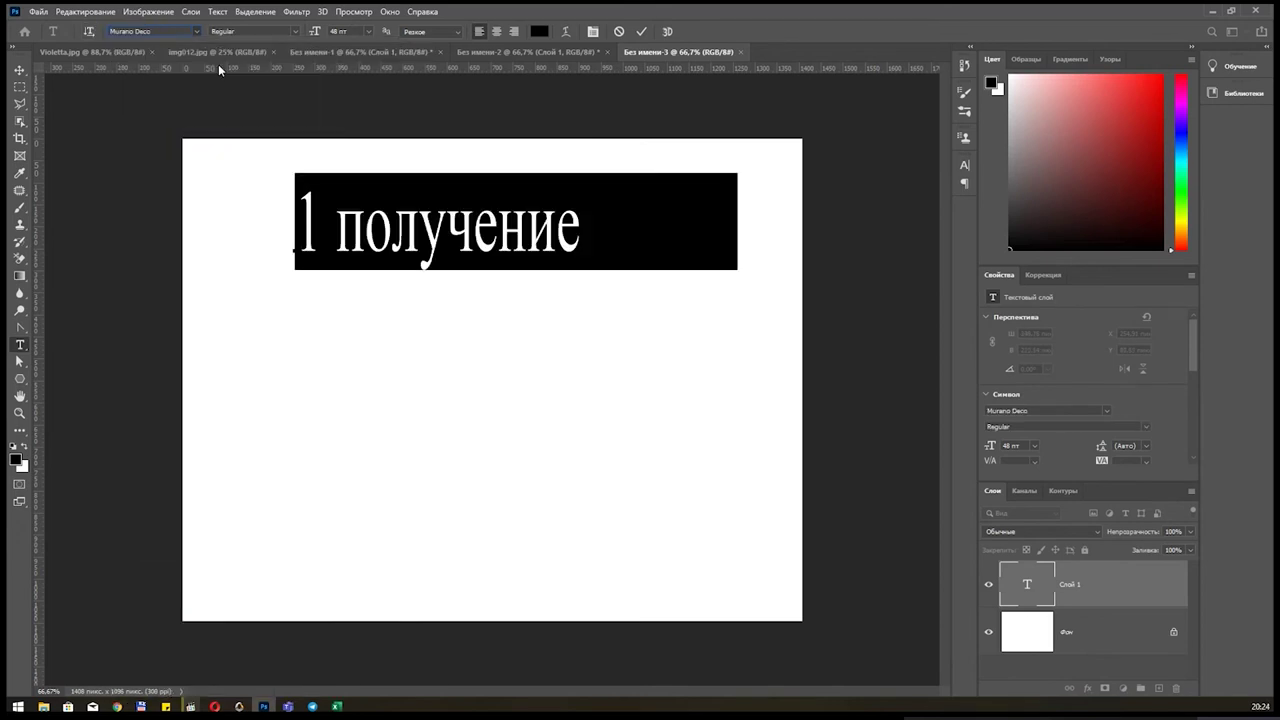
{"action": "left_click", "coordinate": [72, 105]}
Nudge the heading up-left and set its horizontal scale to 100%.
{"action": "key", "text": "v"}
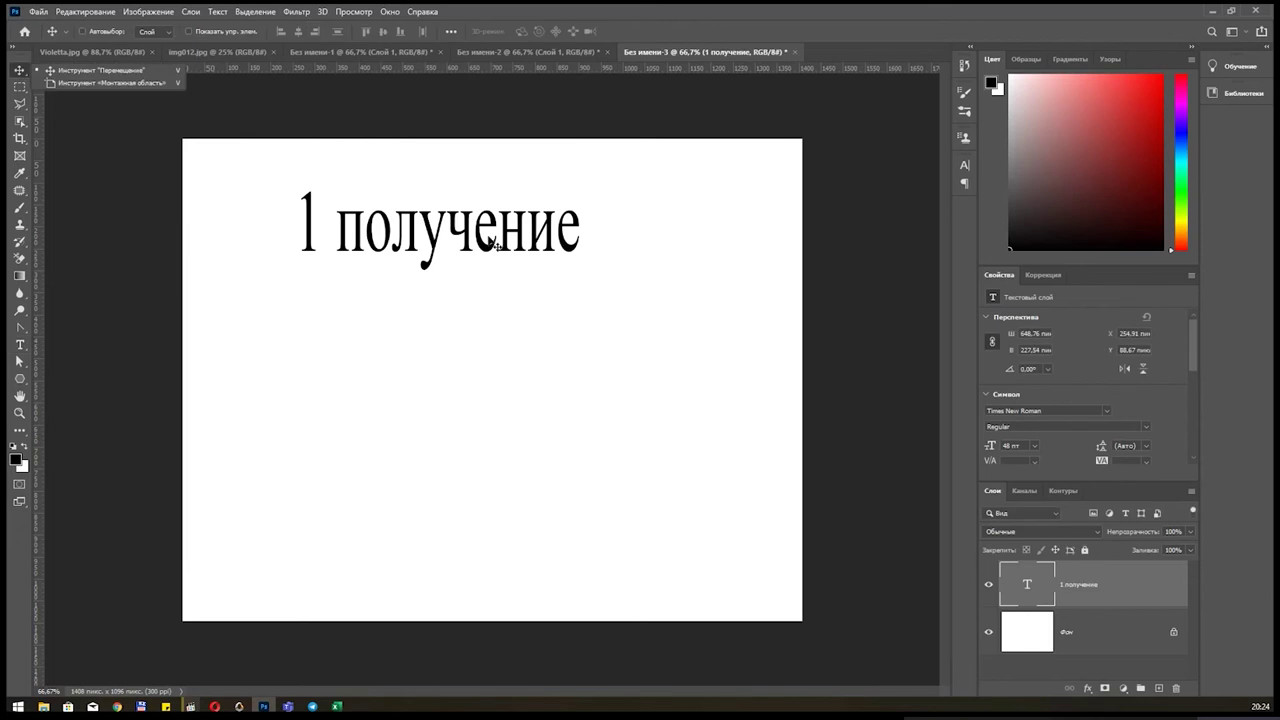
{"action": "left_click_drag", "start_coordinate": [495, 243], "coordinate": [468, 220]}
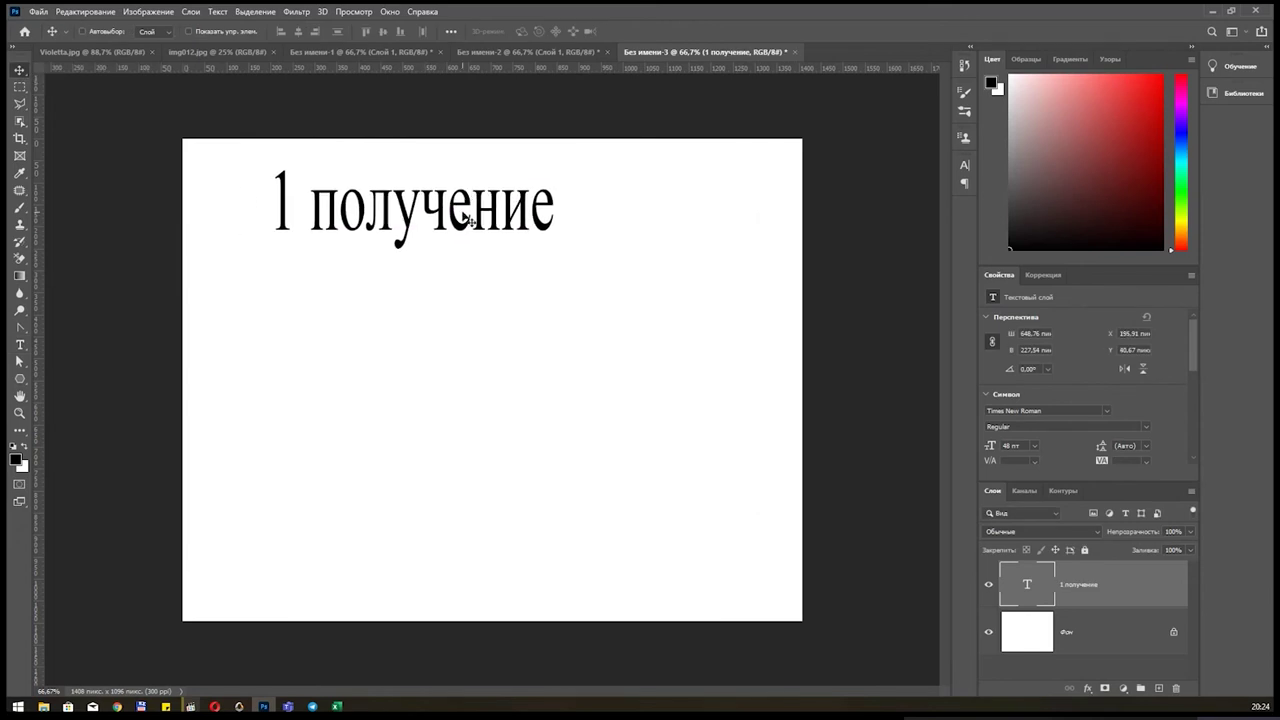
{"action": "double_click", "coordinate": [468, 220]}
{"action": "key", "text": "Home"}
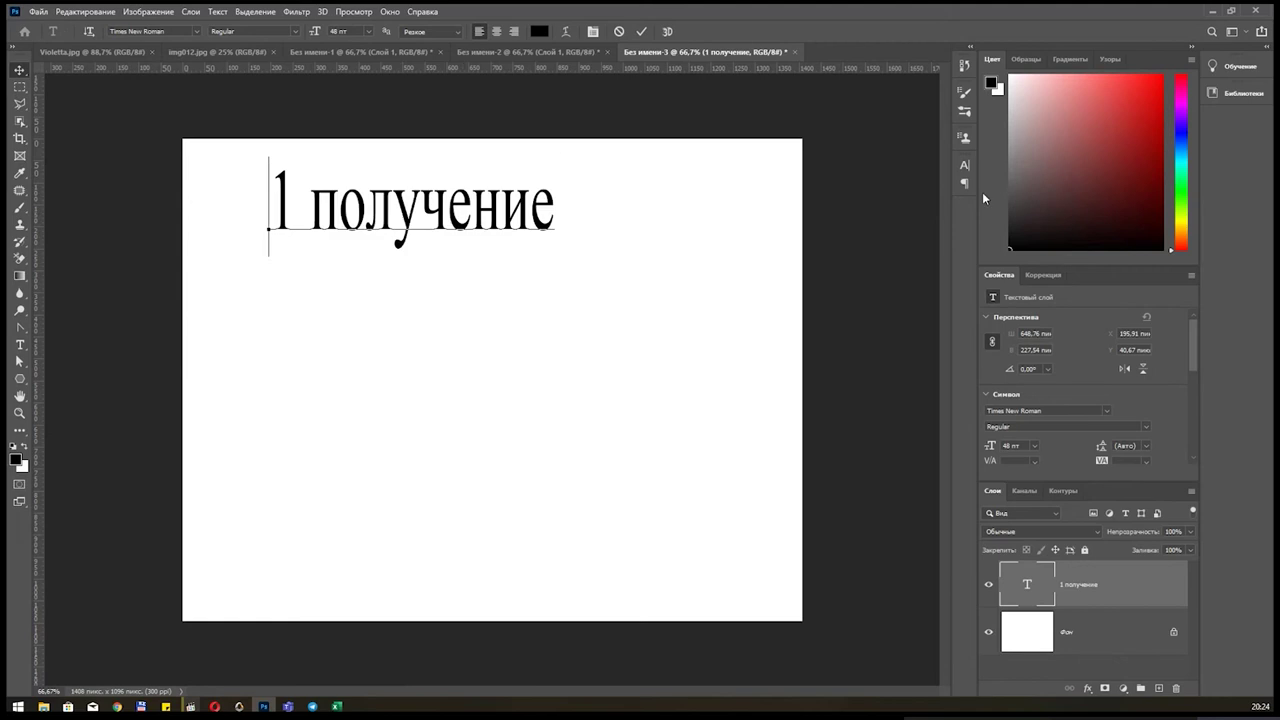
{"action": "key", "text": "ctrl+a"}
{"action": "left_click", "coordinate": [964, 165]}
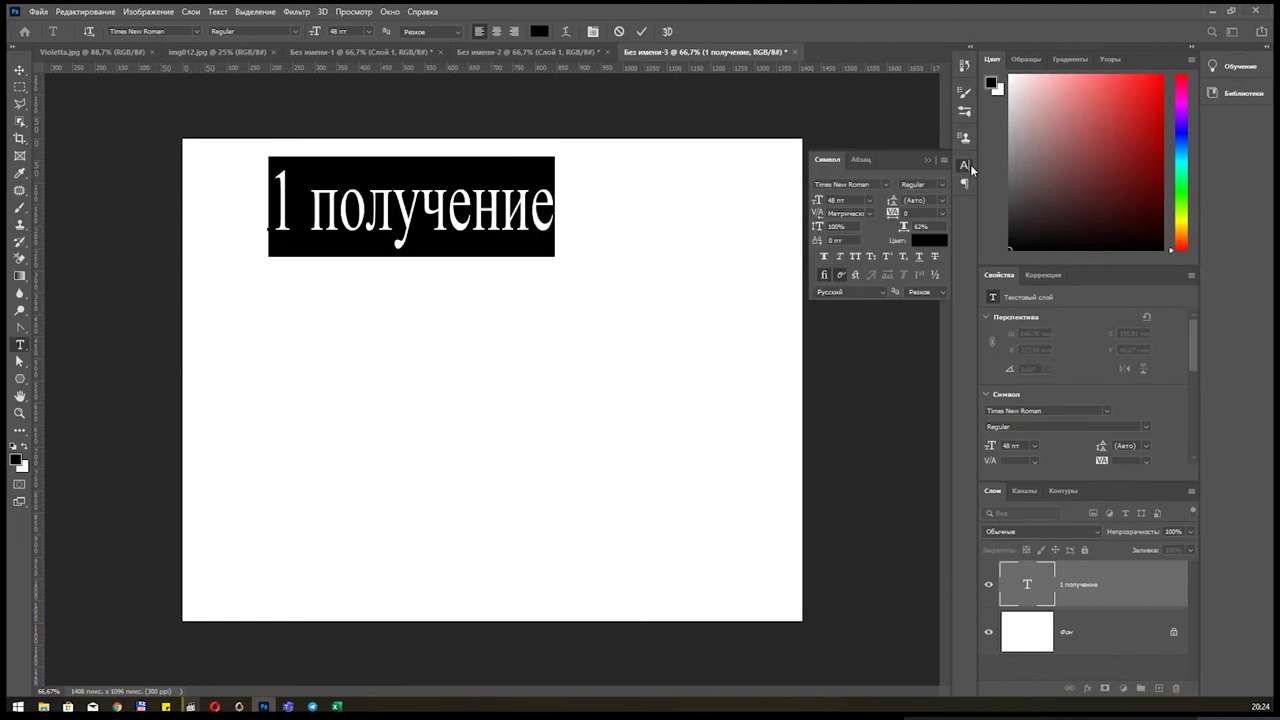
{"action": "left_click", "coordinate": [920, 226]}
{"action": "type", "text": "100"}
{"action": "key", "text": "Return"}
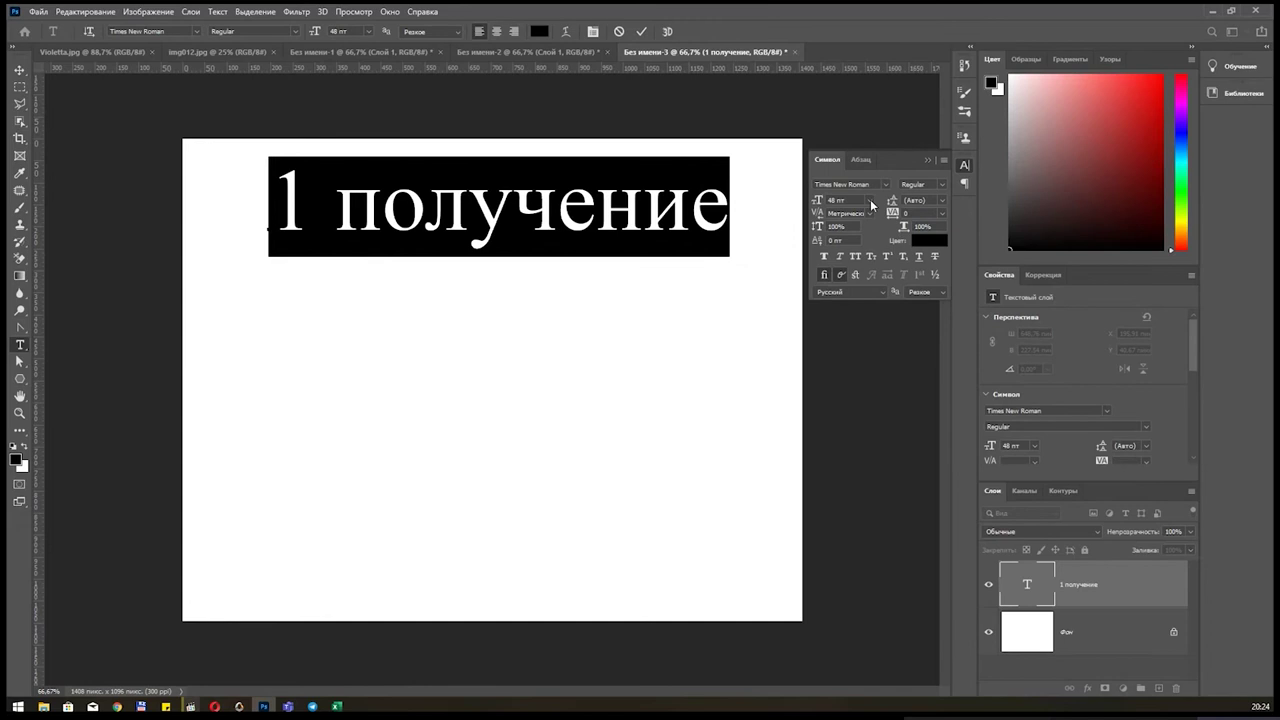
Set the heading size to 24 pt and move it toward the page's top-left.
{"action": "left_click", "coordinate": [869, 200]}
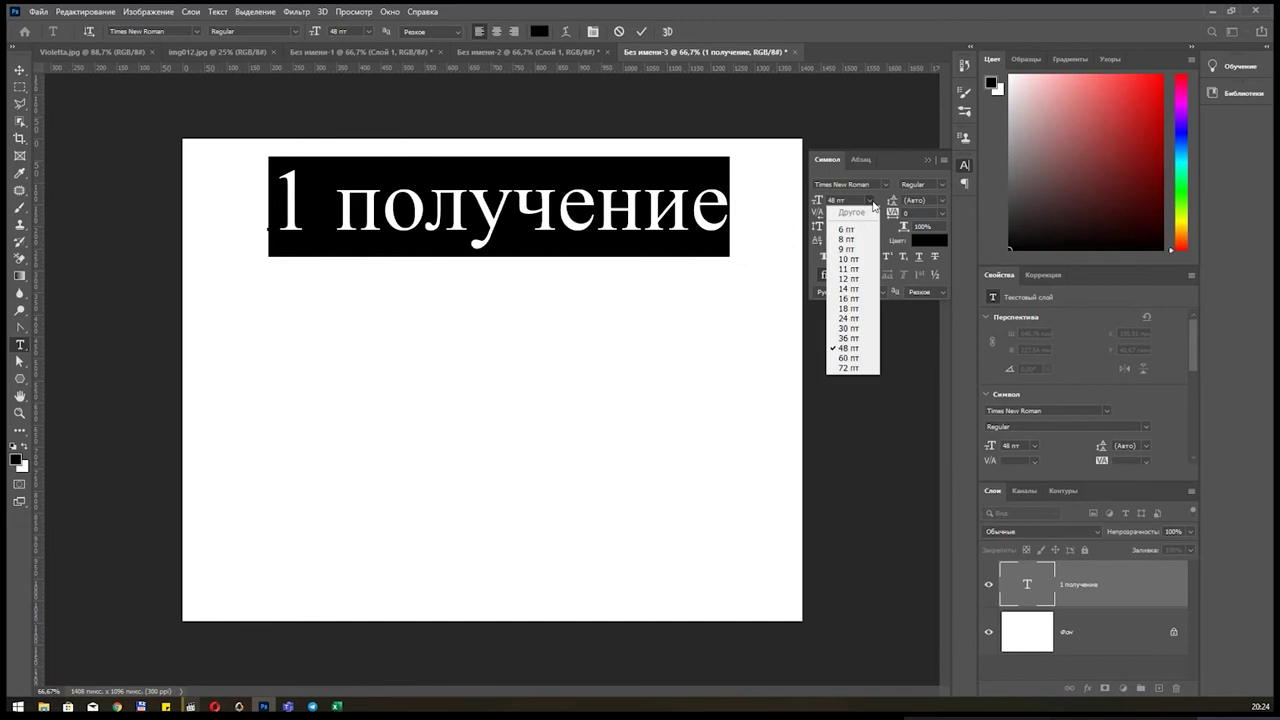
{"action": "left_click", "coordinate": [853, 318]}
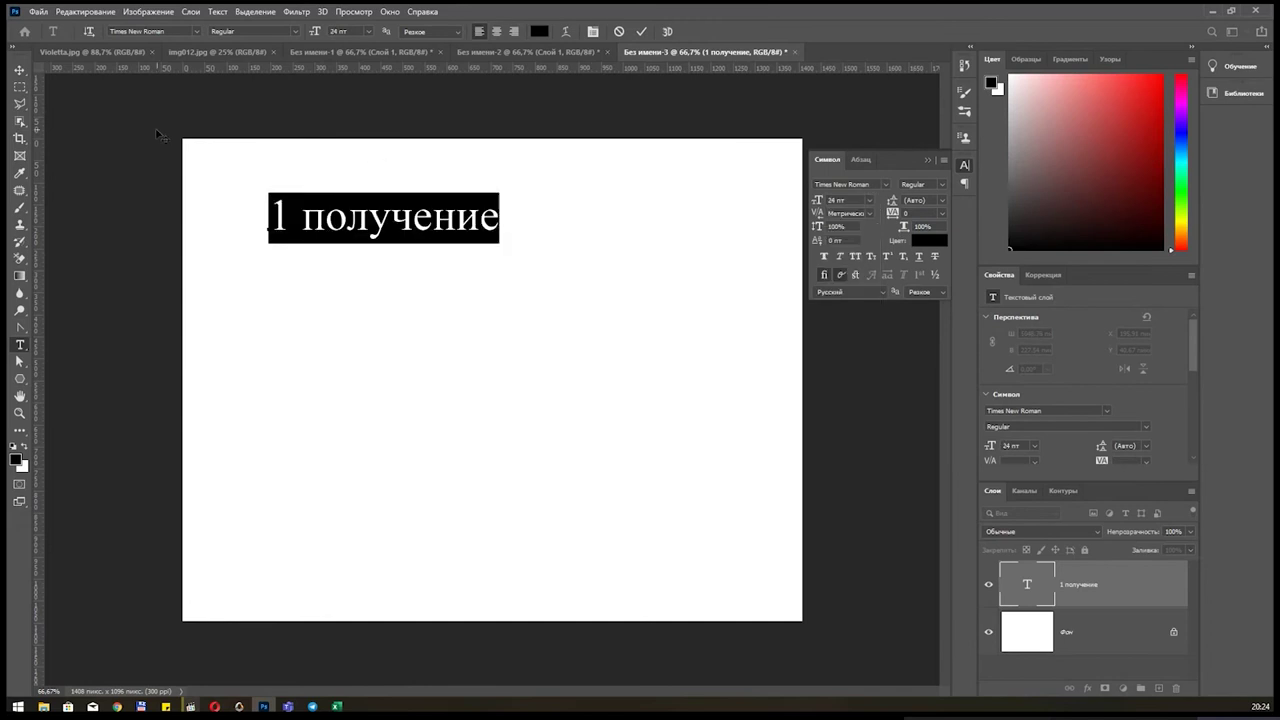
{"action": "left_click", "coordinate": [19, 69]}
{"action": "left_click_drag", "start_coordinate": [373, 218], "coordinate": [342, 198]}
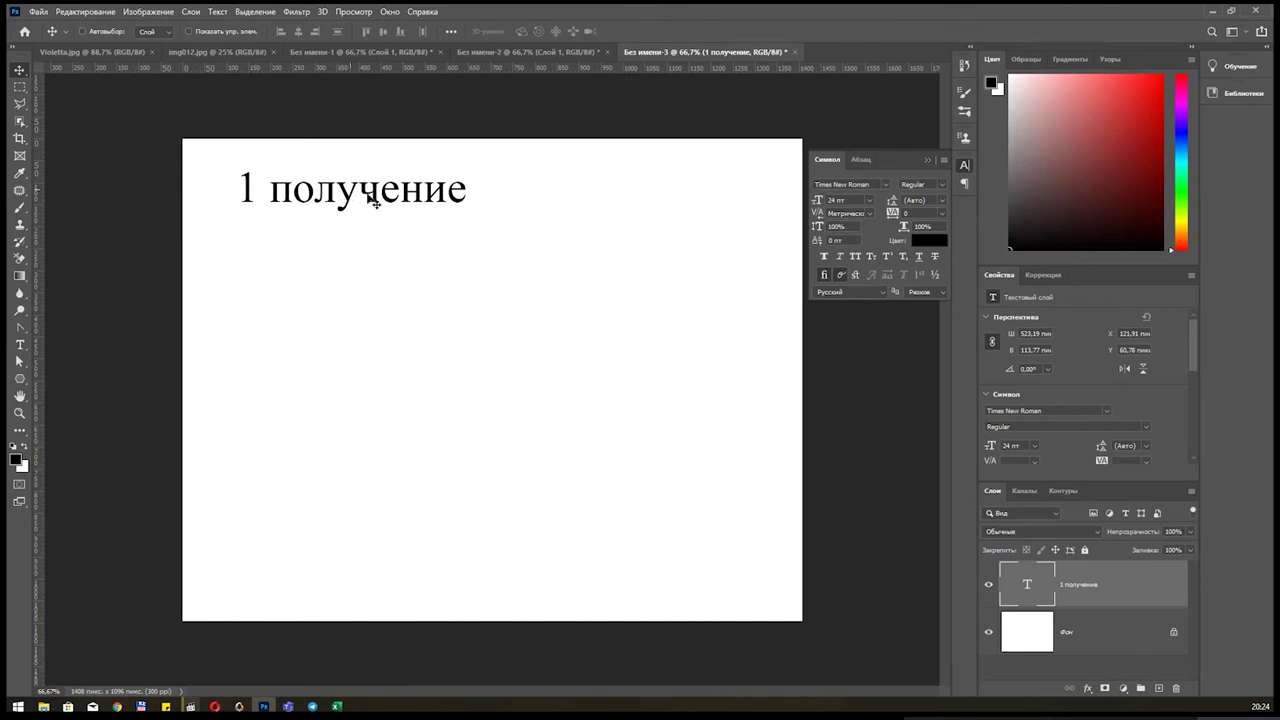
Add '300 ppi' to the heading so it reads '1 получение 300 ppi'.
{"action": "double_click", "coordinate": [441, 205]}
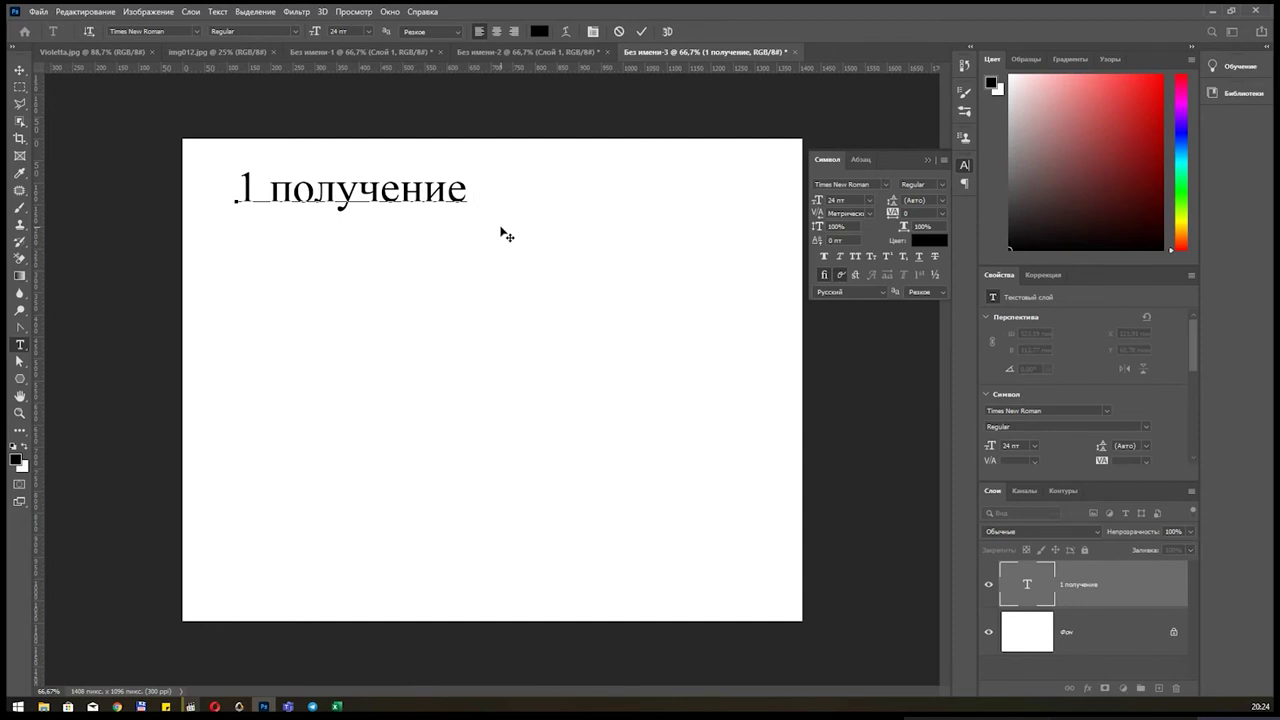
{"action": "type", "text": " 300"}
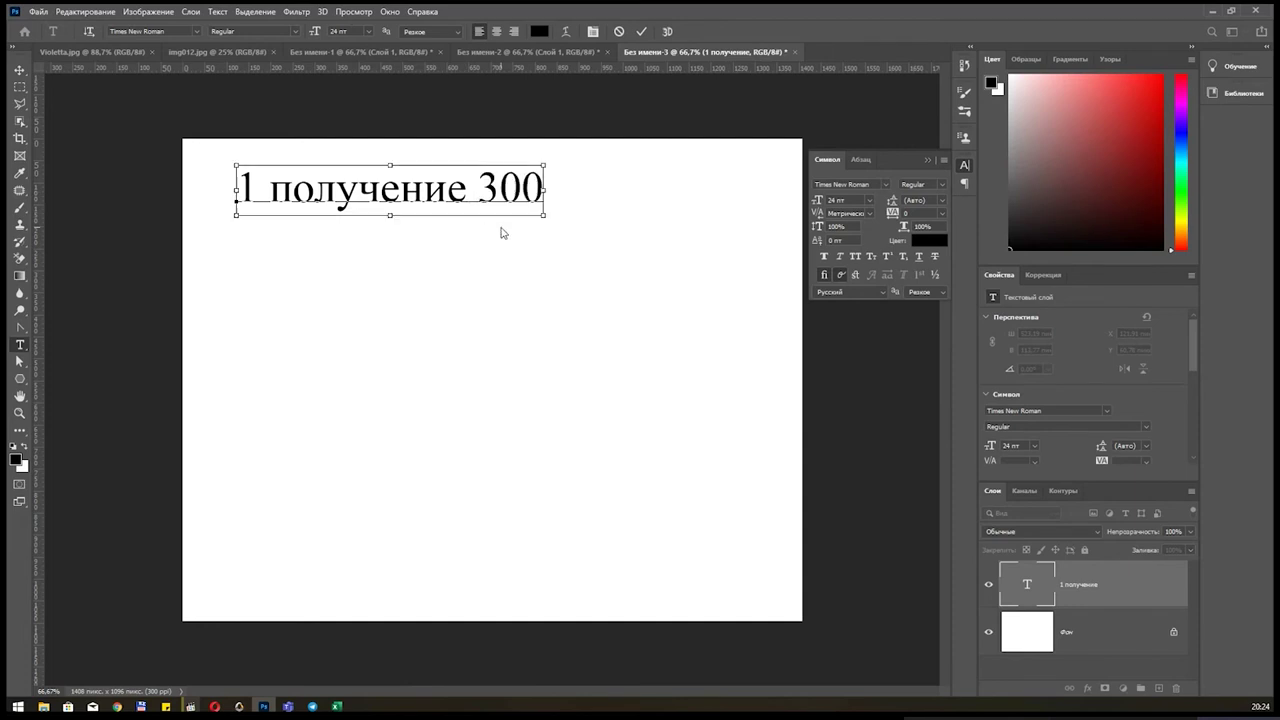
{"action": "type", "text": "рр"}
{"action": "key", "text": "BackSpace"}
{"action": "type", "text": "i"}
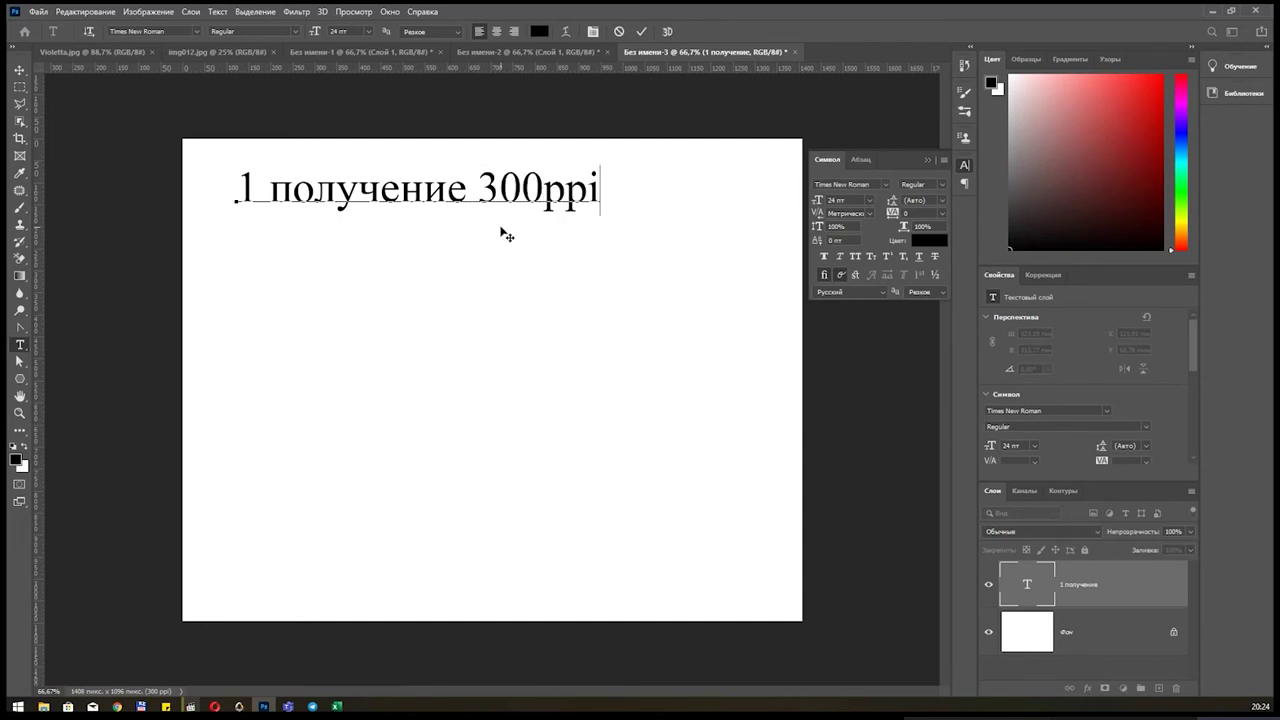
{"action": "left_click", "coordinate": [507, 235]}
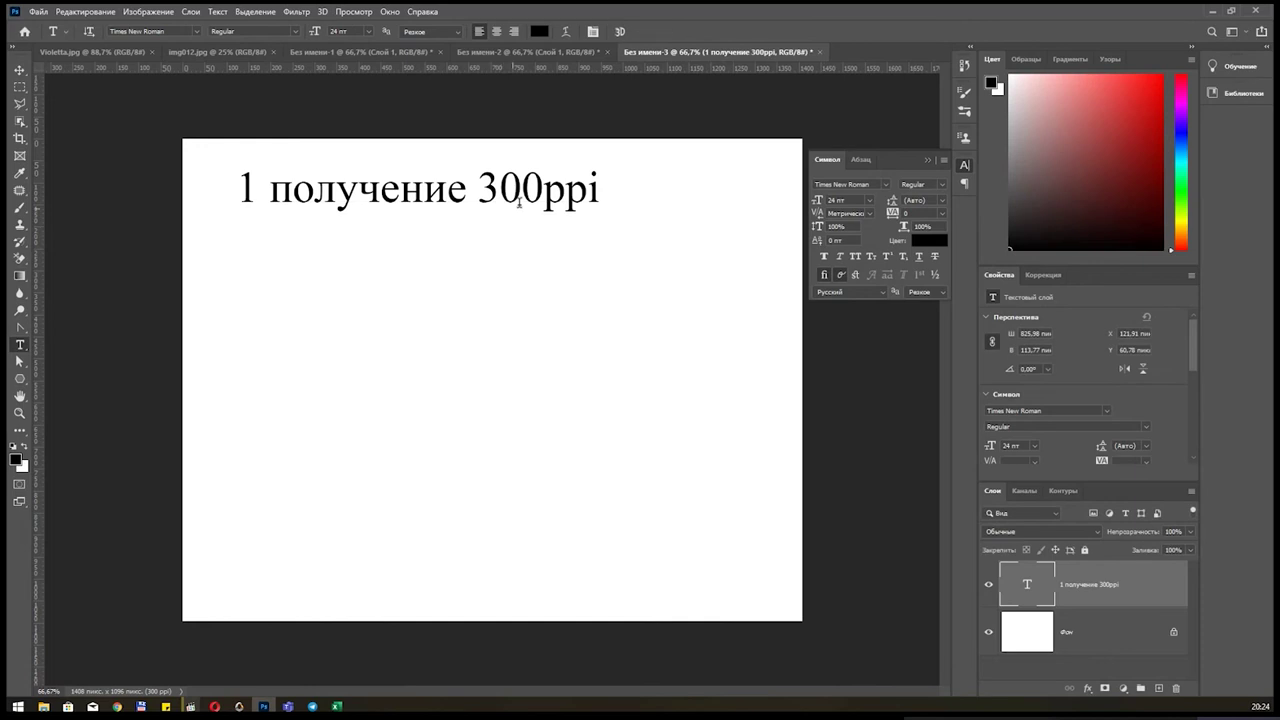
Commit the edited heading and shift it right toward the page centre.
{"action": "left_click", "coordinate": [545, 190]}
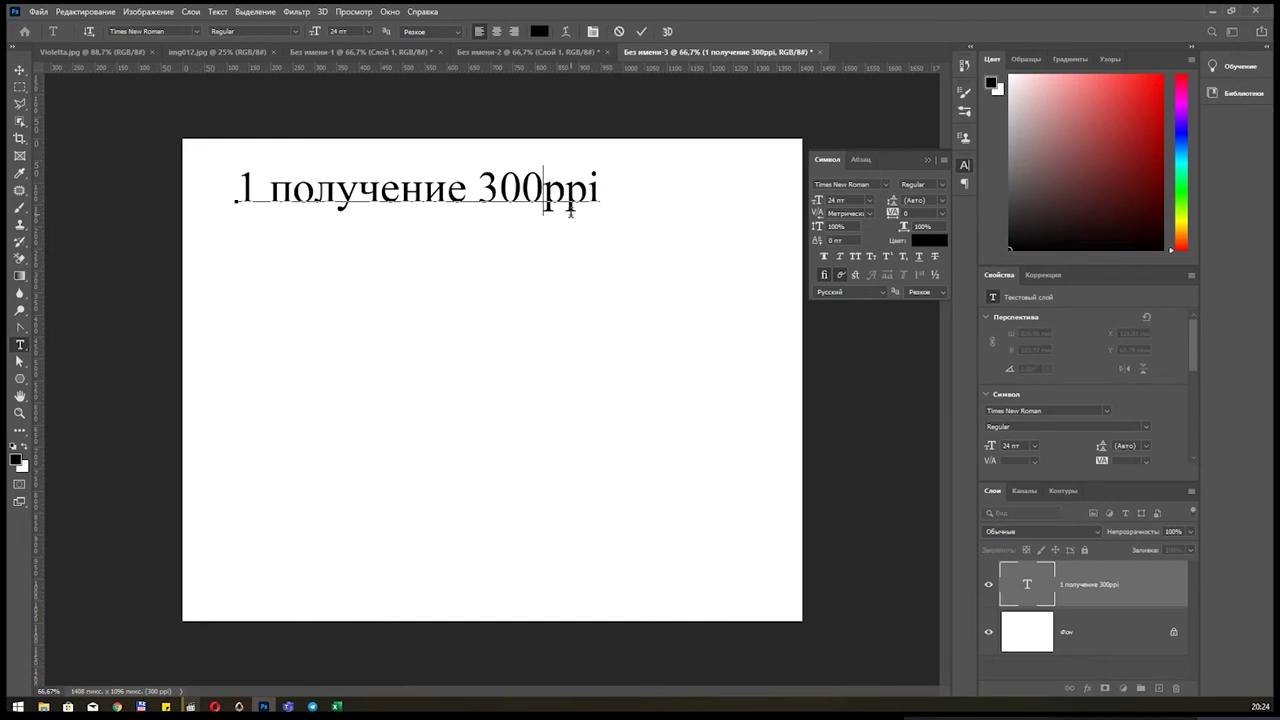
{"action": "left_click", "coordinate": [19, 70]}
{"action": "left_click_drag", "start_coordinate": [413, 197], "coordinate": [477, 197]}
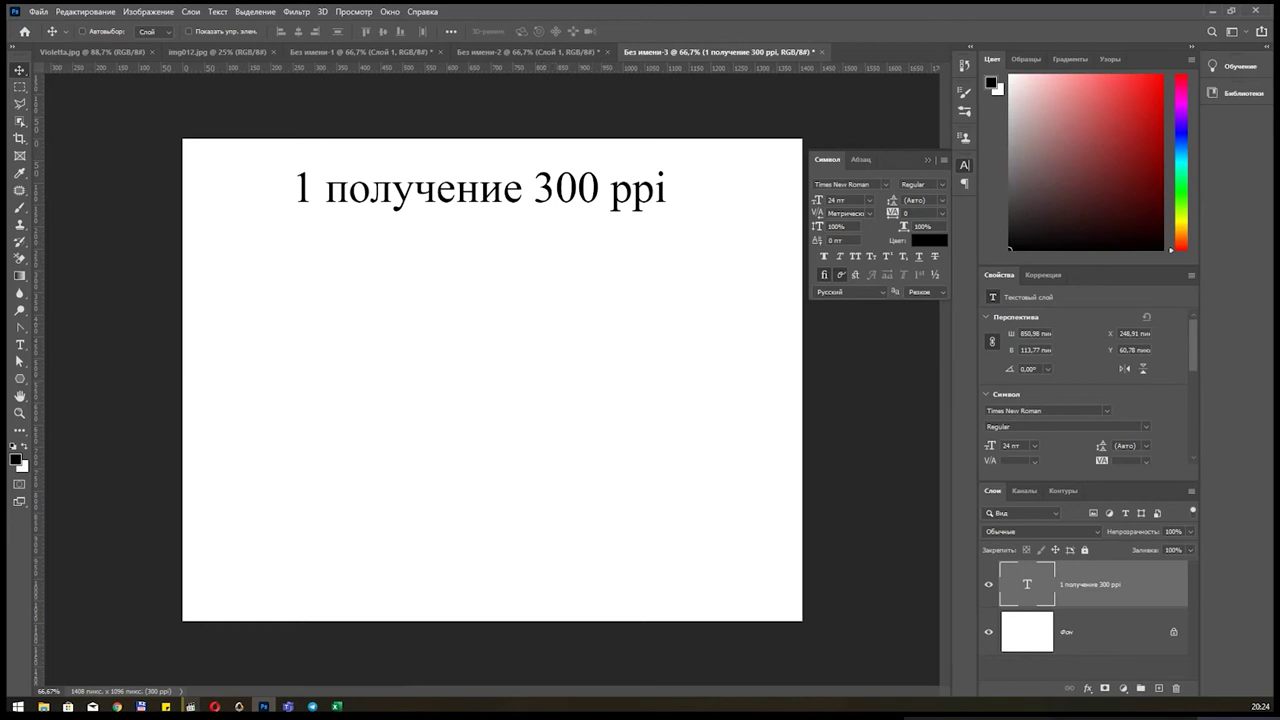
{"action": "left_click", "coordinate": [117, 706]}
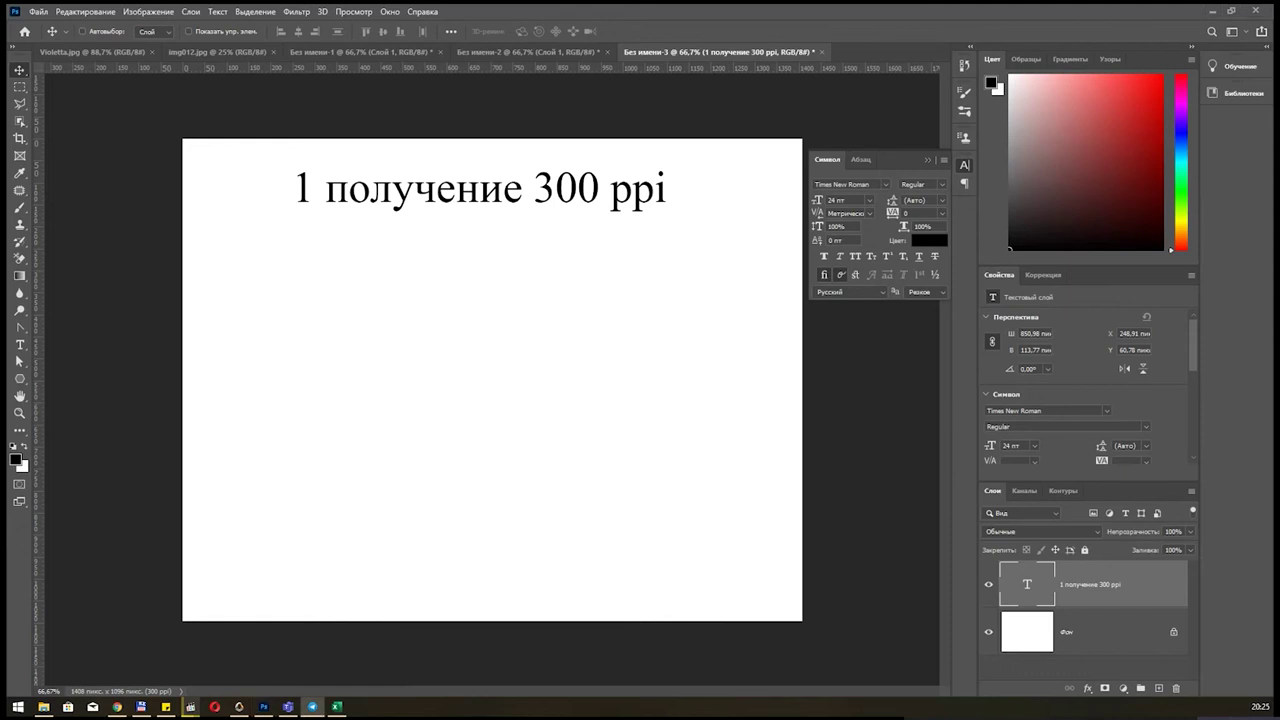
{"action": "left_click", "coordinate": [466, 199]}
{"action": "left_click_drag", "start_coordinate": [466, 199], "coordinate": [464, 199]}
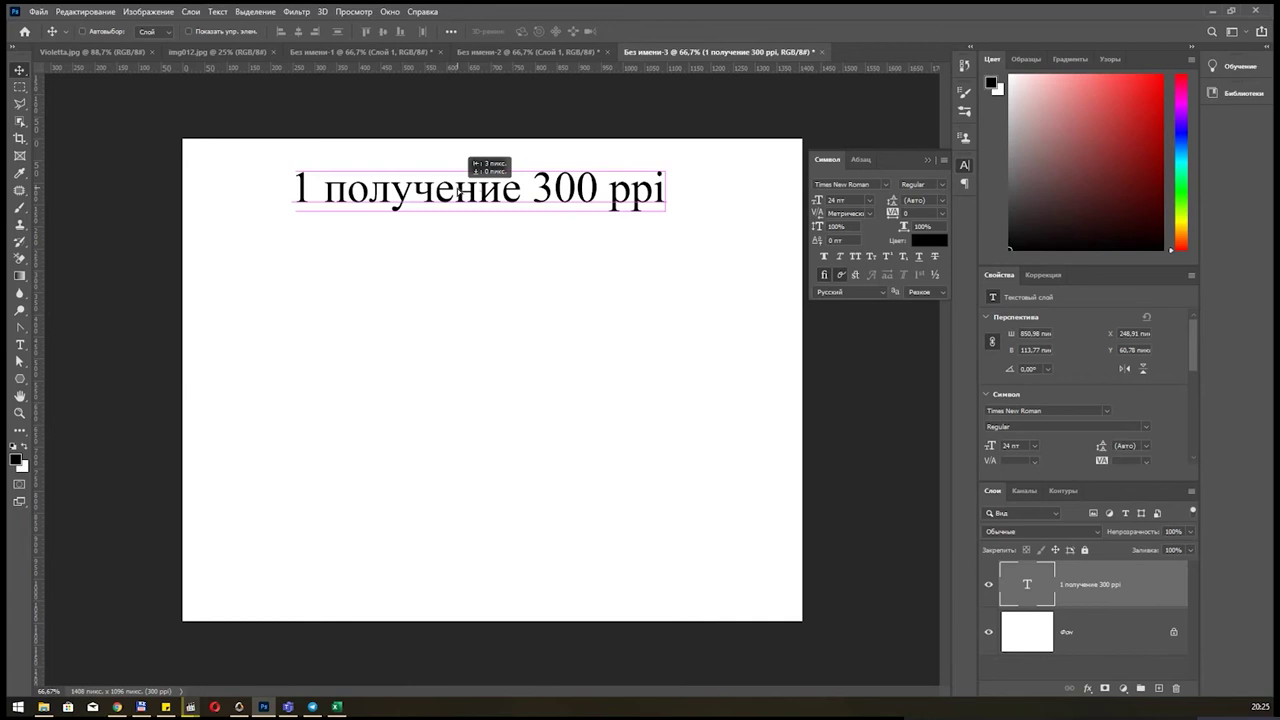
{"action": "left_click", "coordinate": [513, 53]}
{"action": "left_click", "coordinate": [336, 50]}
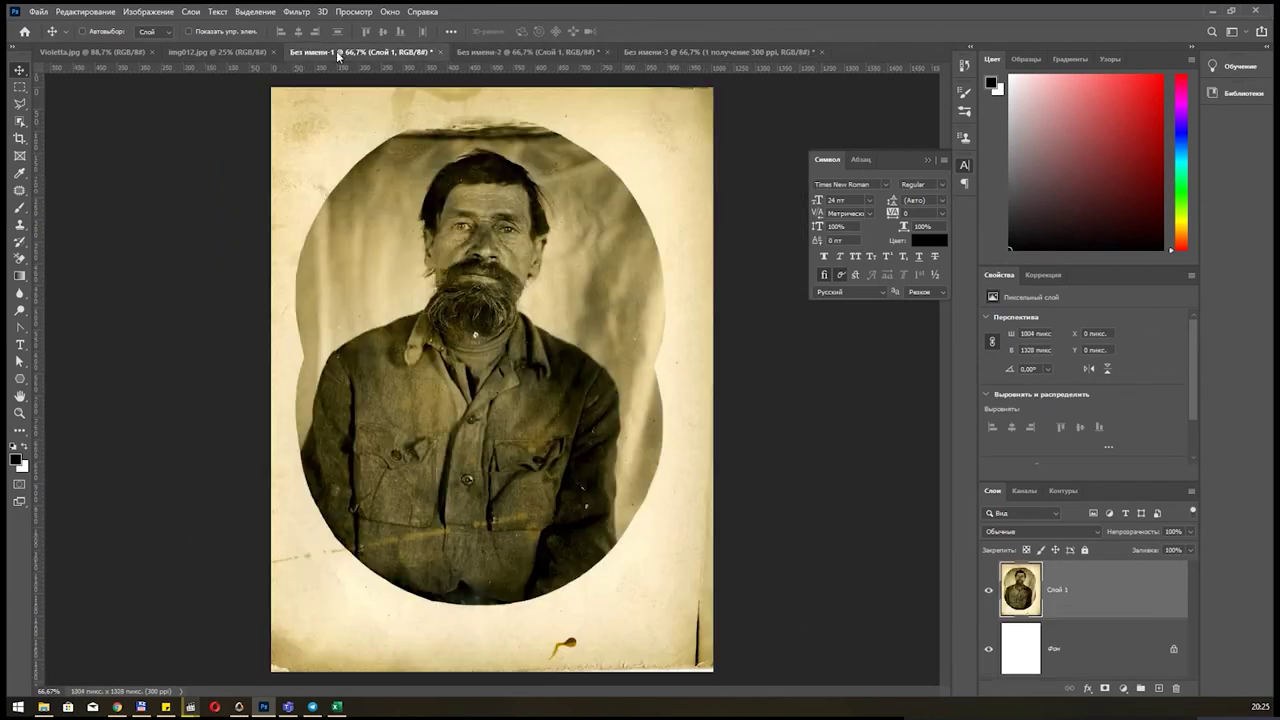
{"action": "left_click", "coordinate": [495, 51]}
{"action": "left_click", "coordinate": [680, 51]}
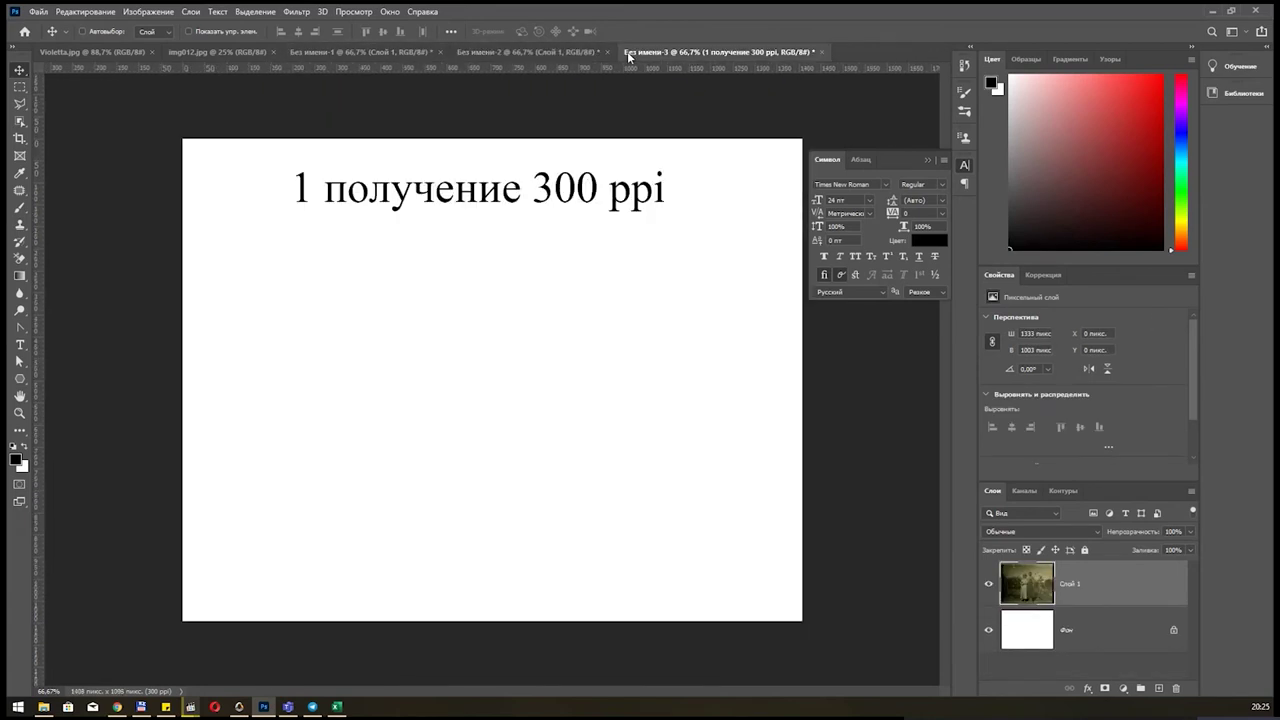
{"action": "left_click", "coordinate": [558, 54]}
{"action": "left_click", "coordinate": [380, 53]}
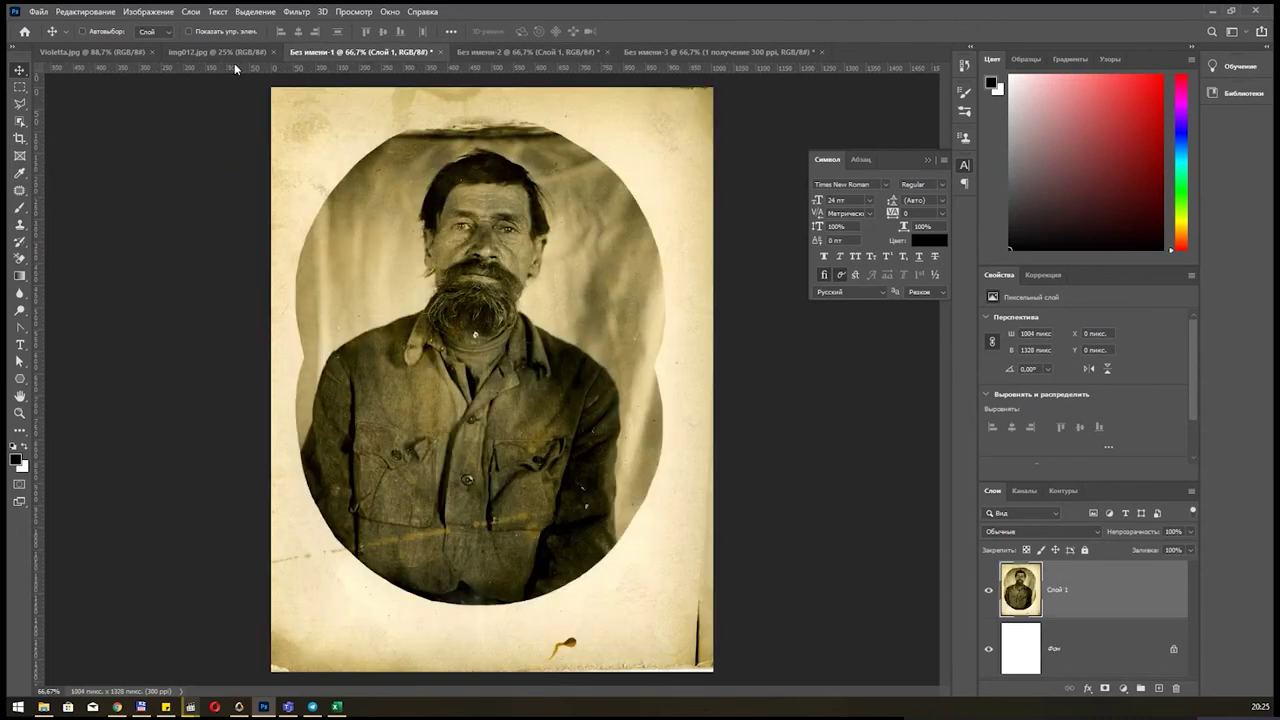
{"action": "left_click", "coordinate": [225, 52]}
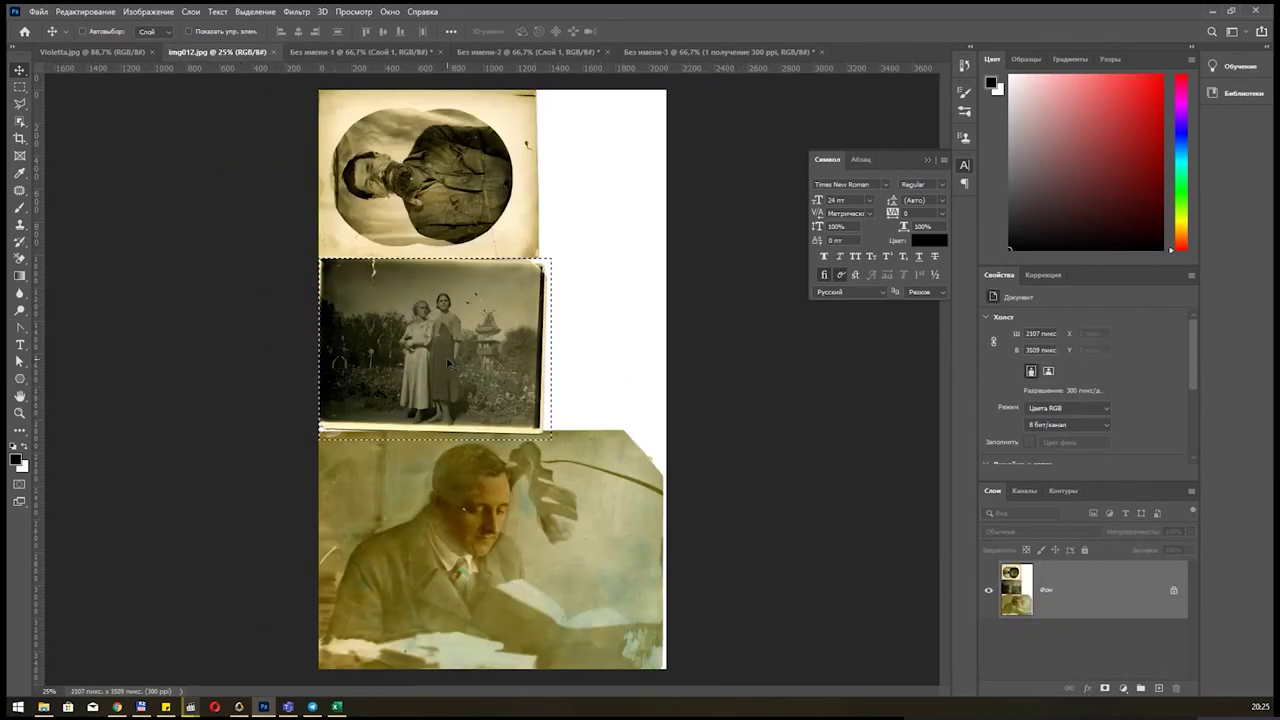
{"action": "left_click", "coordinate": [22, 88]}
{"action": "left_click_drag", "start_coordinate": [373, 450], "coordinate": [597, 607]}
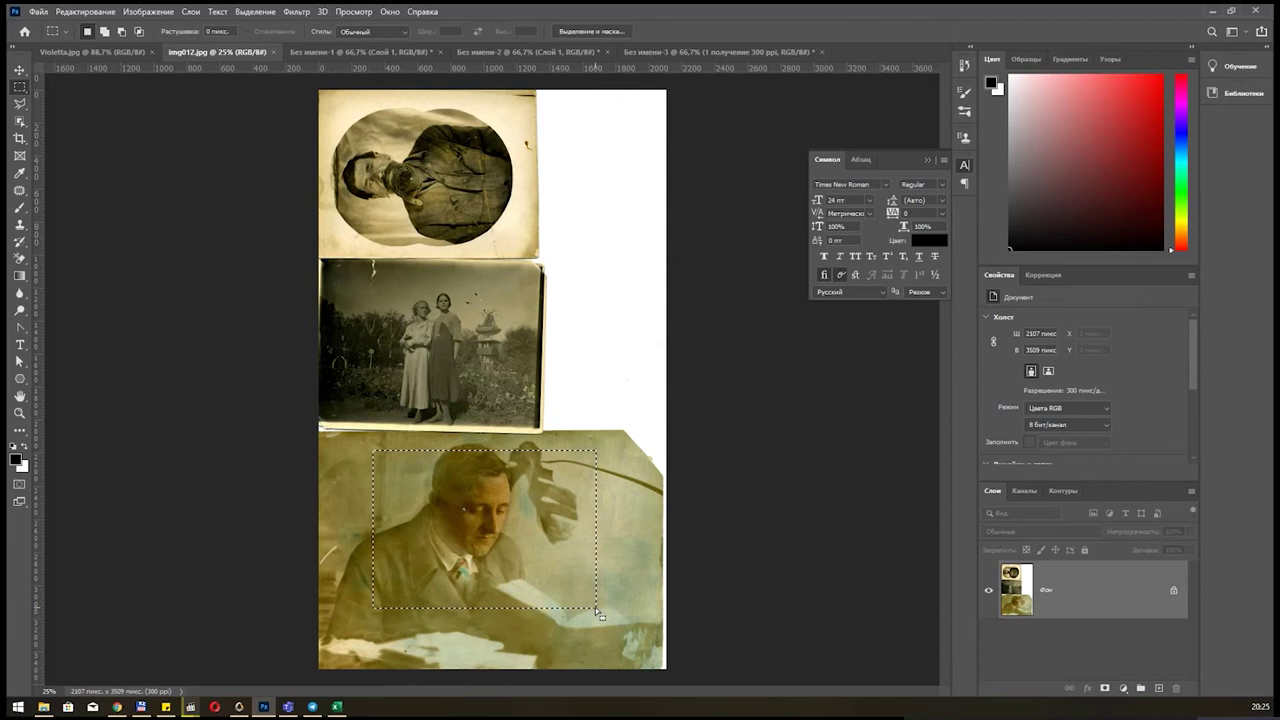
{"action": "mouse_move", "coordinate": [459, 492]}
{"action": "left_mouse_down"}
{"action": "mouse_move", "coordinate": [446, 482]}
{"action": "mouse_move", "coordinate": [443, 504]}
{"action": "left_mouse_up"}
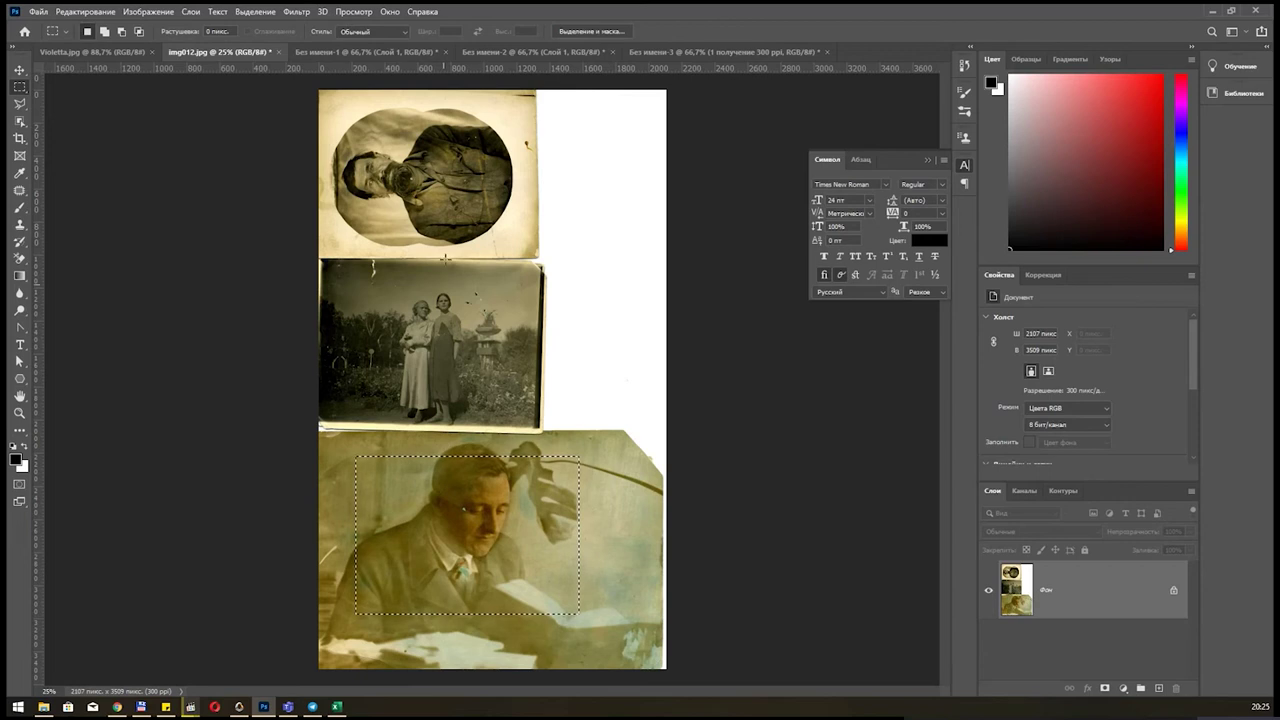
{"action": "left_click", "coordinate": [90, 51]}
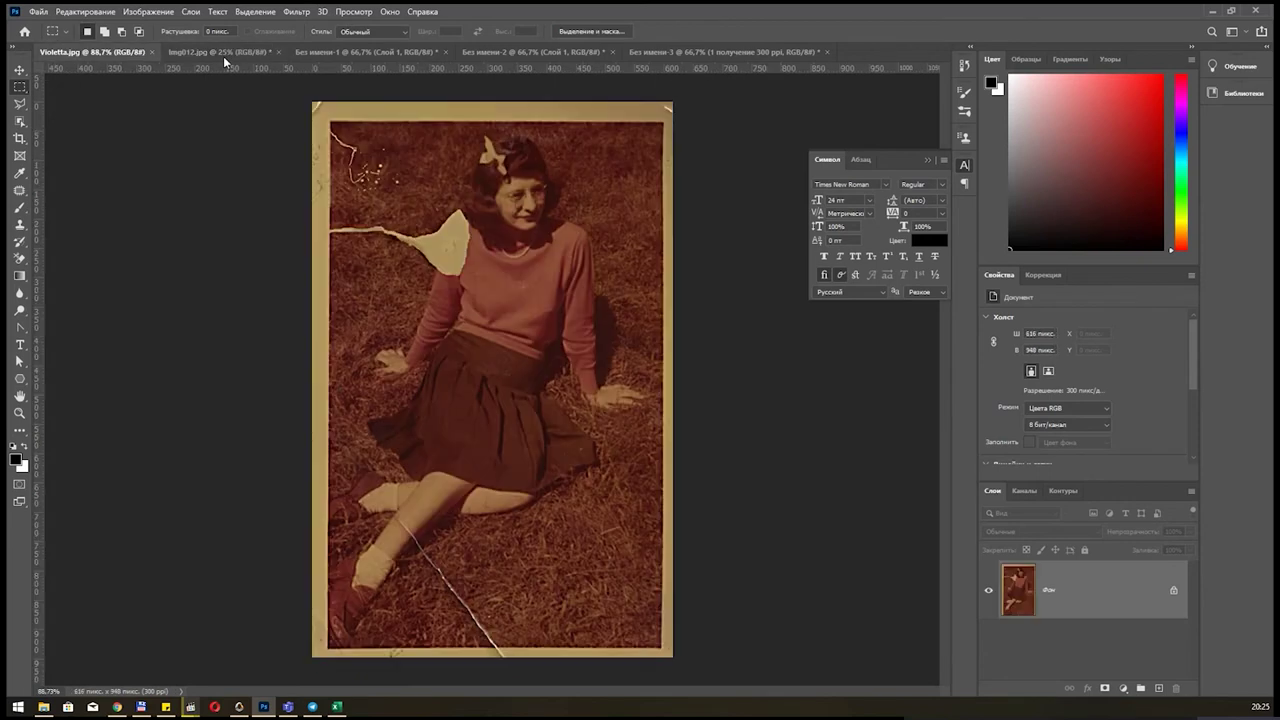
{"action": "left_click", "coordinate": [220, 51]}
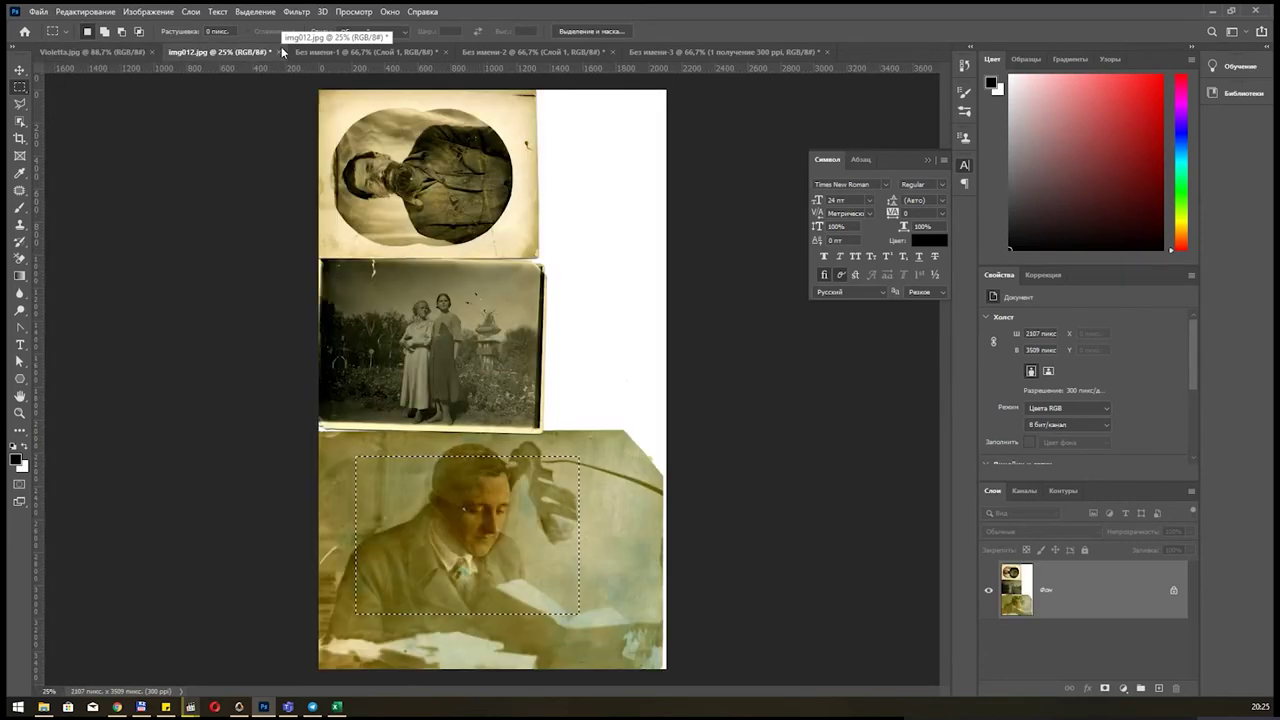
{"action": "key", "text": "ctrl+d"}
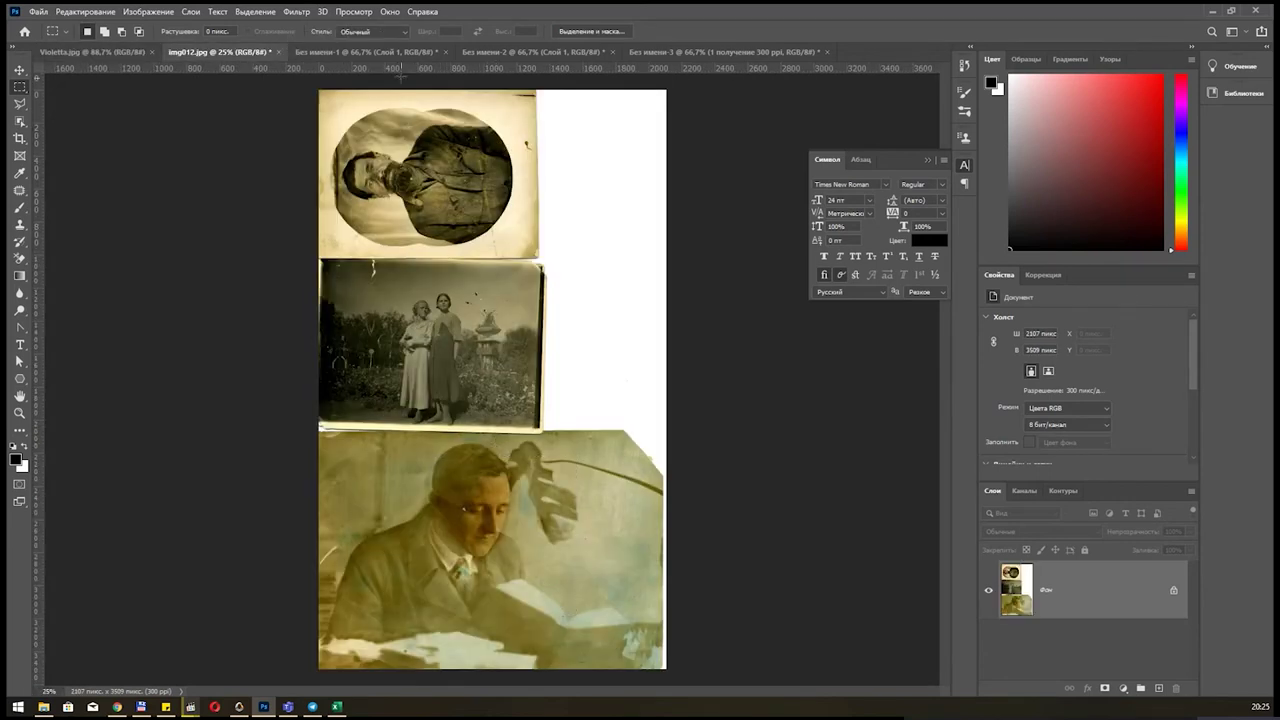
{"action": "left_click", "coordinate": [400, 52]}
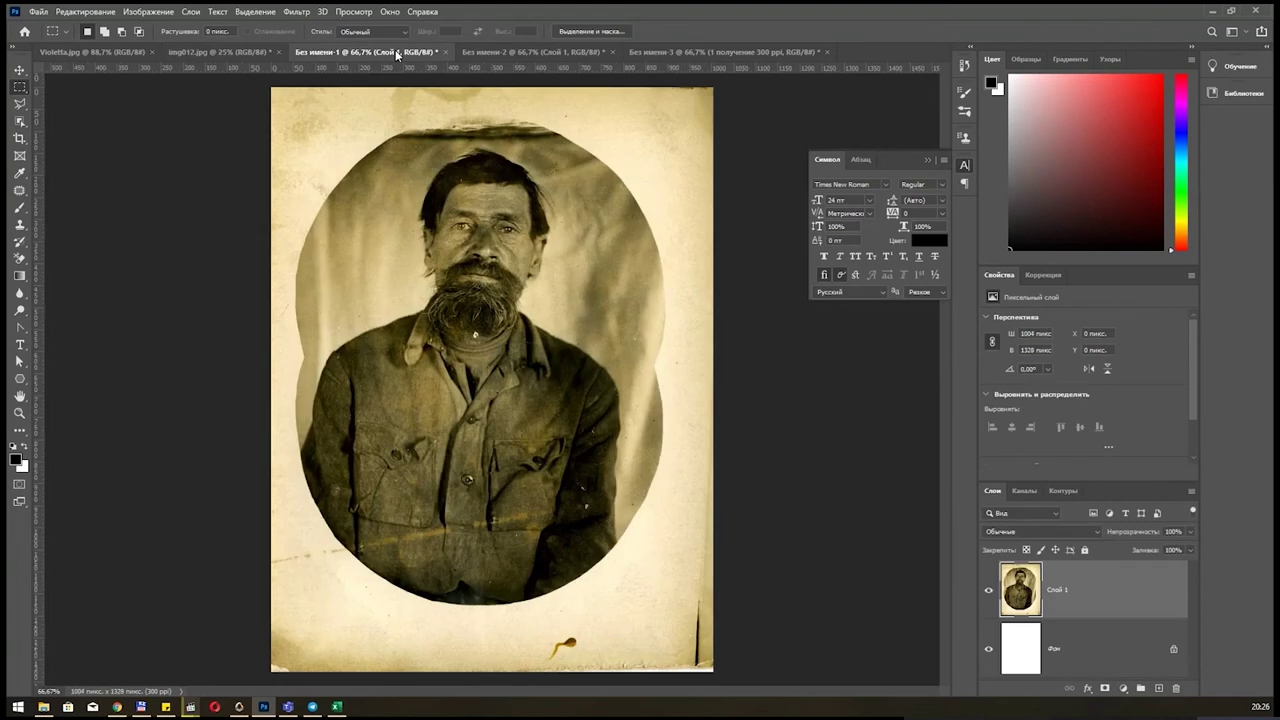
{"action": "left_click", "coordinate": [498, 52]}
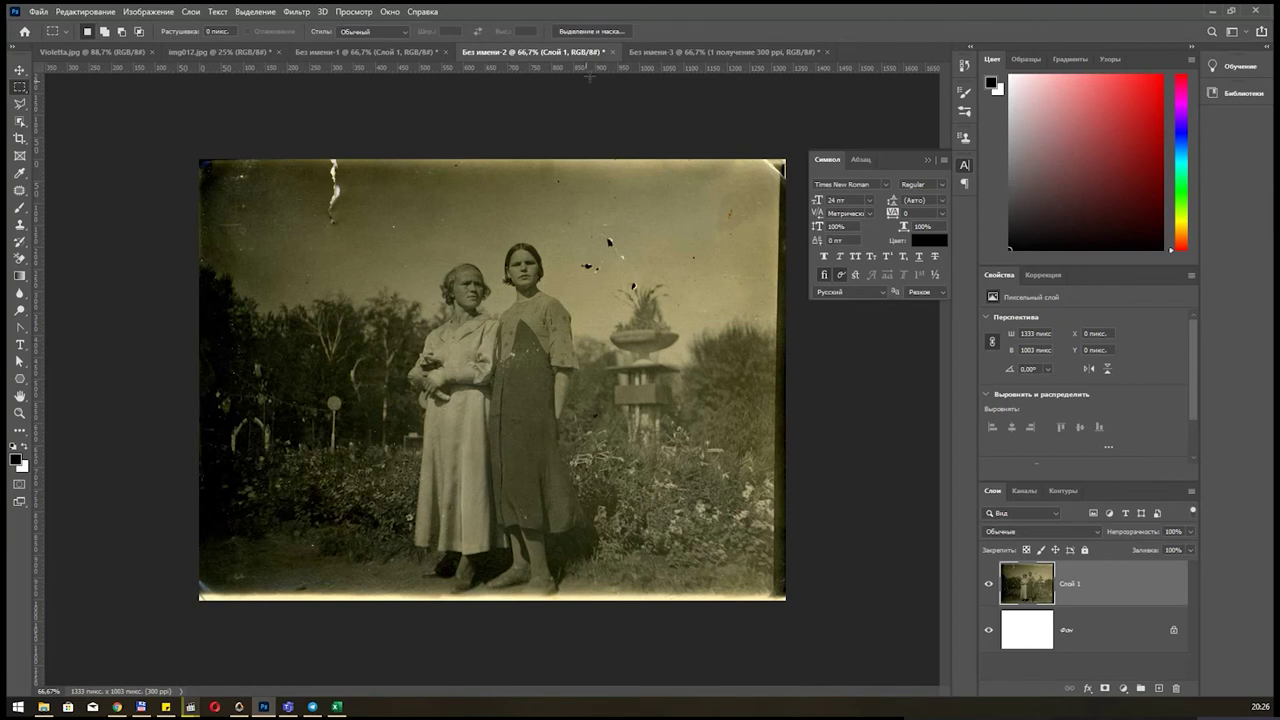
{"action": "left_click", "coordinate": [728, 54]}
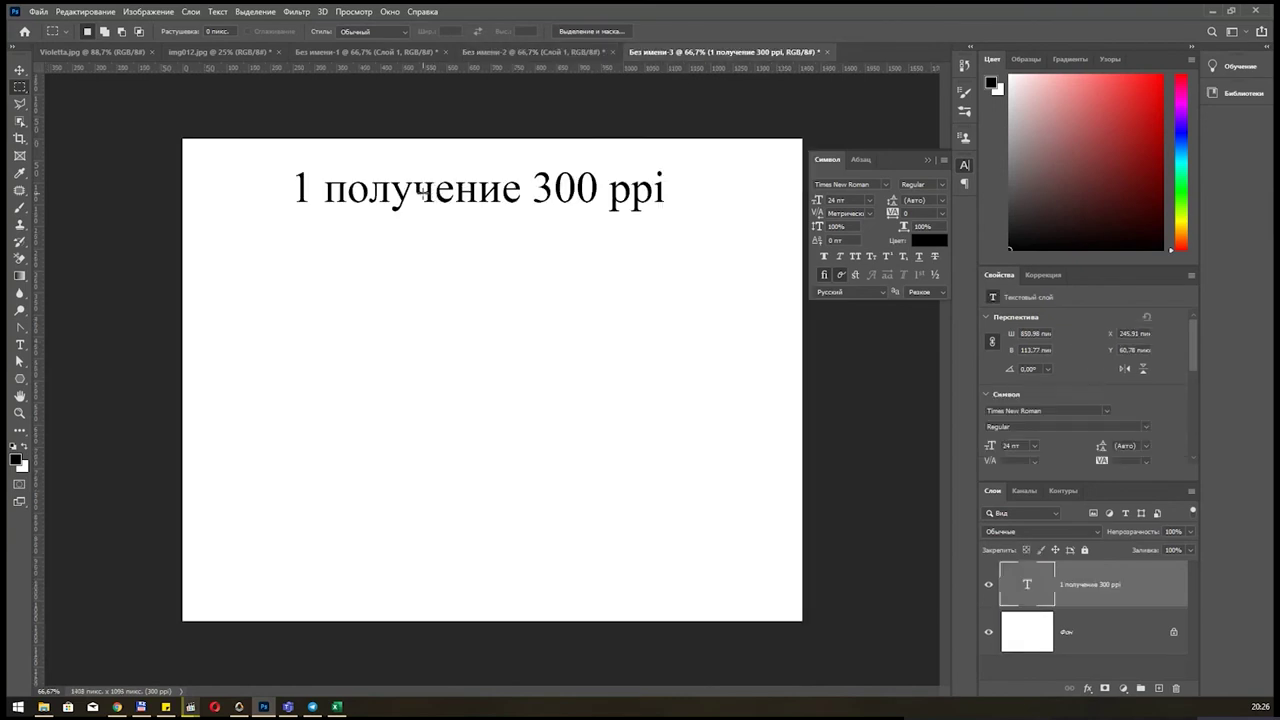
Duplicate the heading below it and retype the copy as '2 тоновая коррекция, ярк, контраст, резкость'.
{"action": "key", "text": "v"}
{"action": "left_click_drag", "start_coordinate": [423, 195], "coordinate": [426, 271]}
{"action": "double_click", "coordinate": [426, 271]}
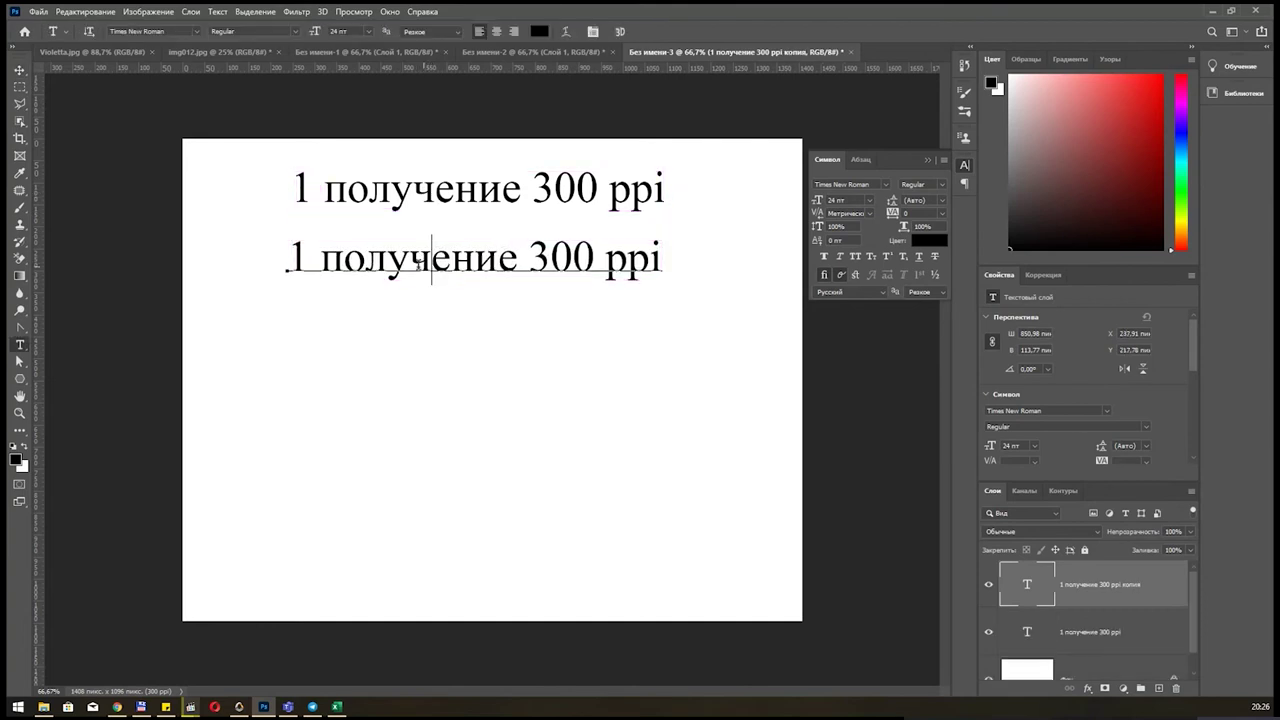
{"action": "key", "text": "ctrl+a"}
{"action": "type", "text": "2"}
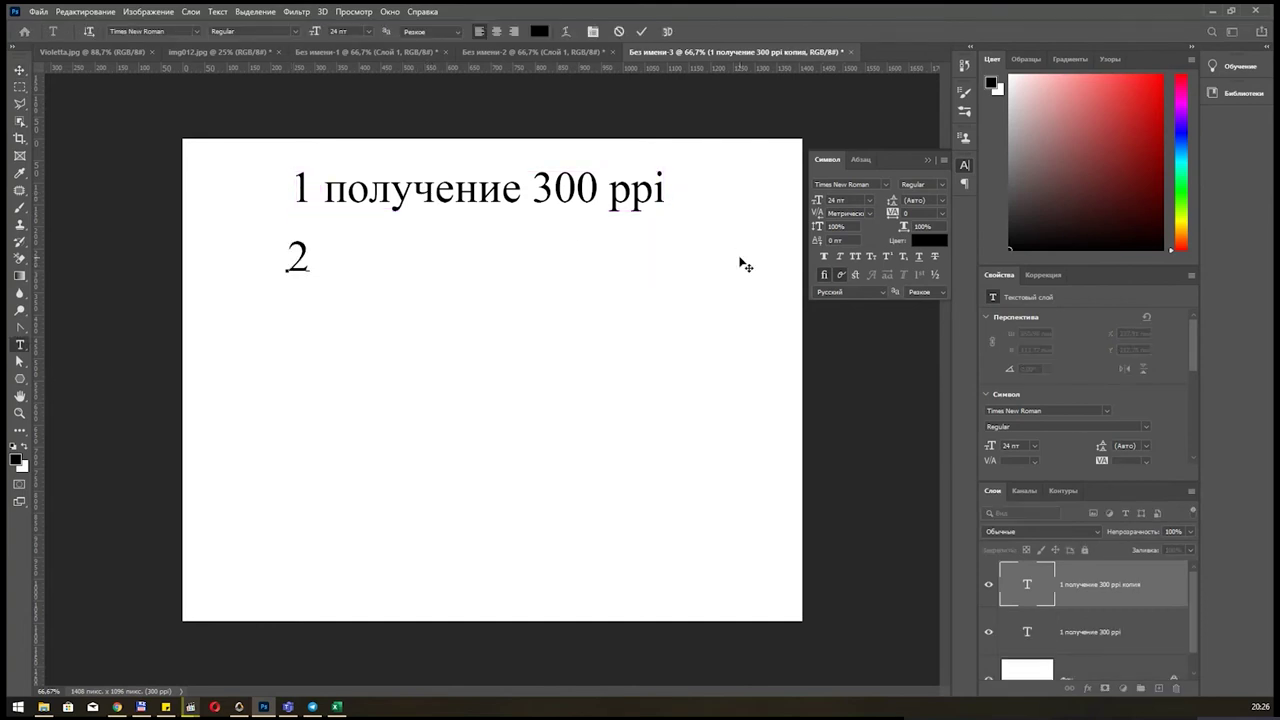
{"action": "type", "text": " njyjd"}
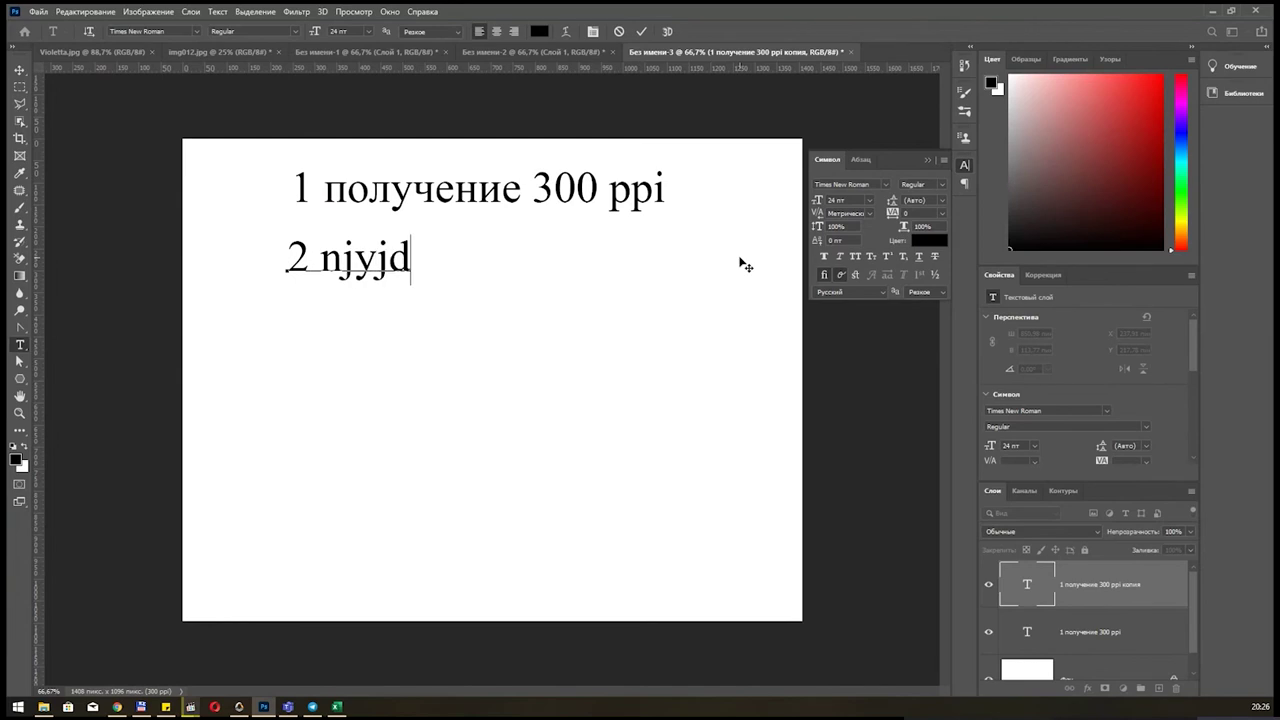
{"action": "key", "text": "ctrl+shift+Left"}
{"action": "type", "text": "т"}
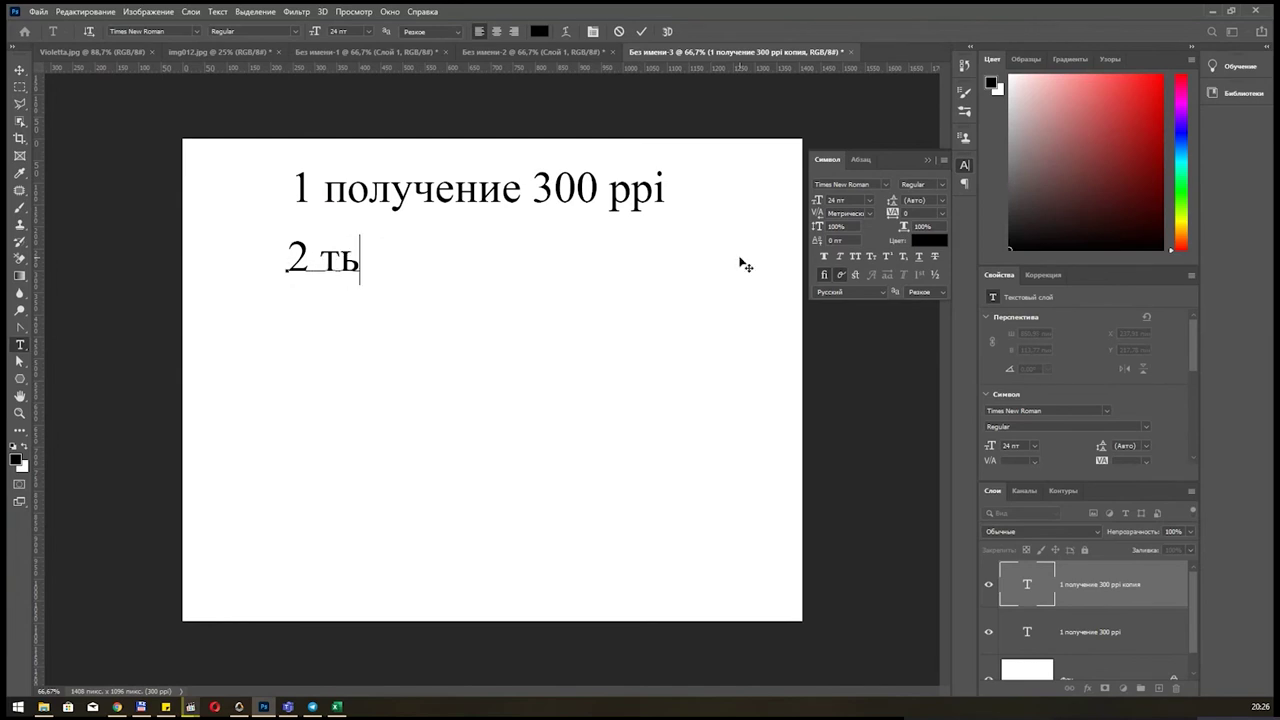
{"action": "type", "text": "оновая ко"}
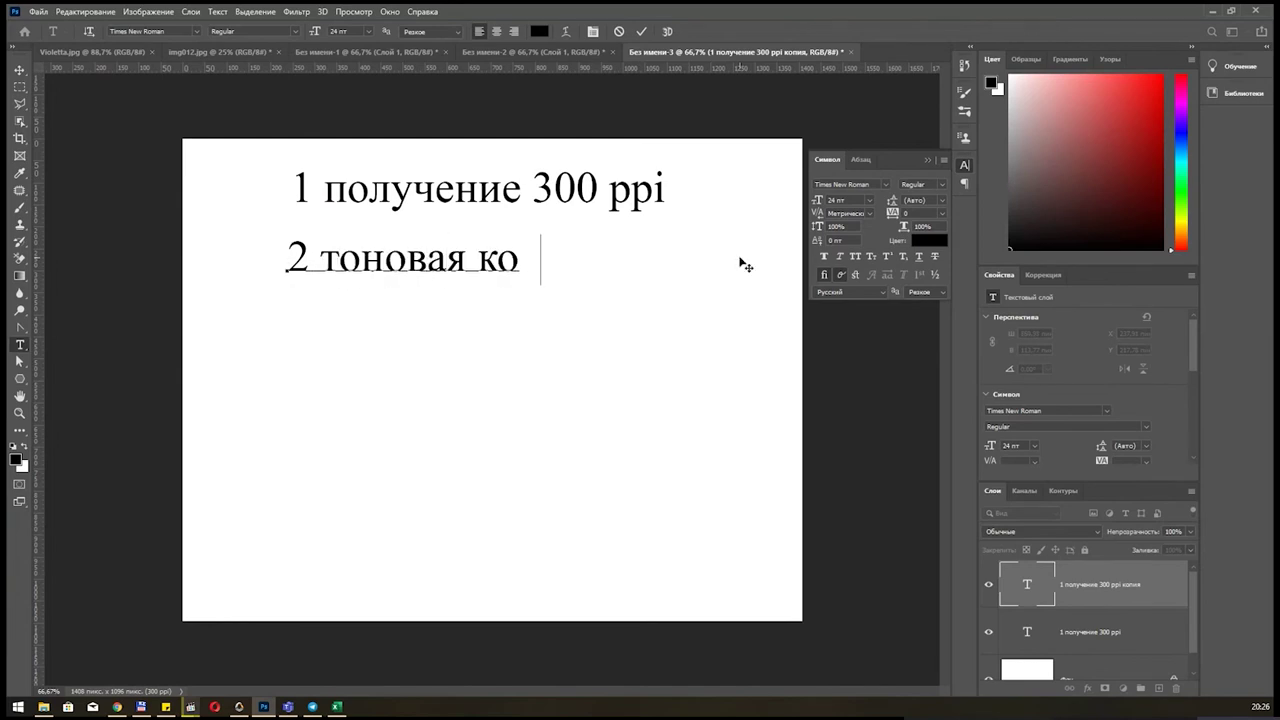
{"action": "type", "text": "ррекция"}
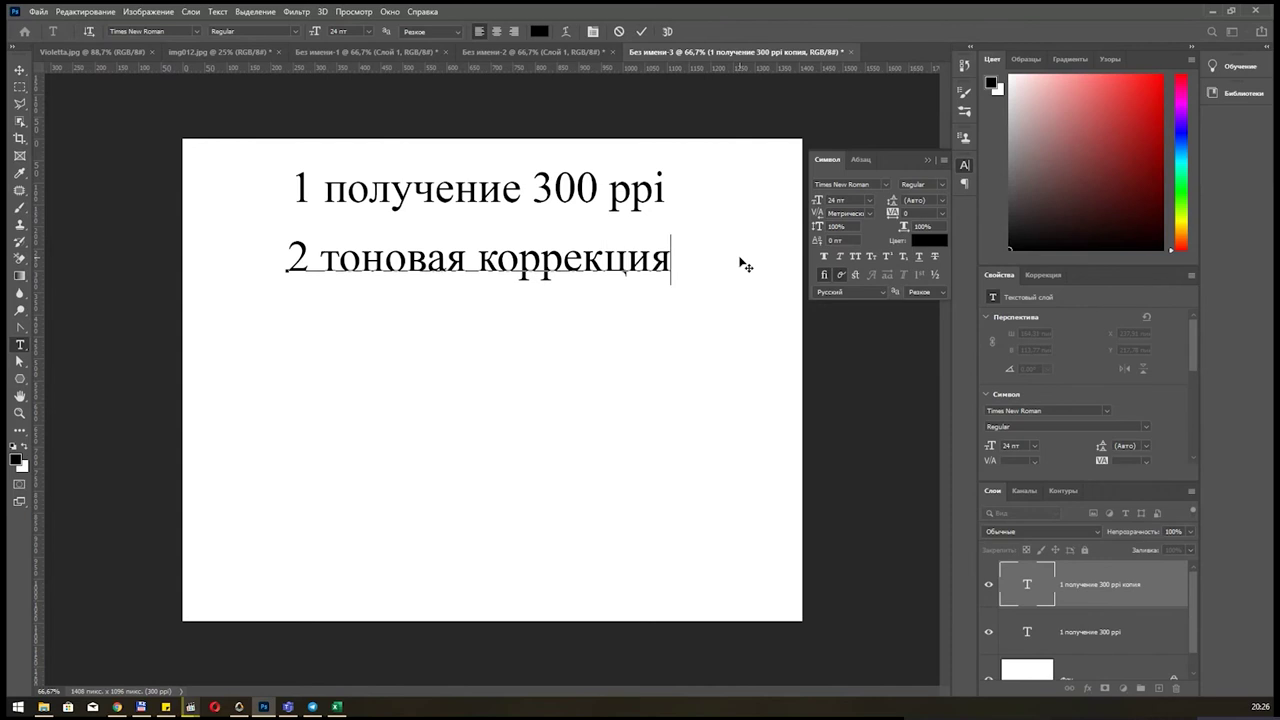
{"action": "type", "text": ", ярк,"}
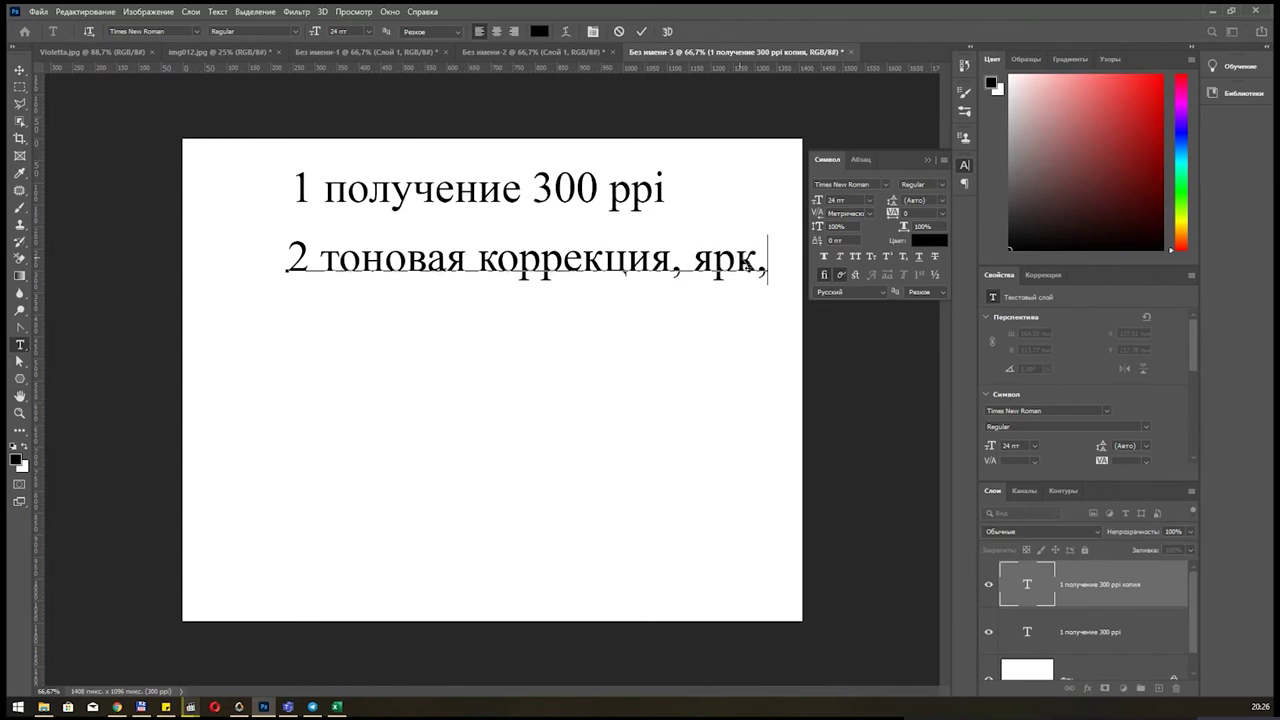
{"action": "type", "text": " ко"}
{"action": "type", "text": "нтрас"}
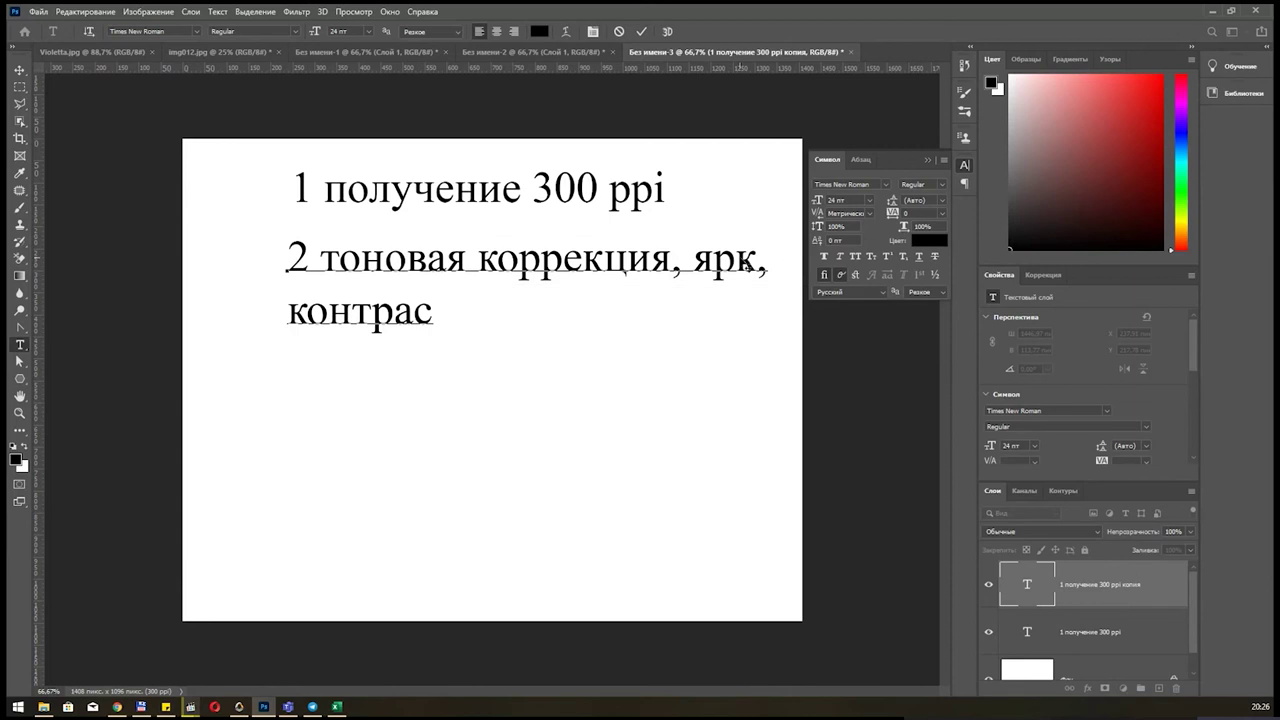
{"action": "type", "text": "т,"}
{"action": "type", "text": " резкос"}
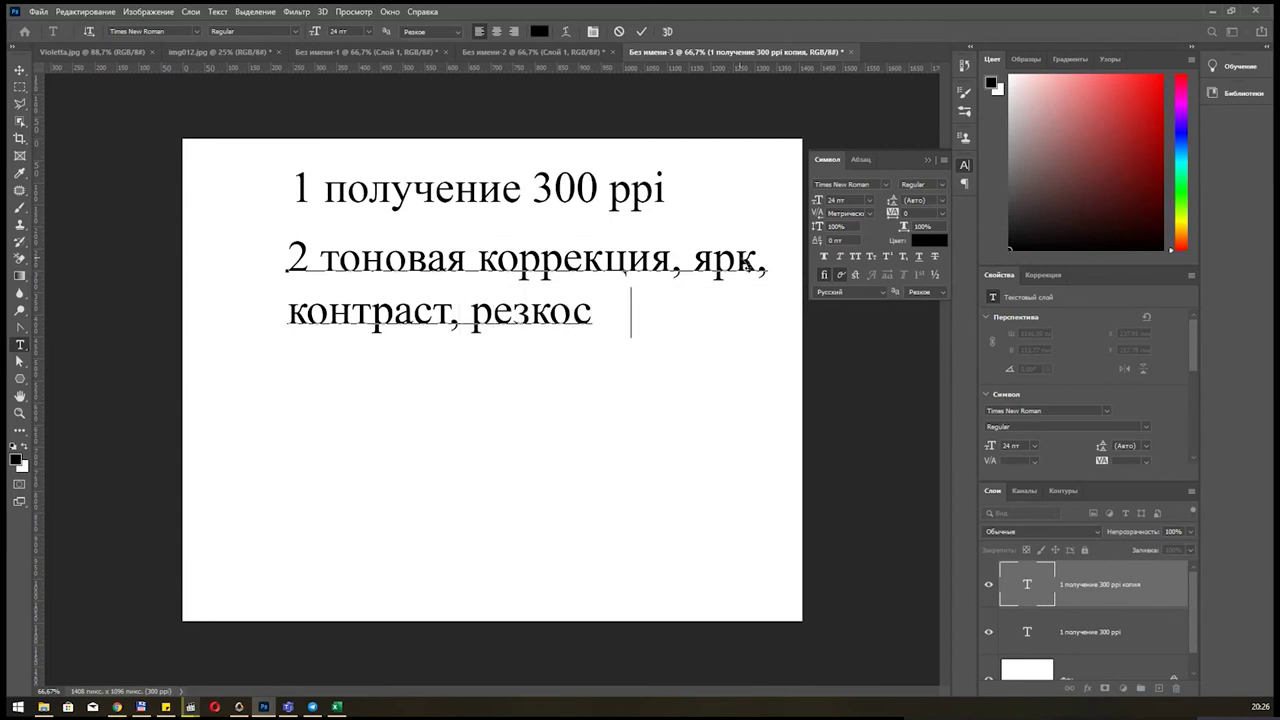
{"action": "type", "text": "ть"}
{"action": "left_click", "coordinate": [19, 70]}
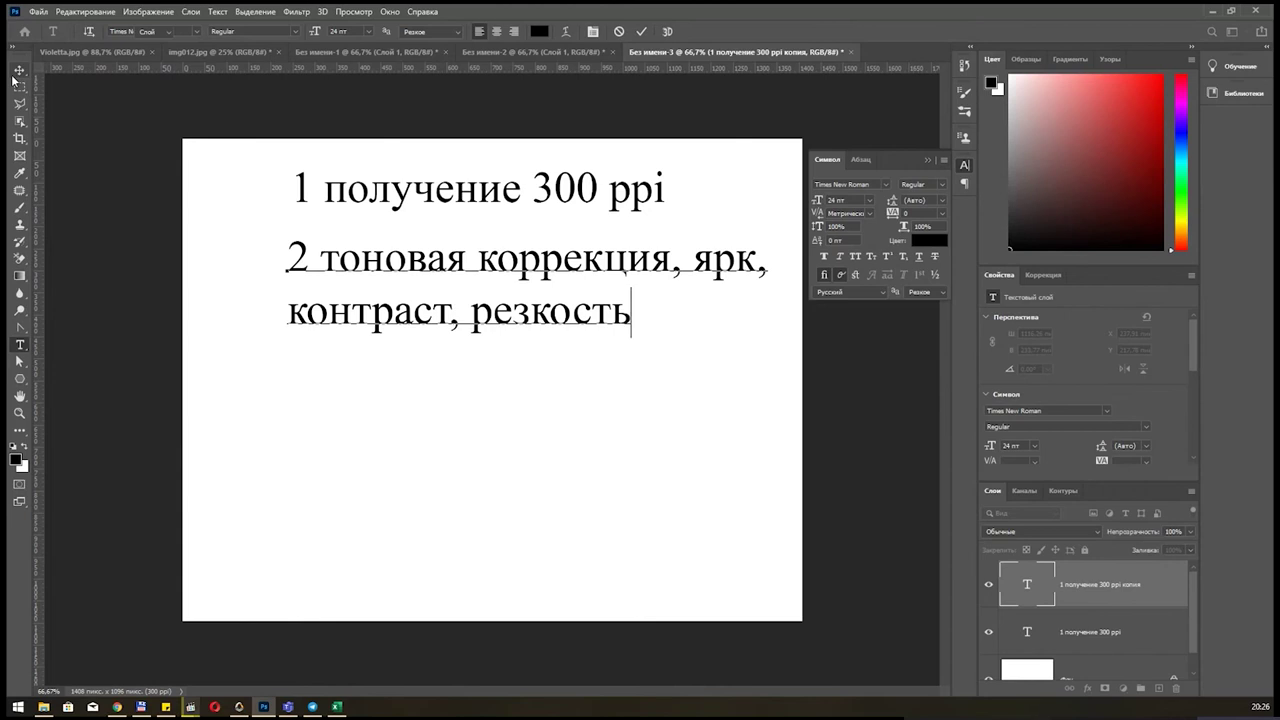
{"action": "mouse_move", "coordinate": [516, 342]}
{"action": "left_mouse_down"}
{"action": "mouse_move", "coordinate": [558, 318]}
{"action": "mouse_move", "coordinate": [517, 318]}
{"action": "left_mouse_up"}
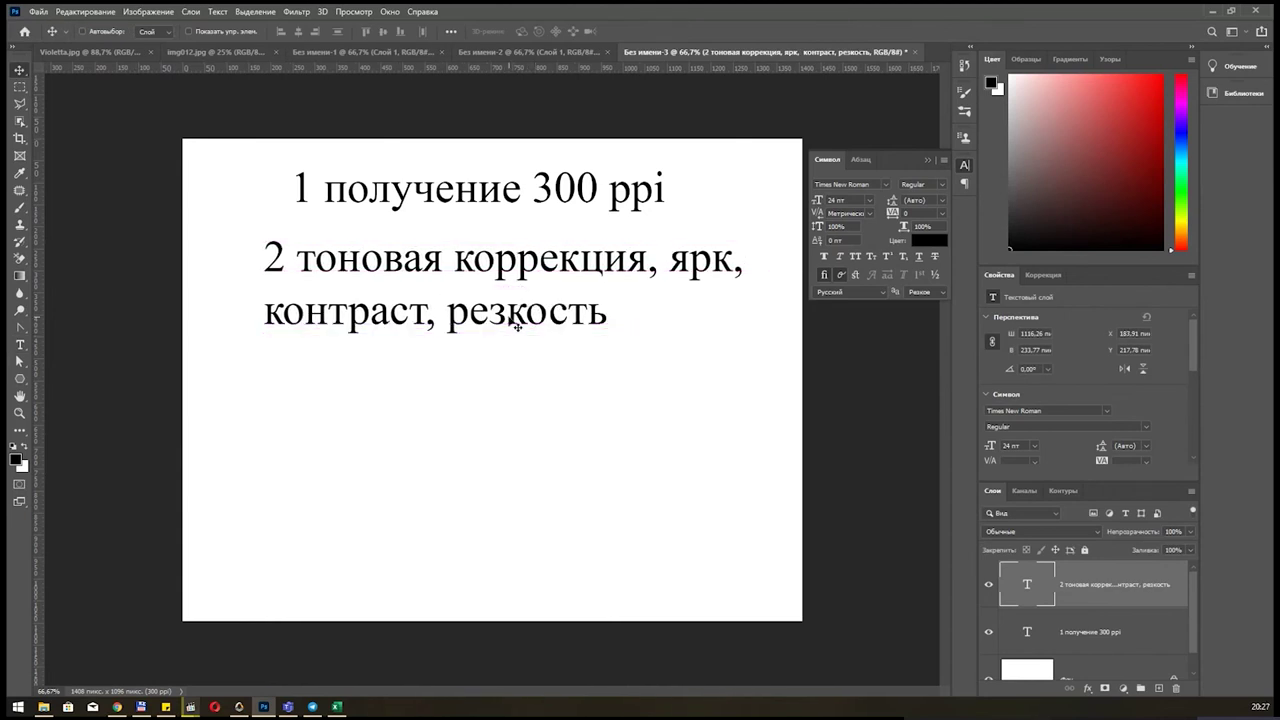
Bring the bearded man's portrait document, Без имени-1, to the front.
{"action": "left_click", "coordinate": [516, 58]}
{"action": "left_click", "coordinate": [388, 54]}
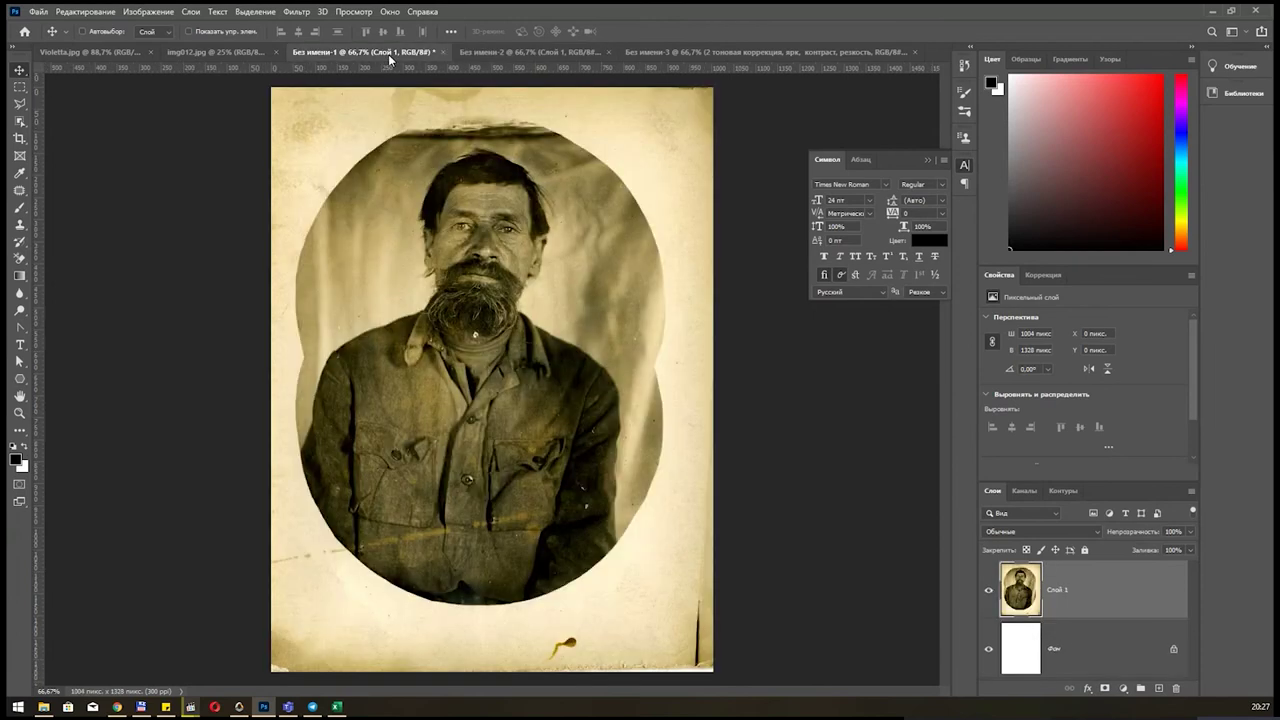
{"action": "left_click", "coordinate": [148, 11]}
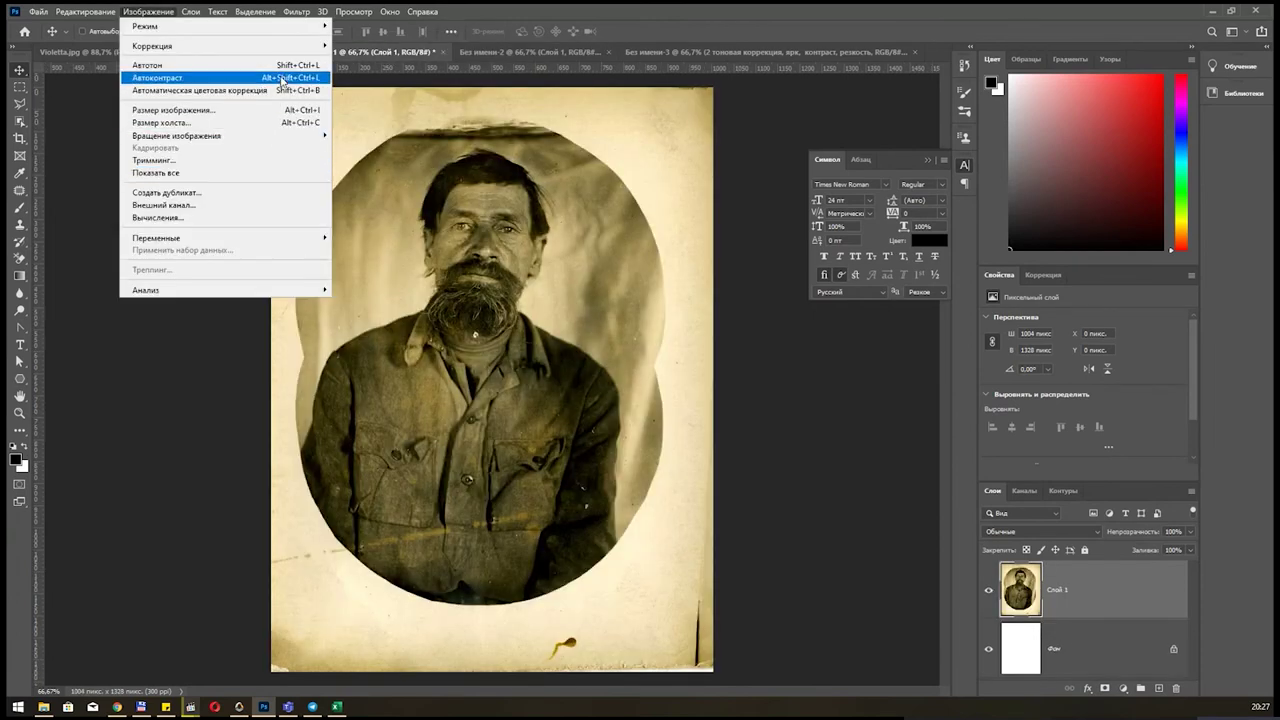
{"action": "mouse_move", "coordinate": [225, 46]}
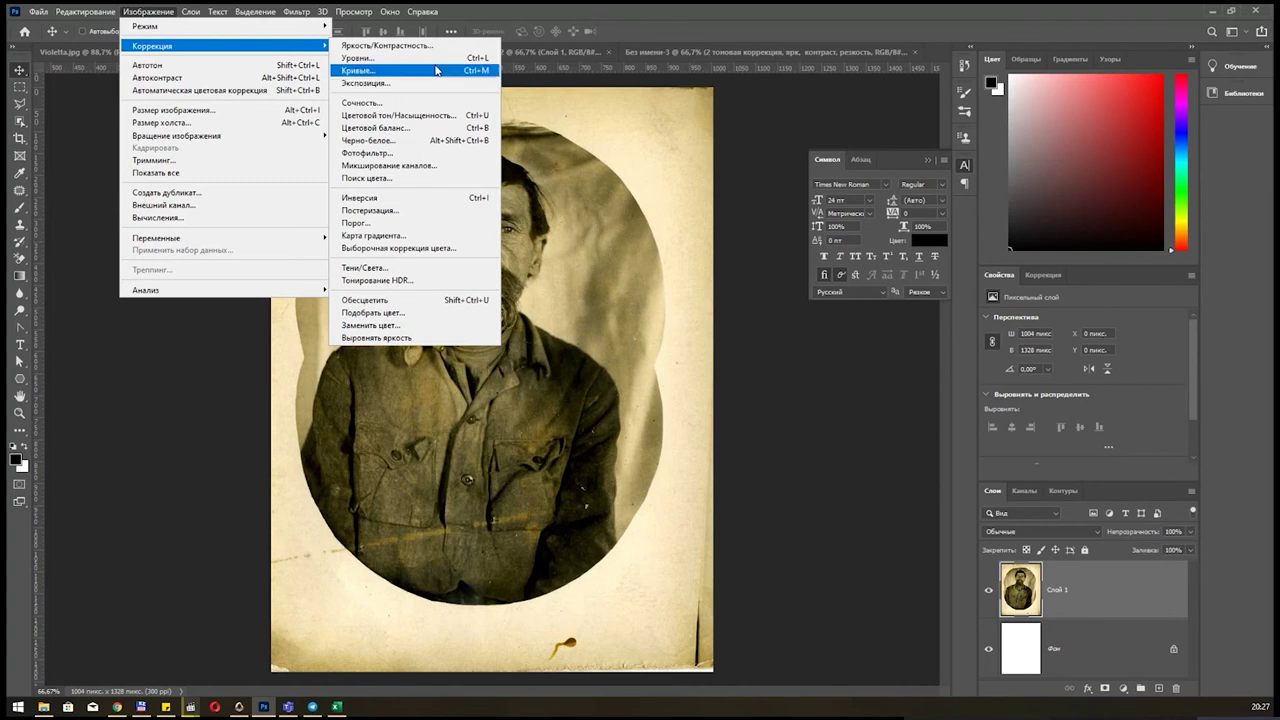
{"action": "key", "text": "Escape"}
{"action": "key", "text": "i"}
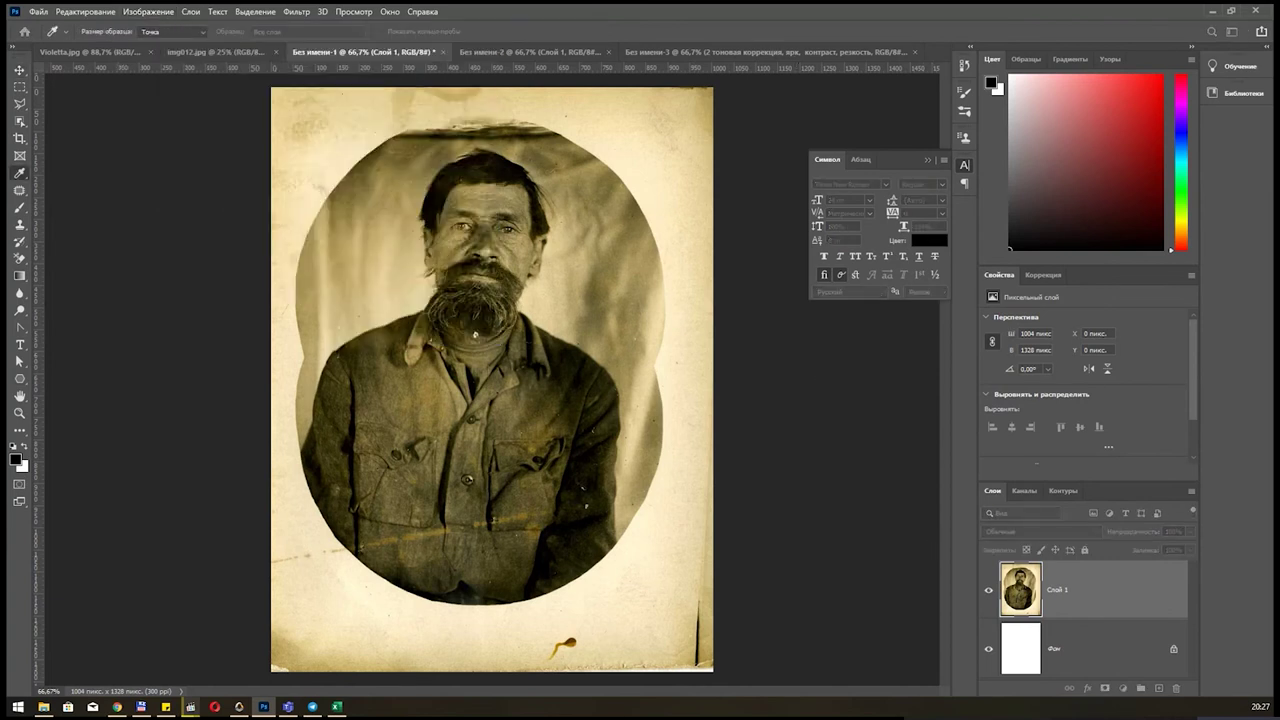
Raise the portrait's Levels midtone input to 1,80 and apply it.
{"action": "key", "text": "ctrl+l"}
{"action": "left_click_drag", "start_coordinate": [744, 432], "coordinate": [847, 368]}
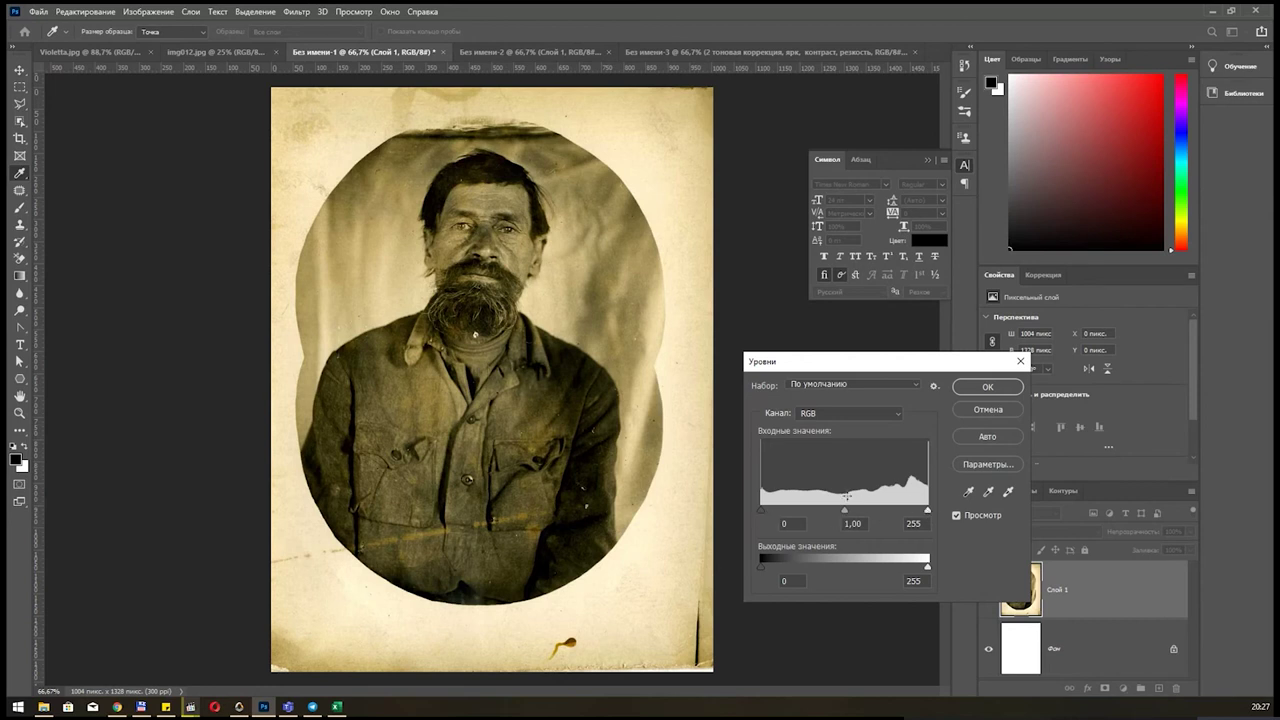
{"action": "left_click_drag", "start_coordinate": [845, 510], "coordinate": [811, 522]}
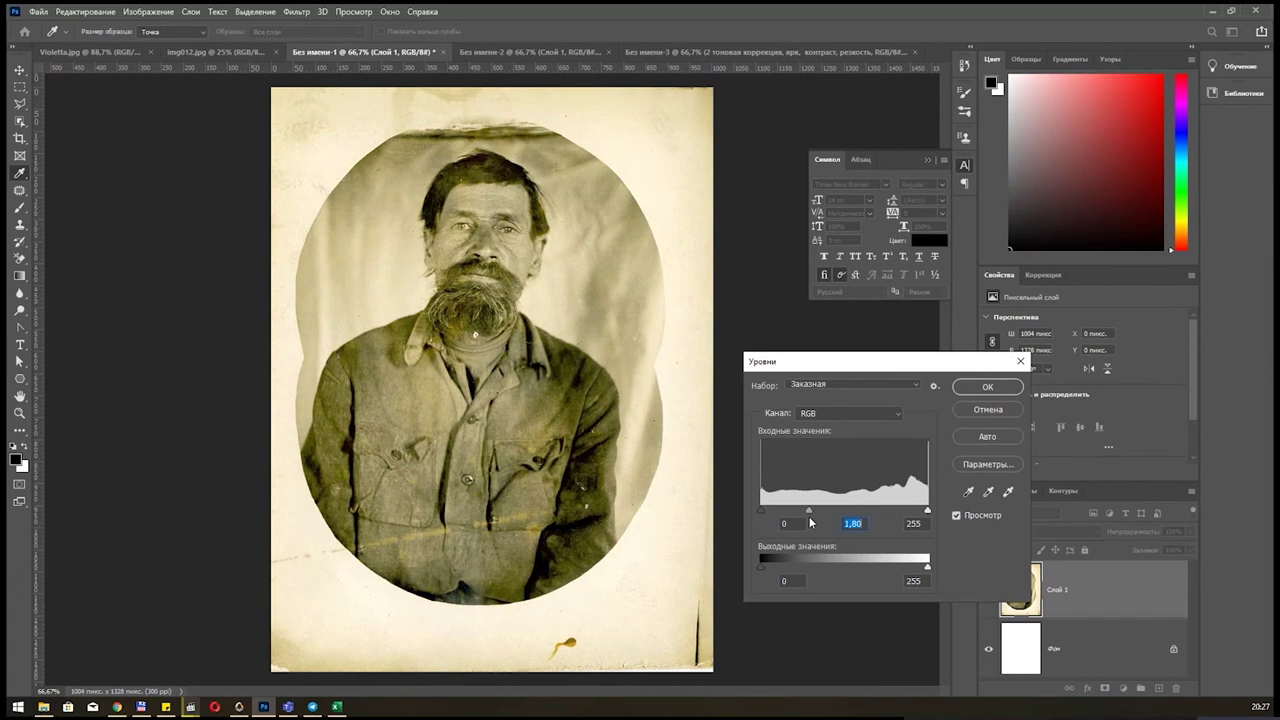
{"action": "left_click", "coordinate": [987, 387]}
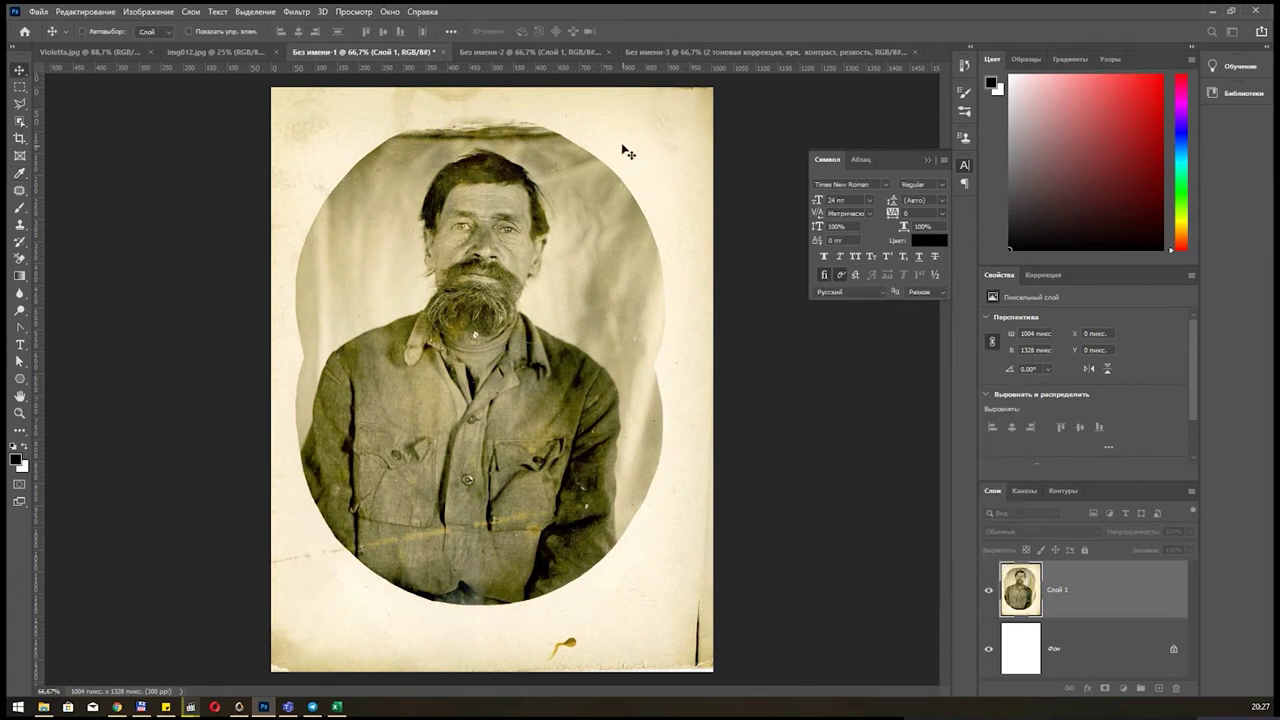
On the Без имени-2 two-women photo, set Levels white input to 184 and midtones to 1,09.
{"action": "left_click", "coordinate": [553, 58]}
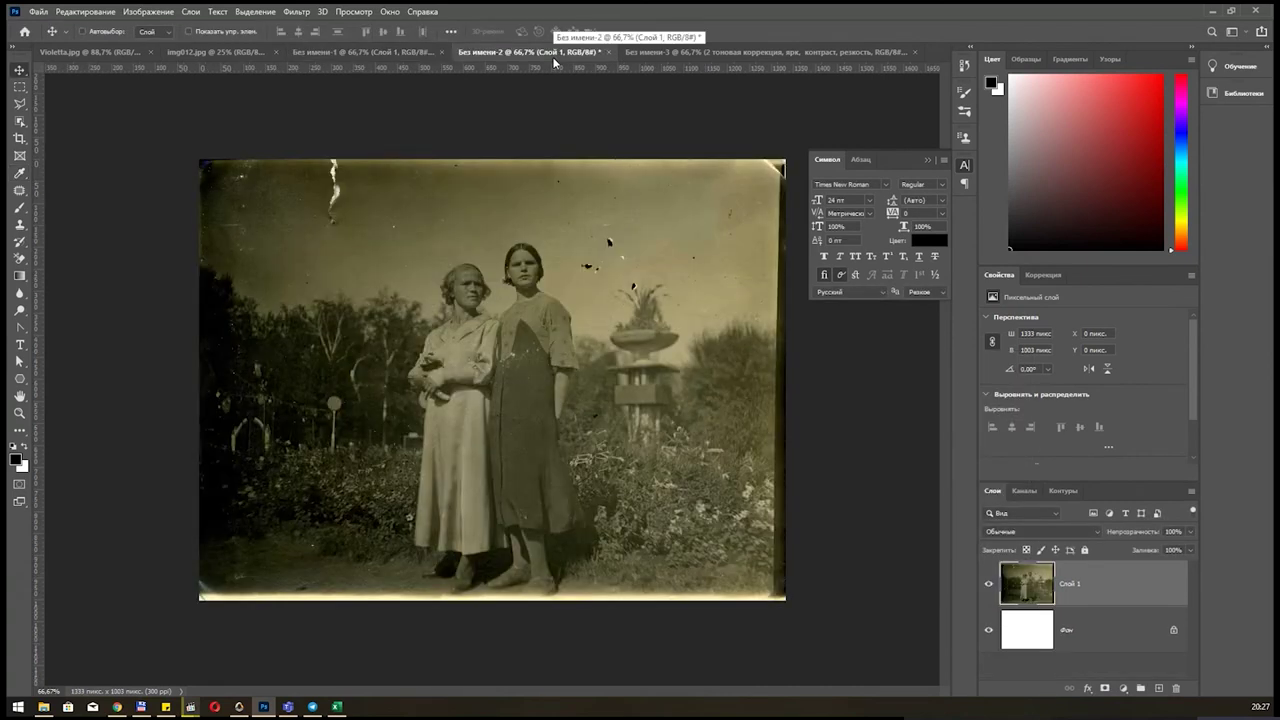
{"action": "key", "text": "ctrl+l"}
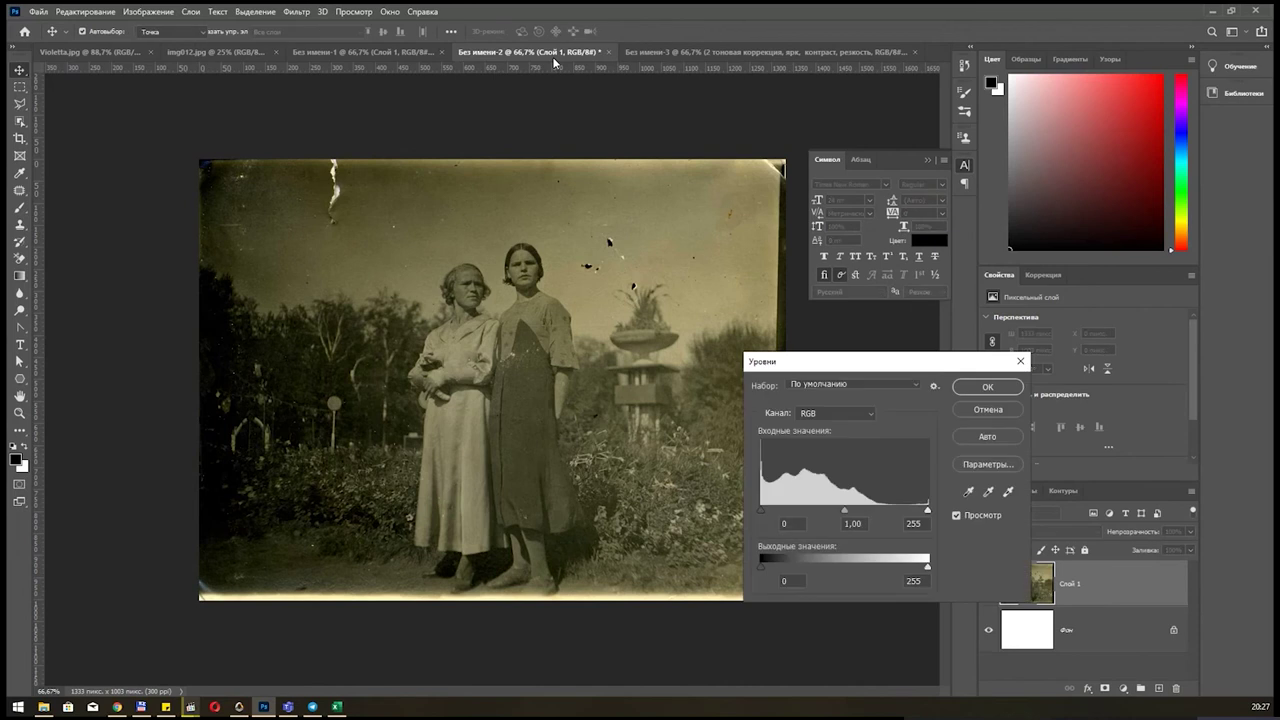
{"action": "left_click_drag", "start_coordinate": [880, 361], "coordinate": [803, 360]}
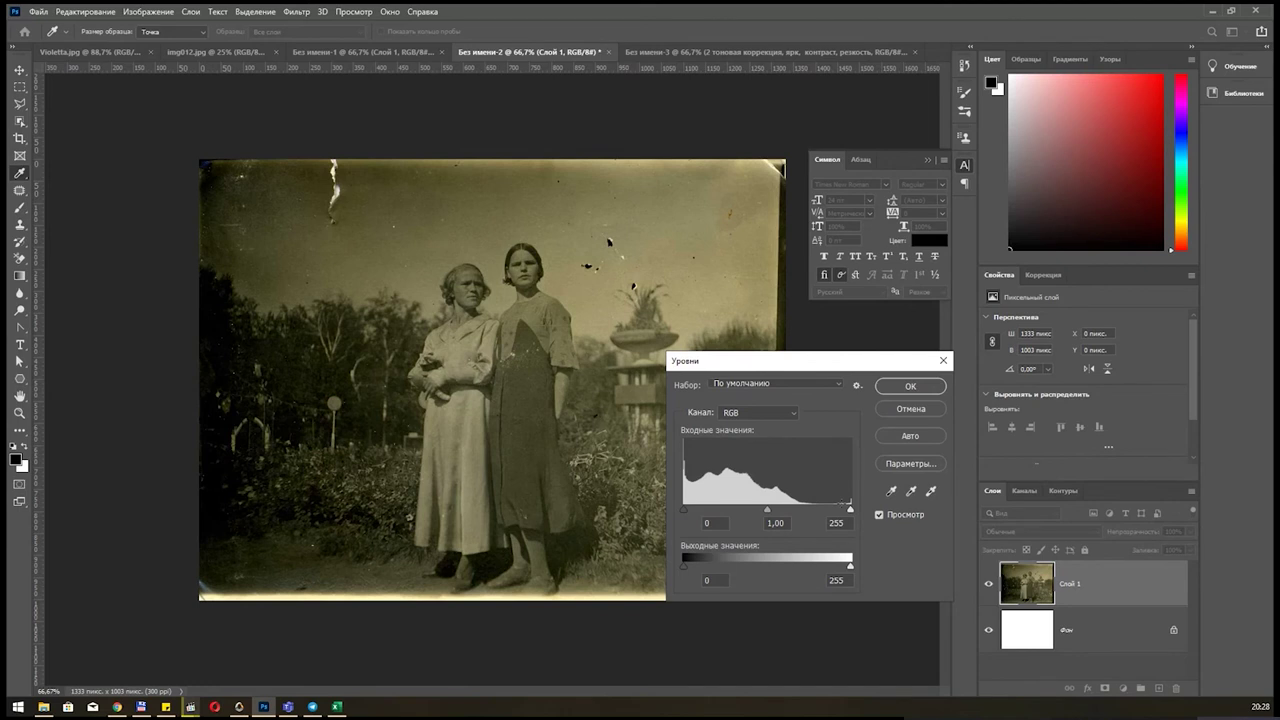
{"action": "left_click_drag", "start_coordinate": [851, 511], "coordinate": [805, 511]}
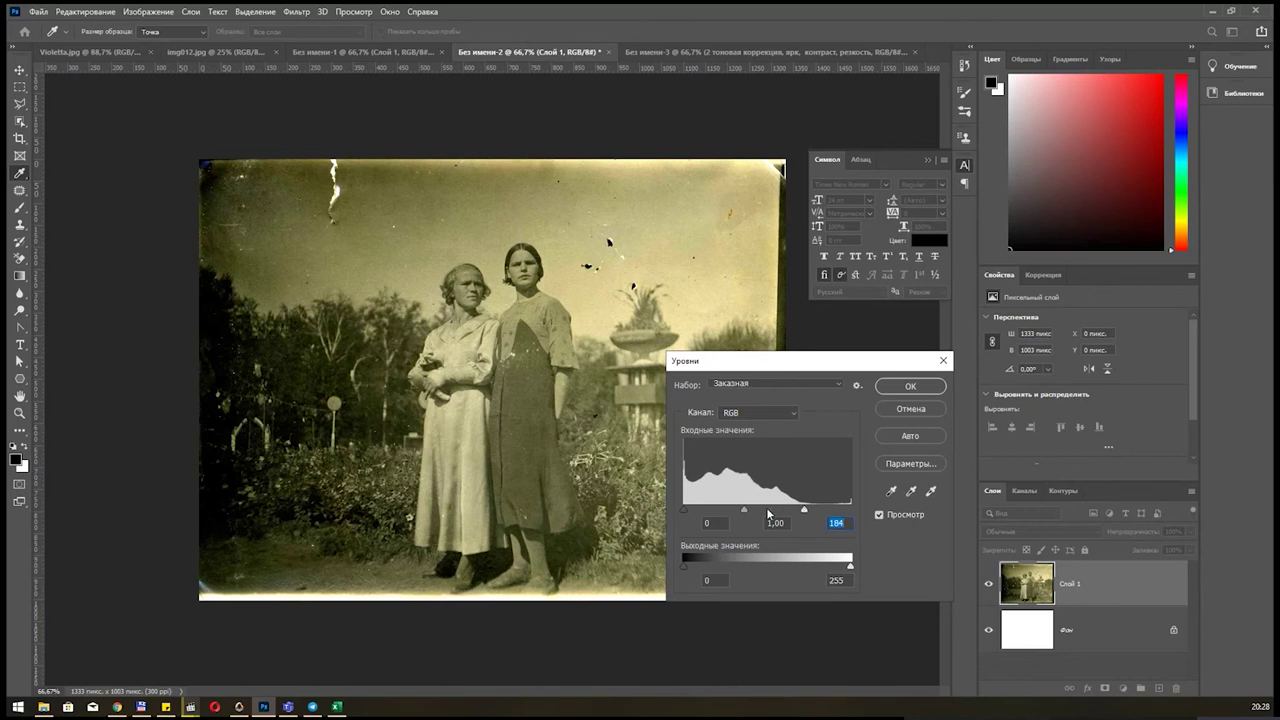
{"action": "left_click_drag", "start_coordinate": [745, 511], "coordinate": [741, 511]}
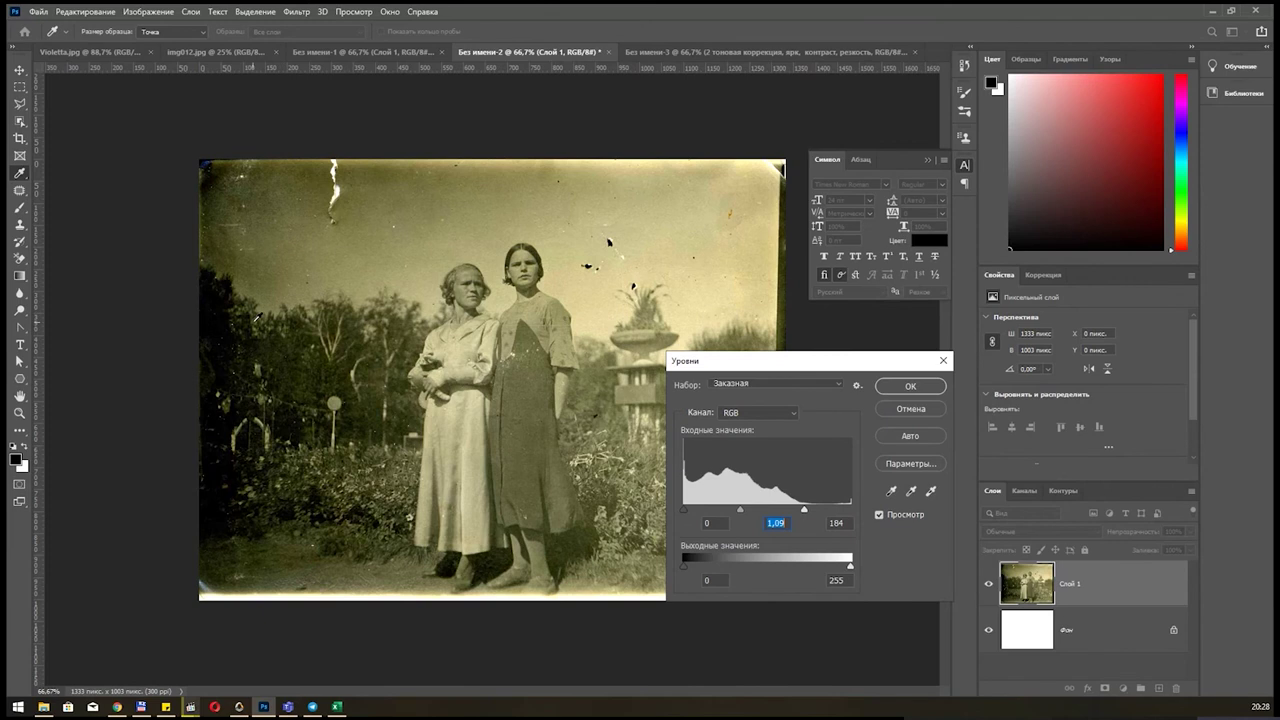
{"action": "left_click", "coordinate": [905, 387]}
{"action": "key", "text": "v"}
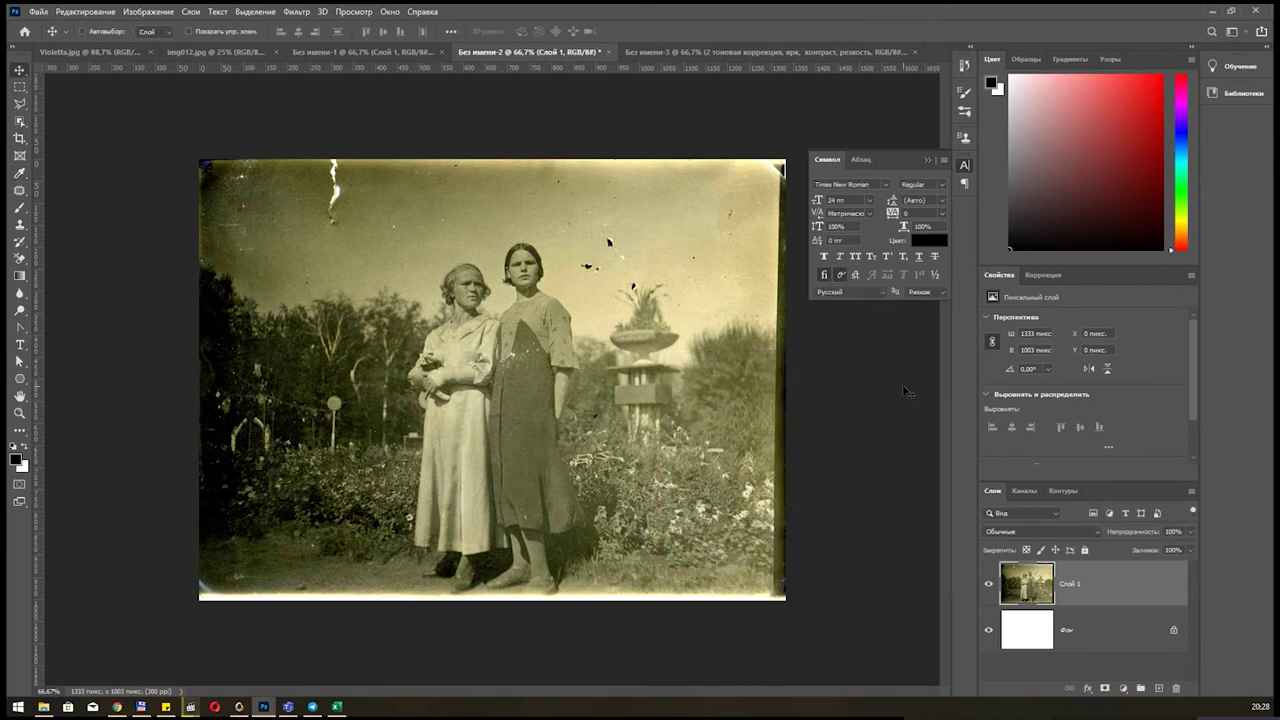
{"action": "left_click", "coordinate": [19, 103]}
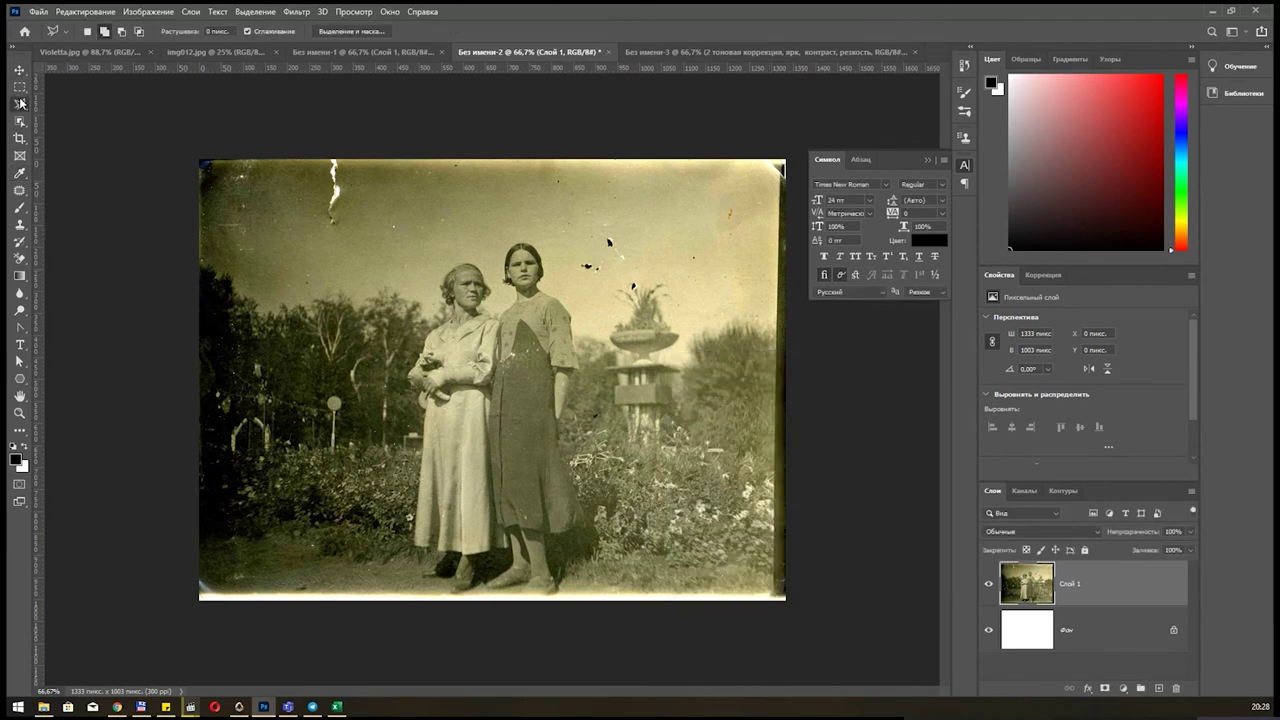
{"action": "left_click", "coordinate": [365, 328]}
{"action": "left_click", "coordinate": [240, 188]}
{"action": "left_click", "coordinate": [135, 220]}
{"action": "left_click", "coordinate": [144, 565]}
{"action": "left_click", "coordinate": [320, 562]}
{"action": "double_click", "coordinate": [383, 345]}
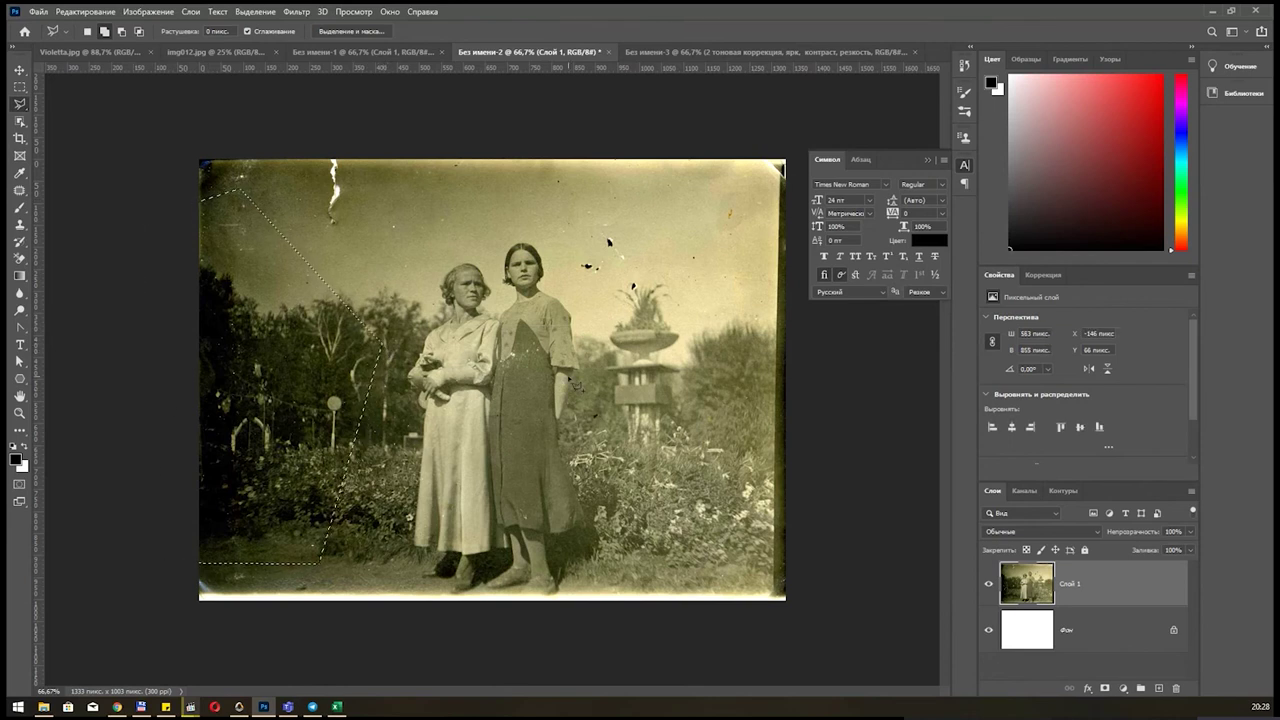
{"action": "key", "text": "ctrl+l"}
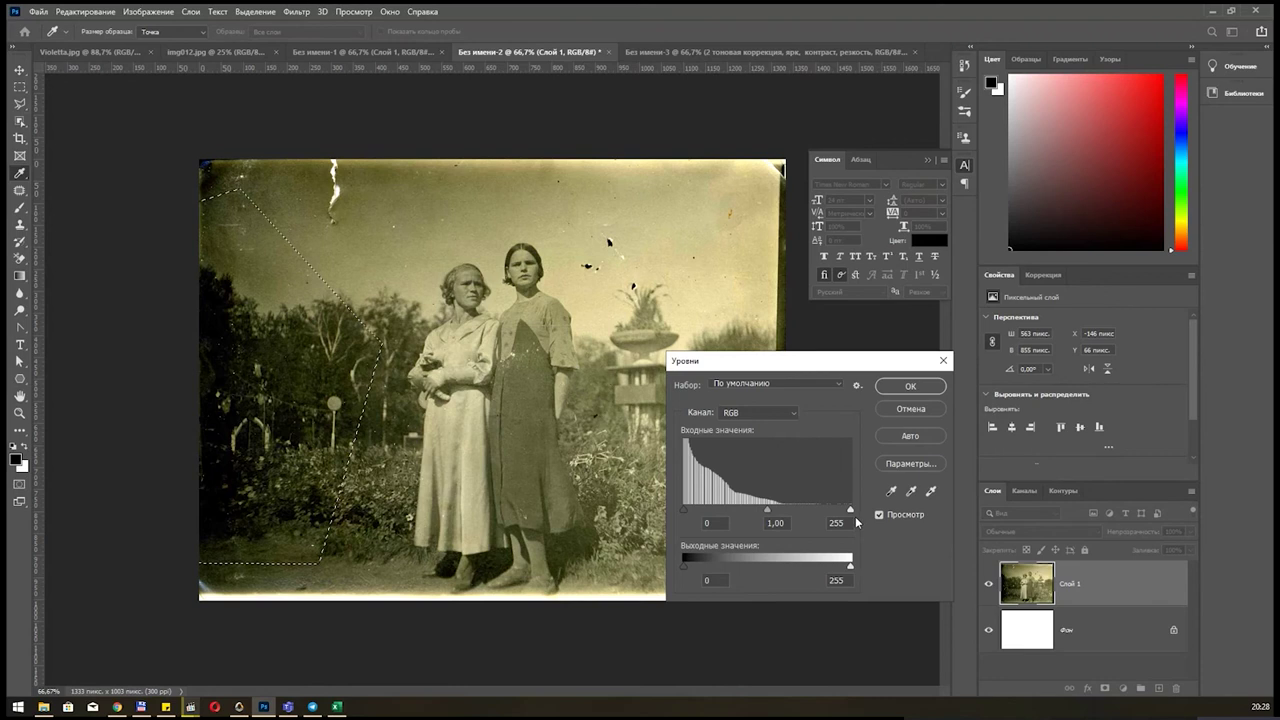
{"action": "left_click_drag", "start_coordinate": [851, 510], "coordinate": [720, 511]}
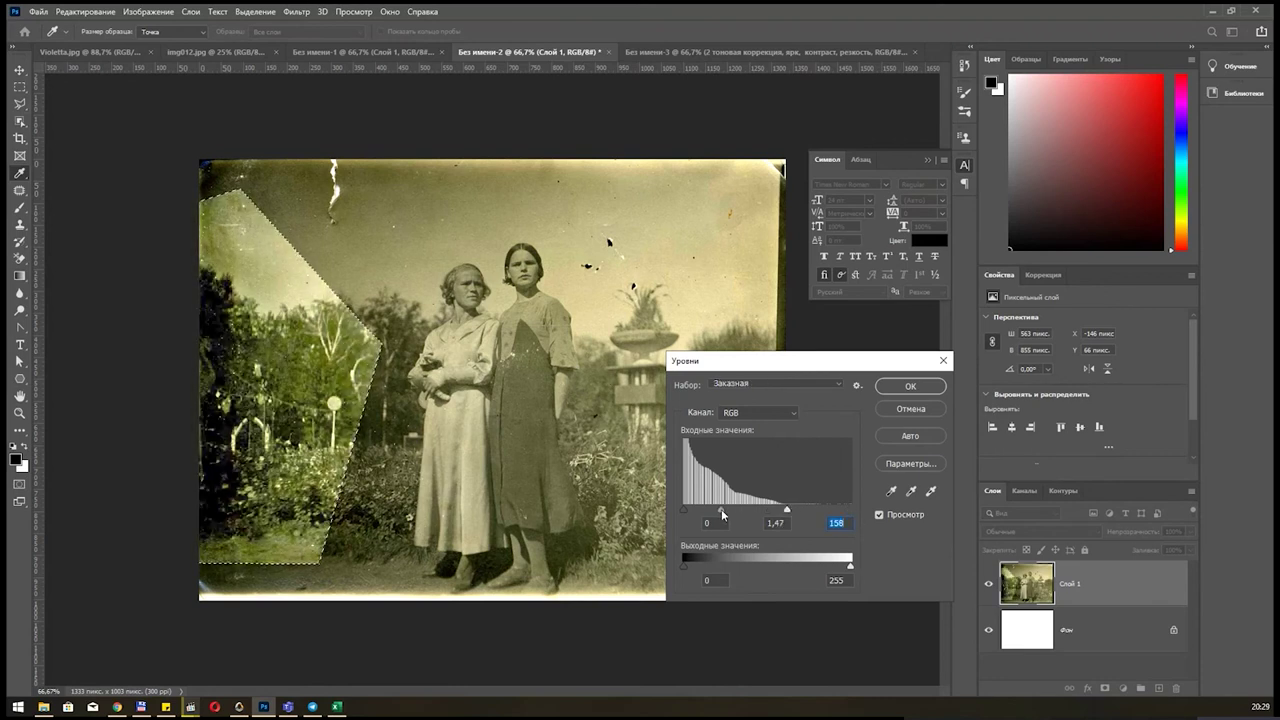
{"action": "left_click", "coordinate": [905, 385]}
{"action": "key", "text": "m"}
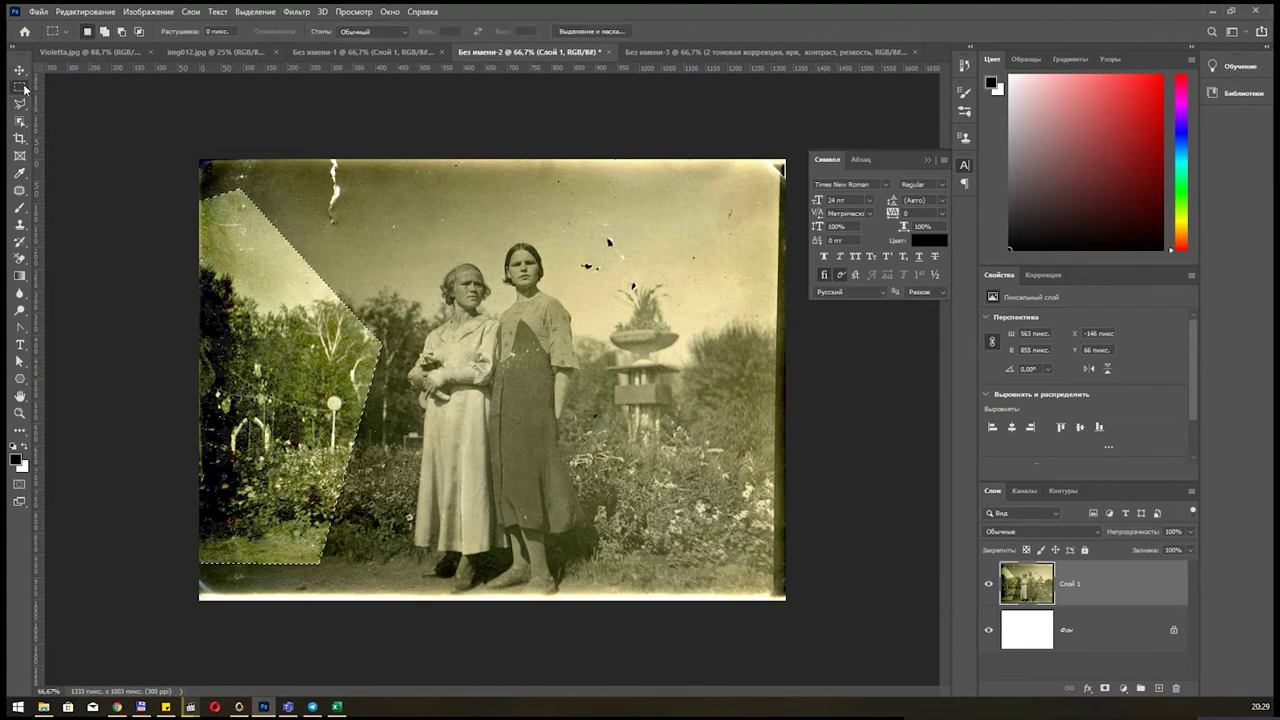
{"action": "key", "text": "ctrl+d"}
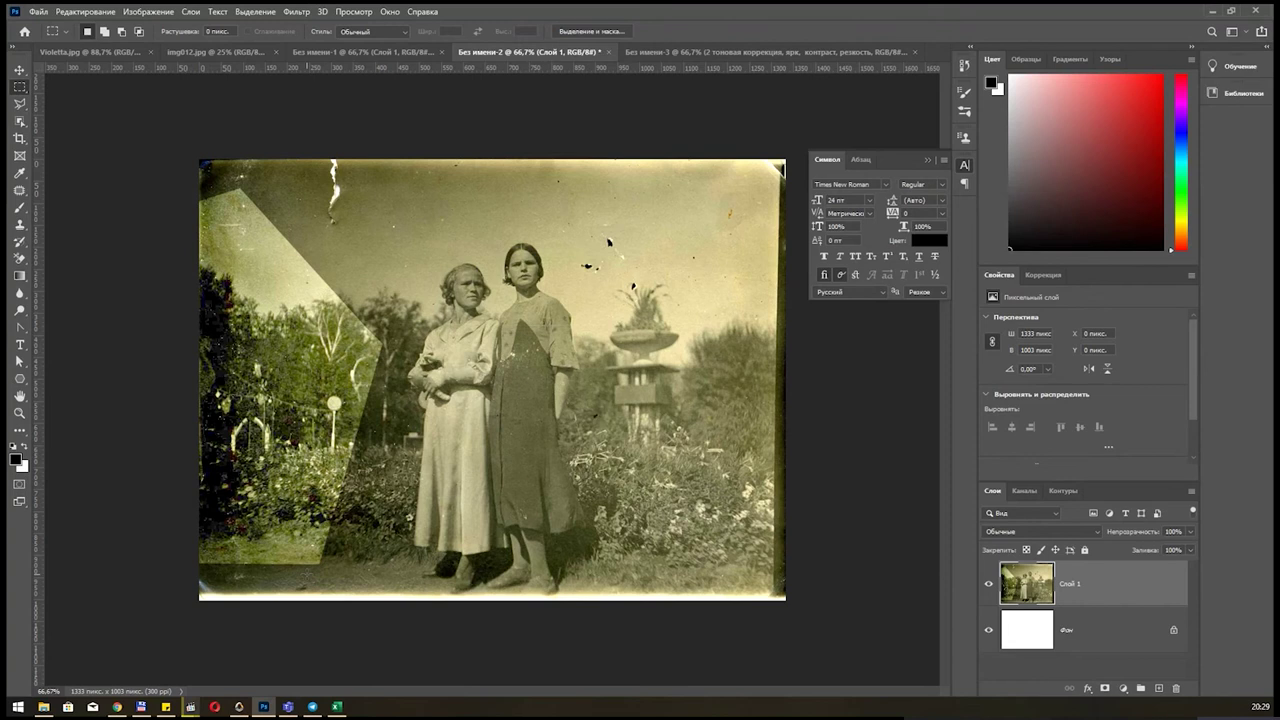
{"action": "key", "text": "ctrl+z"}
{"action": "key", "text": "ctrl+z"}
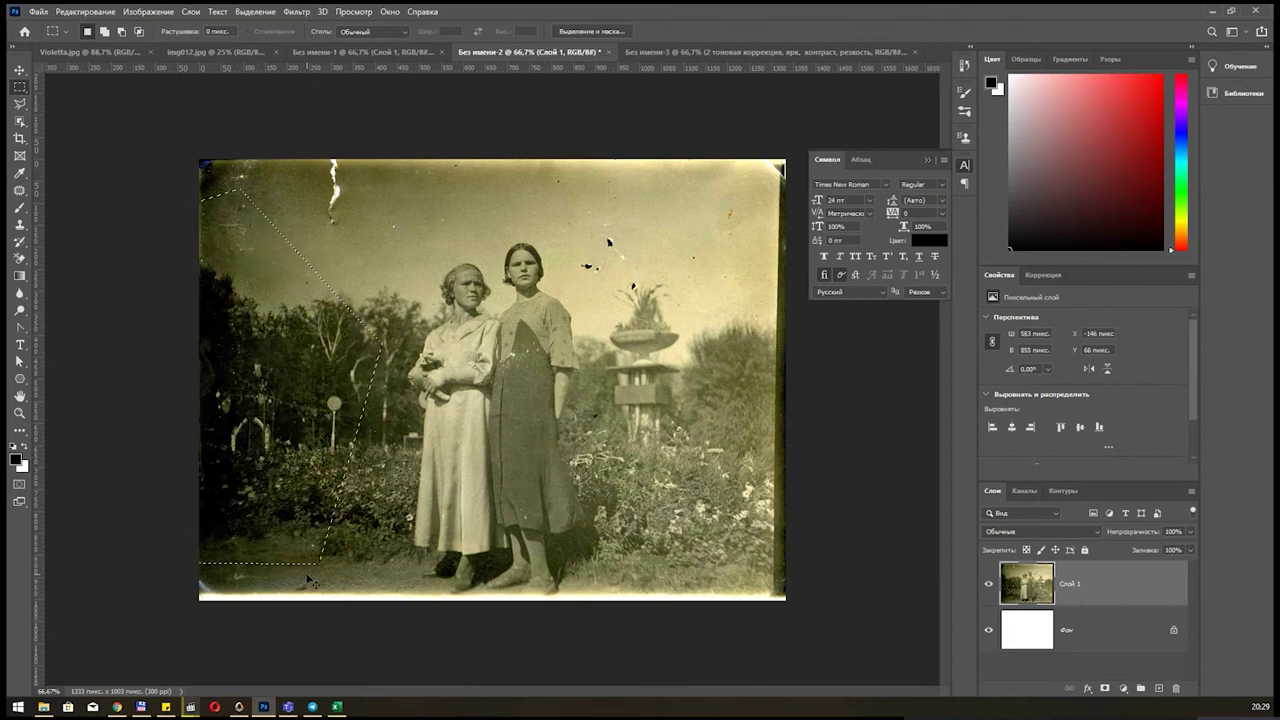
{"action": "key", "text": "ctrl+d"}
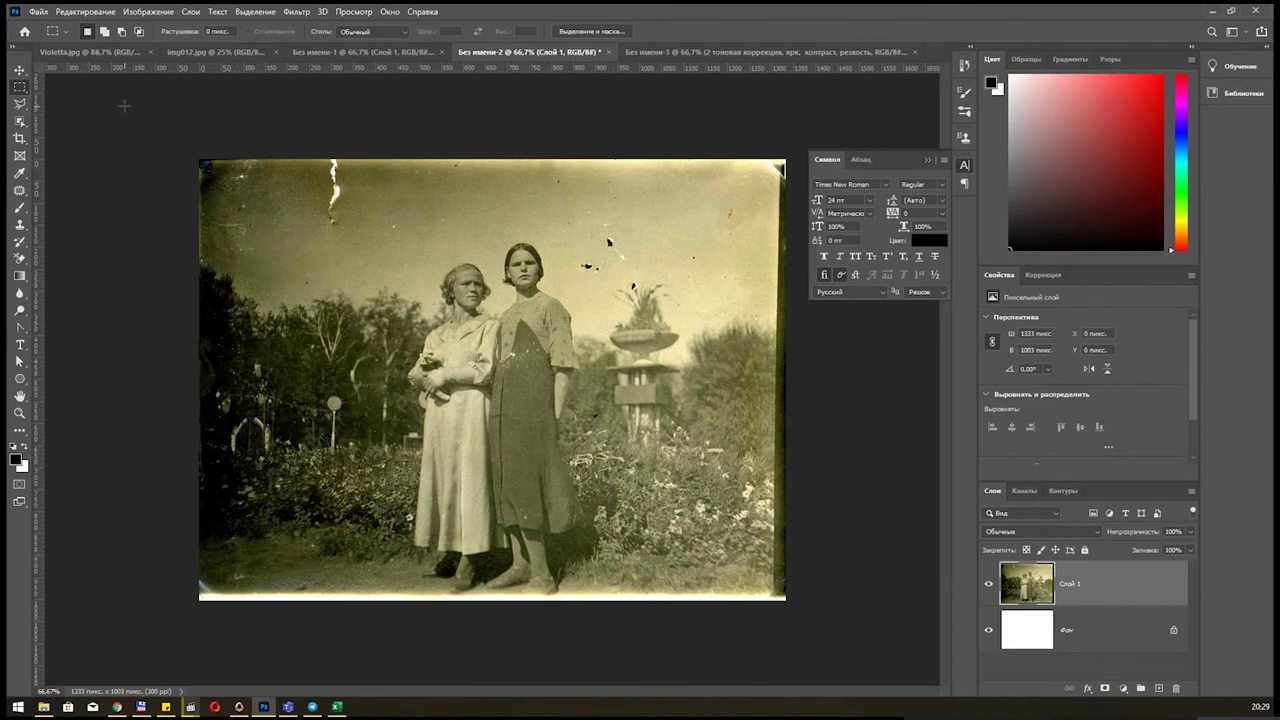
Lasso-select the photo's dark upper-left area with a 50 px feather.
{"action": "left_click", "coordinate": [19, 104]}
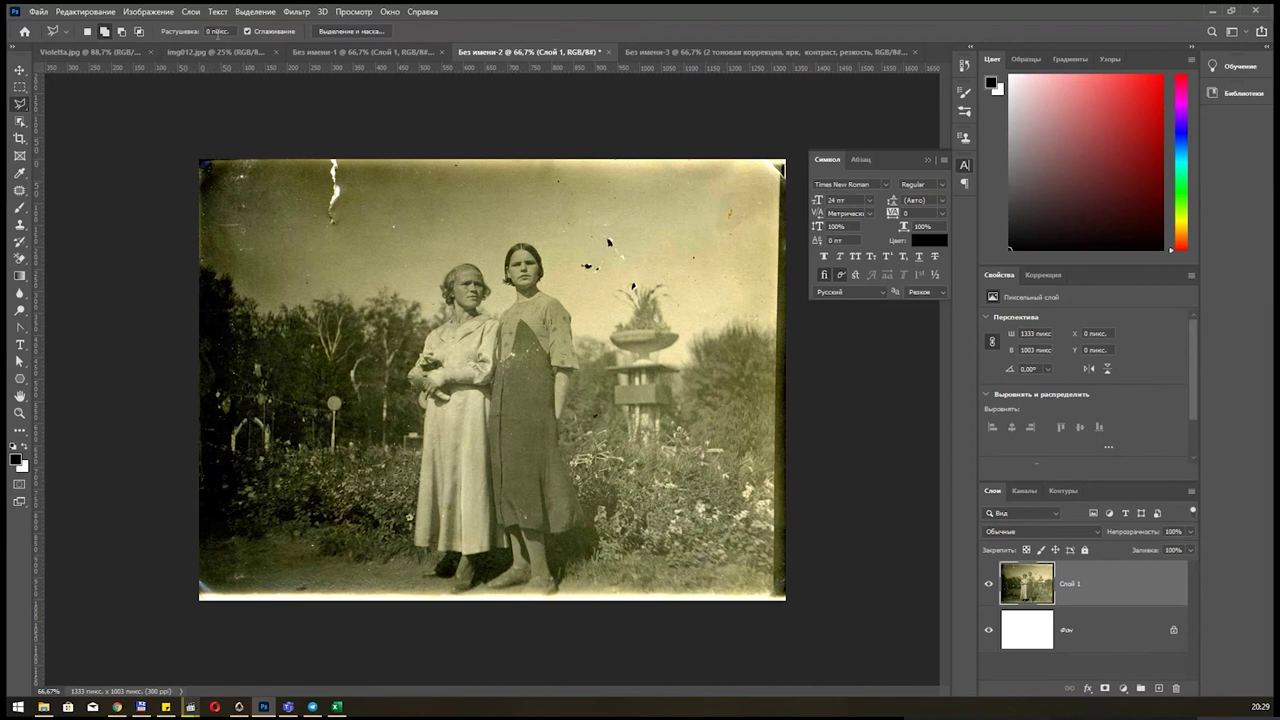
{"action": "left_click", "coordinate": [197, 35]}
{"action": "type", "text": "50"}
{"action": "left_click_drag", "start_coordinate": [495, 255], "coordinate": [180, 217]}
{"action": "left_click", "coordinate": [145, 210]}
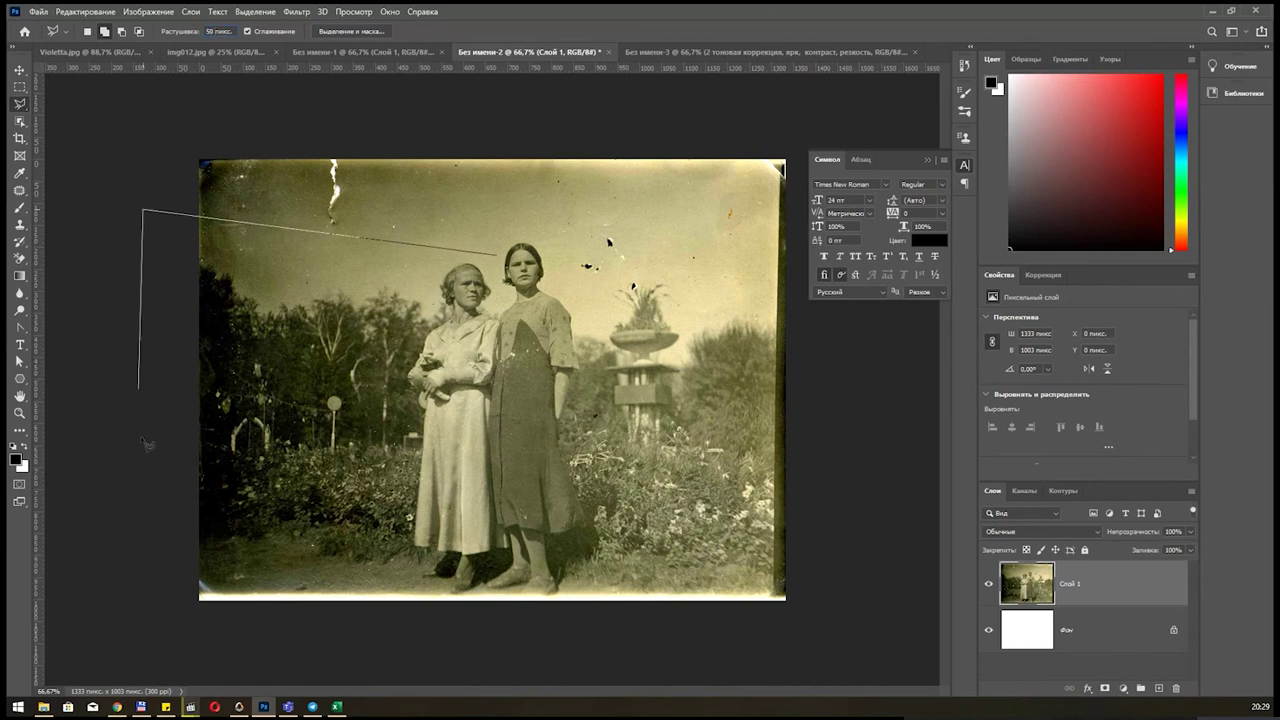
{"action": "left_click", "coordinate": [165, 645]}
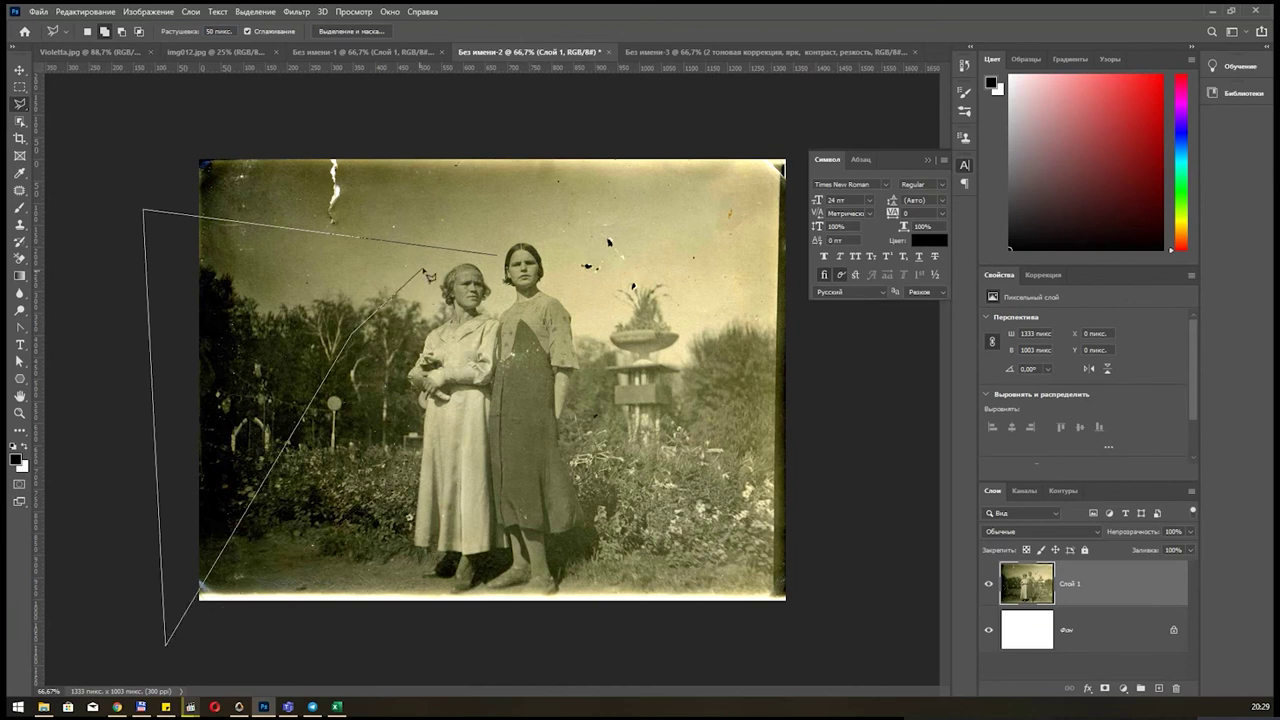
{"action": "double_click", "coordinate": [423, 267]}
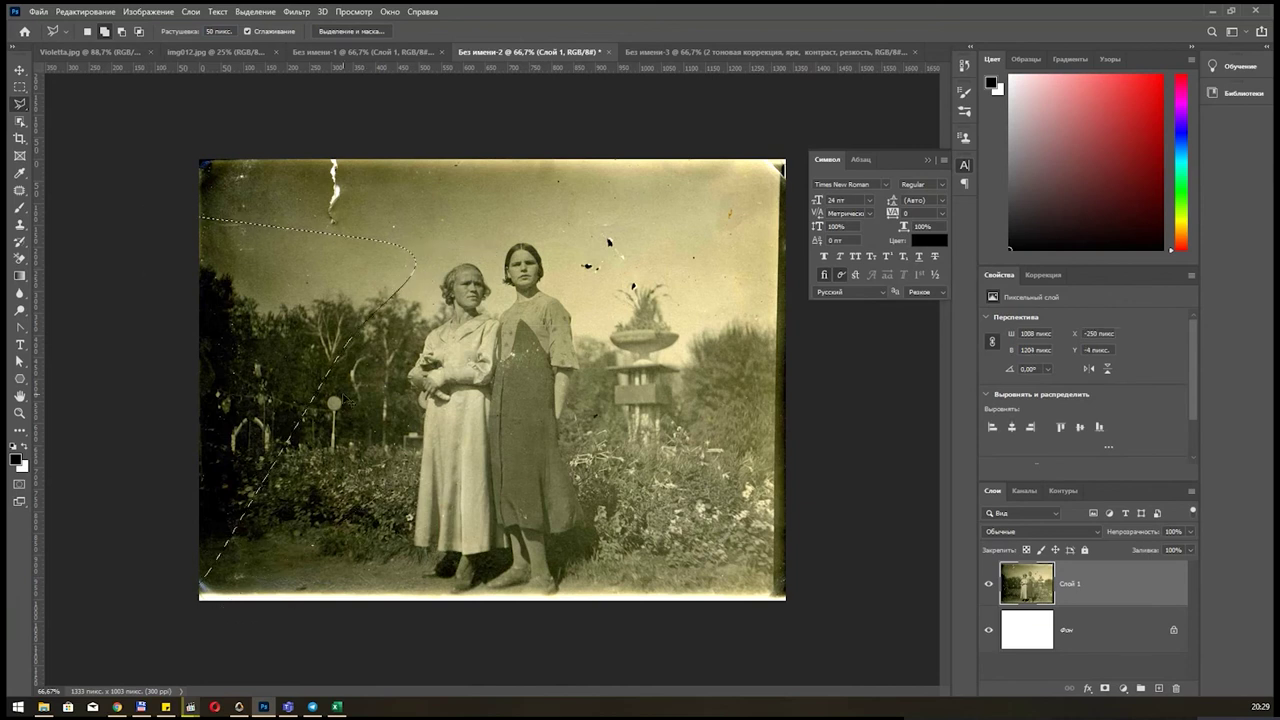
Brighten the selection with Levels, white input 176 and midtones 1,39, then deselect.
{"action": "key", "text": "ctrl+l"}
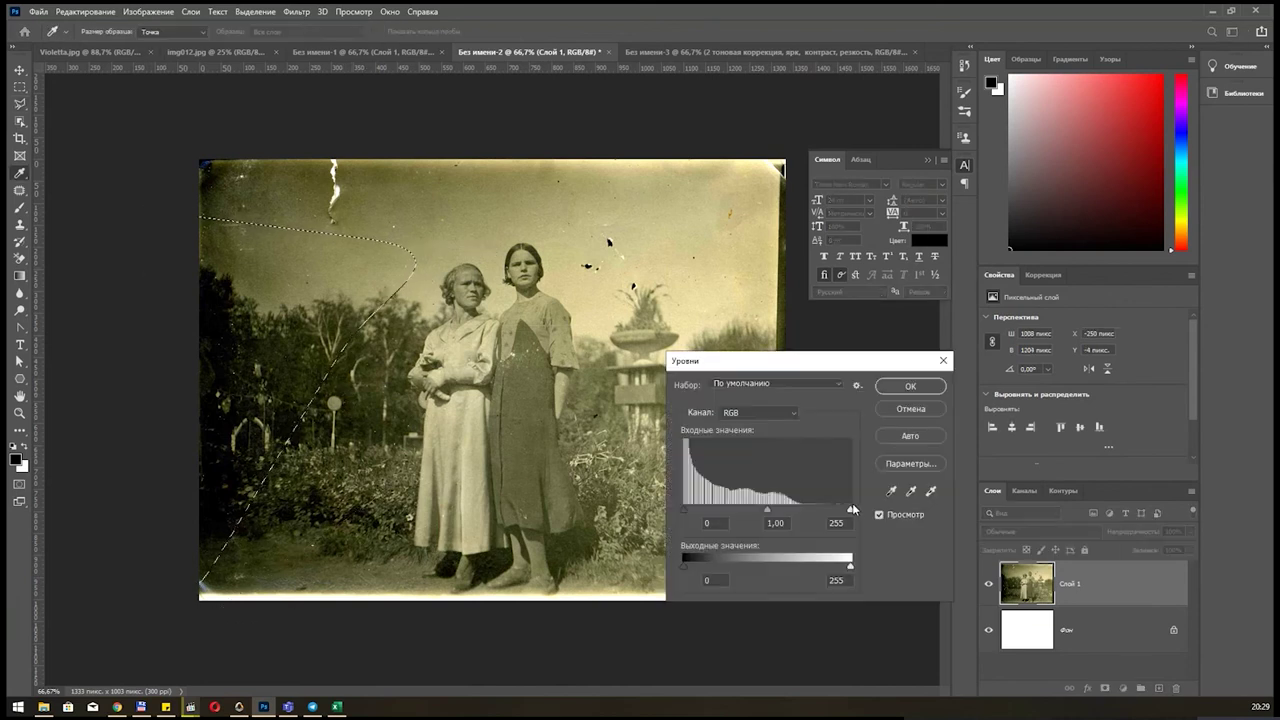
{"action": "left_click_drag", "start_coordinate": [851, 509], "coordinate": [728, 512]}
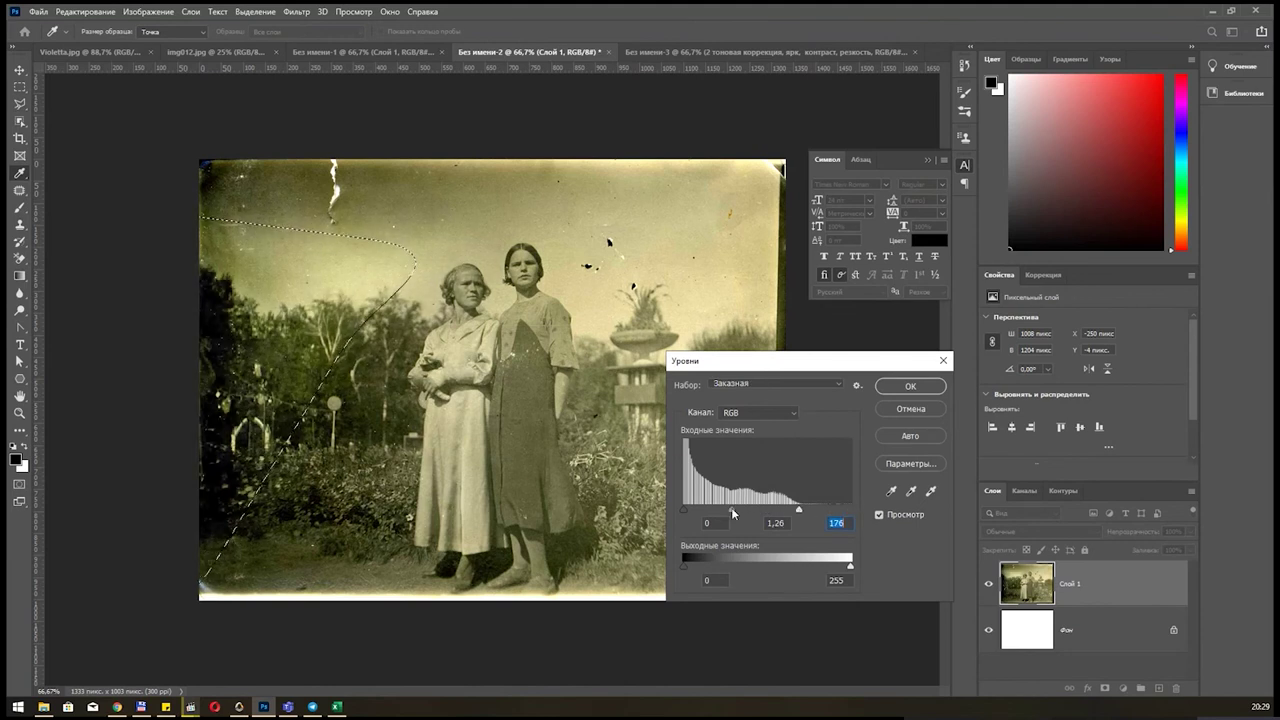
{"action": "left_click", "coordinate": [905, 387]}
{"action": "key", "text": "ctrl+d"}
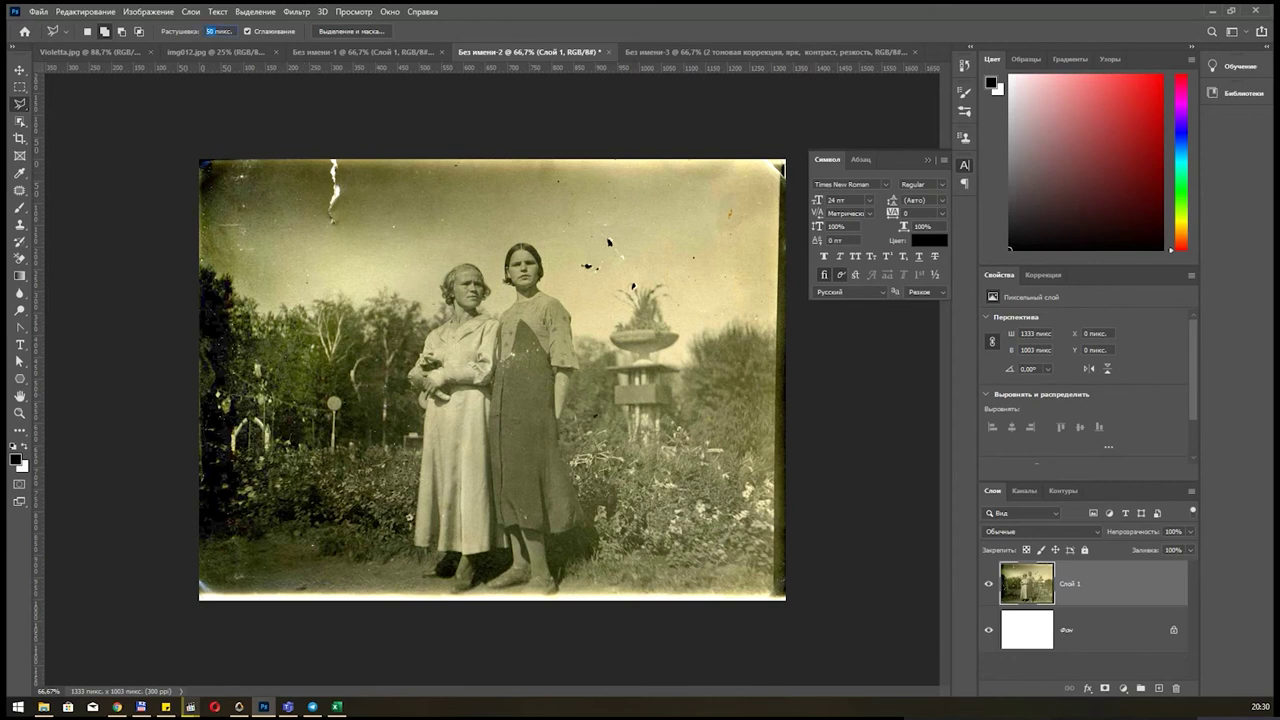
Reset the lasso feather amount to 0 px.
{"action": "left_click_drag", "start_coordinate": [200, 33], "coordinate": [197, 34]}
{"action": "key", "text": "ctrl+l"}
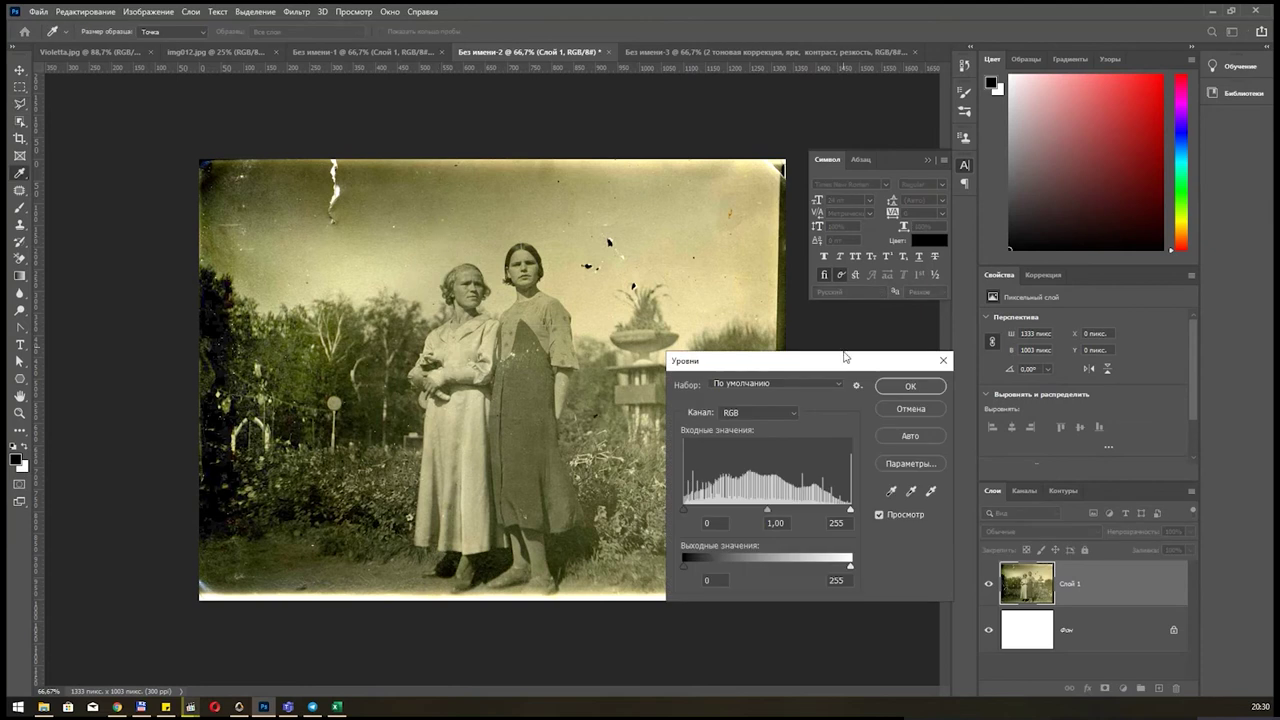
{"action": "mouse_move", "coordinate": [831, 370]}
{"action": "left_mouse_down"}
{"action": "mouse_move", "coordinate": [813, 366]}
{"action": "mouse_move", "coordinate": [770, 294]}
{"action": "left_mouse_up"}
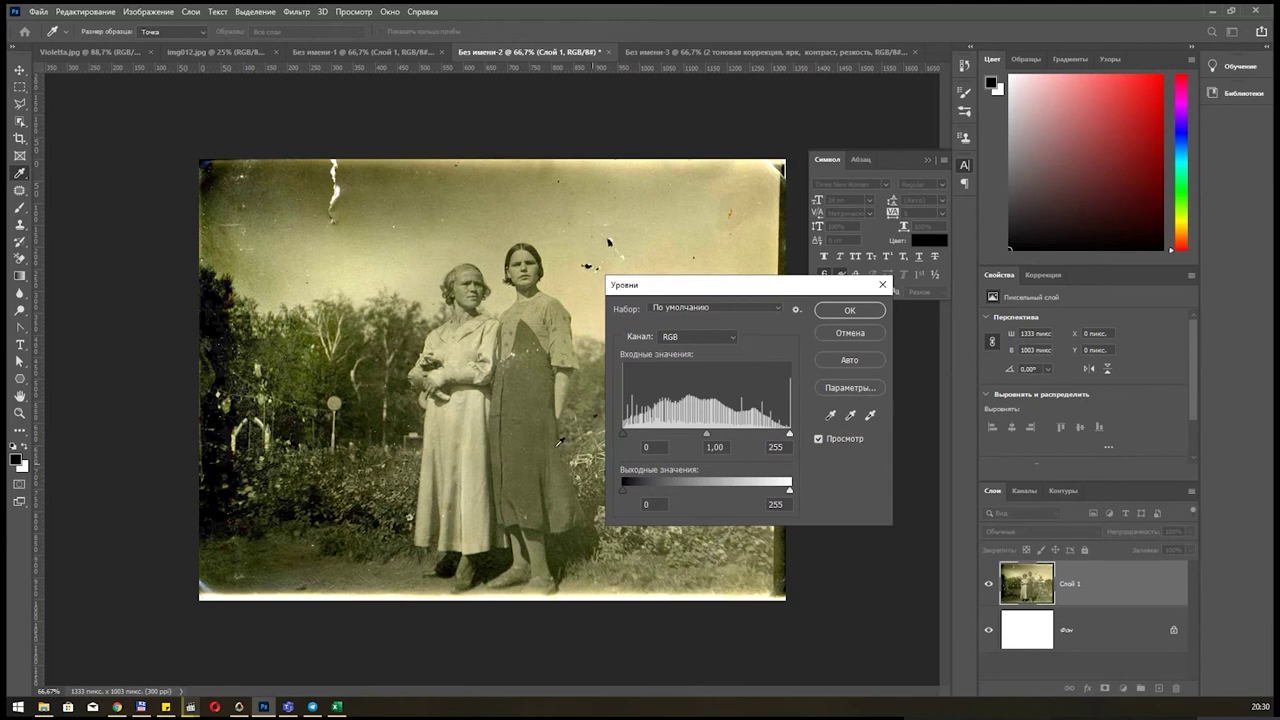
Try different Levels output black and white values on the photo, then cancel without applying.
{"action": "left_click_drag", "start_coordinate": [625, 490], "coordinate": [662, 487]}
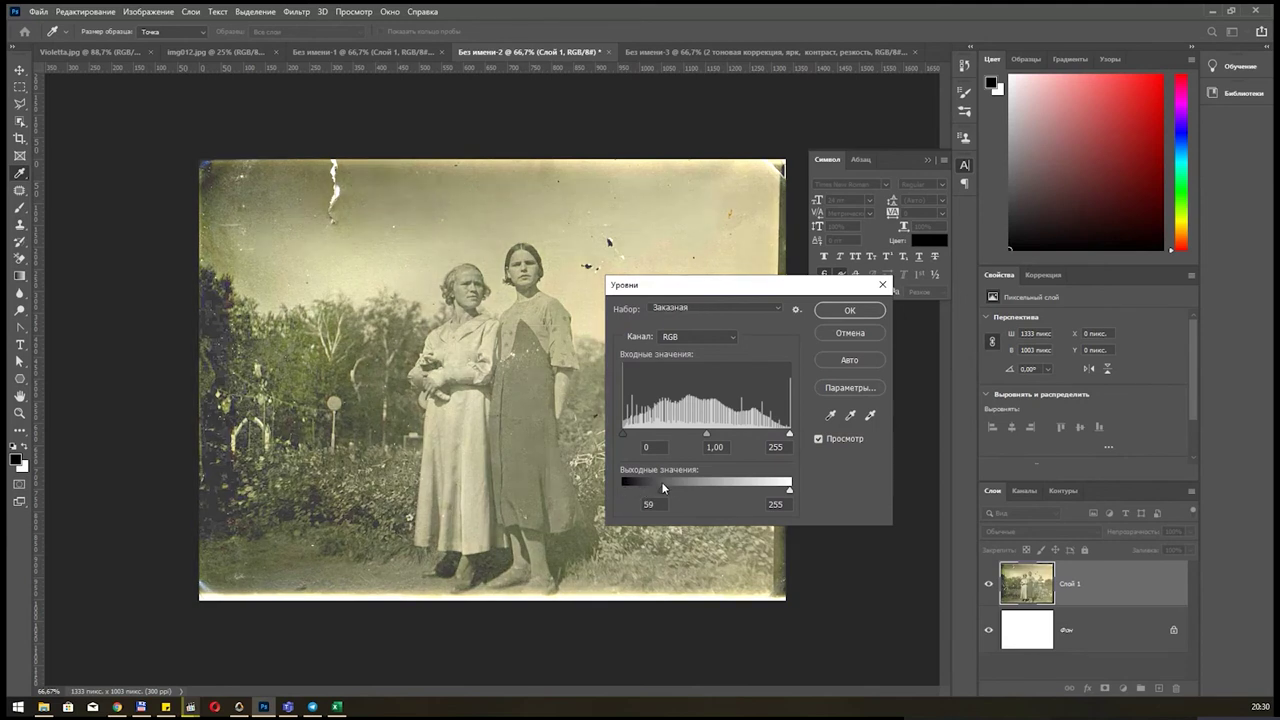
{"action": "mouse_move", "coordinate": [661, 487]}
{"action": "left_mouse_down"}
{"action": "mouse_move", "coordinate": [644, 487]}
{"action": "mouse_move", "coordinate": [684, 484]}
{"action": "left_mouse_up"}
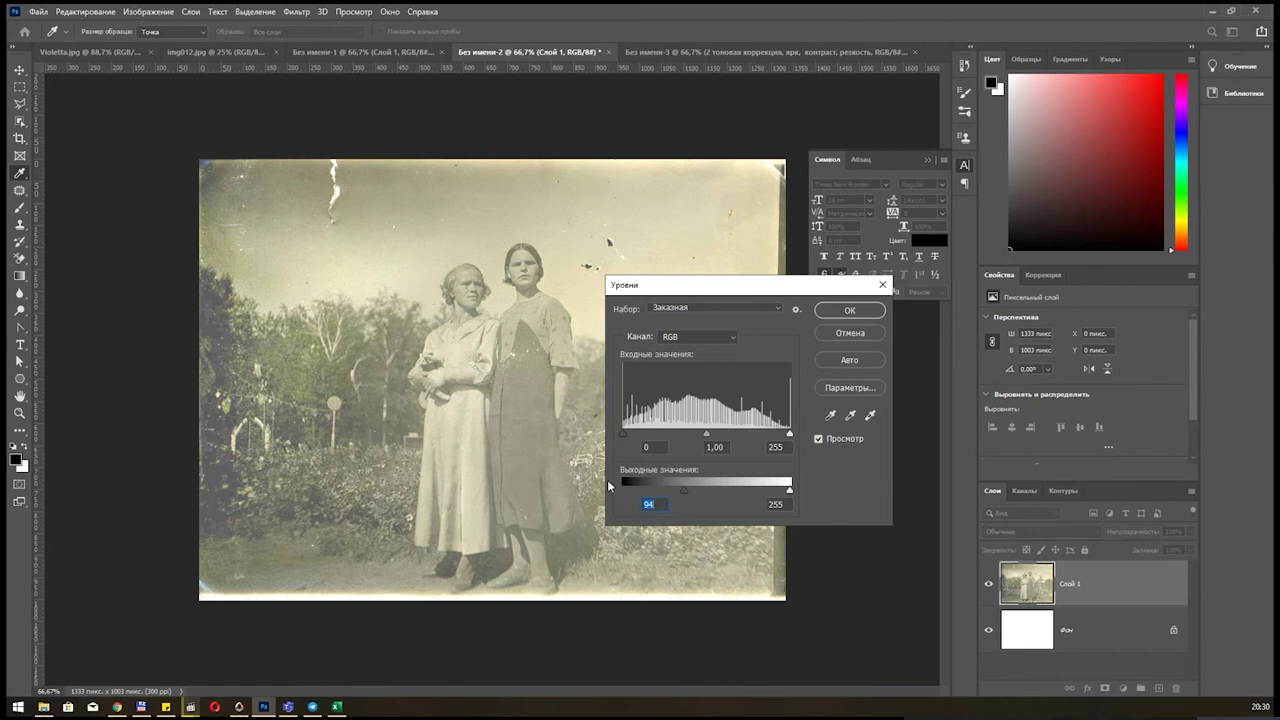
{"action": "left_click_drag", "start_coordinate": [688, 491], "coordinate": [626, 492]}
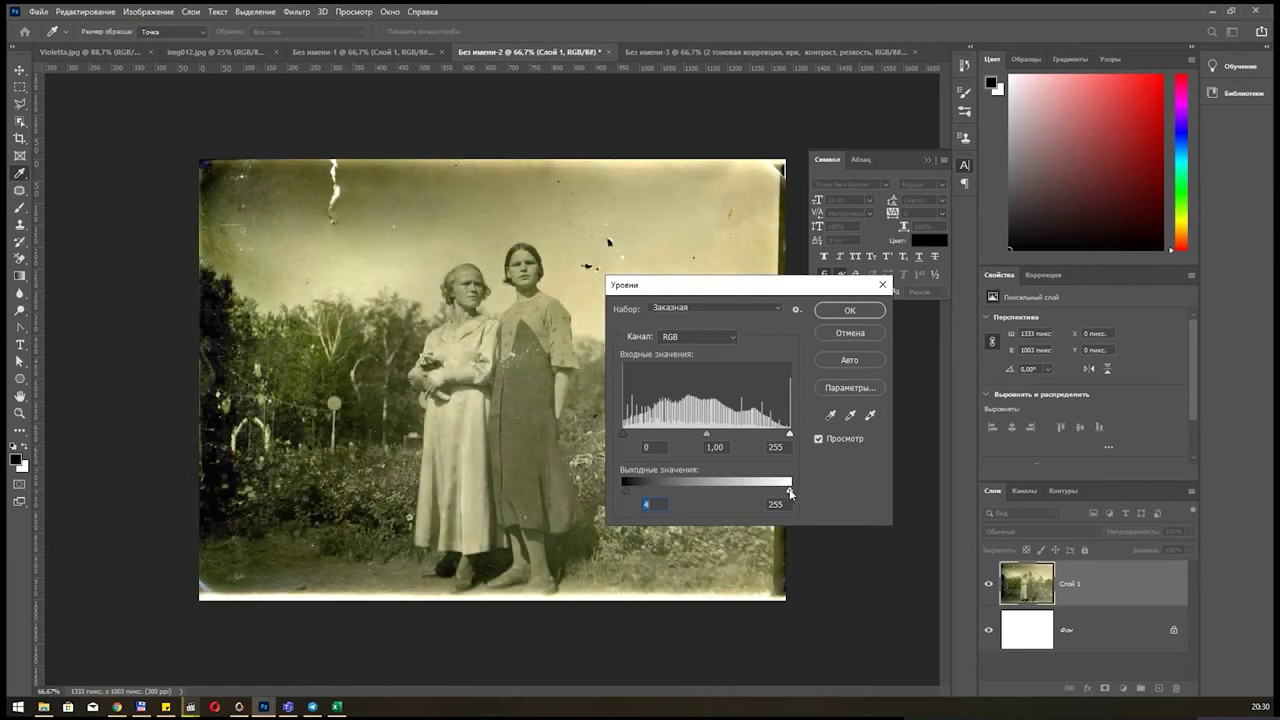
{"action": "mouse_move", "coordinate": [790, 489]}
{"action": "left_mouse_down"}
{"action": "mouse_move", "coordinate": [574, 492]}
{"action": "mouse_move", "coordinate": [742, 490]}
{"action": "mouse_move", "coordinate": [608, 493]}
{"action": "left_mouse_up"}
{"action": "left_click_drag", "start_coordinate": [741, 492], "coordinate": [838, 488]}
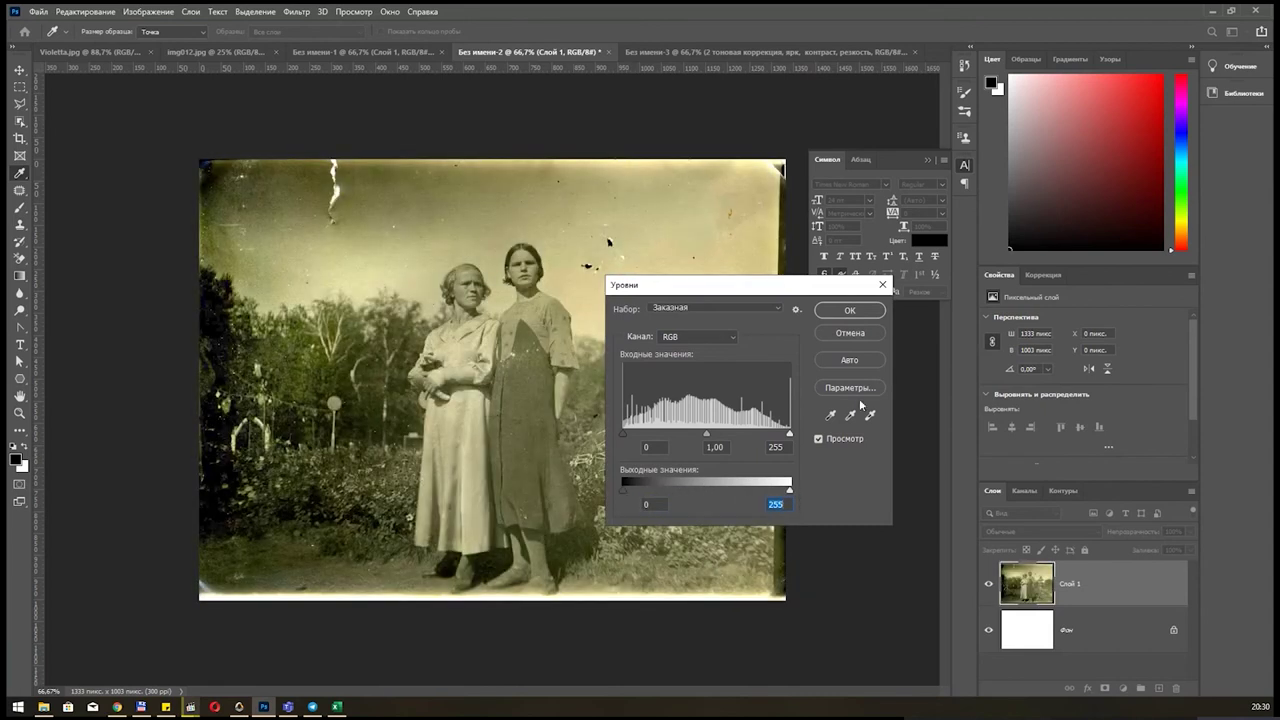
{"action": "mouse_move", "coordinate": [811, 291]}
{"action": "left_mouse_down"}
{"action": "mouse_move", "coordinate": [622, 348]}
{"action": "mouse_move", "coordinate": [740, 237]}
{"action": "mouse_move", "coordinate": [902, 222]}
{"action": "left_mouse_up"}
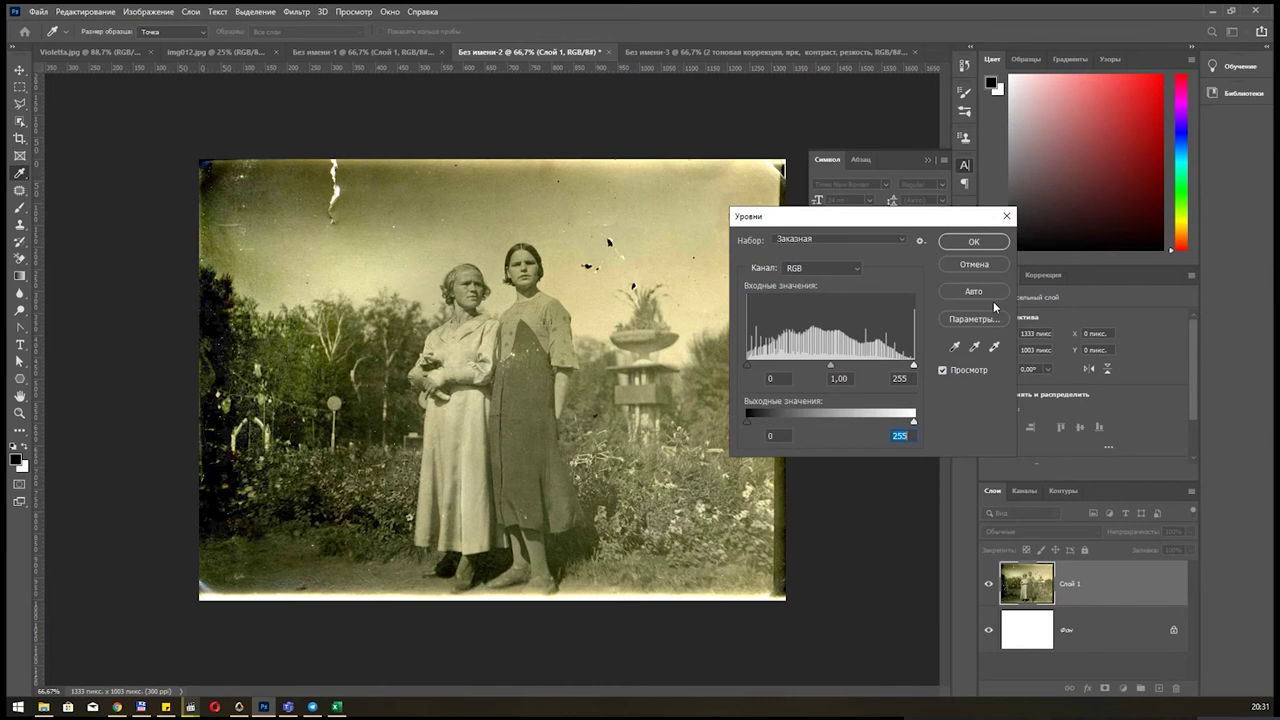
{"action": "left_click", "coordinate": [1006, 216]}
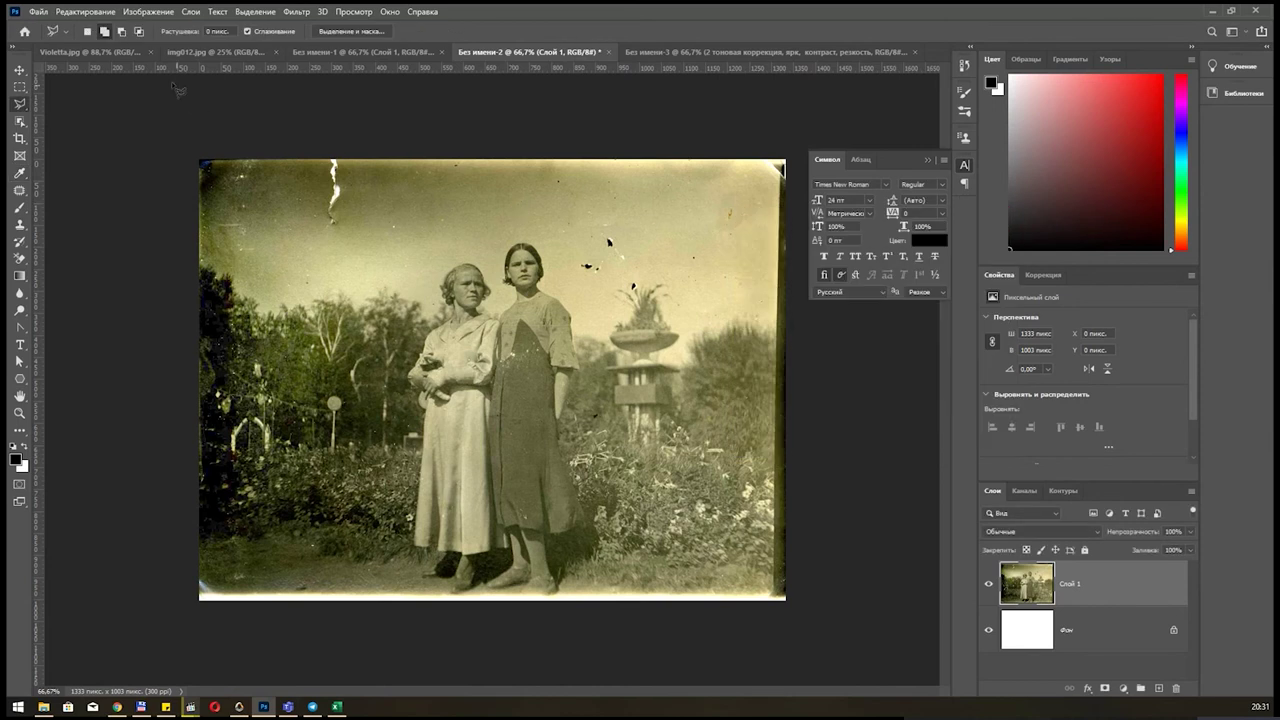
Open Levels on the Violetta.jpg photo and cancel it without changes.
{"action": "left_click", "coordinate": [108, 55]}
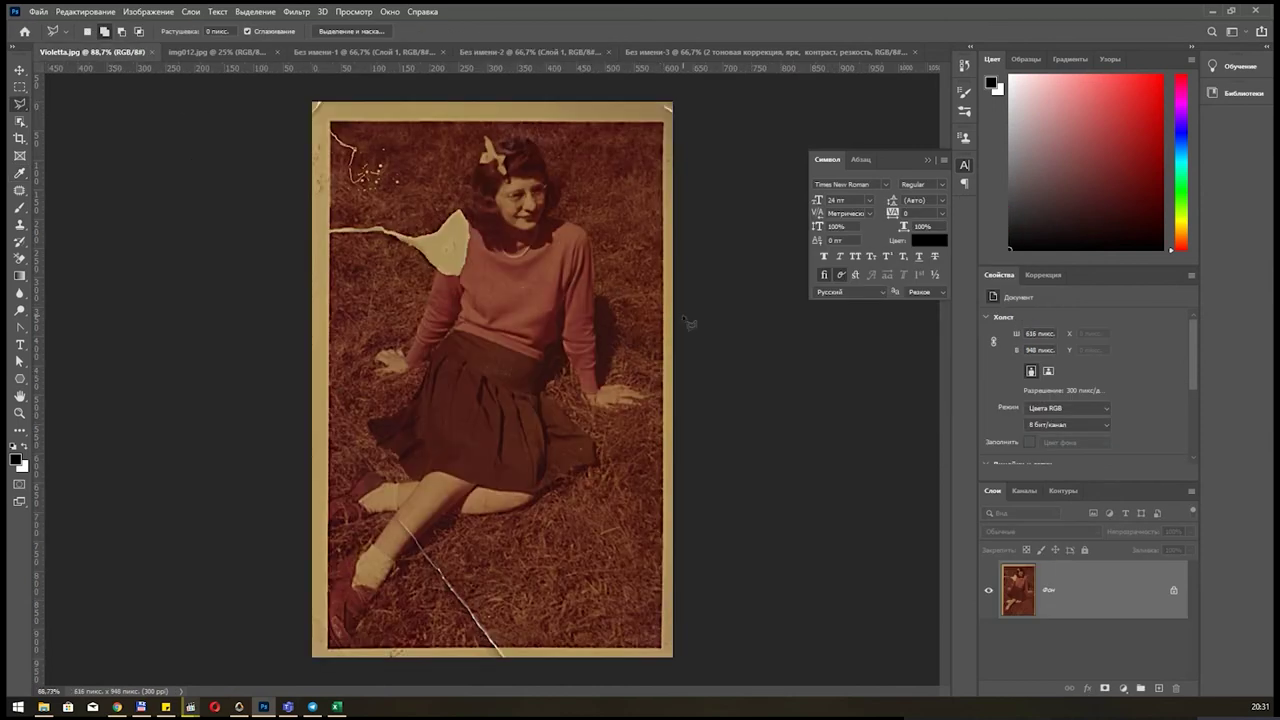
{"action": "key", "text": "ctrl+l"}
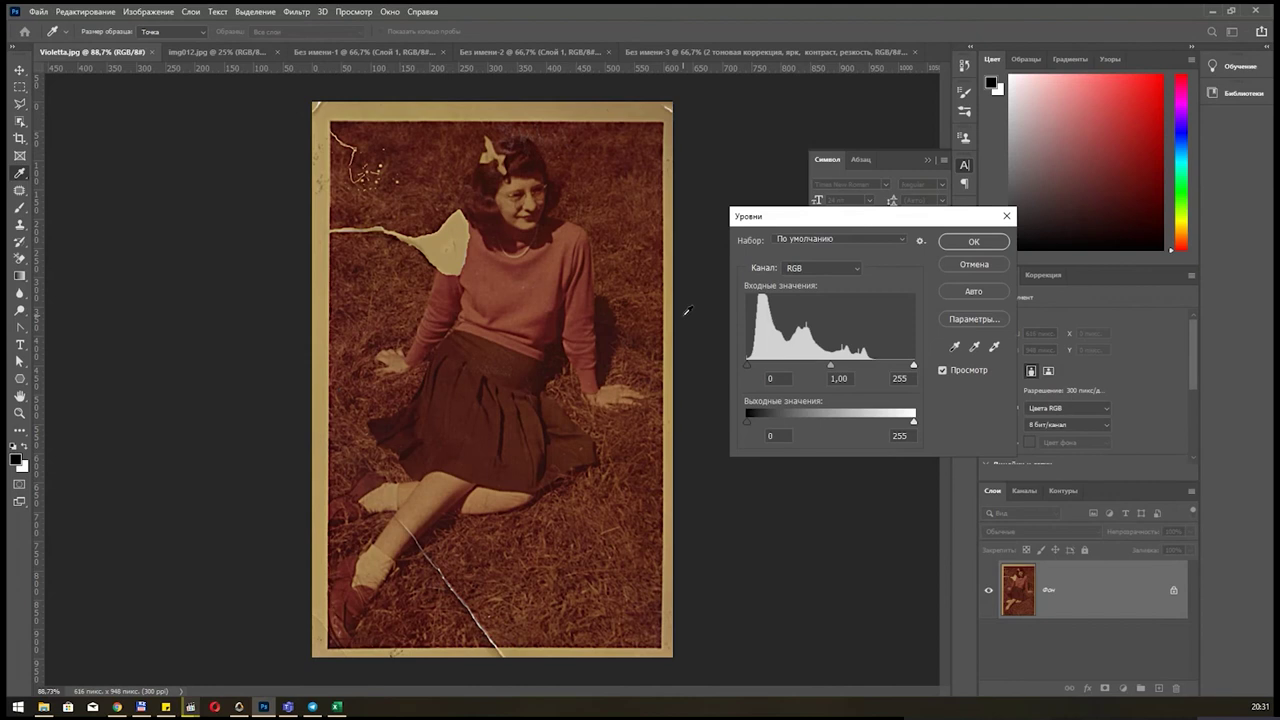
{"action": "left_click_drag", "start_coordinate": [870, 220], "coordinate": [796, 268]}
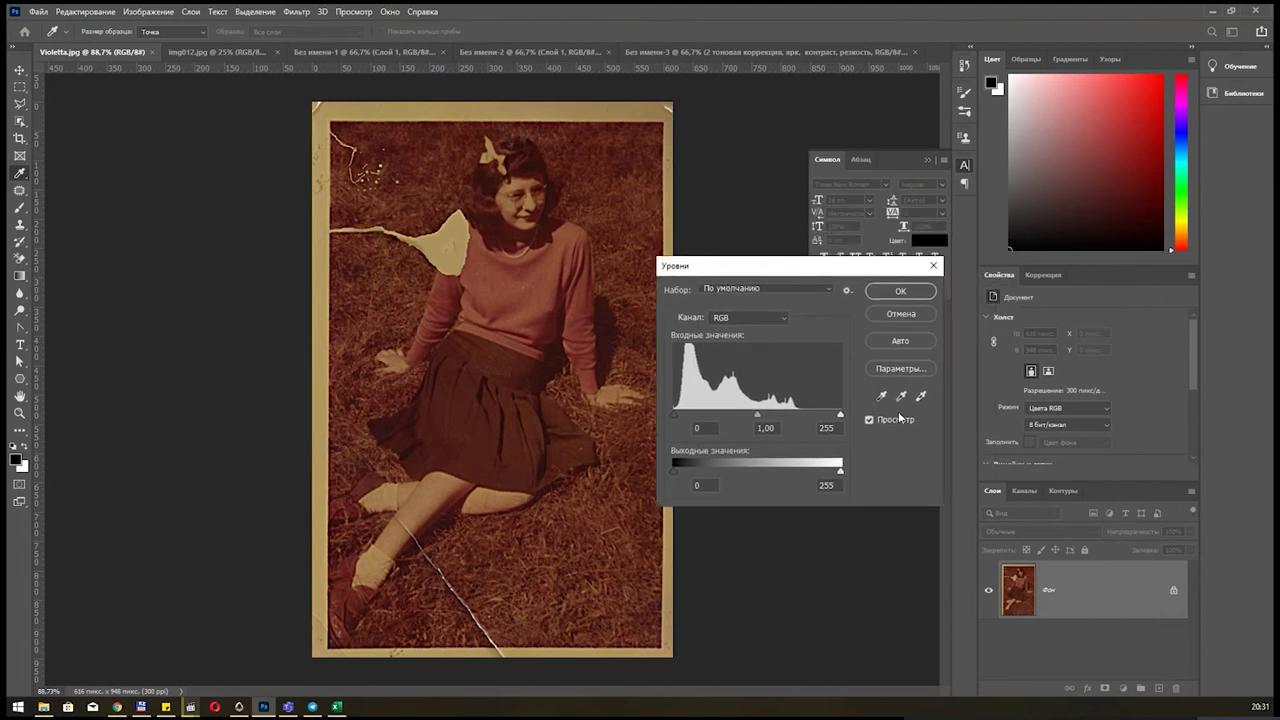
{"action": "left_click", "coordinate": [933, 290]}
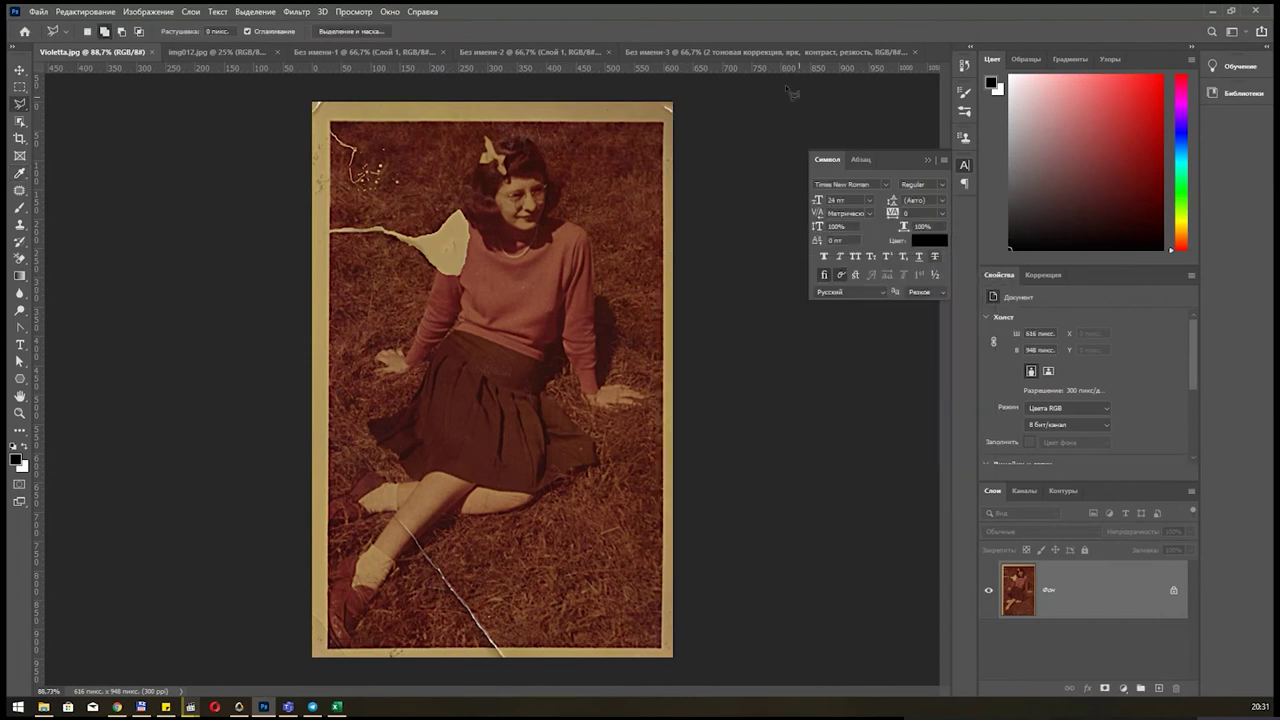
Cycle through the document tabs to the img012.jpg collage.
{"action": "left_click", "coordinate": [739, 54]}
{"action": "left_click", "coordinate": [581, 53]}
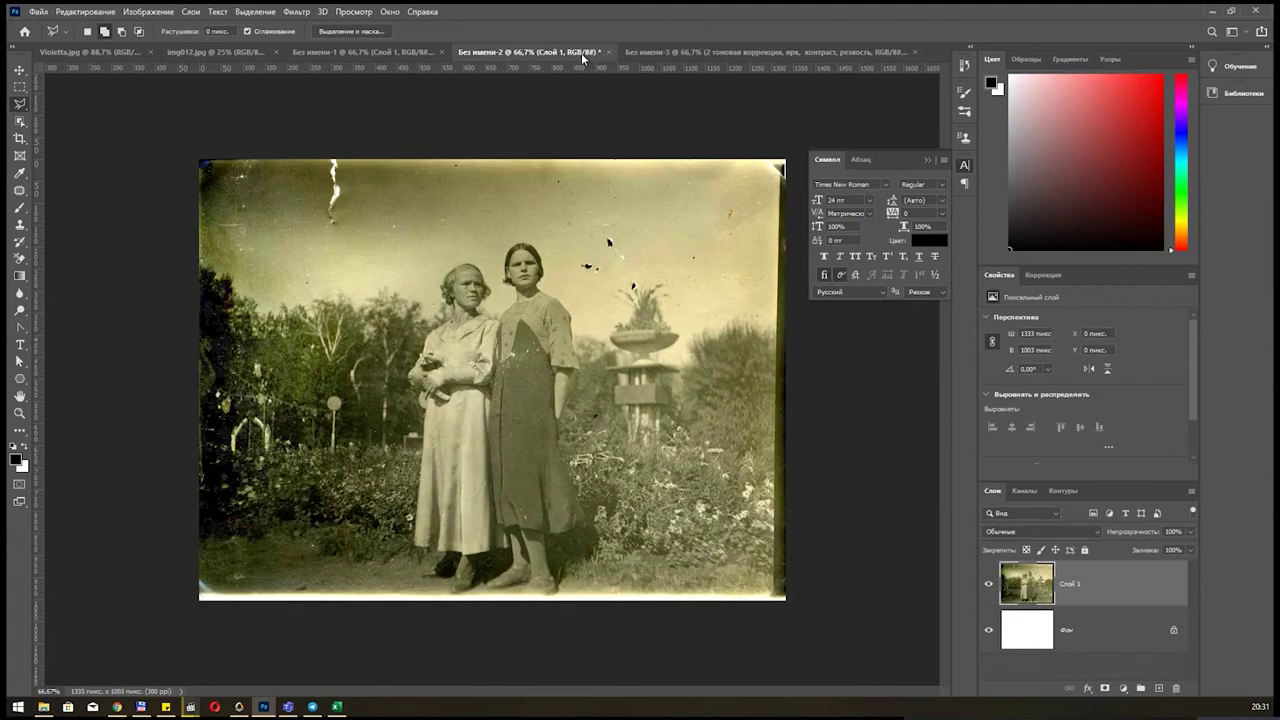
{"action": "left_click", "coordinate": [375, 56]}
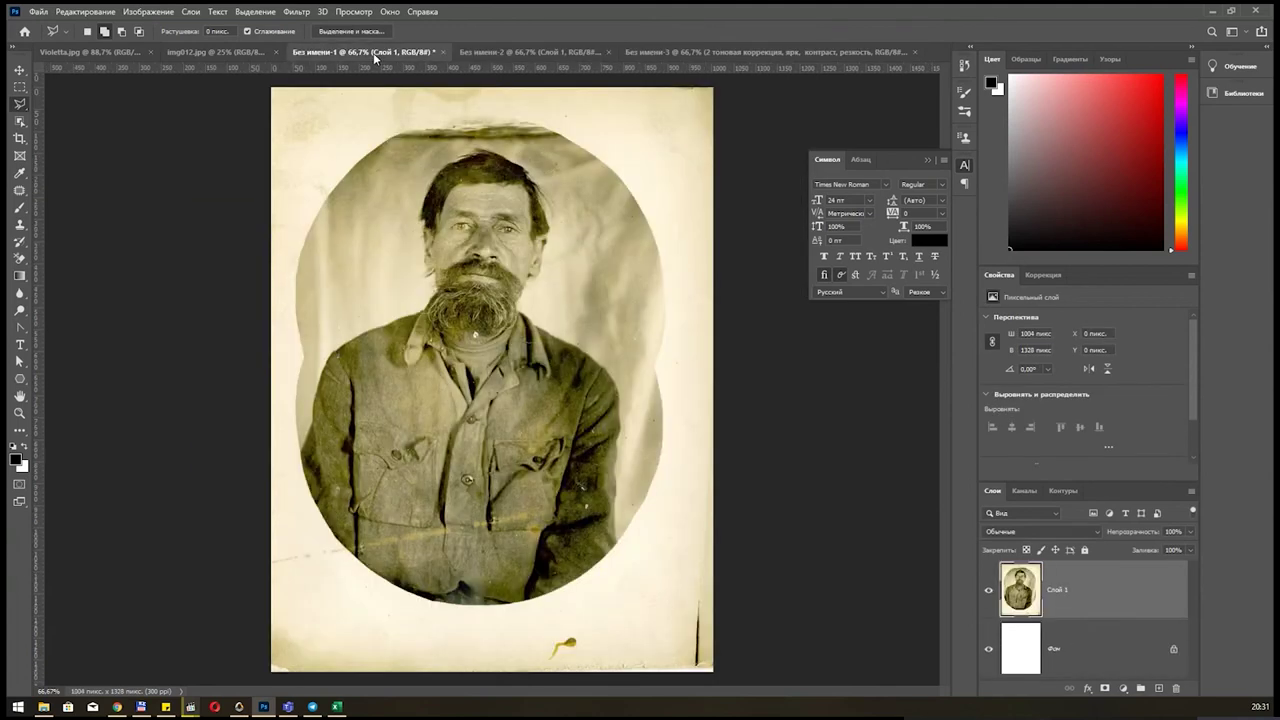
{"action": "left_click", "coordinate": [243, 58]}
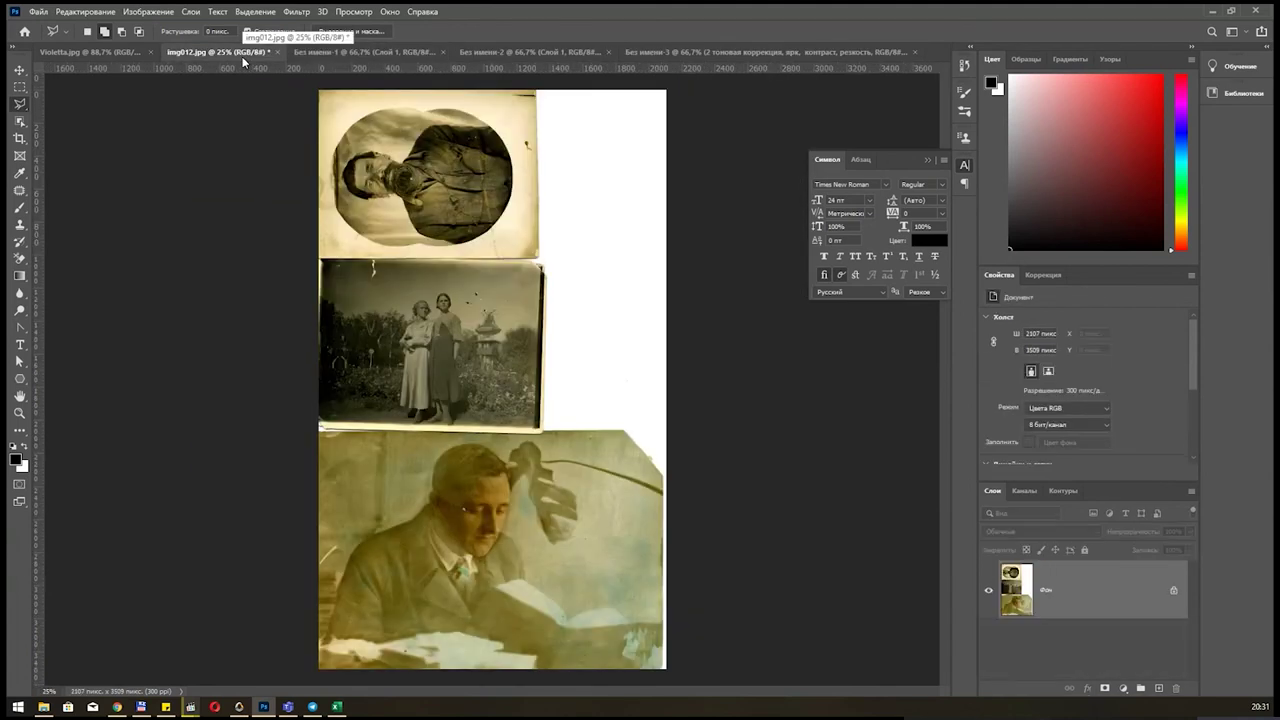
Crop img012.jpg to the middle garden photo, rotated about -1.7°, then zoom in.
{"action": "left_click", "coordinate": [19, 140]}
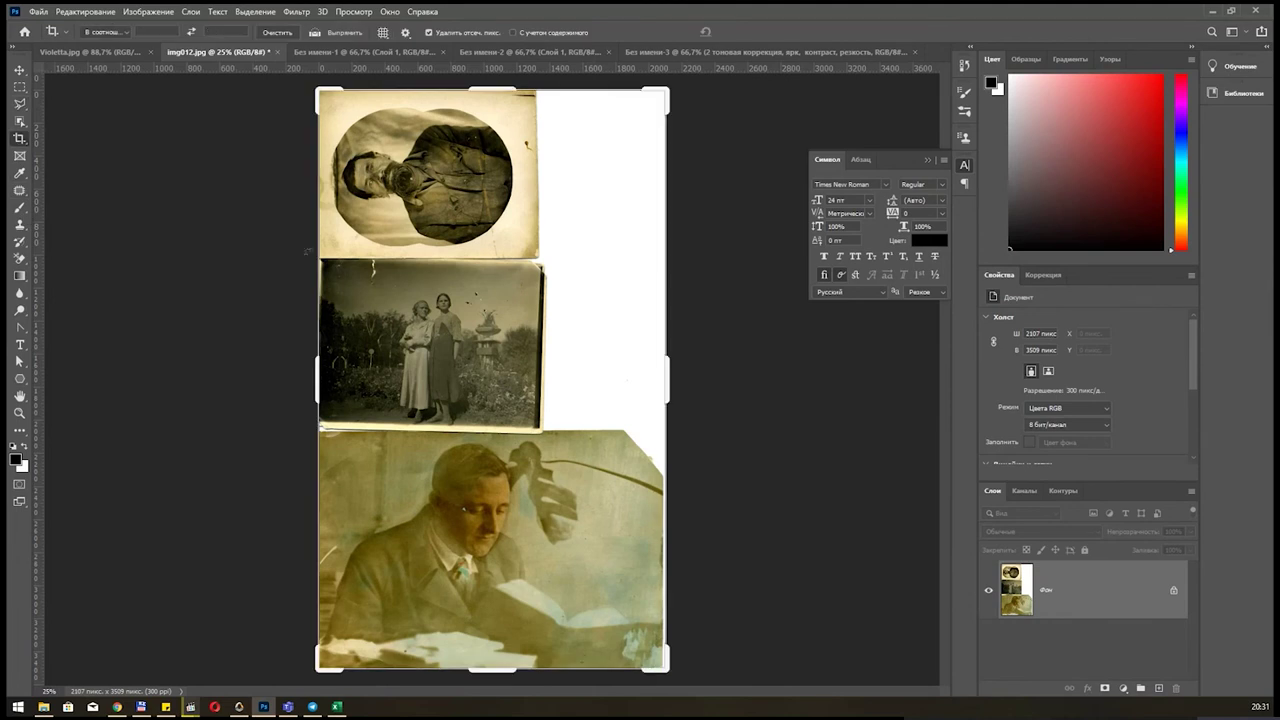
{"action": "left_click_drag", "start_coordinate": [333, 268], "coordinate": [540, 398]}
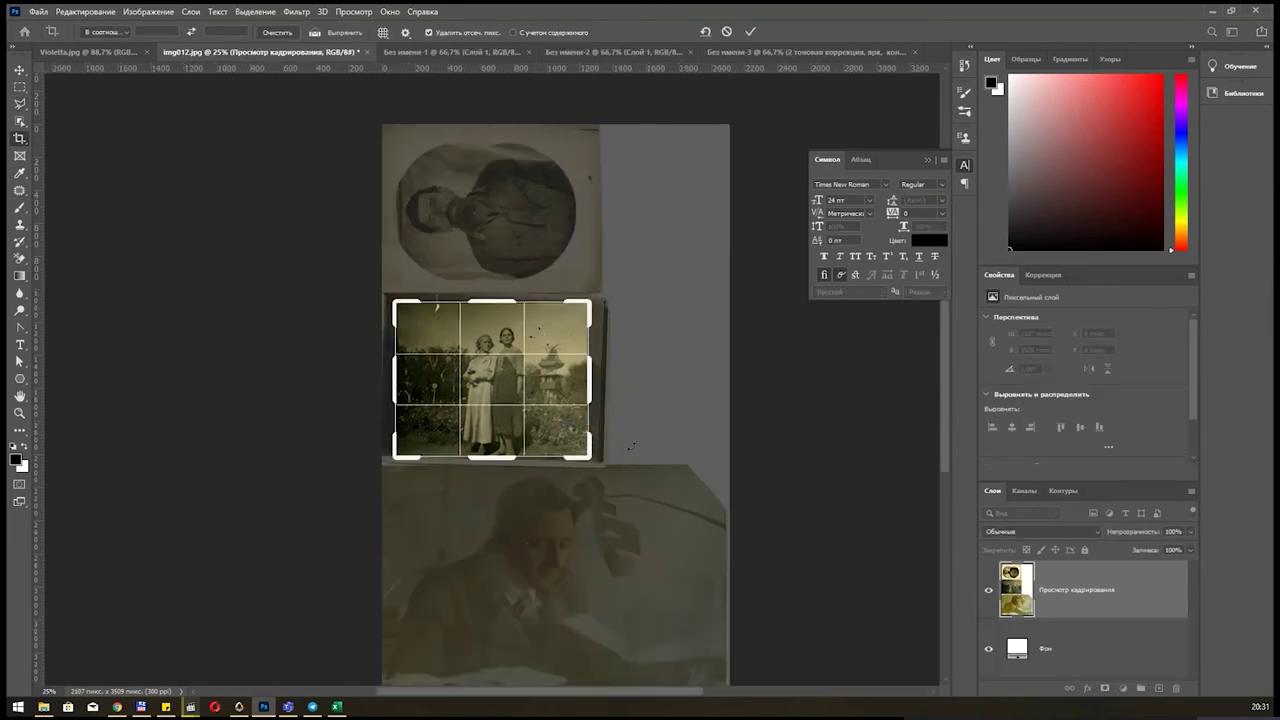
{"action": "left_click_drag", "start_coordinate": [631, 447], "coordinate": [631, 437]}
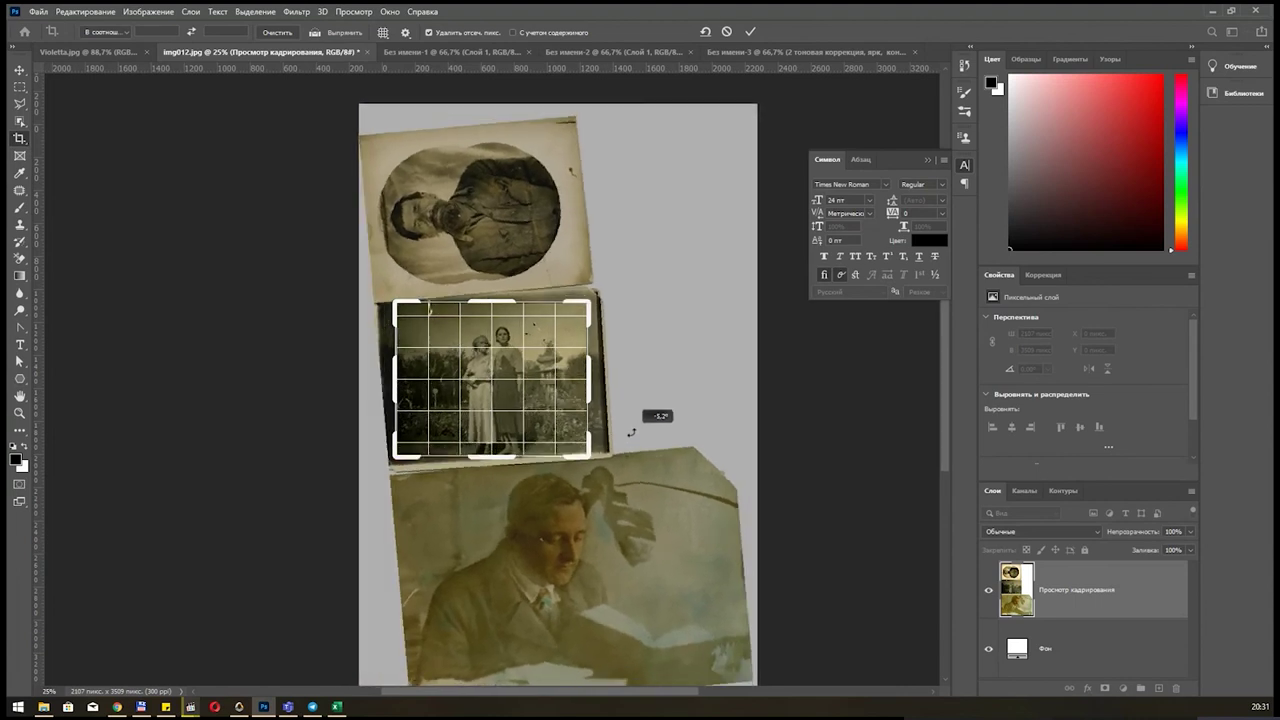
{"action": "key", "text": "Return"}
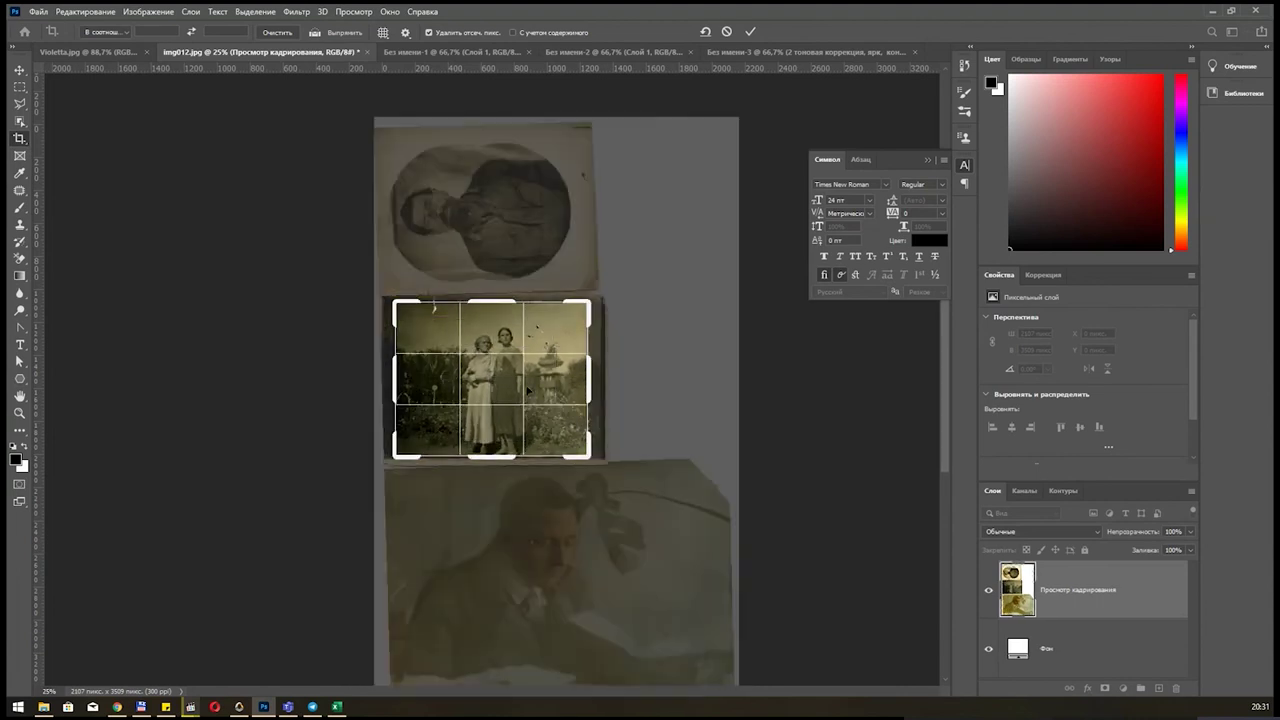
{"action": "scroll", "coordinate": [525, 372], "scroll_direction": "up", "scroll_amount": 3}
{"action": "scroll", "coordinate": [524, 365], "scroll_direction": "up", "scroll_amount": 4}
{"action": "scroll", "coordinate": [522, 356], "scroll_direction": "up", "scroll_amount": 2}
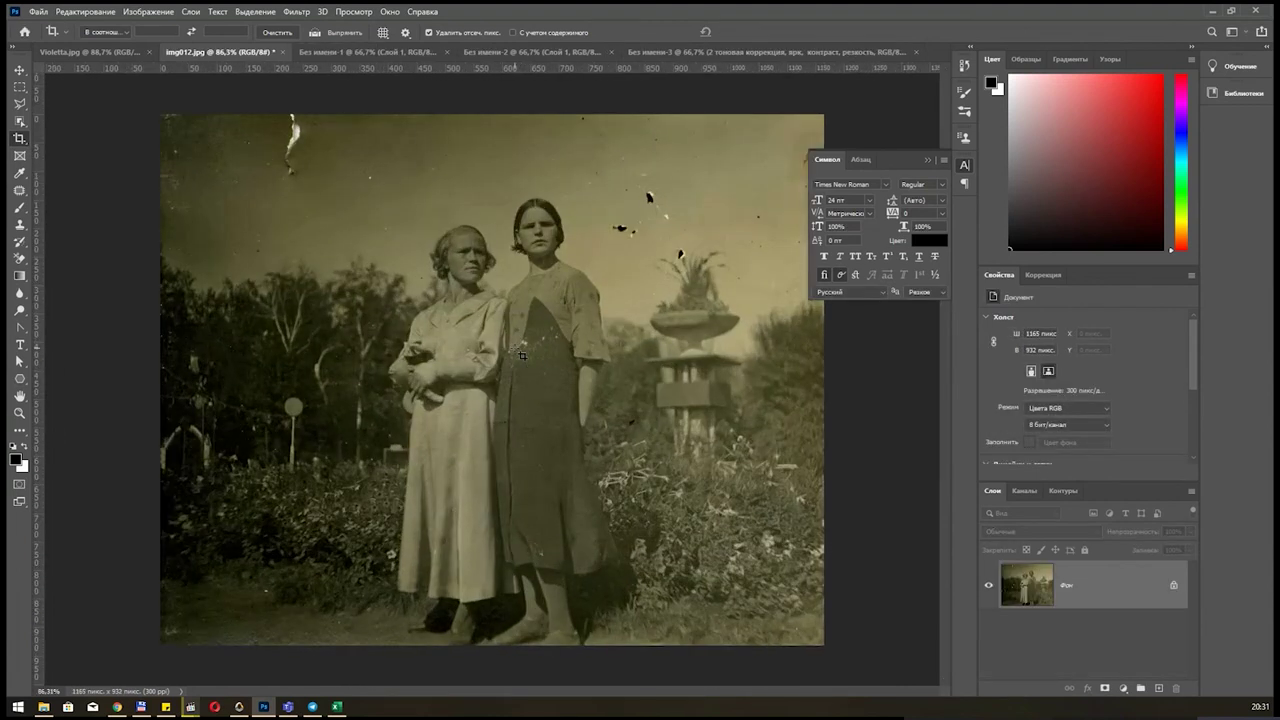
In Levels, set the black point from a dark spot and the white point from a bright area.
{"action": "key", "text": "ctrl+l"}
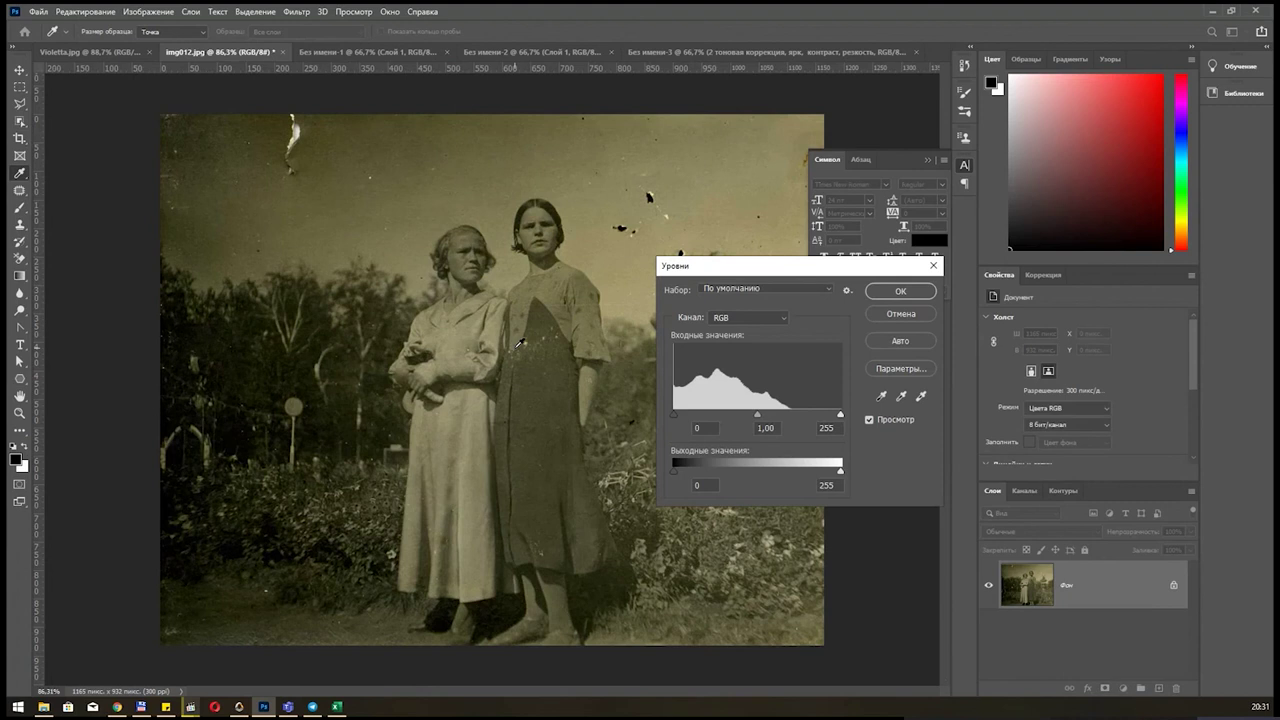
{"action": "left_click_drag", "start_coordinate": [828, 270], "coordinate": [858, 279]}
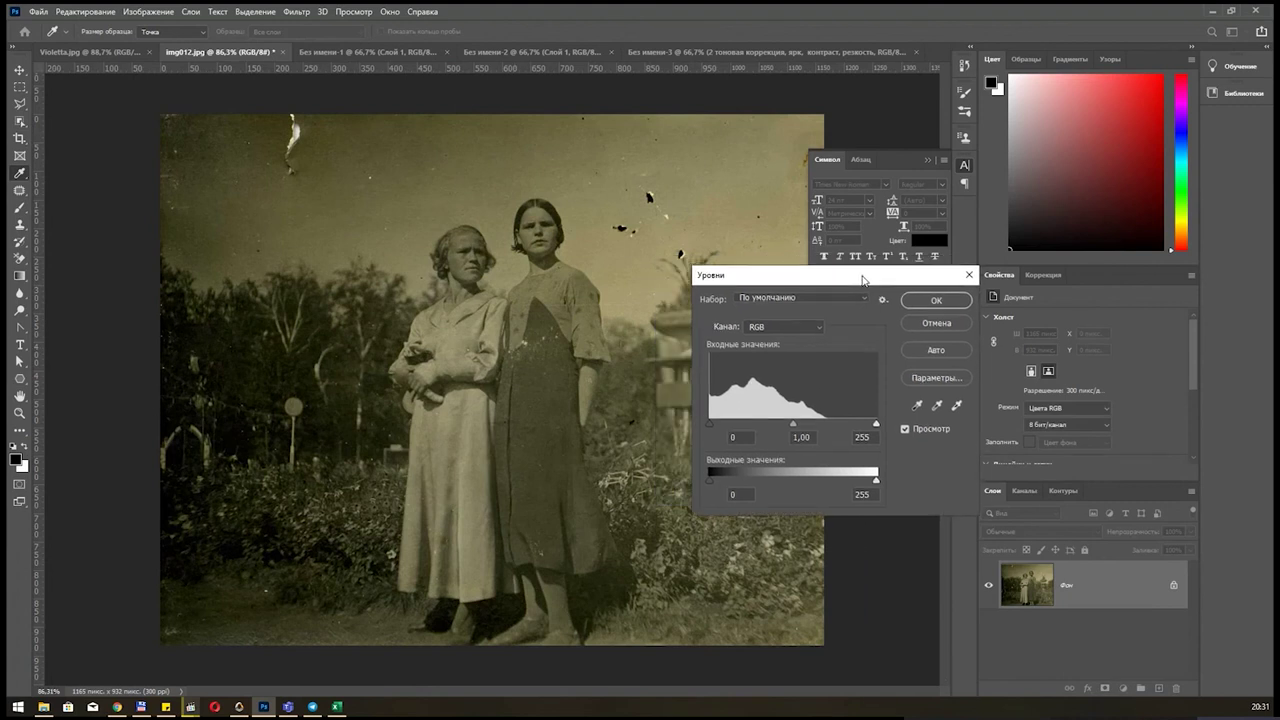
{"action": "left_click", "coordinate": [911, 405]}
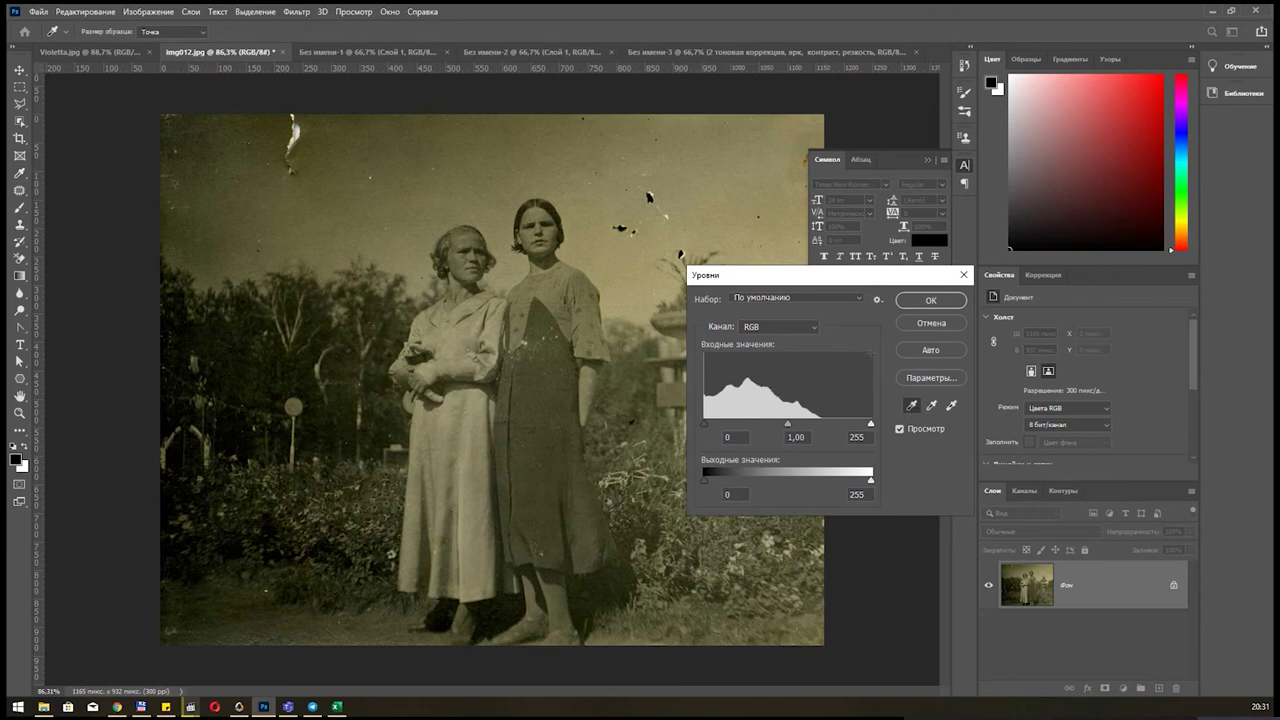
{"action": "mouse_move", "coordinate": [829, 279]}
{"action": "left_mouse_down"}
{"action": "mouse_move", "coordinate": [918, 340]}
{"action": "mouse_move", "coordinate": [865, 285]}
{"action": "left_mouse_up"}
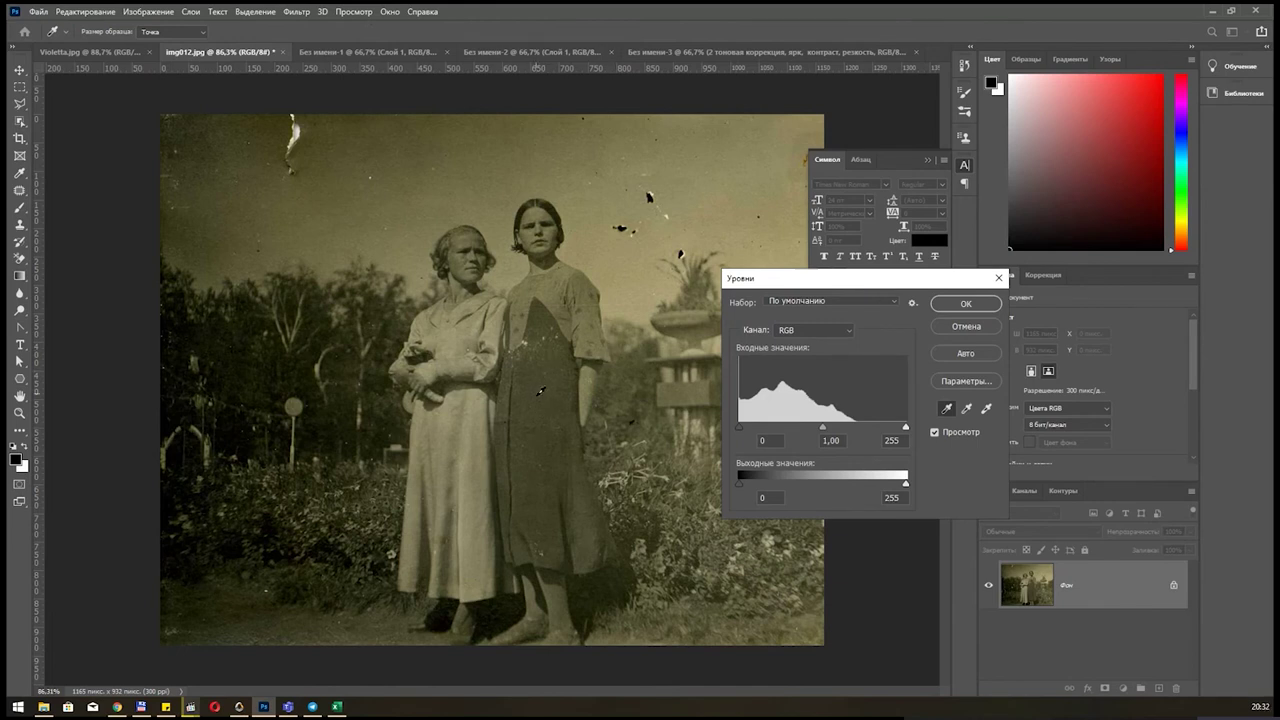
{"action": "left_click", "coordinate": [553, 386]}
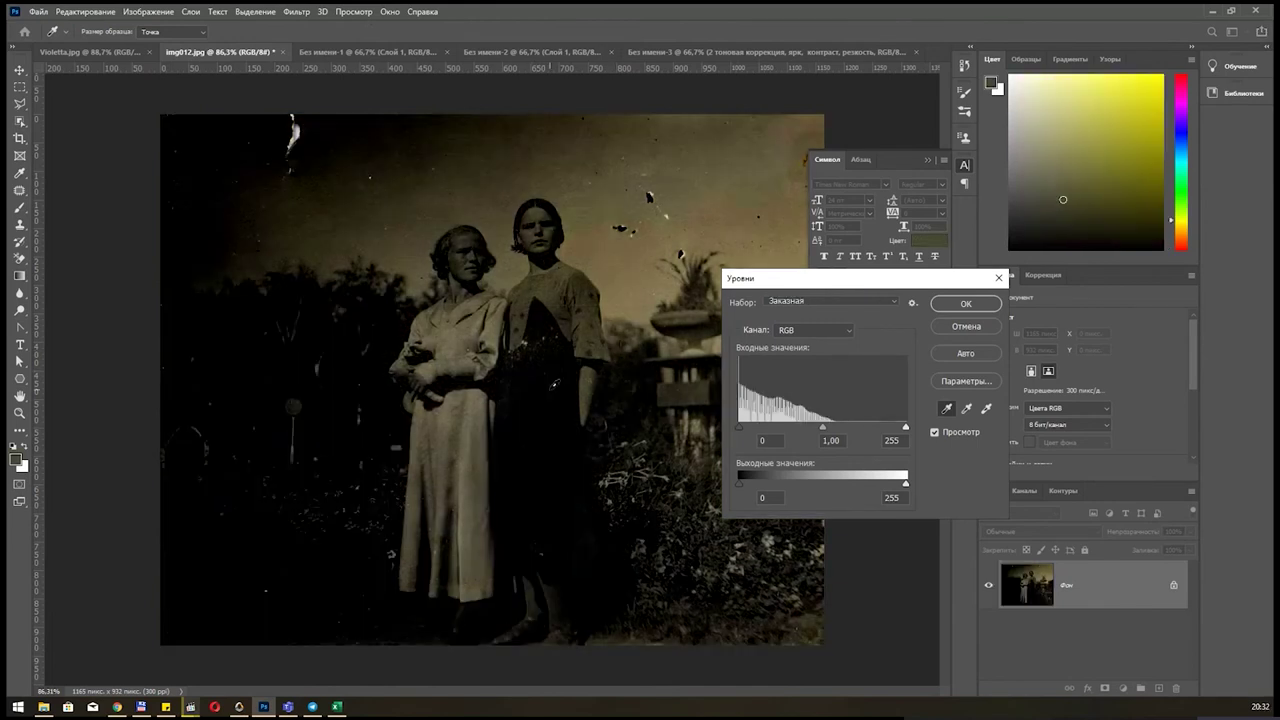
{"action": "left_click", "coordinate": [986, 408]}
{"action": "left_click", "coordinate": [458, 336]}
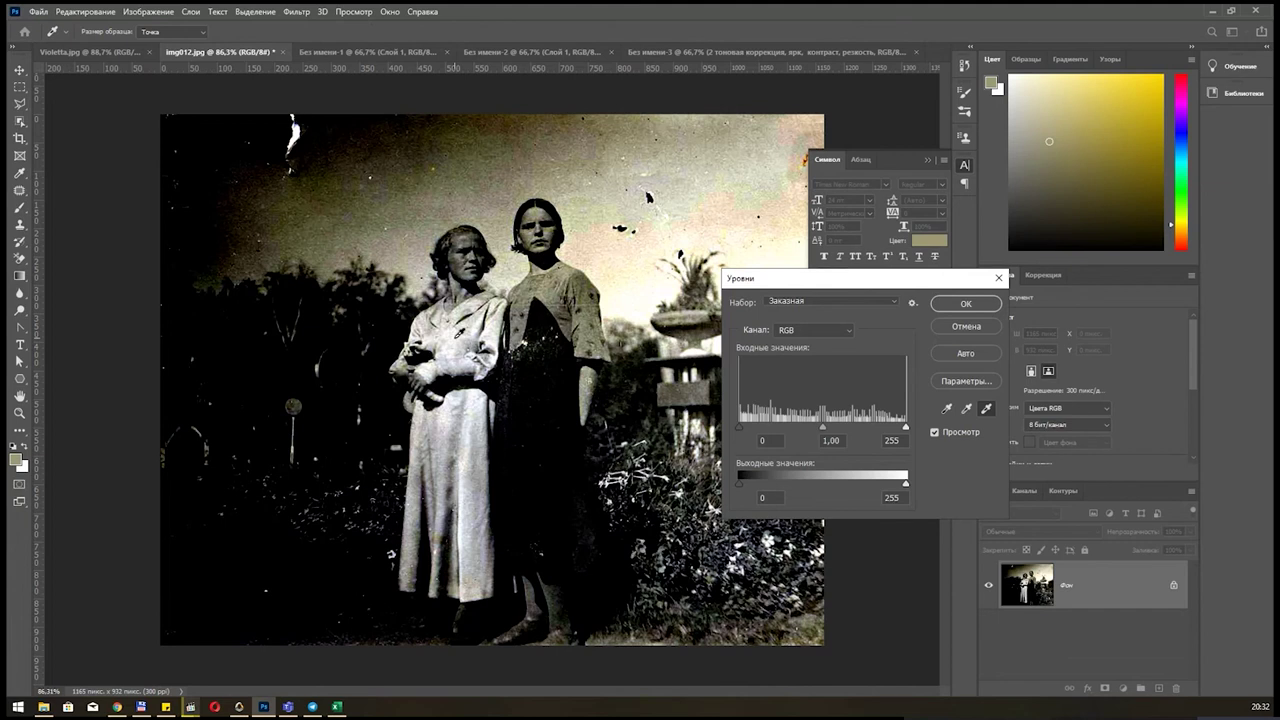
Sample grey points on the women, stone pedestal and garden, ending with a cool tint.
{"action": "left_click_drag", "start_coordinate": [818, 280], "coordinate": [898, 358]}
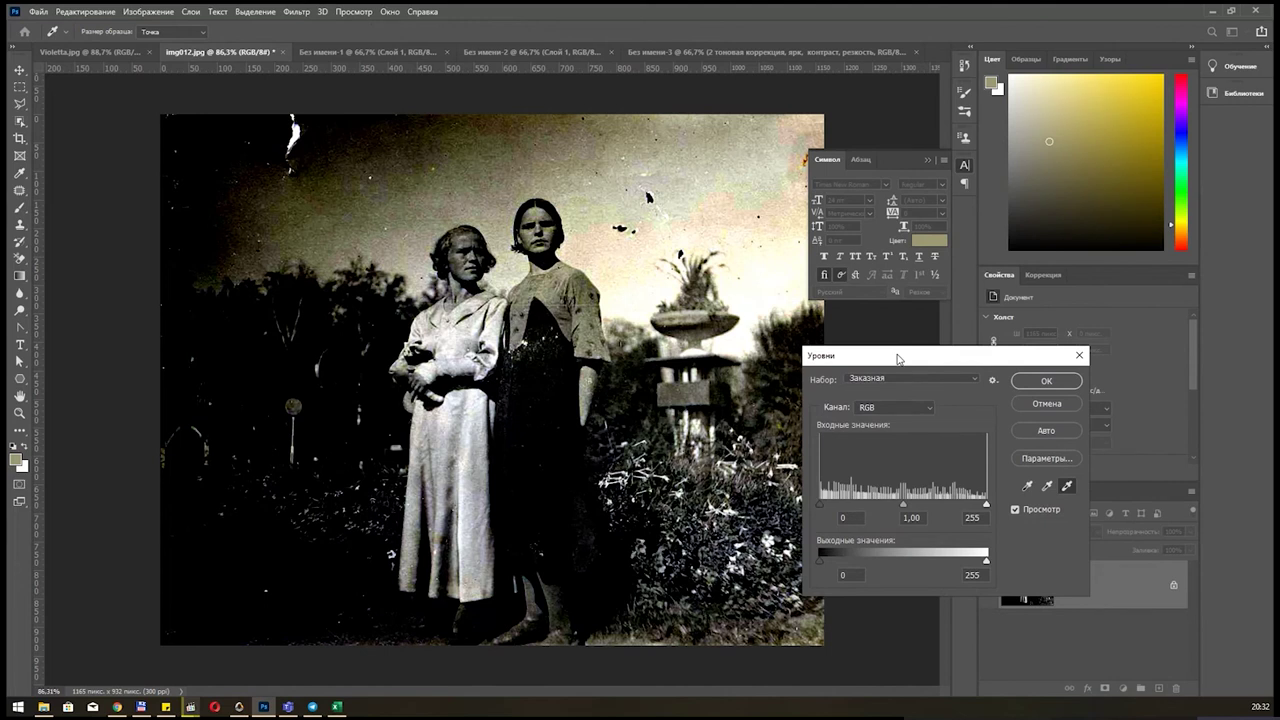
{"action": "left_click", "coordinate": [1047, 487]}
{"action": "left_click", "coordinate": [520, 290]}
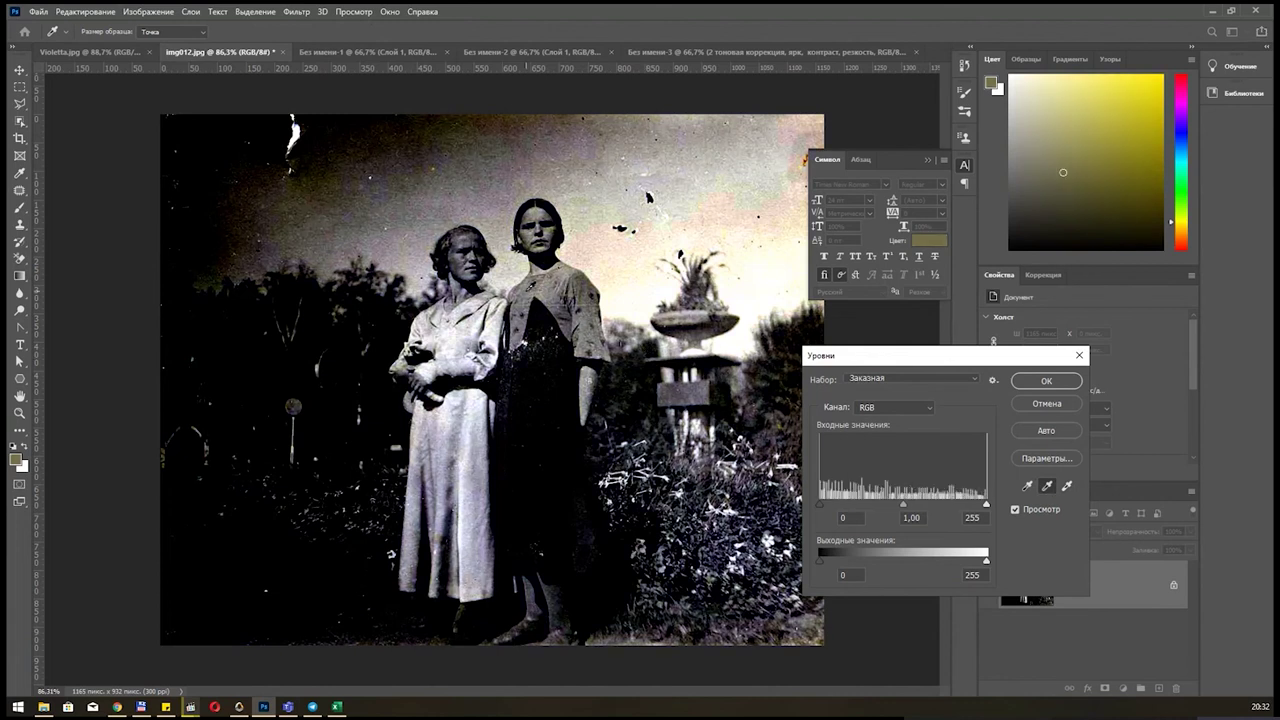
{"action": "left_click", "coordinate": [690, 392]}
{"action": "left_click", "coordinate": [402, 365]}
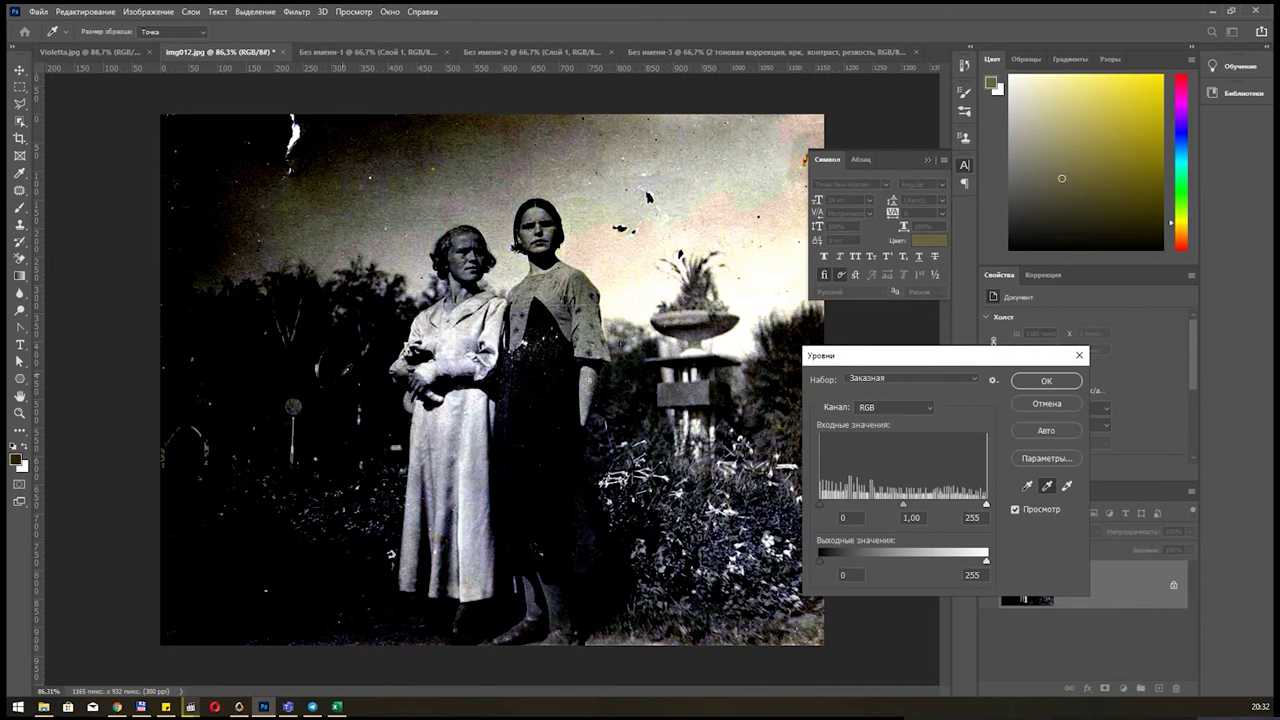
{"action": "left_click", "coordinate": [348, 374]}
{"action": "left_click", "coordinate": [237, 443]}
{"action": "left_click", "coordinate": [221, 502]}
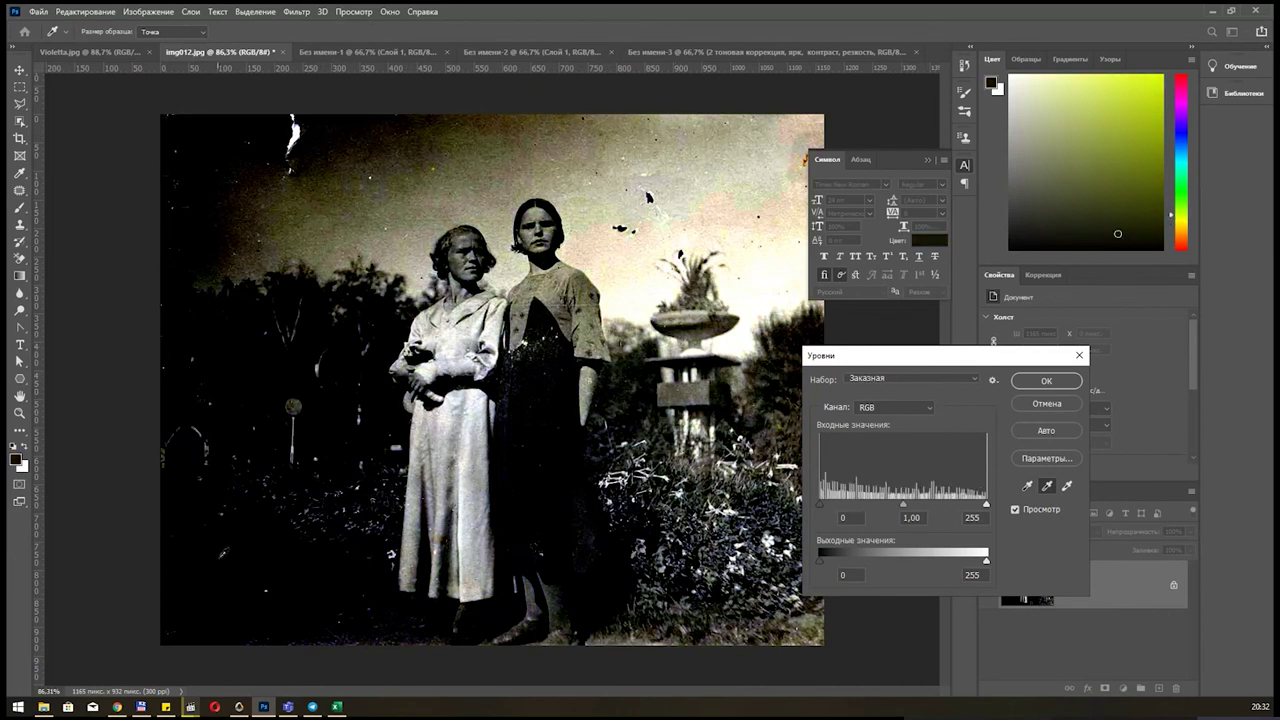
{"action": "left_click", "coordinate": [234, 579]}
{"action": "left_click", "coordinate": [760, 400]}
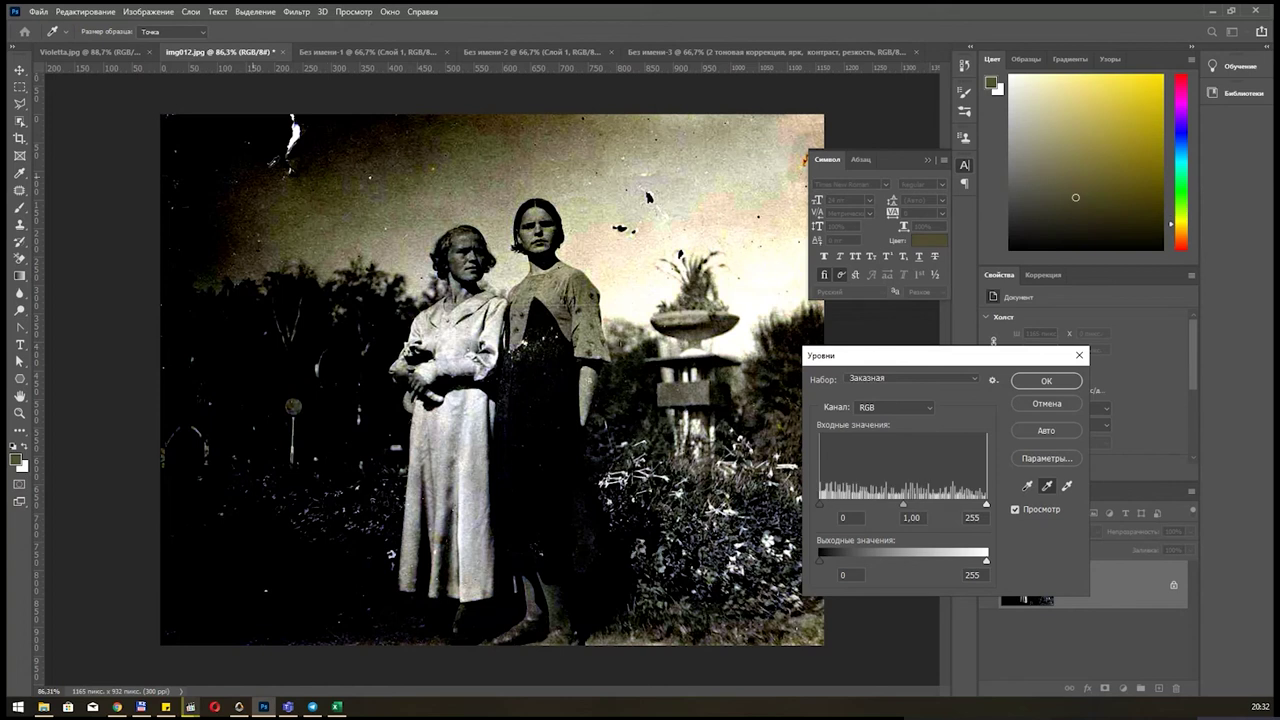
{"action": "left_click", "coordinate": [788, 417]}
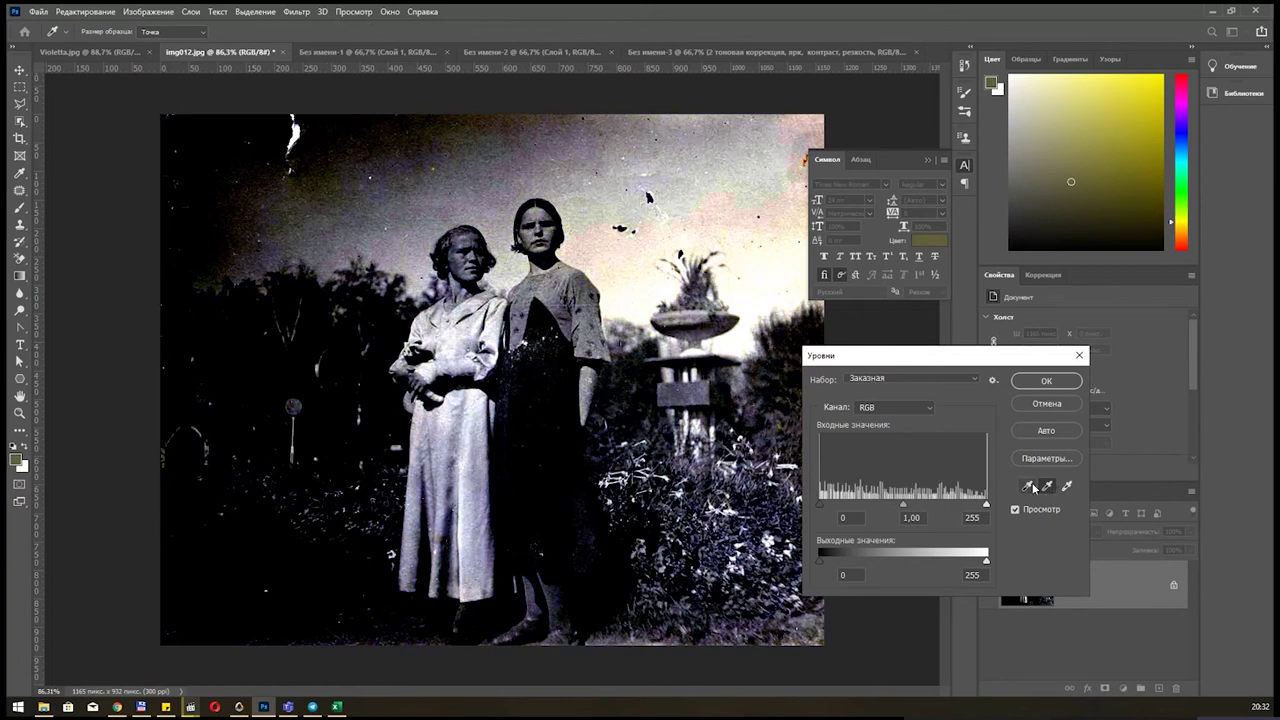
Apply Auto levels, then refine the input levels to 0, 1,2 and 173.
{"action": "left_click", "coordinate": [1040, 432]}
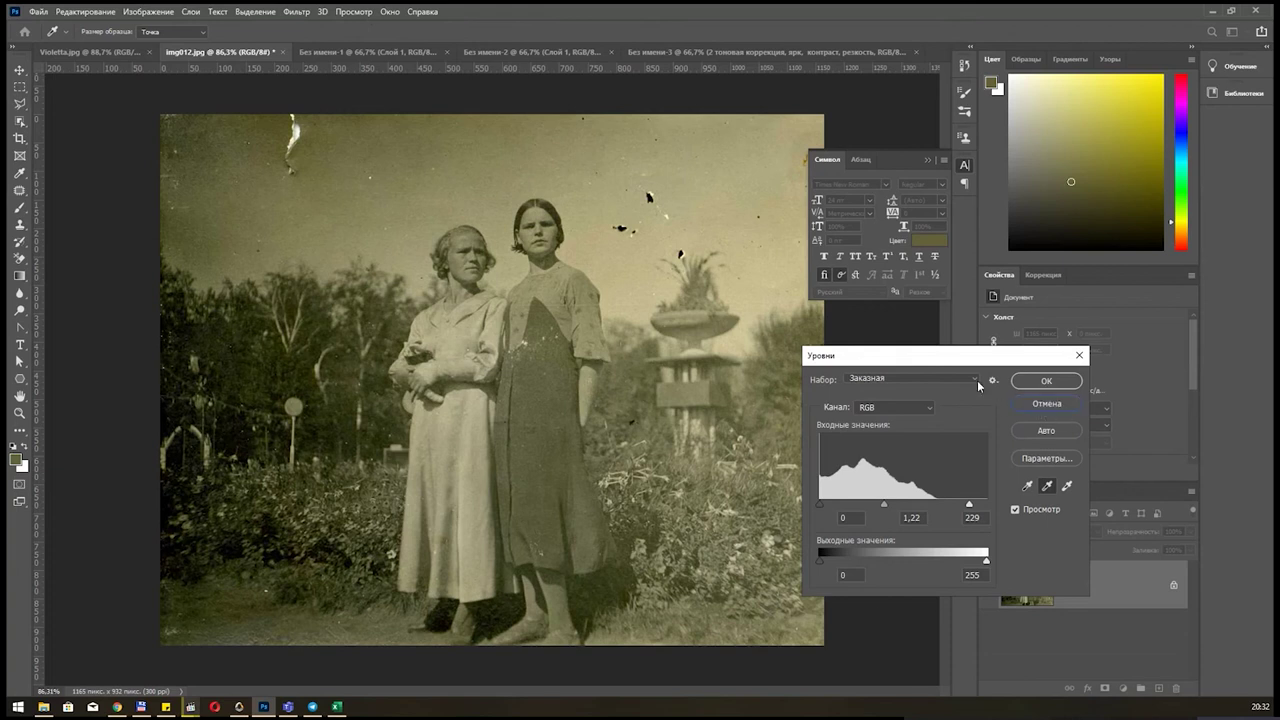
{"action": "left_click_drag", "start_coordinate": [969, 504], "coordinate": [932, 506]}
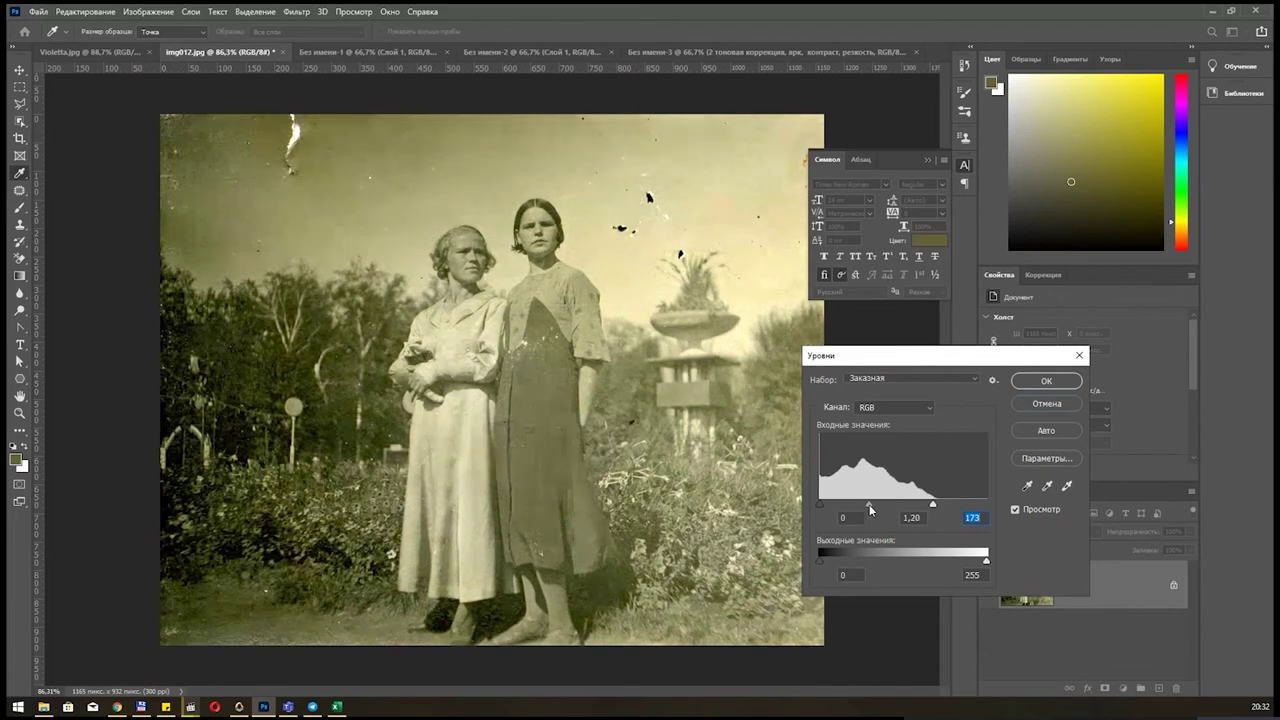
{"action": "left_click", "coordinate": [869, 506]}
{"action": "left_click_drag", "start_coordinate": [894, 367], "coordinate": [760, 363]}
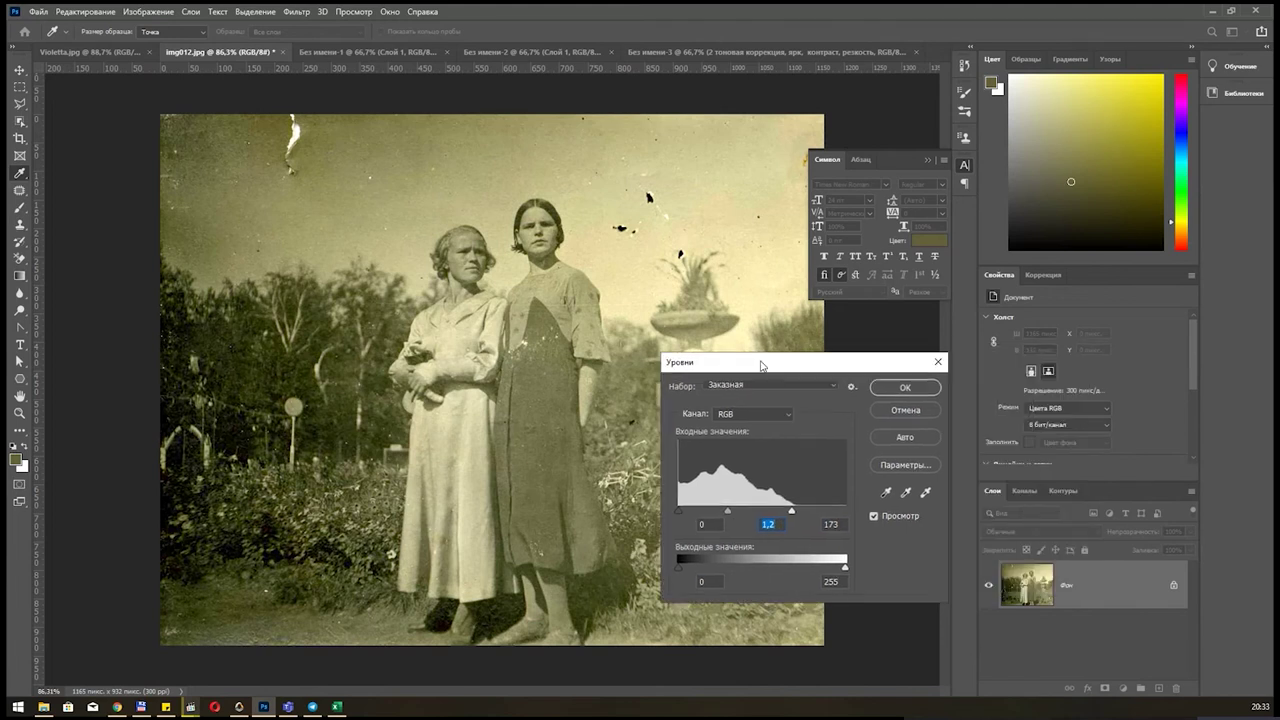
Apply the garden photo's levels correction and cycle through the open document tabs.
{"action": "key", "text": "Return"}
{"action": "key", "text": "c"}
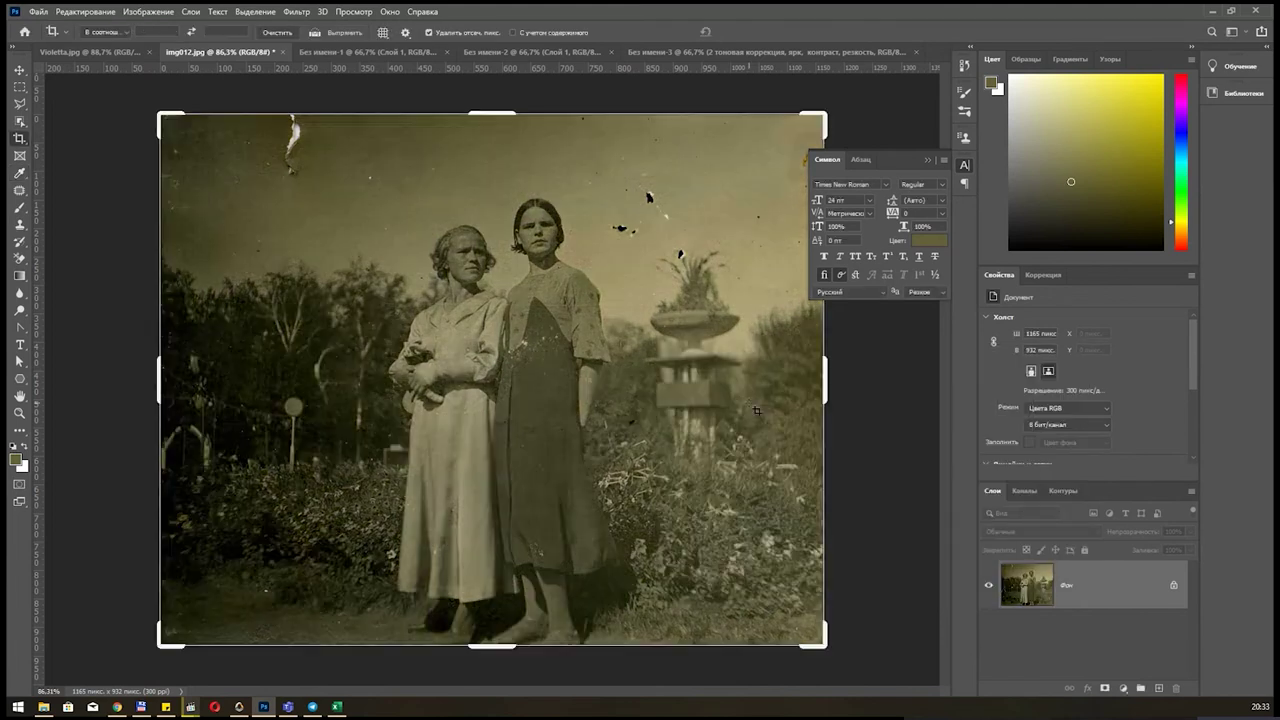
{"action": "left_click", "coordinate": [528, 56]}
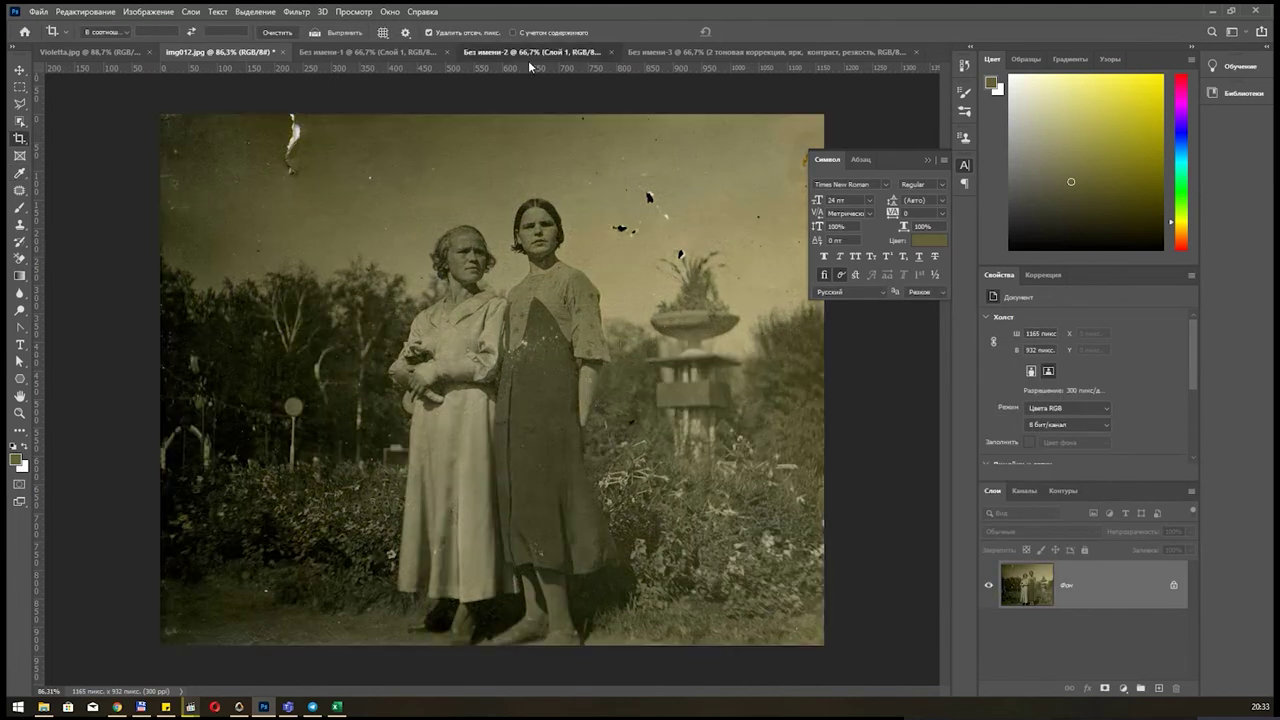
{"action": "left_click", "coordinate": [414, 53]}
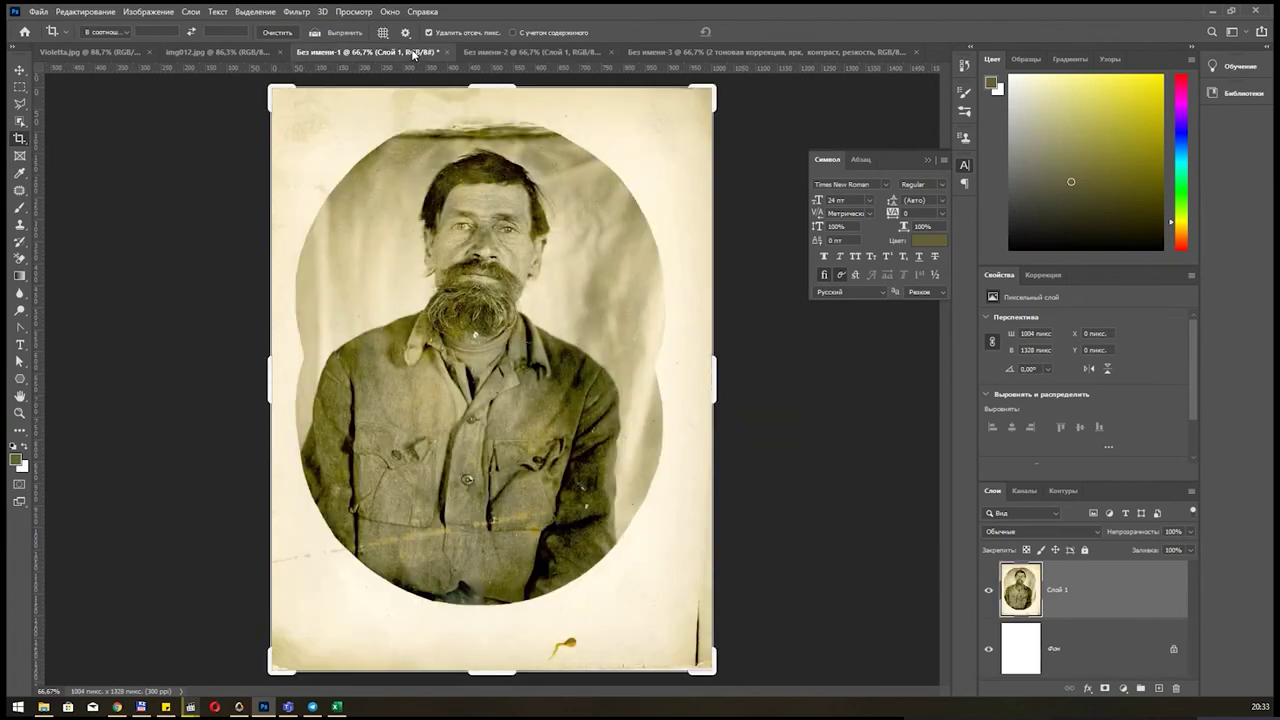
{"action": "left_click", "coordinate": [560, 52]}
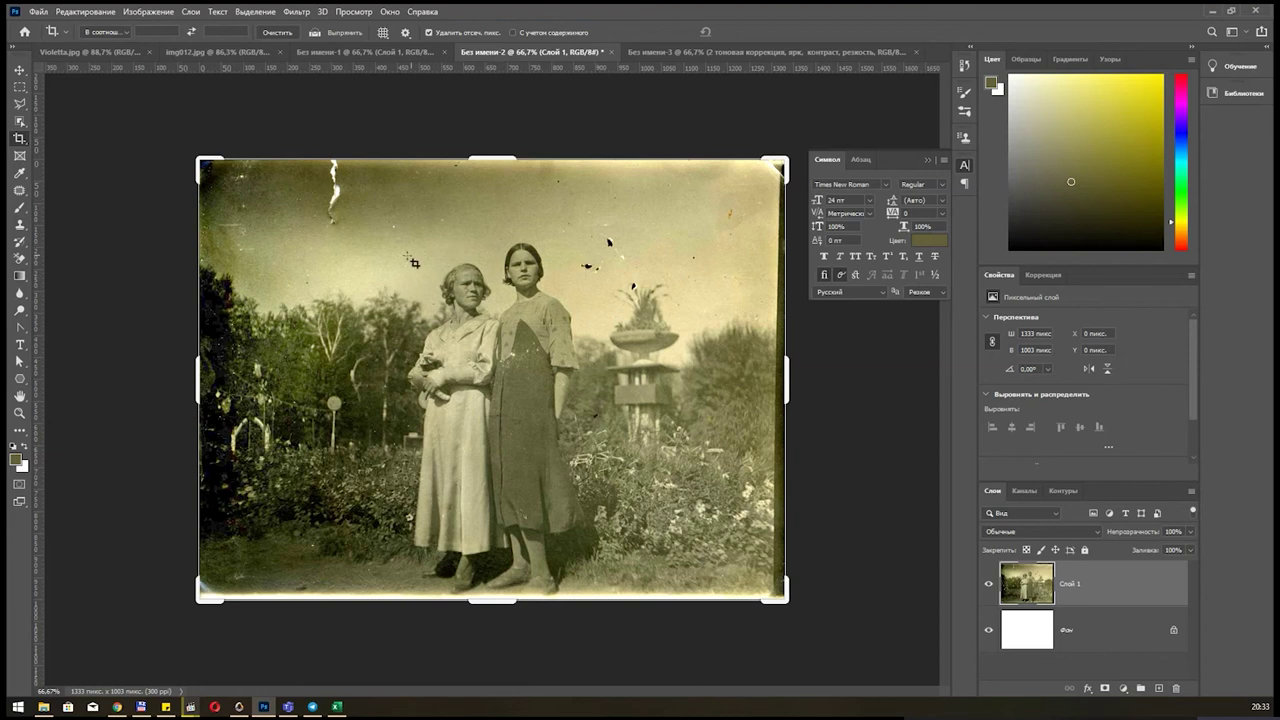
{"action": "left_click", "coordinate": [214, 53]}
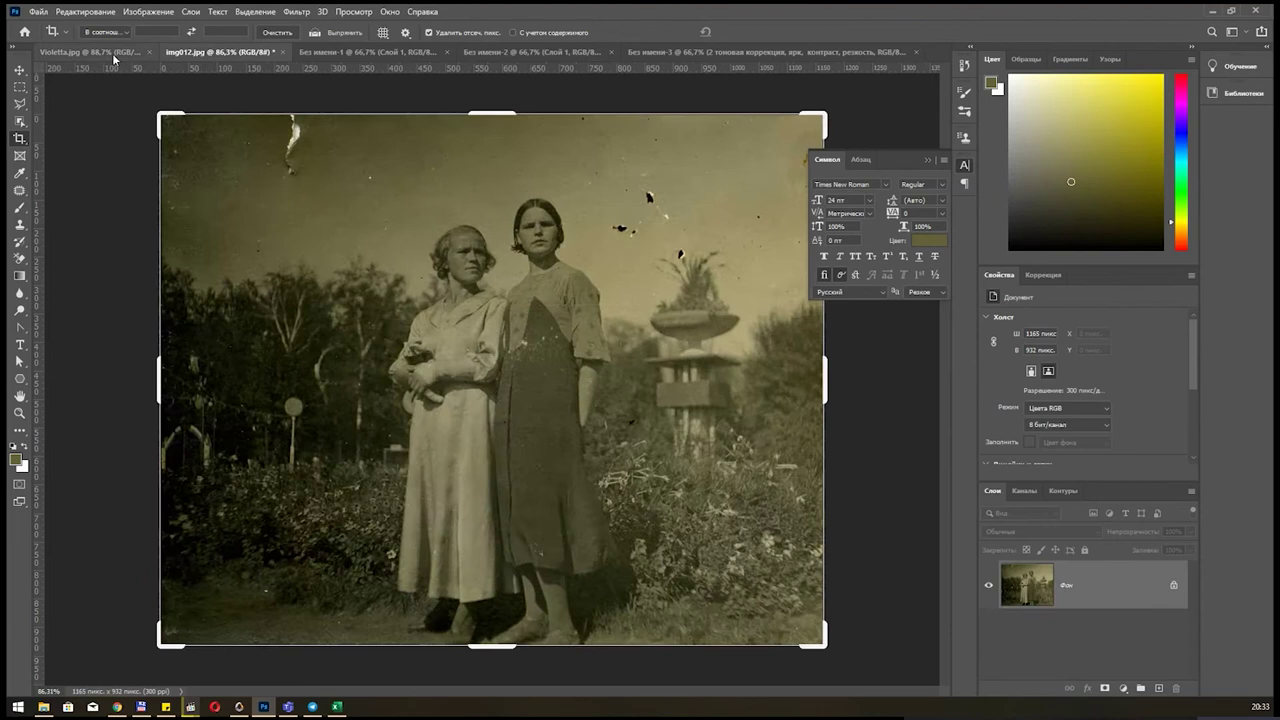
Return to the bearded man's portrait and show the Изображение > Коррекция adjustments.
{"action": "left_click", "coordinate": [130, 55]}
{"action": "left_click", "coordinate": [210, 52]}
{"action": "left_click", "coordinate": [300, 53]}
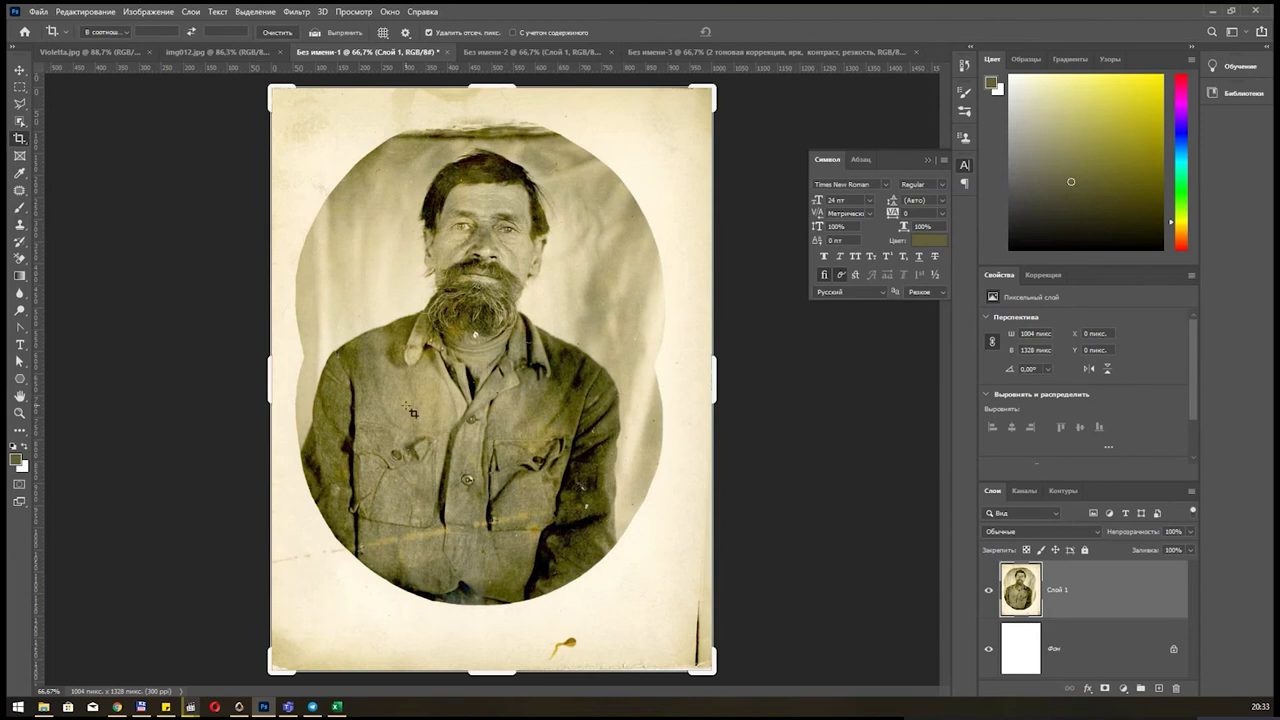
{"action": "left_click", "coordinate": [150, 14]}
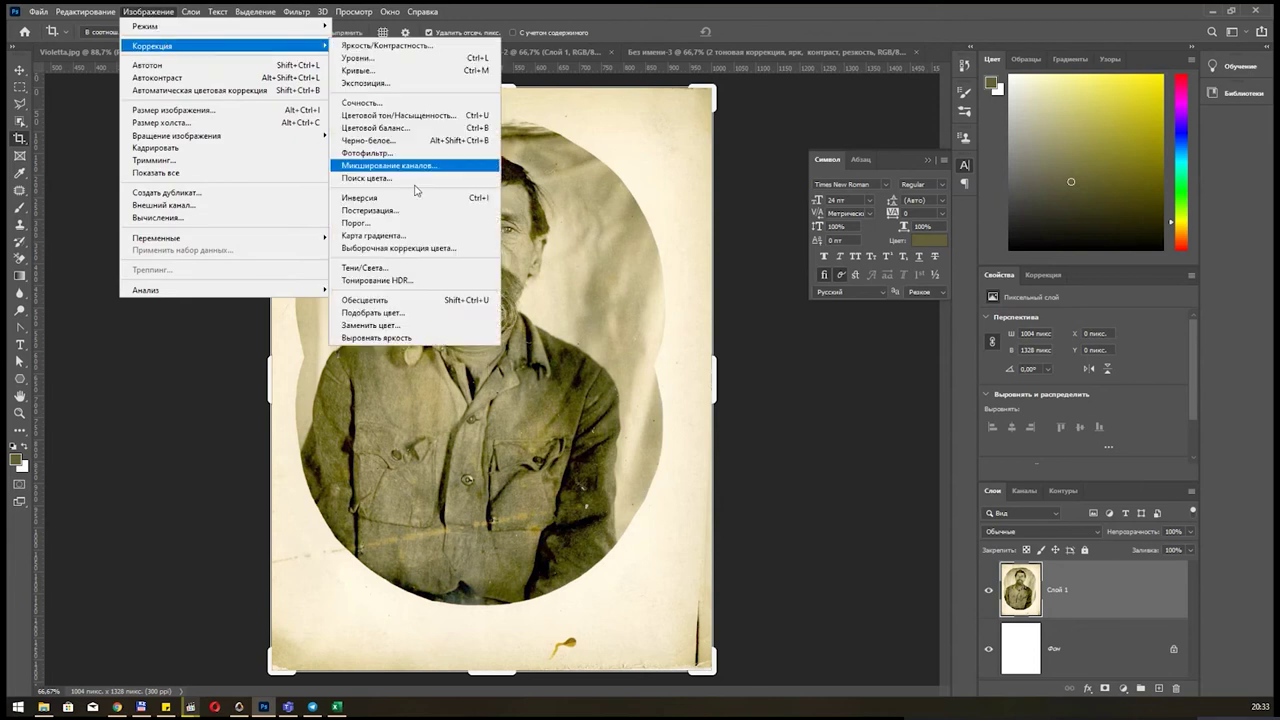
{"action": "mouse_move", "coordinate": [152, 46]}
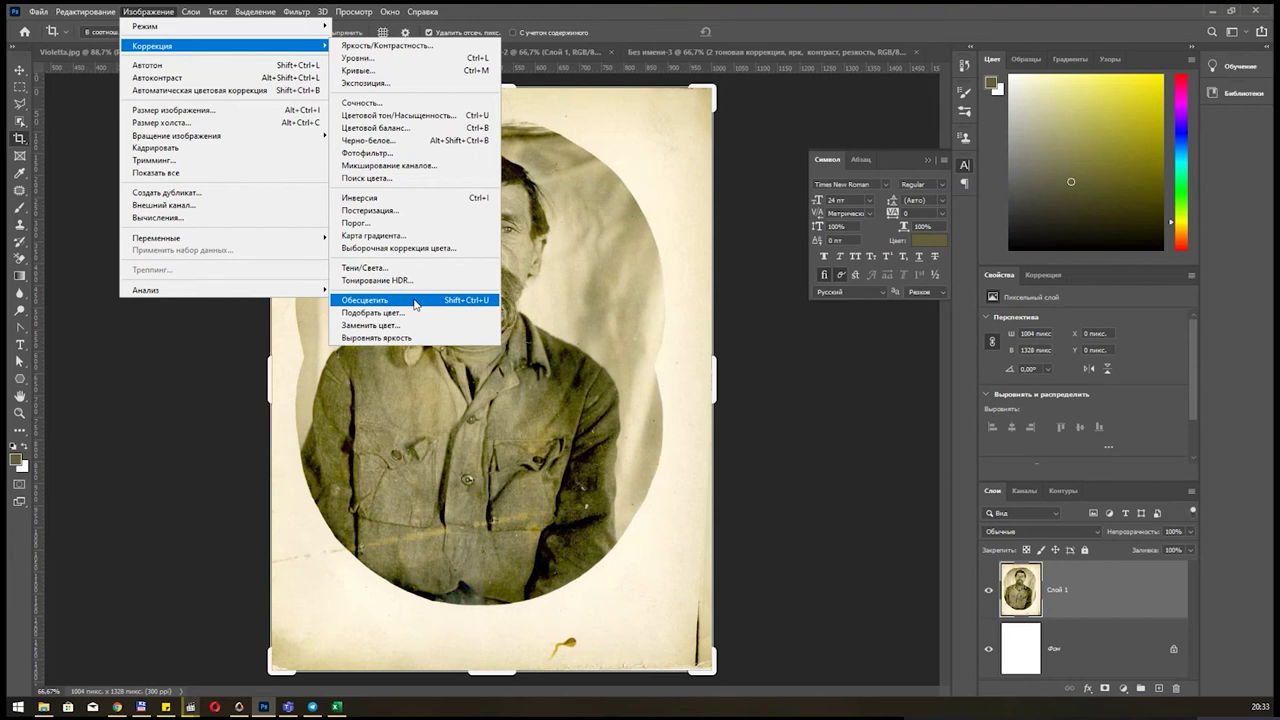
Apply Обесцветить to Без имени-1 and Без имени-2, then view the Без имени-3 notes page.
{"action": "left_click", "coordinate": [415, 301]}
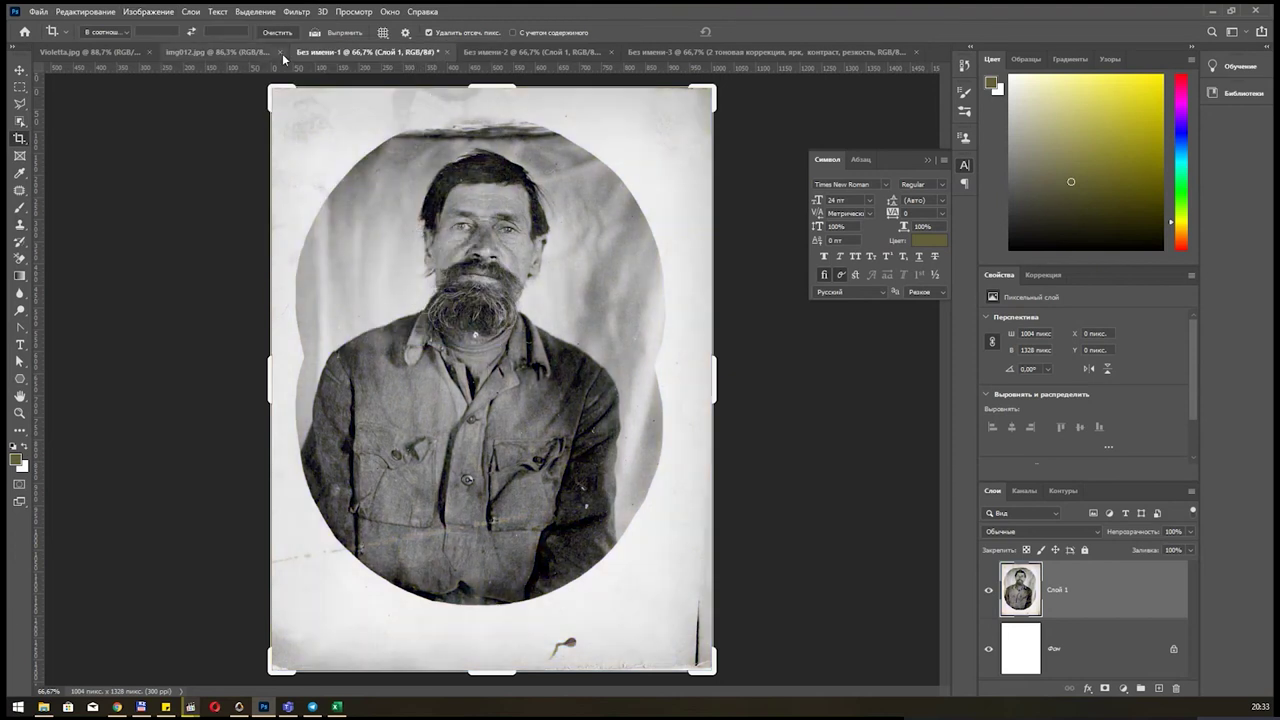
{"action": "left_click", "coordinate": [514, 51]}
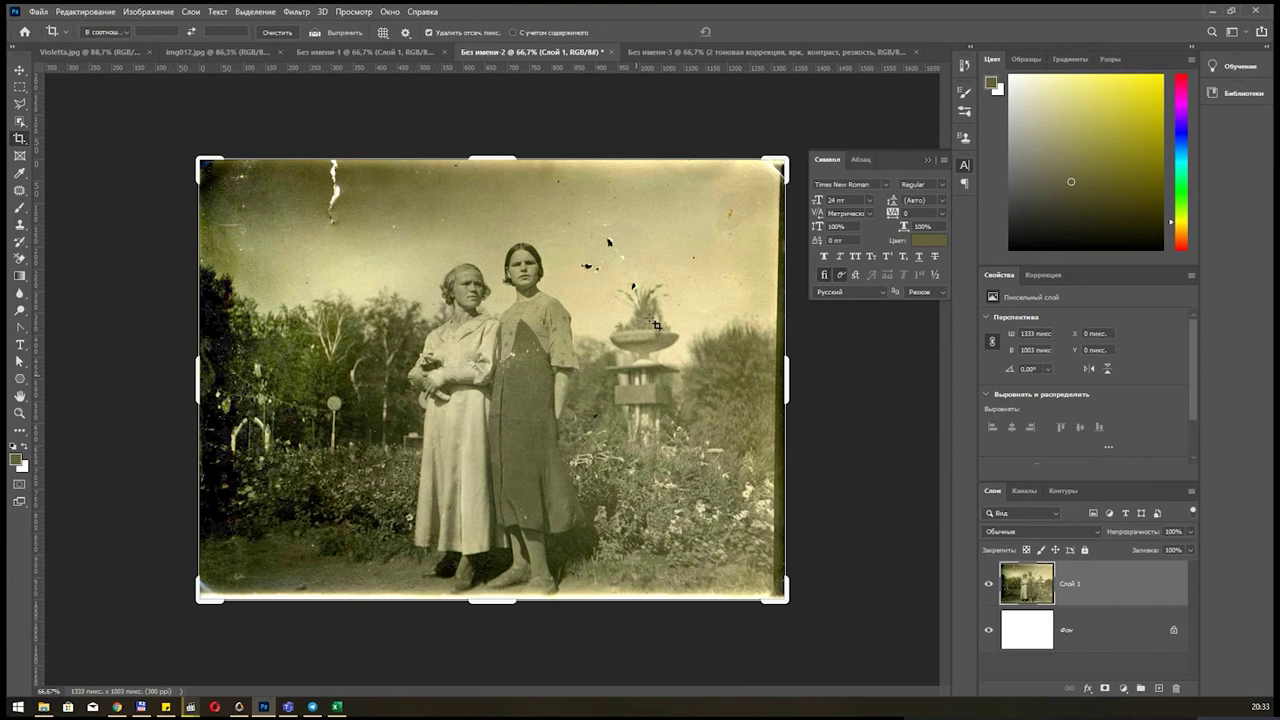
{"action": "left_click", "coordinate": [145, 12]}
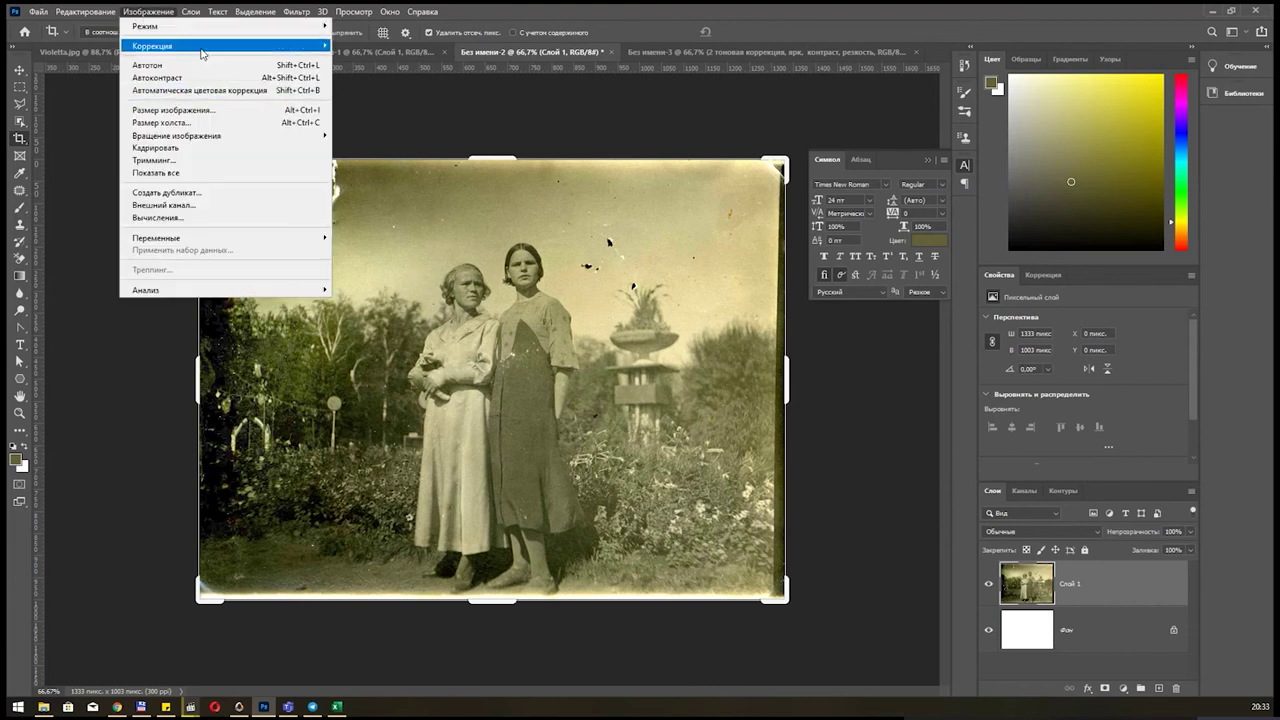
{"action": "mouse_move", "coordinate": [152, 46]}
{"action": "left_click", "coordinate": [395, 300]}
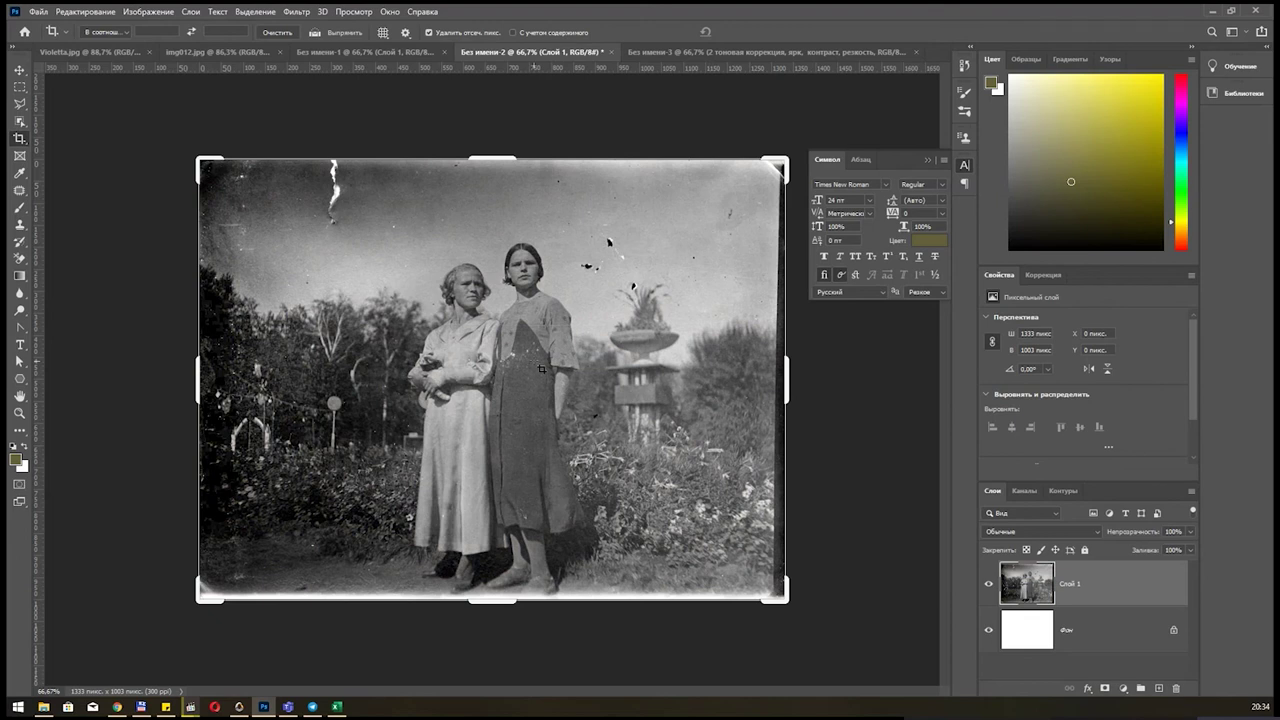
{"action": "scroll", "coordinate": [541, 369], "scroll_direction": "up", "scroll_amount": 1}
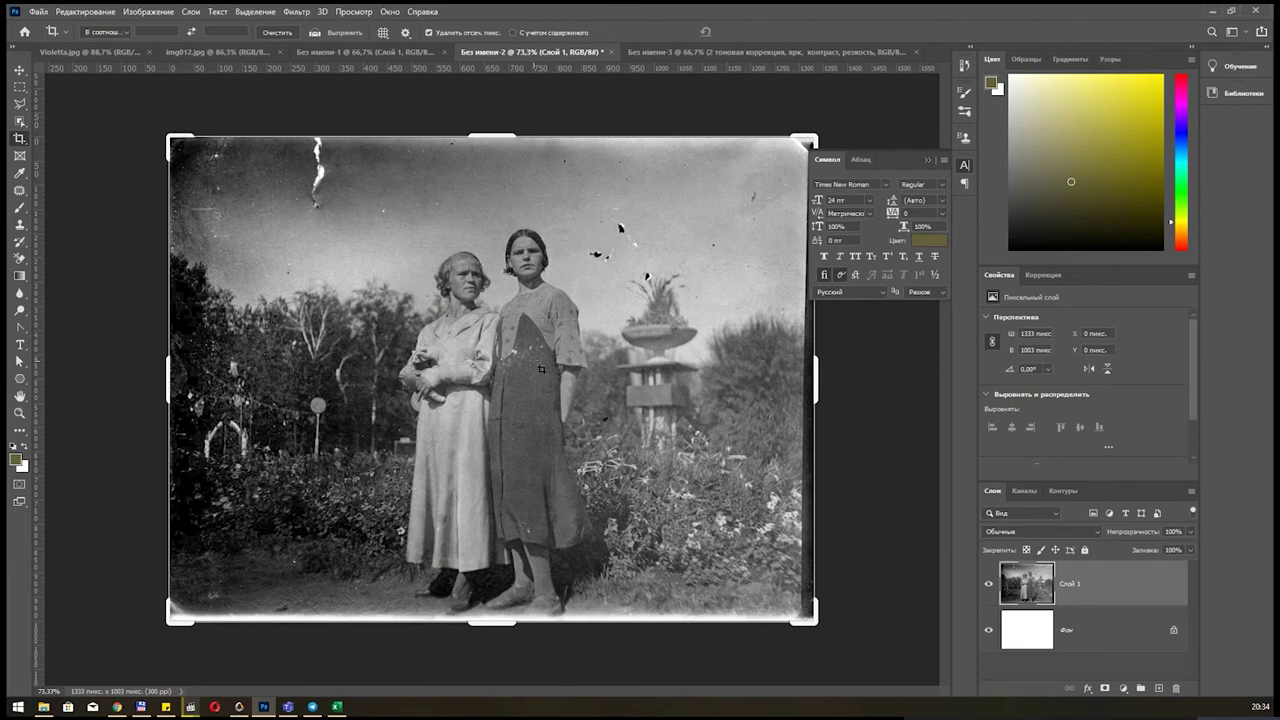
{"action": "left_click", "coordinate": [697, 55]}
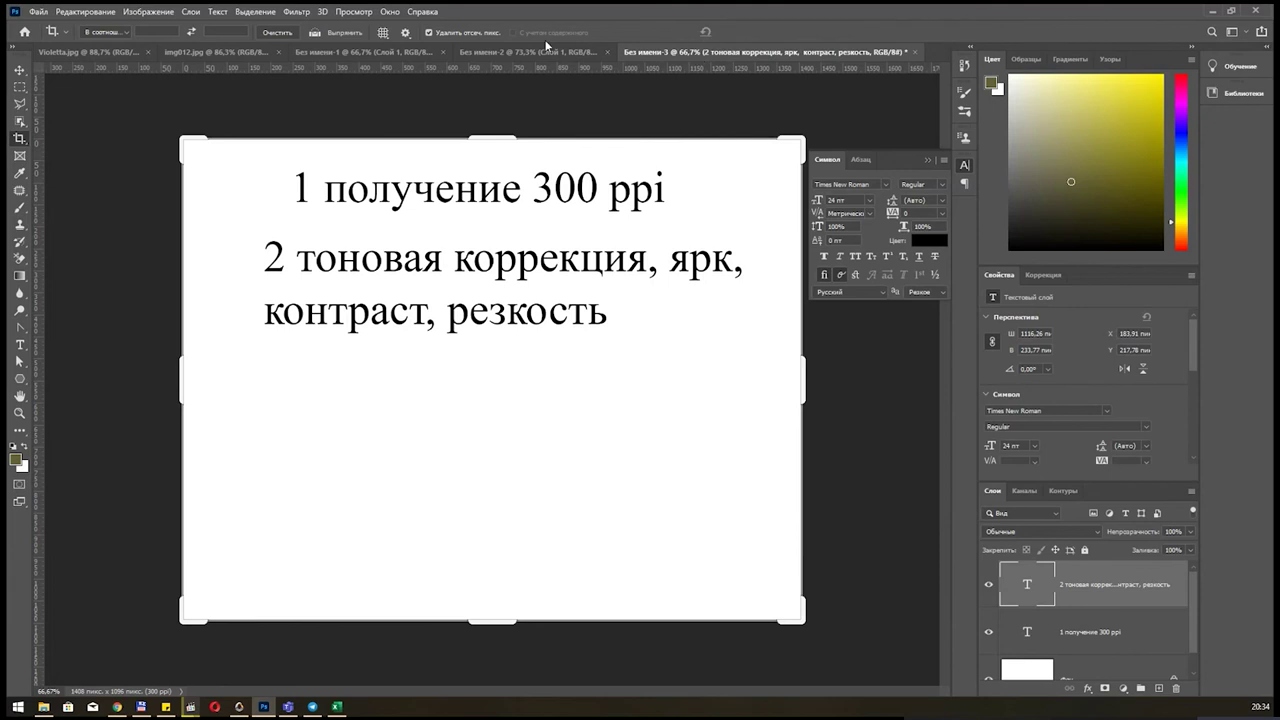
Leave the Без имени-3 notes and return to the greyscale two-women photo in Без имени-2.
{"action": "left_click", "coordinate": [521, 51]}
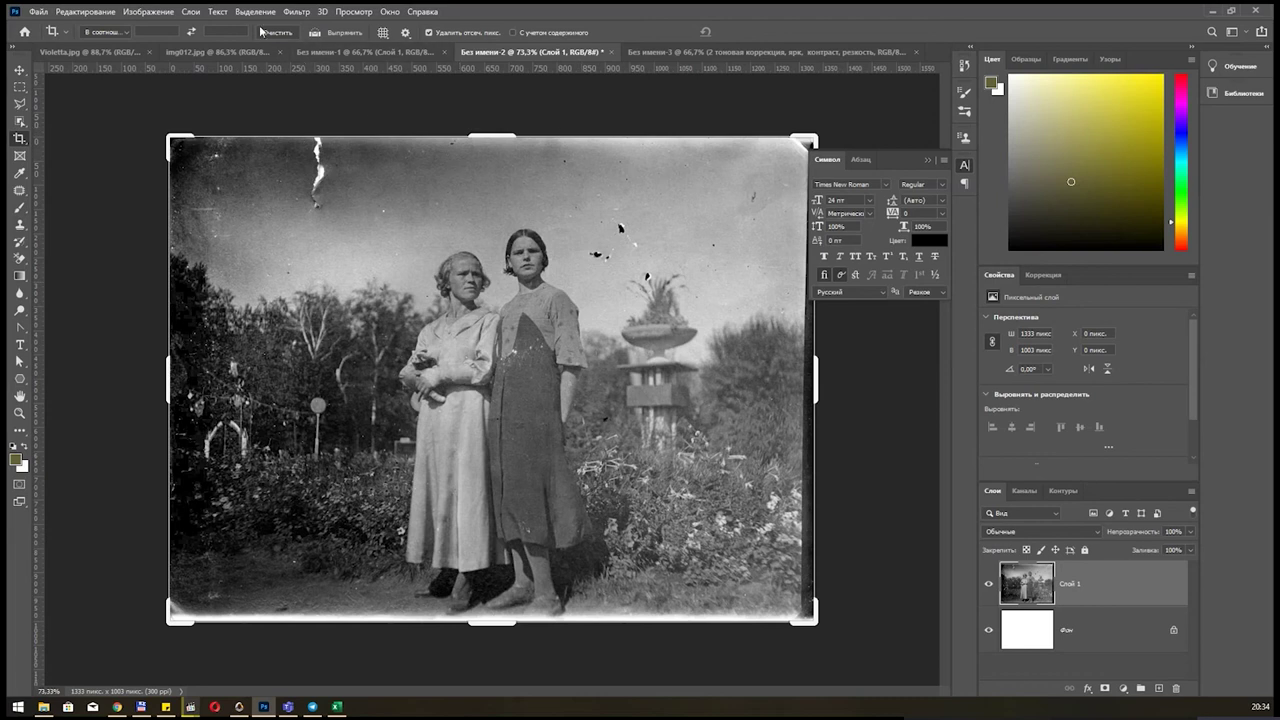
Configure Smart Sharpen at 176% effect, 0.8 px radius and 26% noise reduction.
{"action": "left_click", "coordinate": [286, 12]}
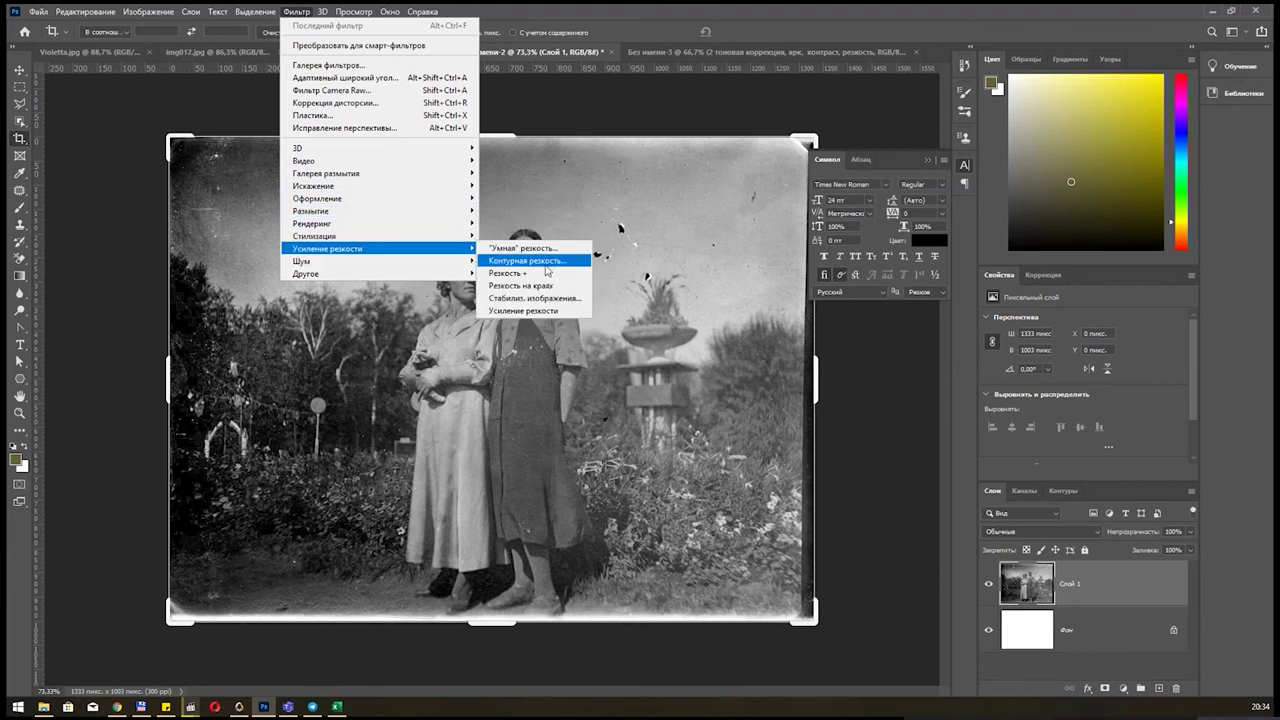
{"action": "mouse_move", "coordinate": [328, 248]}
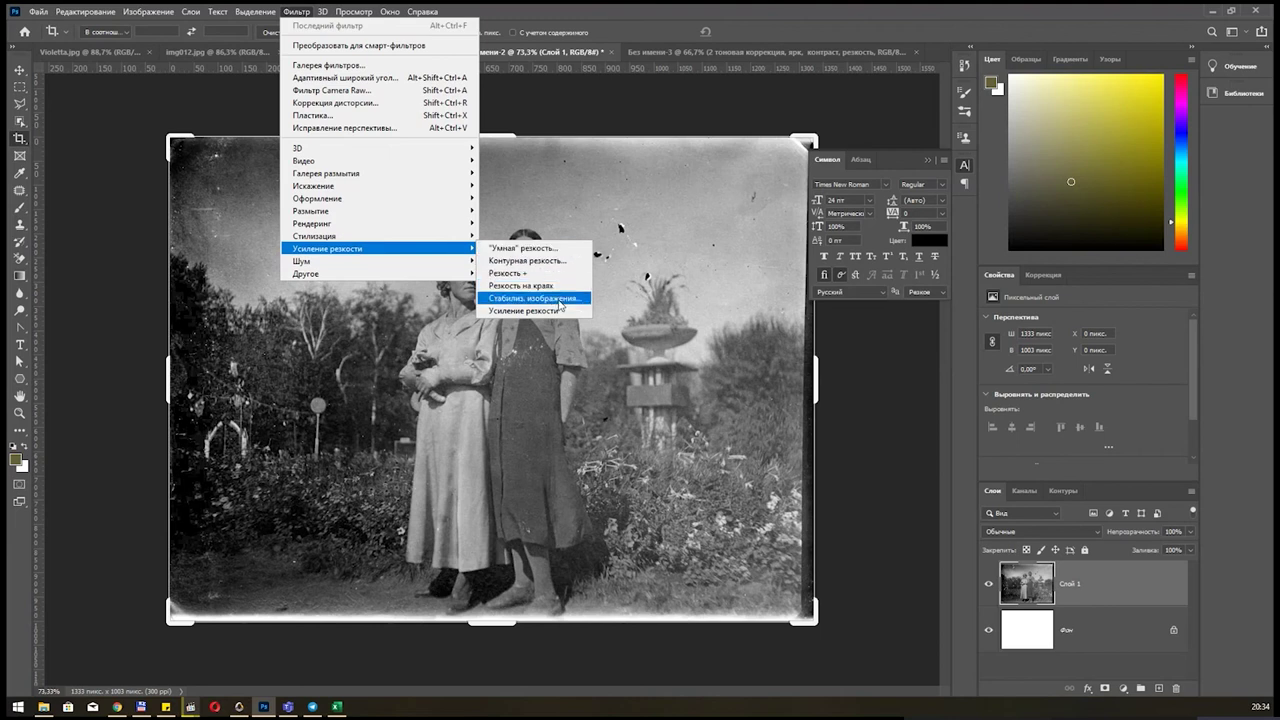
{"action": "left_click", "coordinate": [559, 247]}
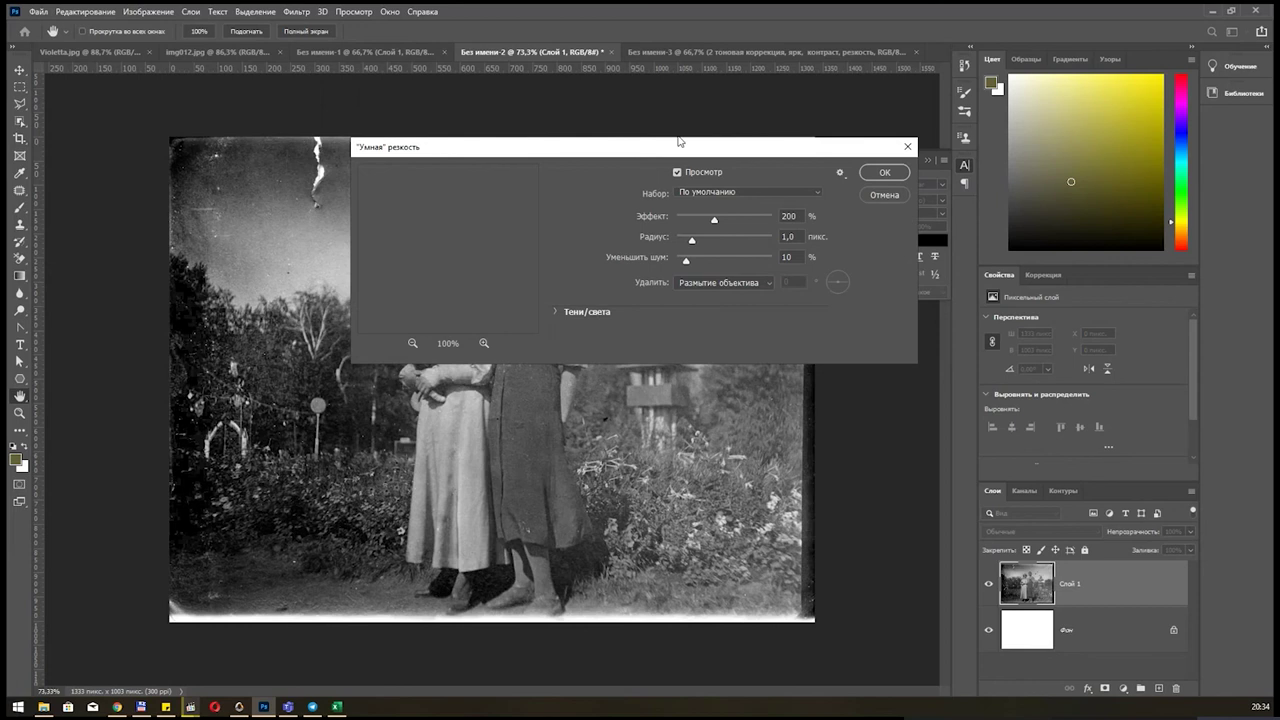
{"action": "left_click_drag", "start_coordinate": [662, 147], "coordinate": [1028, 234]}
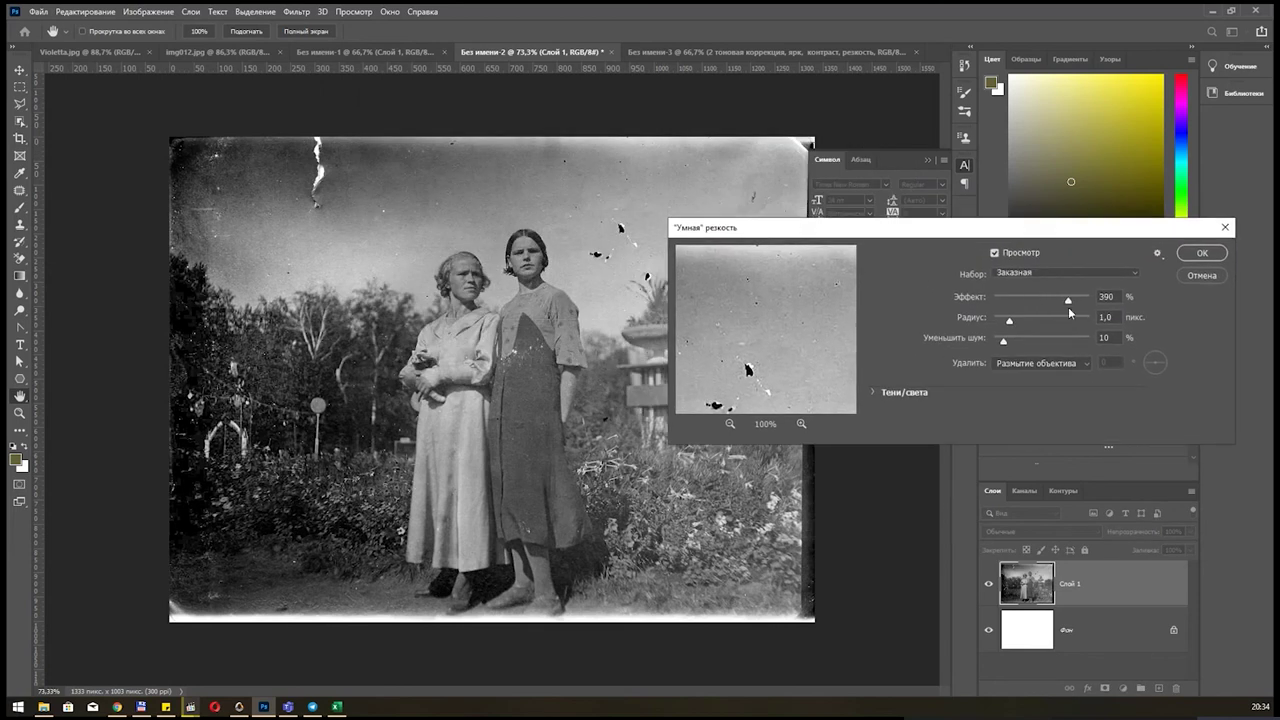
{"action": "mouse_move", "coordinate": [1069, 301]}
{"action": "left_mouse_down"}
{"action": "mouse_move", "coordinate": [993, 309]}
{"action": "mouse_move", "coordinate": [1038, 306]}
{"action": "mouse_move", "coordinate": [1066, 322]}
{"action": "left_mouse_up"}
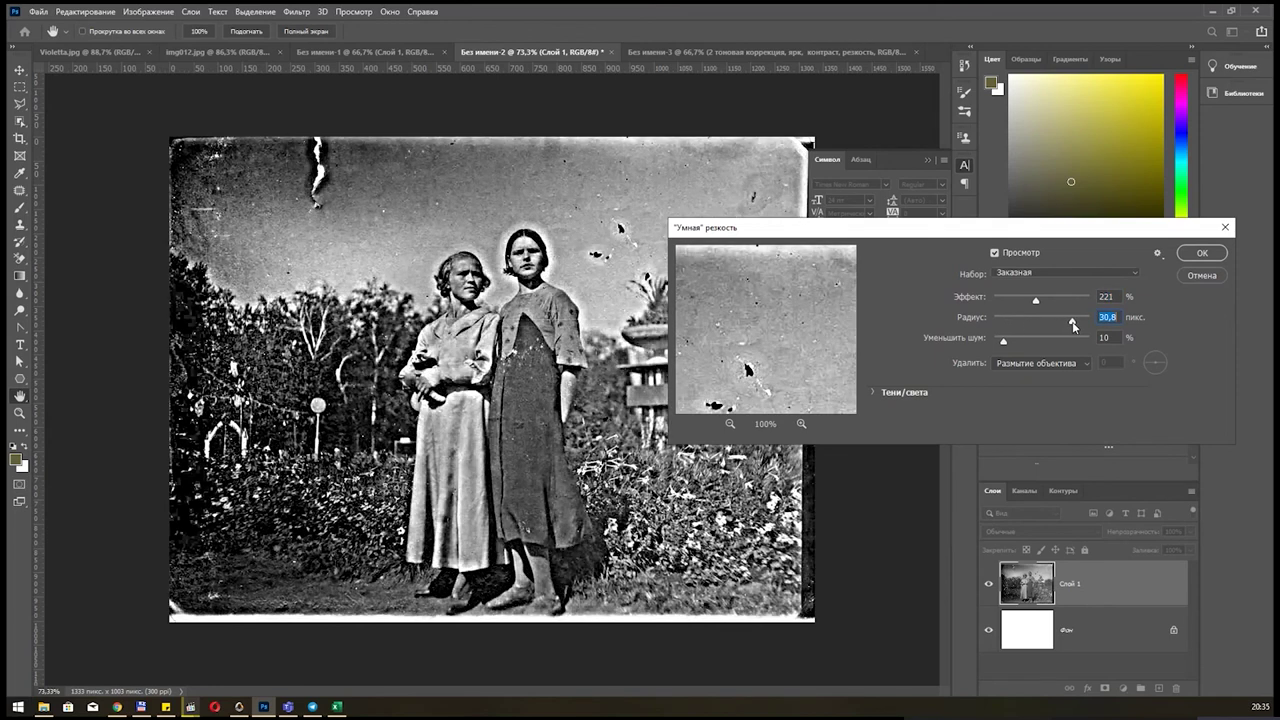
{"action": "left_click_drag", "start_coordinate": [1066, 322], "coordinate": [1006, 323]}
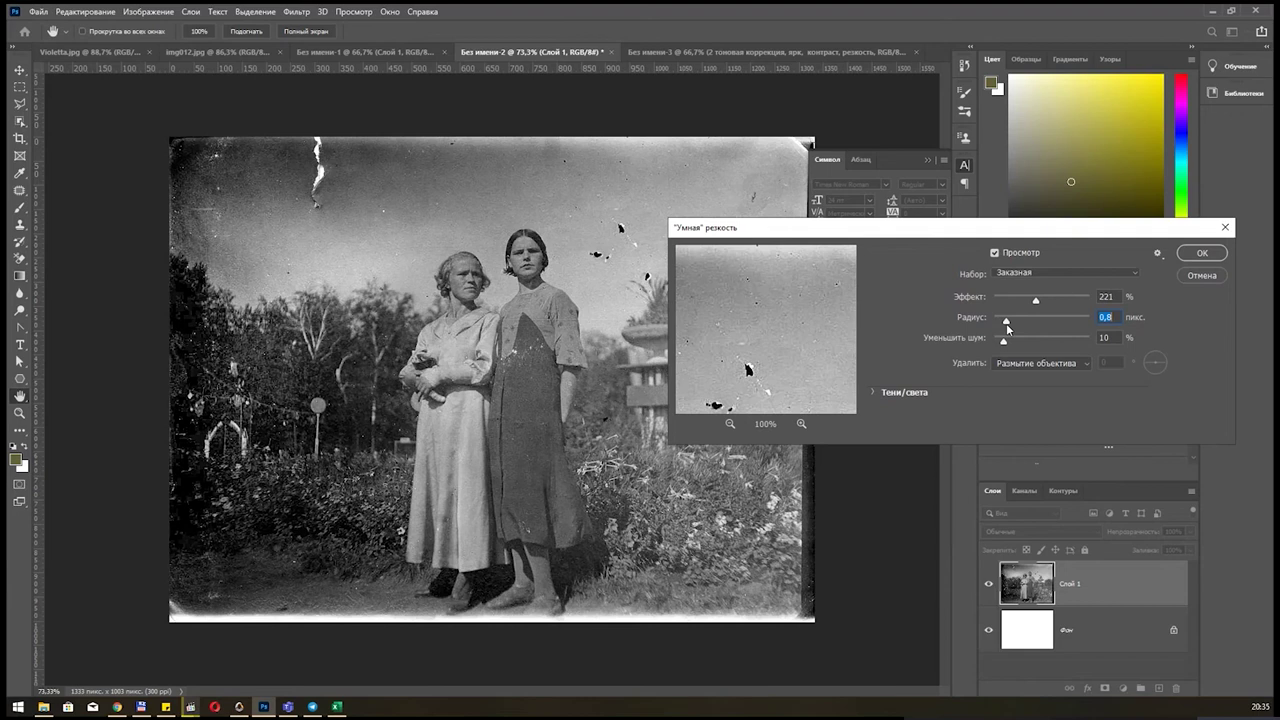
{"action": "left_click_drag", "start_coordinate": [1035, 299], "coordinate": [1027, 300]}
{"action": "mouse_move", "coordinate": [1008, 344]}
{"action": "left_mouse_down"}
{"action": "mouse_move", "coordinate": [1058, 344]}
{"action": "mouse_move", "coordinate": [1019, 344]}
{"action": "left_mouse_up"}
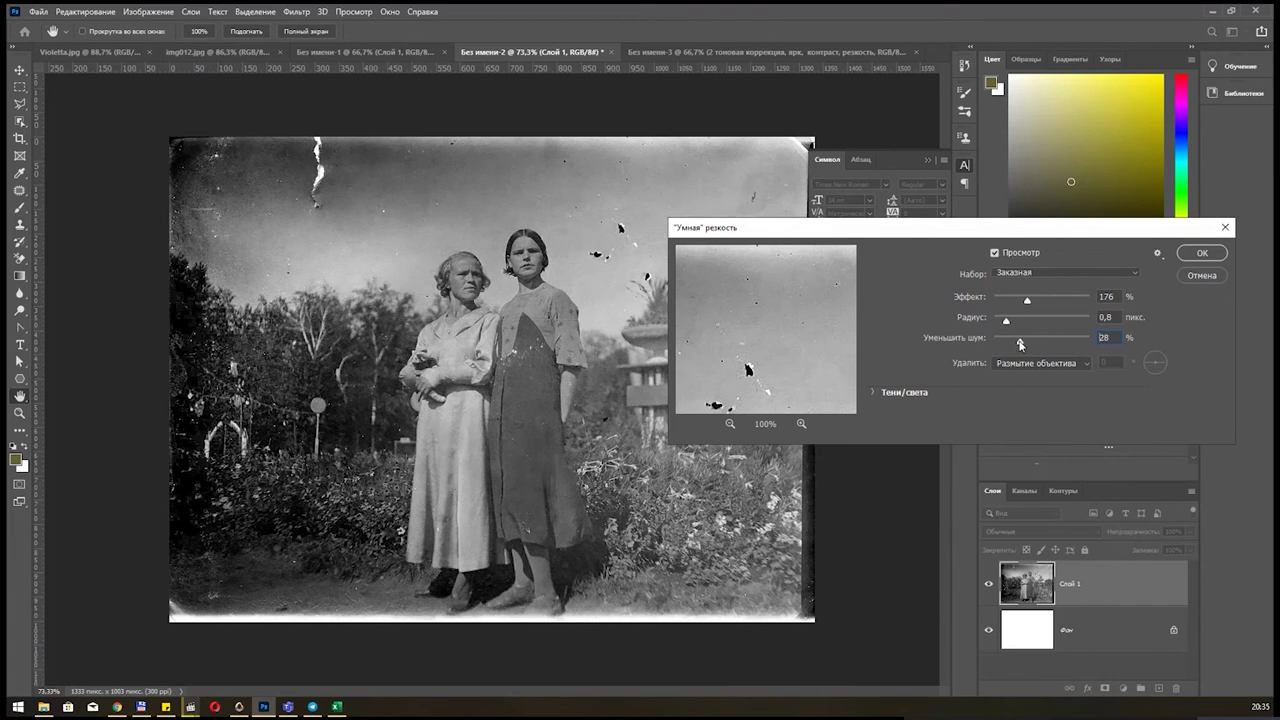
Confirm the sharpening, then trial a larger-radius Gaussian Blur on the whole photo and undo it.
{"action": "left_click", "coordinate": [1204, 256]}
{"action": "key", "text": "c"}
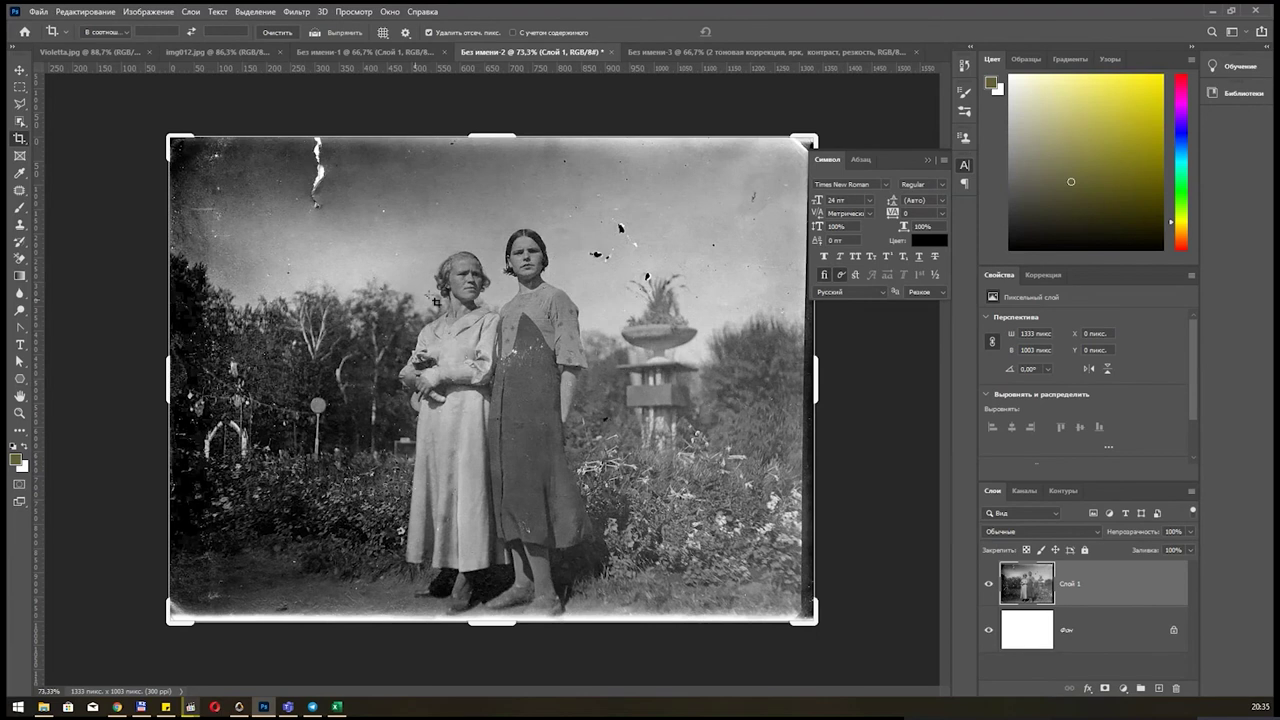
{"action": "left_click", "coordinate": [303, 12]}
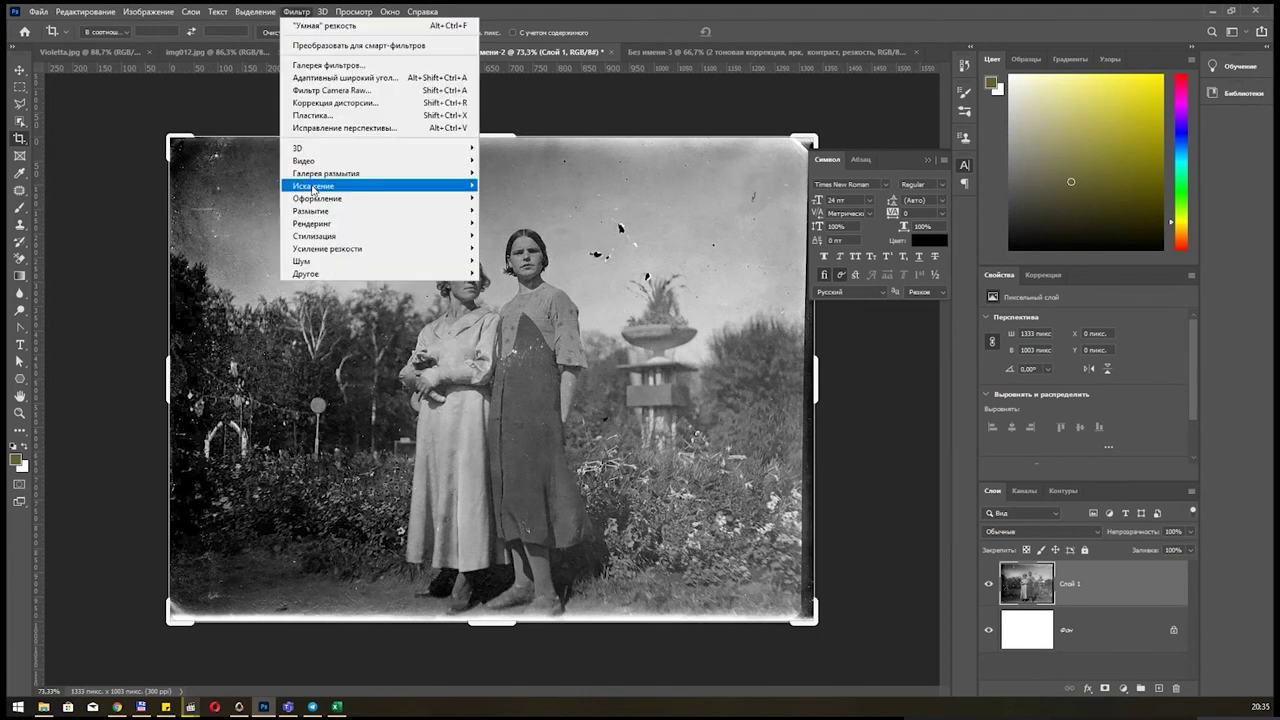
{"action": "mouse_move", "coordinate": [311, 211]}
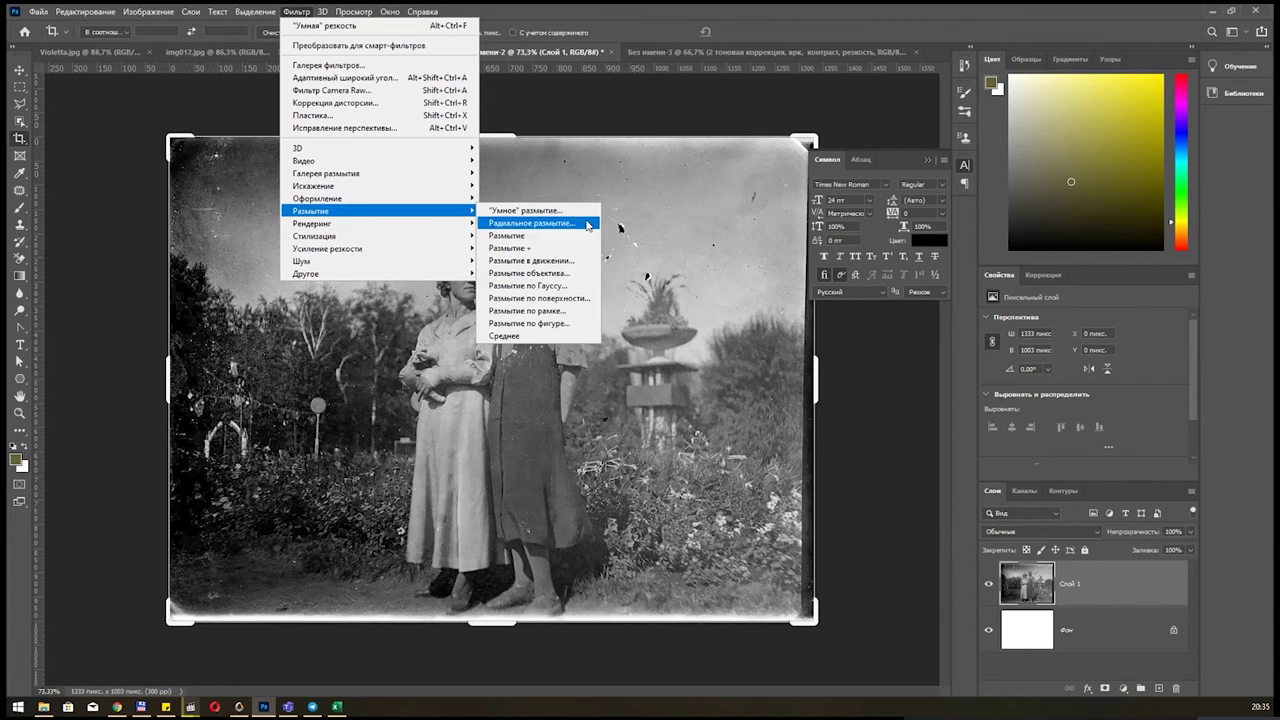
{"action": "left_click", "coordinate": [565, 286]}
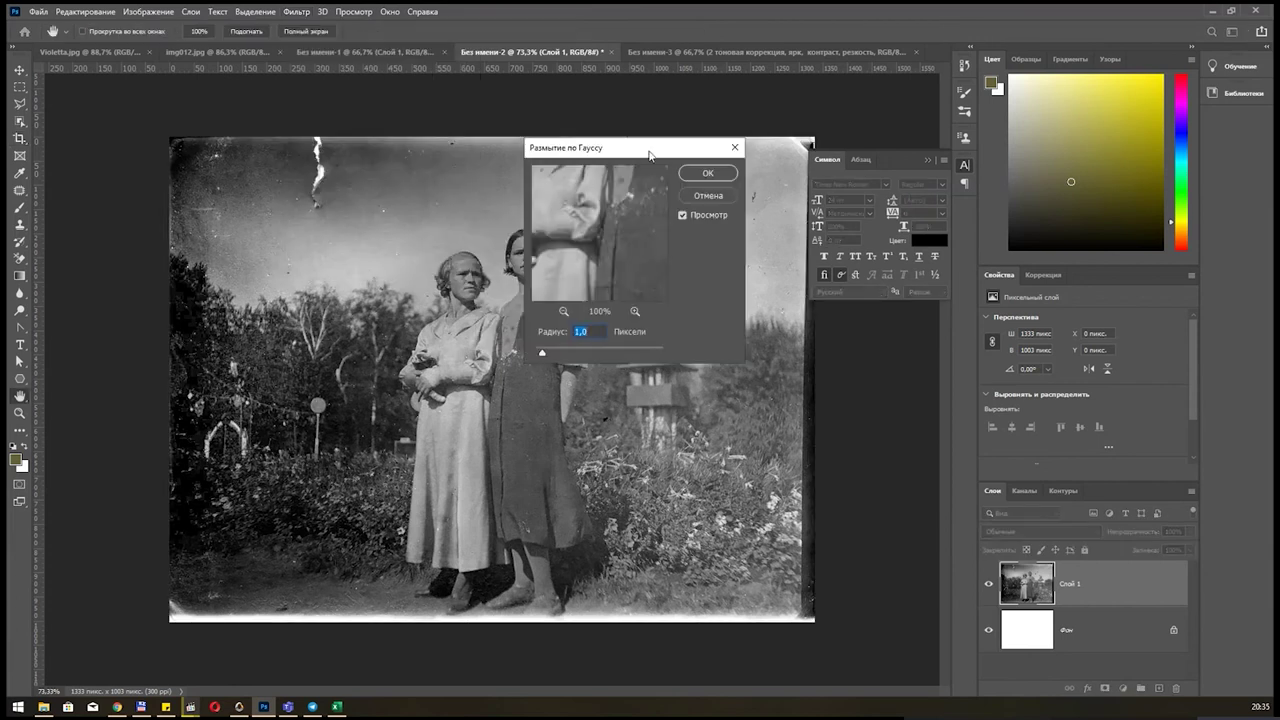
{"action": "left_click_drag", "start_coordinate": [630, 147], "coordinate": [1020, 288]}
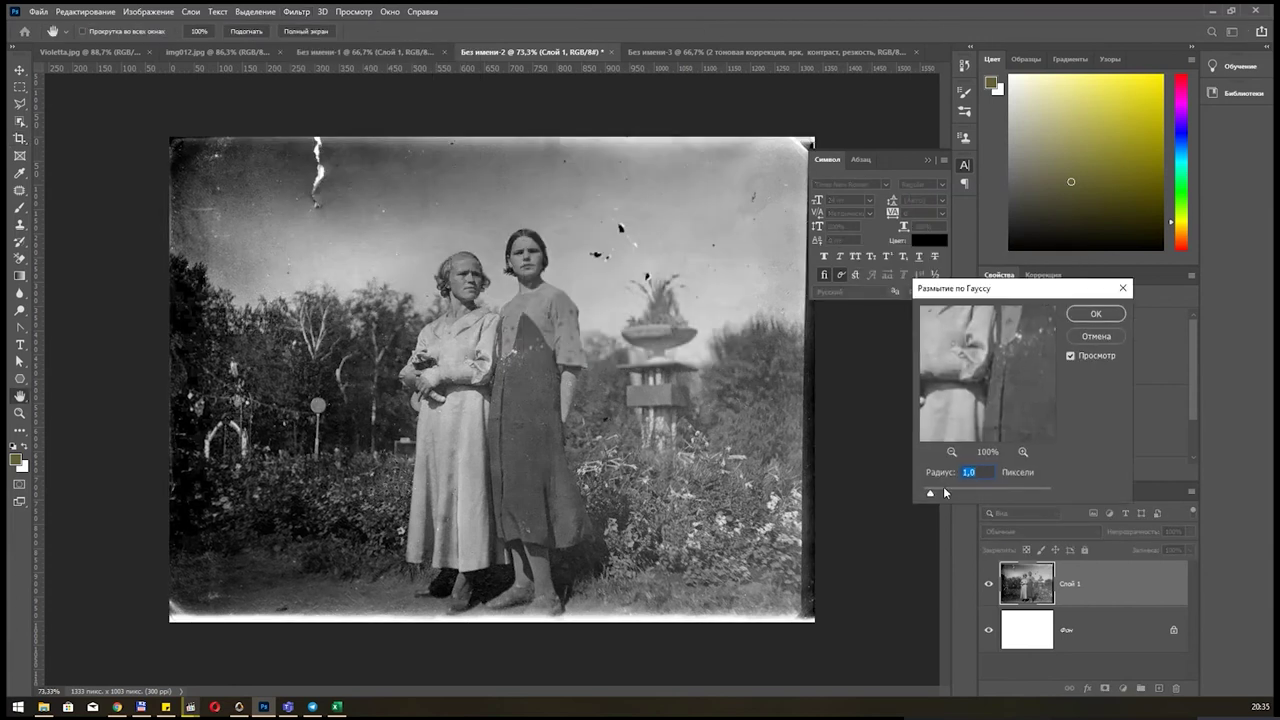
{"action": "mouse_move", "coordinate": [930, 493]}
{"action": "left_mouse_down"}
{"action": "mouse_move", "coordinate": [998, 493]}
{"action": "mouse_move", "coordinate": [958, 496]}
{"action": "left_mouse_up"}
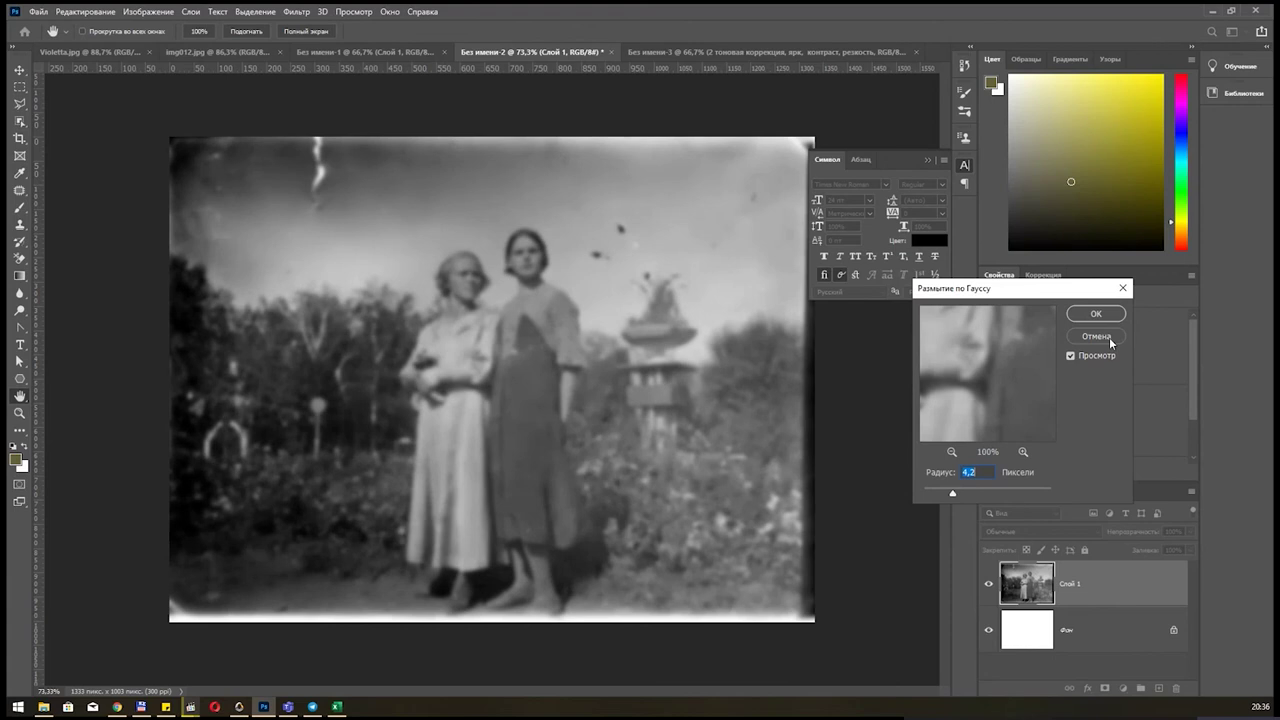
{"action": "key", "text": "Return"}
{"action": "key", "text": "c"}
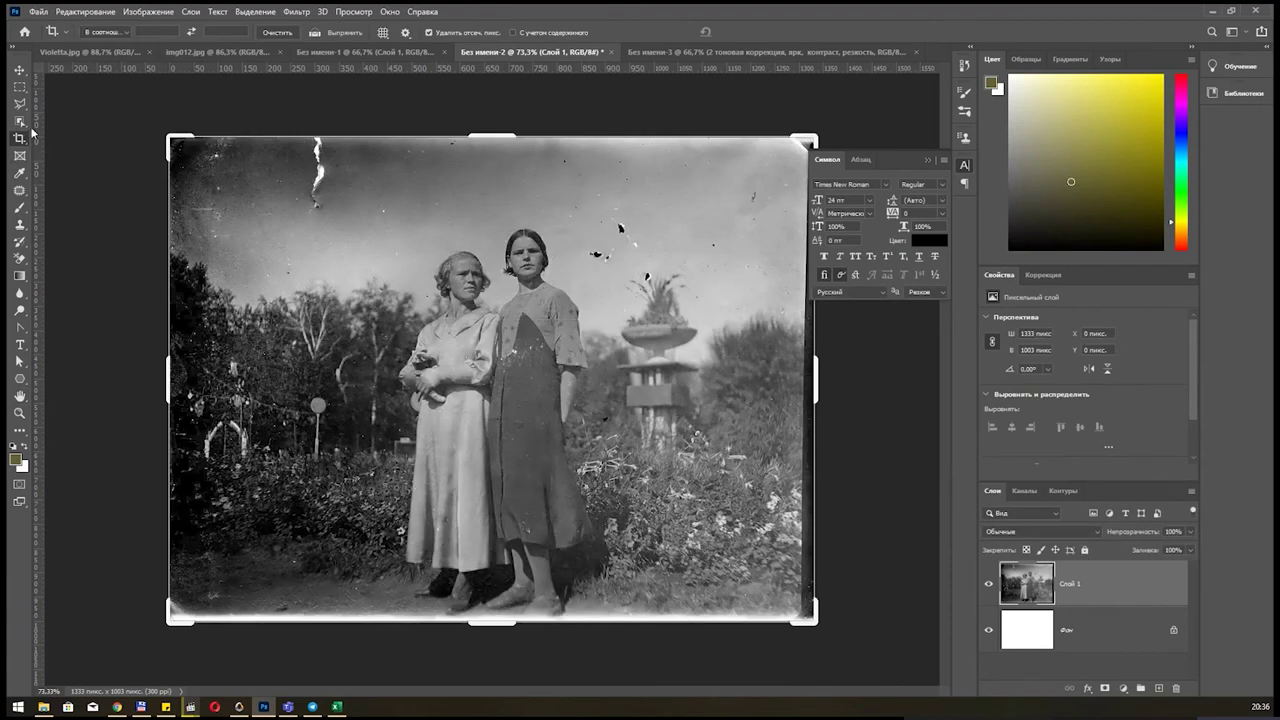
Copy an elliptical selection around both women's heads onto a new layer.
{"action": "right_click", "coordinate": [20, 87]}
{"action": "left_click", "coordinate": [80, 101]}
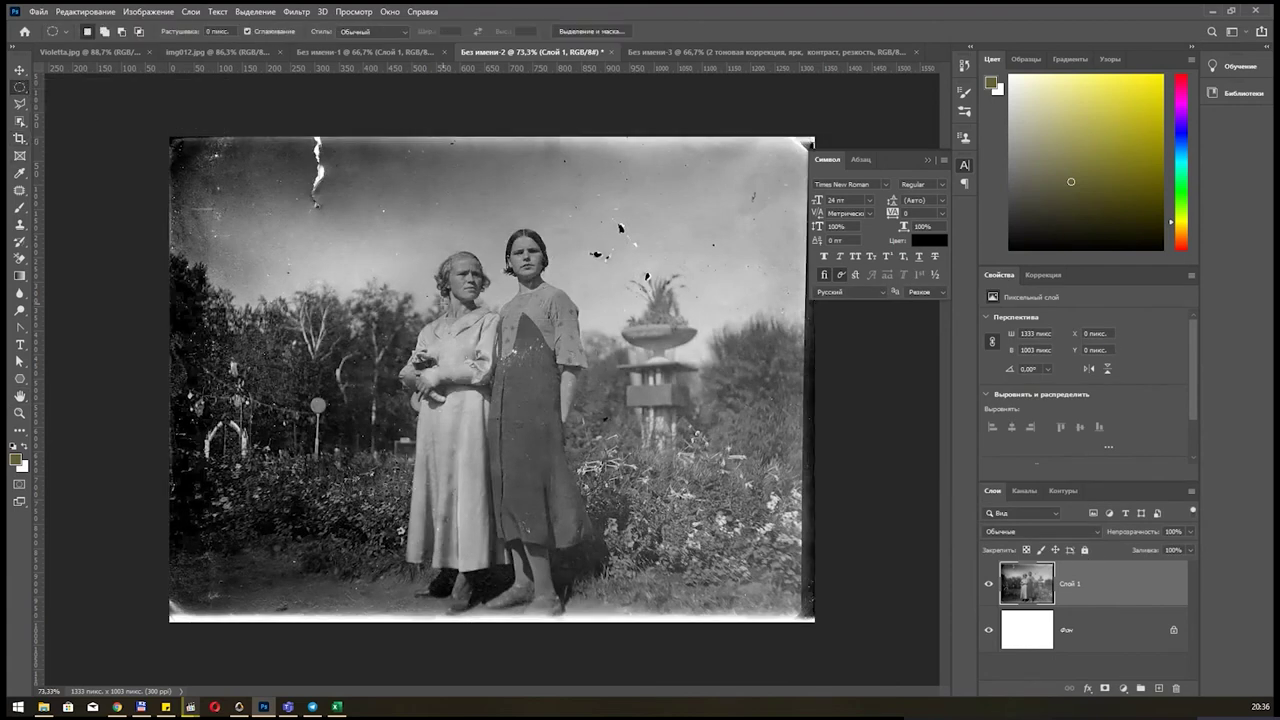
{"action": "left_click_drag", "start_coordinate": [418, 255], "coordinate": [569, 406]}
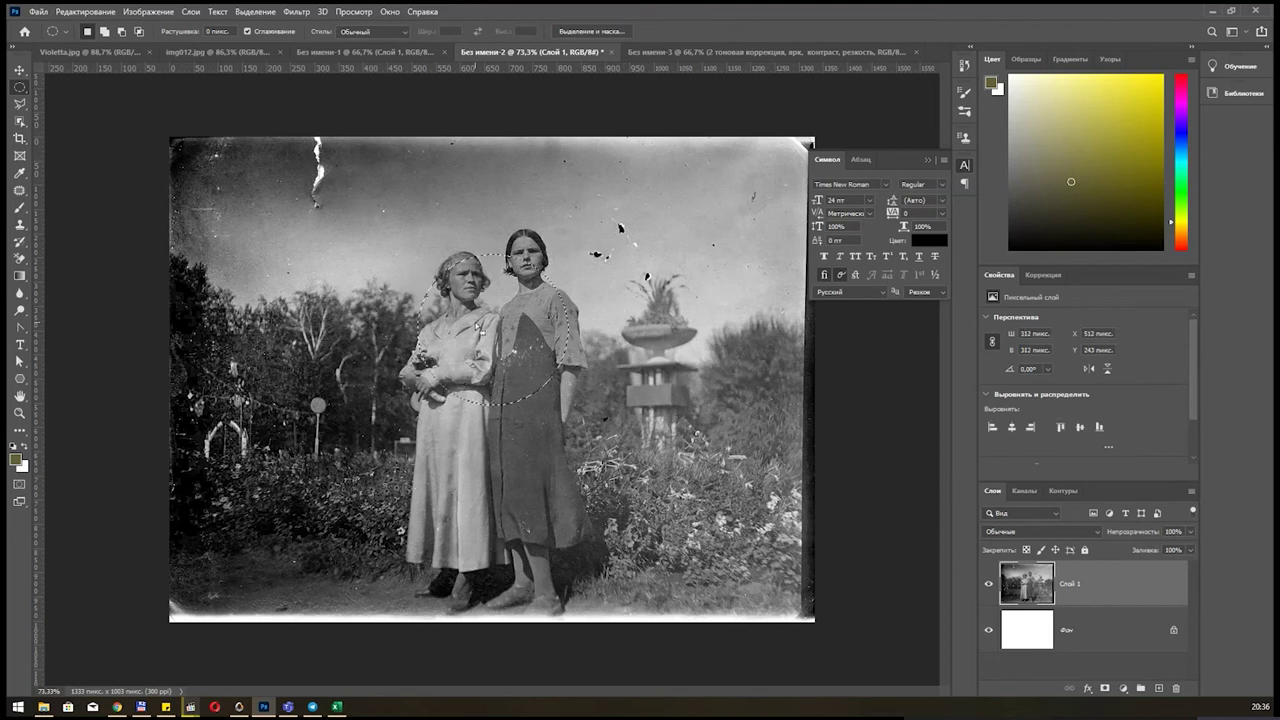
{"action": "key", "text": "ctrl+j"}
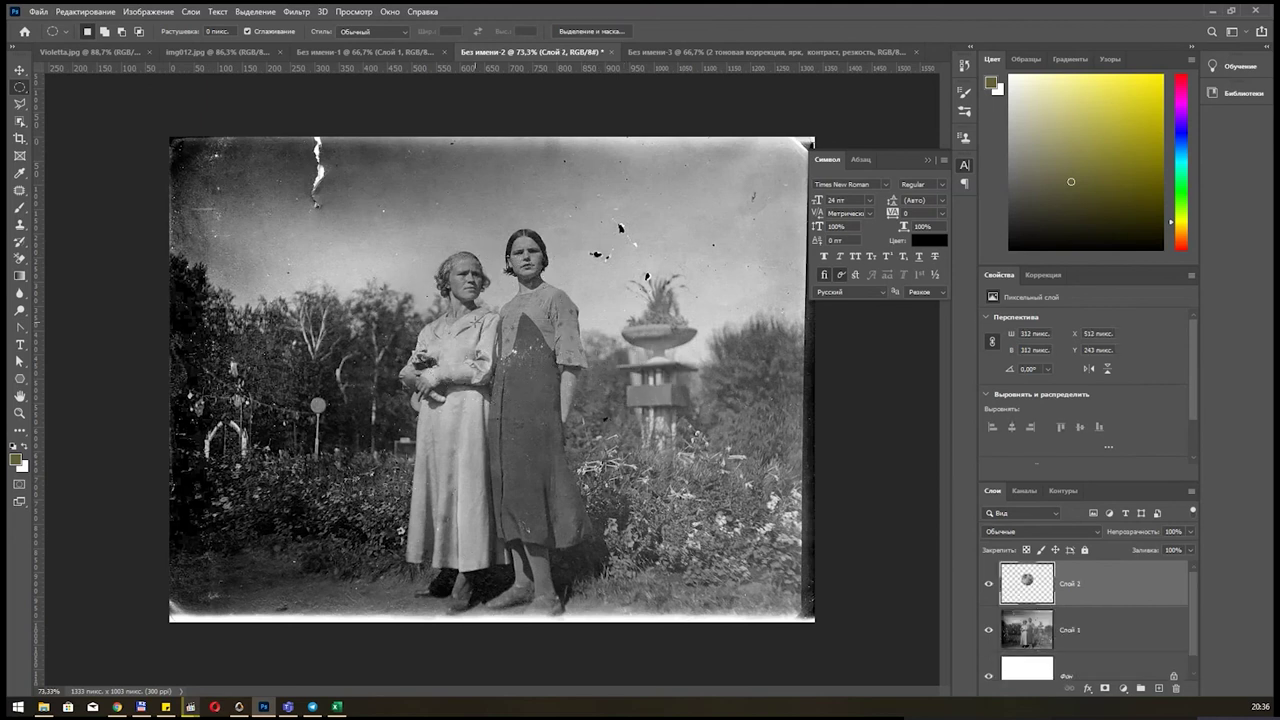
Blur the copied circle layer with a 4.1 px Gaussian Blur.
{"action": "left_click", "coordinate": [290, 14]}
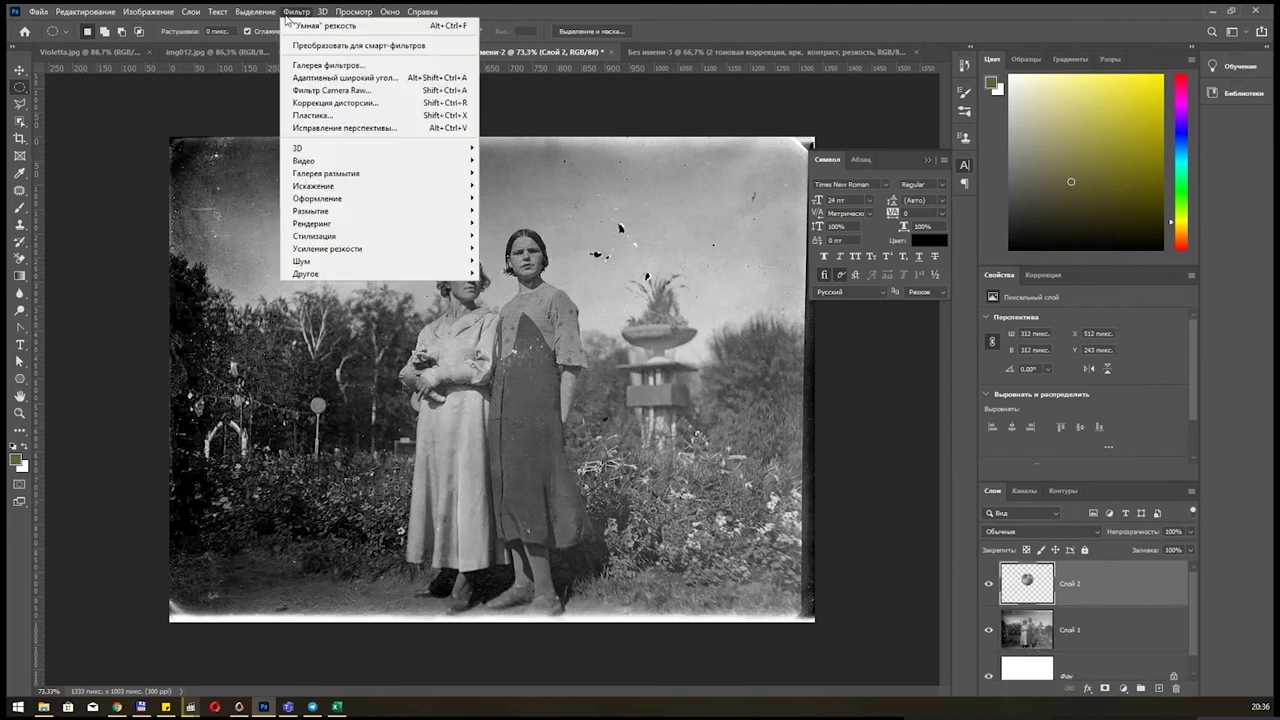
{"action": "mouse_move", "coordinate": [311, 211]}
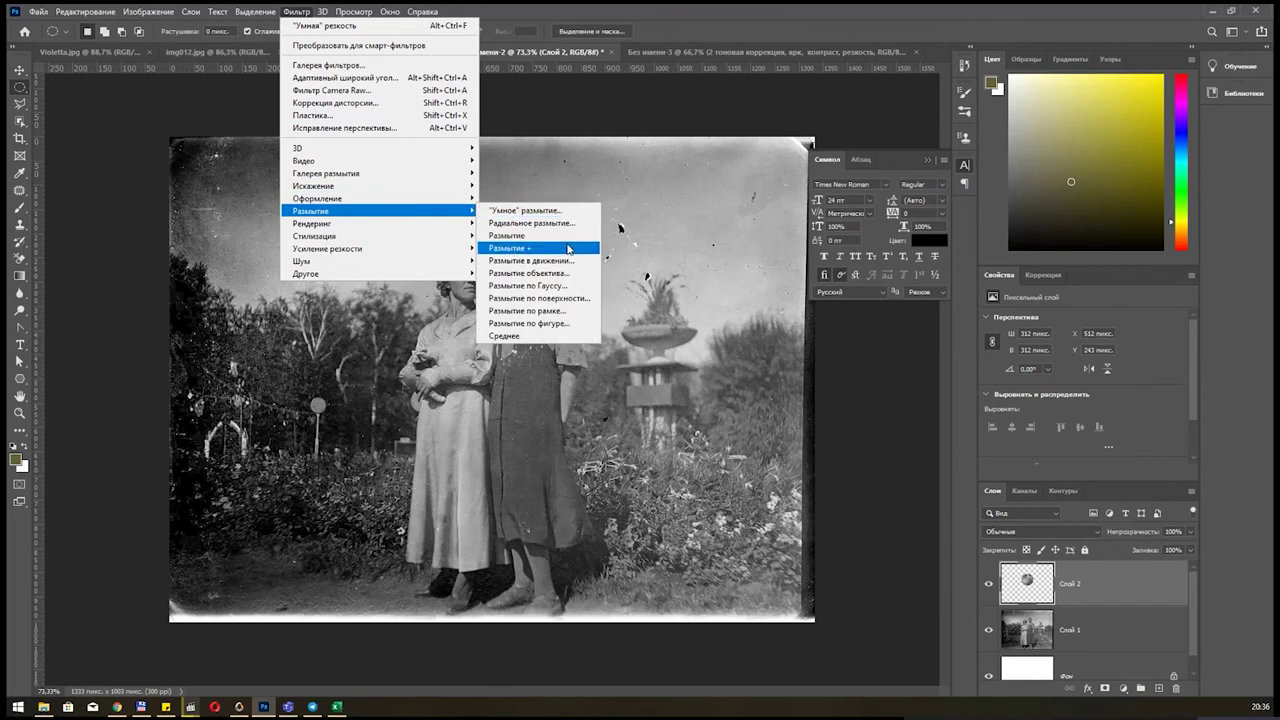
{"action": "left_click", "coordinate": [572, 285]}
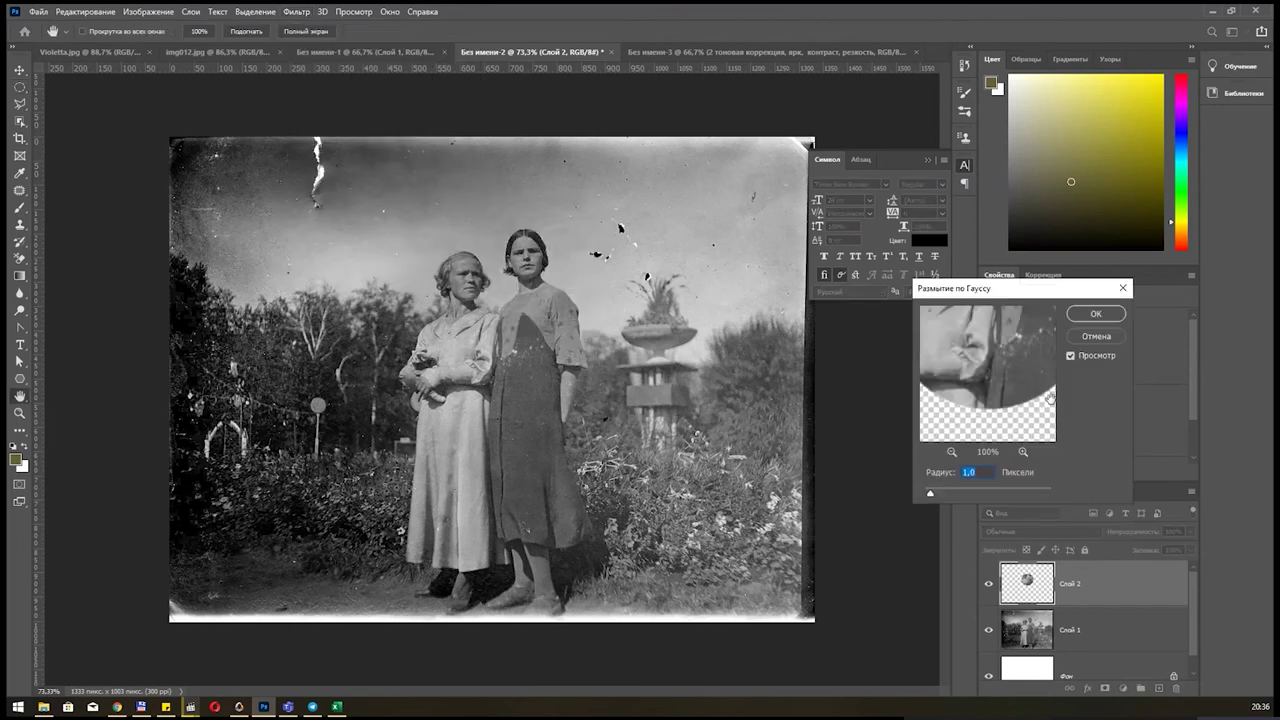
{"action": "mouse_move", "coordinate": [930, 493]}
{"action": "left_mouse_down"}
{"action": "mouse_move", "coordinate": [979, 493]}
{"action": "mouse_move", "coordinate": [953, 497]}
{"action": "left_mouse_up"}
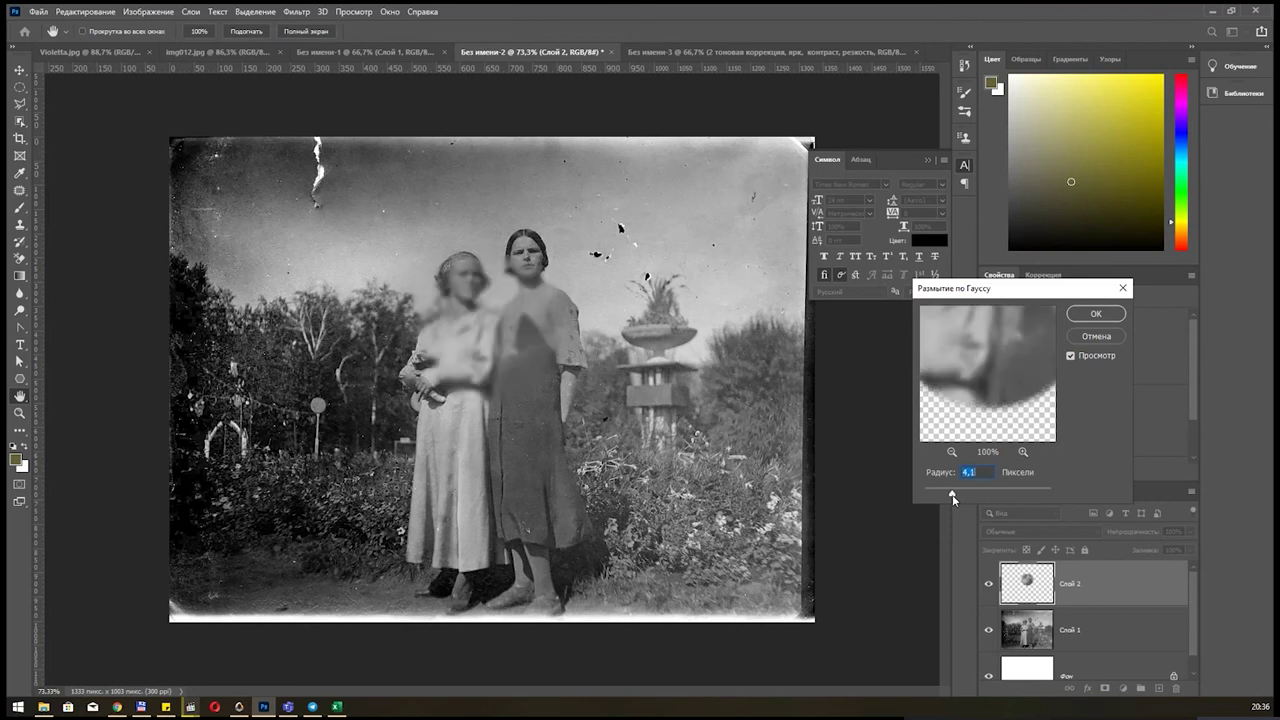
{"action": "left_click", "coordinate": [1095, 314]}
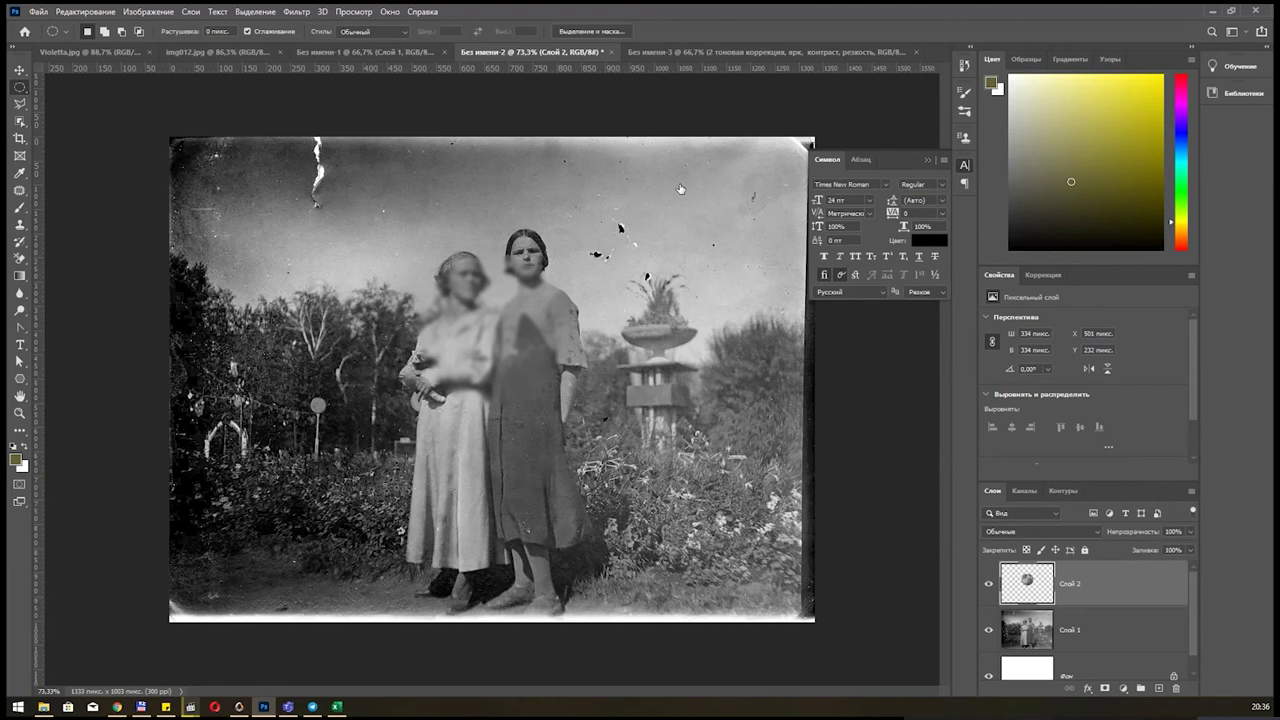
Confirm the circle layer's effects, nudge it with the Move tool, then delete Слой 2.
{"action": "key", "text": "h"}
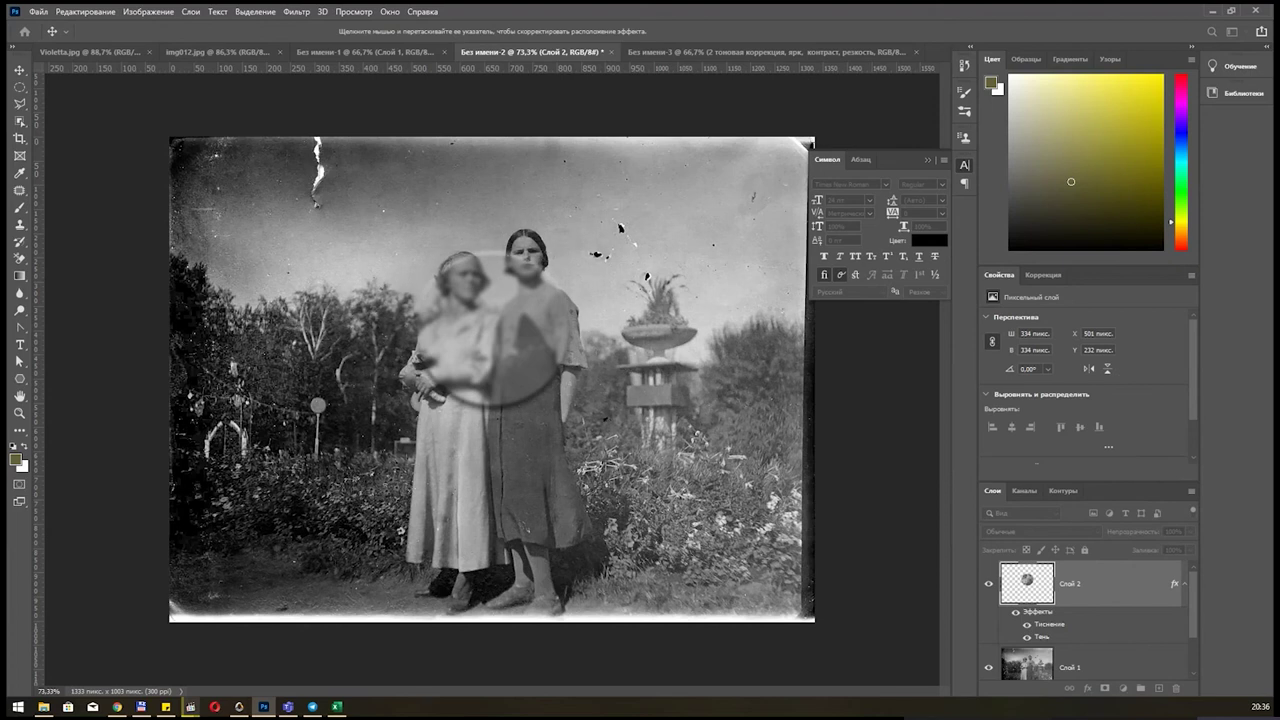
{"action": "key", "text": "Return"}
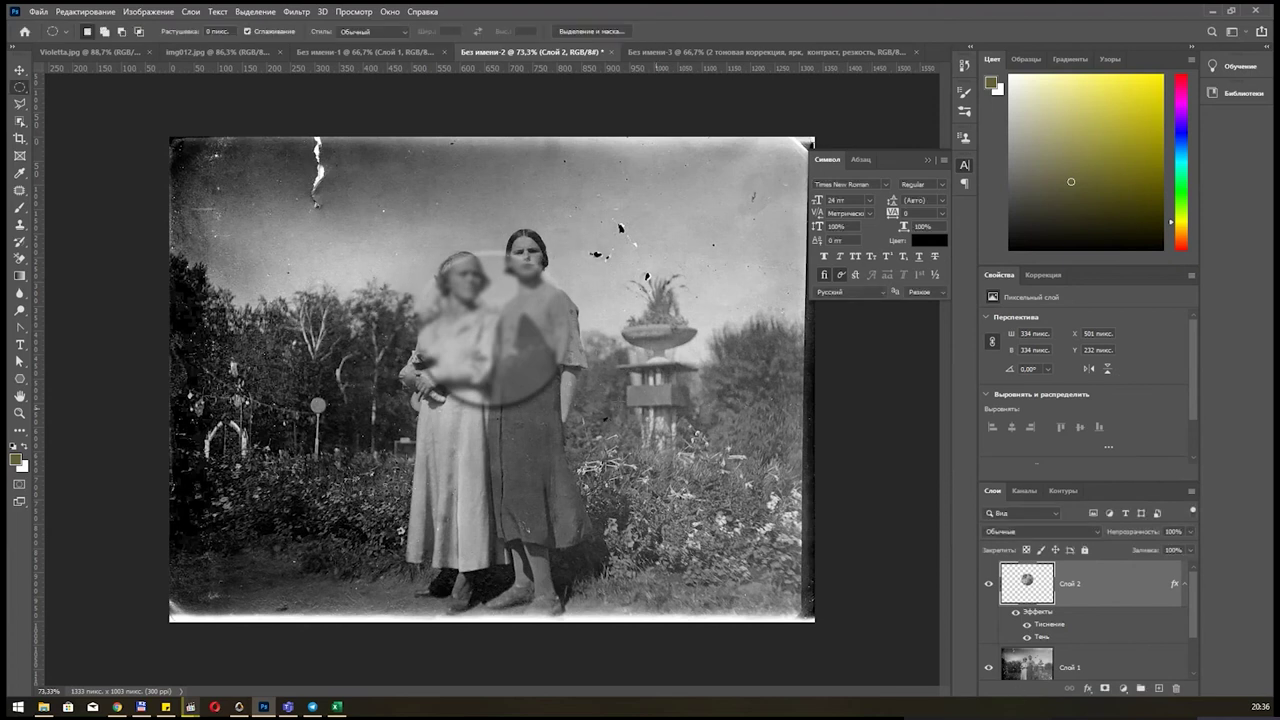
{"action": "key", "text": "v"}
{"action": "left_click_drag", "start_coordinate": [477, 318], "coordinate": [509, 312]}
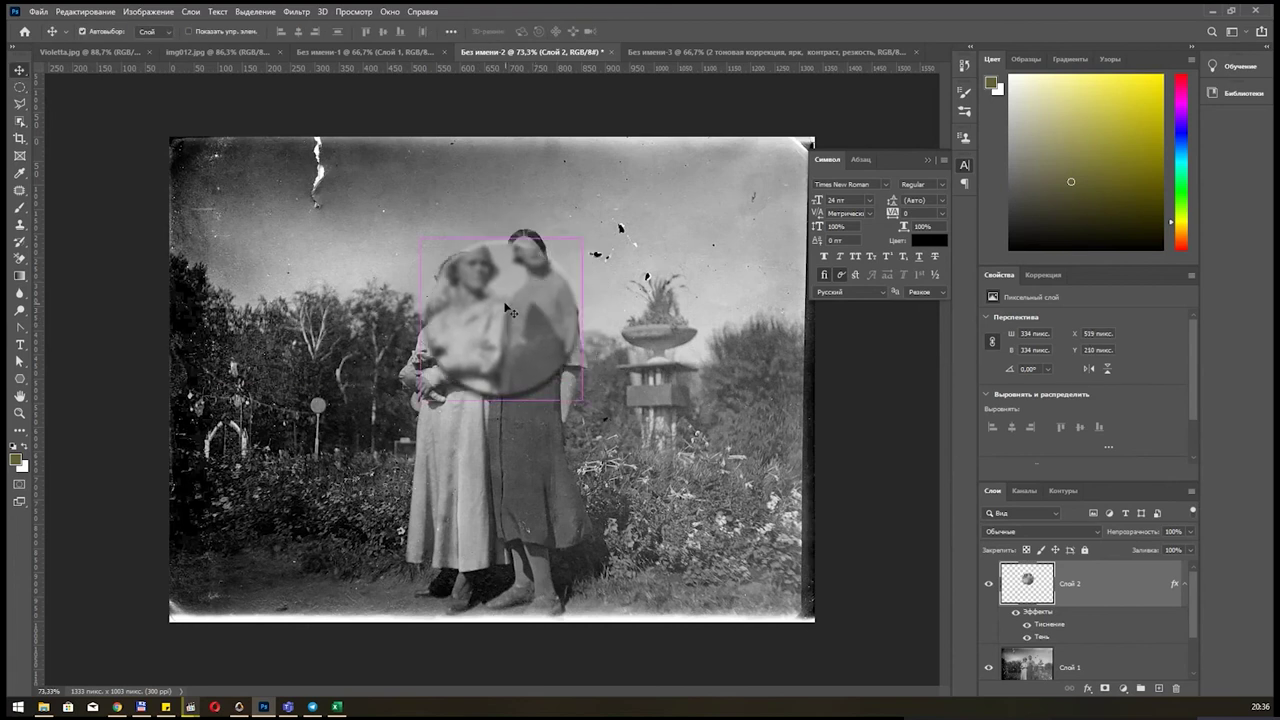
{"action": "left_click_drag", "start_coordinate": [509, 311], "coordinate": [492, 323]}
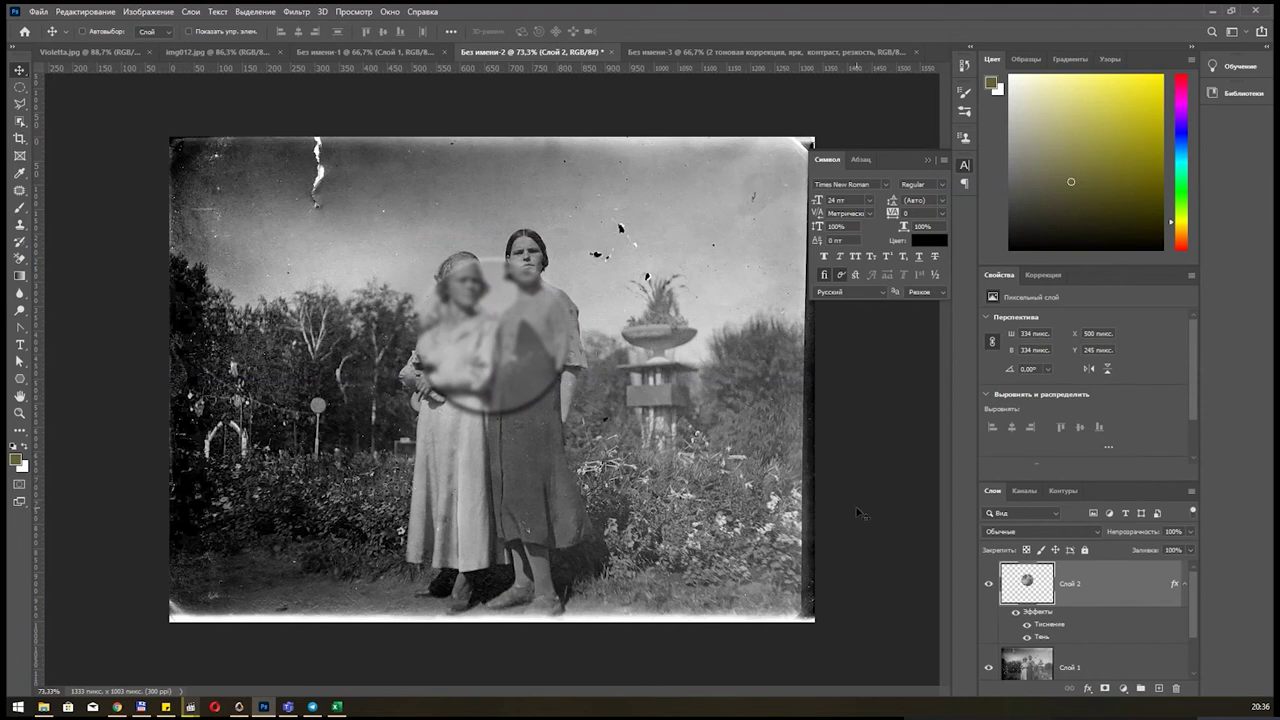
{"action": "key", "text": "Delete"}
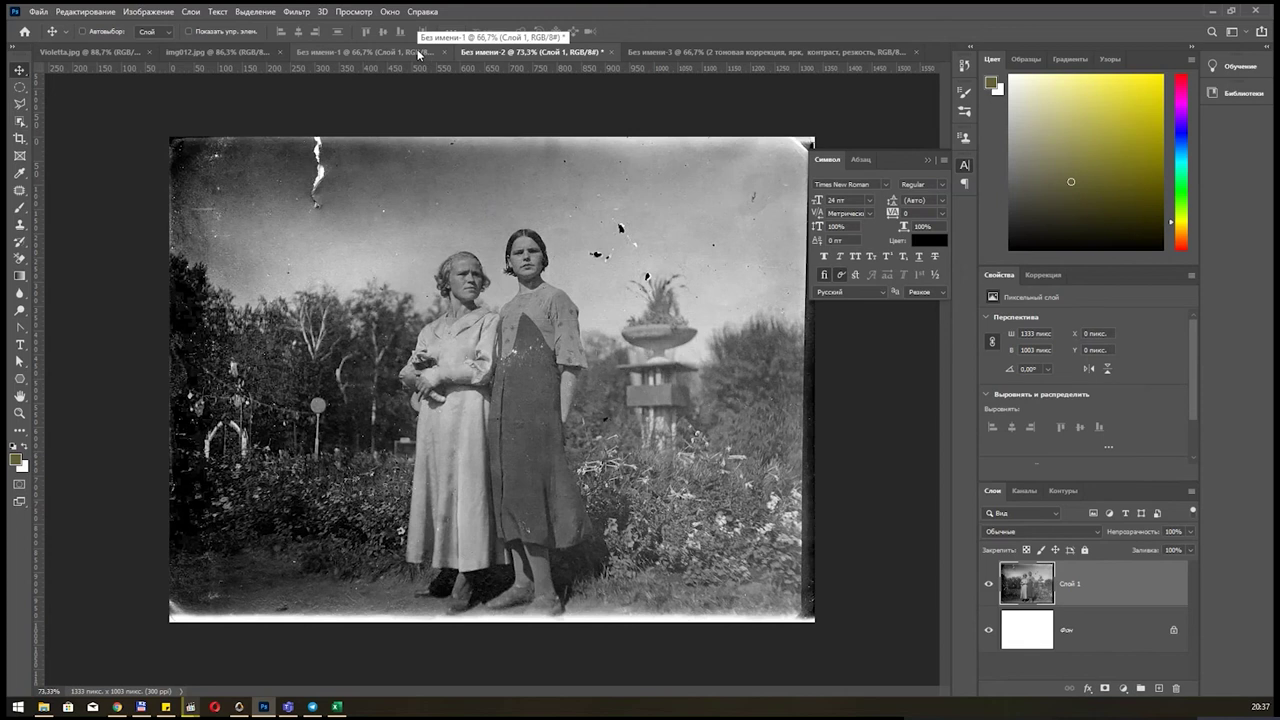
{"action": "left_click", "coordinate": [292, 13]}
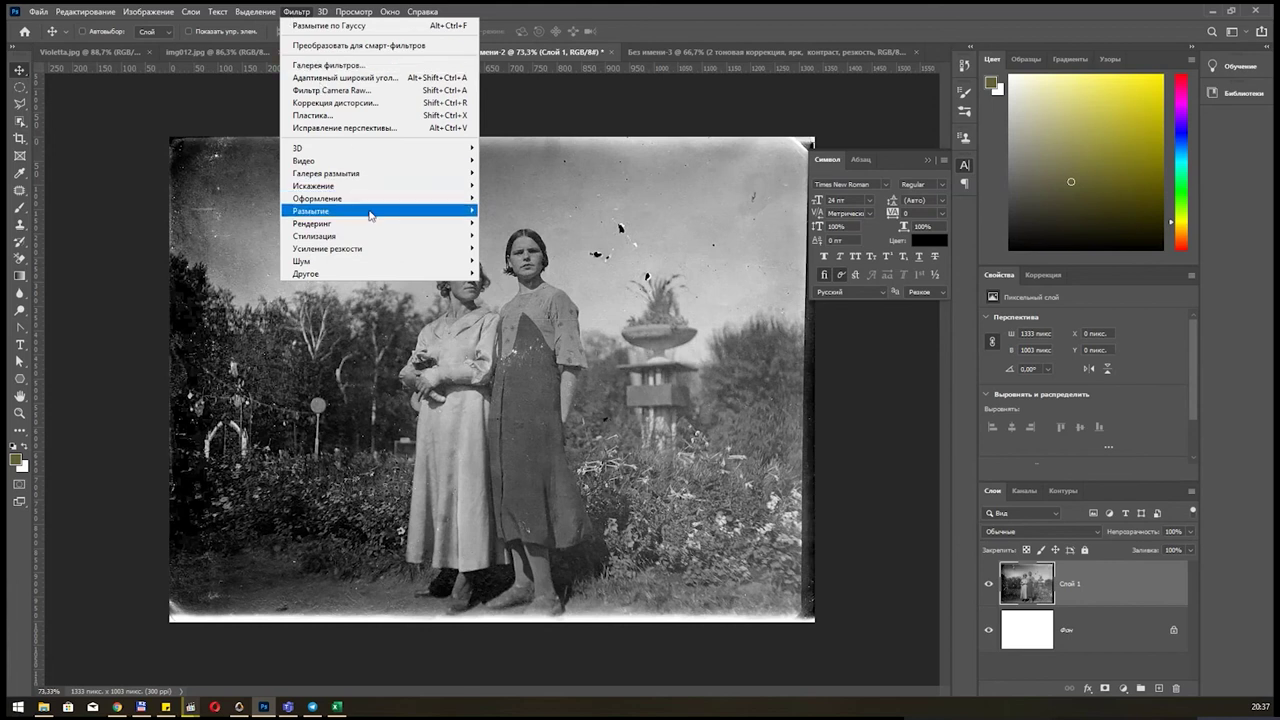
{"action": "mouse_move", "coordinate": [302, 260]}
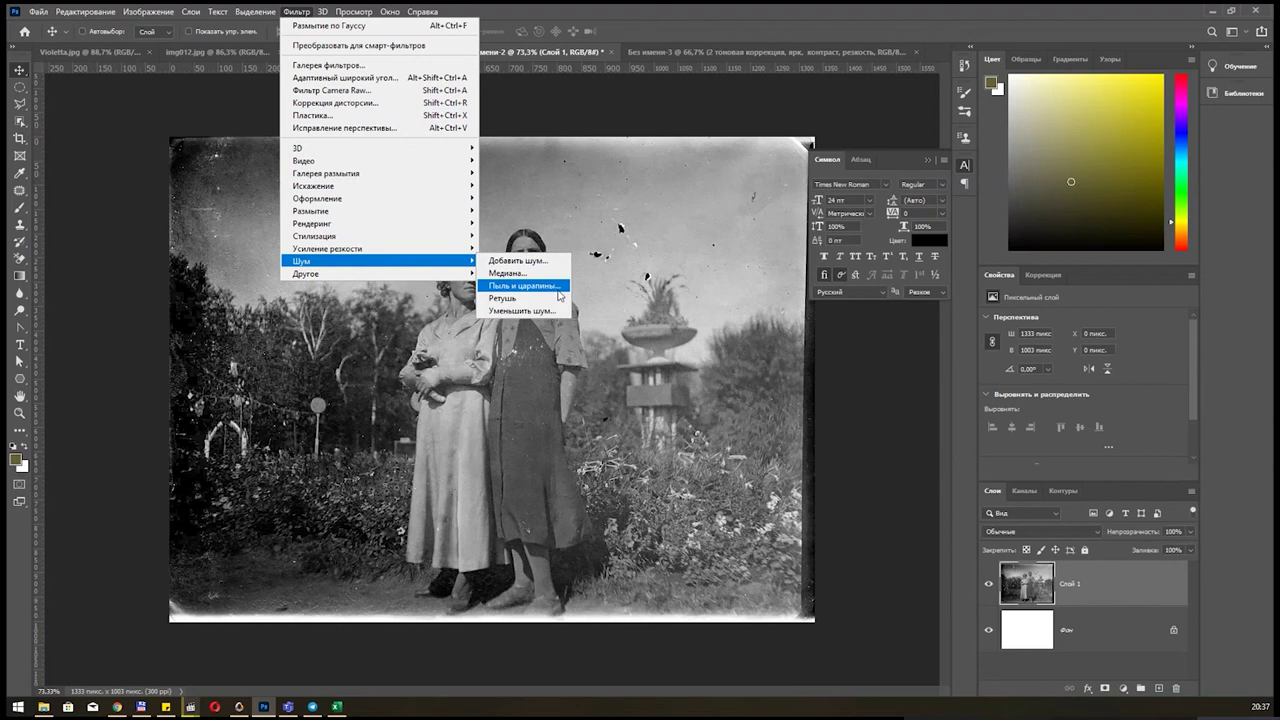
{"action": "left_click", "coordinate": [558, 287]}
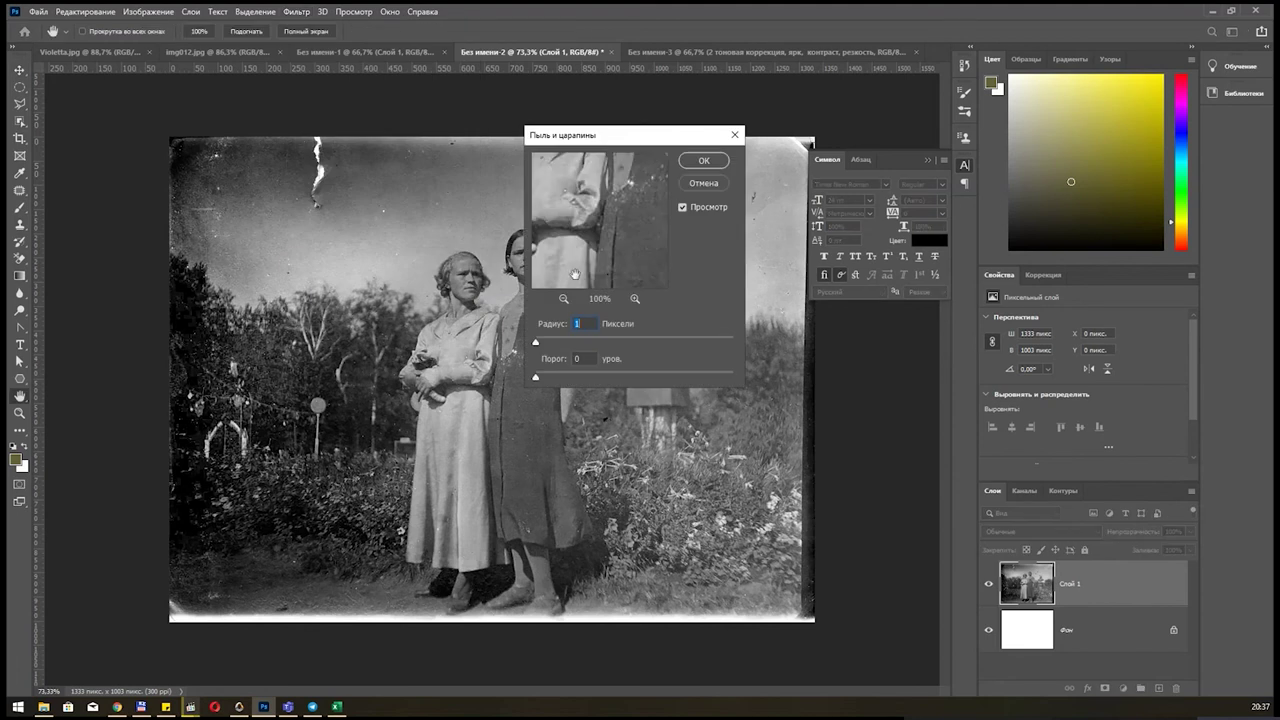
{"action": "left_click_drag", "start_coordinate": [671, 131], "coordinate": [741, 191]}
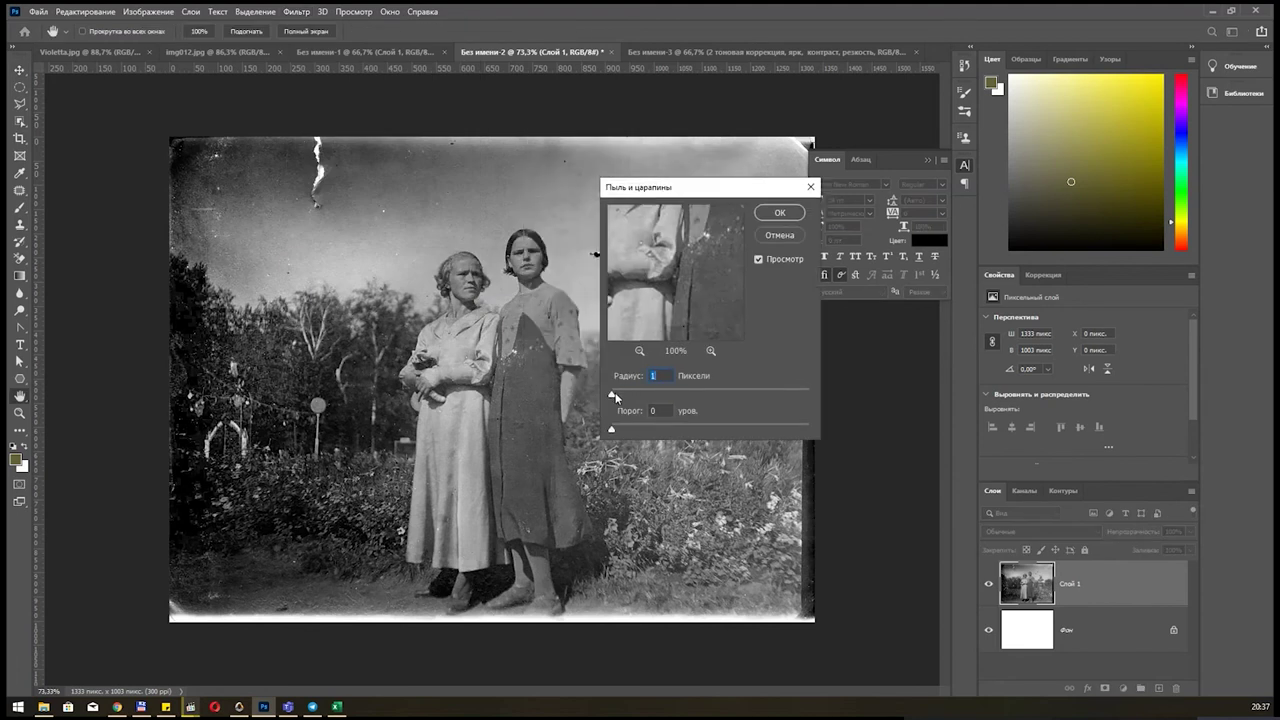
{"action": "mouse_move", "coordinate": [614, 396]}
{"action": "left_mouse_down"}
{"action": "mouse_move", "coordinate": [655, 398]}
{"action": "mouse_move", "coordinate": [614, 398]}
{"action": "left_mouse_up"}
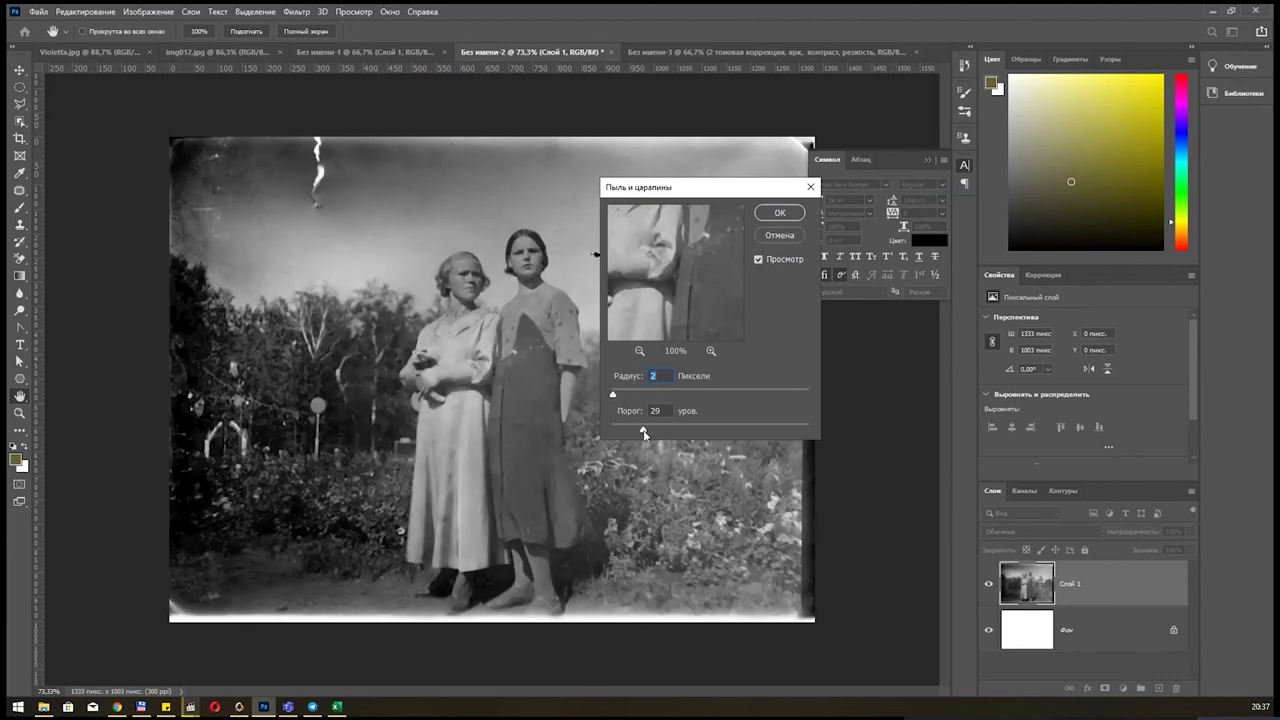
{"action": "left_click", "coordinate": [644, 432]}
{"action": "key", "text": "shift+Tab"}
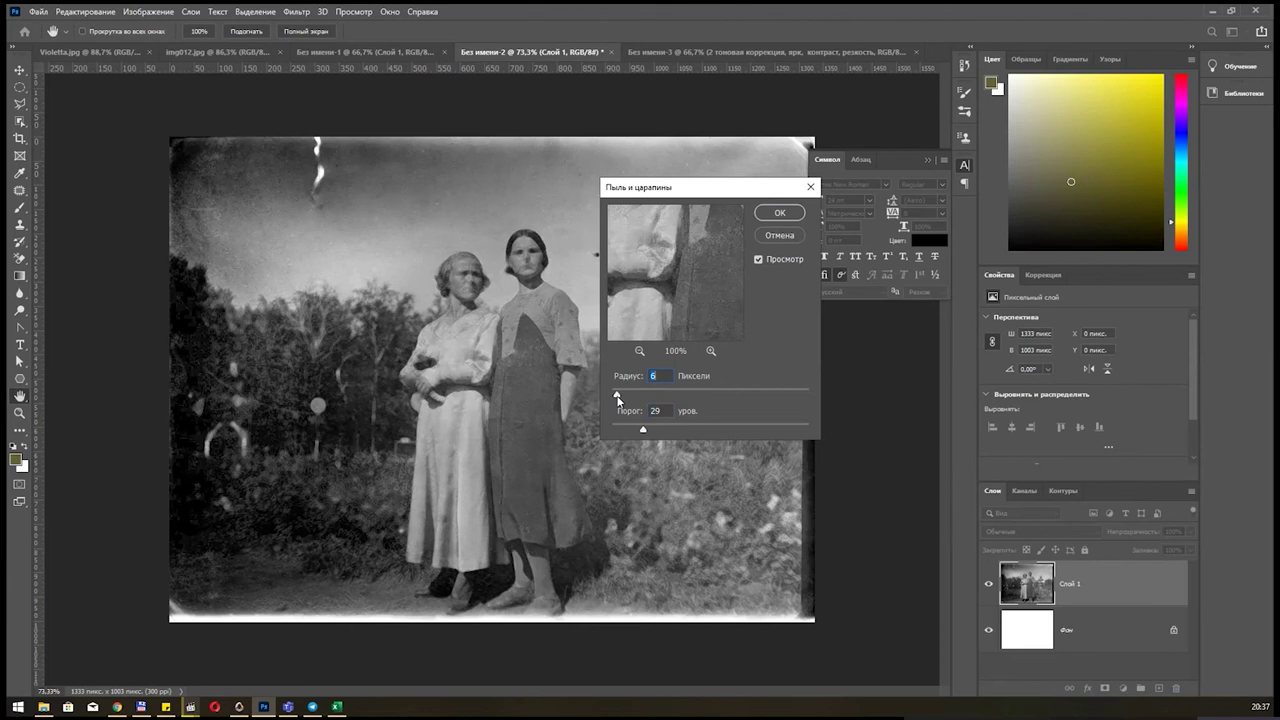
{"action": "key", "text": "Down"}
{"action": "key", "text": "Down"}
{"action": "left_click_drag", "start_coordinate": [645, 429], "coordinate": [681, 430]}
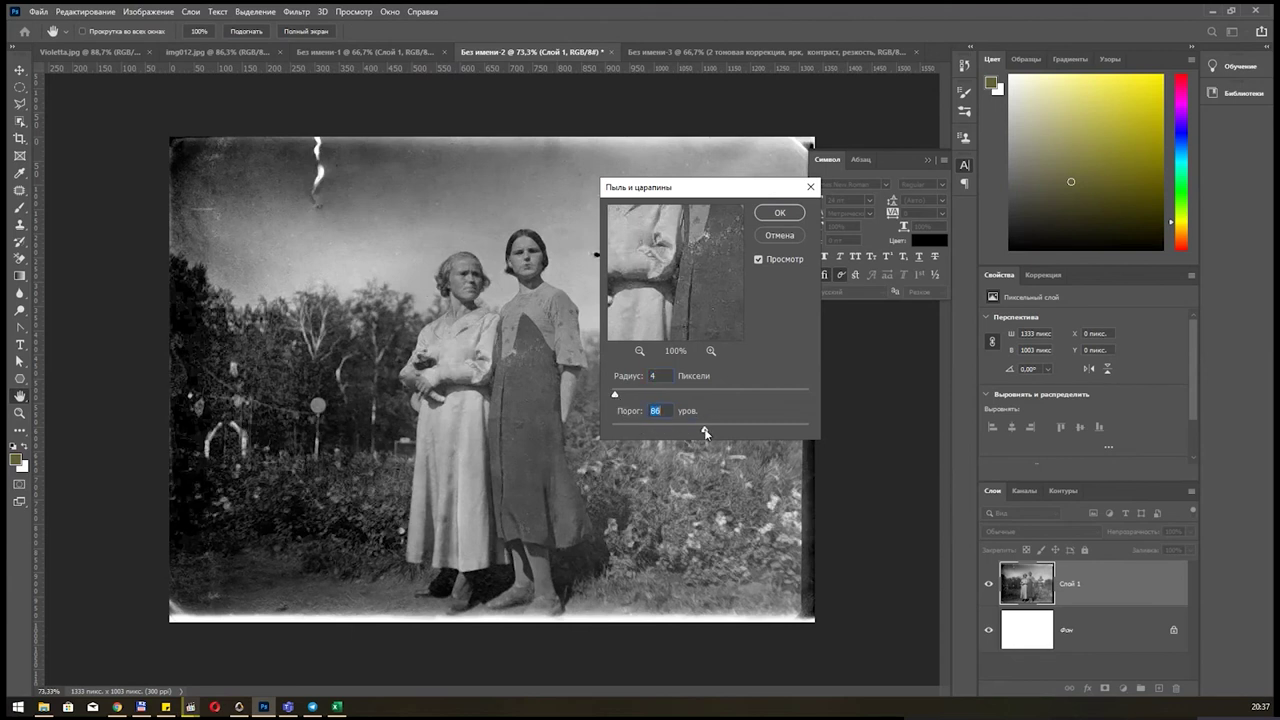
{"action": "left_click", "coordinate": [773, 262]}
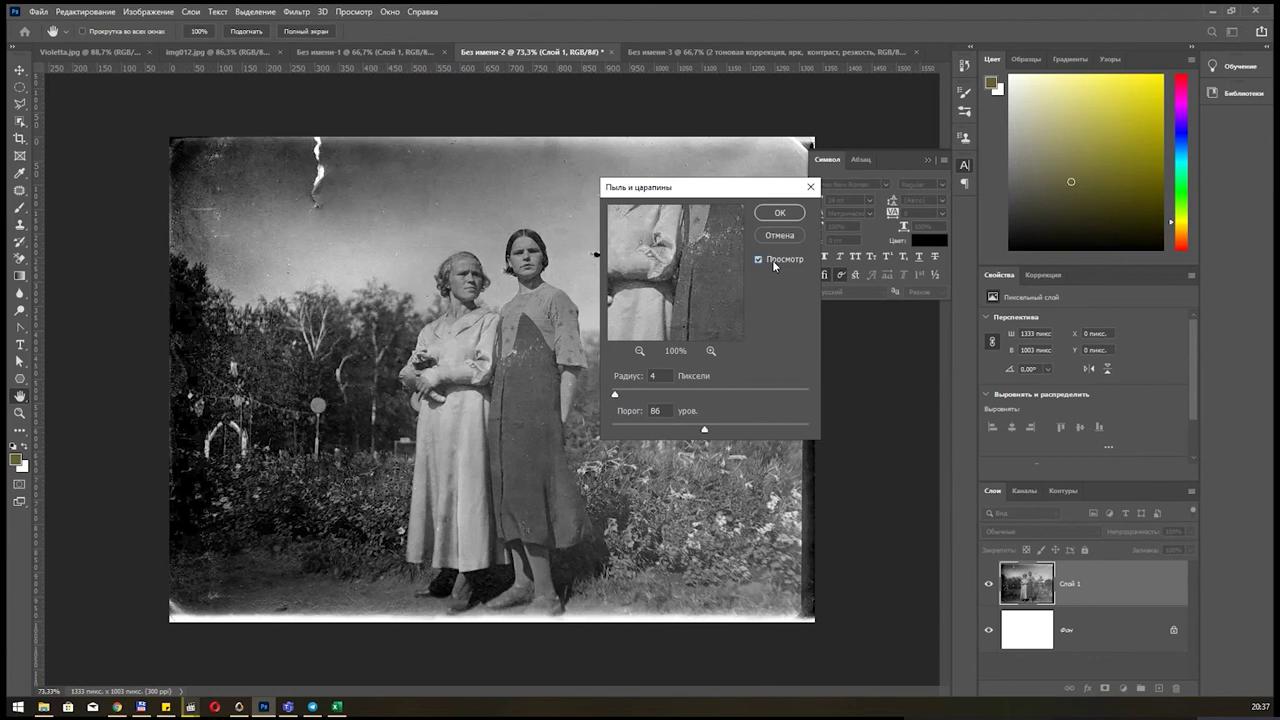
{"action": "left_click", "coordinate": [772, 260]}
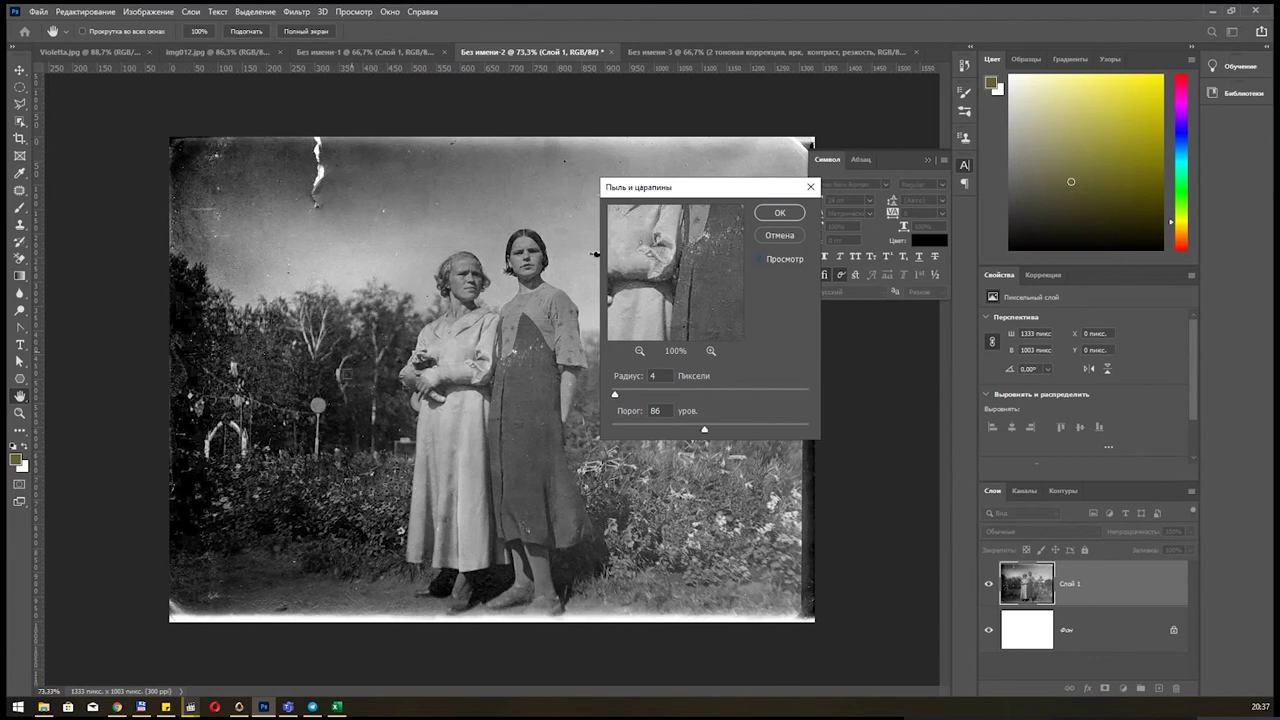
{"action": "left_click", "coordinate": [793, 241]}
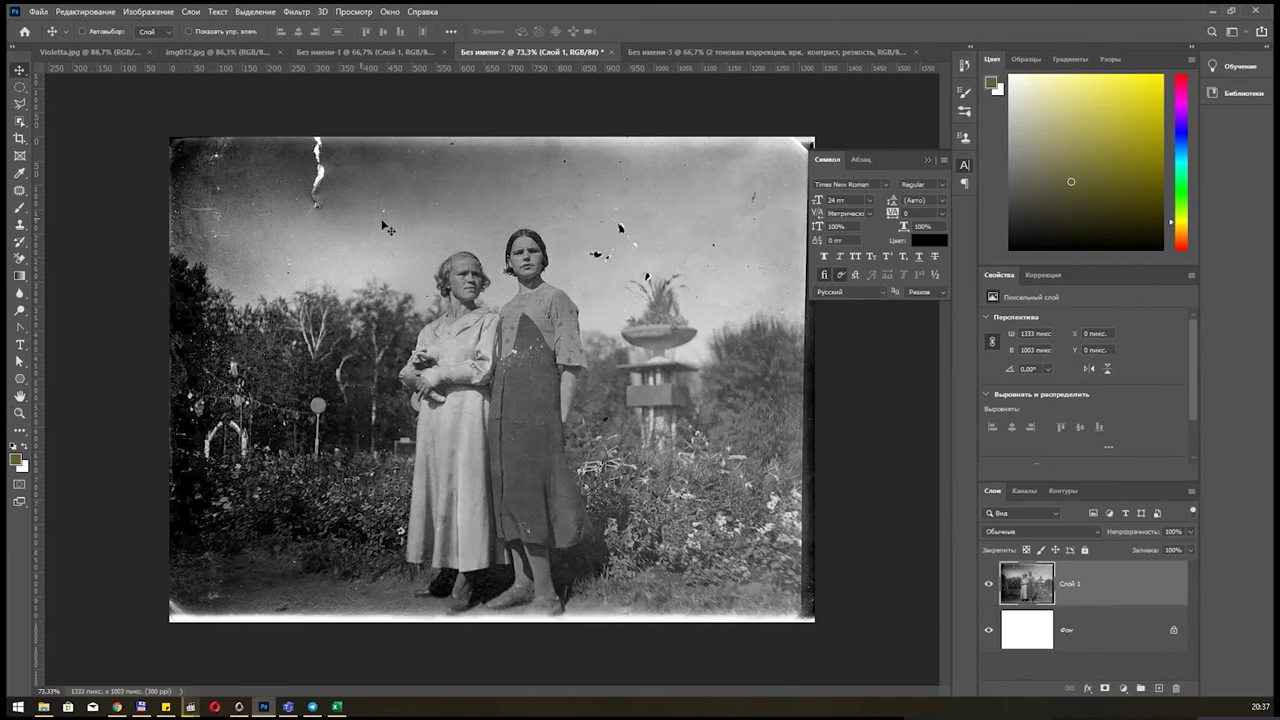
Duplicate the step-2 note line in Без имени-3, retype it as '3 редактируем изображение', then return to Без имени-2.
{"action": "left_click", "coordinate": [650, 52]}
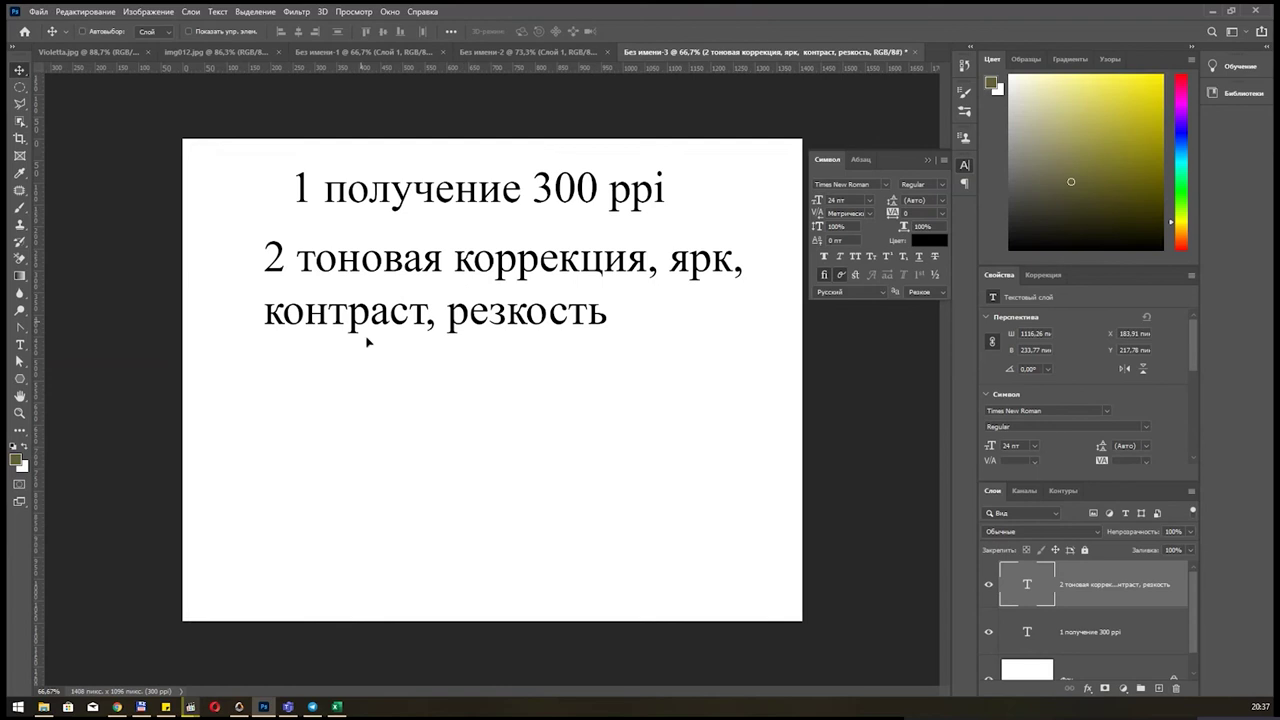
{"action": "left_click_drag", "start_coordinate": [362, 316], "coordinate": [362, 432]}
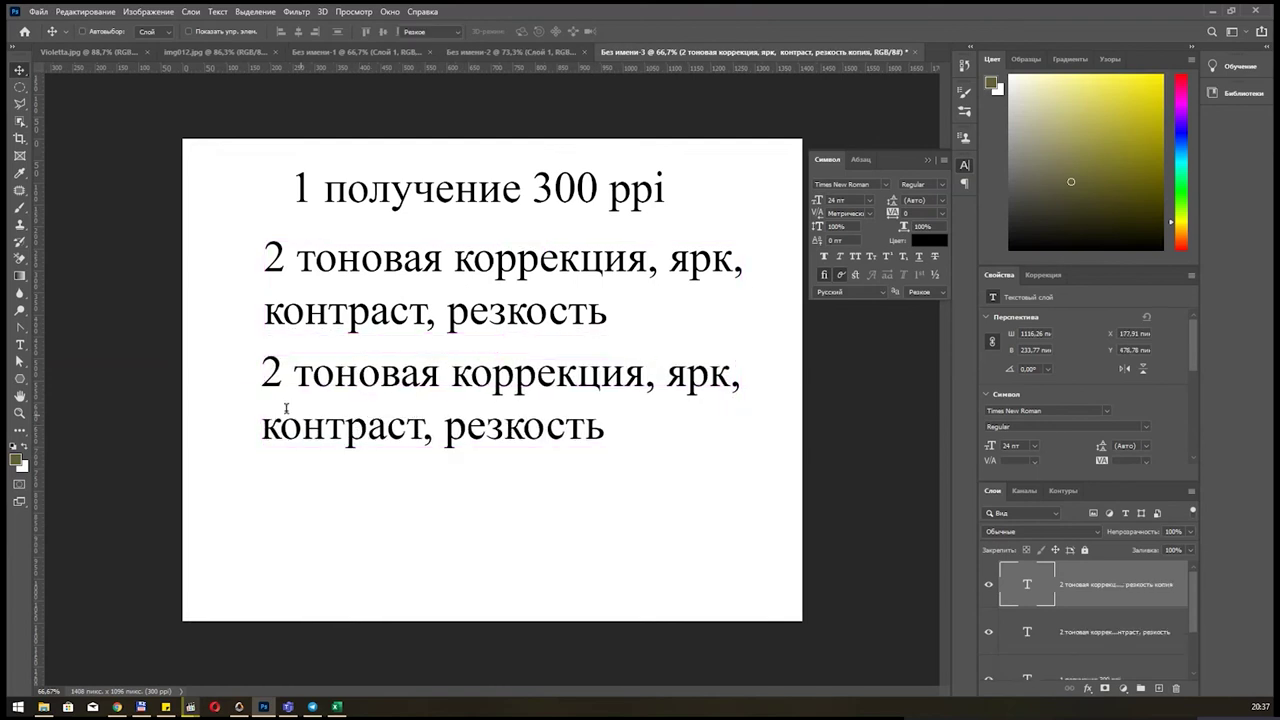
{"action": "key", "text": "t"}
{"action": "left_click_drag", "start_coordinate": [282, 372], "coordinate": [258, 368]}
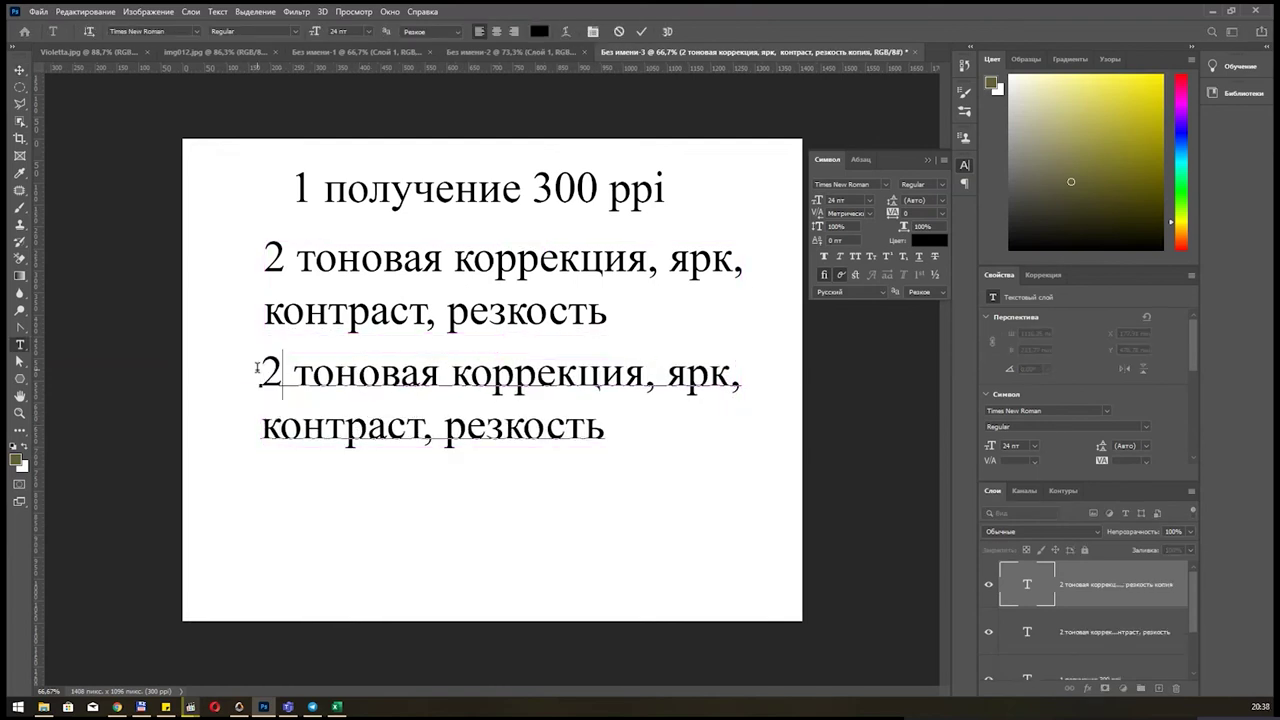
{"action": "type", "text": "3"}
{"action": "key", "text": "ctrl+shift+End"}
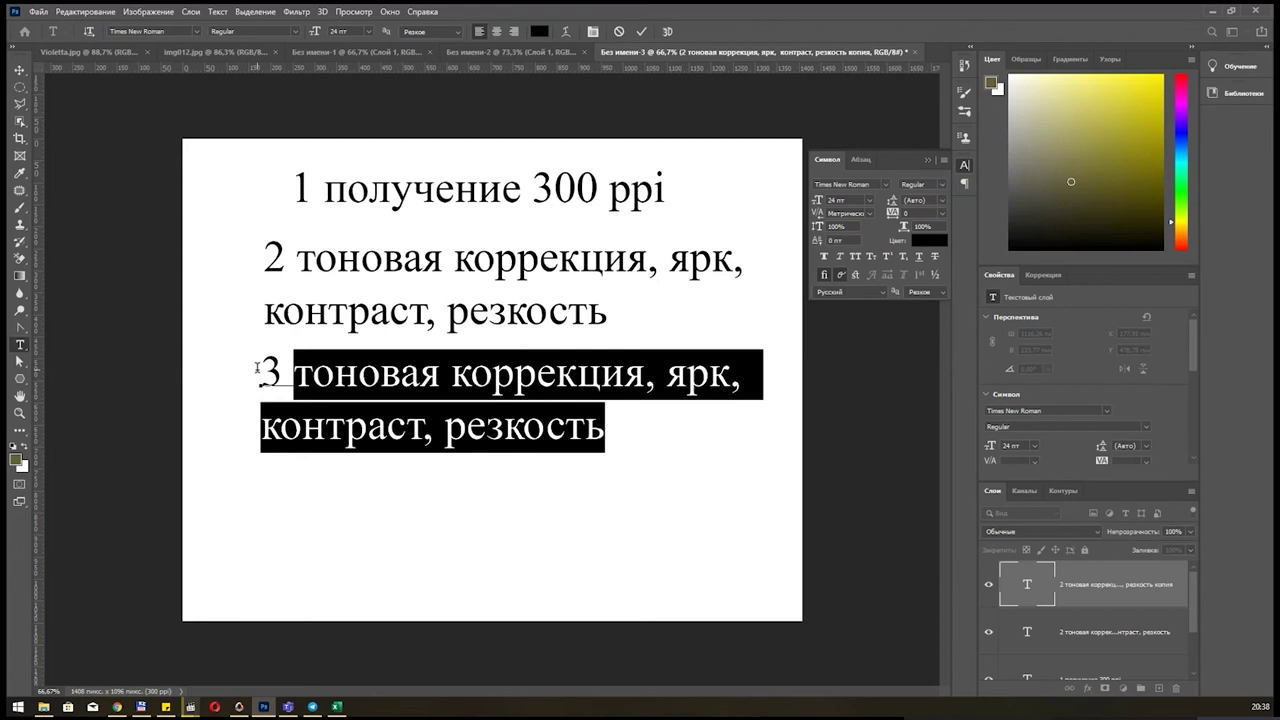
{"action": "type", "text": "редактиру"}
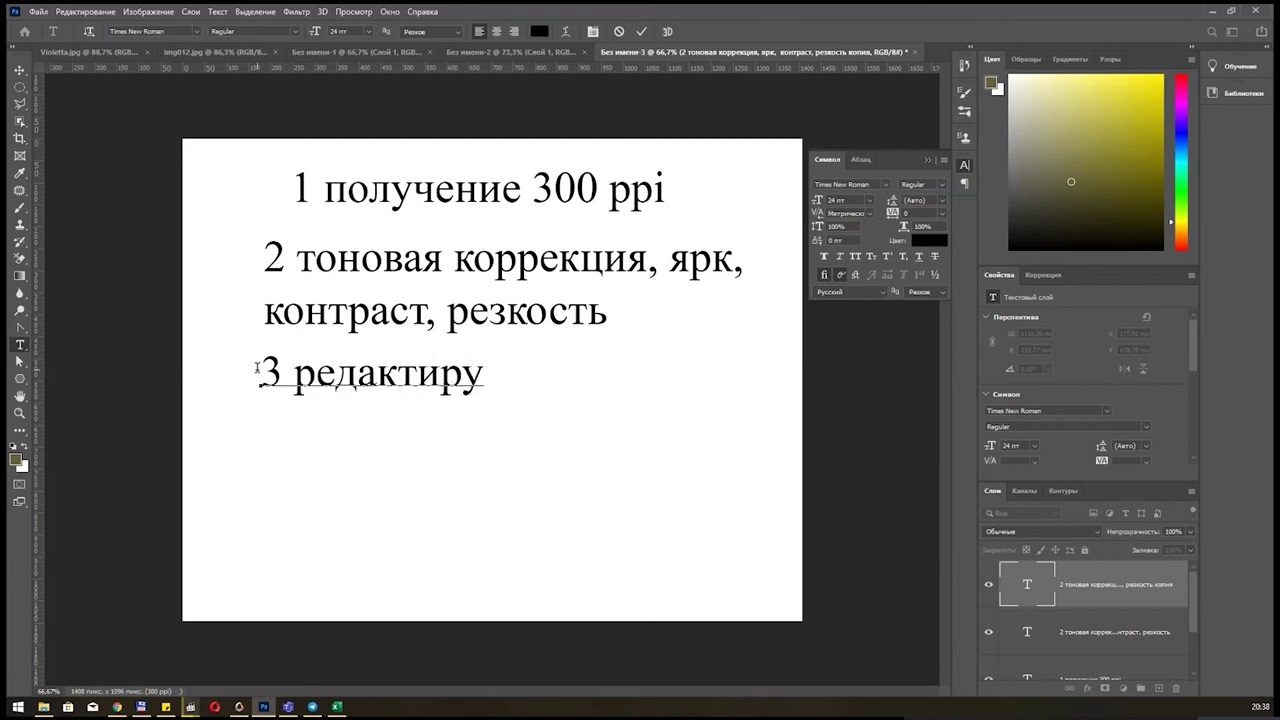
{"action": "type", "text": "ем изображе"}
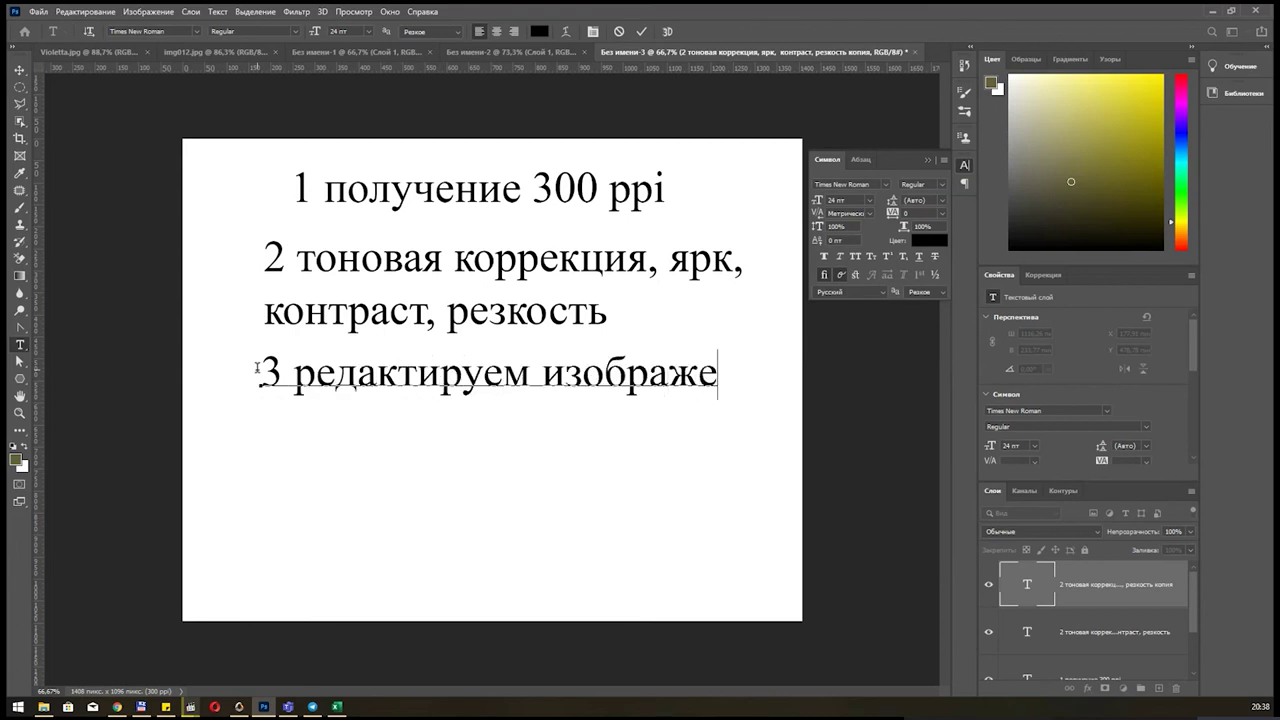
{"action": "type", "text": "ние"}
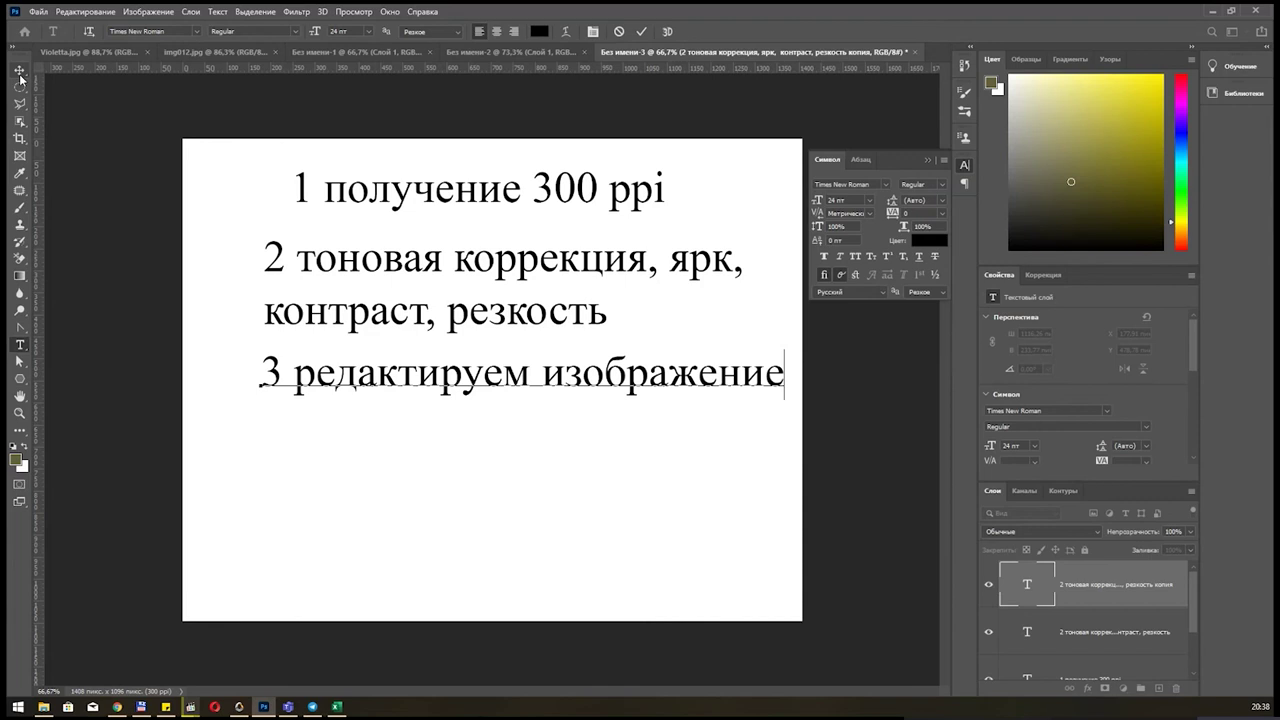
{"action": "left_click", "coordinate": [19, 70]}
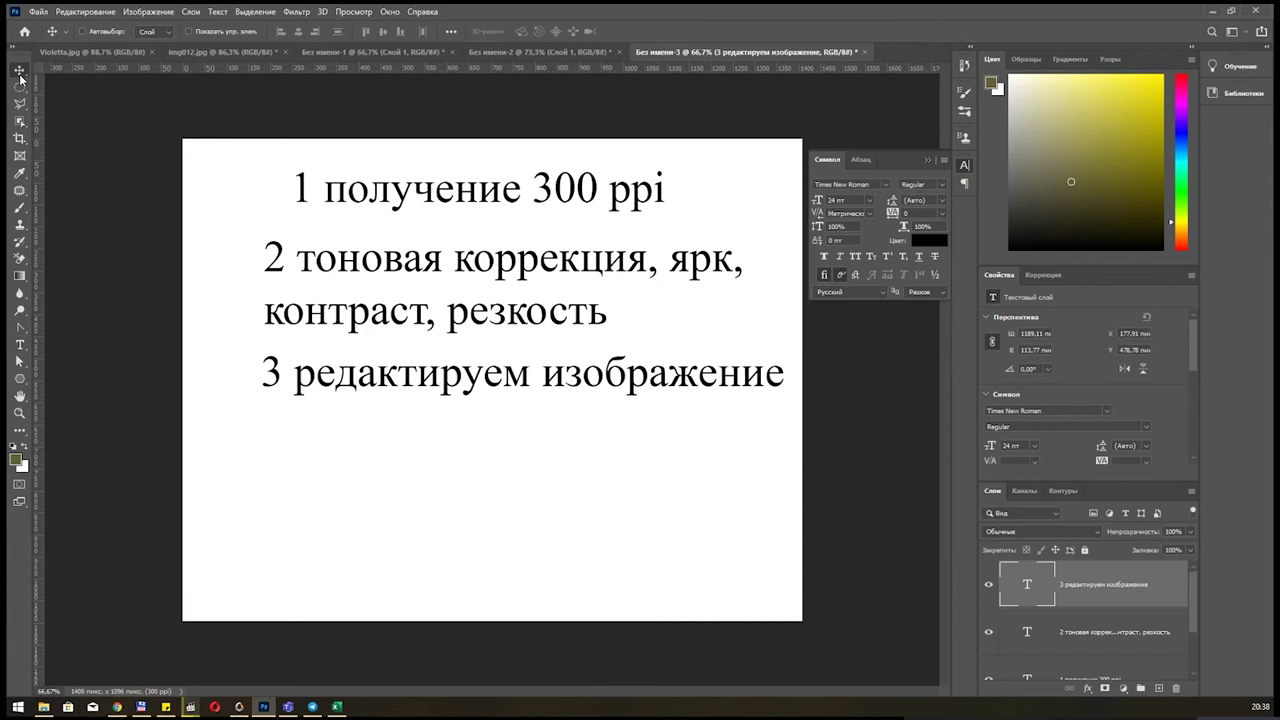
{"action": "left_click", "coordinate": [550, 52]}
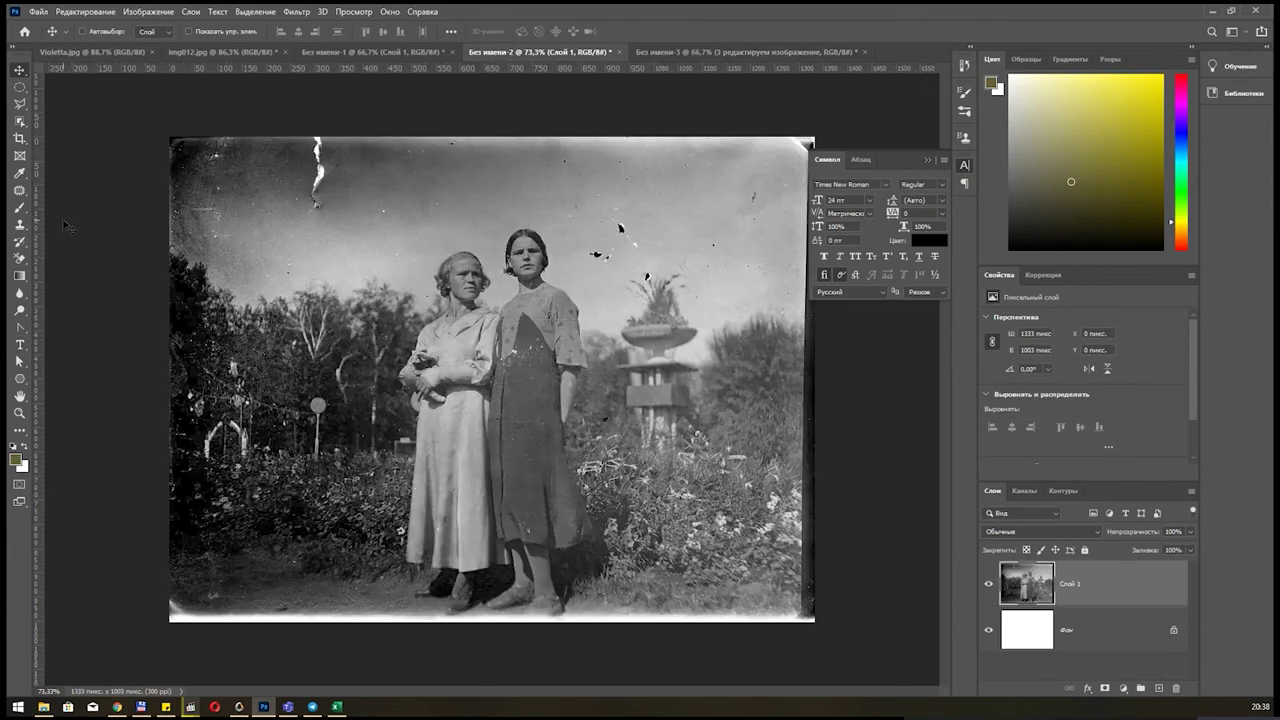
Patch the white crack at the top with nearby clean sky.
{"action": "left_click", "coordinate": [19, 190]}
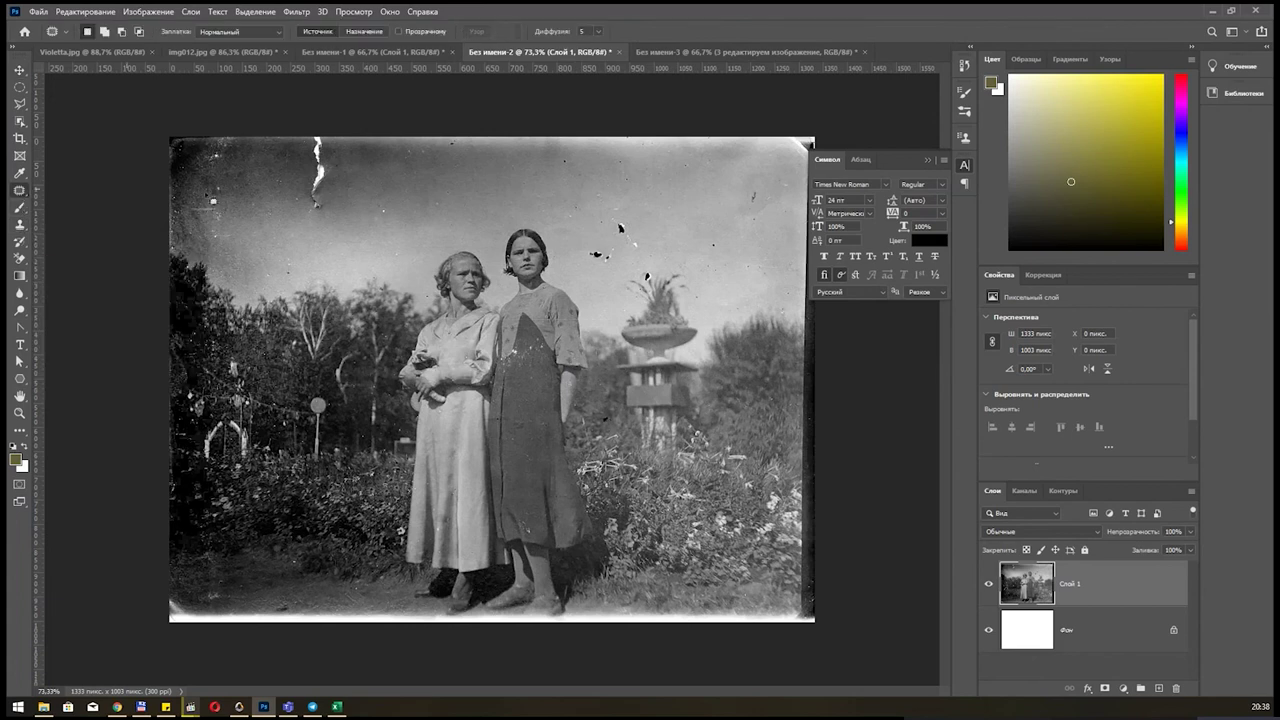
{"action": "left_click_drag", "start_coordinate": [356, 155], "coordinate": [402, 142]}
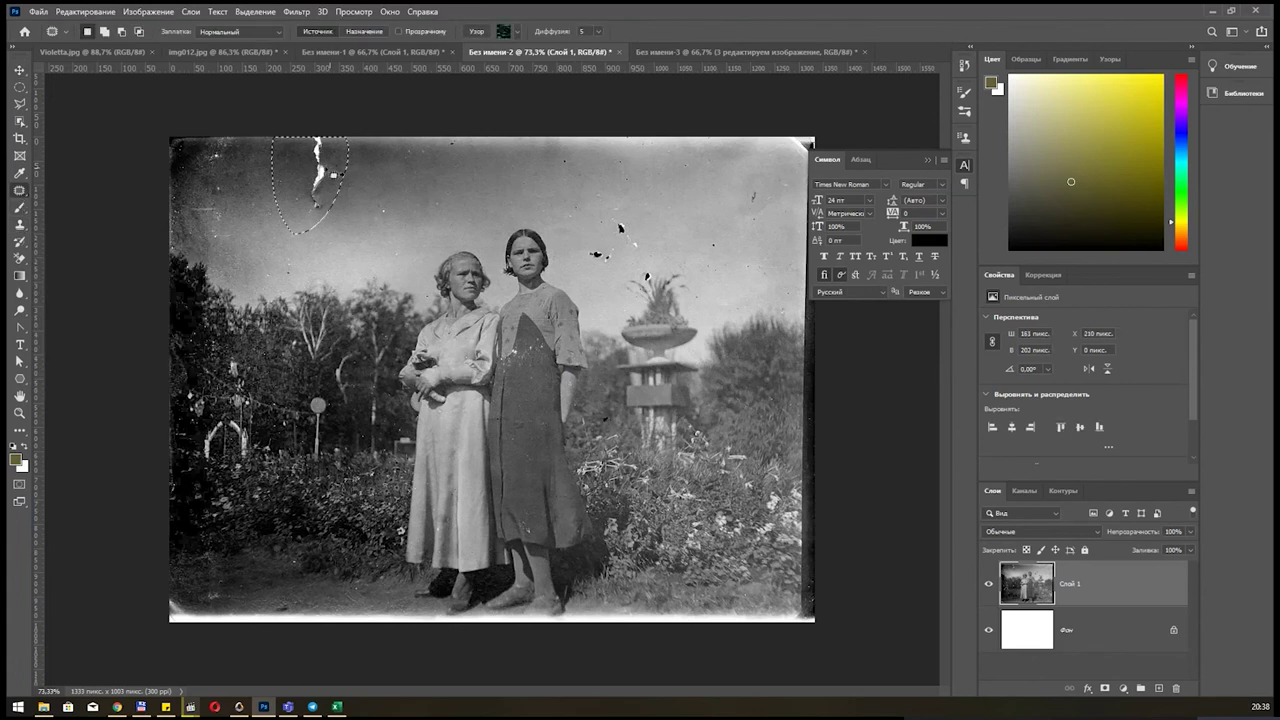
{"action": "left_click_drag", "start_coordinate": [338, 170], "coordinate": [408, 167]}
{"action": "key", "text": "ctrl+d"}
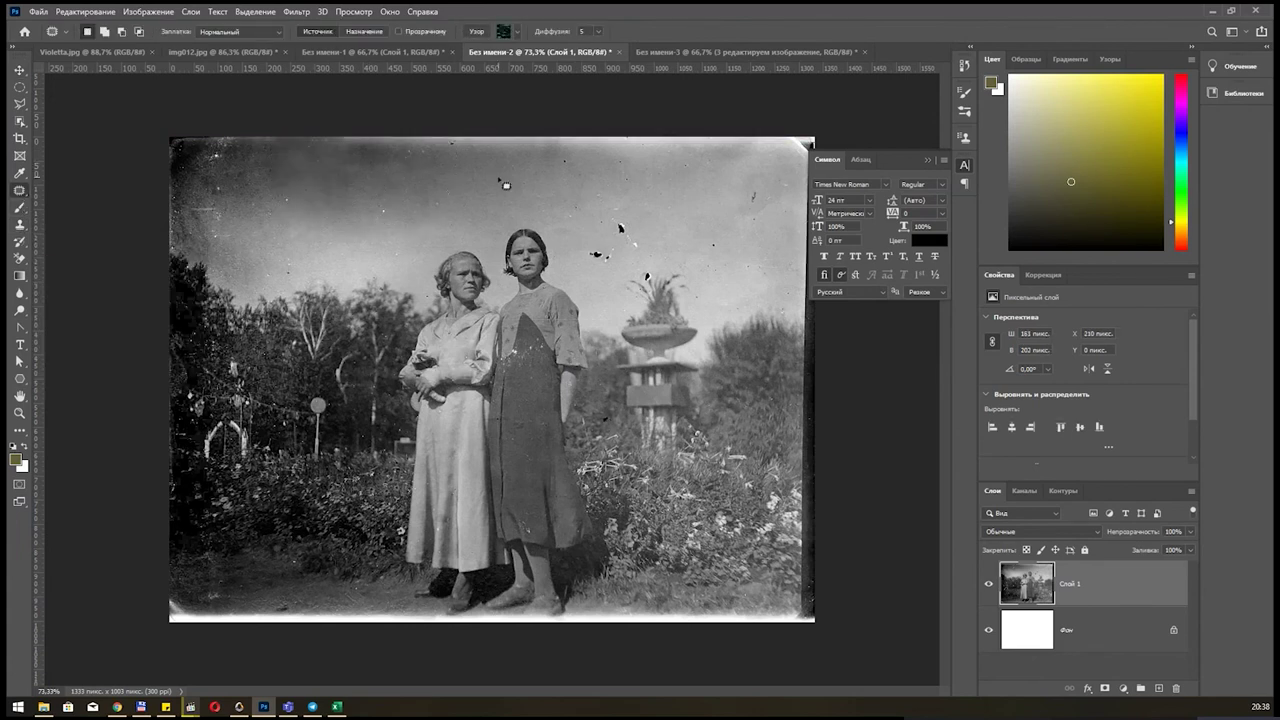
Patch out the dark specks across the sky, including the upper-right group.
{"action": "mouse_move", "coordinate": [350, 184]}
{"action": "left_mouse_down"}
{"action": "mouse_move", "coordinate": [320, 161]}
{"action": "mouse_move", "coordinate": [350, 157]}
{"action": "mouse_move", "coordinate": [238, 186]}
{"action": "left_mouse_up"}
{"action": "key", "text": "ctrl+d"}
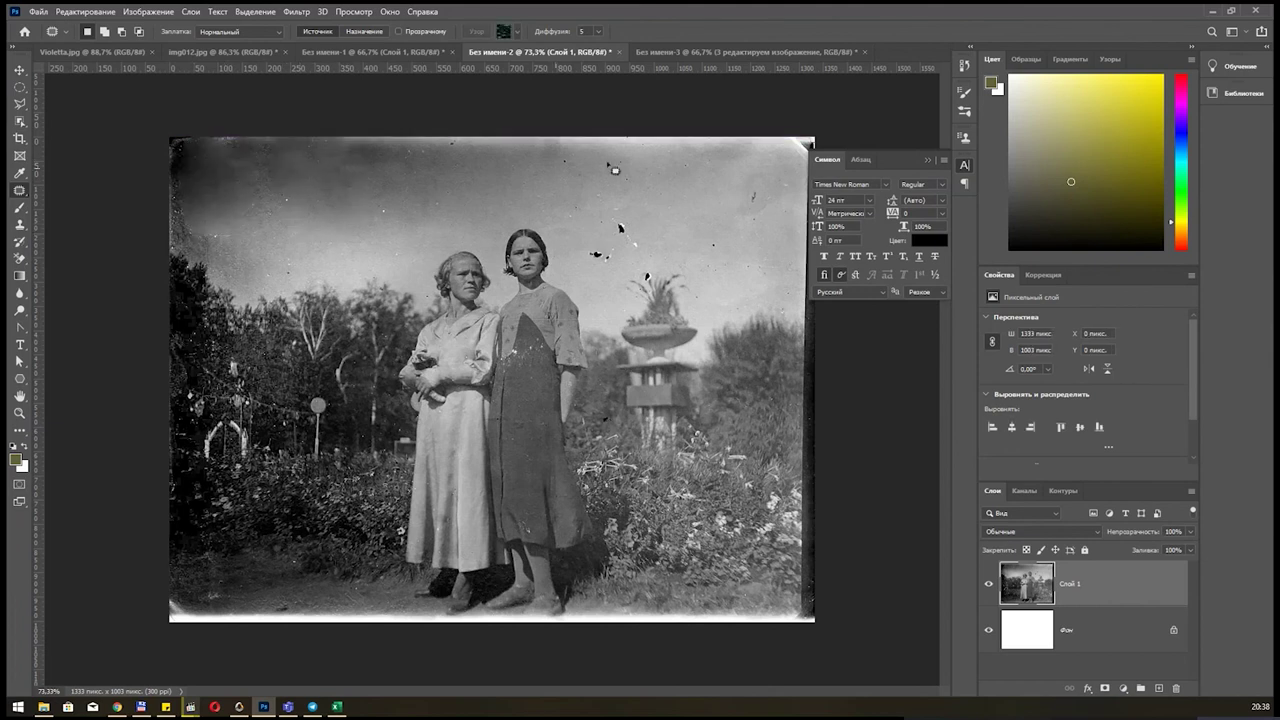
{"action": "mouse_move", "coordinate": [634, 213]}
{"action": "left_mouse_down"}
{"action": "mouse_move", "coordinate": [657, 260]}
{"action": "mouse_move", "coordinate": [640, 250]}
{"action": "mouse_move", "coordinate": [706, 200]}
{"action": "left_mouse_up"}
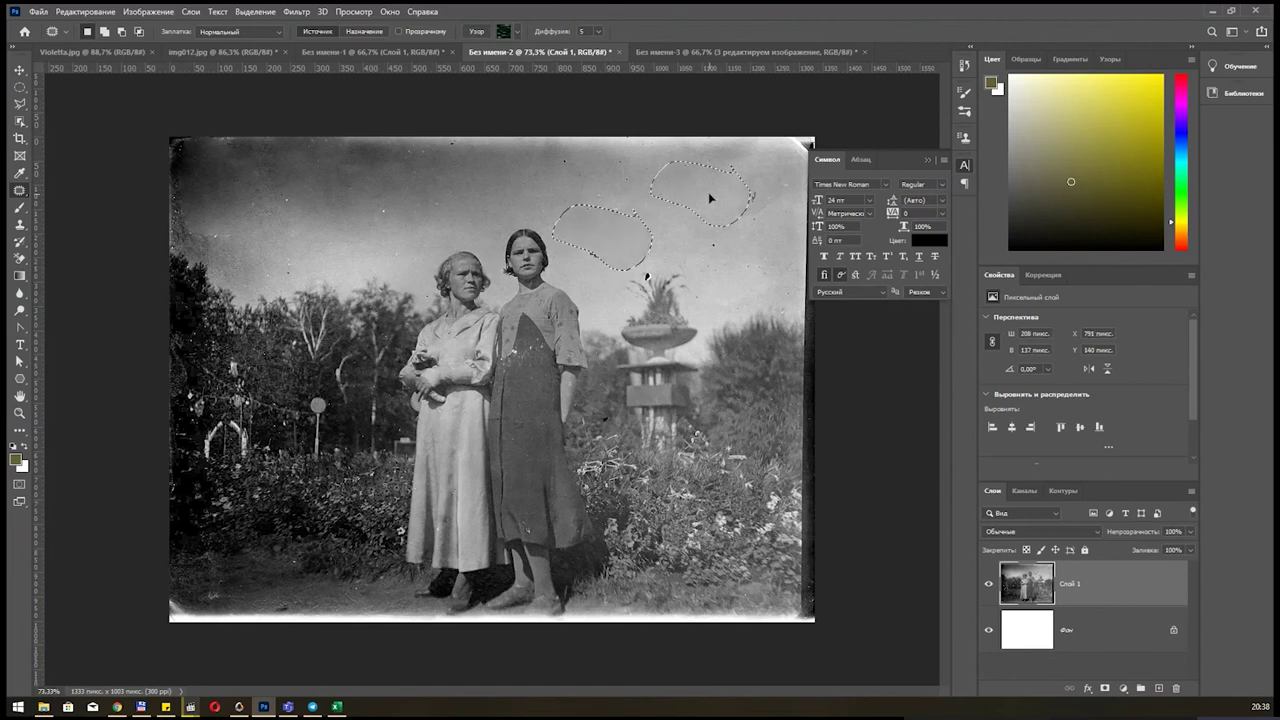
{"action": "key", "text": "ctrl+d"}
{"action": "mouse_move", "coordinate": [604, 239]}
{"action": "left_mouse_down"}
{"action": "mouse_move", "coordinate": [600, 252]}
{"action": "mouse_move", "coordinate": [690, 188]}
{"action": "left_mouse_up"}
{"action": "left_click", "coordinate": [641, 270]}
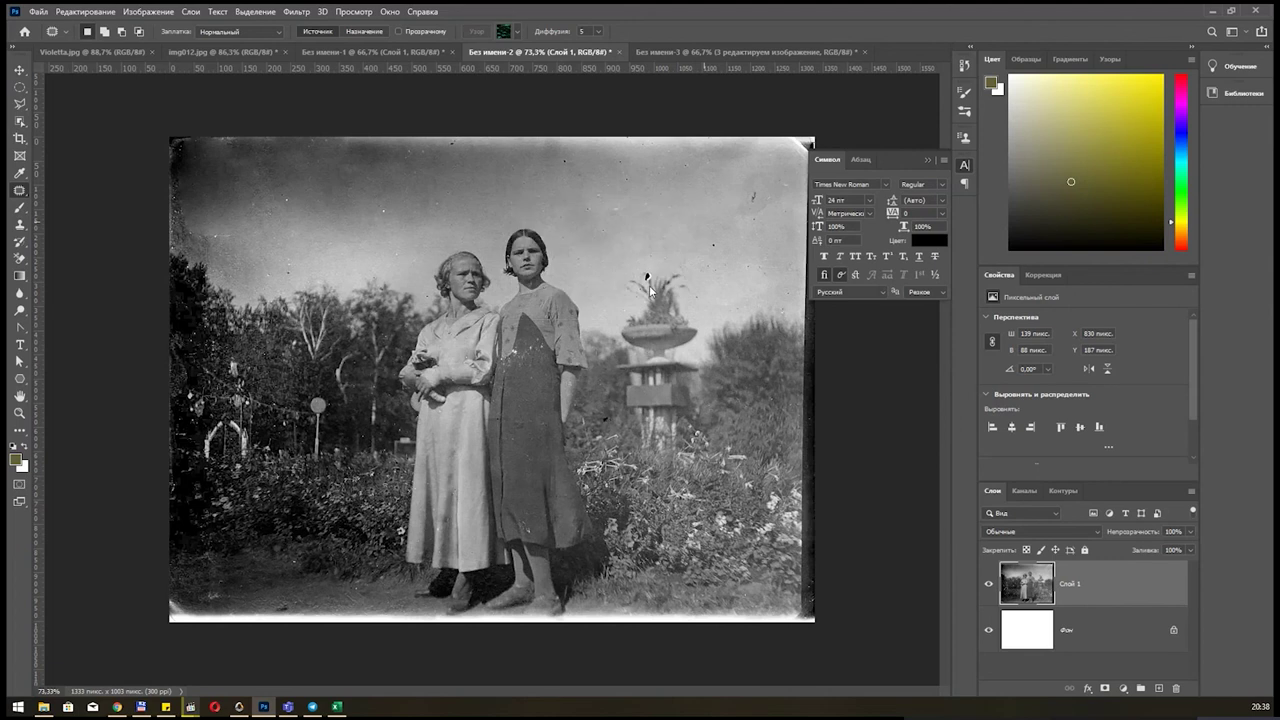
{"action": "right_click", "coordinate": [20, 195]}
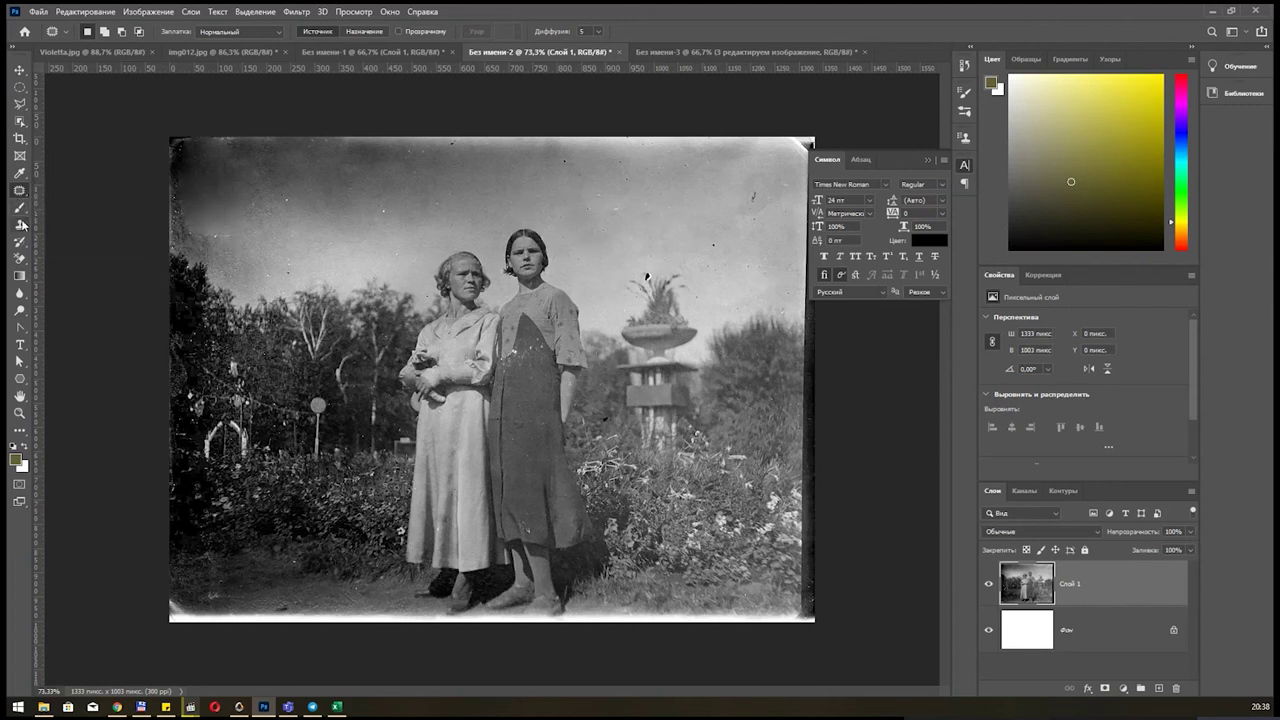
Clone out the white speck under the bearded man's beard with a ~10 px brush.
{"action": "left_click", "coordinate": [20, 224]}
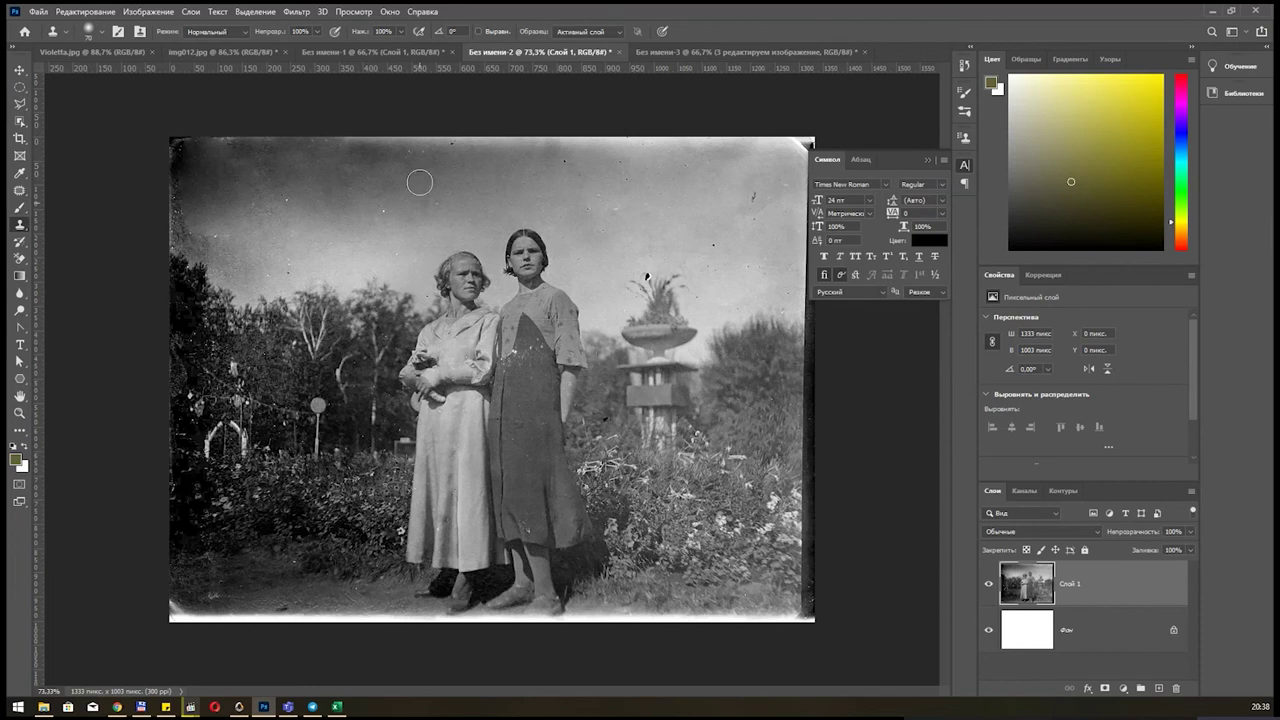
{"action": "left_click", "coordinate": [430, 52]}
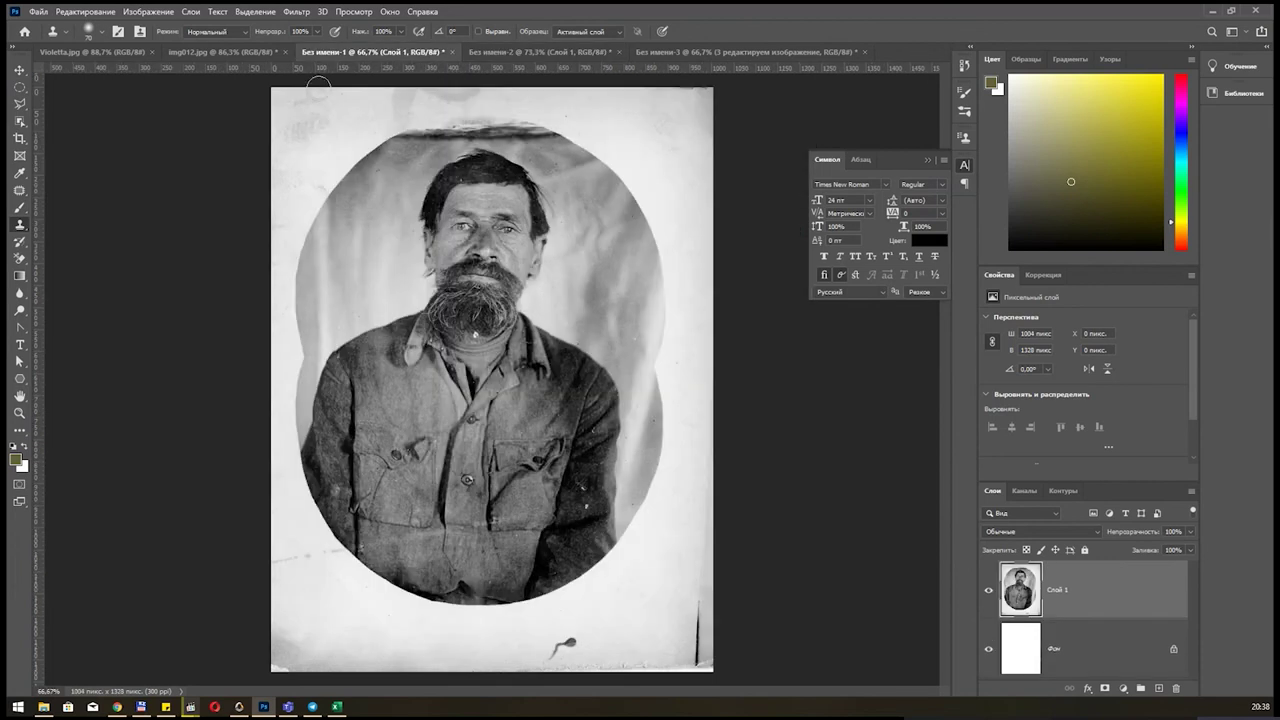
{"action": "scroll", "coordinate": [476, 333], "scroll_direction": "up", "scroll_amount": 3}
{"action": "scroll", "coordinate": [423, 371], "scroll_direction": "up", "scroll_amount": 2}
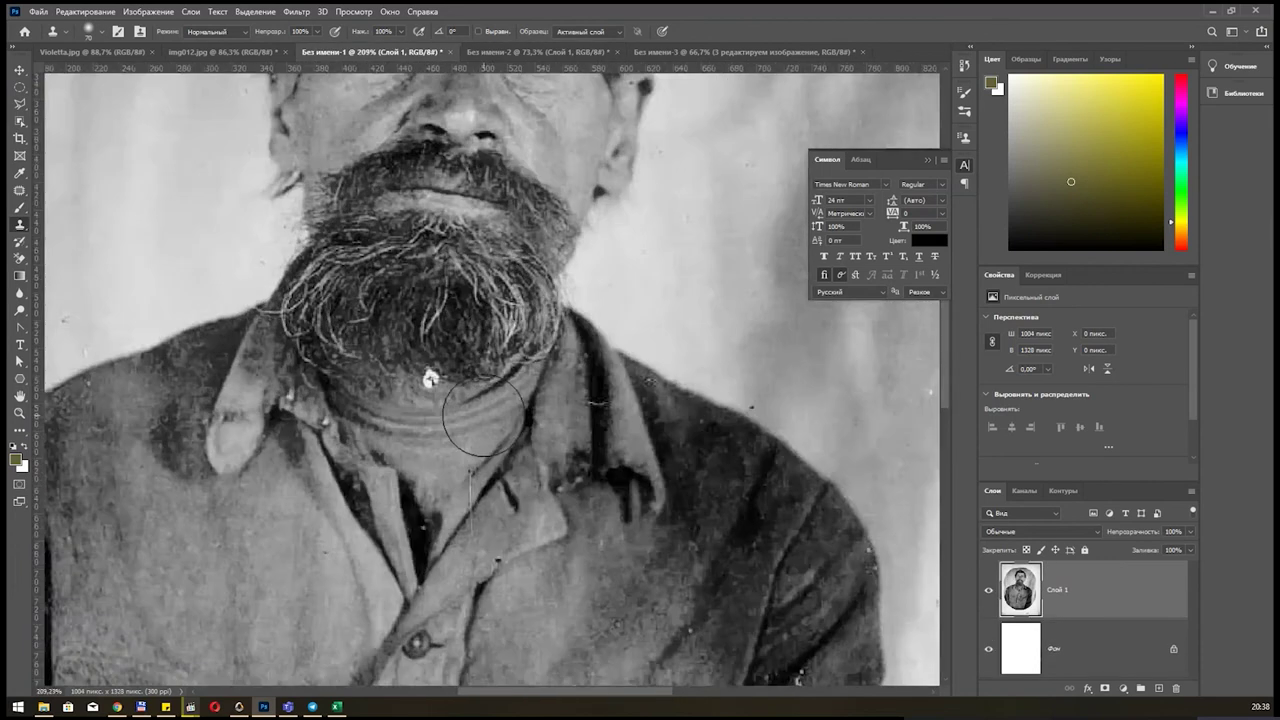
{"action": "key", "text": "bracketleft"}
{"action": "key", "text": "bracketleft"}
{"action": "key", "text": "bracketleft"}
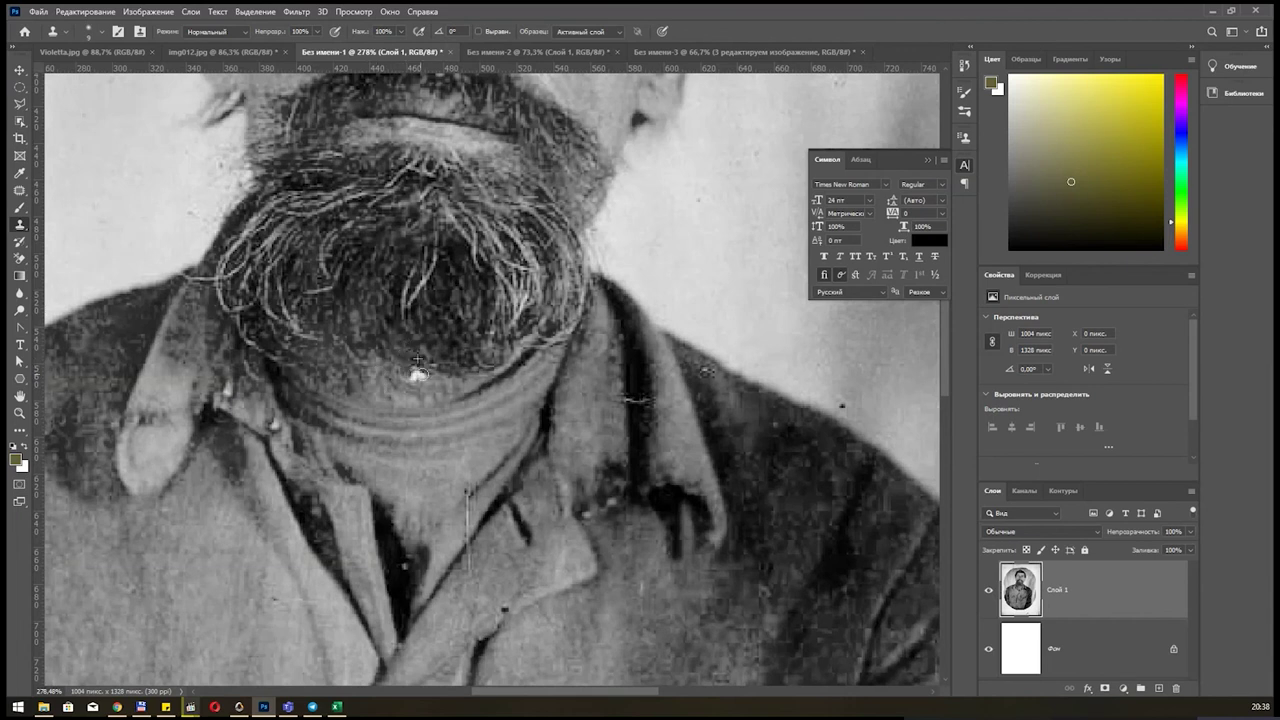
{"action": "left_click", "coordinate": [416, 375]}
{"action": "left_click", "coordinate": [416, 376]}
Zoom back out and bring up the img012.jpg colour photo.
{"action": "scroll", "coordinate": [420, 370], "scroll_direction": "down", "scroll_amount": 2}
{"action": "scroll", "coordinate": [430, 420], "scroll_direction": "down", "scroll_amount": 3}
{"action": "scroll", "coordinate": [432, 520], "scroll_direction": "down", "scroll_amount": 2}
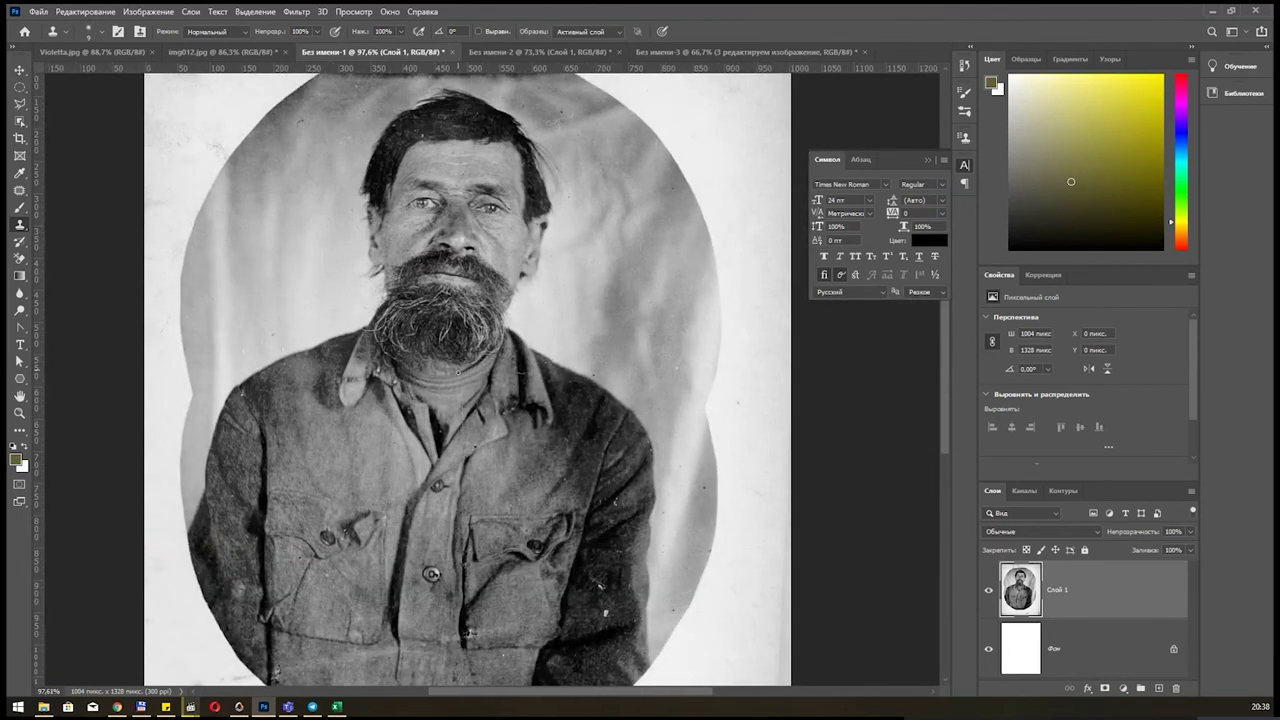
{"action": "left_click", "coordinate": [262, 52]}
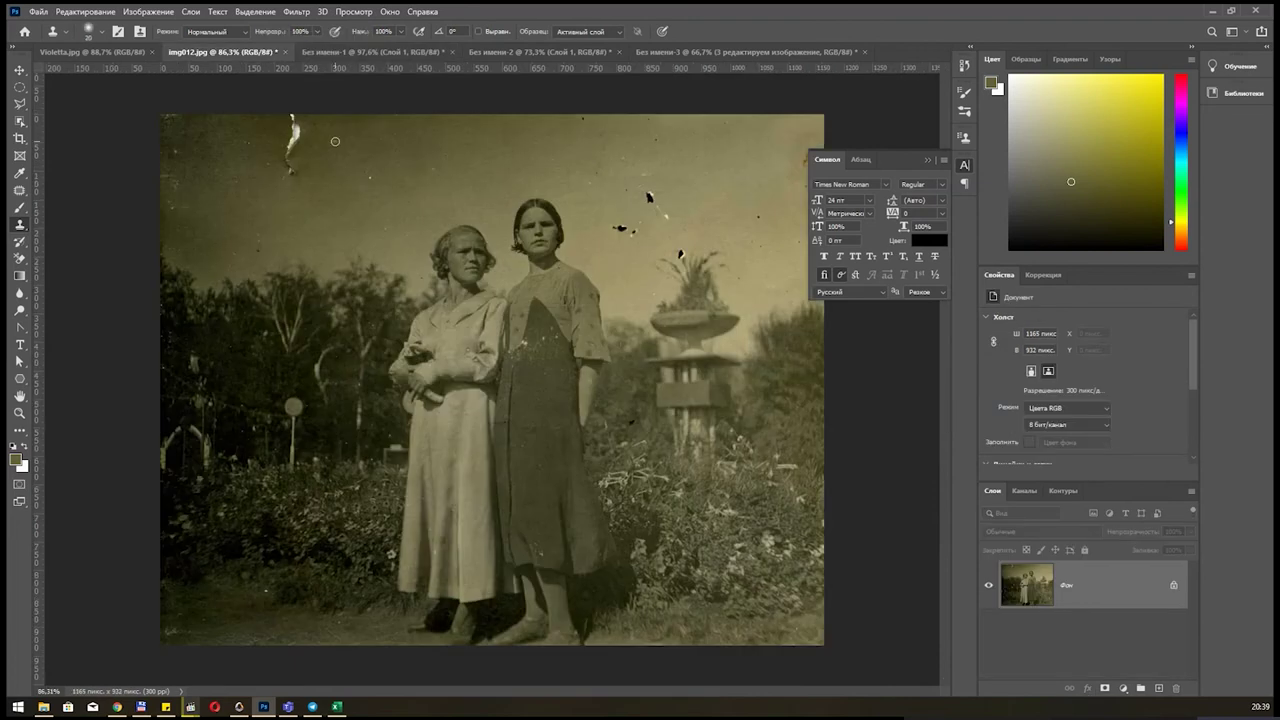
With a 35 px clone brush, remove the upper-left sky scratch and two dark sky specks.
{"action": "key", "text": "bracketright"}
{"action": "key", "text": "bracketright"}
{"action": "key", "text": "bracketright"}
{"action": "left_click_drag", "start_coordinate": [293, 169], "coordinate": [282, 150]}
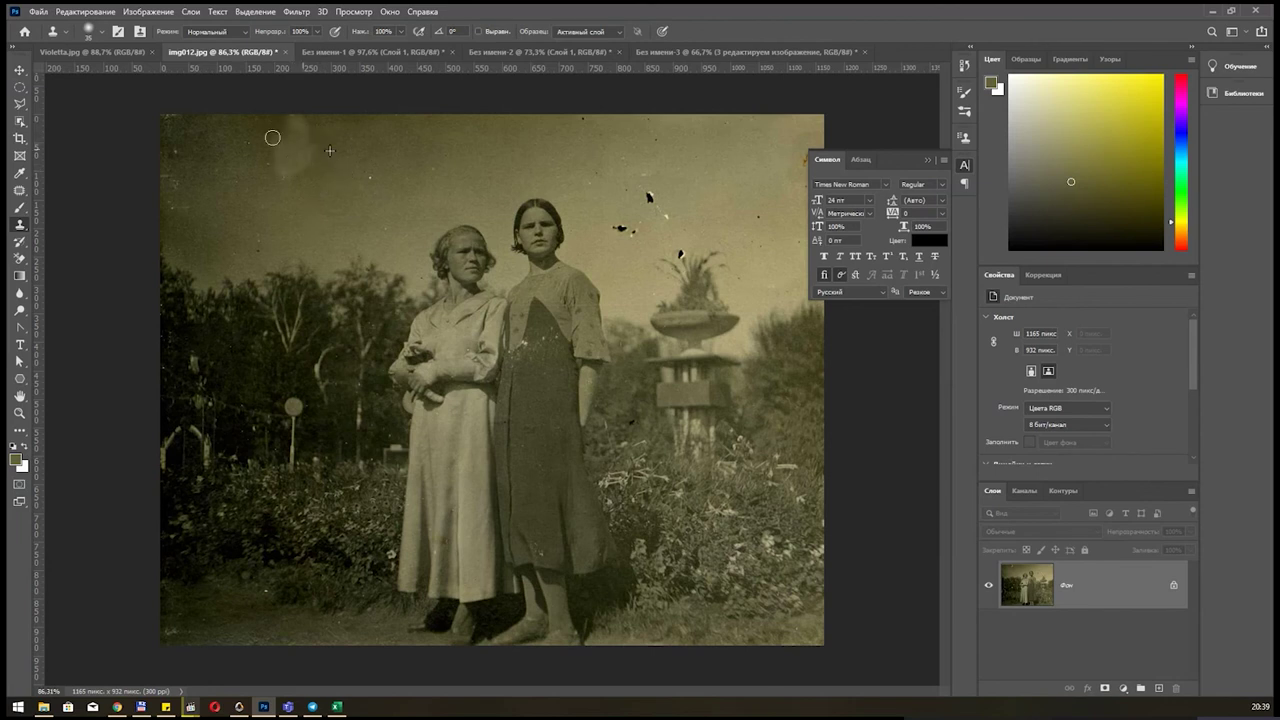
{"action": "mouse_move", "coordinate": [290, 168]}
{"action": "left_mouse_down"}
{"action": "mouse_move", "coordinate": [291, 143]}
{"action": "mouse_move", "coordinate": [331, 143]}
{"action": "mouse_move", "coordinate": [266, 149]}
{"action": "left_mouse_up"}
{"action": "left_click", "coordinate": [304, 218], "text": "alt"}
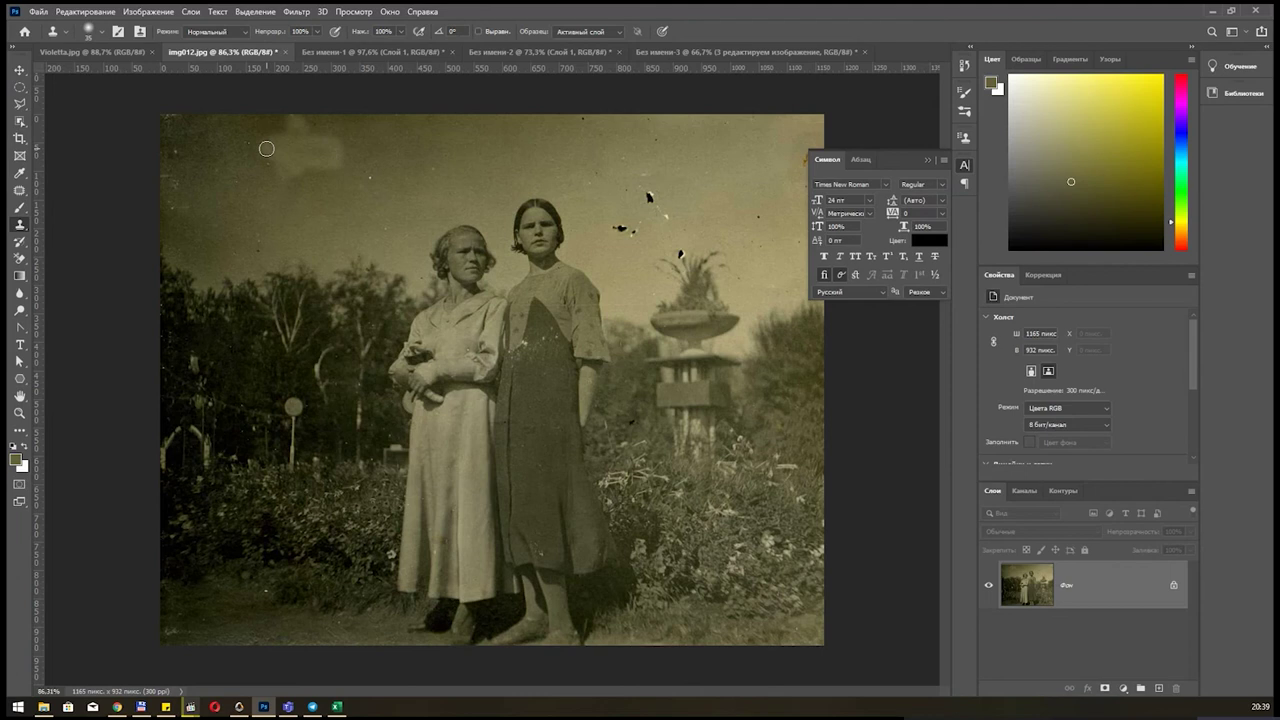
{"action": "left_click", "coordinate": [650, 195]}
{"action": "left_click", "coordinate": [620, 228]}
Brighten Violetta.jpg with a Levels correction setting the white input point to 184.
{"action": "left_click", "coordinate": [110, 52]}
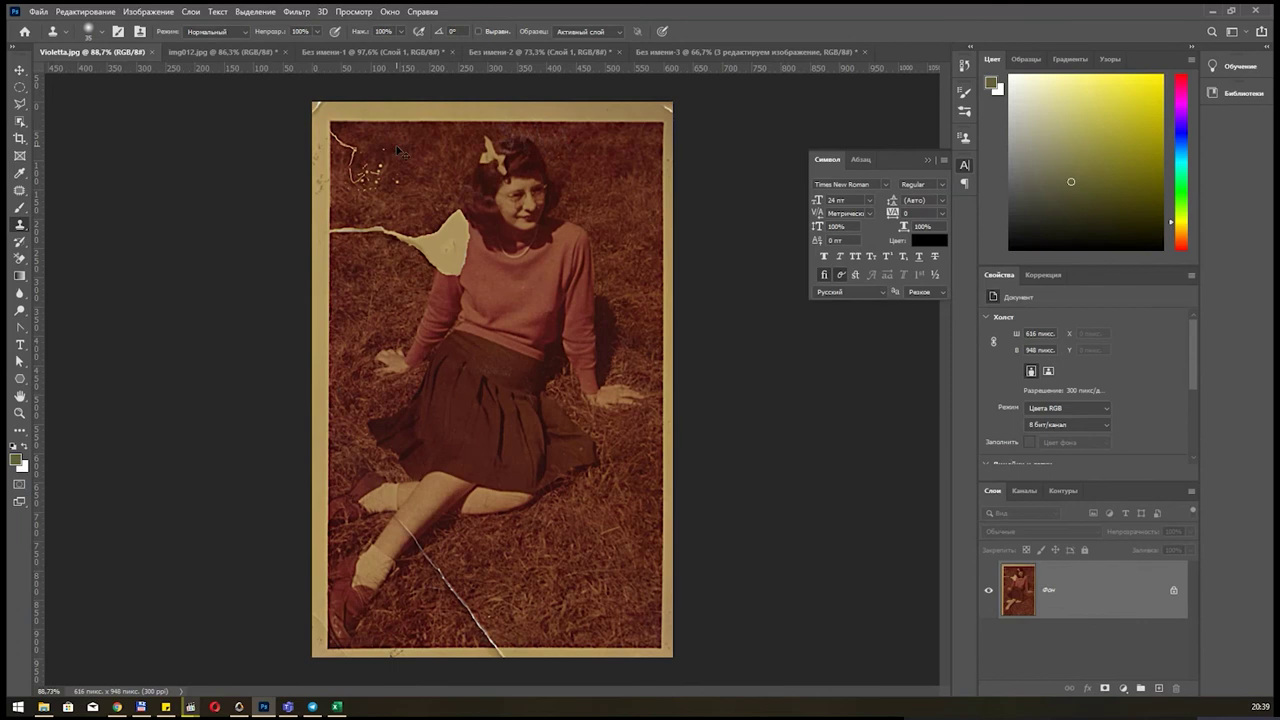
{"action": "key", "text": "ctrl+l"}
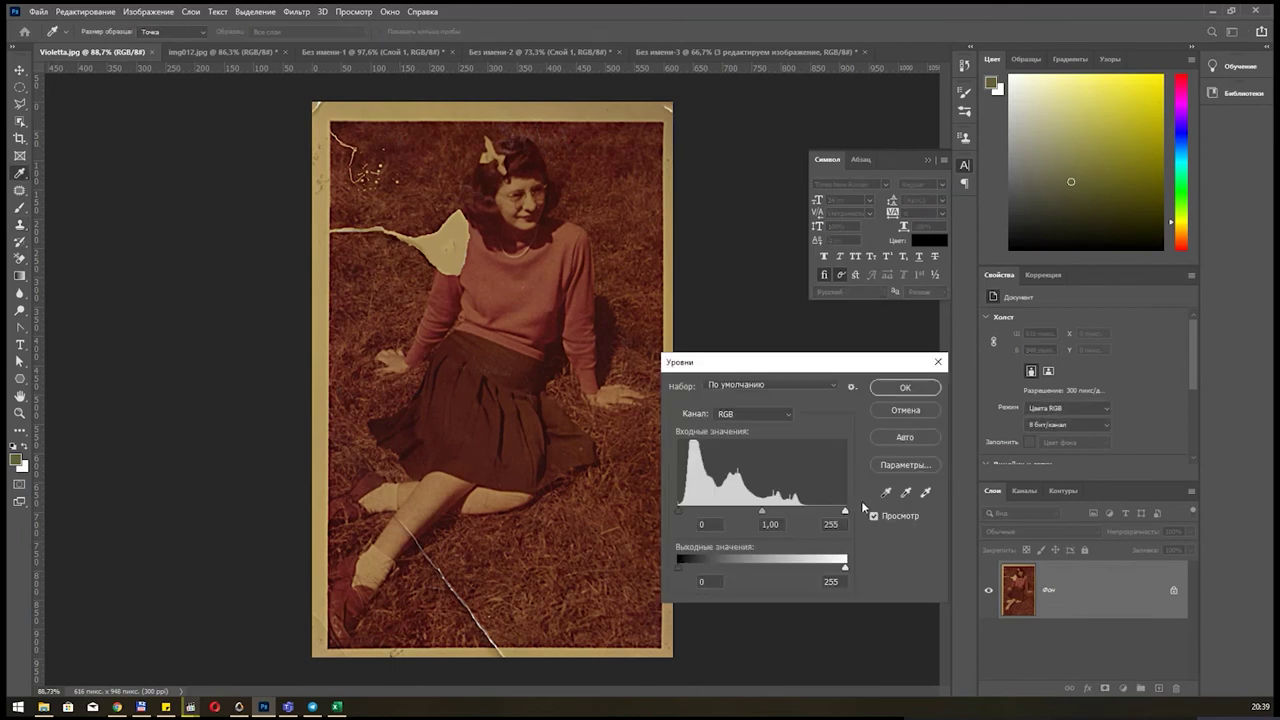
{"action": "left_click_drag", "start_coordinate": [845, 510], "coordinate": [724, 510]}
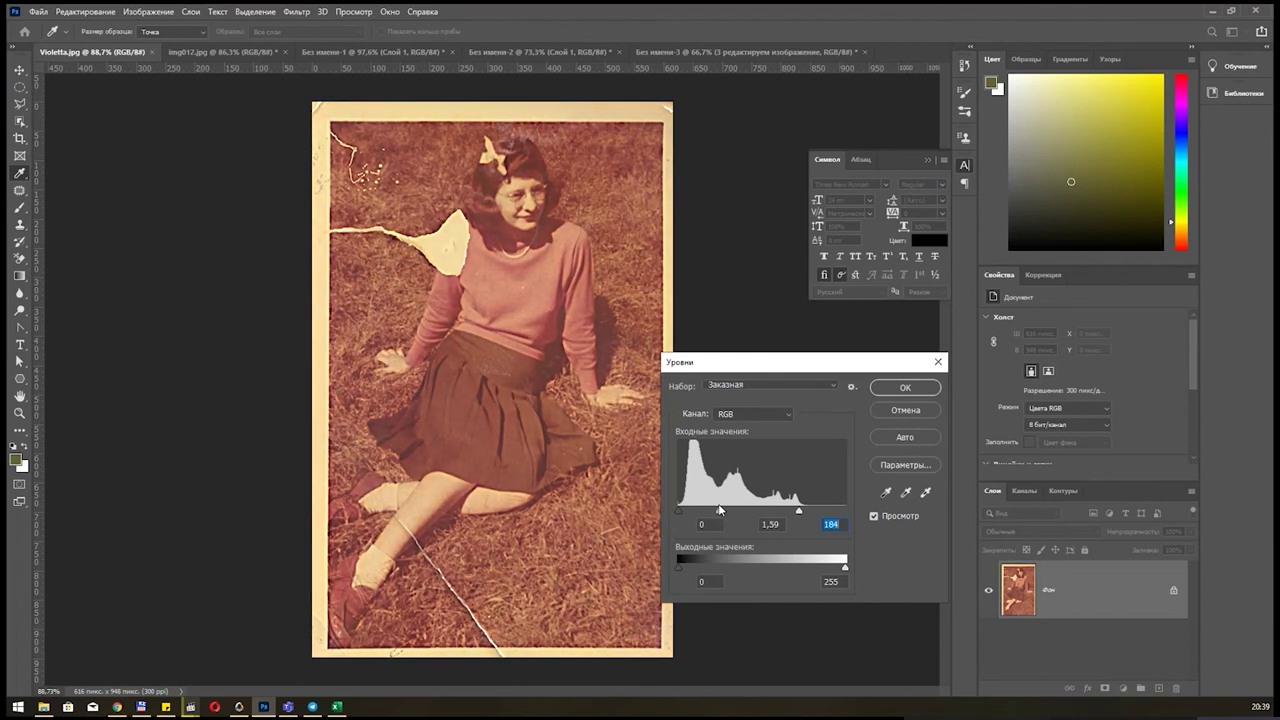
{"action": "left_click", "coordinate": [904, 388]}
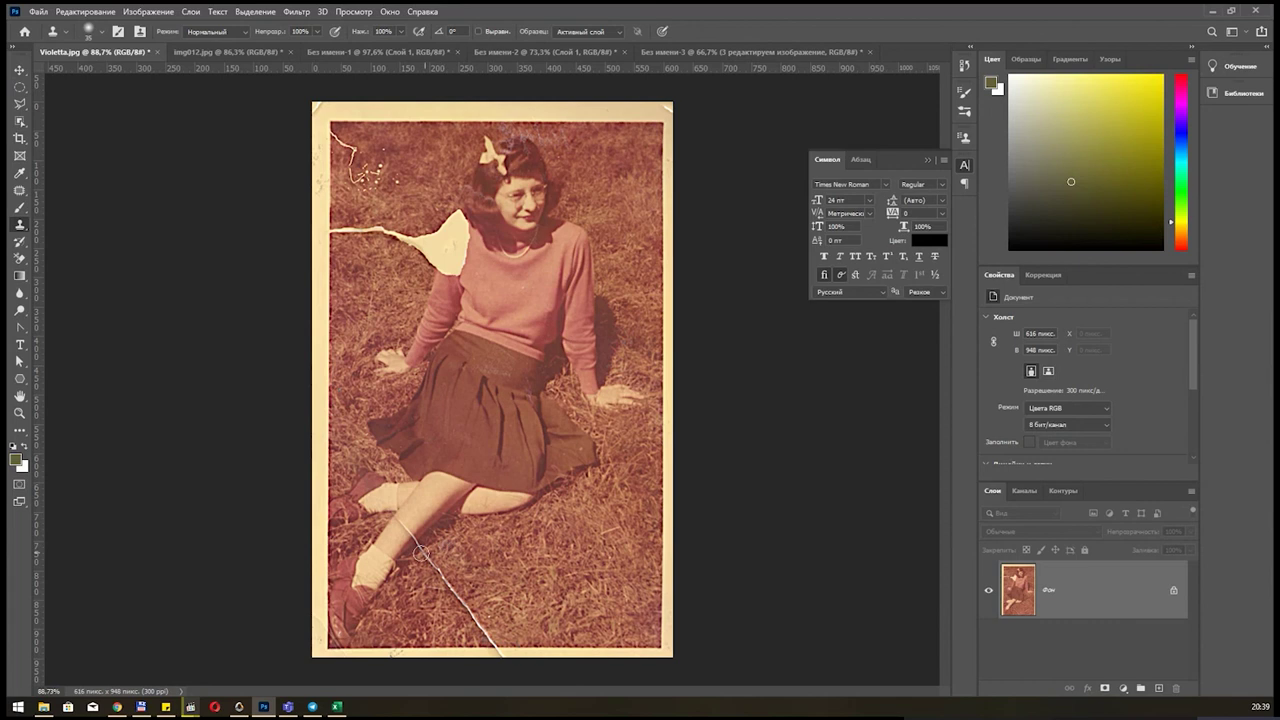
Clone away the white crack across the grass and along the photo's bottom edge.
{"action": "mouse_move", "coordinate": [420, 550]}
{"action": "left_mouse_down"}
{"action": "mouse_move", "coordinate": [460, 600]}
{"action": "mouse_move", "coordinate": [515, 630]}
{"action": "left_mouse_up"}
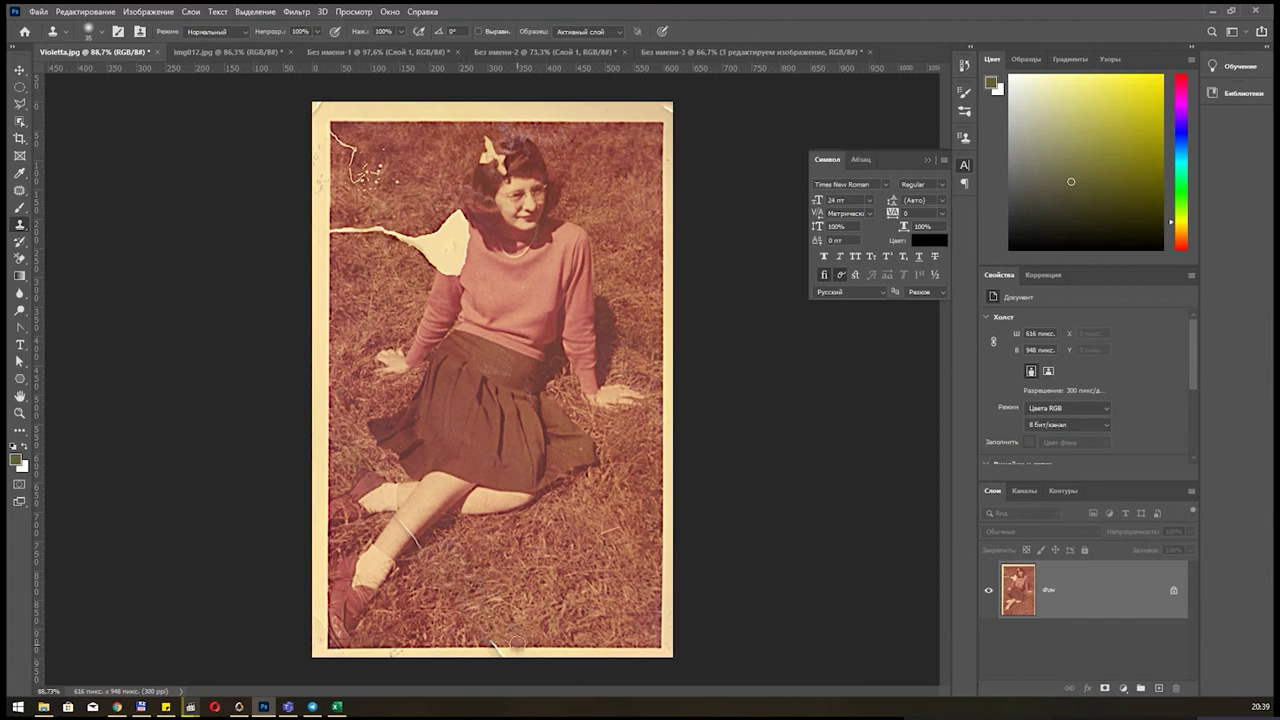
{"action": "left_click_drag", "start_coordinate": [514, 631], "coordinate": [490, 645]}
{"action": "scroll", "coordinate": [395, 517], "scroll_direction": "up", "scroll_amount": 2}
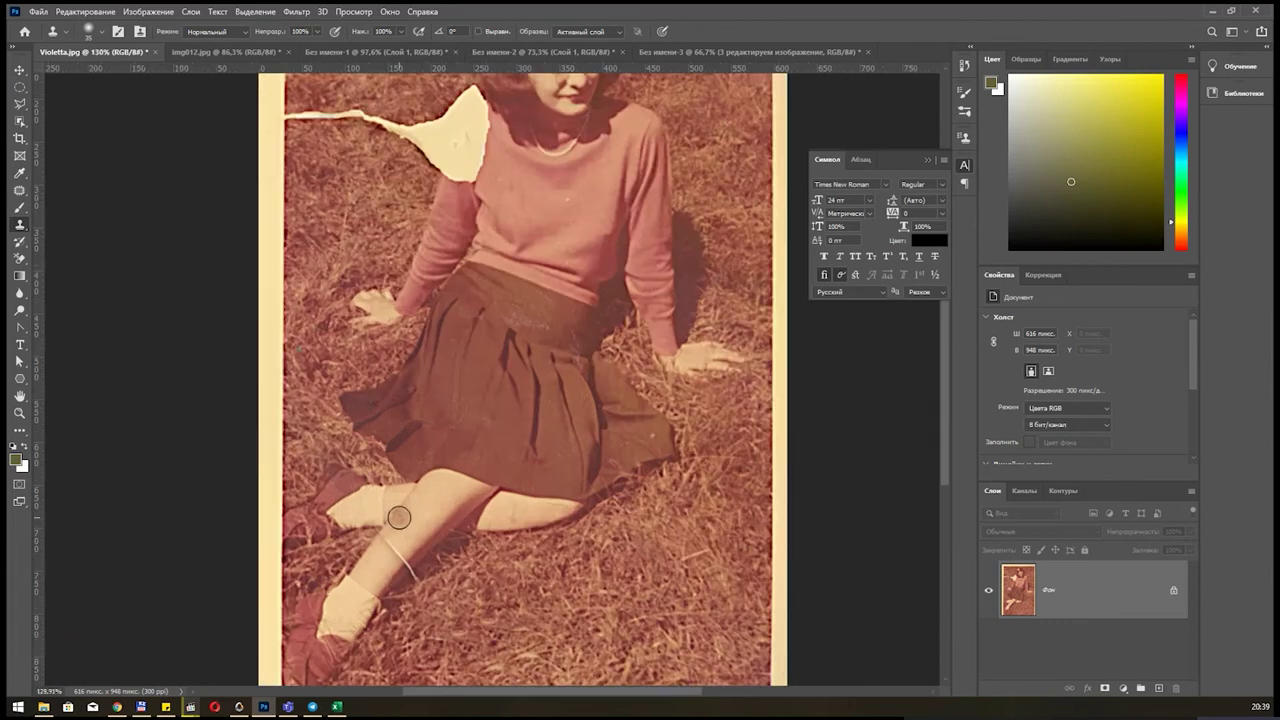
{"action": "scroll", "coordinate": [395, 517], "scroll_direction": "up", "scroll_amount": 3}
Clone over the crack on the girl's shin, shrinking the brush for final touch-ups.
{"action": "left_click_drag", "start_coordinate": [491, 553], "coordinate": [497, 465]}
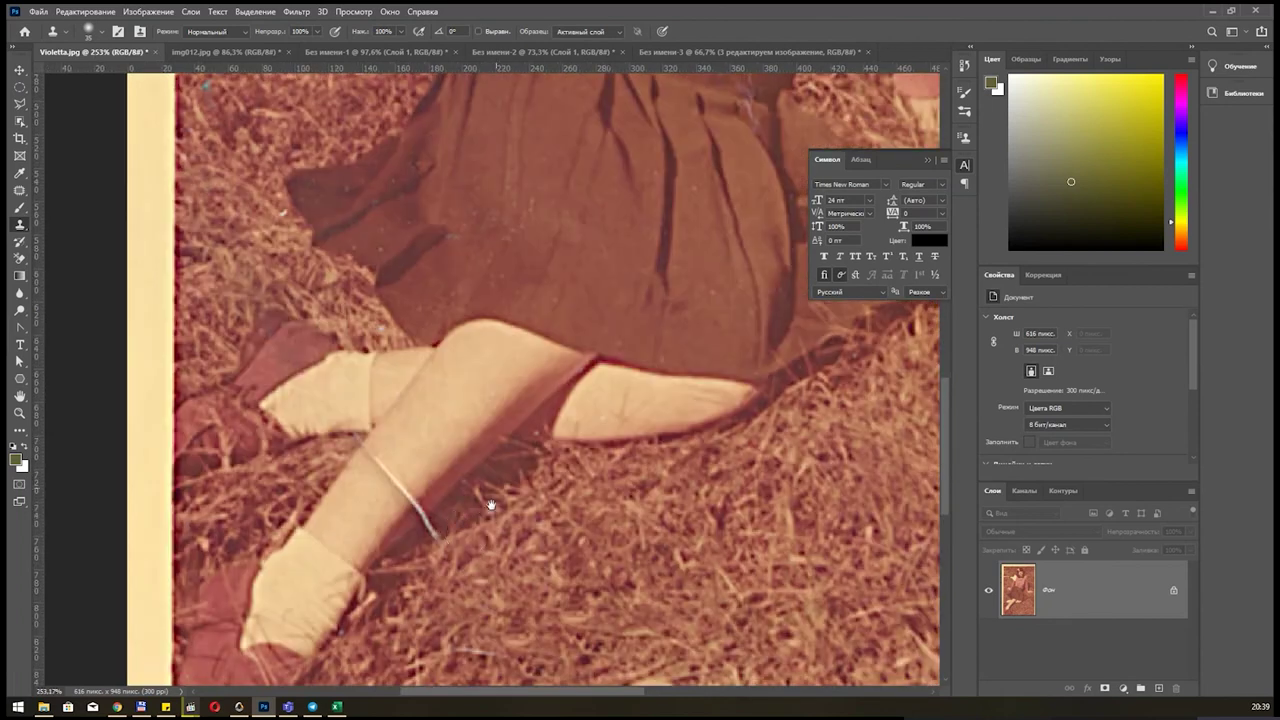
{"action": "left_click_drag", "start_coordinate": [439, 523], "coordinate": [428, 536]}
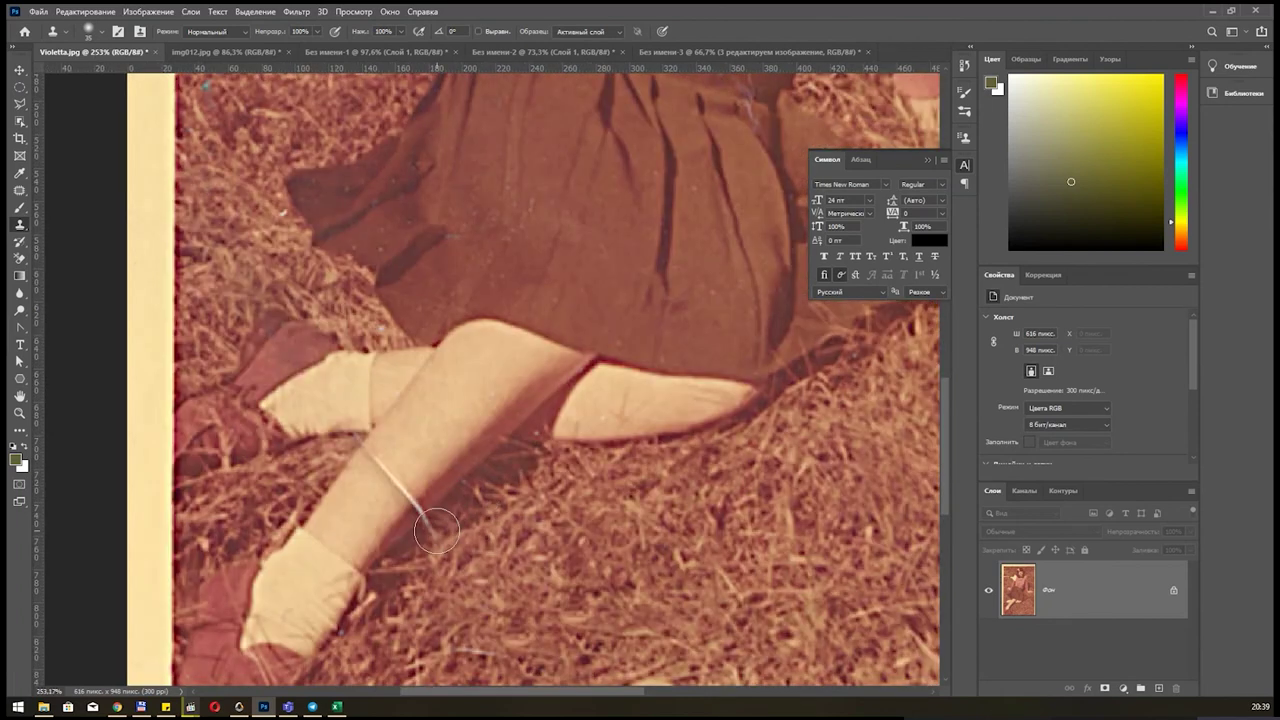
{"action": "left_click", "coordinate": [401, 441], "text": "alt"}
{"action": "mouse_move", "coordinate": [380, 468]}
{"action": "left_mouse_down"}
{"action": "mouse_move", "coordinate": [394, 484]}
{"action": "mouse_move", "coordinate": [376, 476]}
{"action": "left_mouse_up"}
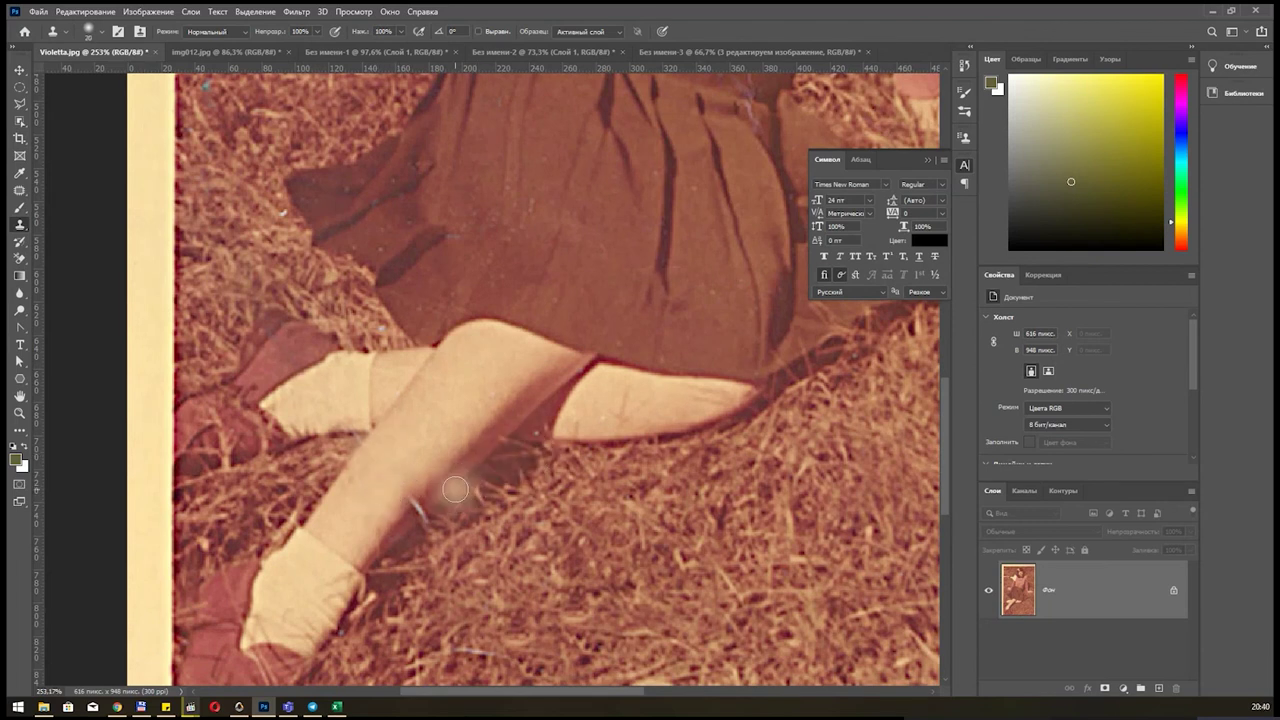
{"action": "key", "text": "bracketleft"}
{"action": "key", "text": "bracketleft"}
{"action": "key", "text": "bracketleft"}
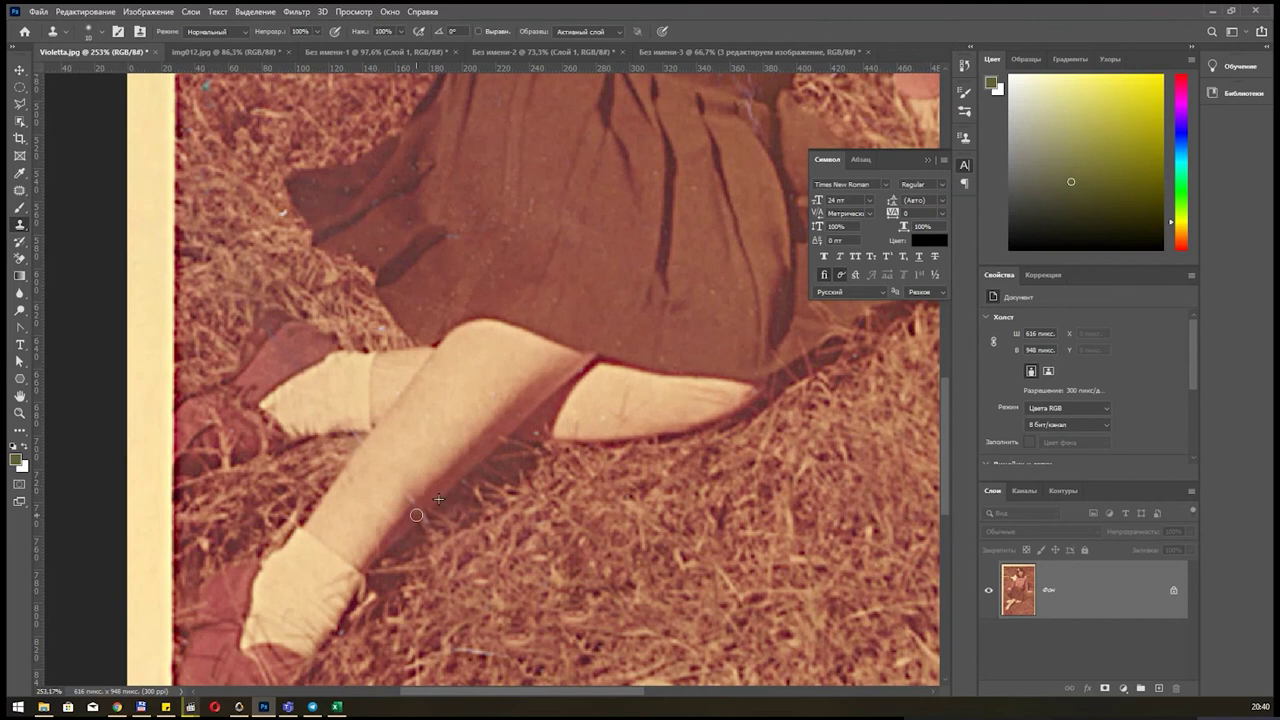
{"action": "left_click_drag", "start_coordinate": [424, 518], "coordinate": [419, 508]}
{"action": "scroll", "coordinate": [435, 377], "scroll_direction": "down", "scroll_amount": 3}
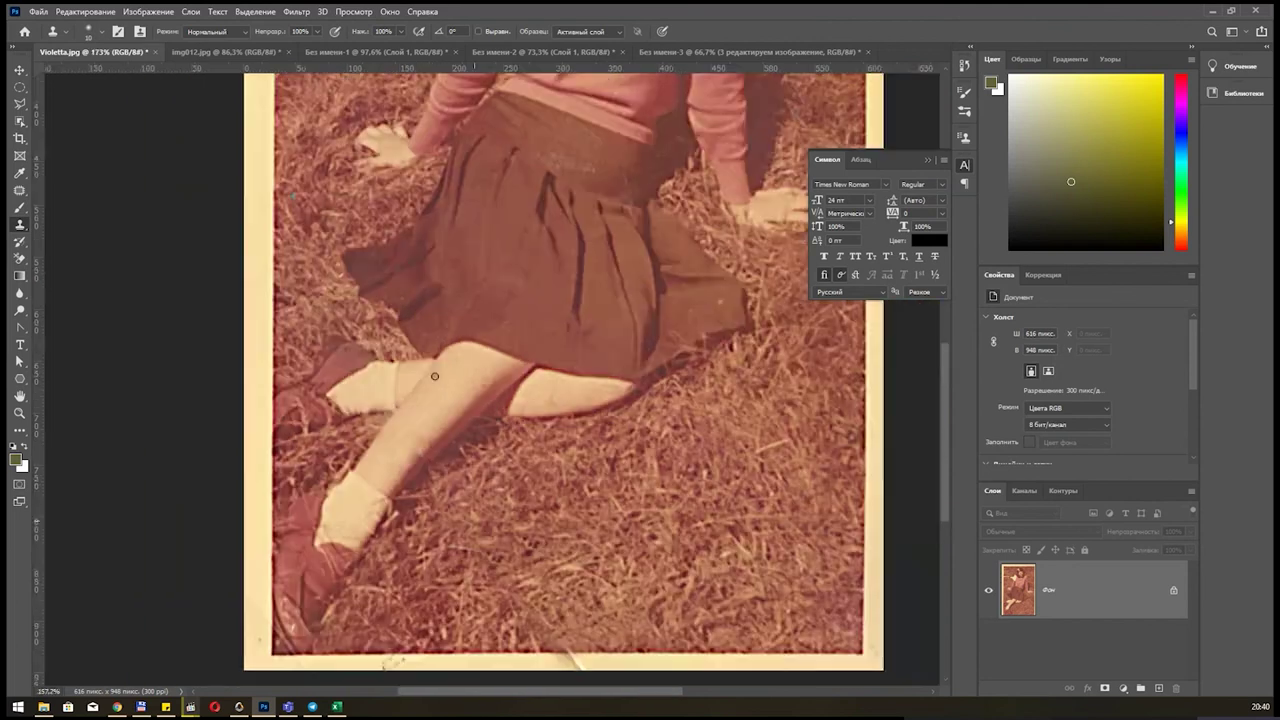
{"action": "scroll", "coordinate": [480, 324], "scroll_direction": "down", "scroll_amount": 2}
{"action": "left_click_drag", "start_coordinate": [550, 145], "coordinate": [523, 380]}
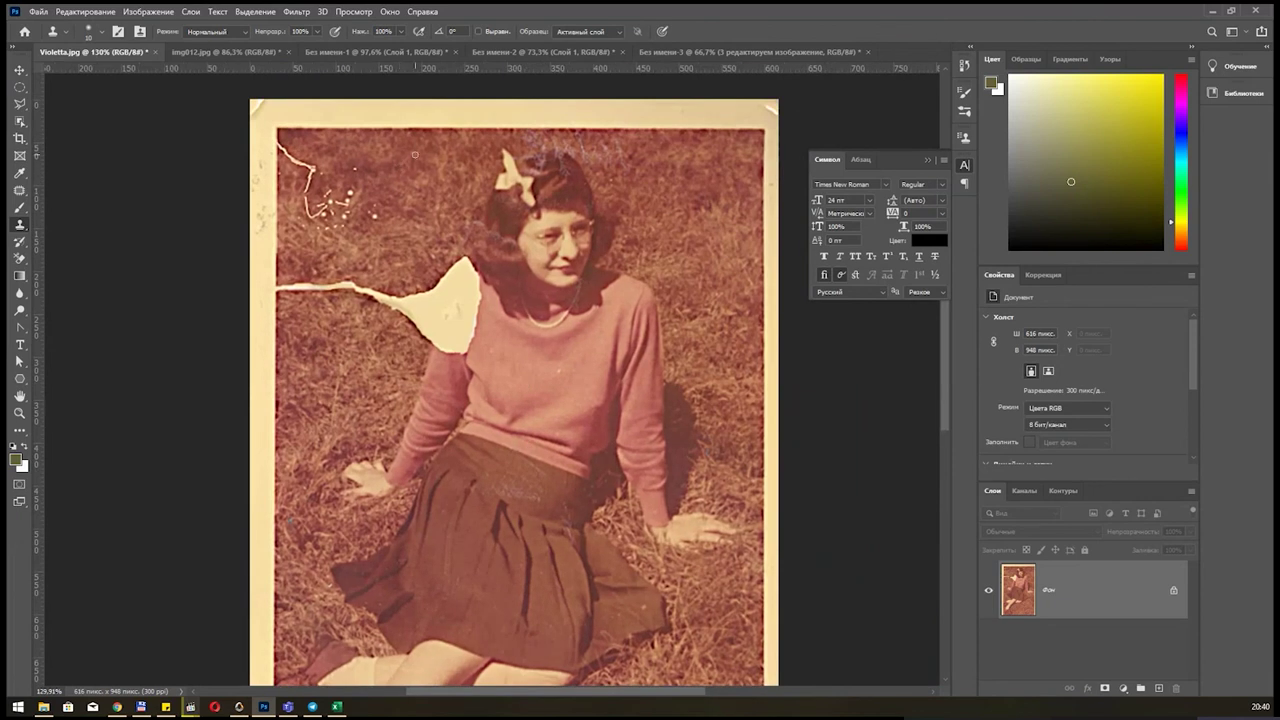
Enlarge the clone brush to 30 and clone grass over the upper-left white specks.
{"action": "key", "text": "bracketright"}
{"action": "key", "text": "bracketright"}
{"action": "left_click", "coordinate": [415, 153], "text": "alt"}
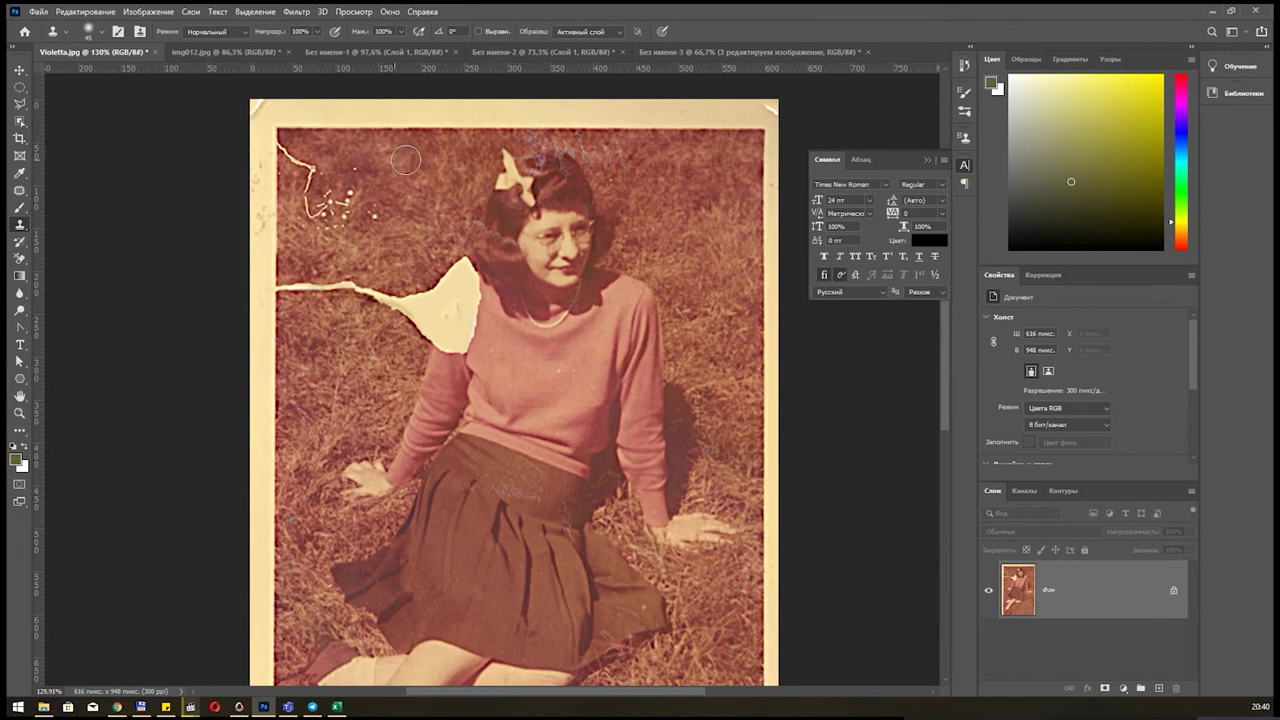
{"action": "mouse_move", "coordinate": [349, 192]}
{"action": "left_mouse_down"}
{"action": "mouse_move", "coordinate": [343, 203]}
{"action": "mouse_move", "coordinate": [367, 170]}
{"action": "mouse_move", "coordinate": [311, 185]}
{"action": "mouse_move", "coordinate": [296, 153]}
{"action": "mouse_move", "coordinate": [320, 172]}
{"action": "mouse_move", "coordinate": [315, 190]}
{"action": "left_mouse_up"}
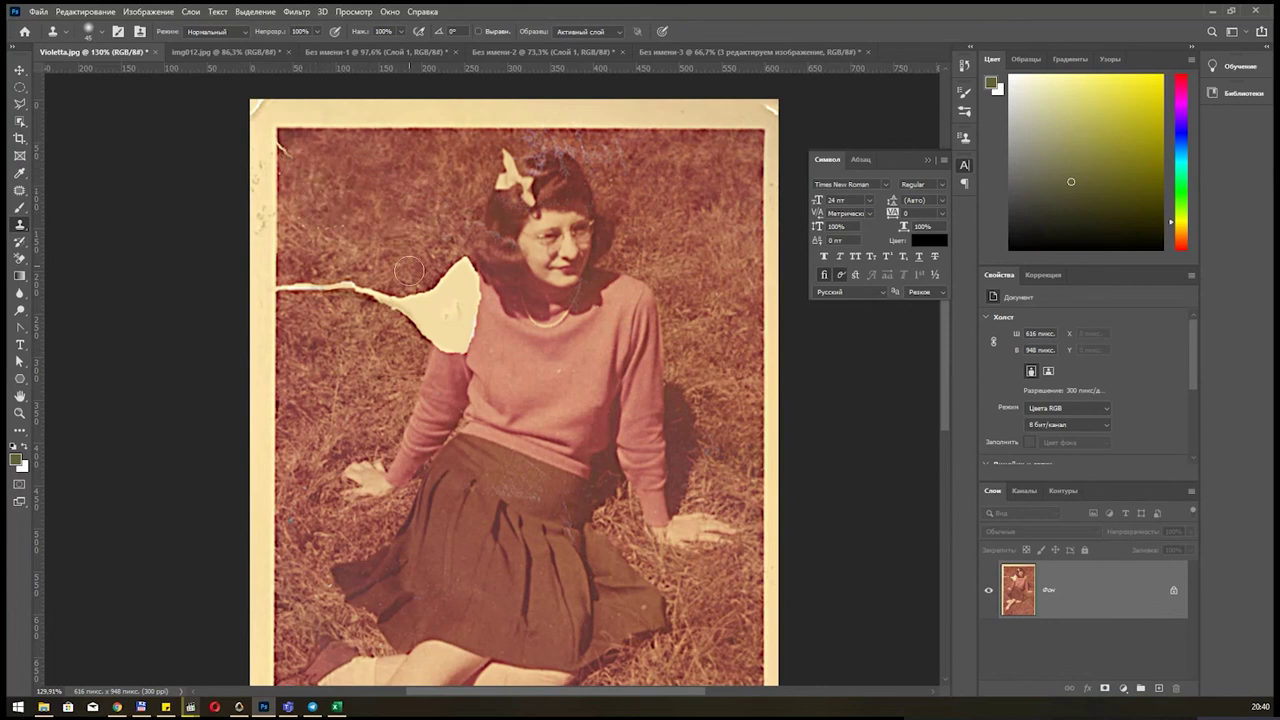
Clone grass over the long white tear line and into the torn corner.
{"action": "left_click", "coordinate": [410, 212], "text": "alt"}
{"action": "mouse_move", "coordinate": [425, 287]}
{"action": "left_mouse_down"}
{"action": "mouse_move", "coordinate": [400, 296]}
{"action": "mouse_move", "coordinate": [350, 282]}
{"action": "mouse_move", "coordinate": [362, 268]}
{"action": "mouse_move", "coordinate": [284, 290]}
{"action": "left_mouse_up"}
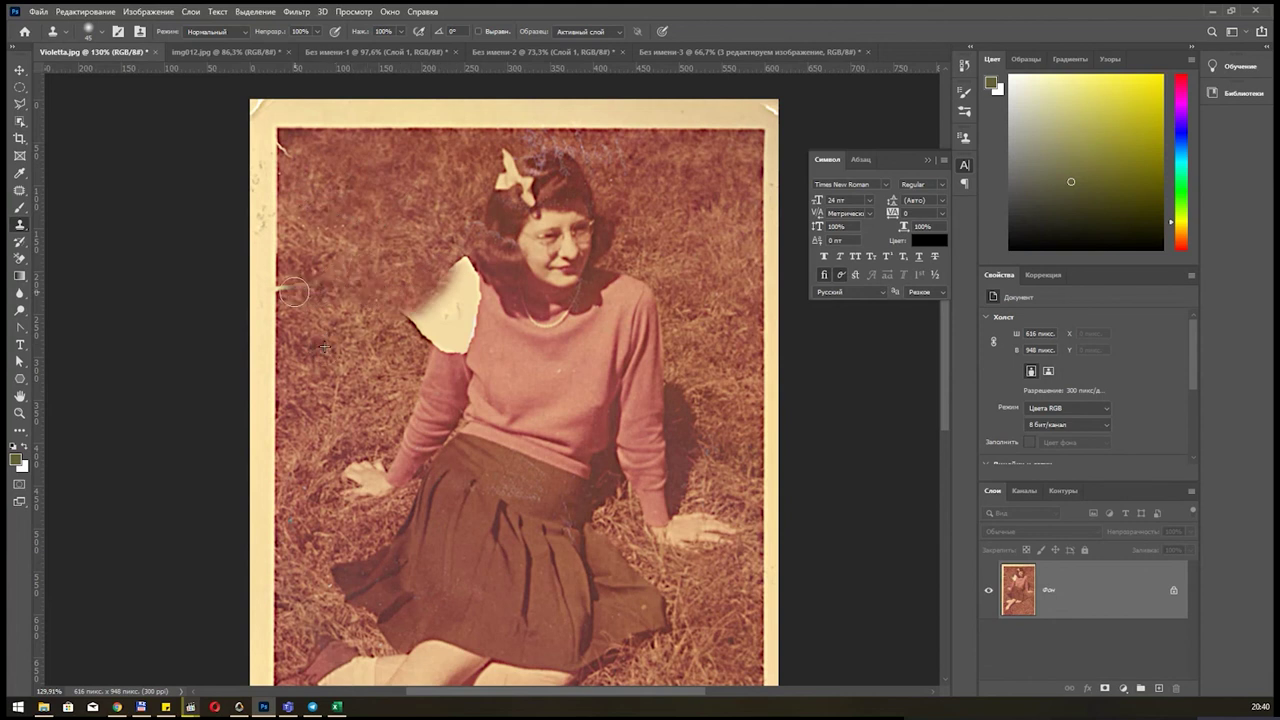
{"action": "left_click", "coordinate": [379, 298], "text": "alt"}
{"action": "left_click", "coordinate": [451, 260]}
{"action": "mouse_move", "coordinate": [451, 260]}
{"action": "left_mouse_down"}
{"action": "mouse_move", "coordinate": [433, 272]}
{"action": "mouse_move", "coordinate": [427, 327]}
{"action": "left_mouse_up"}
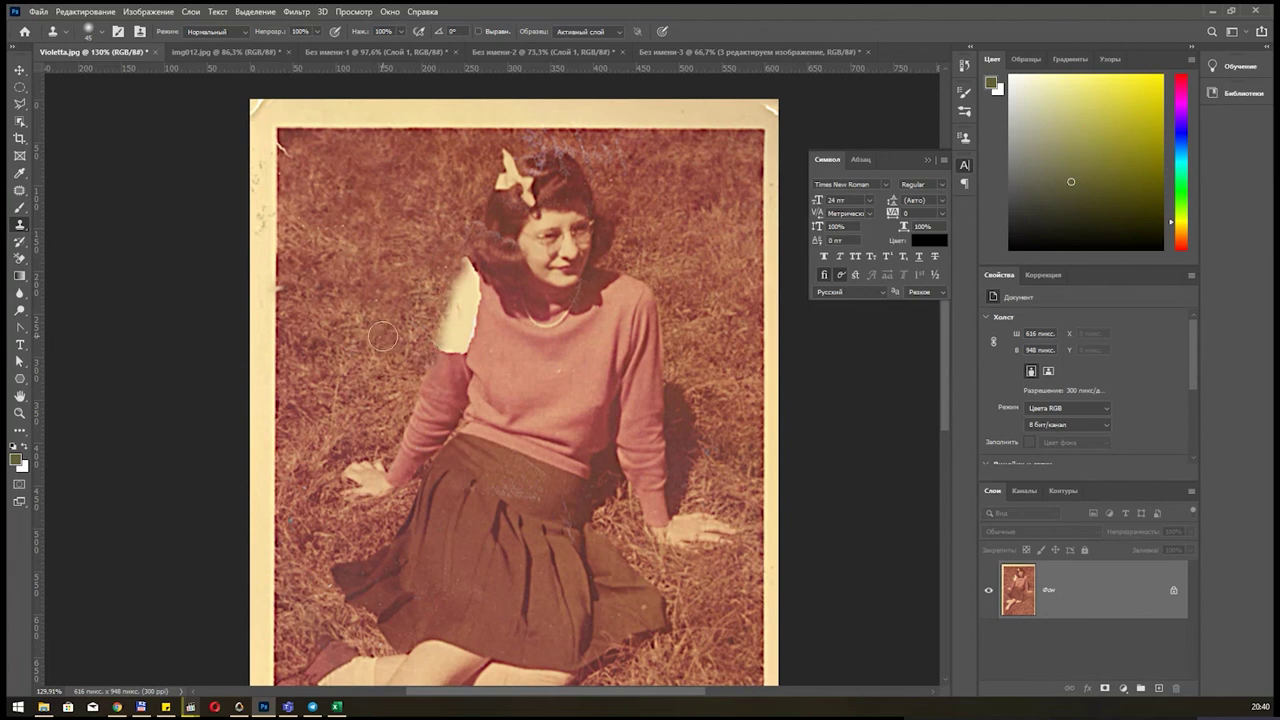
{"action": "left_click", "coordinate": [20, 108]}
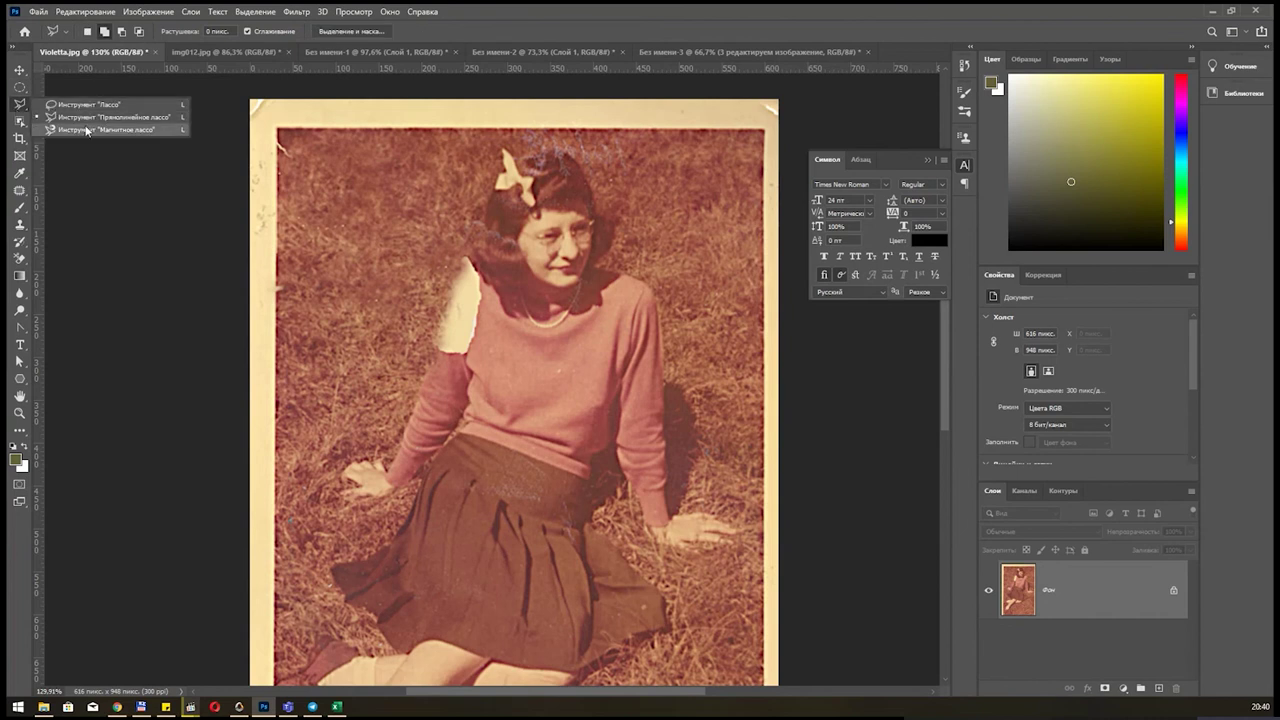
Select the pale shoulder patch with the Magnetic Lasso and clone texture into it.
{"action": "left_click", "coordinate": [87, 130]}
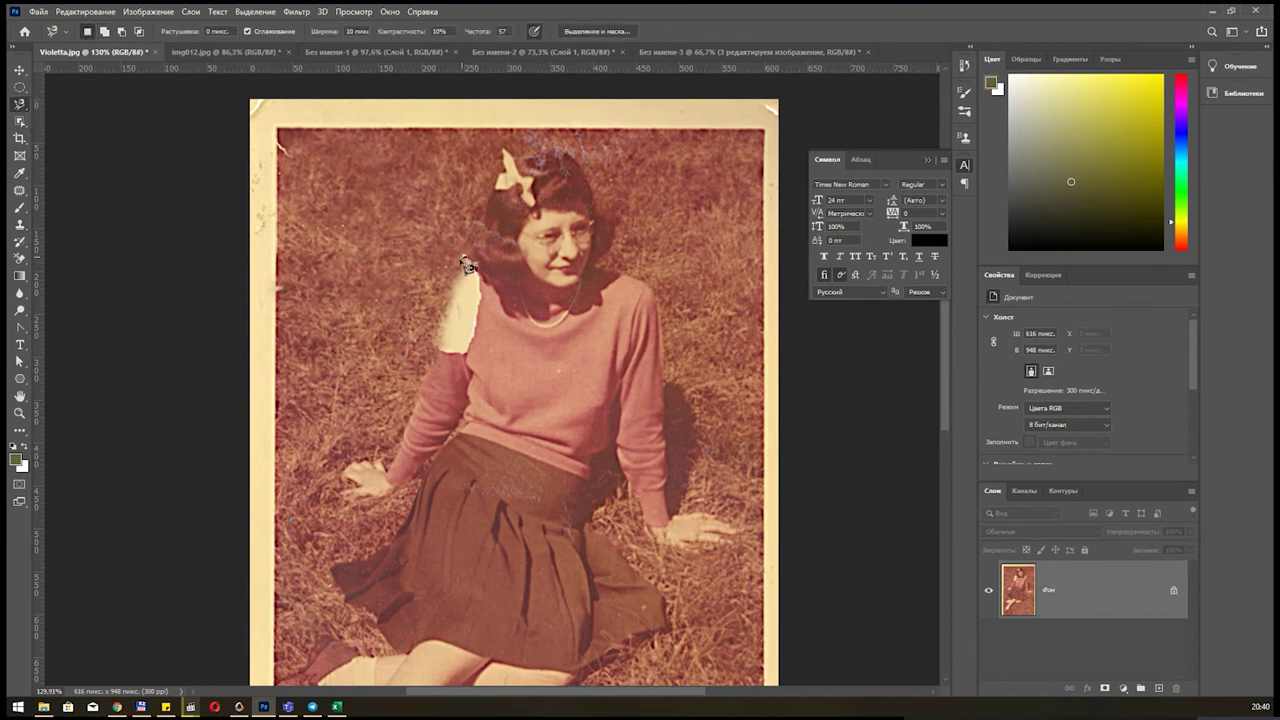
{"action": "left_click", "coordinate": [467, 265]}
{"action": "left_click", "coordinate": [486, 269]}
{"action": "left_click", "coordinate": [19, 224]}
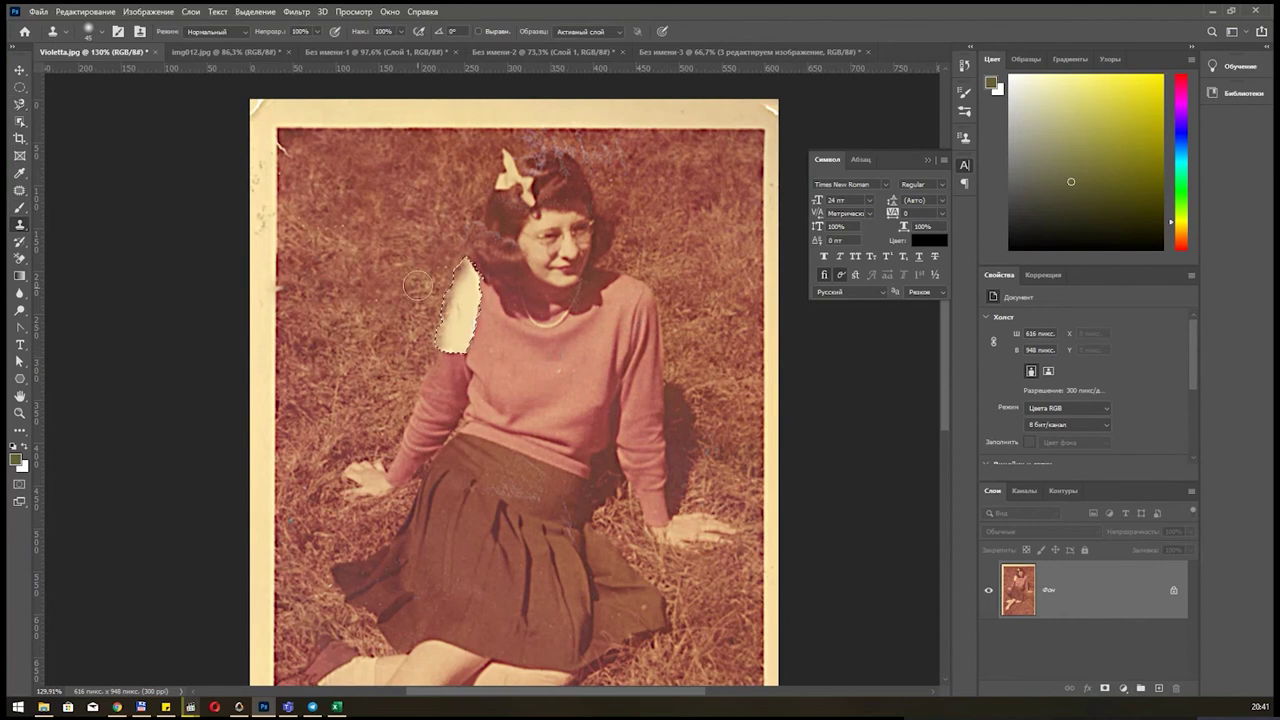
{"action": "left_click_drag", "start_coordinate": [418, 287], "coordinate": [466, 286]}
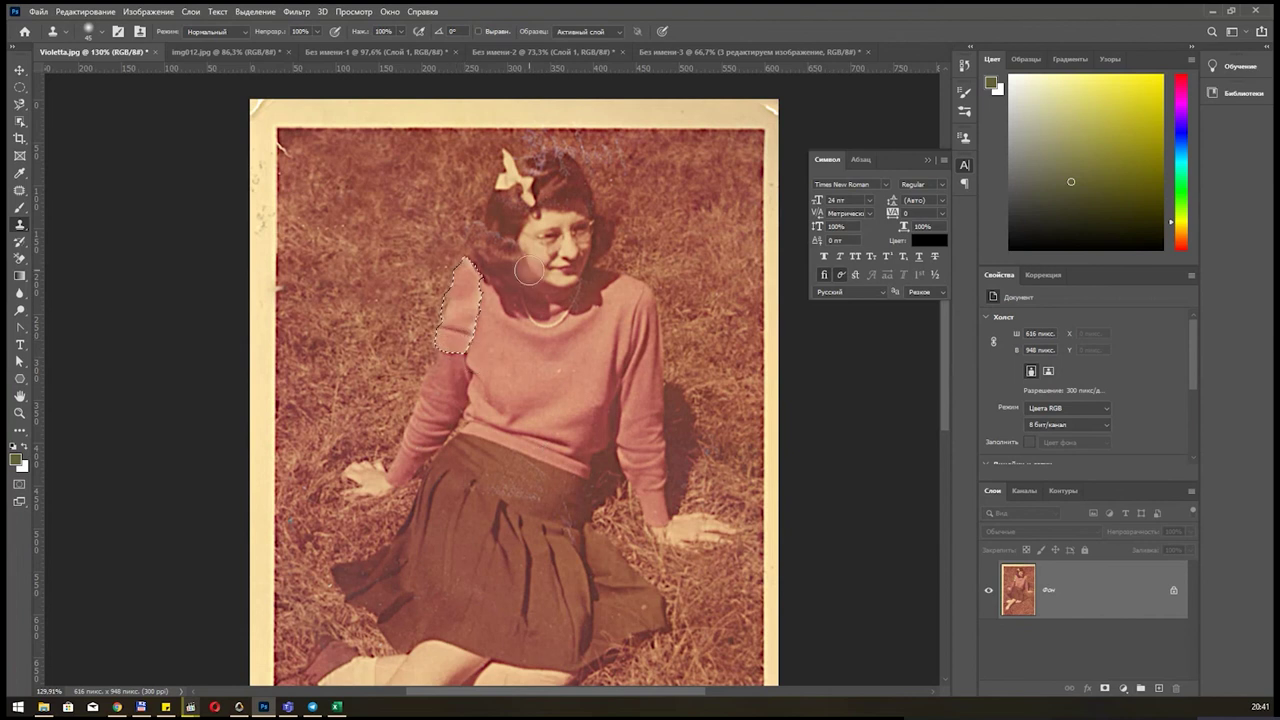
{"action": "key", "text": "ctrl+d"}
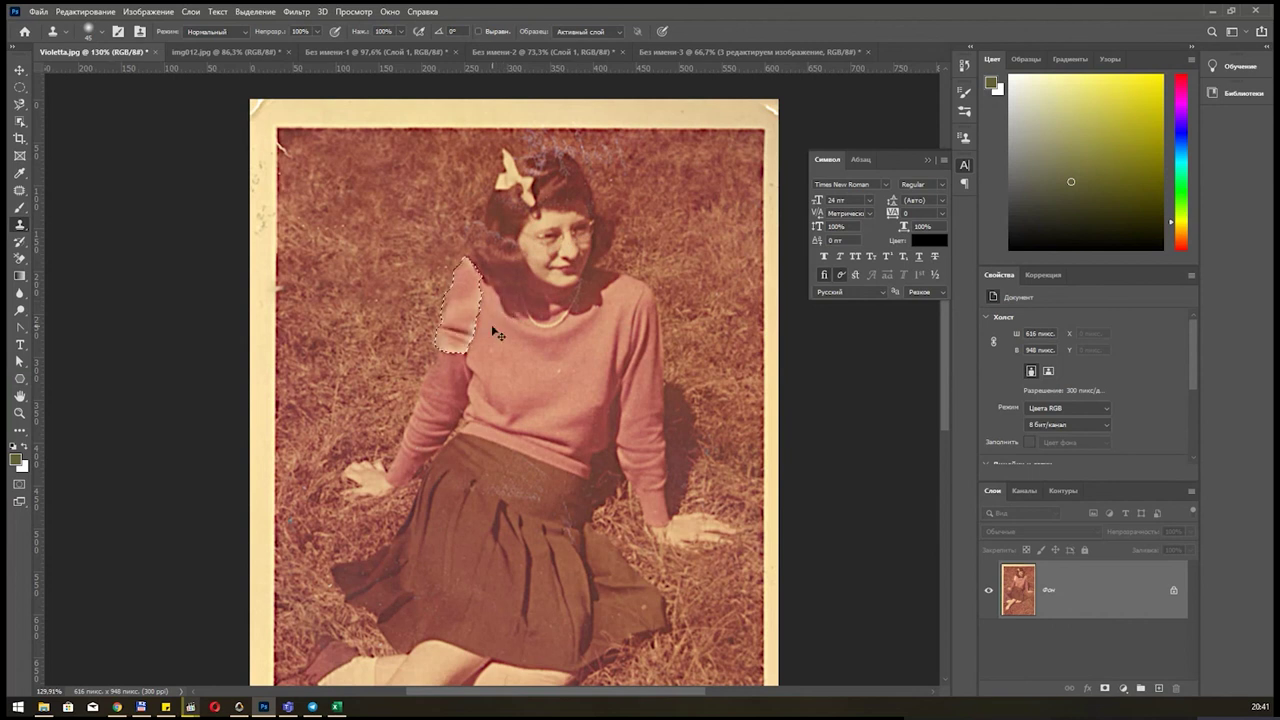
Paint pink sweater texture over the shoulder patch on new Layer 1, then deselect.
{"action": "left_click", "coordinate": [1160, 689]}
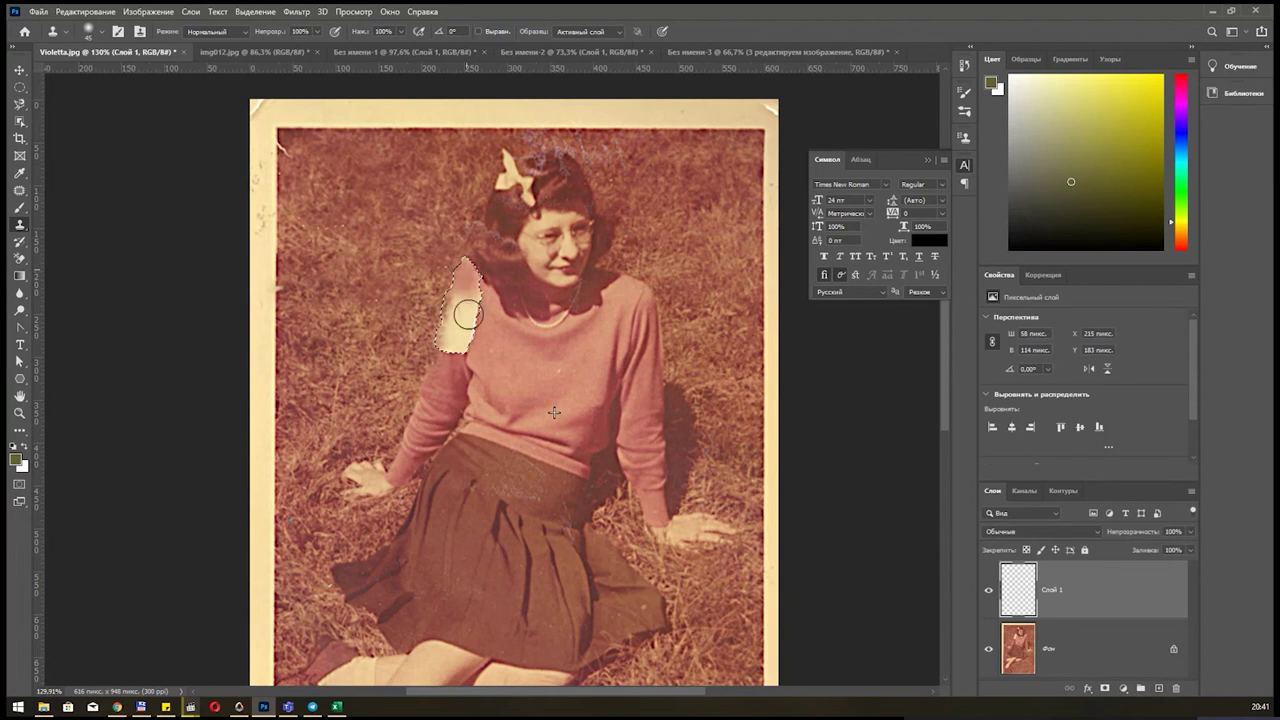
{"action": "left_click_drag", "start_coordinate": [468, 315], "coordinate": [456, 340]}
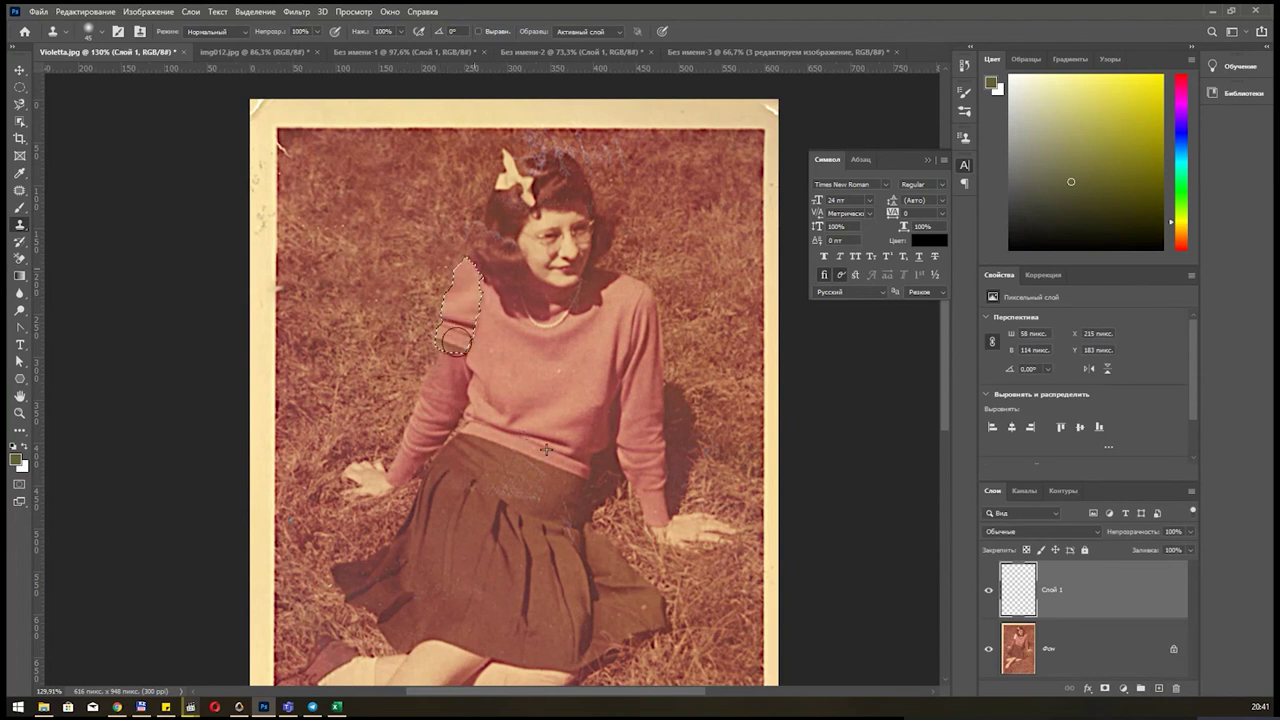
{"action": "key", "text": "ctrl+d"}
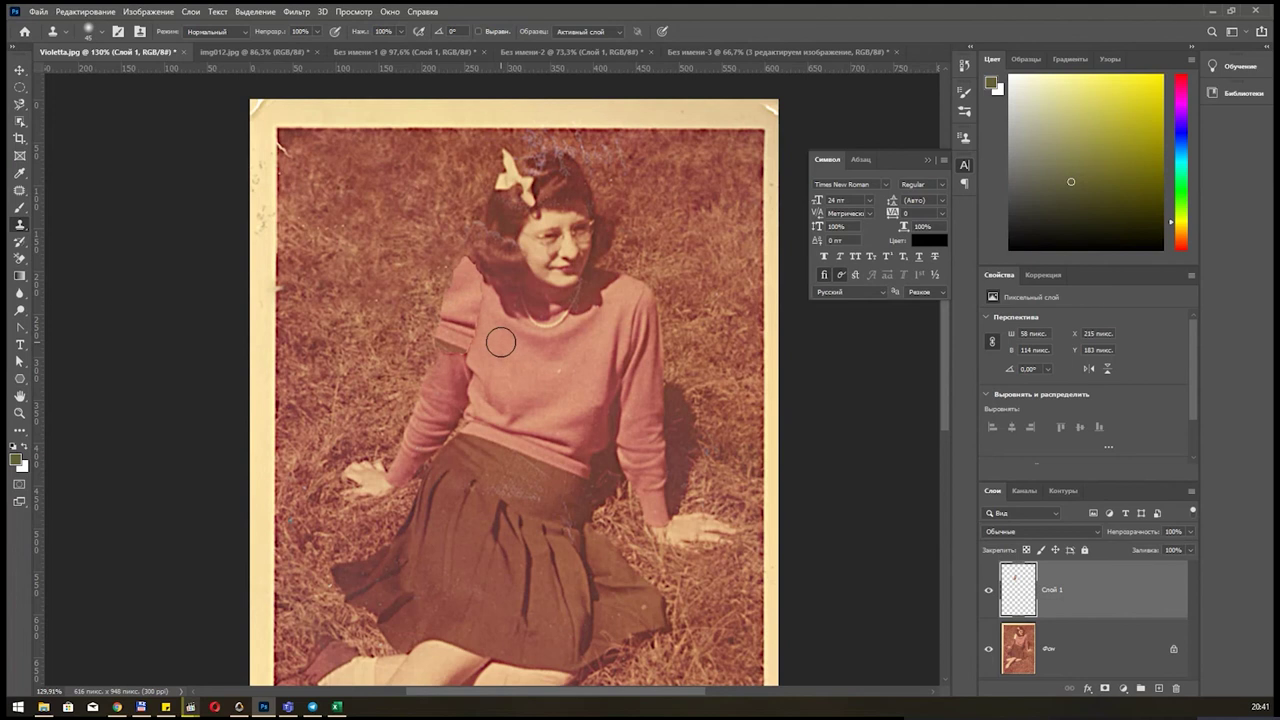
Set the eraser brush to 0% hardness at 70 px.
{"action": "key", "text": "e"}
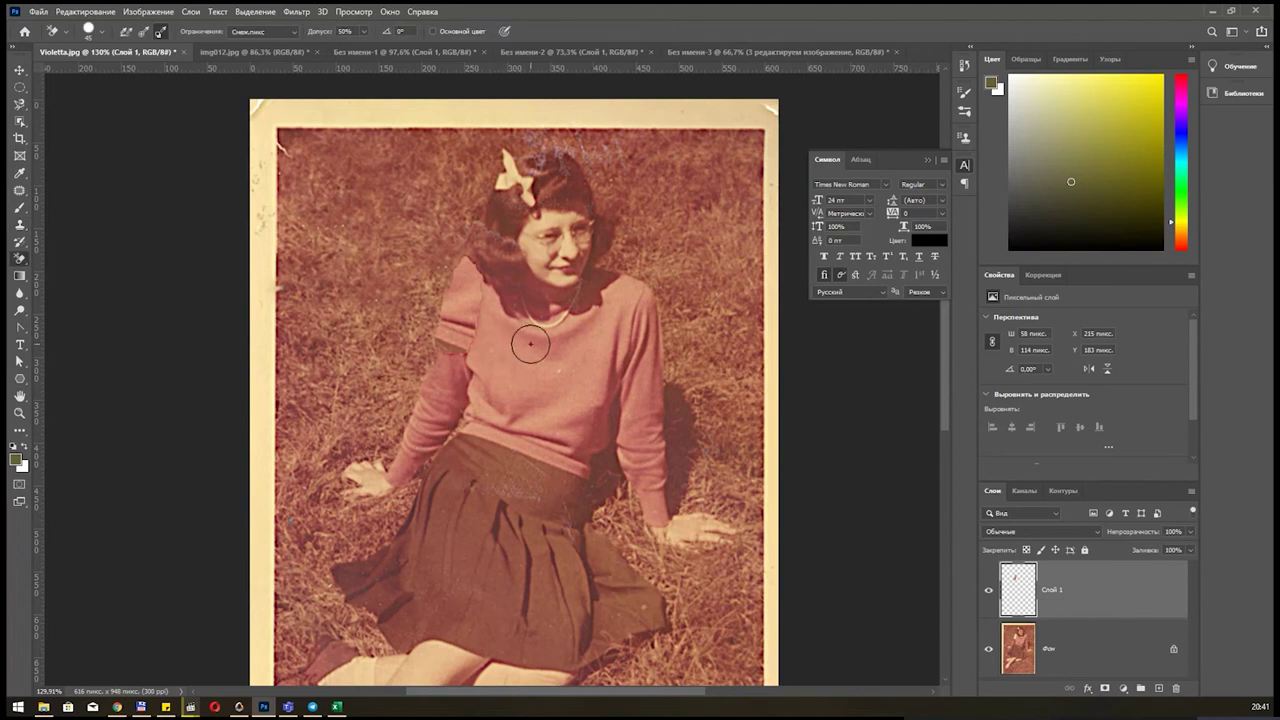
{"action": "right_click", "coordinate": [538, 347]}
{"action": "left_click_drag", "start_coordinate": [578, 400], "coordinate": [545, 401]}
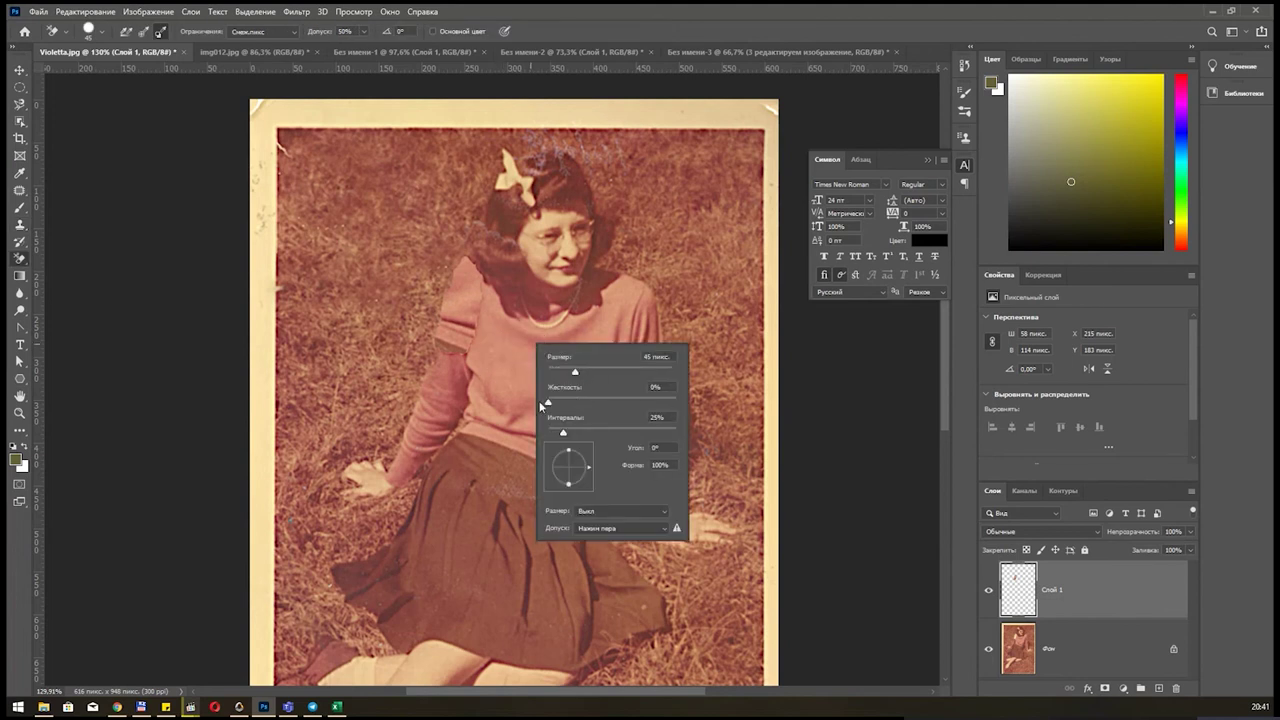
{"action": "right_click", "coordinate": [19, 258]}
{"action": "left_click", "coordinate": [70, 266]}
{"action": "right_click", "coordinate": [486, 349]}
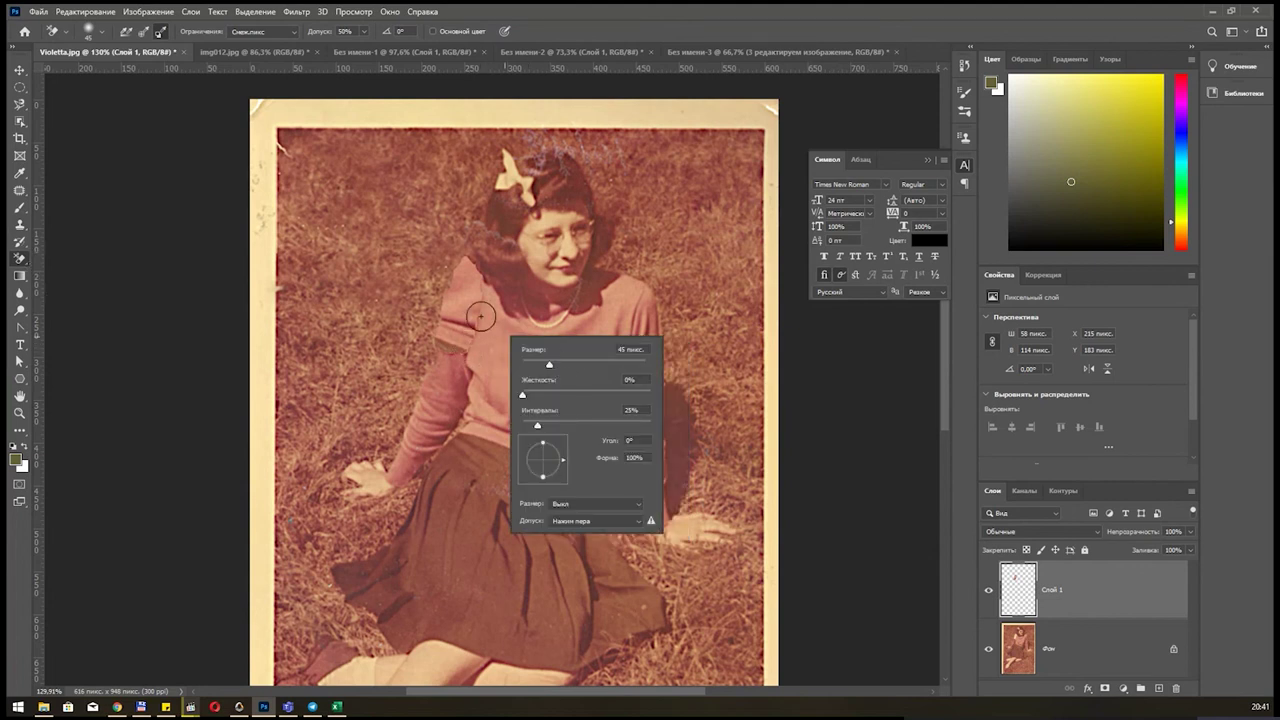
{"action": "left_click", "coordinate": [483, 314]}
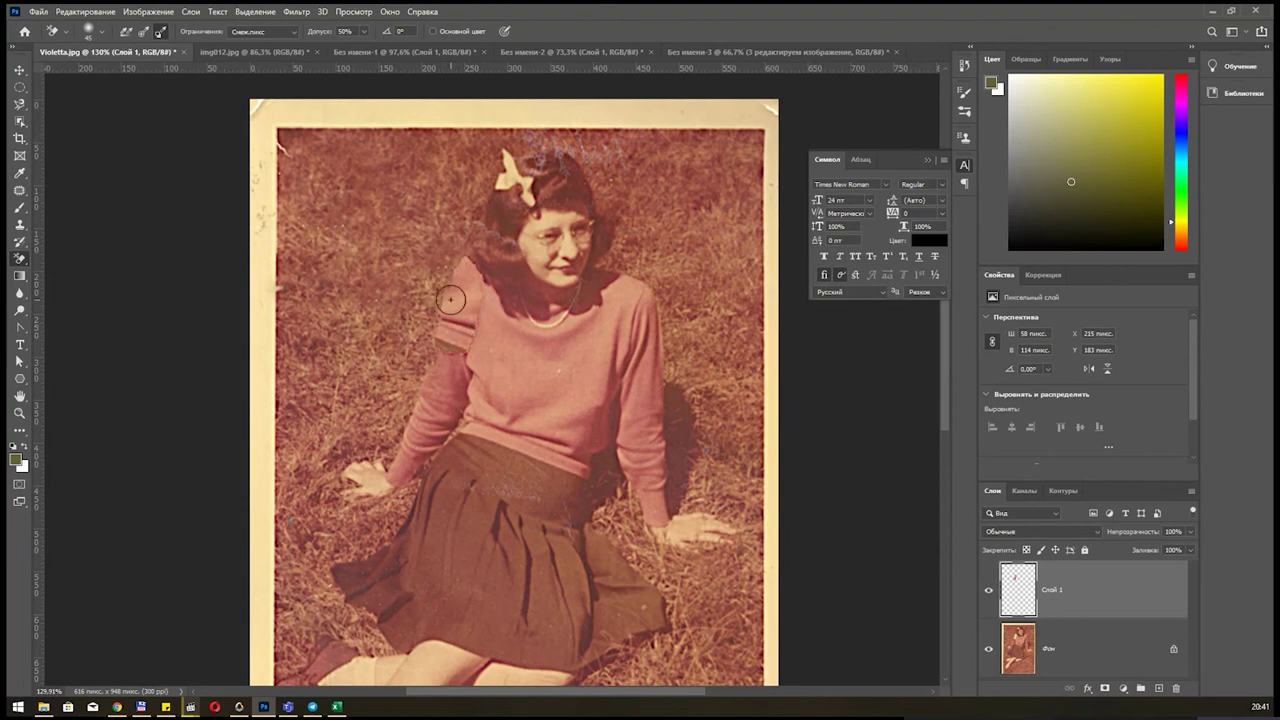
Compare the patch layer, switch to the plain Eraser, then undo a shoulder-edge erase.
{"action": "left_click", "coordinate": [988, 591]}
{"action": "scroll", "coordinate": [476, 302], "scroll_direction": "up", "scroll_amount": 1}
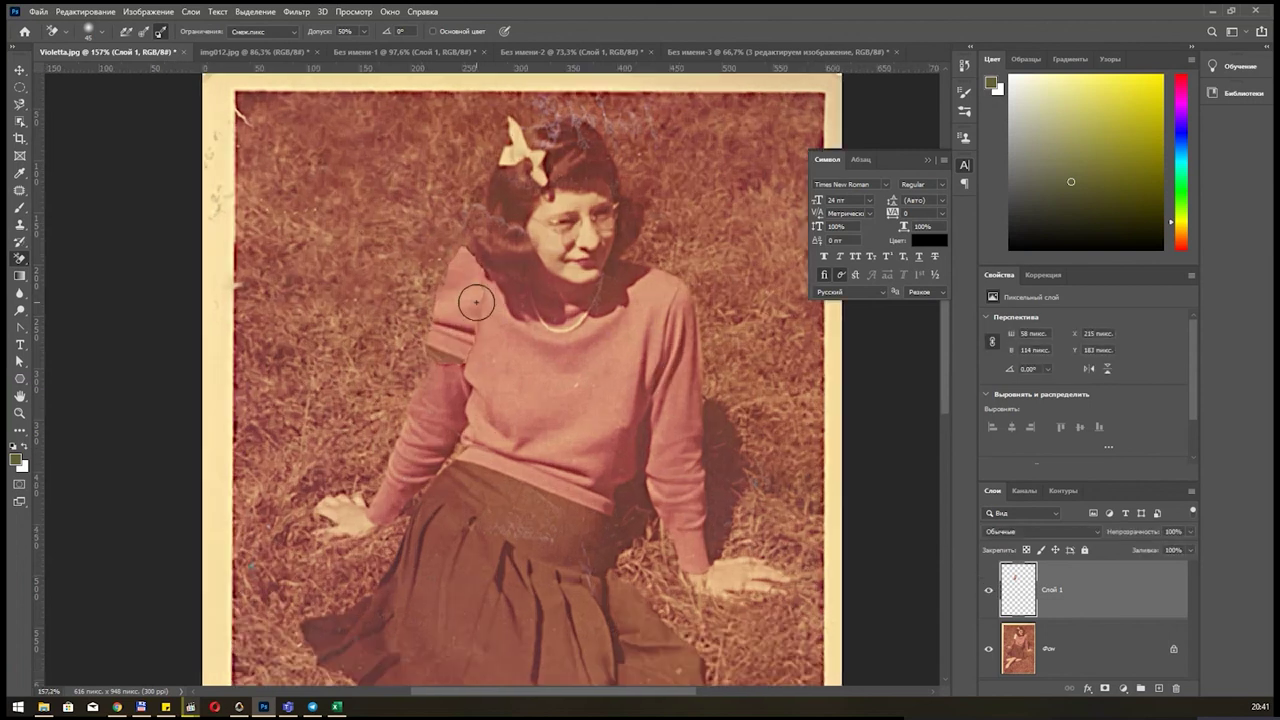
{"action": "right_click", "coordinate": [20, 262]}
{"action": "left_click", "coordinate": [88, 259]}
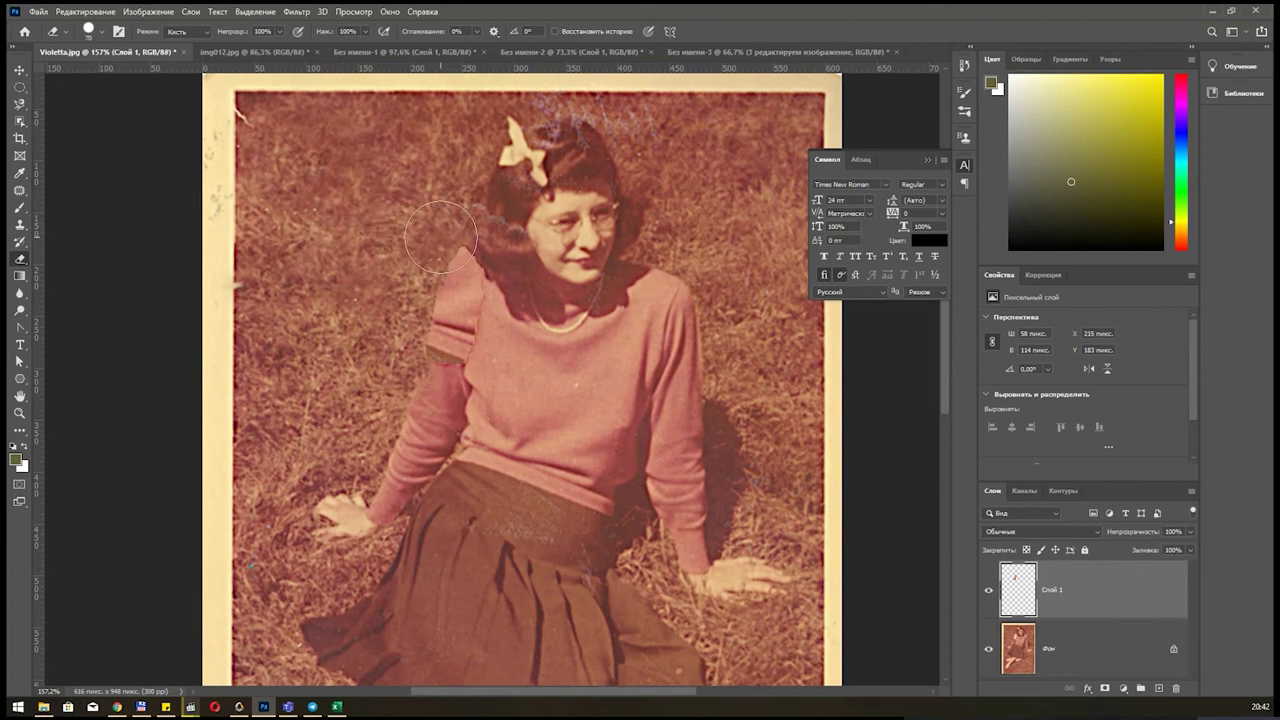
{"action": "left_click_drag", "start_coordinate": [425, 245], "coordinate": [430, 360]}
{"action": "key", "text": "ctrl+z"}
Lower brush hardness to 5% and lightly erase the patch edge on the shoulder.
{"action": "right_click", "coordinate": [401, 222]}
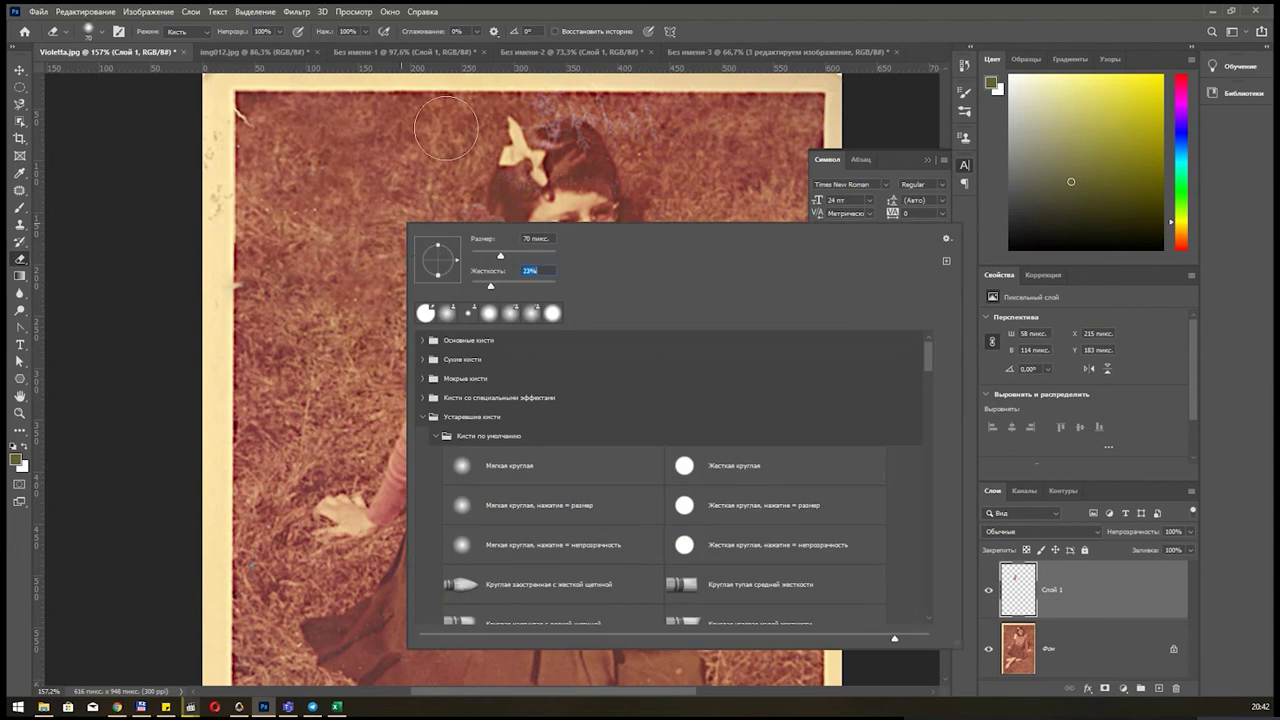
{"action": "left_click_drag", "start_coordinate": [492, 286], "coordinate": [427, 292]}
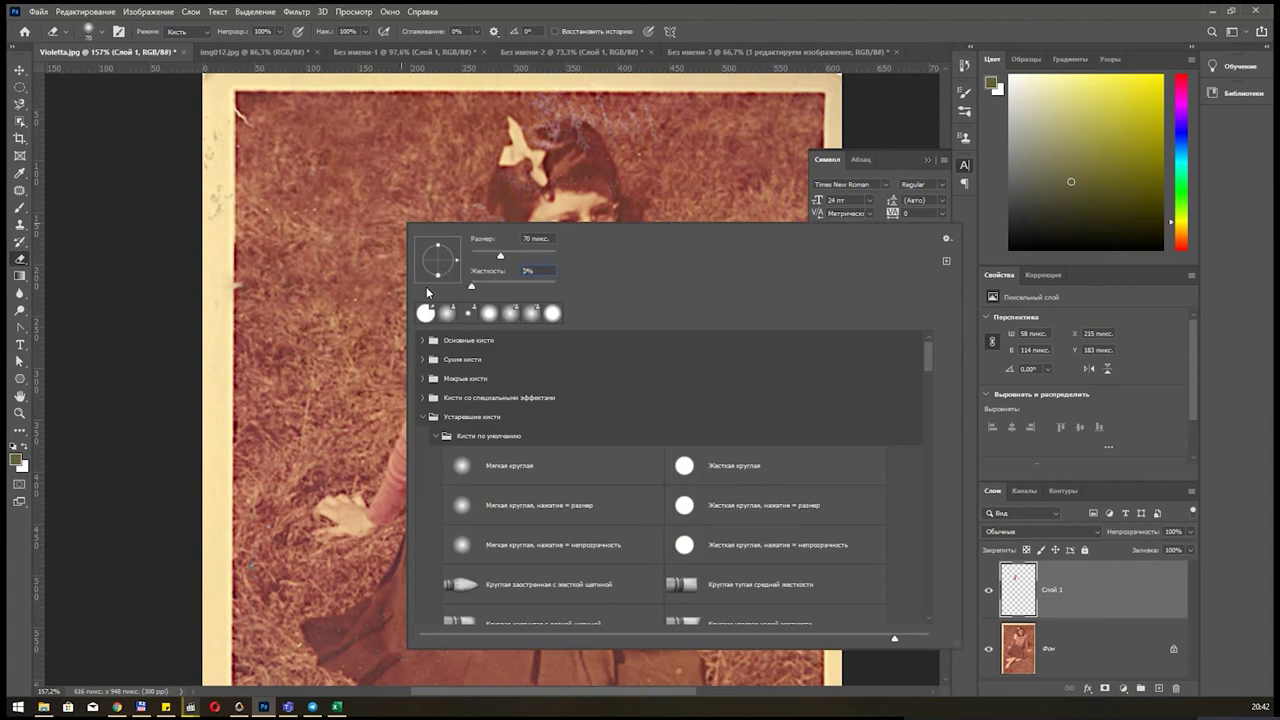
{"action": "left_click", "coordinate": [786, 38]}
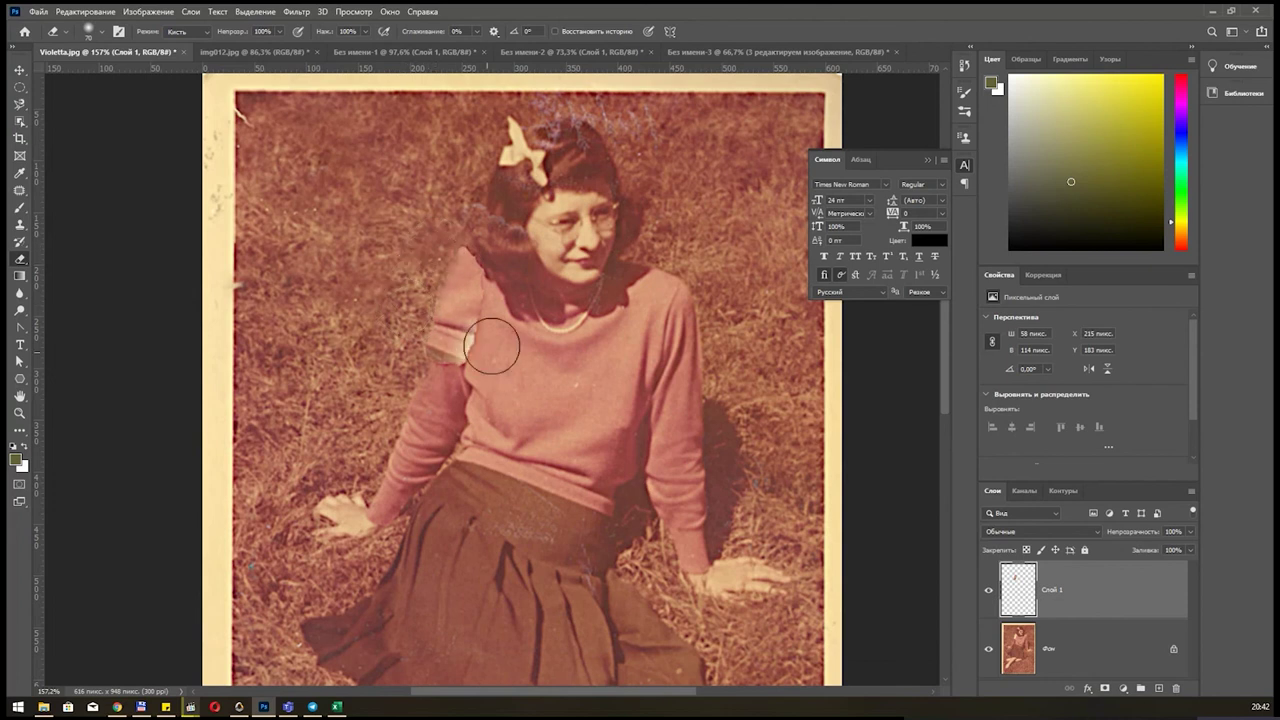
{"action": "left_click_drag", "start_coordinate": [492, 346], "coordinate": [565, 362]}
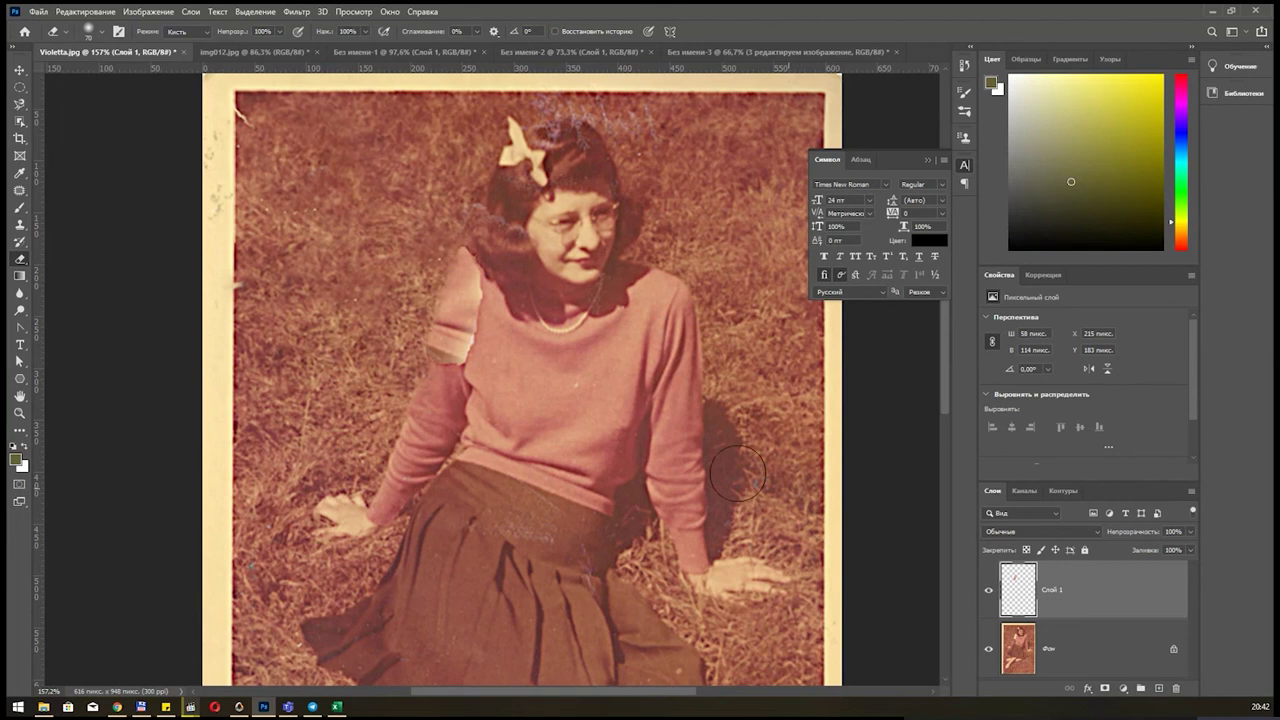
{"action": "left_click", "coordinate": [21, 225]}
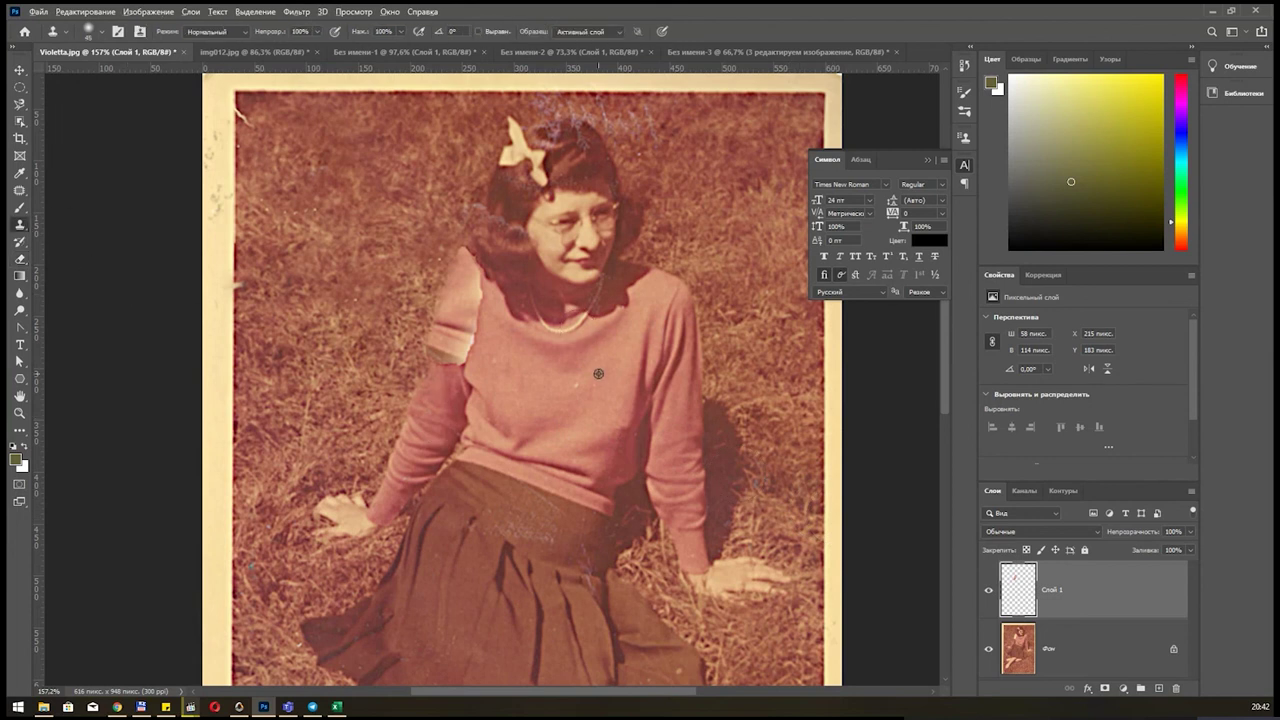
Clone sweater texture over the shoulder on Слой 1.
{"action": "mouse_move", "coordinate": [473, 295]}
{"action": "left_mouse_down"}
{"action": "mouse_move", "coordinate": [469, 322]}
{"action": "mouse_move", "coordinate": [480, 320]}
{"action": "left_mouse_up"}
{"action": "left_click", "coordinate": [1107, 646]}
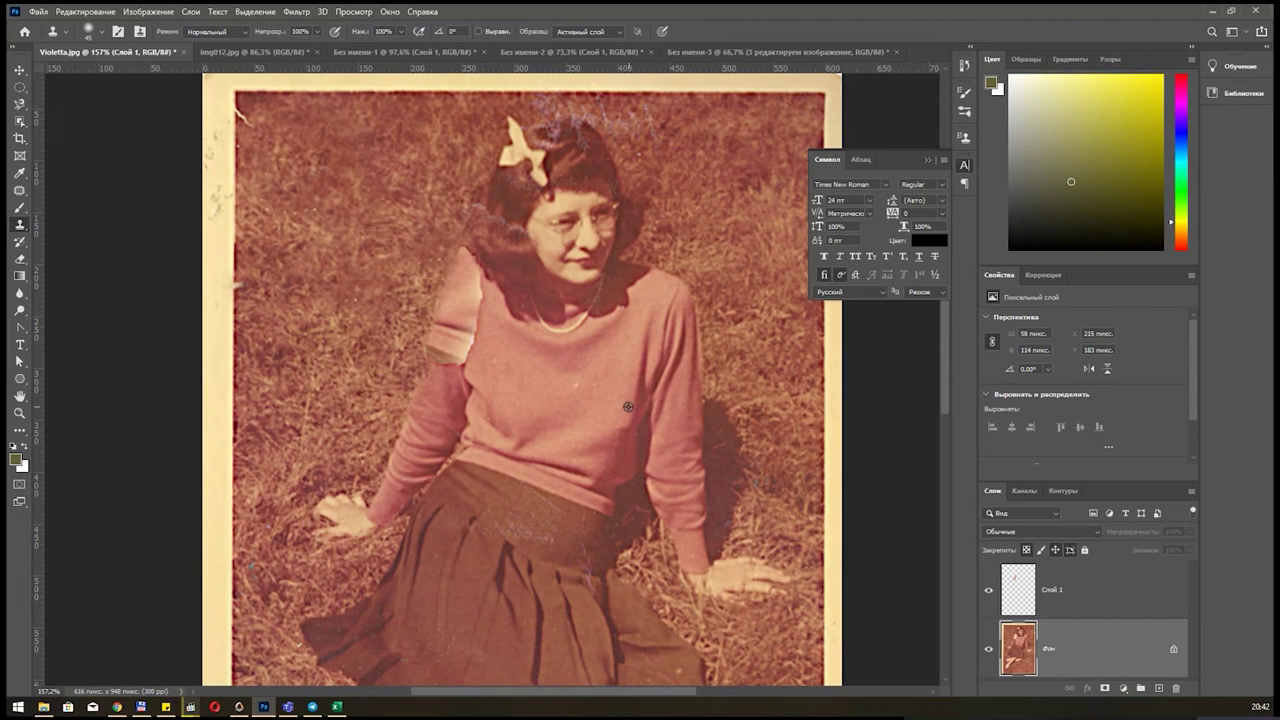
{"action": "left_click", "coordinate": [1088, 581]}
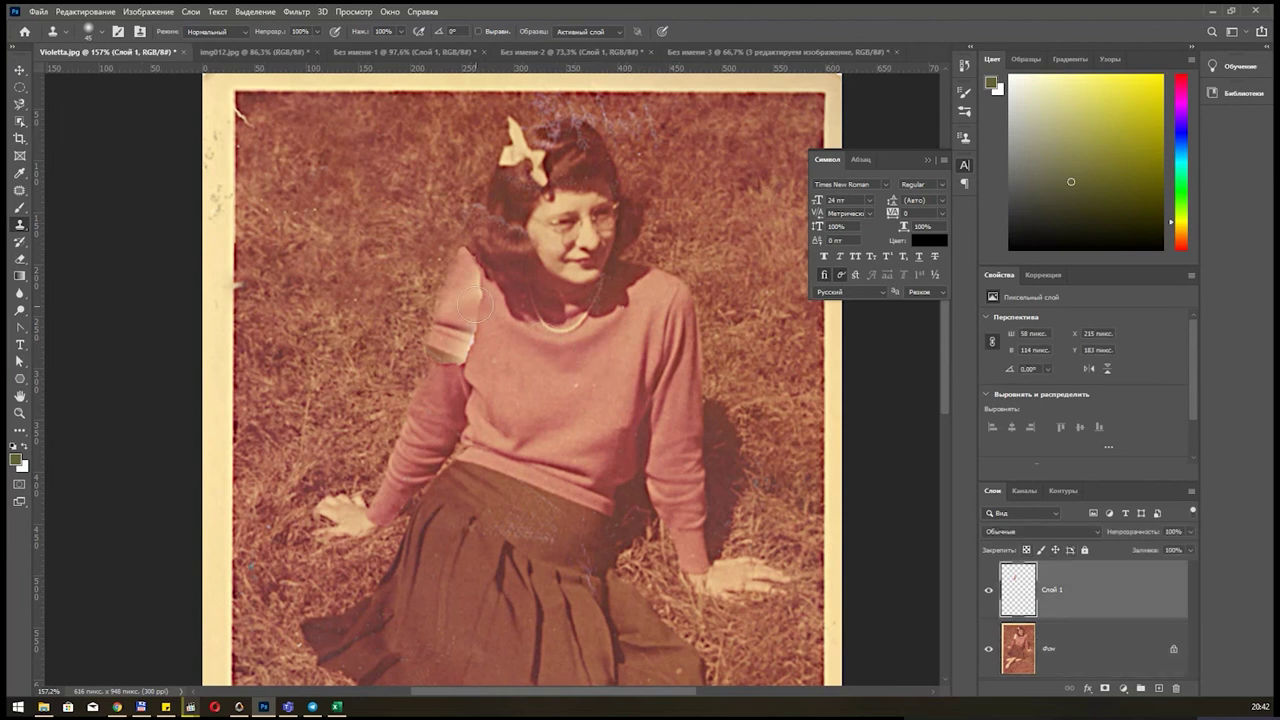
{"action": "left_click_drag", "start_coordinate": [475, 318], "coordinate": [445, 380]}
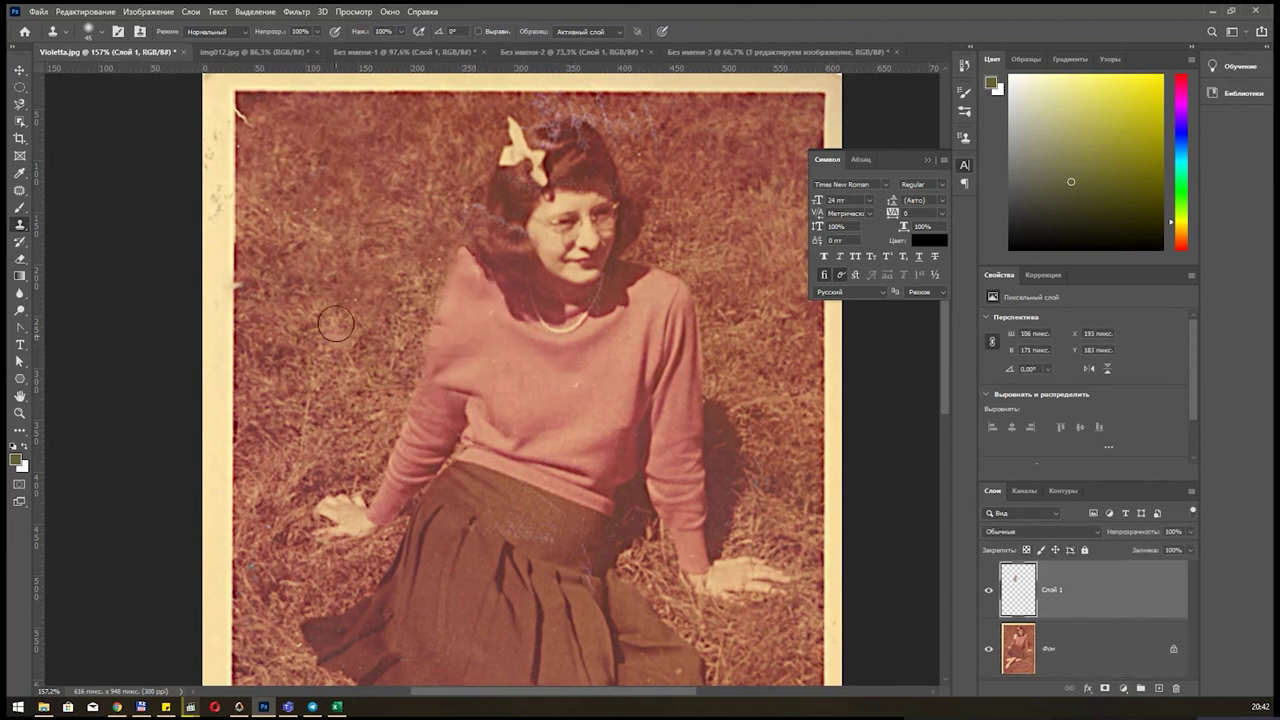
Erase patch pixels near the neck and shoulder, then delete Слой 1.
{"action": "key", "text": "e"}
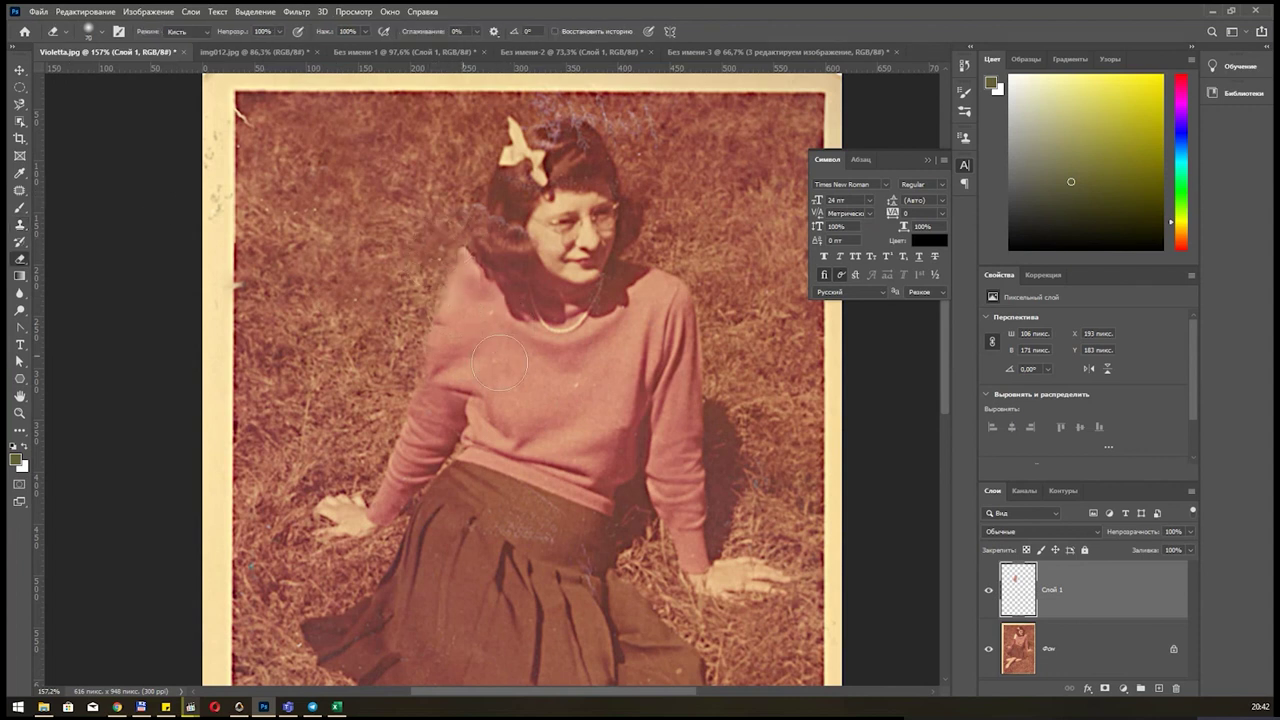
{"action": "left_click_drag", "start_coordinate": [508, 296], "coordinate": [456, 387]}
{"action": "left_click", "coordinate": [1179, 690]}
{"action": "left_click", "coordinate": [560, 268]}
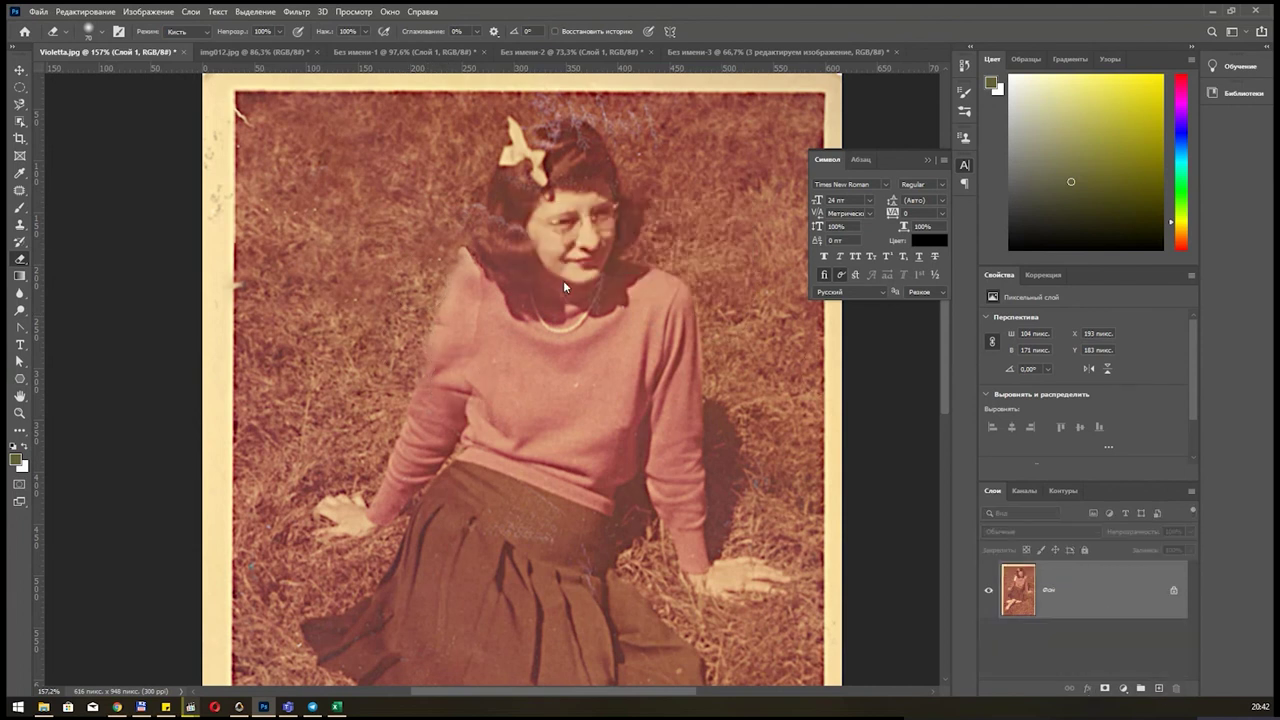
{"action": "left_click", "coordinate": [19, 104]}
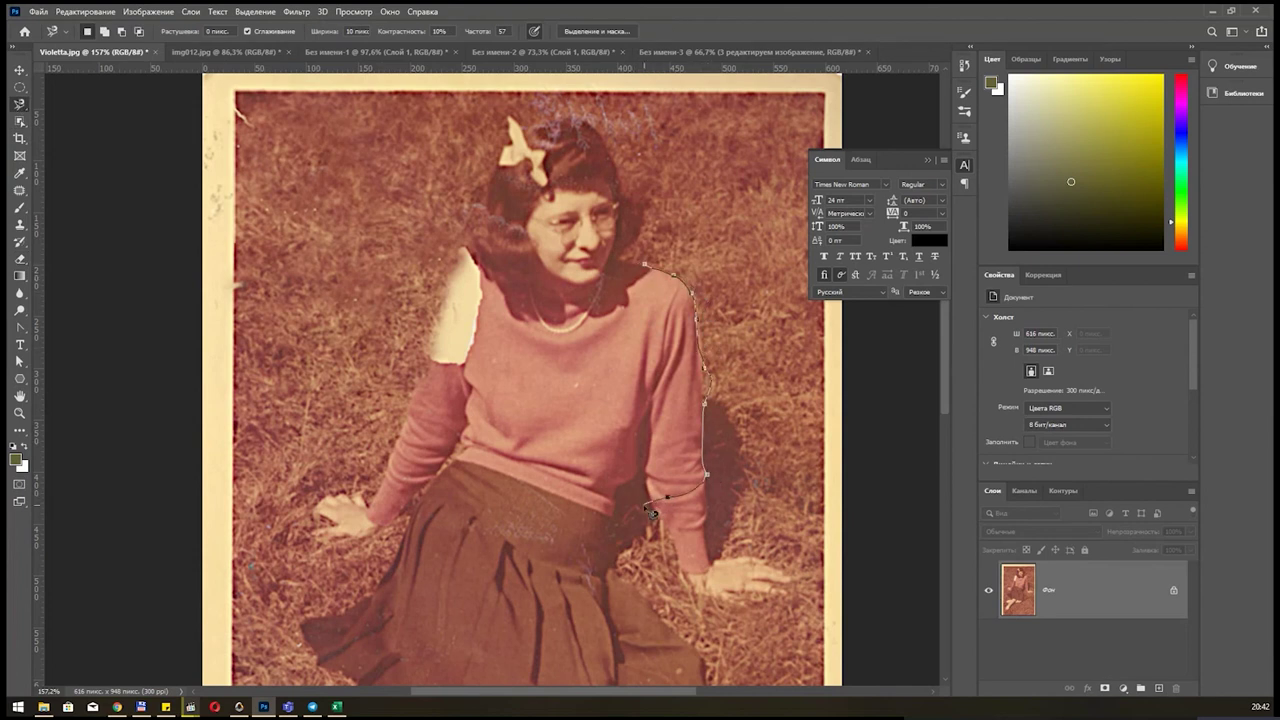
{"action": "left_click", "coordinate": [623, 284]}
{"action": "key", "text": "ctrl+j"}
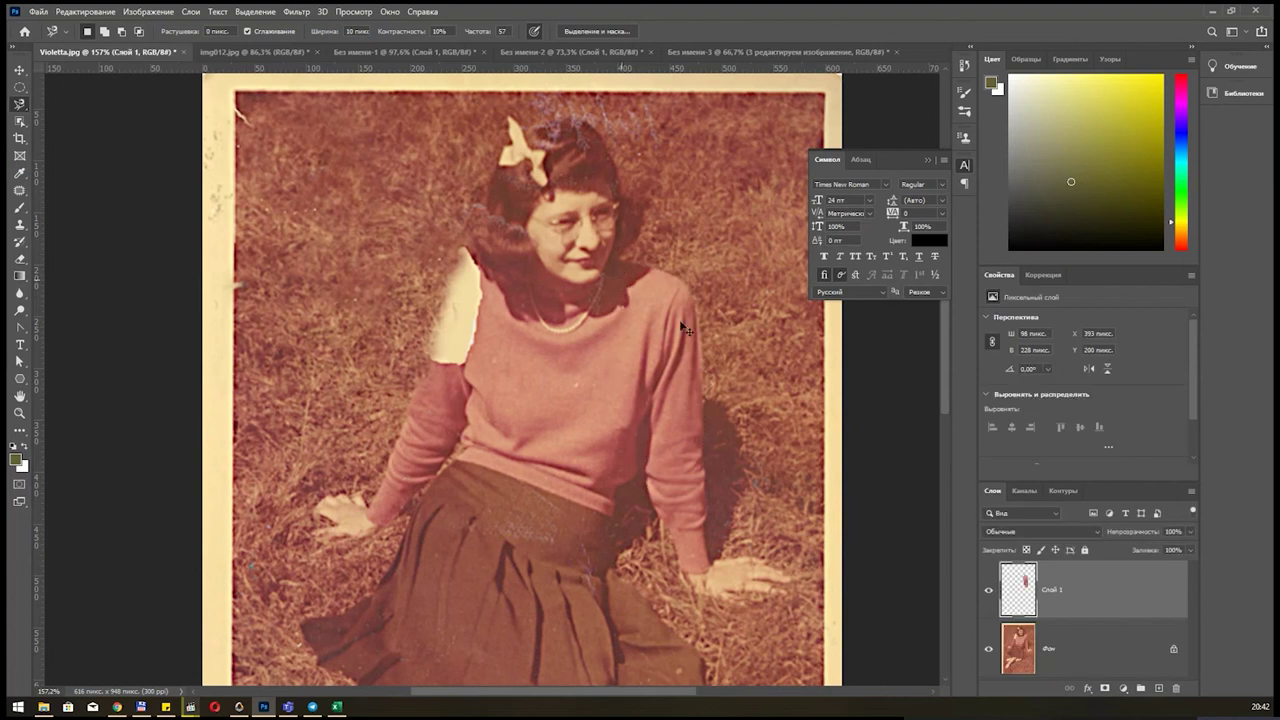
{"action": "key", "text": "ctrl+t"}
{"action": "right_click", "coordinate": [655, 367]}
{"action": "left_click", "coordinate": [716, 591]}
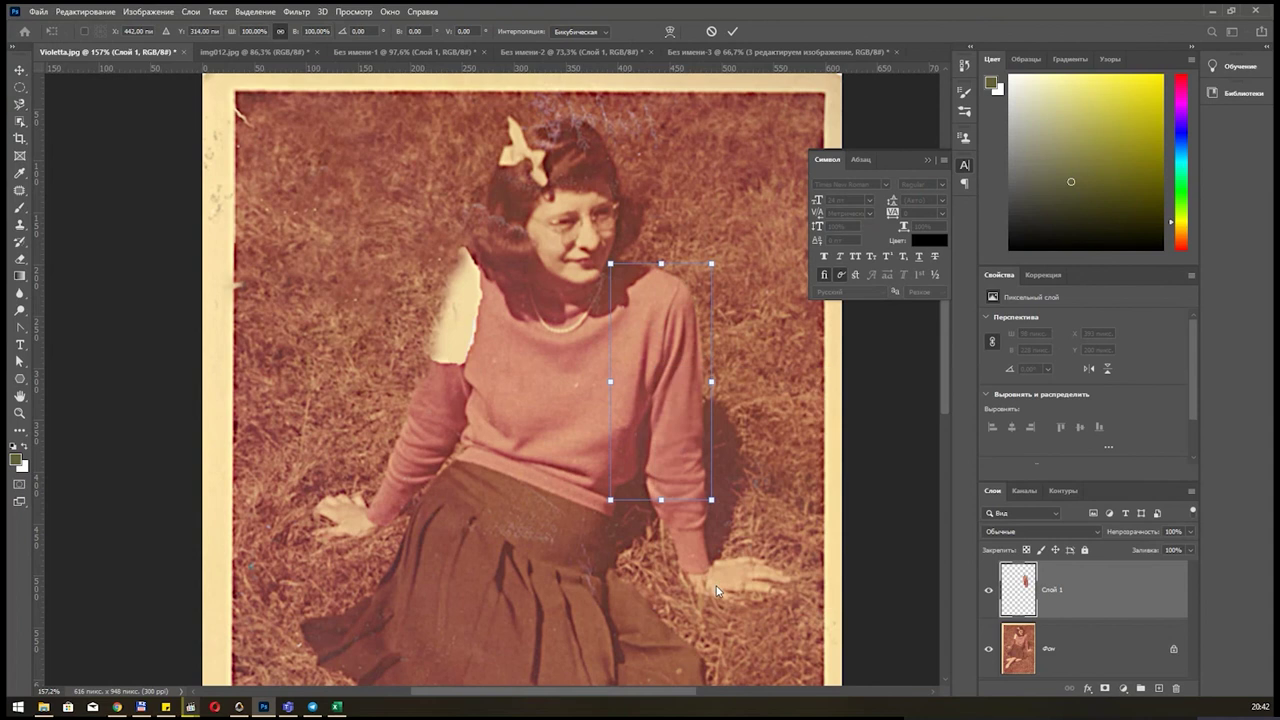
{"action": "left_click_drag", "start_coordinate": [720, 505], "coordinate": [690, 525]}
{"action": "mouse_move", "coordinate": [692, 326]}
{"action": "left_mouse_down"}
{"action": "mouse_move", "coordinate": [451, 333]}
{"action": "mouse_move", "coordinate": [462, 318]}
{"action": "left_mouse_up"}
{"action": "key", "text": "Return"}
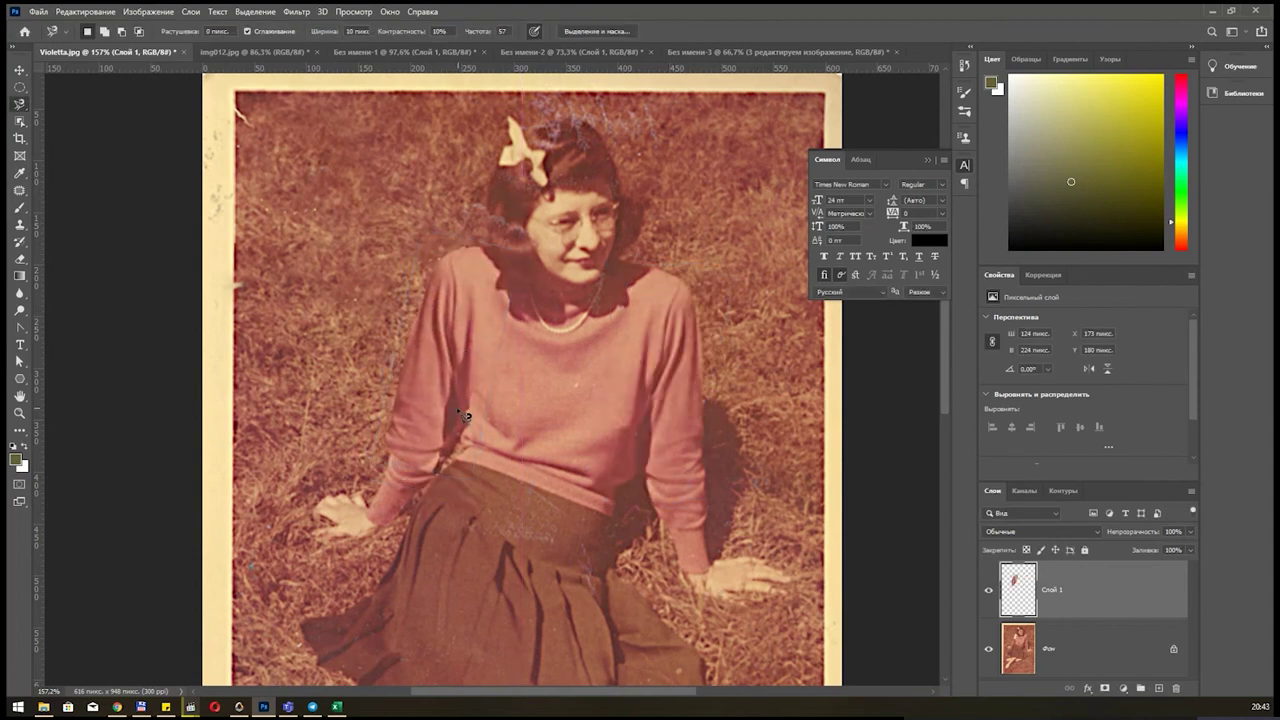
{"action": "key", "text": "e"}
{"action": "right_click", "coordinate": [383, 457]}
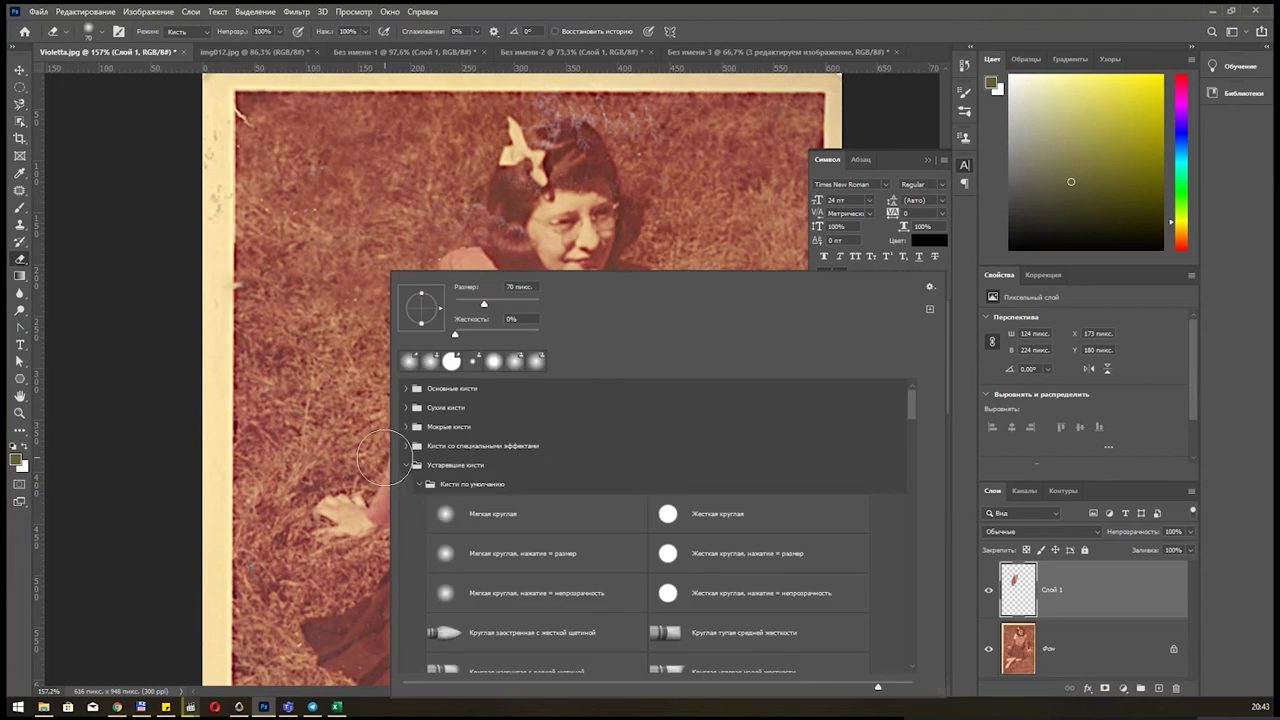
{"action": "key", "text": "Escape"}
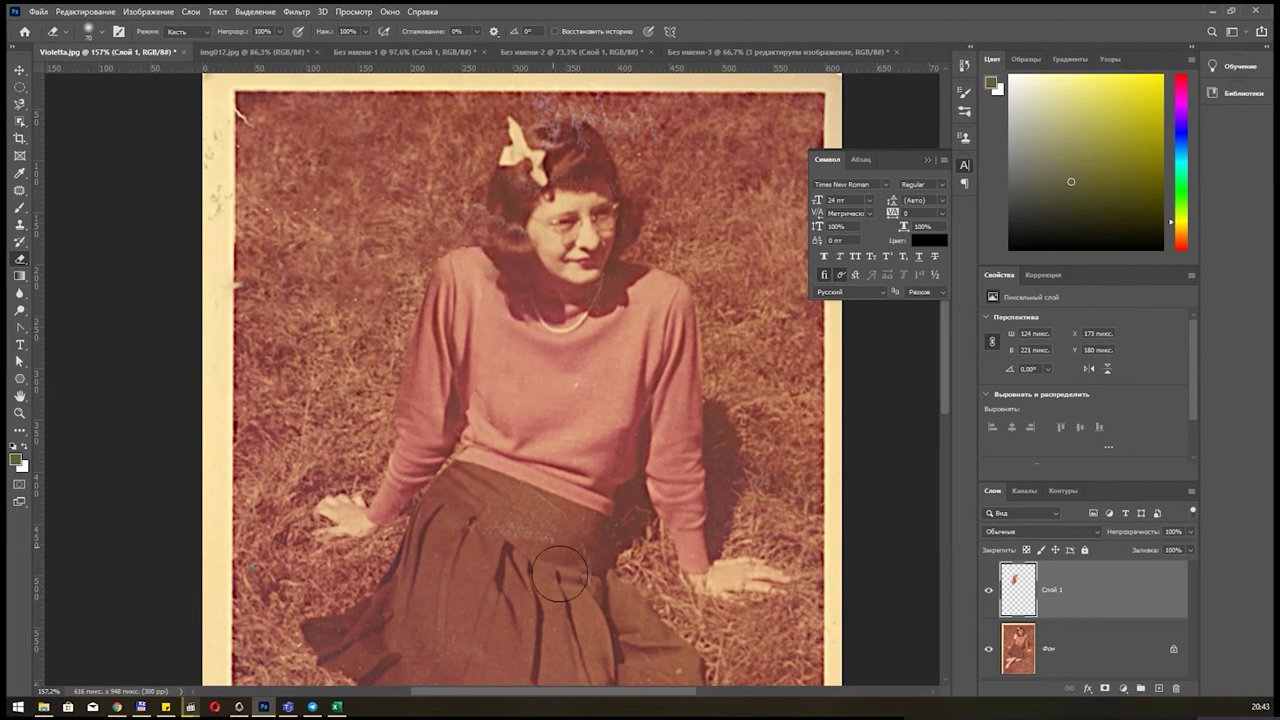
{"action": "left_click_drag", "start_coordinate": [559, 573], "coordinate": [575, 564]}
{"action": "key", "text": "ctrl+e"}
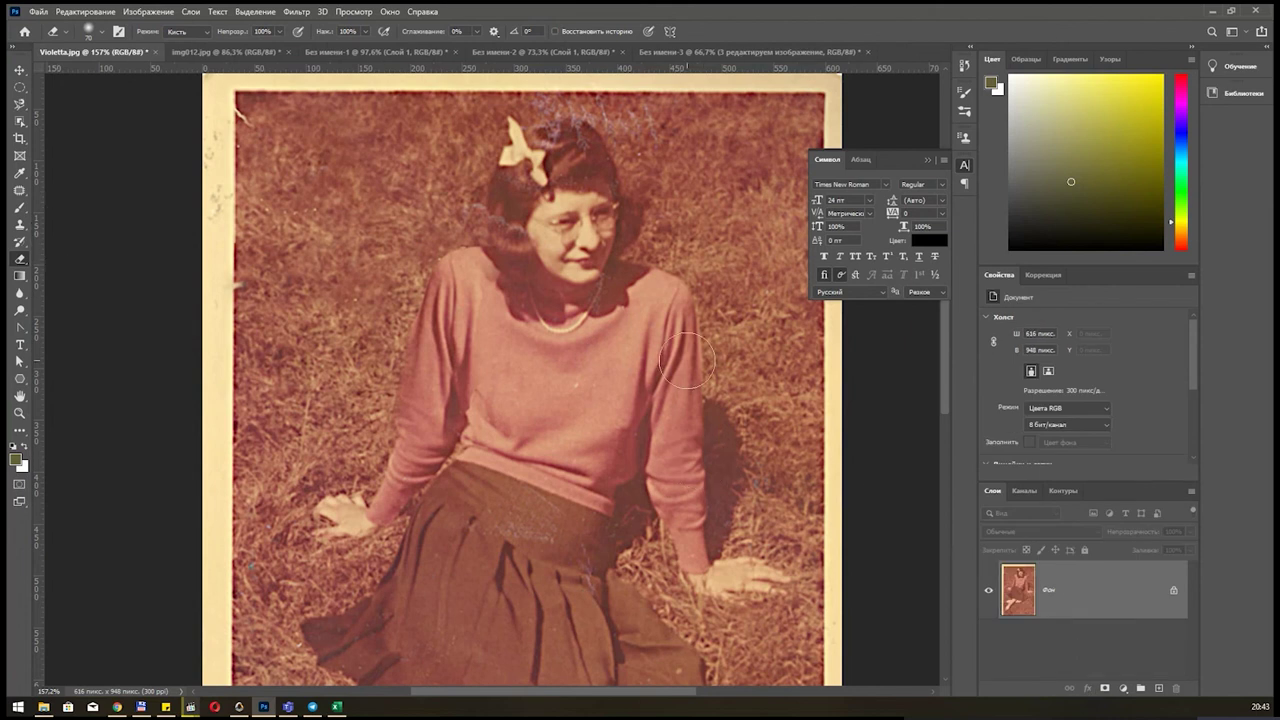
{"action": "left_click", "coordinate": [20, 105]}
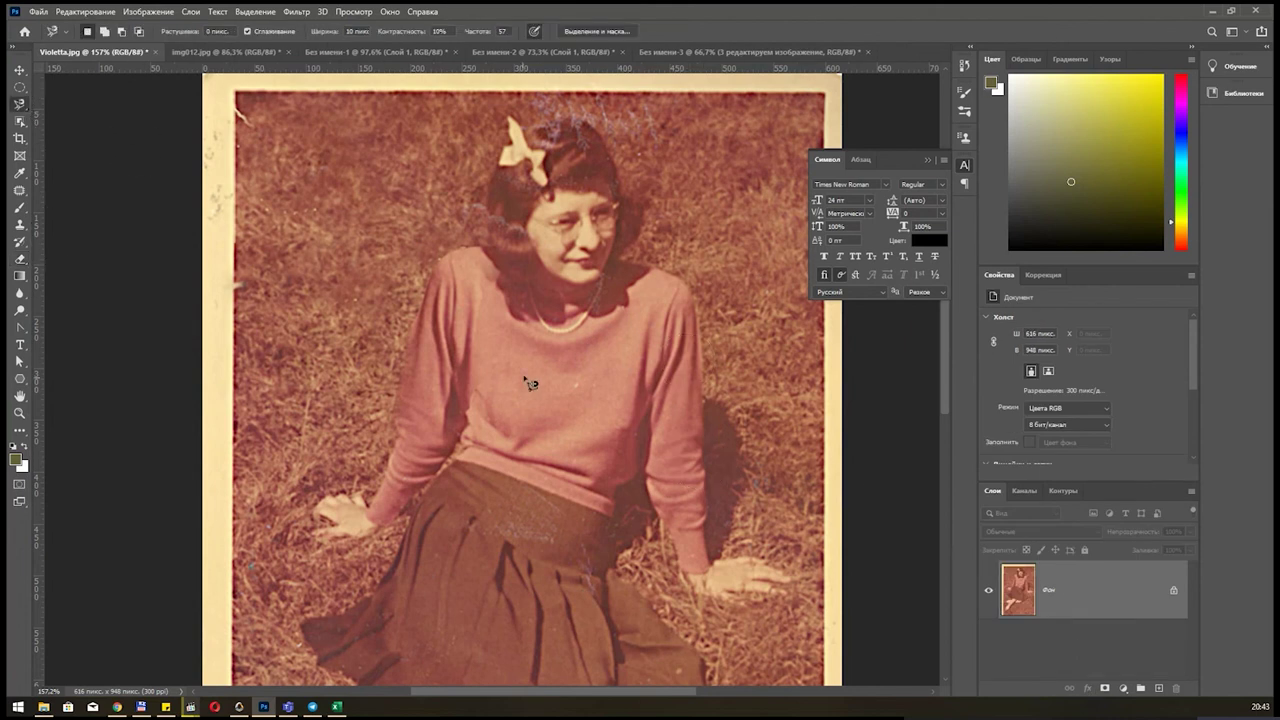
Trace the pink sweater with the Magnetic Lasso and copy it onto new layer Слой 1.
{"action": "key", "text": "ctrl+0"}
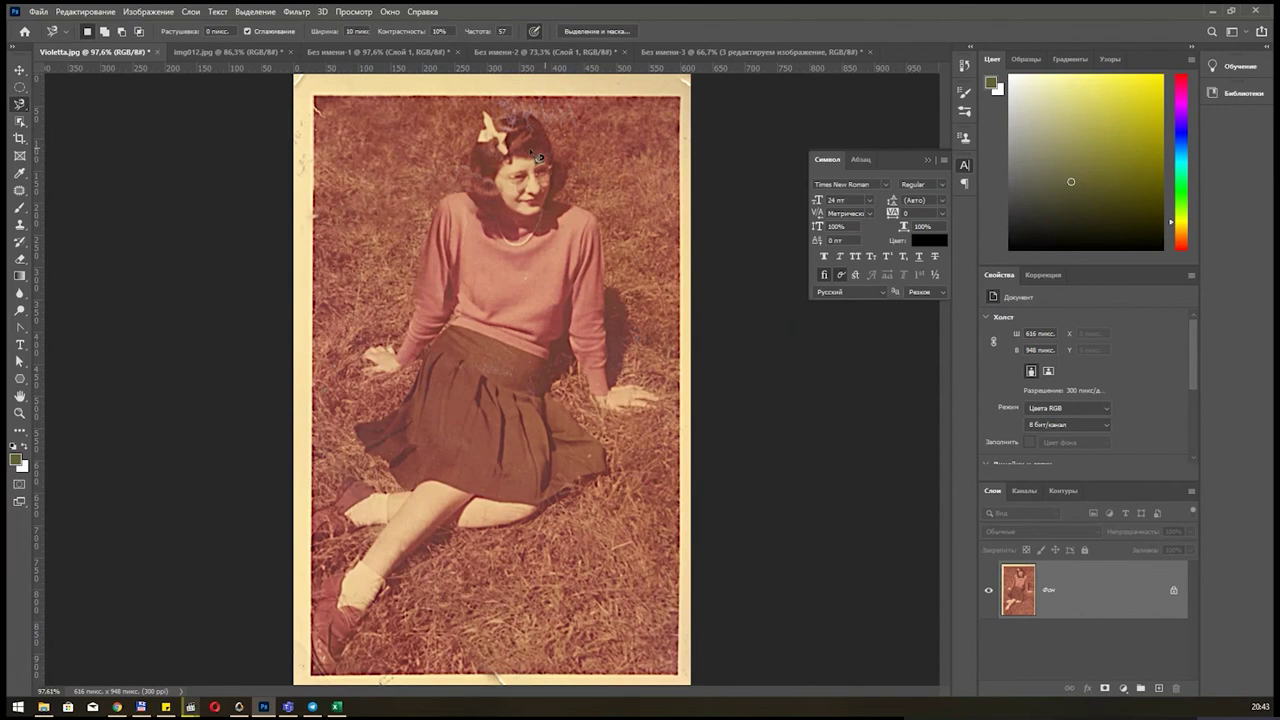
{"action": "scroll", "coordinate": [517, 171], "scroll_direction": "up", "scroll_amount": 5}
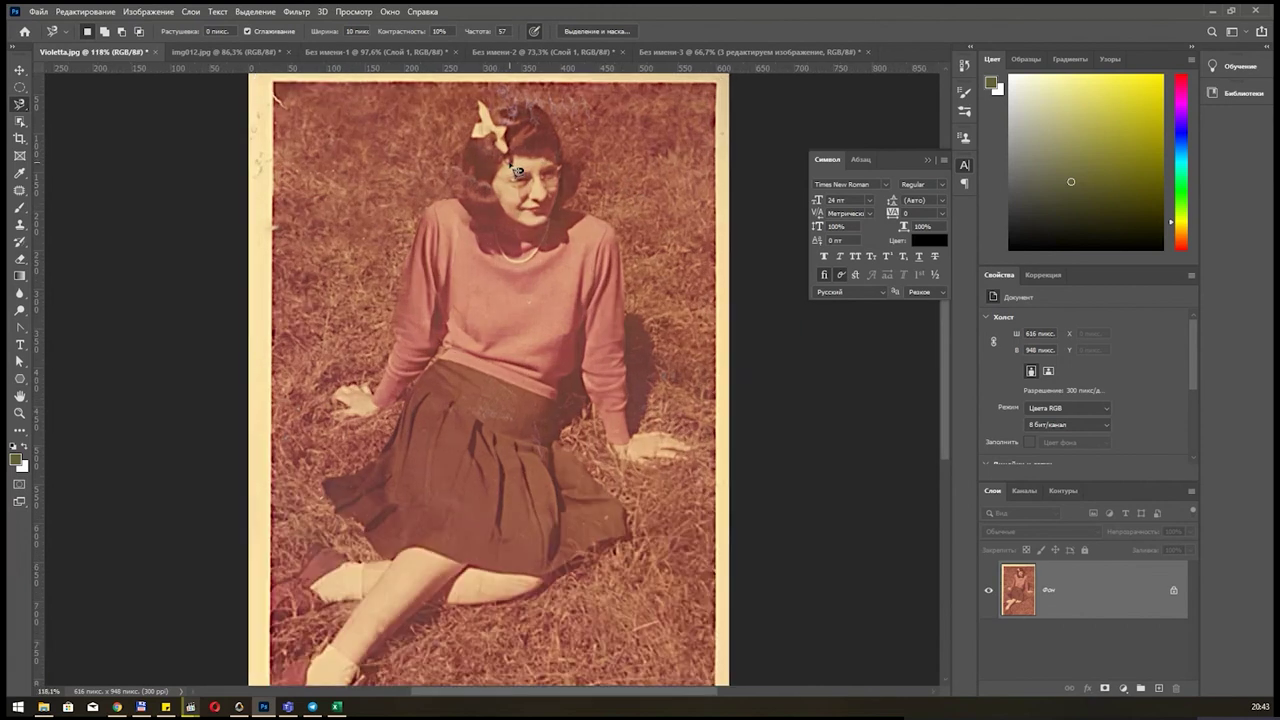
{"action": "scroll", "coordinate": [410, 465], "scroll_direction": "up", "scroll_amount": 1}
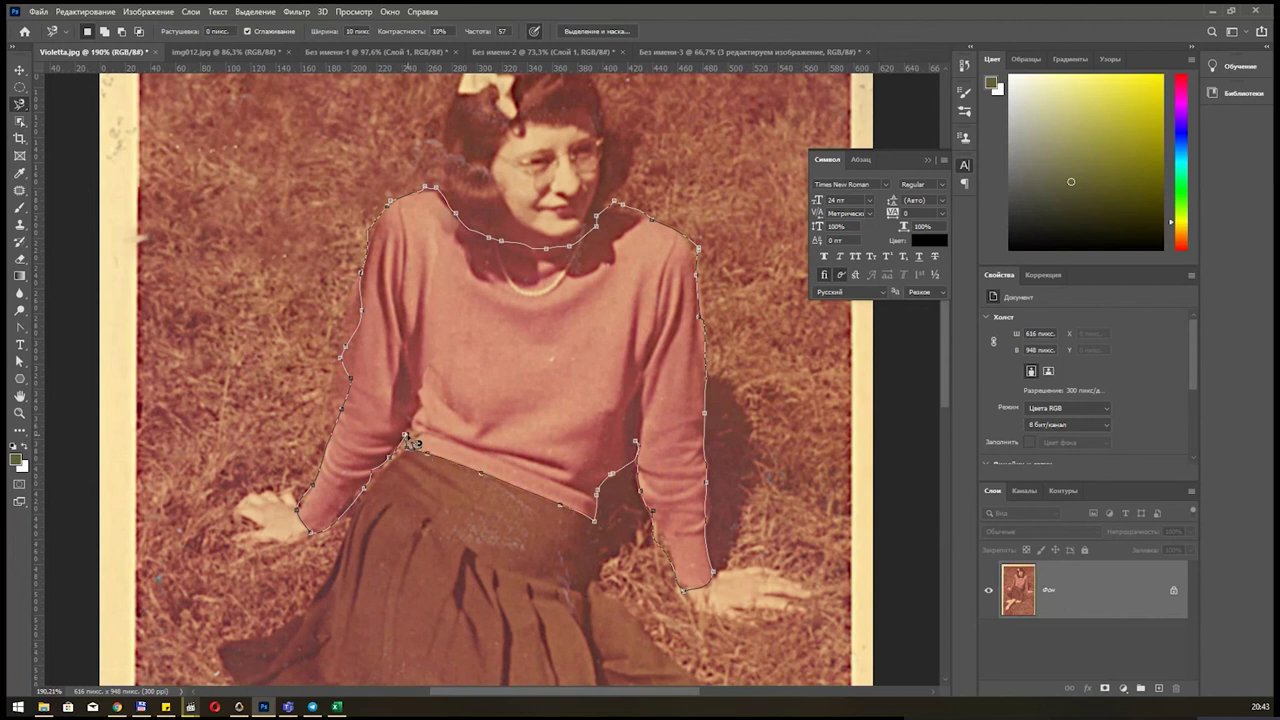
{"action": "left_click", "coordinate": [405, 440]}
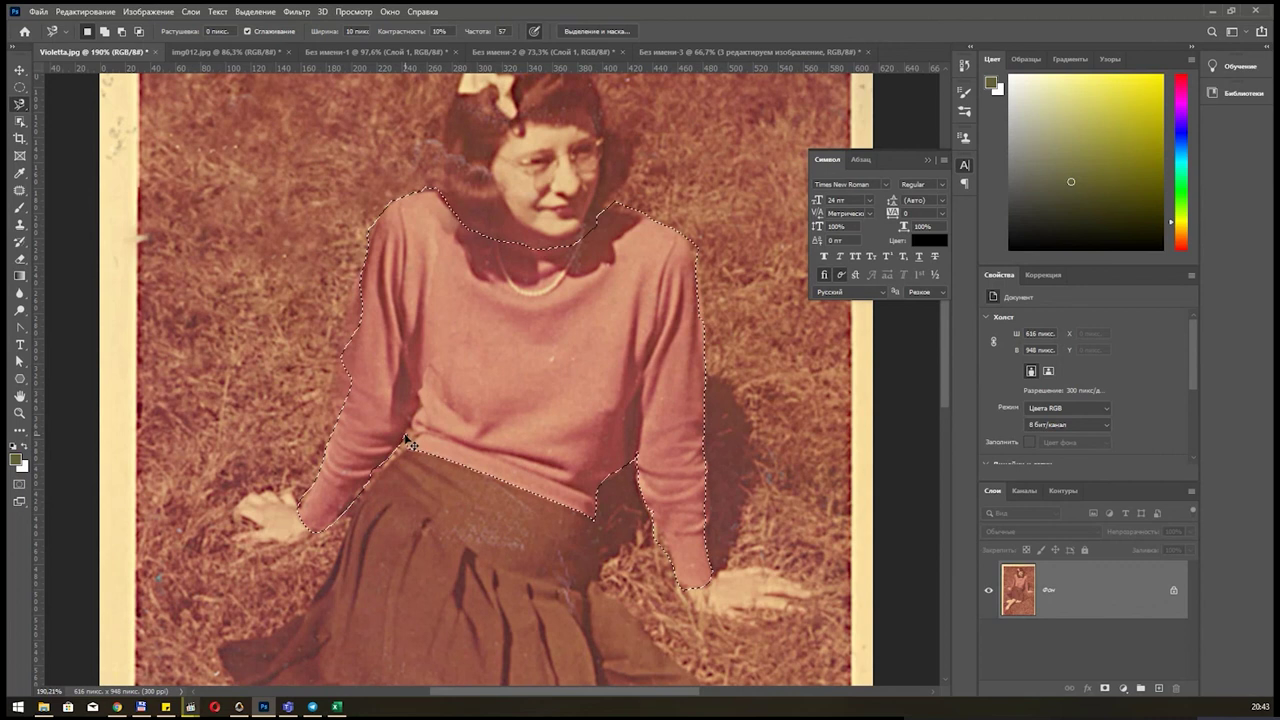
{"action": "key", "text": "ctrl+j"}
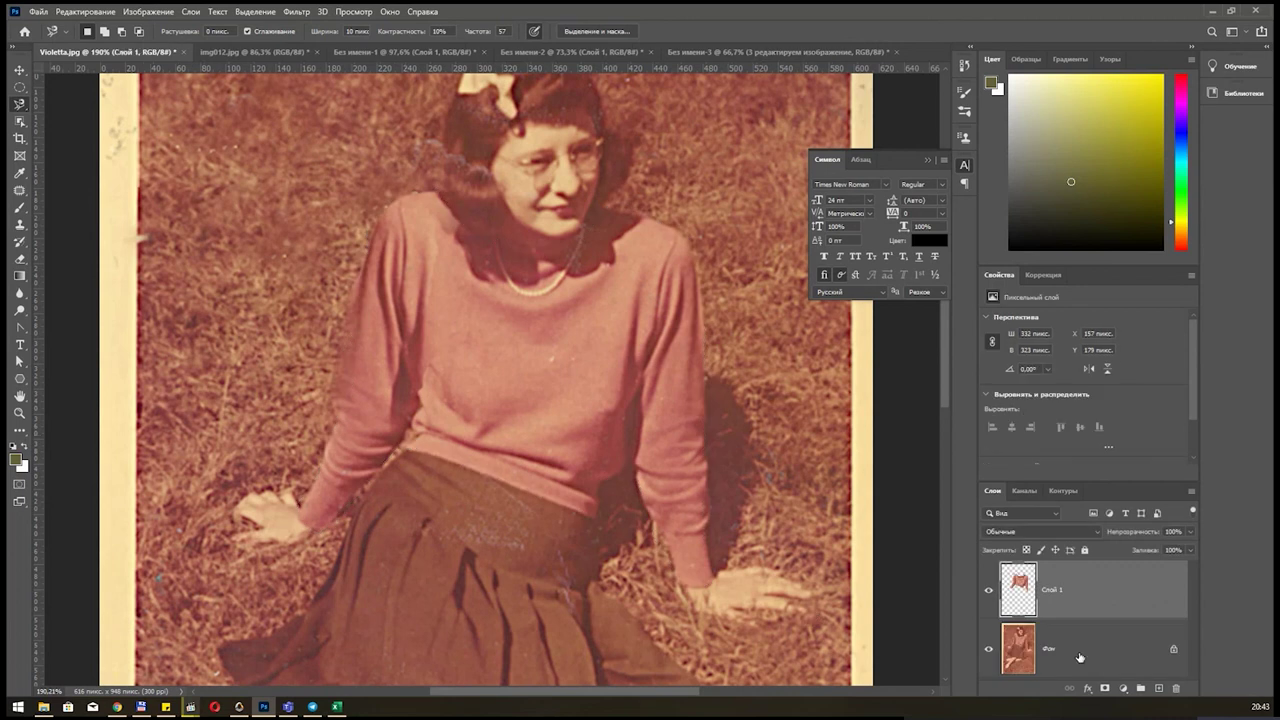
{"action": "left_click", "coordinate": [1080, 657]}
{"action": "left_click_drag", "start_coordinate": [610, 540], "coordinate": [640, 240]}
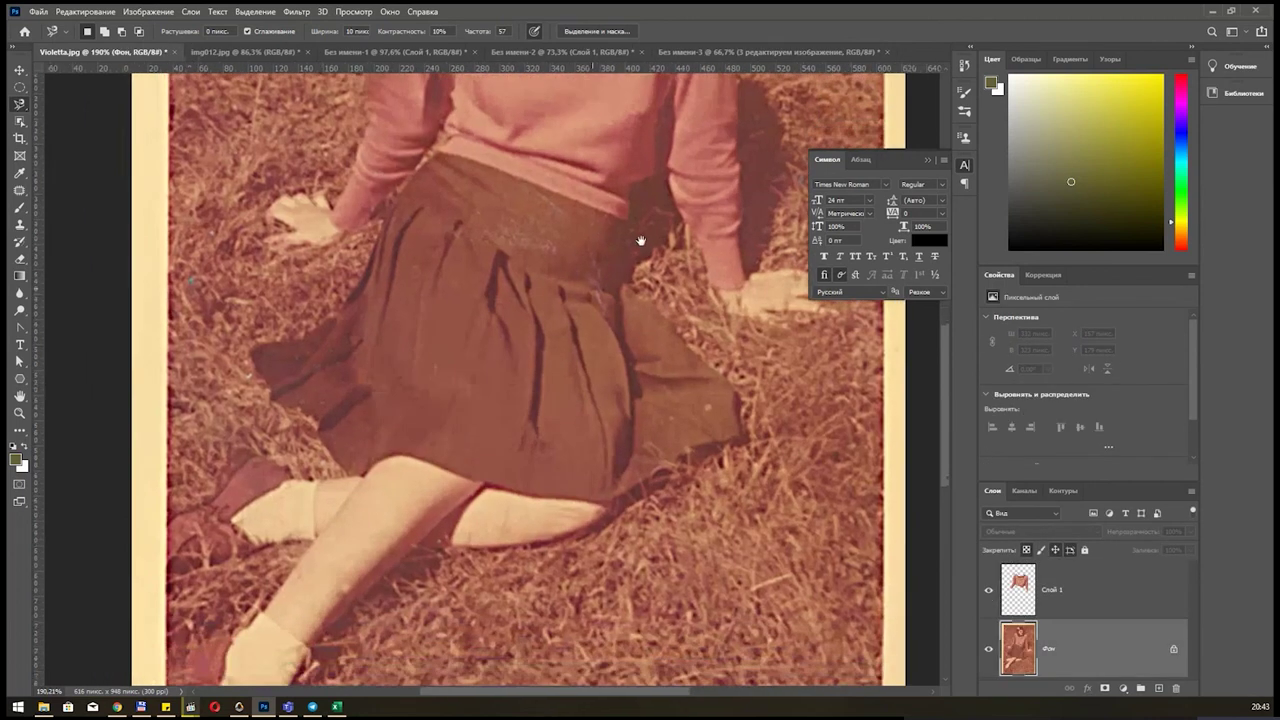
Trace the dark pleated skirt from the waistband and copy it onto Слой 2.
{"action": "left_click", "coordinate": [628, 220]}
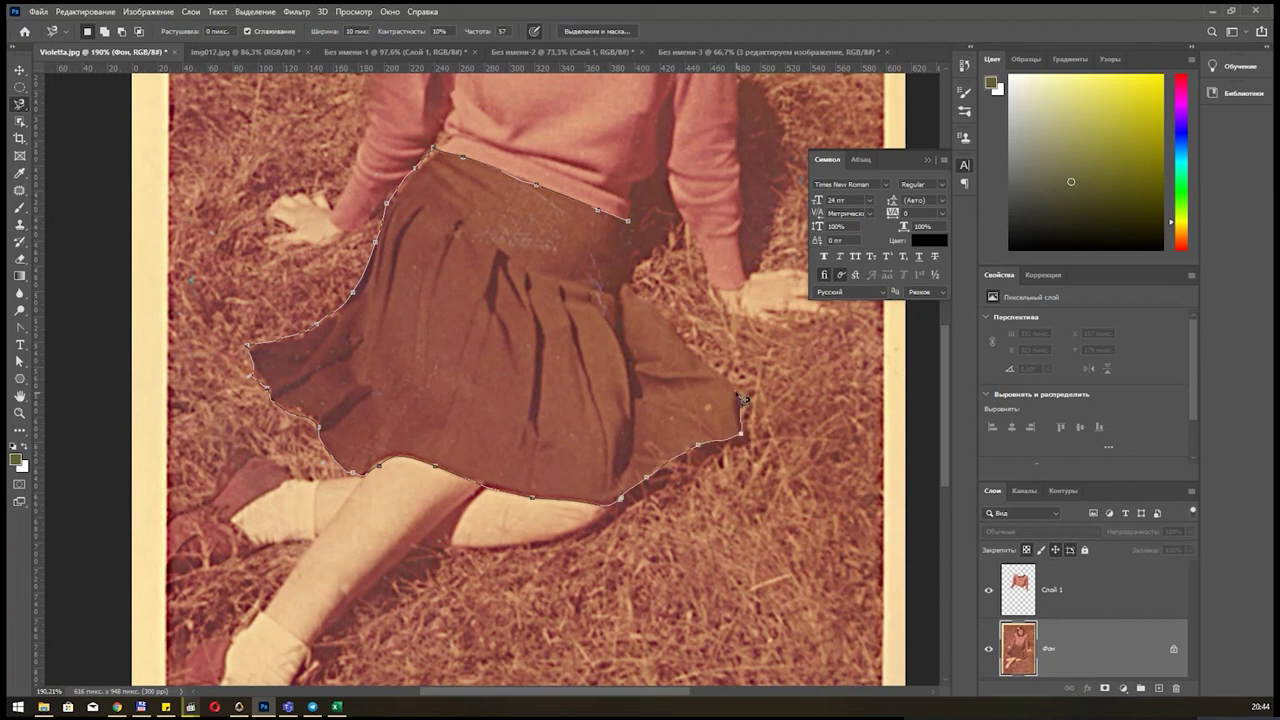
{"action": "double_click", "coordinate": [641, 231]}
{"action": "key", "text": "ctrl+j"}
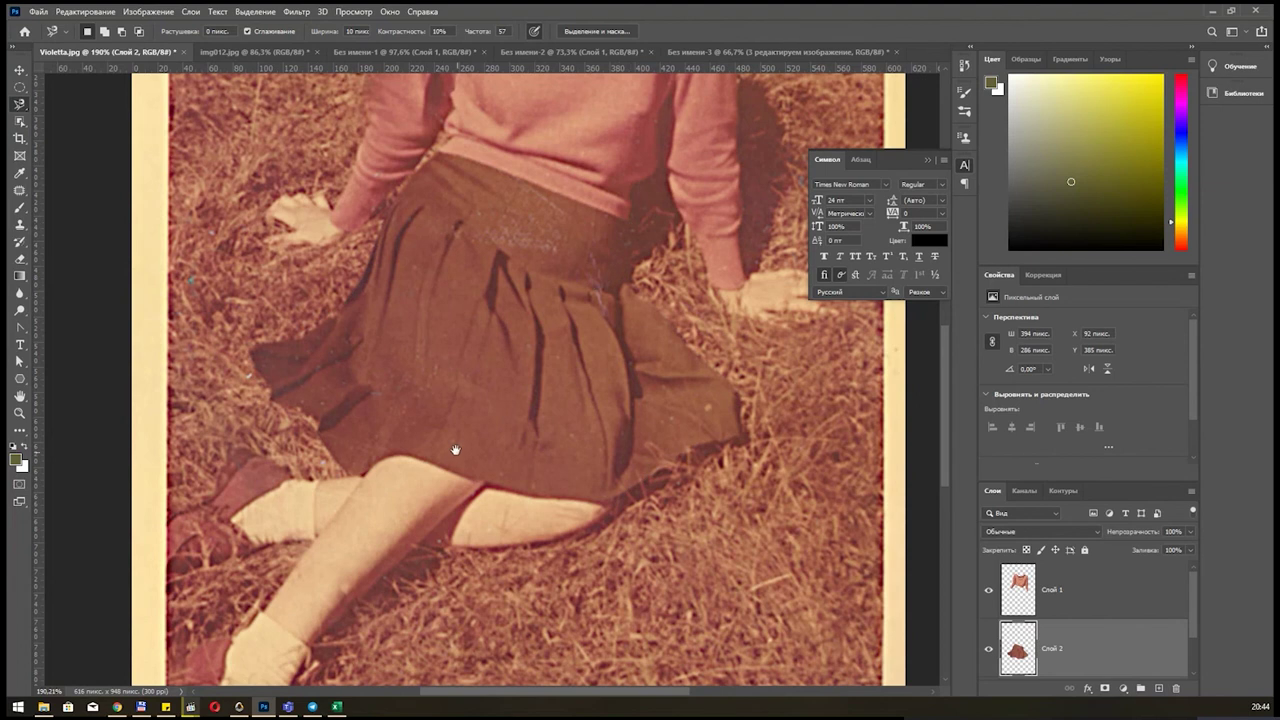
{"action": "left_click_drag", "start_coordinate": [455, 450], "coordinate": [680, 290]}
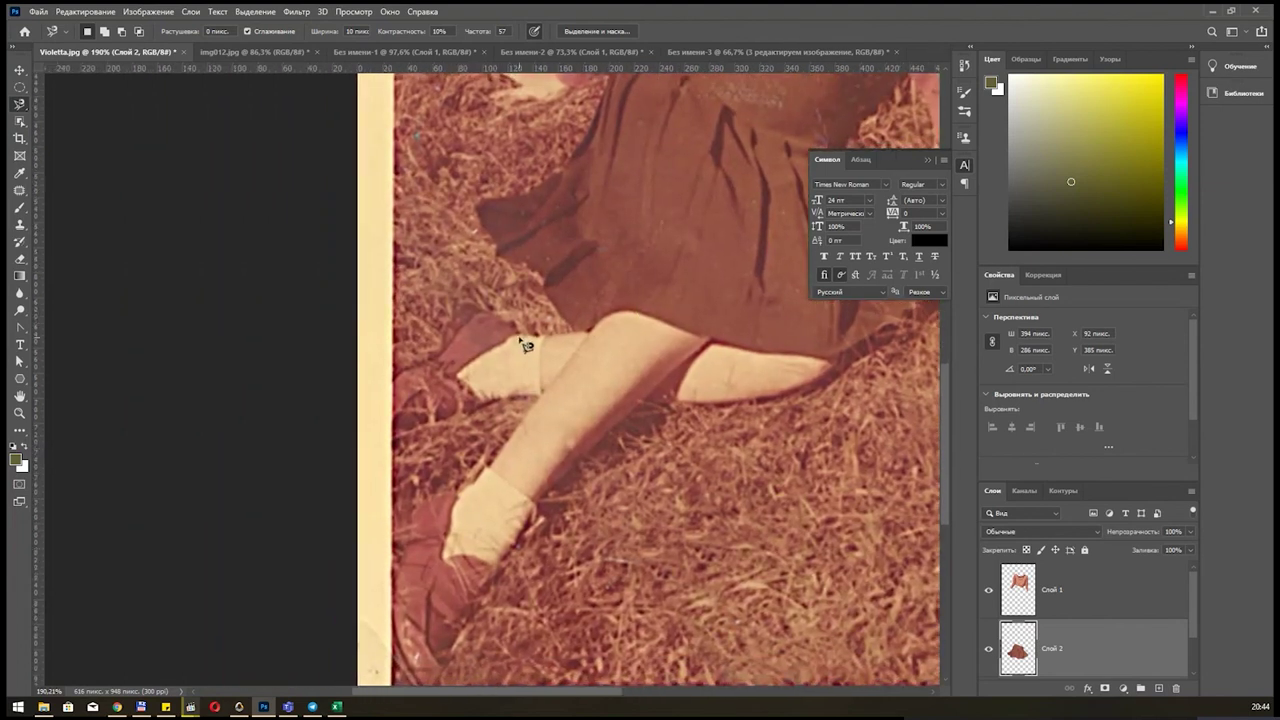
Outline the upper and lower white socks with the Magnetic Lasso.
{"action": "left_click", "coordinate": [516, 336]}
{"action": "left_click", "coordinate": [541, 390]}
{"action": "left_click", "coordinate": [541, 337]}
{"action": "left_click", "coordinate": [517, 337]}
{"action": "left_click", "coordinate": [483, 466]}
{"action": "left_click", "coordinate": [538, 512]}
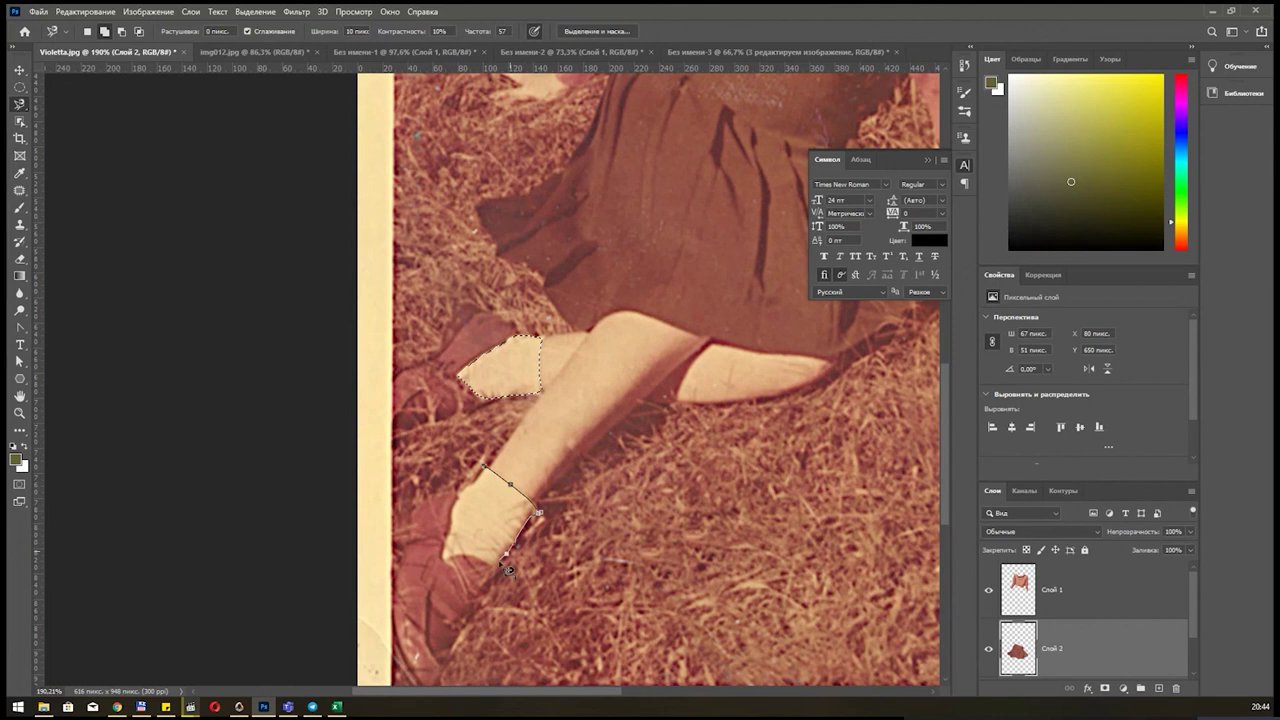
{"action": "left_click", "coordinate": [446, 554]}
{"action": "left_click", "coordinate": [485, 468]}
Dismiss the empty-selection error and copy the socks from Фон onto Слой 3.
{"action": "key", "text": "ctrl+j"}
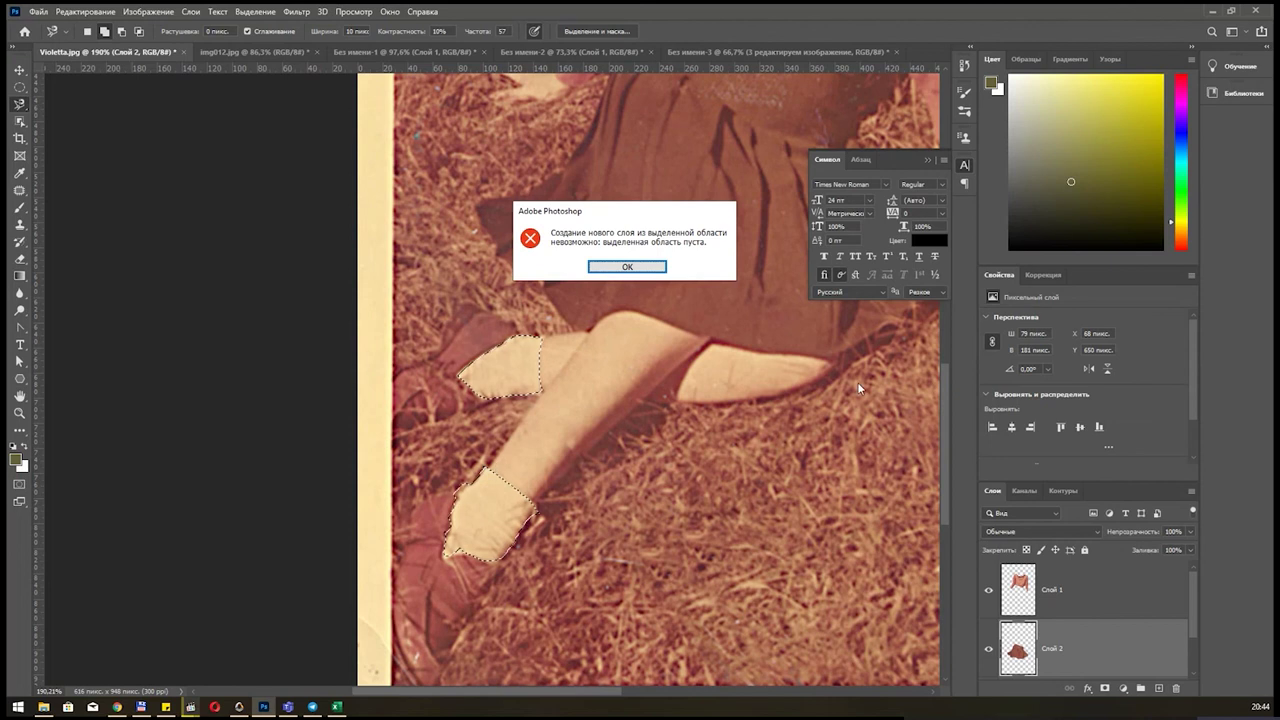
{"action": "left_click", "coordinate": [627, 267]}
{"action": "scroll", "coordinate": [1063, 620], "scroll_direction": "down", "scroll_amount": 1}
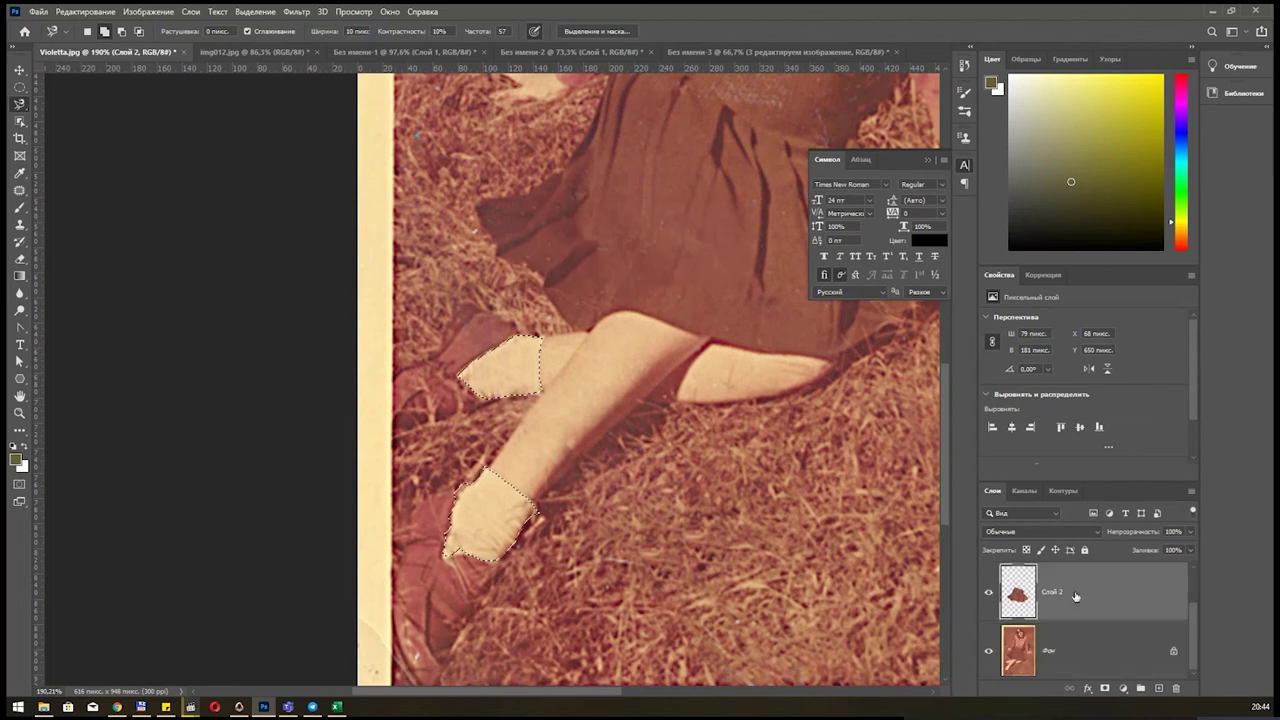
{"action": "left_click", "coordinate": [1063, 651]}
{"action": "key", "text": "ctrl+j"}
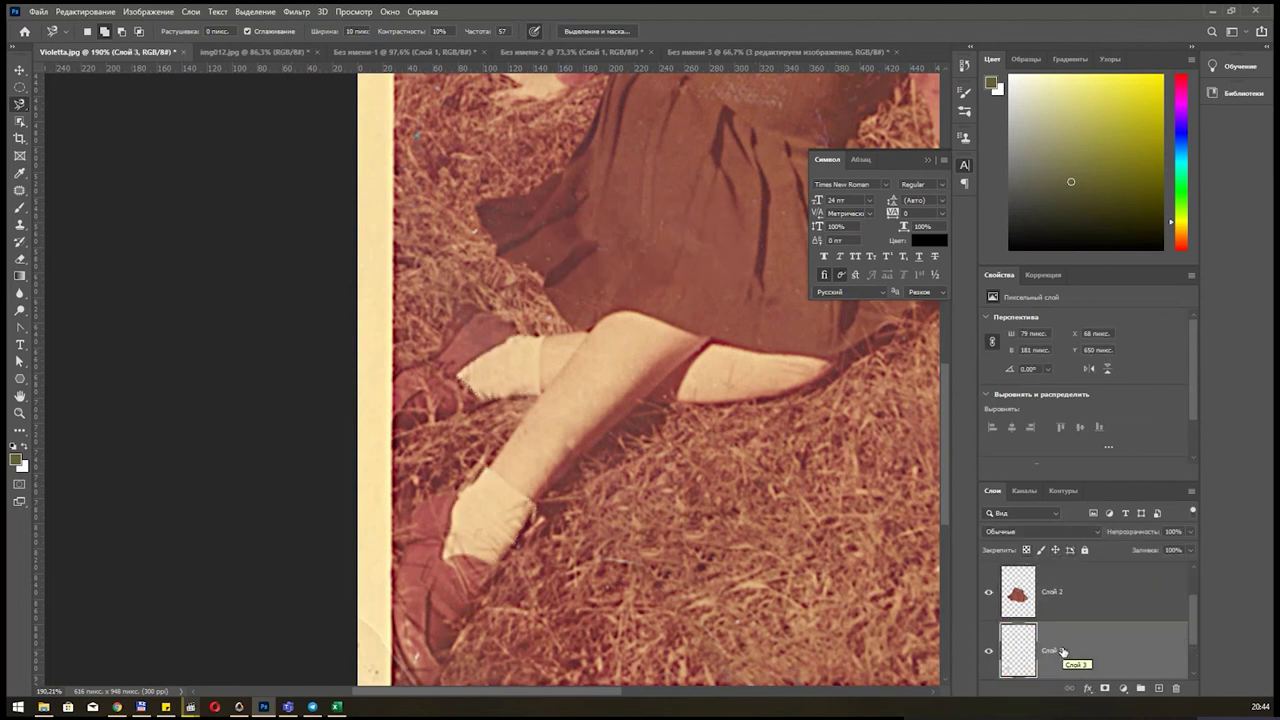
{"action": "scroll", "coordinate": [1149, 635], "scroll_direction": "down", "scroll_amount": 1}
{"action": "left_click", "coordinate": [1077, 648]}
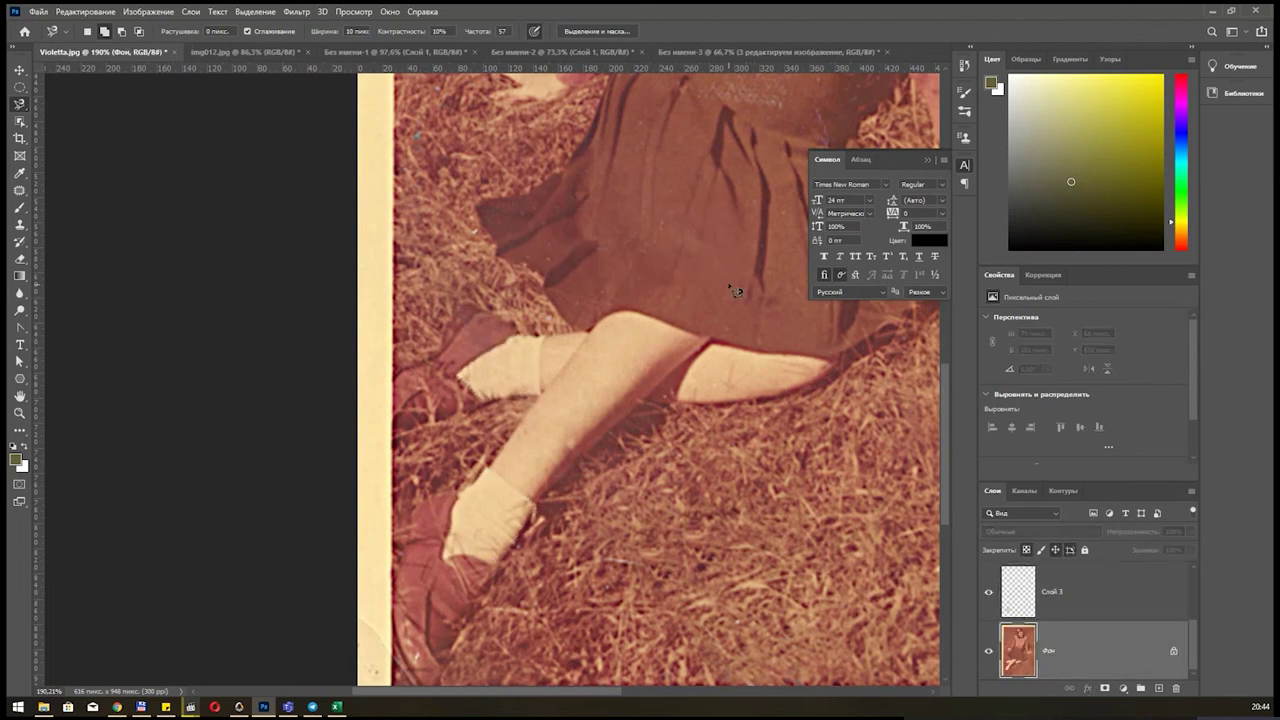
Outline the bare leg, foot and calf with the Magnetic Lasso.
{"action": "scroll", "coordinate": [580, 330], "scroll_direction": "up", "scroll_amount": 3}
{"action": "scroll", "coordinate": [450, 480], "scroll_direction": "right", "scroll_amount": 3}
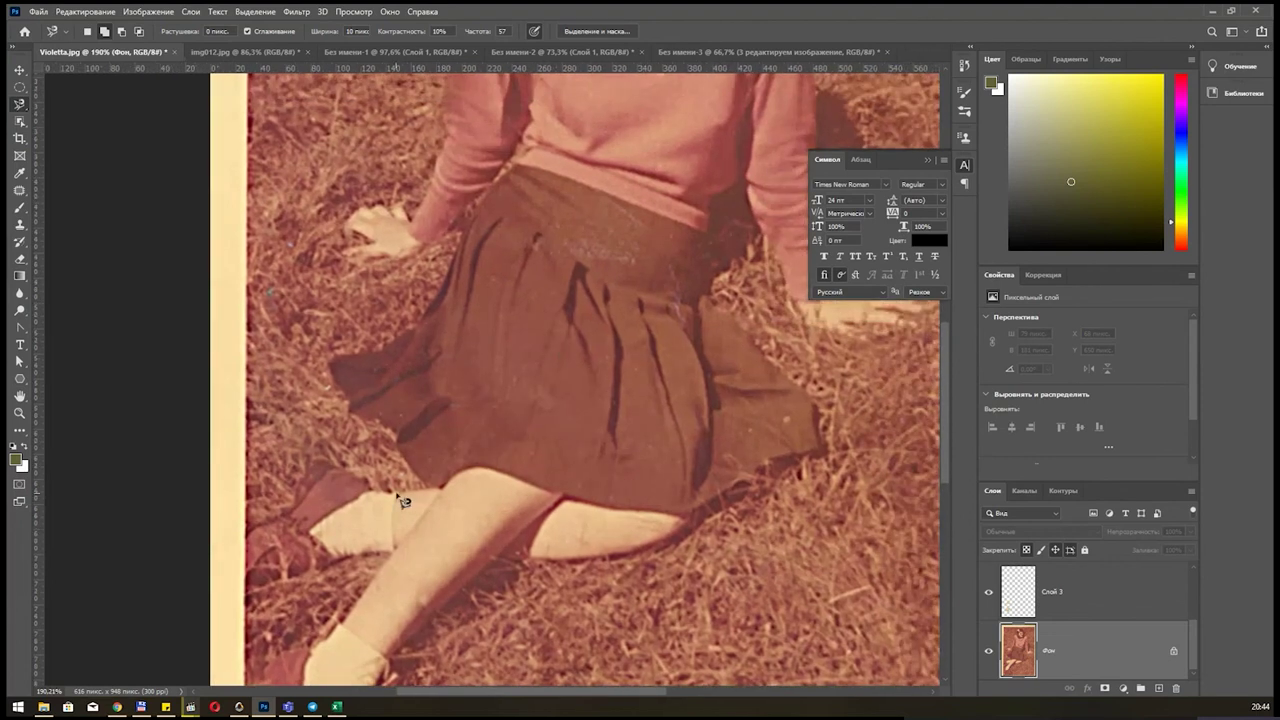
{"action": "left_click", "coordinate": [396, 492]}
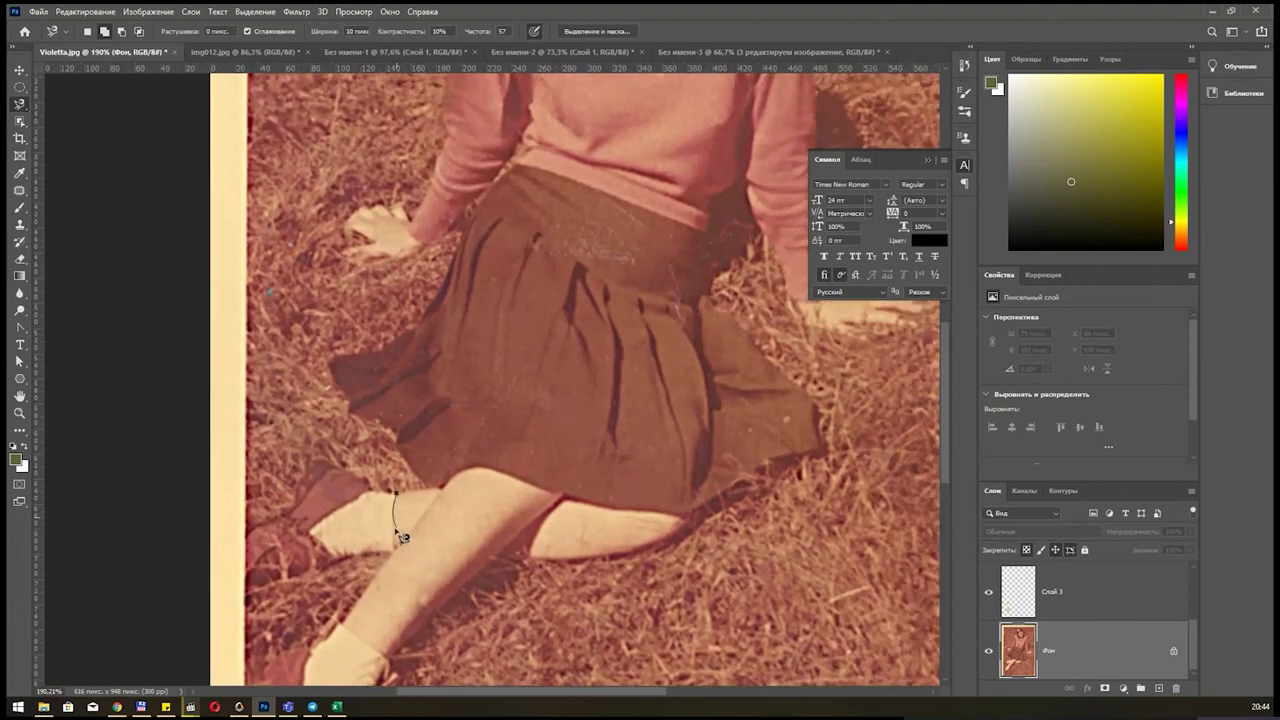
{"action": "left_click", "coordinate": [341, 621]}
{"action": "left_click", "coordinate": [384, 655]}
{"action": "left_click", "coordinate": [690, 516]}
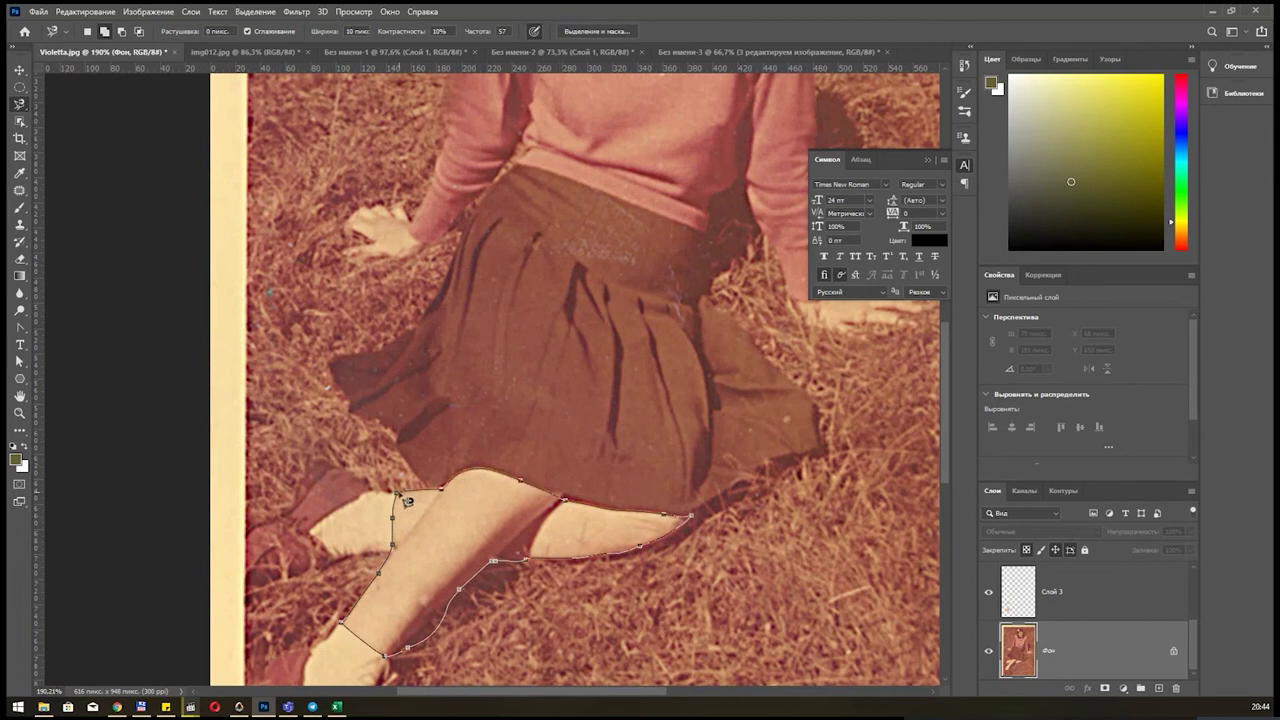
{"action": "left_click", "coordinate": [397, 492]}
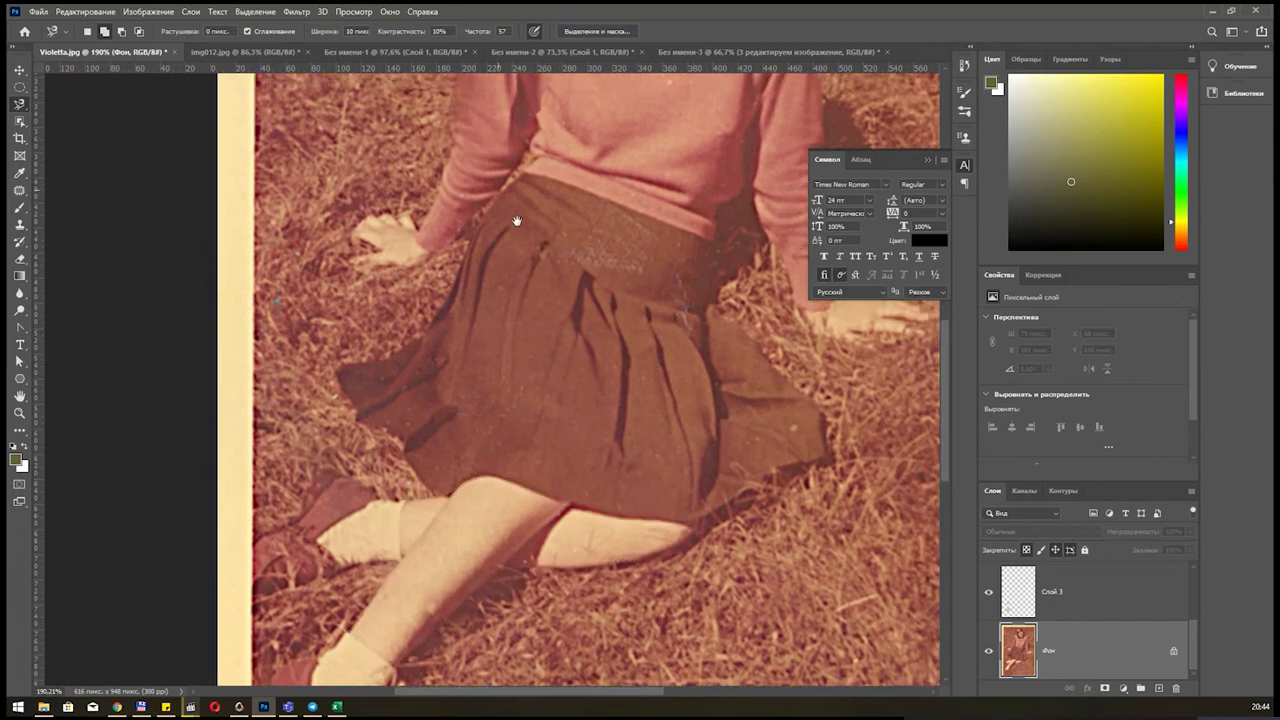
Add outlines around the left hand, right hand and face to the selection.
{"action": "mouse_move", "coordinate": [514, 214]}
{"action": "left_mouse_down"}
{"action": "mouse_move", "coordinate": [557, 504]}
{"action": "mouse_move", "coordinate": [569, 454]}
{"action": "left_mouse_up"}
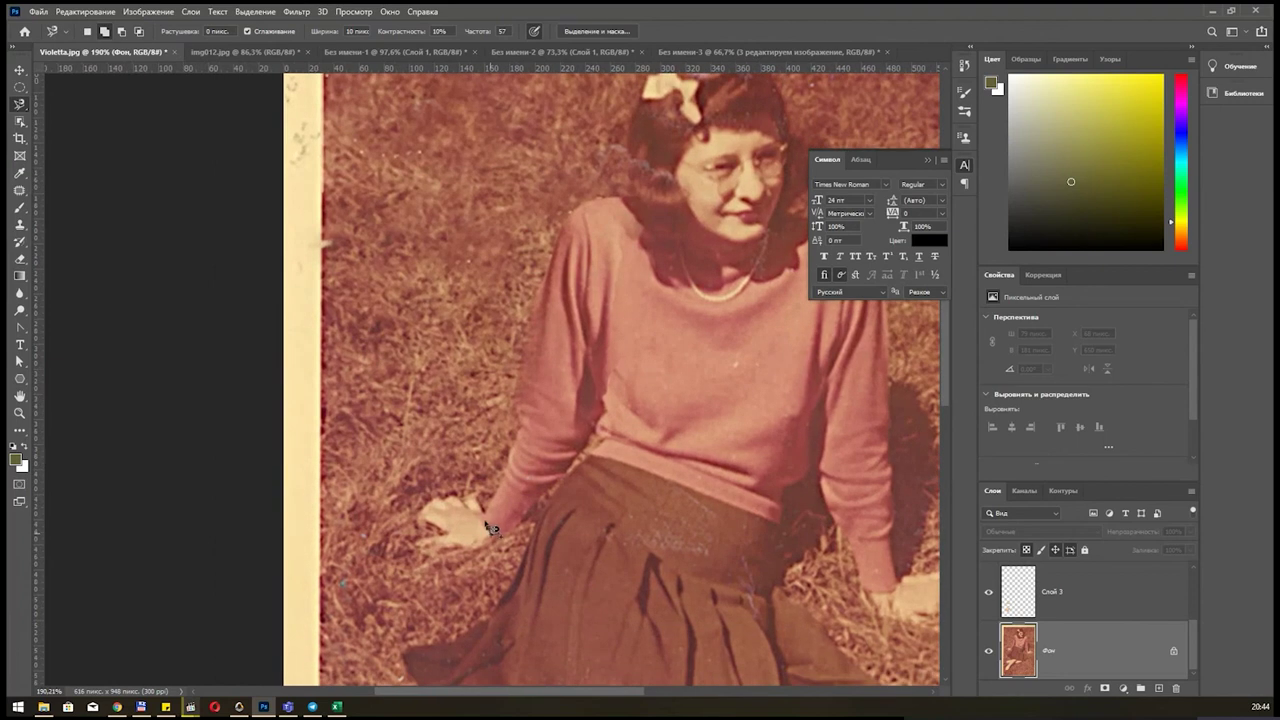
{"action": "left_click", "coordinate": [487, 526]}
{"action": "left_click", "coordinate": [497, 540]}
{"action": "scroll", "coordinate": [737, 466], "scroll_direction": "right", "scroll_amount": 5}
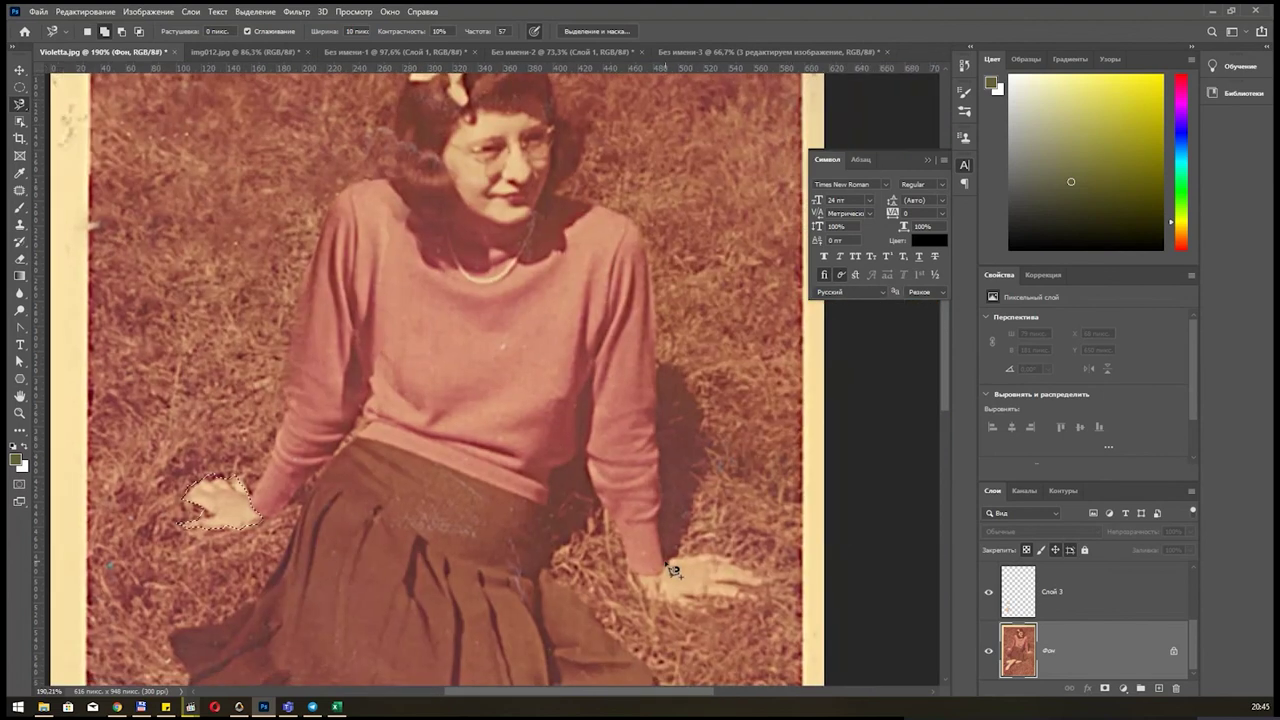
{"action": "left_click", "coordinate": [664, 560]}
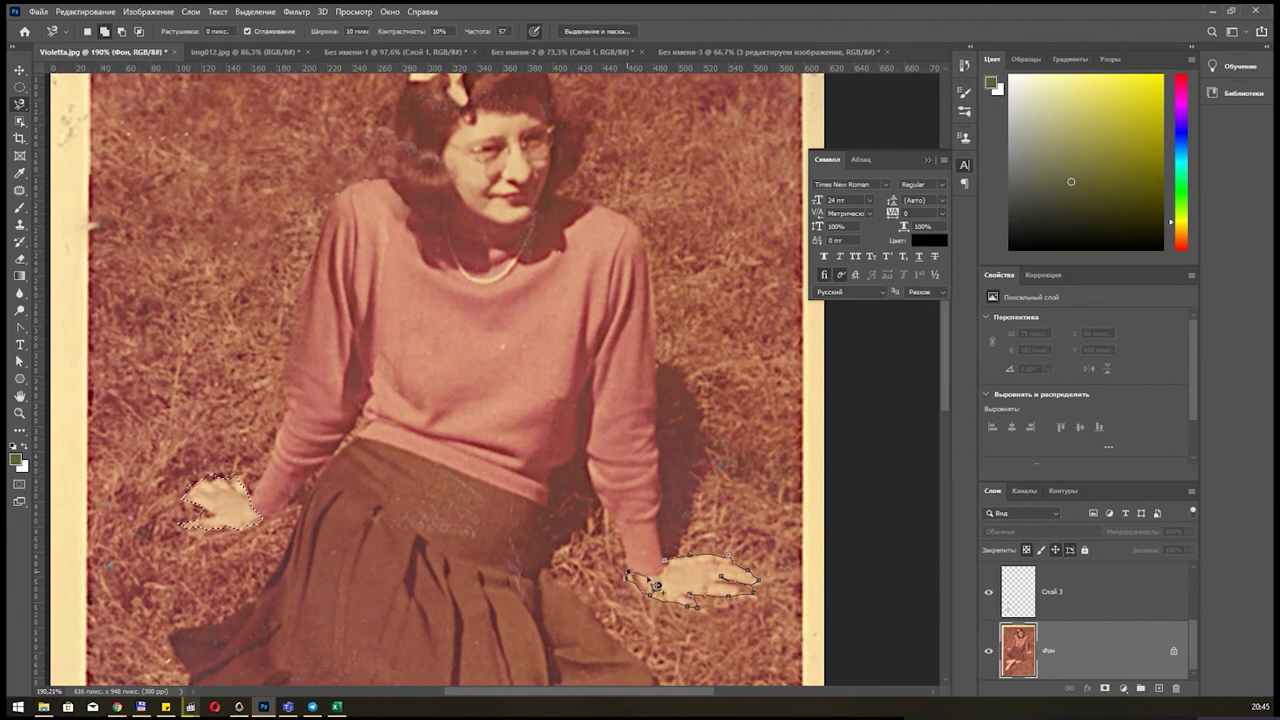
{"action": "left_click", "coordinate": [672, 568]}
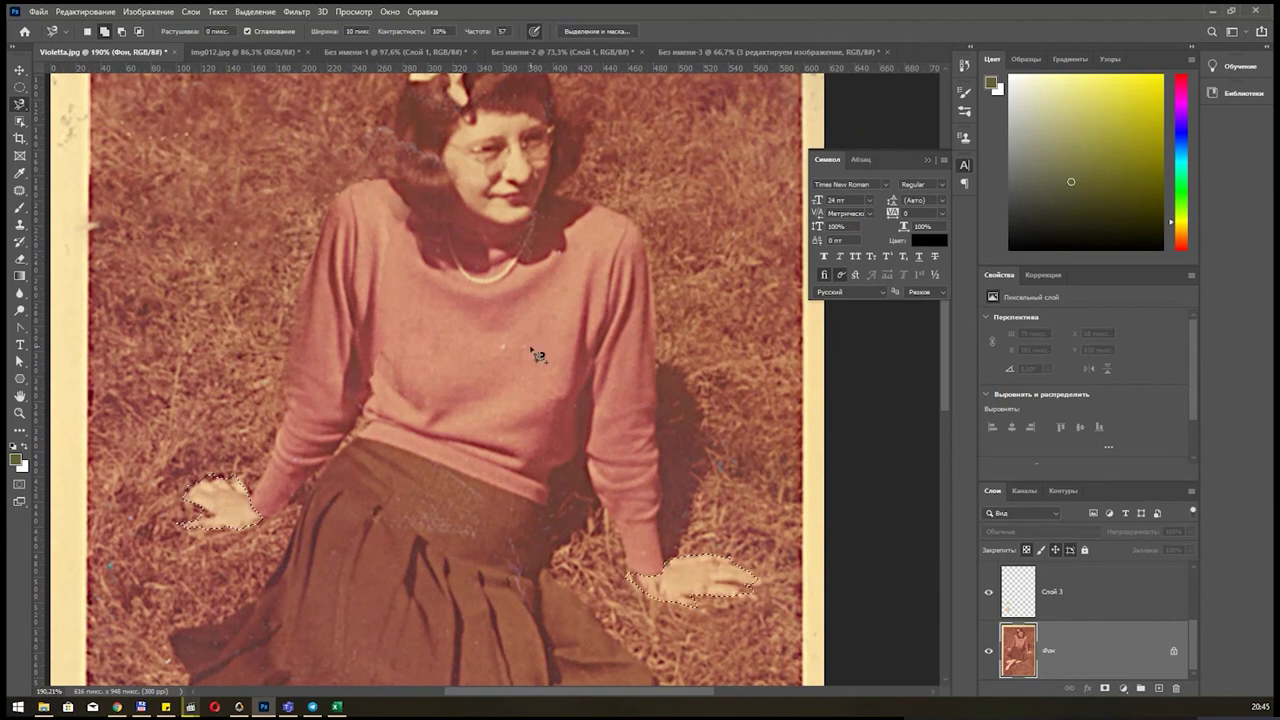
{"action": "scroll", "coordinate": [510, 350], "scroll_direction": "up", "scroll_amount": 5}
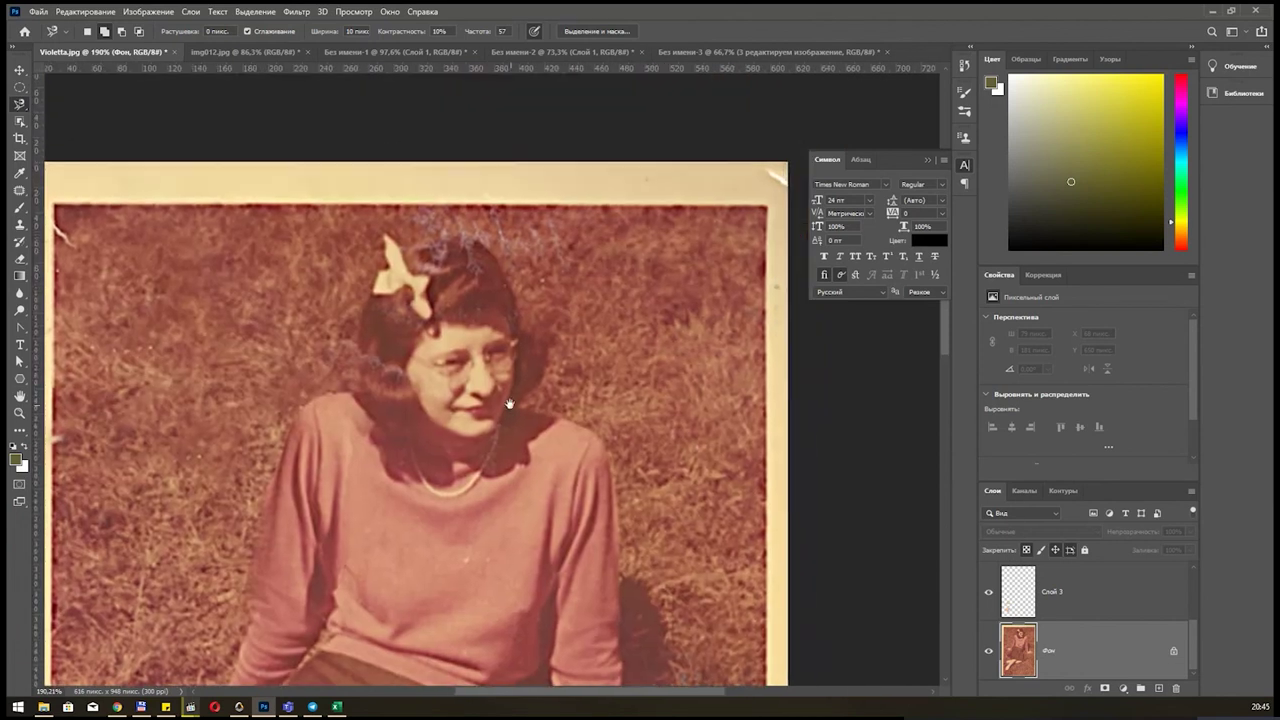
{"action": "left_click", "coordinate": [512, 326]}
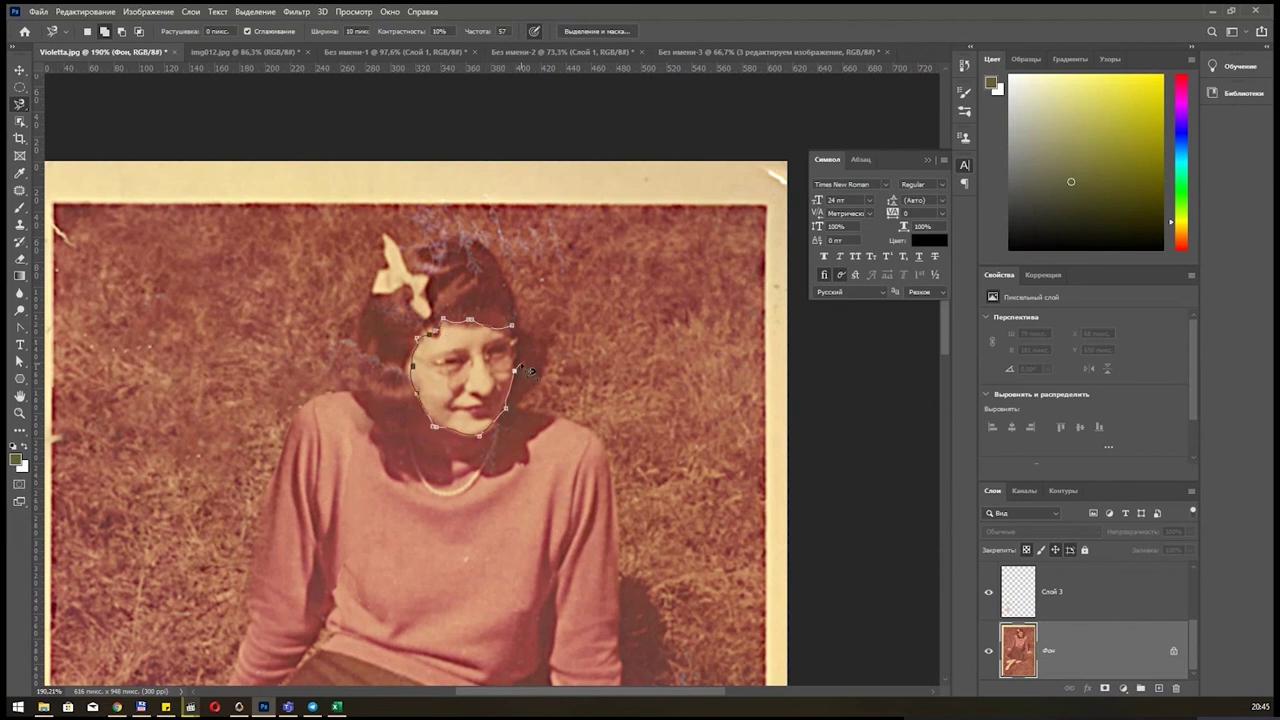
{"action": "left_click", "coordinate": [516, 332]}
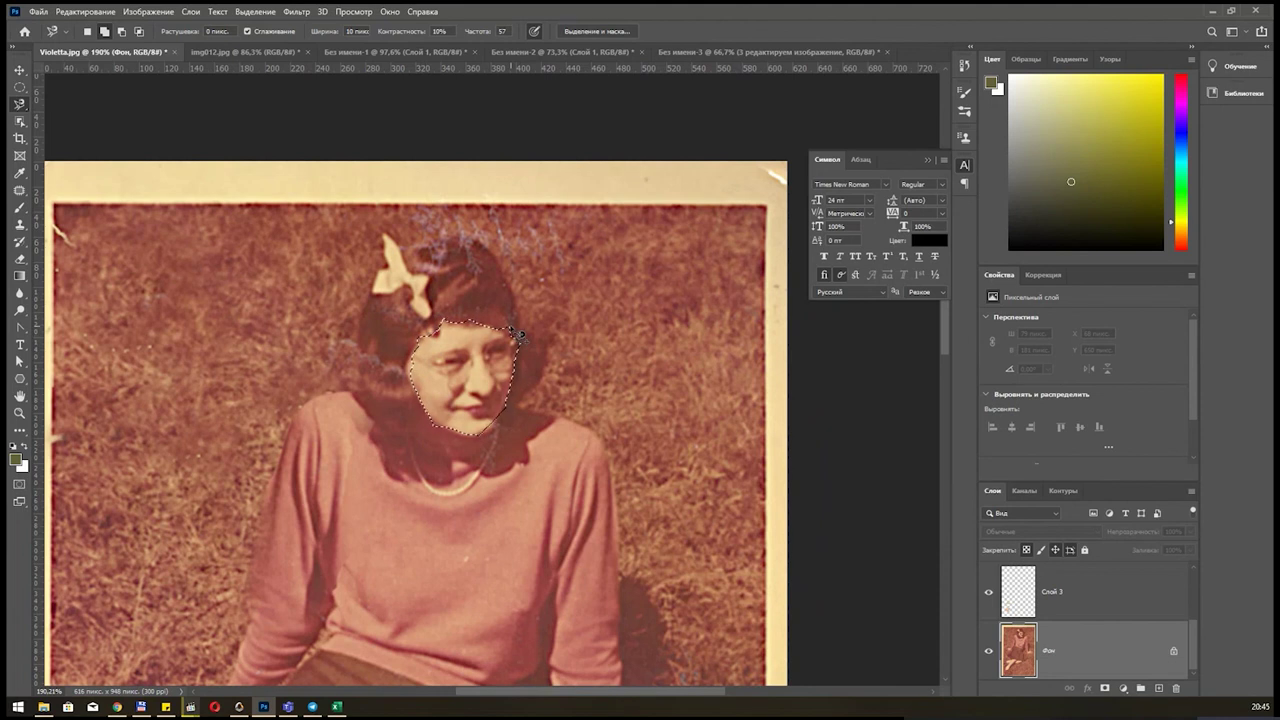
Copy the face, hands and leg onto Слой 4 and inspect layers individually.
{"action": "key", "text": "ctrl+j"}
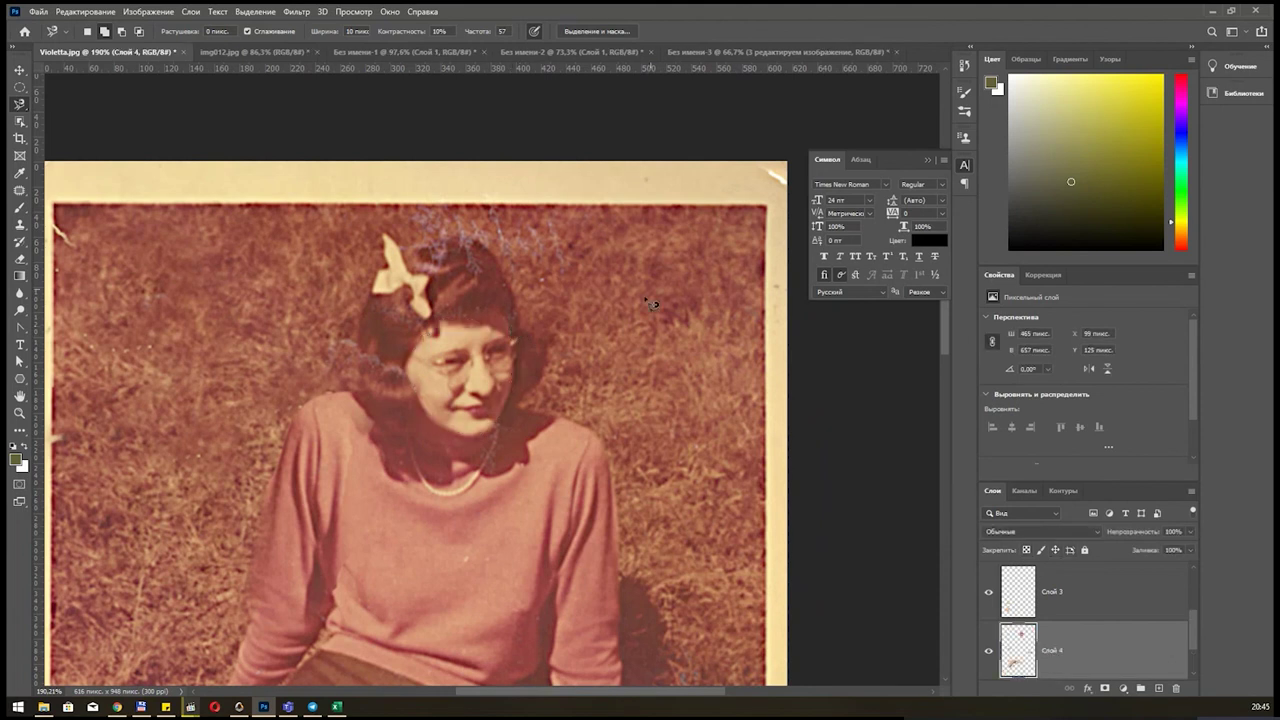
{"action": "scroll", "coordinate": [526, 354], "scroll_direction": "down", "scroll_amount": 3}
{"action": "left_click_drag", "start_coordinate": [598, 414], "coordinate": [536, 271]}
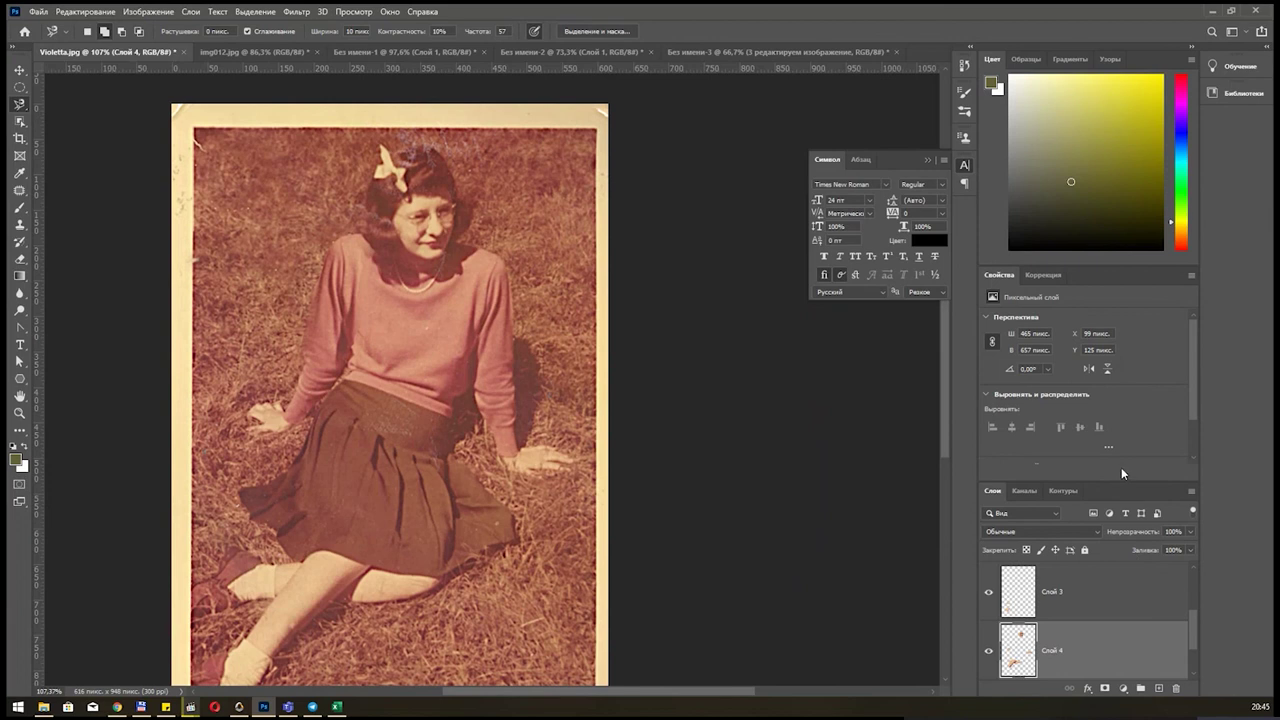
{"action": "left_click", "coordinate": [989, 651], "text": "alt"}
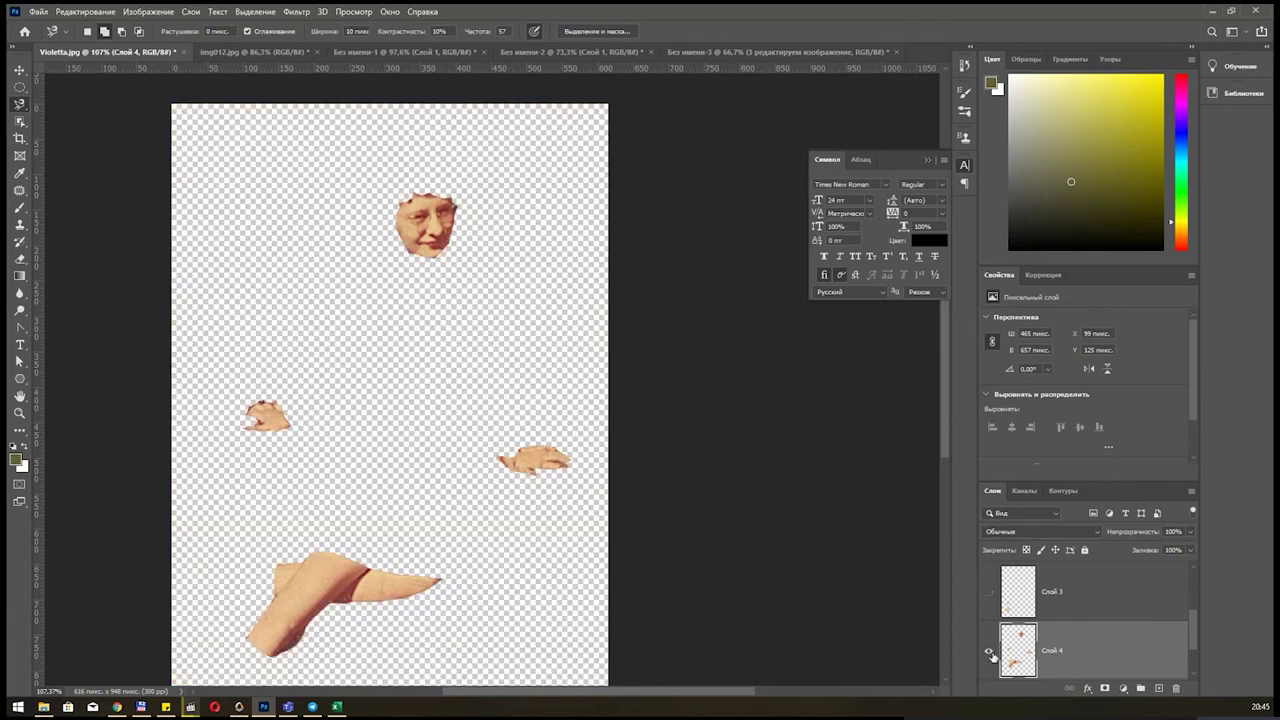
{"action": "left_click", "coordinate": [991, 654], "text": "alt"}
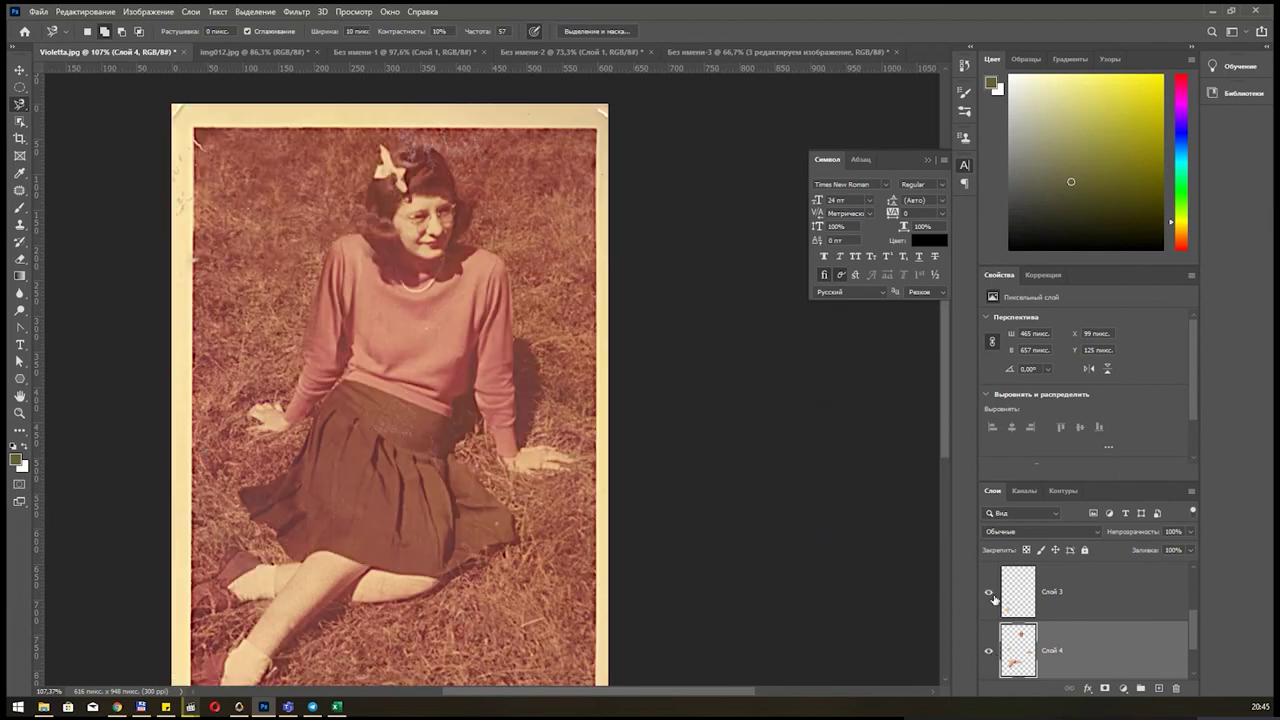
{"action": "left_click", "coordinate": [989, 594], "text": "alt"}
{"action": "left_click", "coordinate": [989, 596], "text": "alt"}
Preview the sweater layer alone, then select Слой 1 with the Move tool.
{"action": "scroll", "coordinate": [1105, 613], "scroll_direction": "up", "scroll_amount": 3}
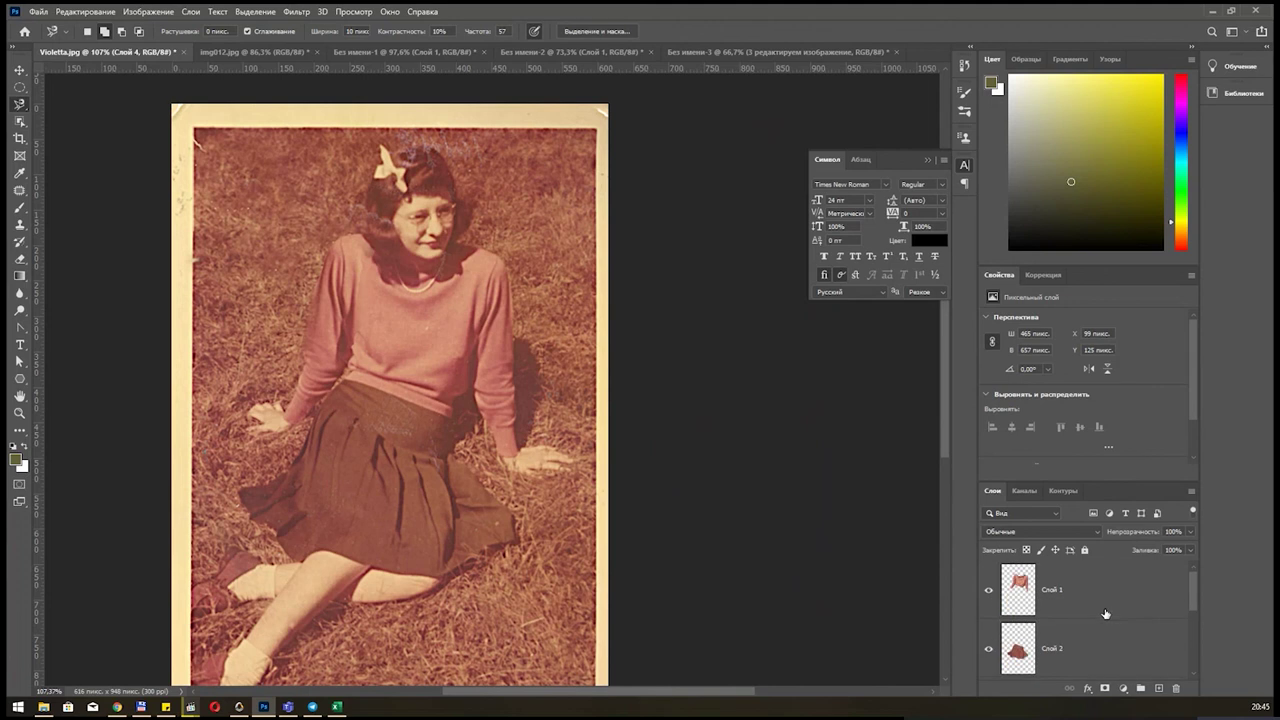
{"action": "left_click", "coordinate": [990, 591], "text": "alt"}
{"action": "left_click", "coordinate": [990, 591], "text": "alt"}
{"action": "key", "text": "v"}
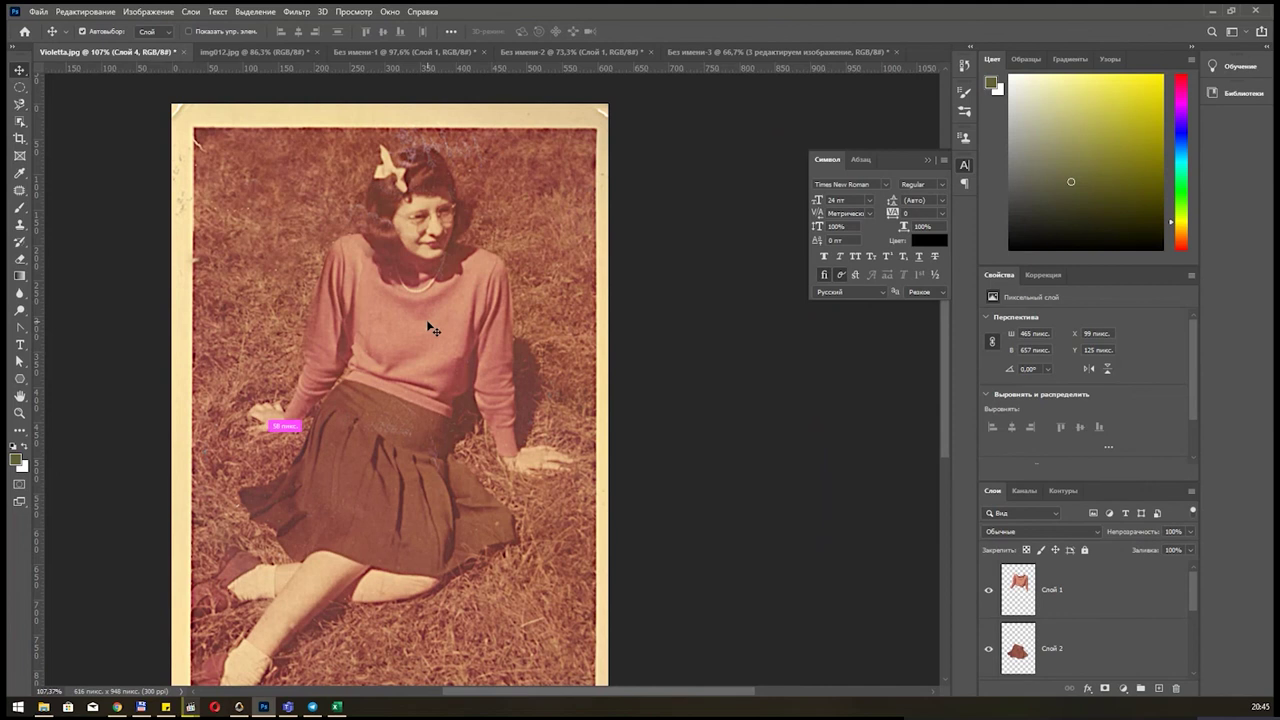
{"action": "left_click", "coordinate": [429, 324]}
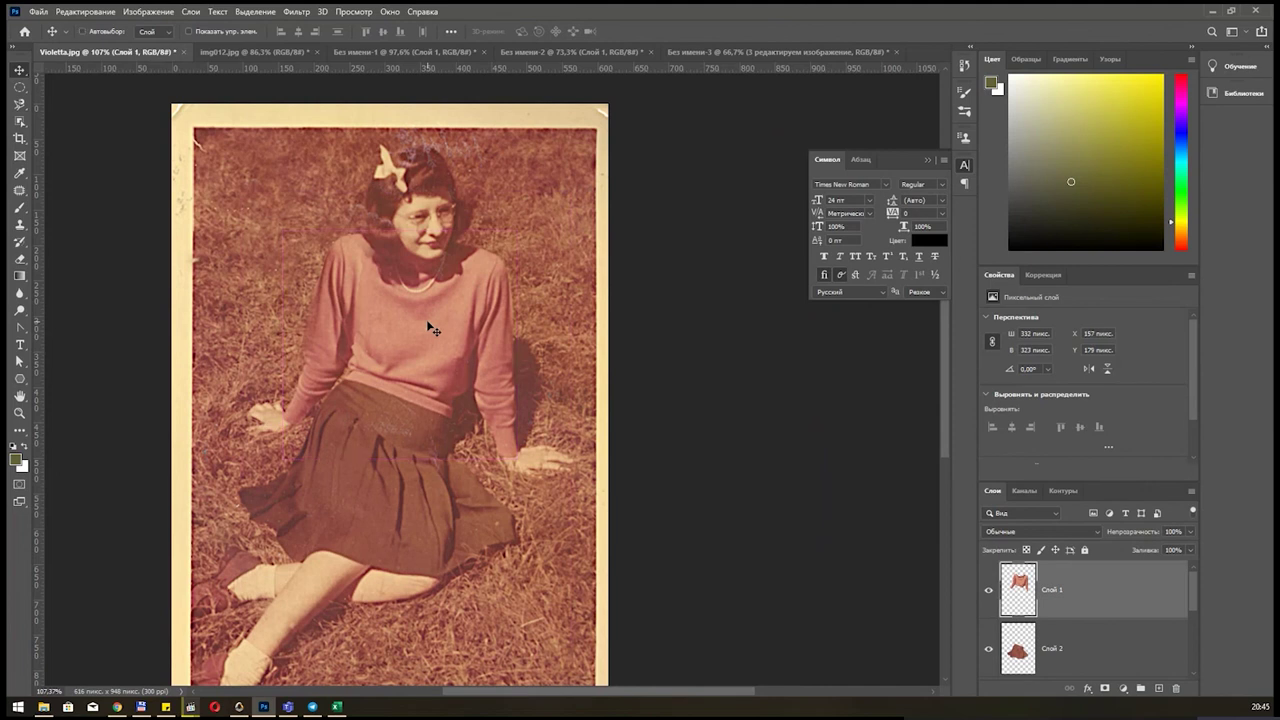
{"action": "left_click", "coordinate": [148, 11]}
{"action": "mouse_move", "coordinate": [152, 46]}
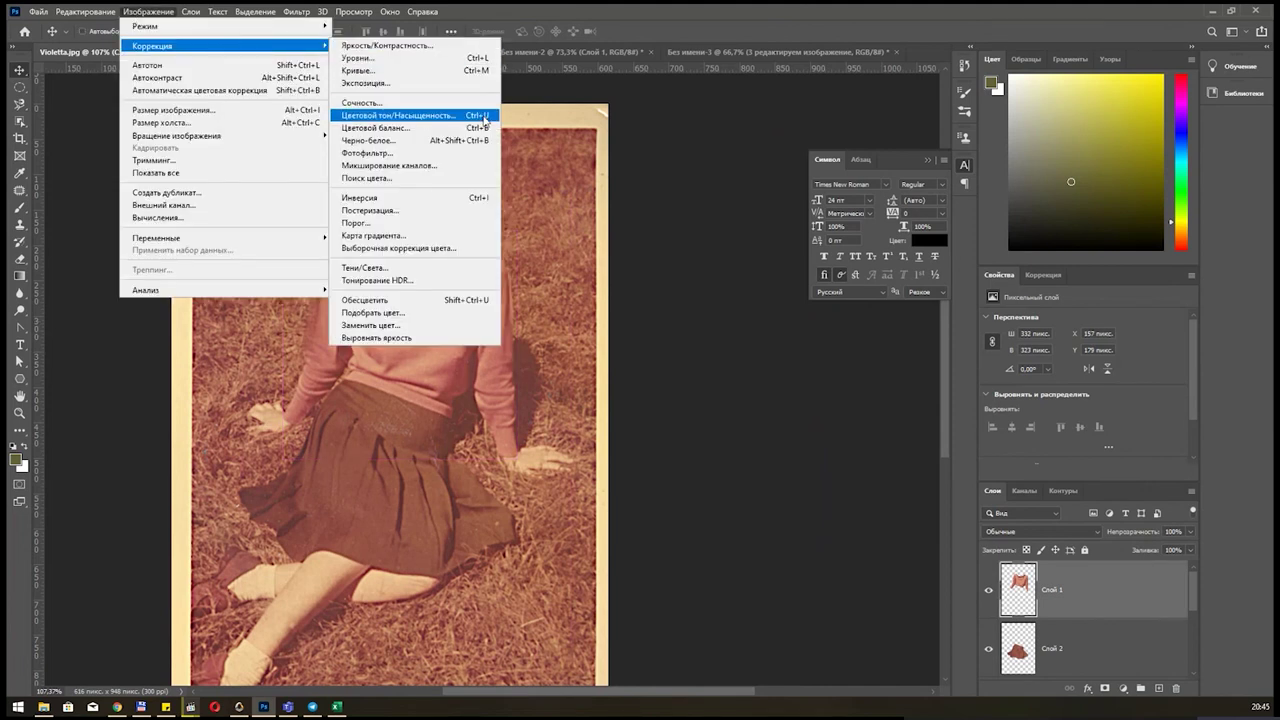
Recolour Слой 1's sweater violet with Hue/Saturation hue −95.
{"action": "left_click", "coordinate": [485, 116]}
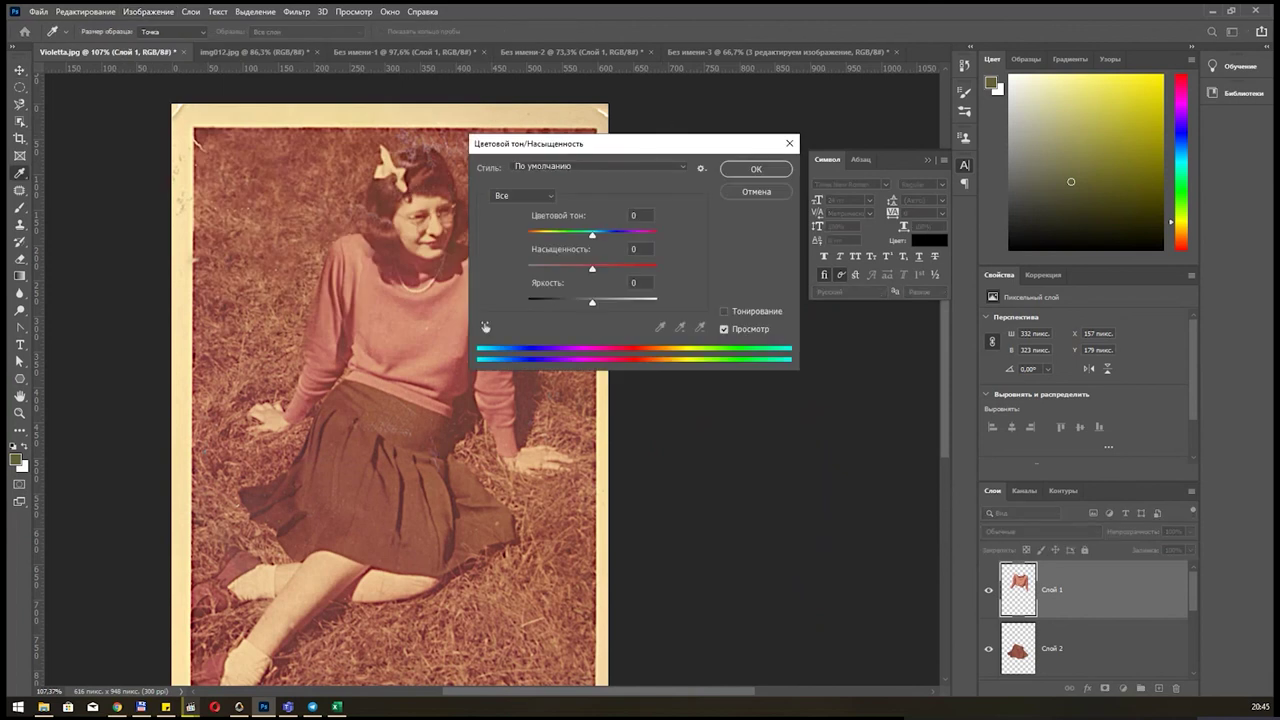
{"action": "left_click_drag", "start_coordinate": [650, 150], "coordinate": [827, 147]}
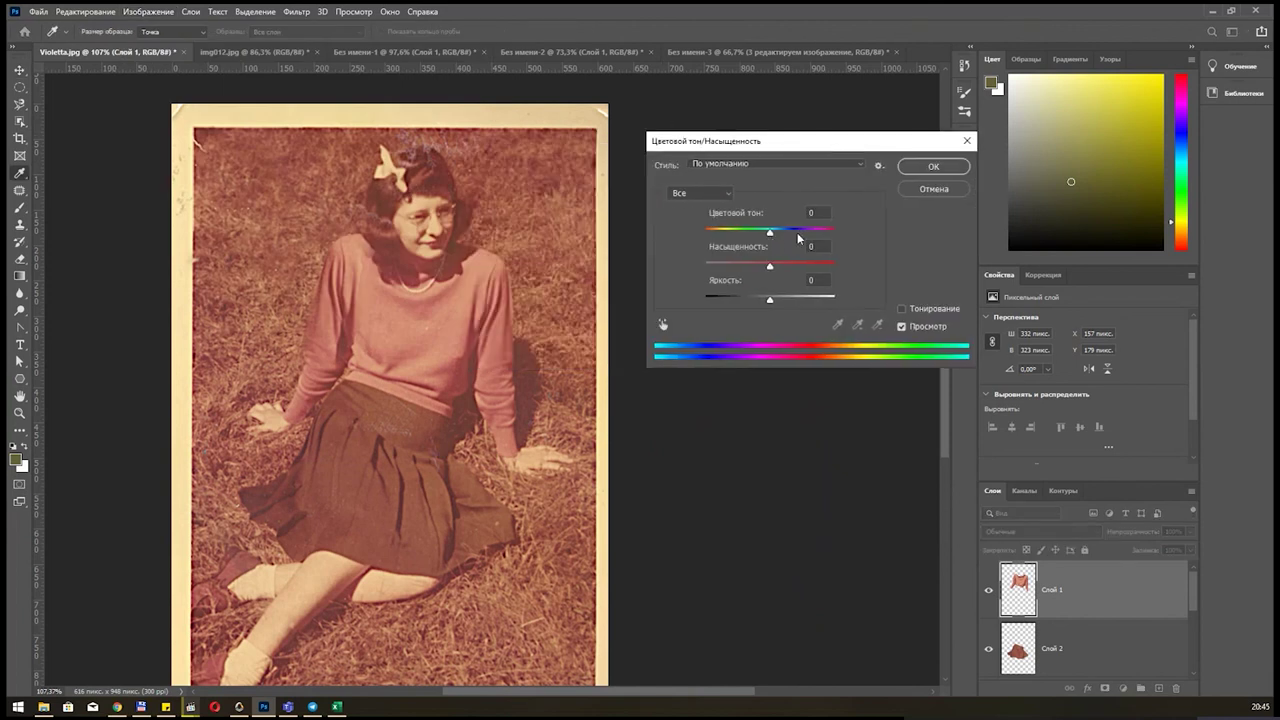
{"action": "mouse_move", "coordinate": [770, 233]}
{"action": "left_mouse_down"}
{"action": "mouse_move", "coordinate": [728, 234]}
{"action": "mouse_move", "coordinate": [816, 239]}
{"action": "mouse_move", "coordinate": [728, 237]}
{"action": "mouse_move", "coordinate": [781, 268]}
{"action": "mouse_move", "coordinate": [767, 268]}
{"action": "mouse_move", "coordinate": [771, 299]}
{"action": "mouse_move", "coordinate": [783, 299]}
{"action": "left_mouse_up"}
{"action": "left_click", "coordinate": [908, 168]}
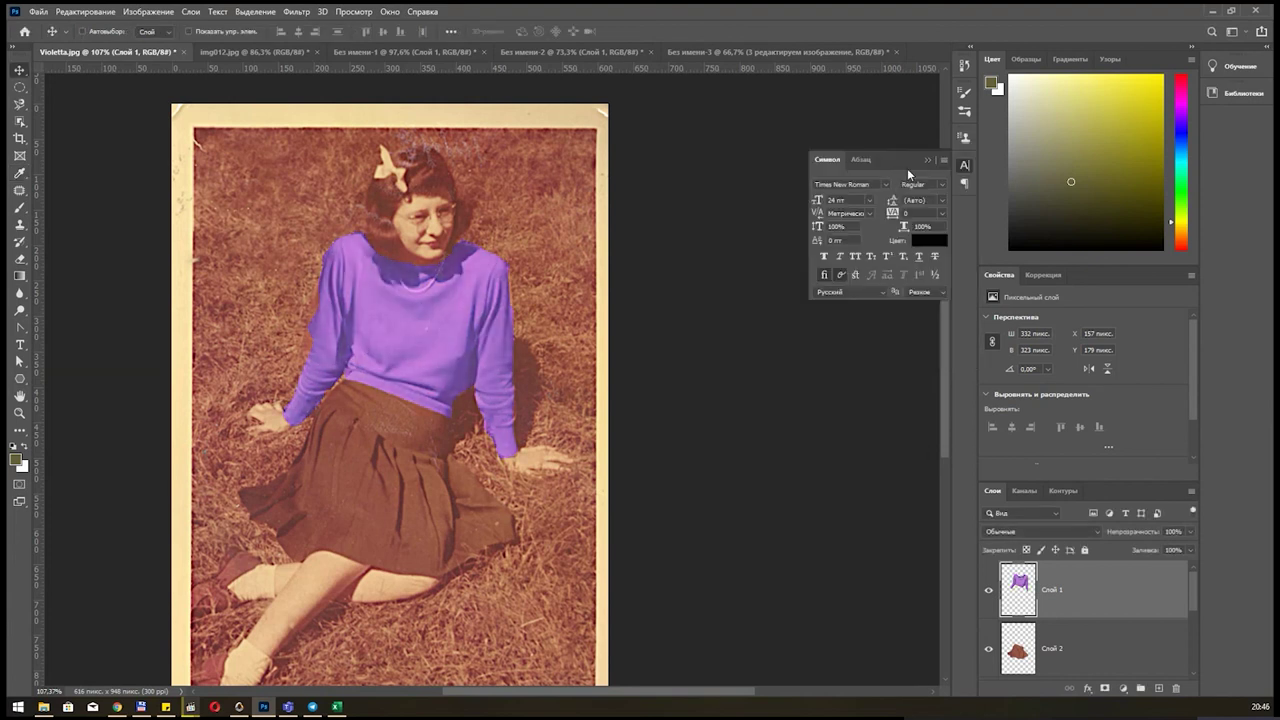
{"action": "left_click", "coordinate": [390, 485]}
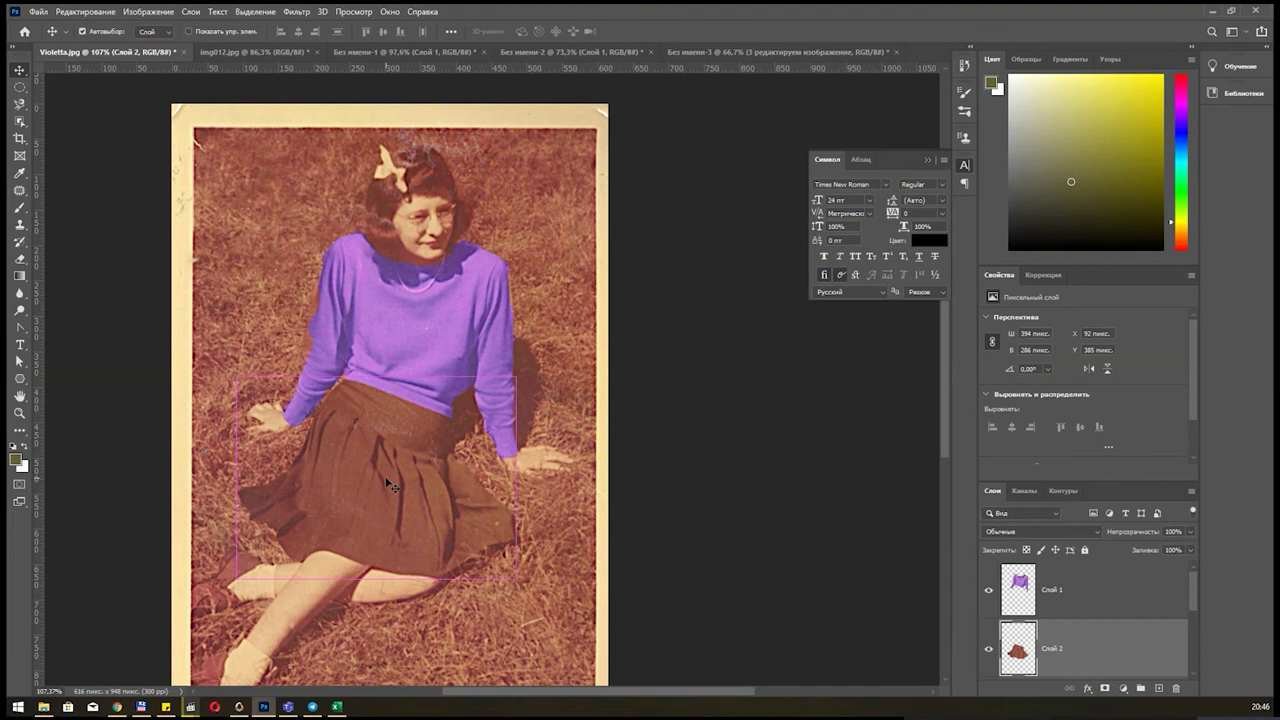
Make the skirt dark green: hue +75, saturation −39, lightness −24.
{"action": "key", "text": "u"}
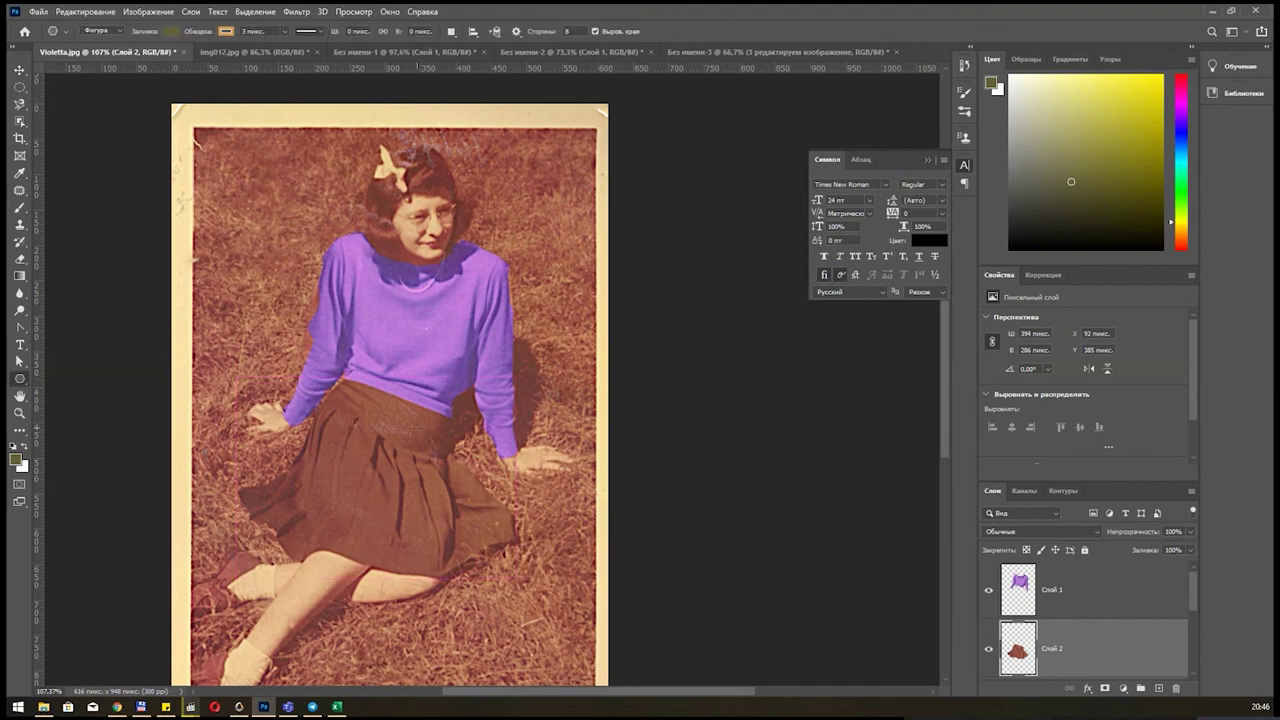
{"action": "key", "text": "ctrl+u"}
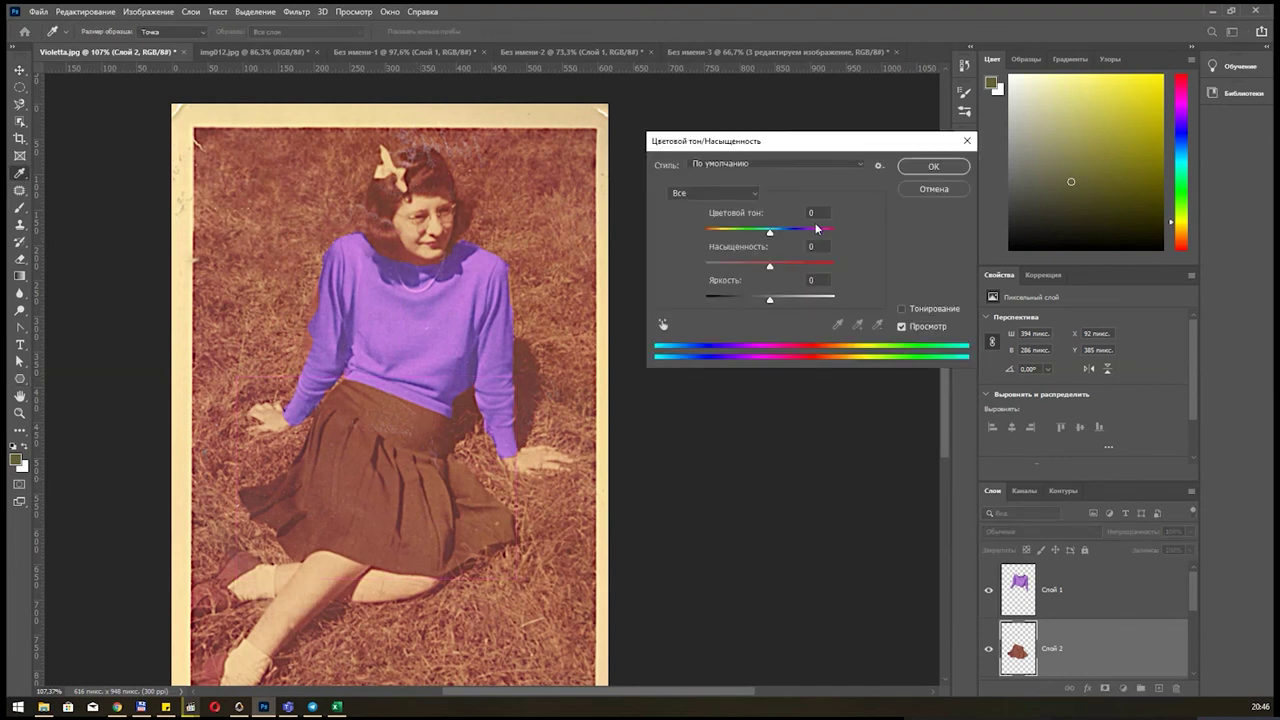
{"action": "left_click_drag", "start_coordinate": [771, 236], "coordinate": [809, 246]}
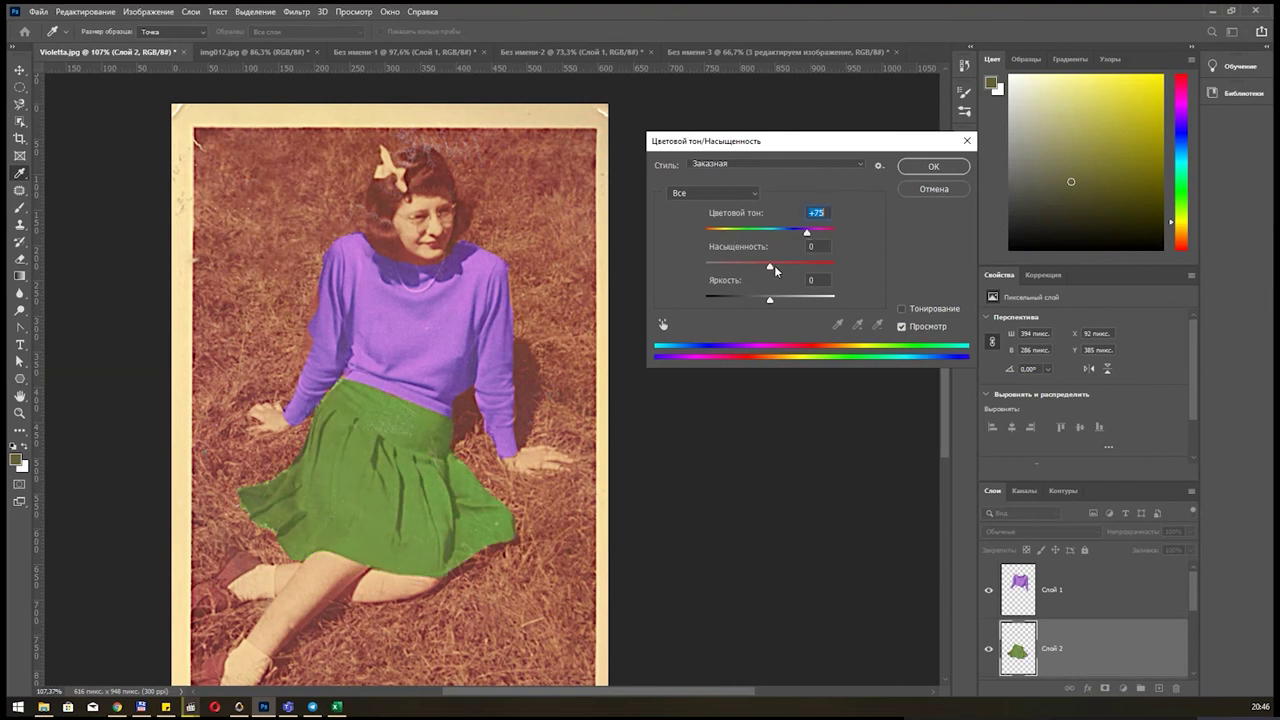
{"action": "mouse_move", "coordinate": [769, 300]}
{"action": "left_mouse_down"}
{"action": "mouse_move", "coordinate": [754, 300]}
{"action": "mouse_move", "coordinate": [739, 268]}
{"action": "left_mouse_up"}
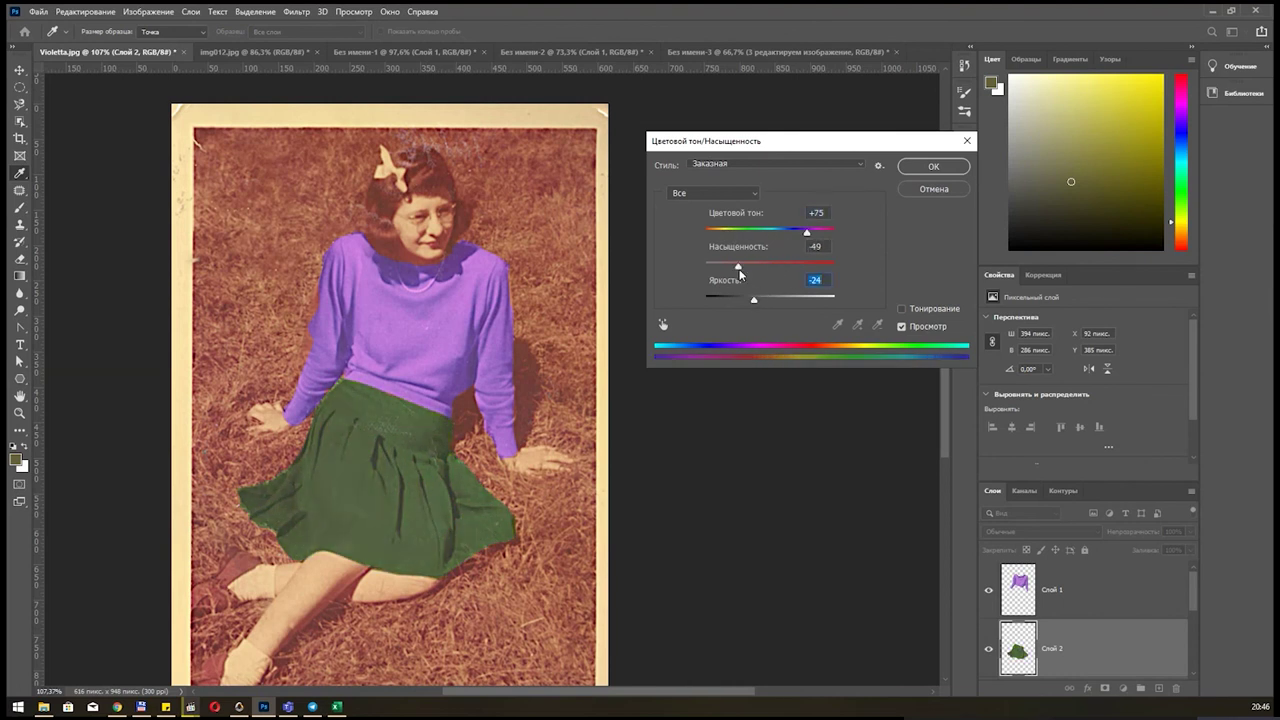
{"action": "left_click", "coordinate": [908, 170]}
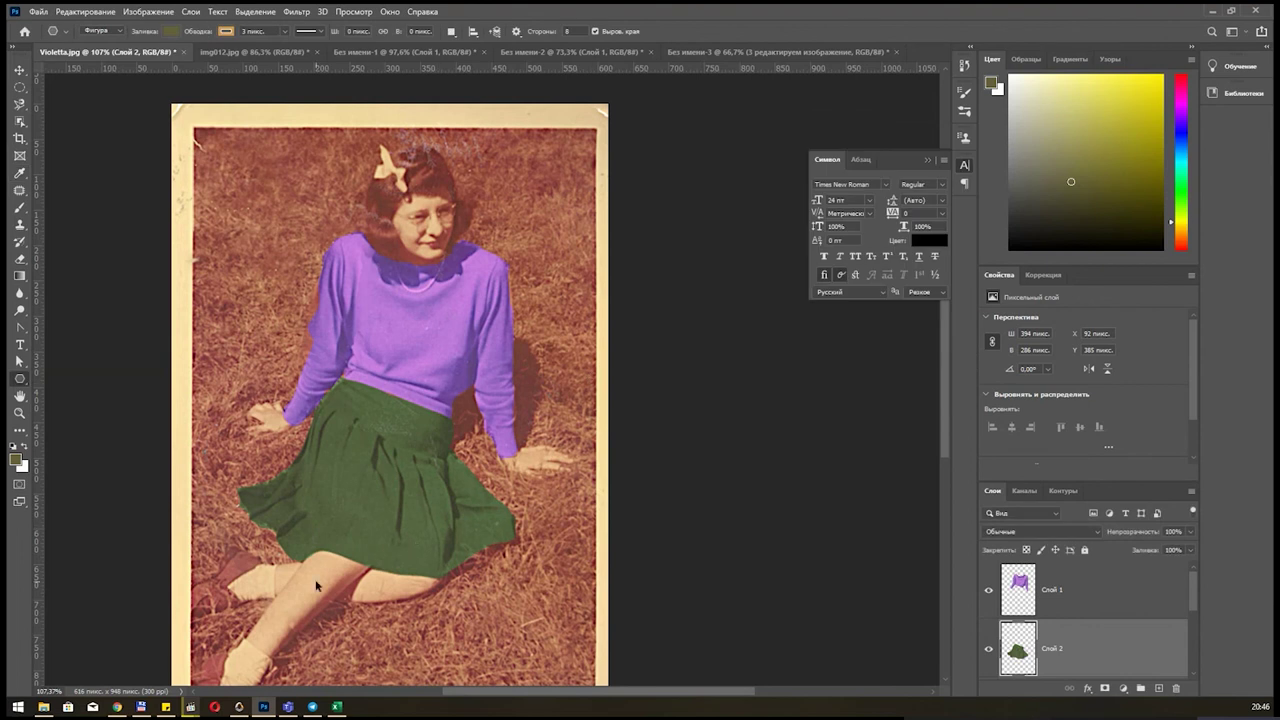
Try a lighter skirt green at lightness +17, cancel it, and select Слой 4.
{"action": "key", "text": "ctrl+u"}
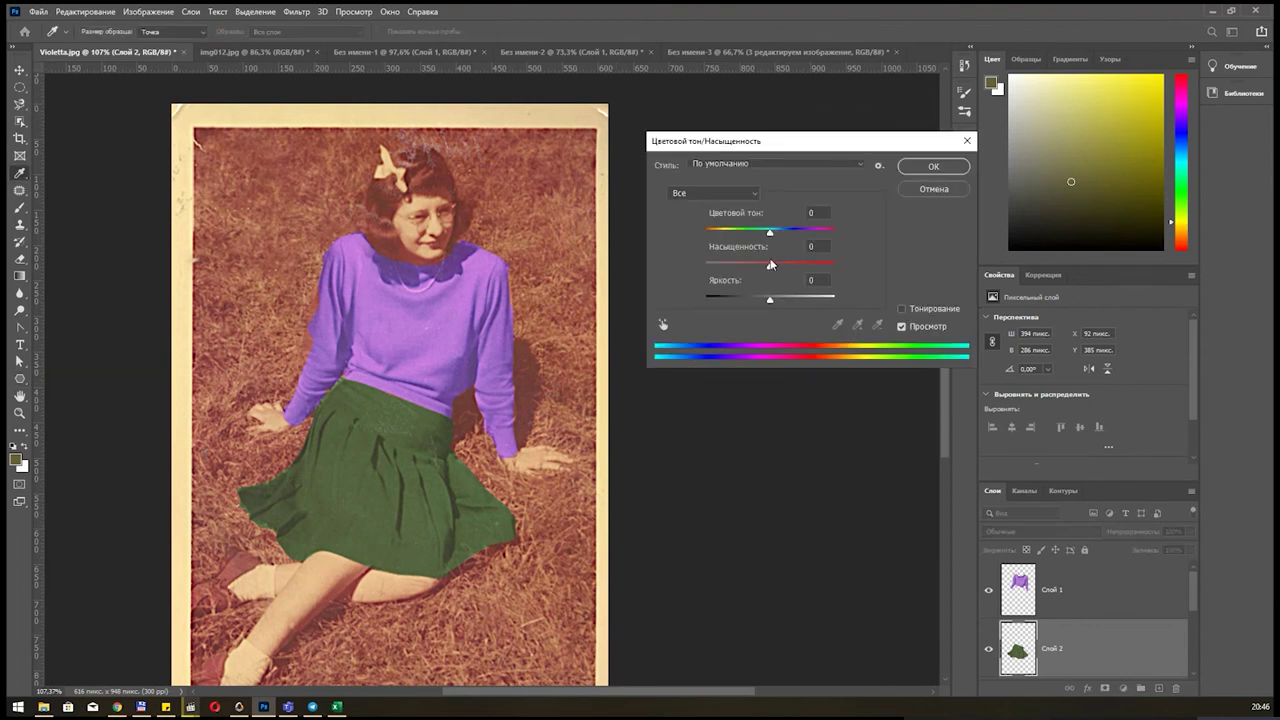
{"action": "left_click_drag", "start_coordinate": [771, 299], "coordinate": [782, 303]}
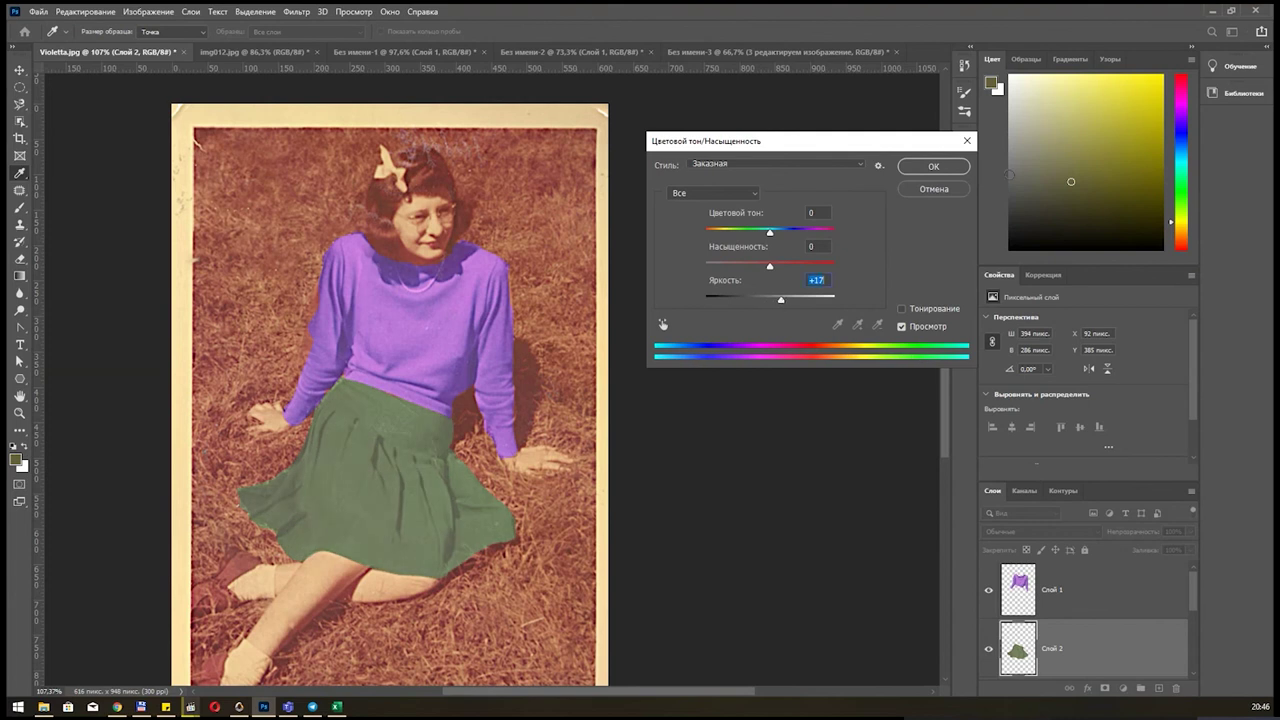
{"action": "left_click", "coordinate": [933, 189]}
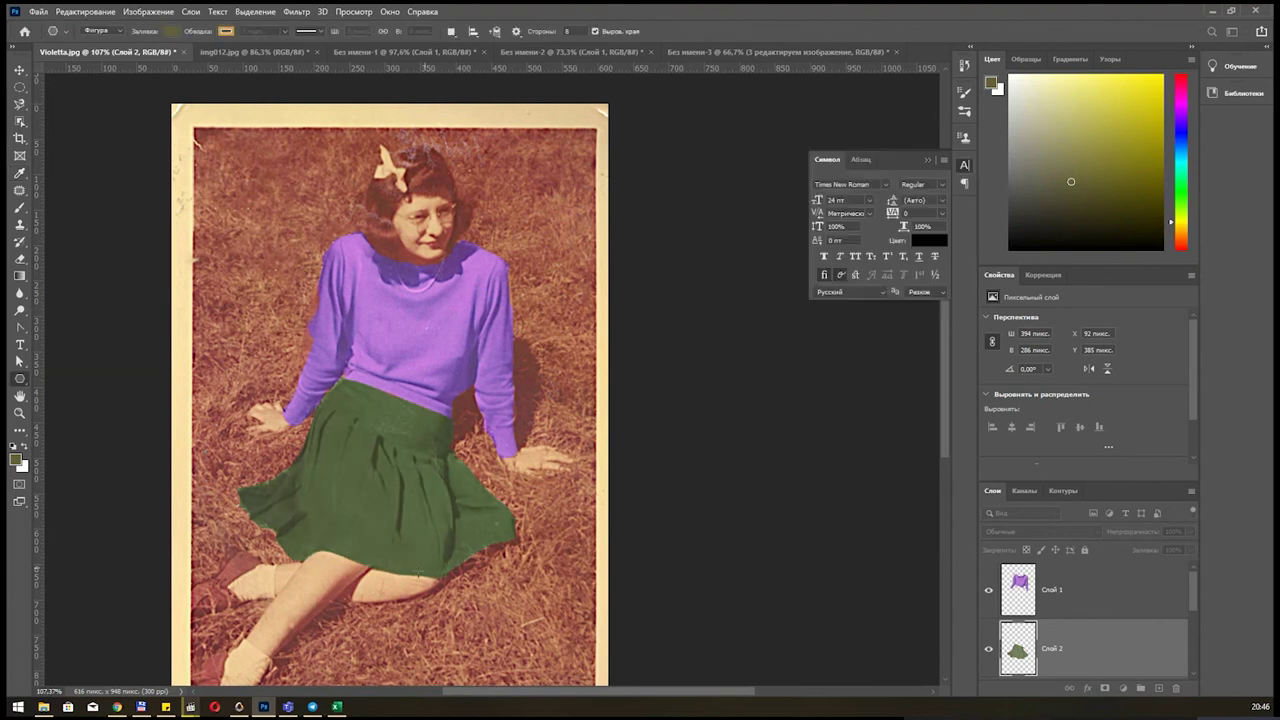
{"action": "key", "text": "v"}
{"action": "left_click", "coordinate": [325, 592]}
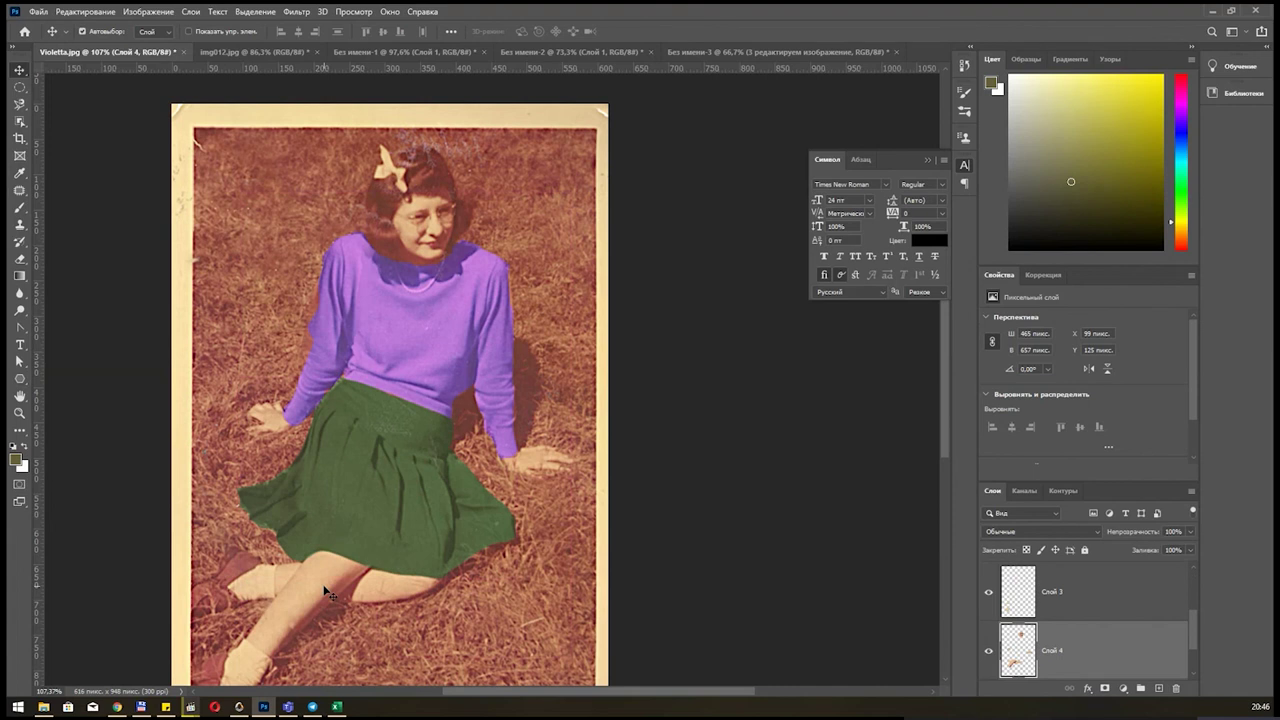
Tint Слой 4's skin green with hue +65, saturation +12, lightness −9.
{"action": "key", "text": "ctrl+u"}
{"action": "mouse_move", "coordinate": [769, 229]}
{"action": "left_mouse_down"}
{"action": "mouse_move", "coordinate": [744, 236]}
{"action": "mouse_move", "coordinate": [805, 238]}
{"action": "mouse_move", "coordinate": [766, 268]}
{"action": "mouse_move", "coordinate": [782, 302]}
{"action": "mouse_move", "coordinate": [764, 300]}
{"action": "mouse_move", "coordinate": [780, 273]}
{"action": "left_mouse_up"}
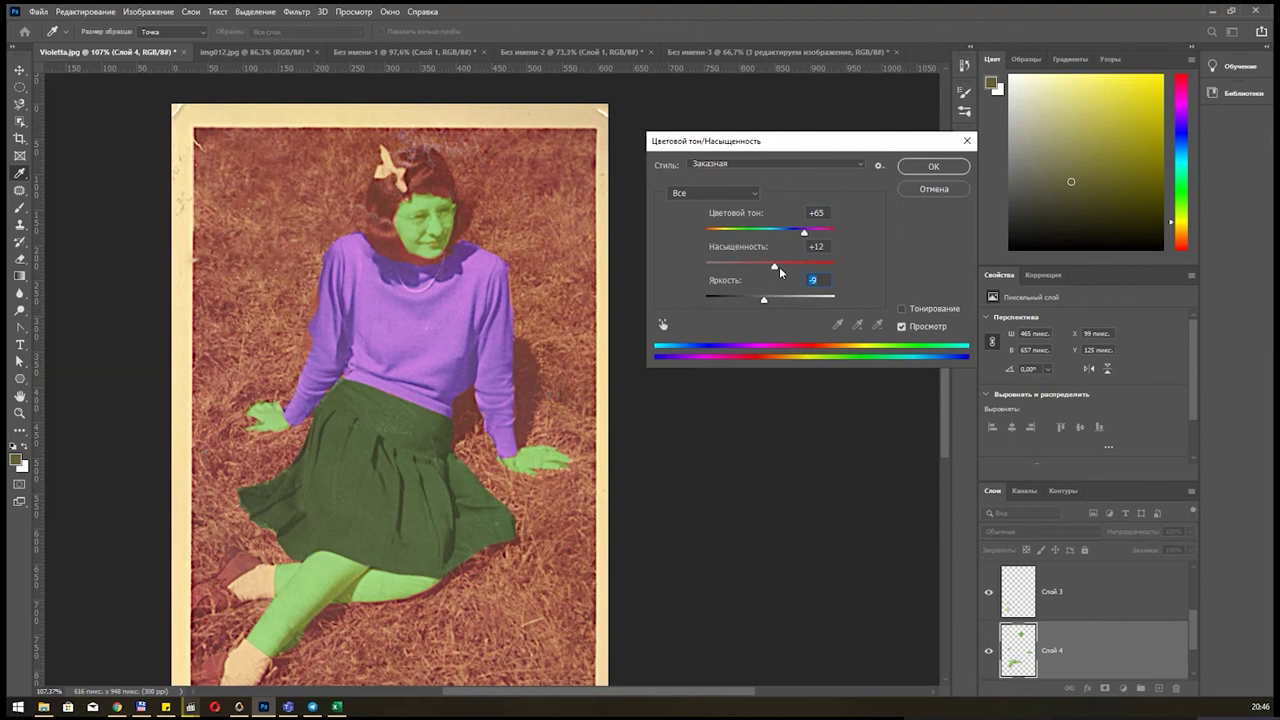
{"action": "left_click", "coordinate": [931, 167]}
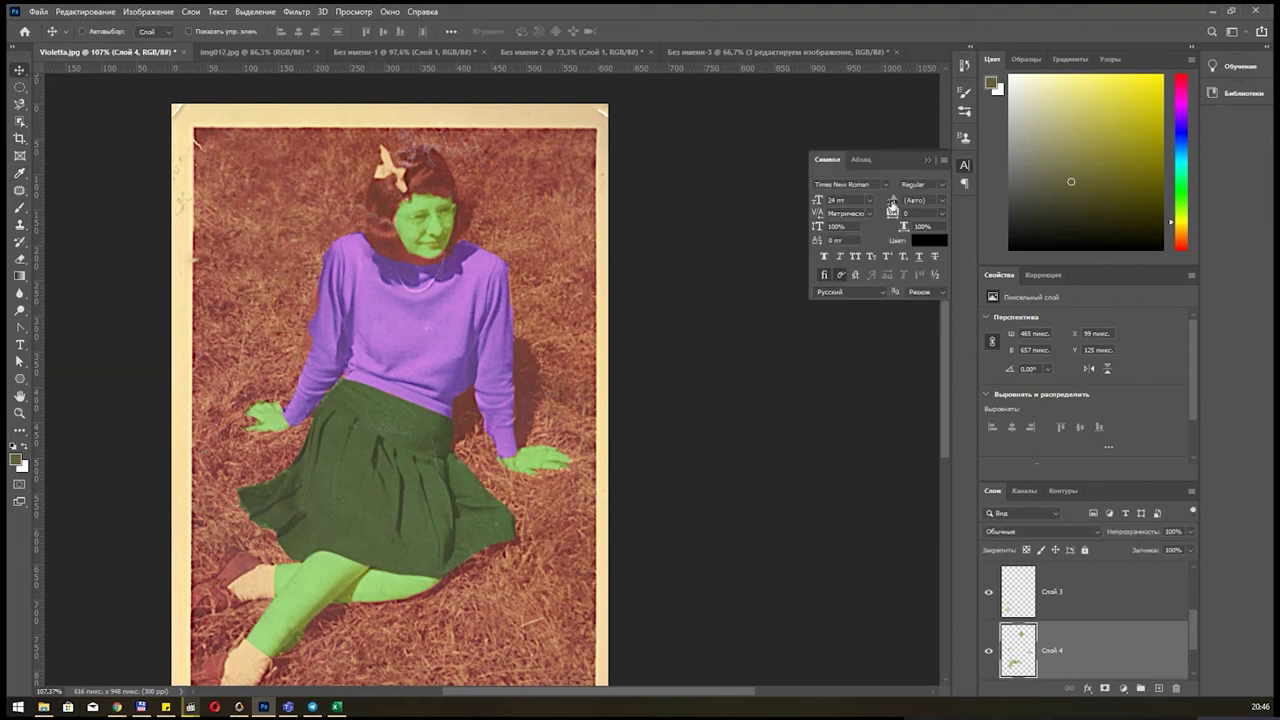
{"action": "left_click", "coordinate": [263, 590], "text": "ctrl"}
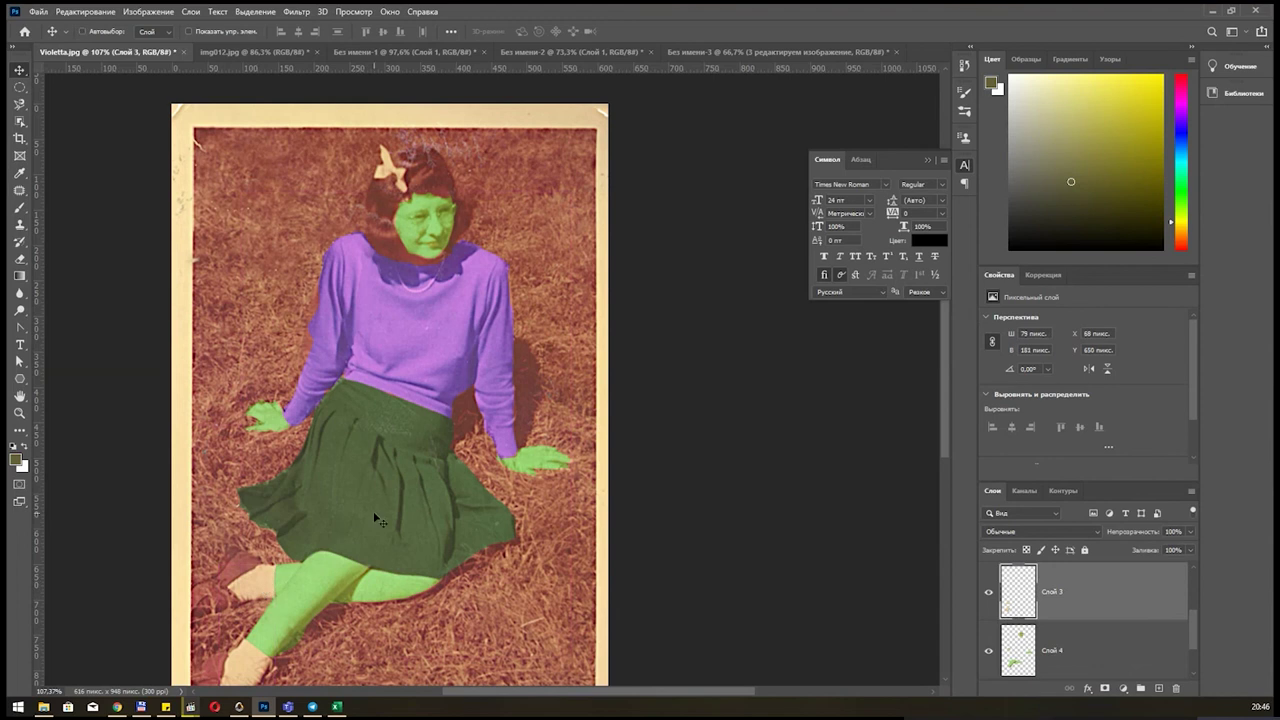
Apply Levels to the shoes with black input 83 and midtones 3.40.
{"action": "key", "text": "ctrl+l"}
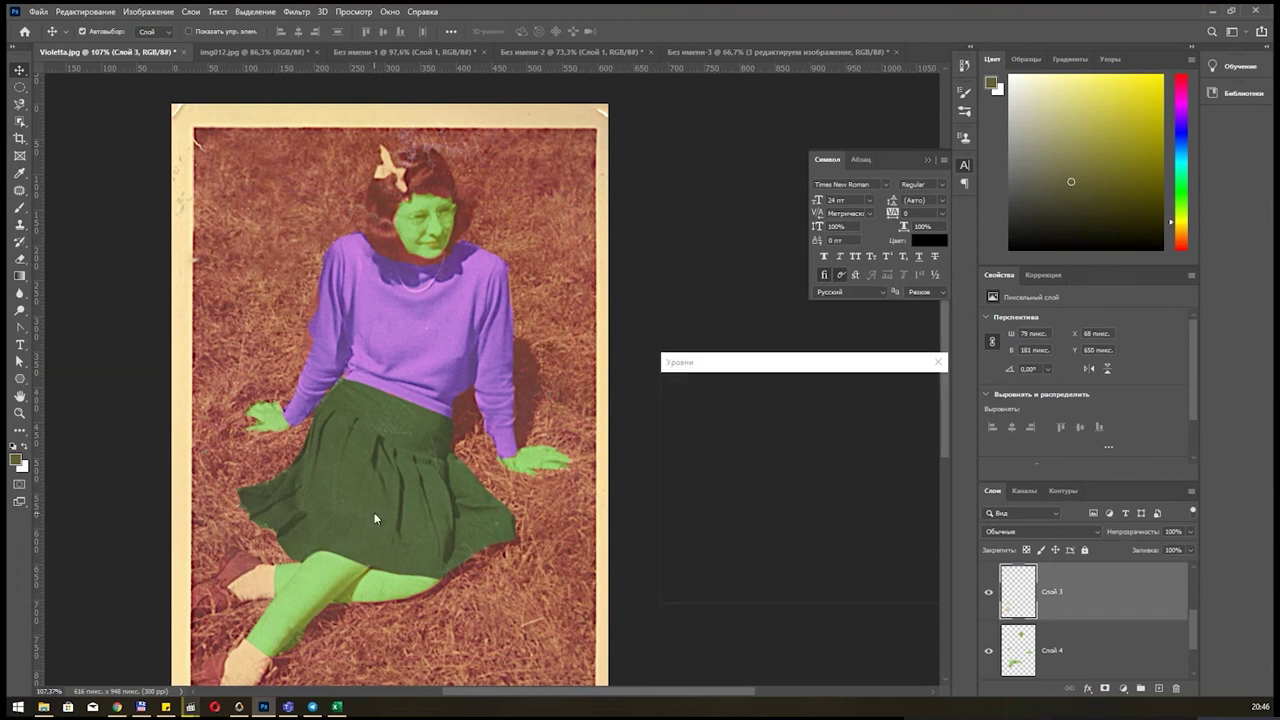
{"action": "left_click_drag", "start_coordinate": [684, 508], "coordinate": [746, 508]}
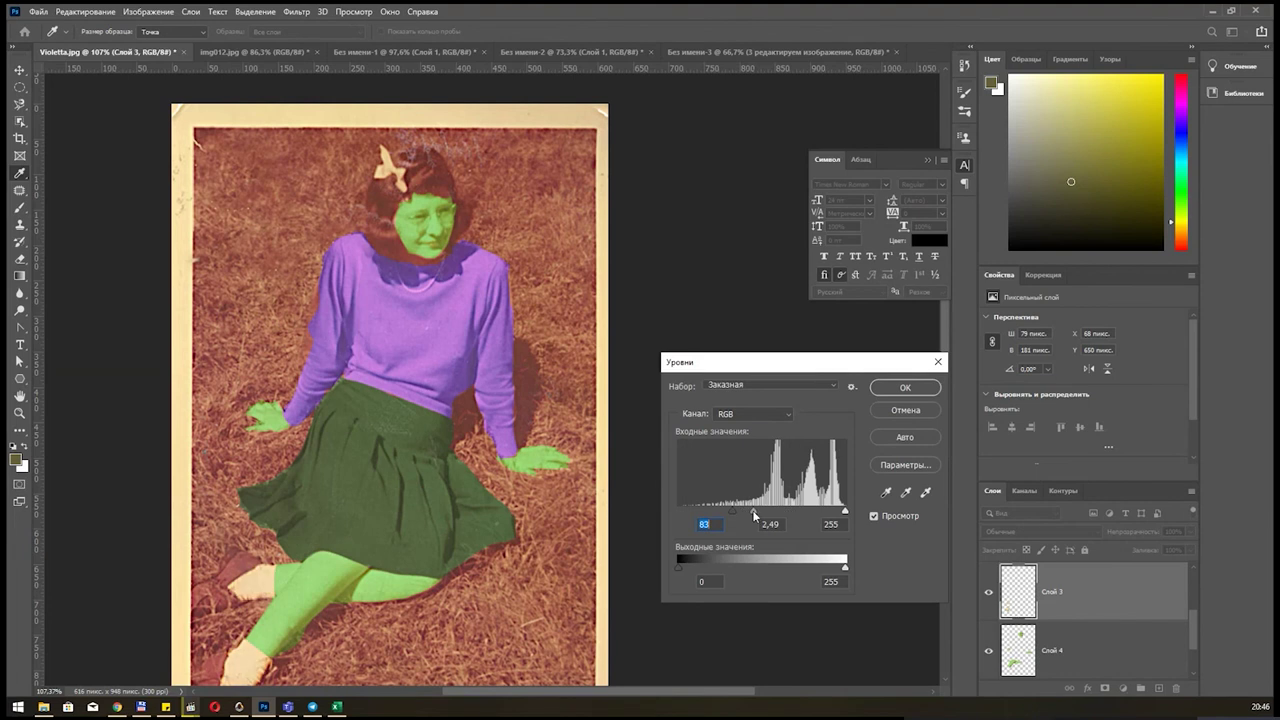
{"action": "left_click", "coordinate": [903, 389]}
{"action": "mouse_move", "coordinate": [505, 507]}
{"action": "left_mouse_down"}
{"action": "mouse_move", "coordinate": [543, 392]}
{"action": "mouse_move", "coordinate": [531, 457]}
{"action": "mouse_move", "coordinate": [492, 530]}
{"action": "mouse_move", "coordinate": [475, 487]}
{"action": "left_mouse_up"}
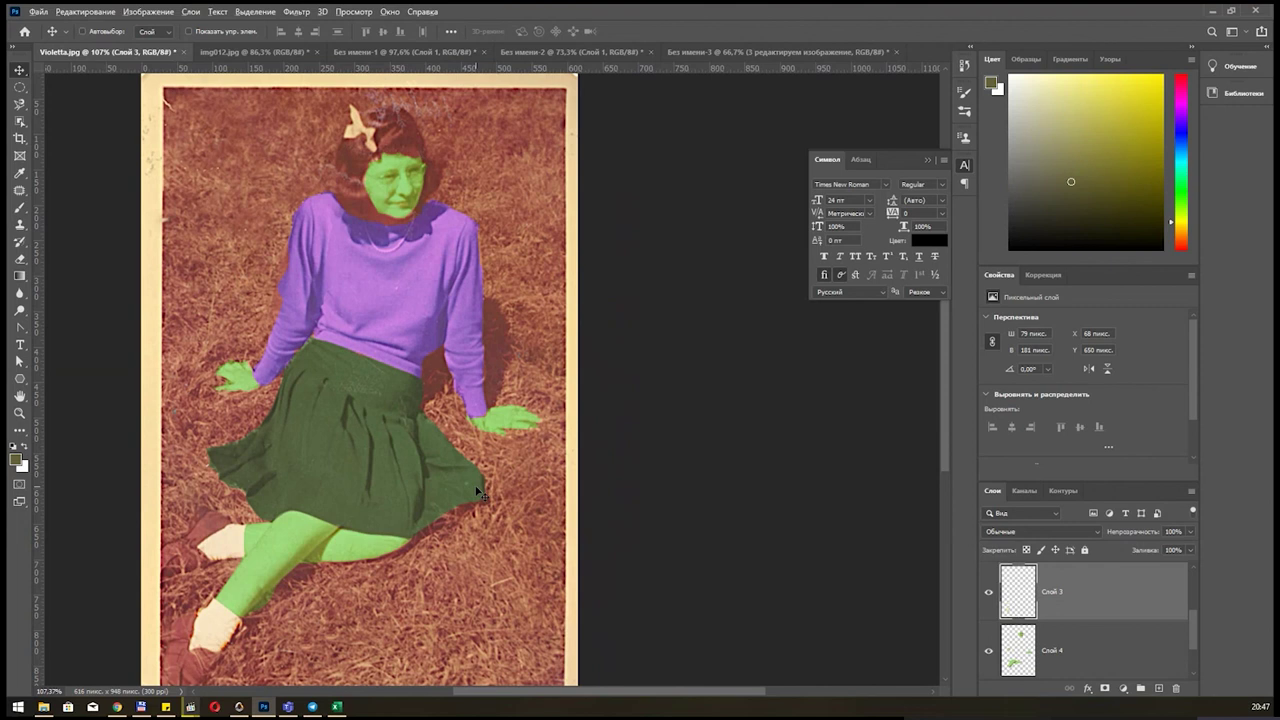
In Без имени-3, duplicate the third text line and place the copy below it.
{"action": "left_click", "coordinate": [756, 52]}
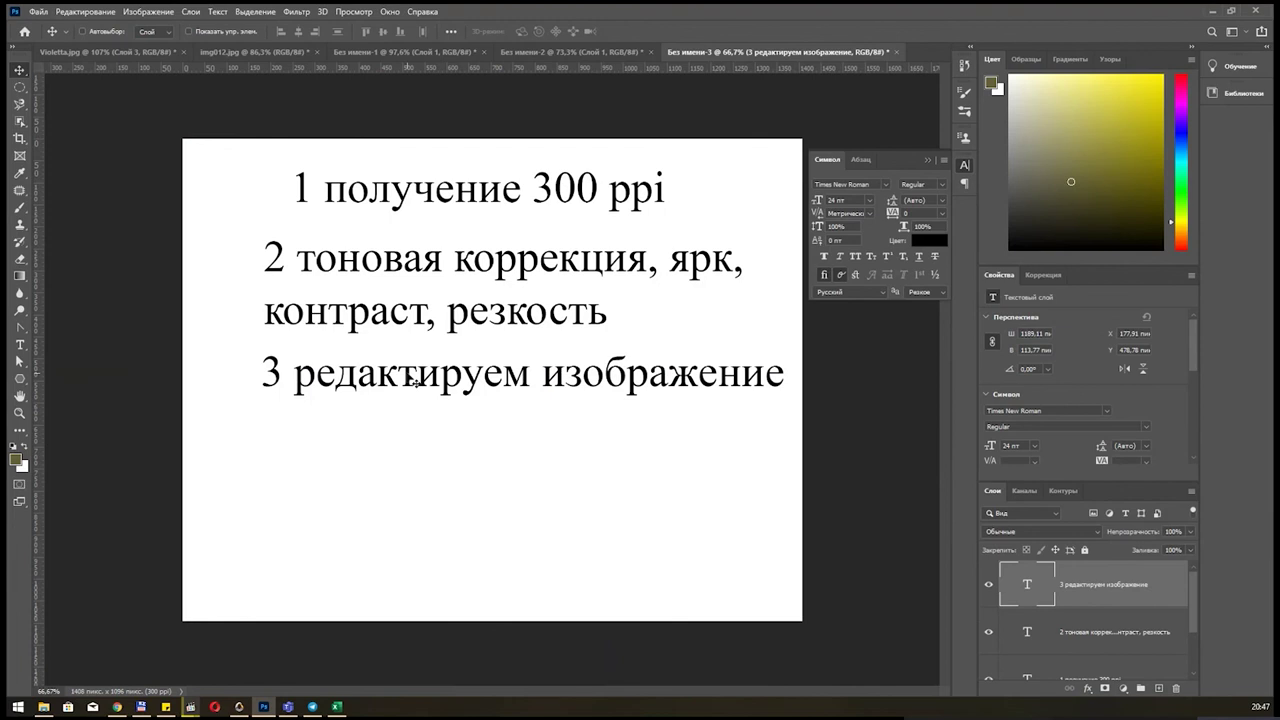
{"action": "mouse_move", "coordinate": [416, 382]}
{"action": "left_mouse_down"}
{"action": "mouse_move", "coordinate": [400, 445]}
{"action": "mouse_move", "coordinate": [414, 342]}
{"action": "left_mouse_up"}
{"action": "left_click_drag", "start_coordinate": [414, 409], "coordinate": [285, 466]}
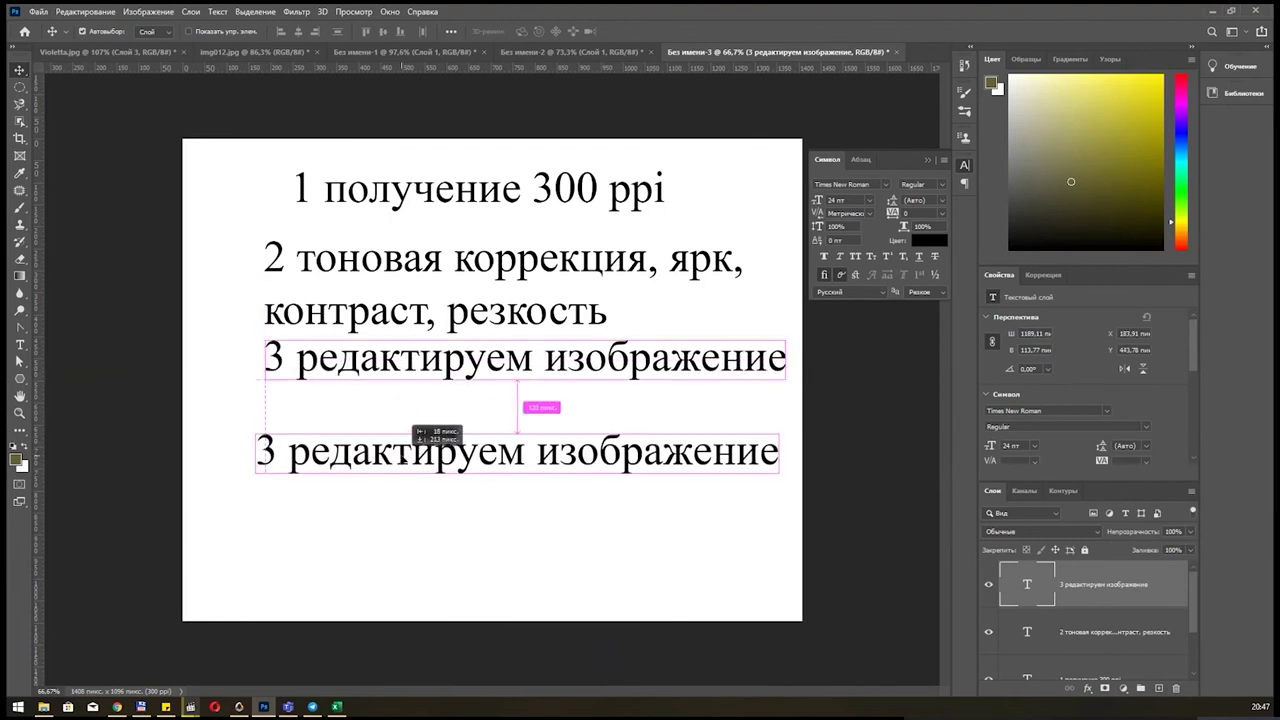
Retype the copied line as '4 цветовая коррекция' and position it under line 3.
{"action": "double_click", "coordinate": [270, 461]}
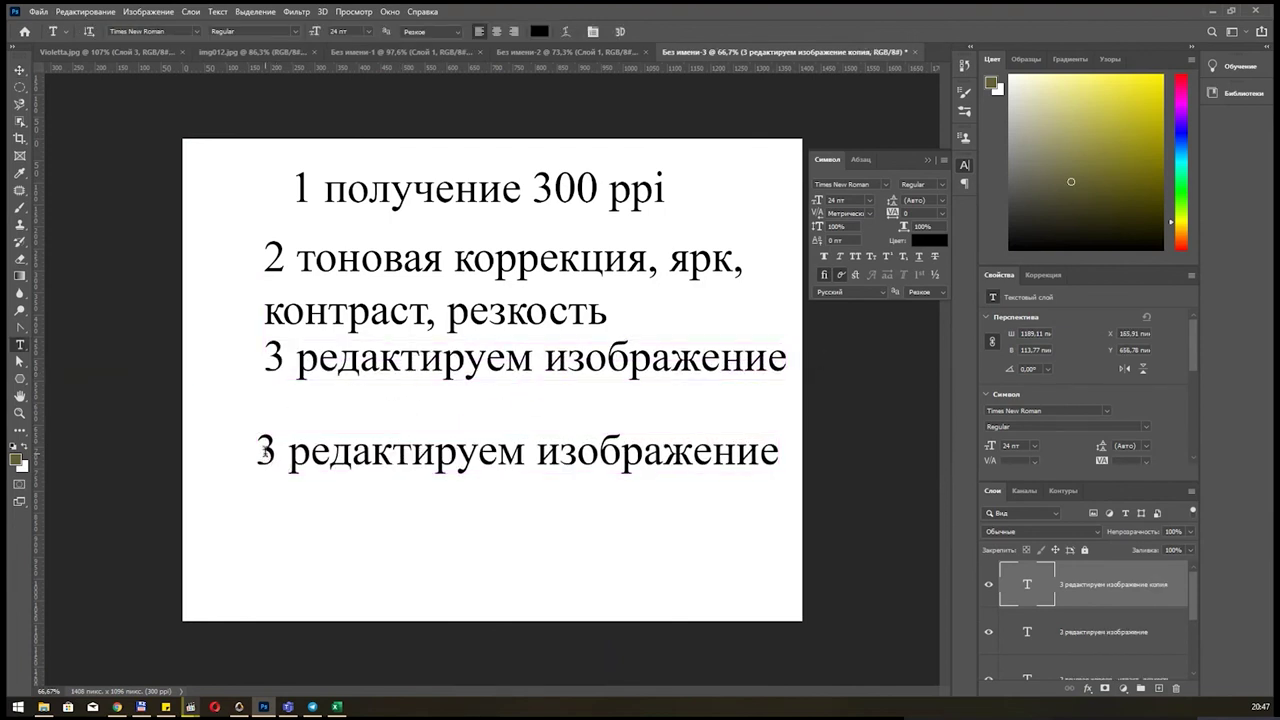
{"action": "key", "text": "ctrl+a"}
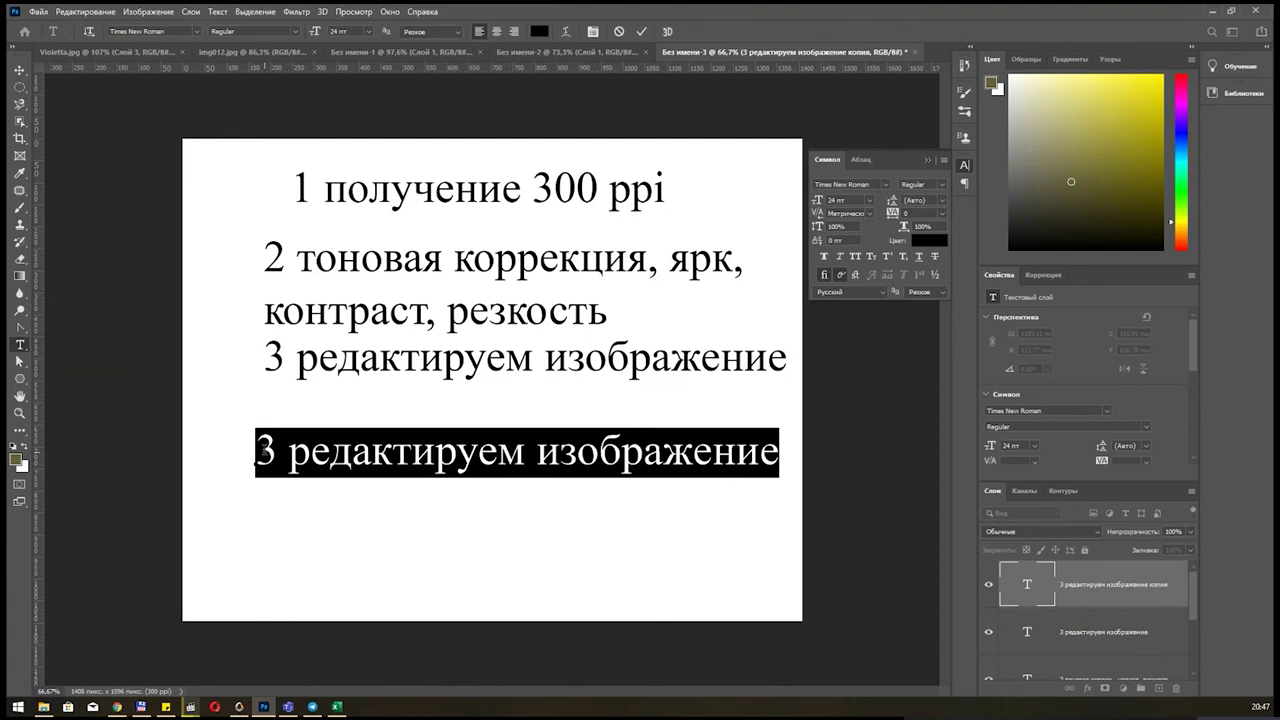
{"action": "type", "text": "4 цв"}
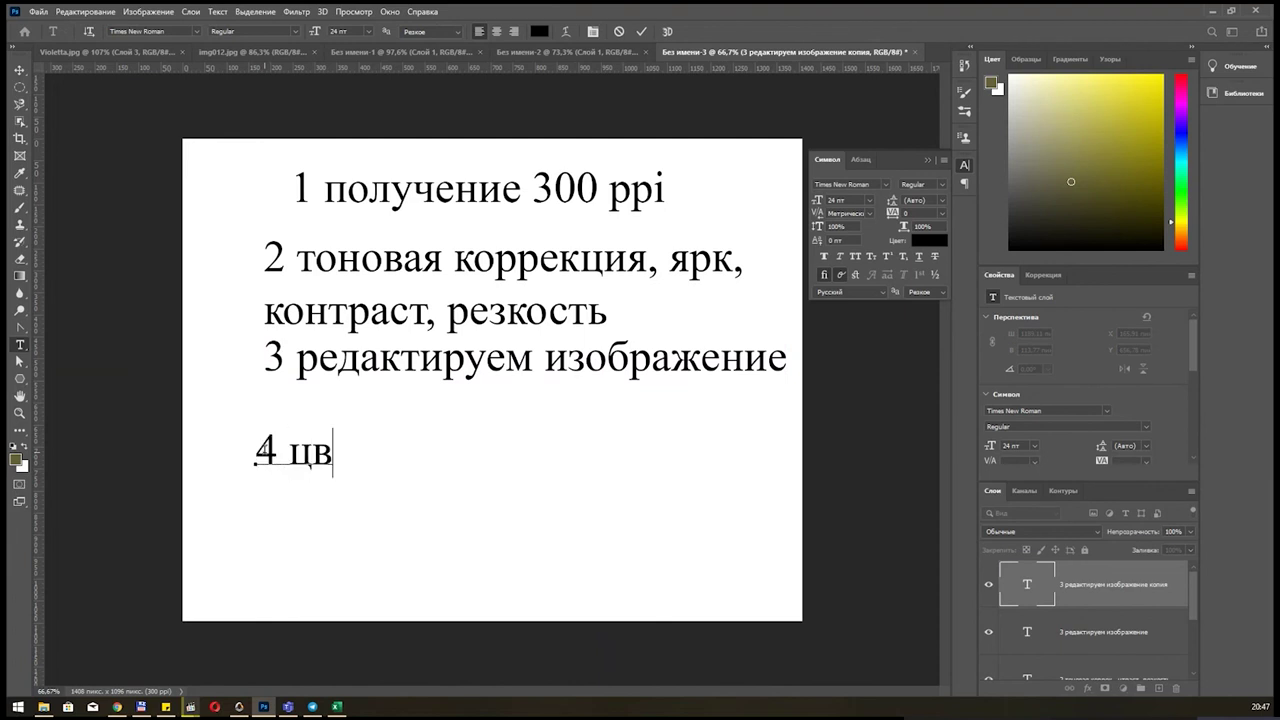
{"action": "type", "text": "етовая ко"}
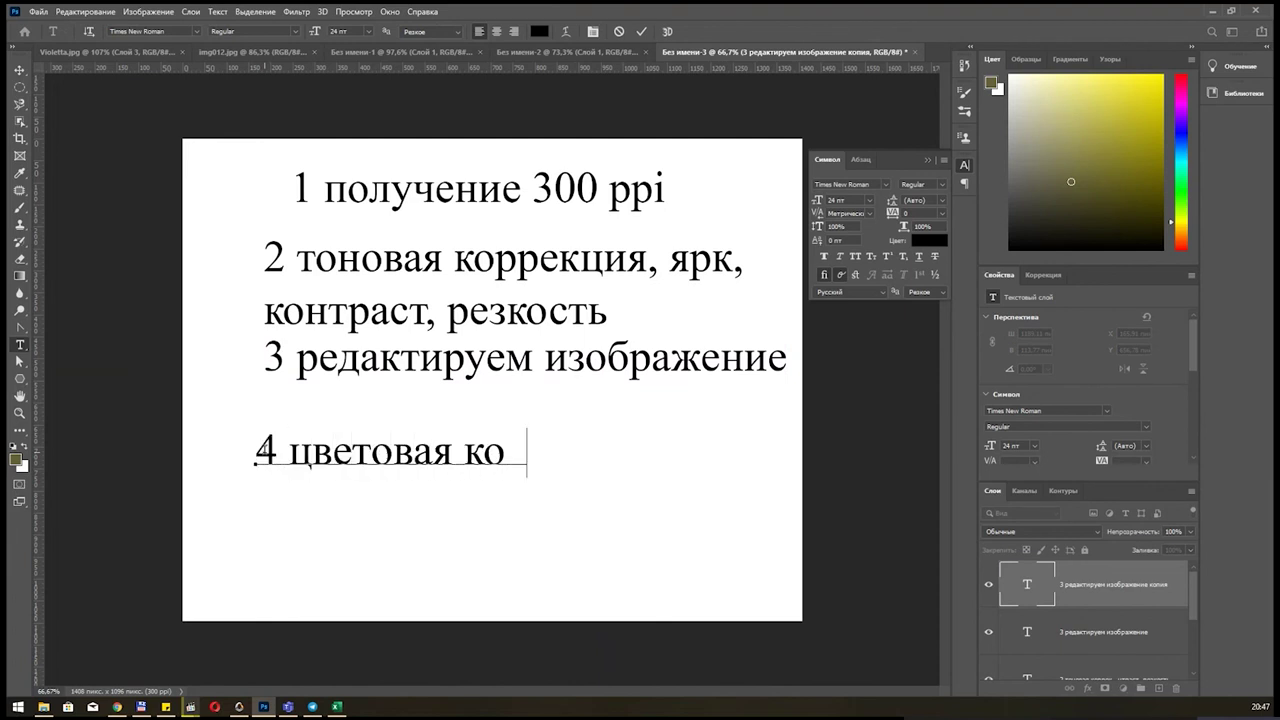
{"action": "type", "text": "ррекція"}
{"action": "key", "text": "Return"}
{"action": "key", "text": "BackSpace"}
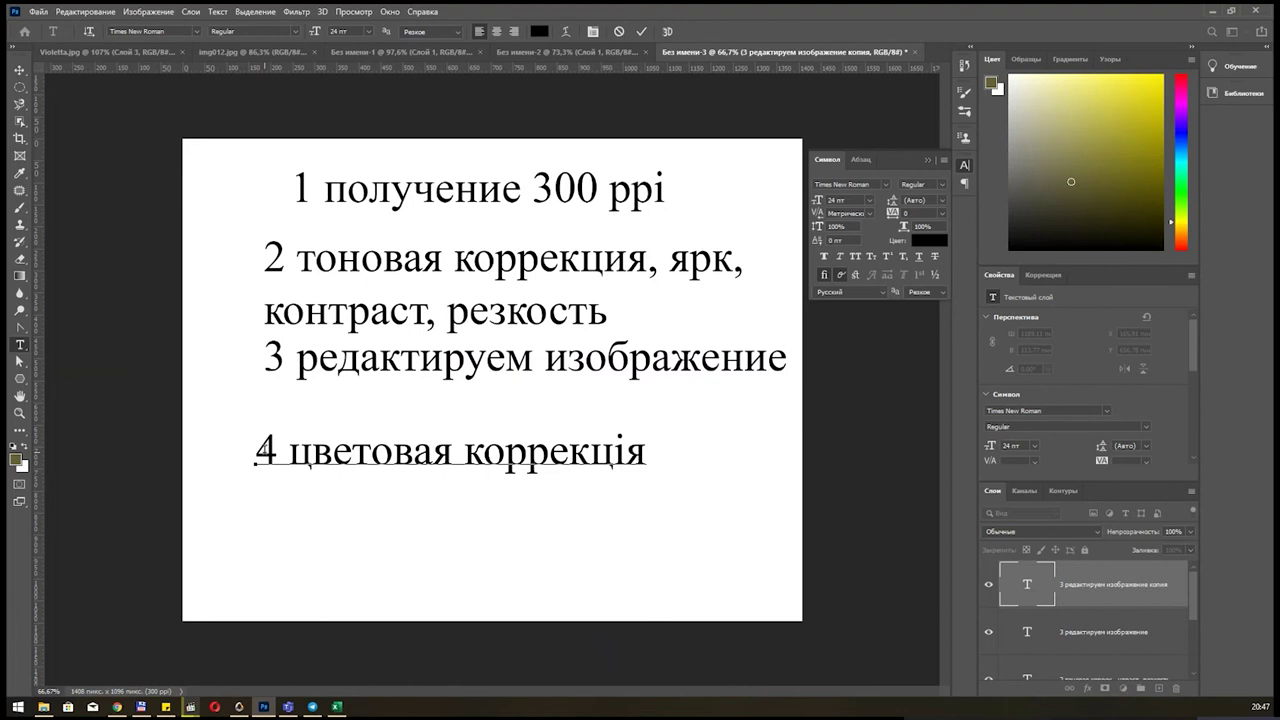
{"action": "key", "text": "BackSpace"}
{"action": "key", "text": "BackSpace"}
{"action": "type", "text": "и"}
{"action": "type", "text": "я"}
{"action": "left_click", "coordinate": [19, 69]}
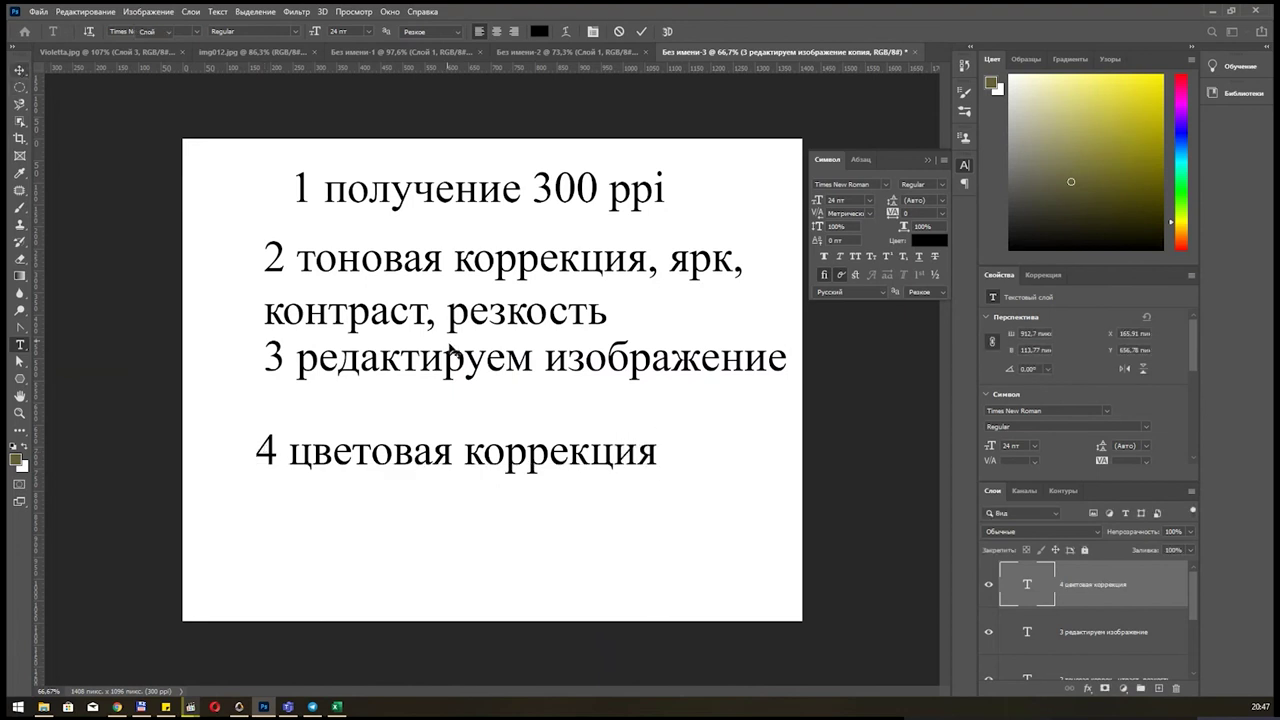
{"action": "mouse_move", "coordinate": [468, 462]}
{"action": "left_mouse_down"}
{"action": "mouse_move", "coordinate": [503, 429]}
{"action": "mouse_move", "coordinate": [511, 363]}
{"action": "left_mouse_up"}
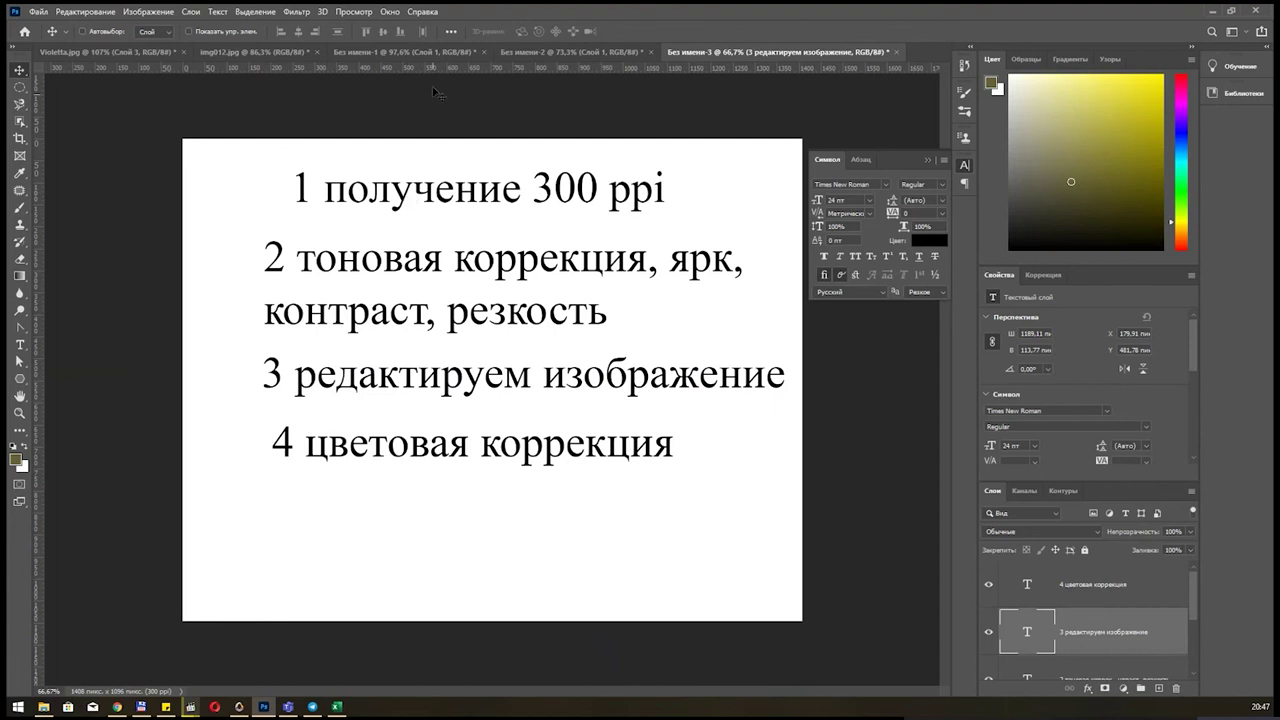
Switch to the bearded man's portrait in Без имени-1.
{"action": "left_click", "coordinate": [265, 53]}
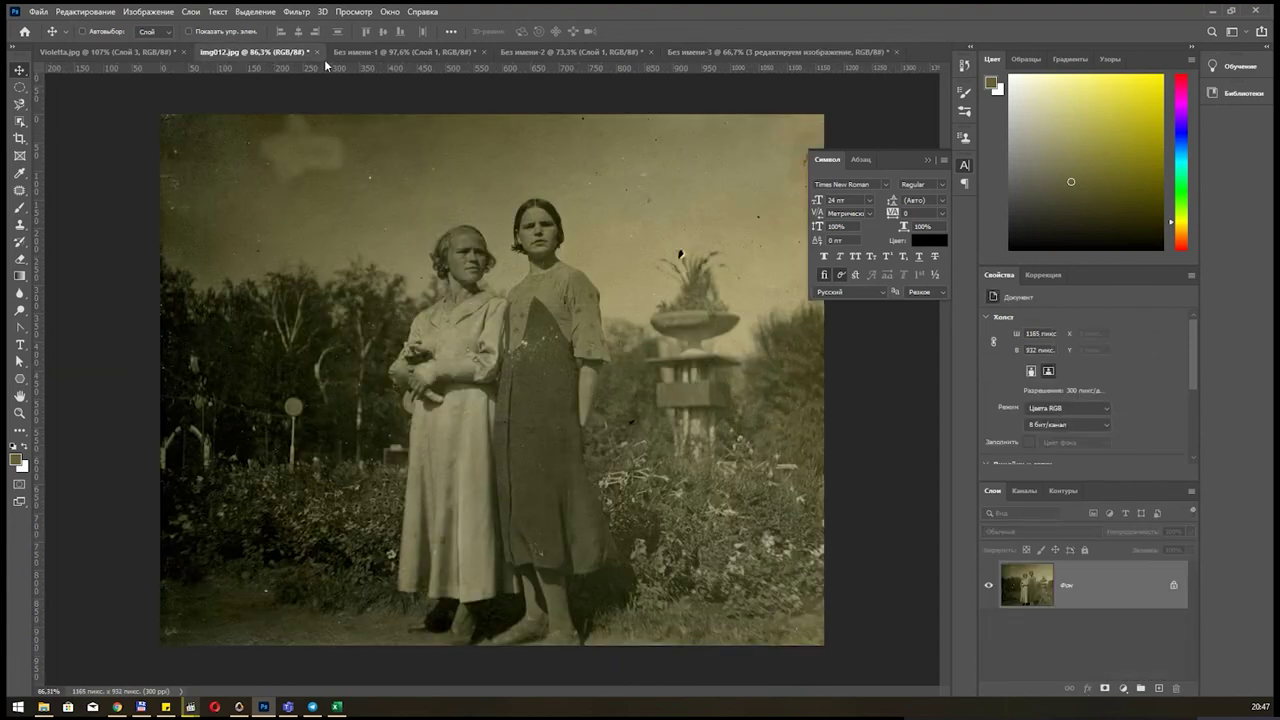
{"action": "left_click", "coordinate": [405, 52]}
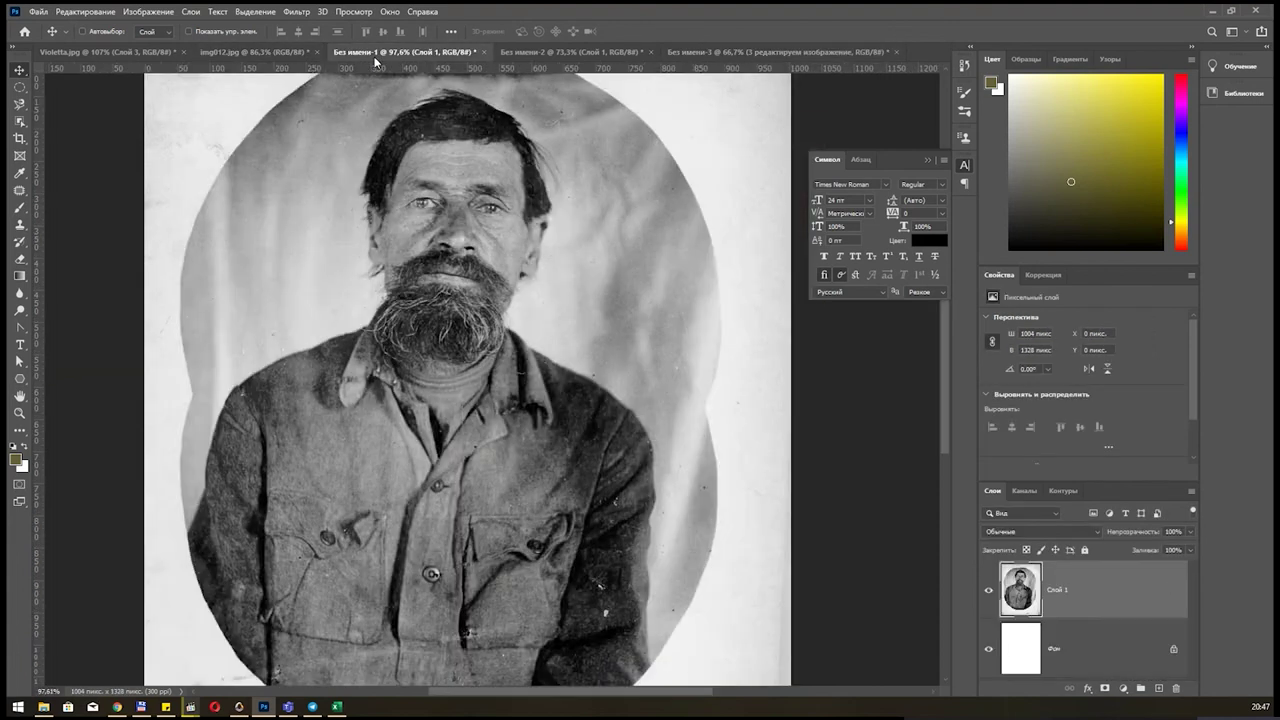
{"action": "left_click", "coordinate": [553, 52]}
{"action": "left_click", "coordinate": [452, 53]}
Trace the man's jacket with the Magnetic Lasso and copy it to a new layer.
{"action": "left_click", "coordinate": [24, 106]}
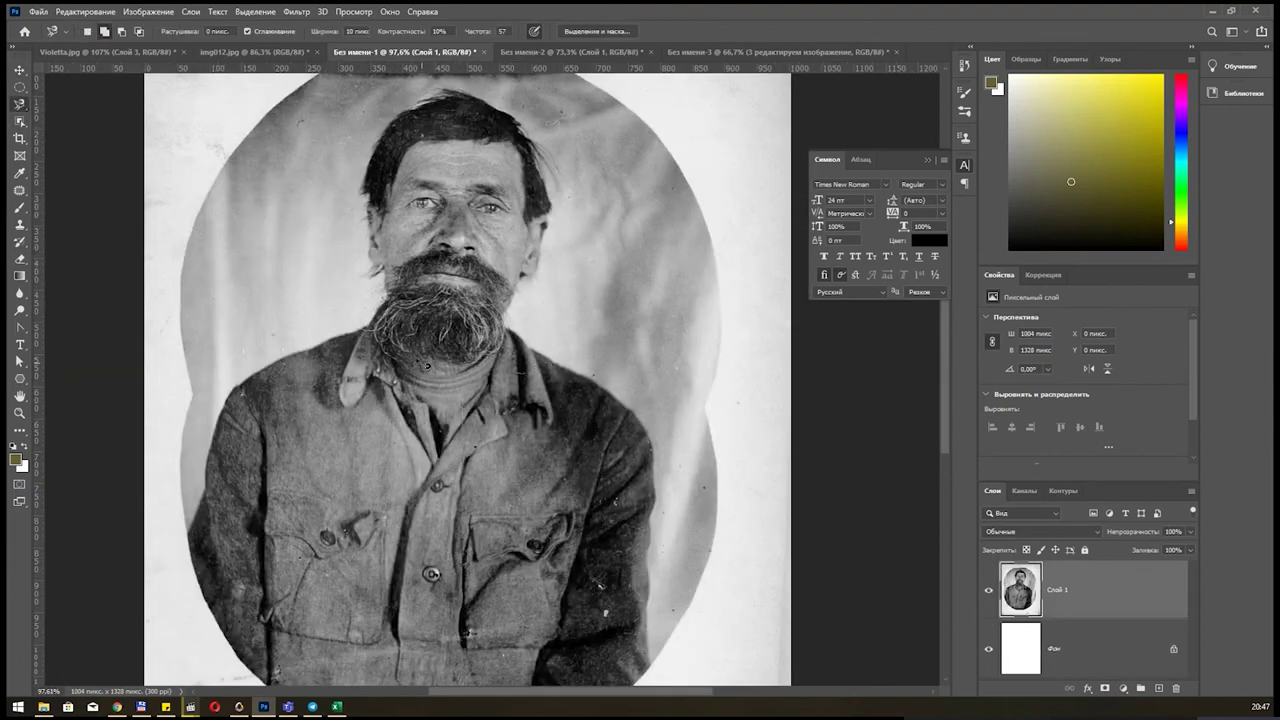
{"action": "left_click", "coordinate": [381, 298]}
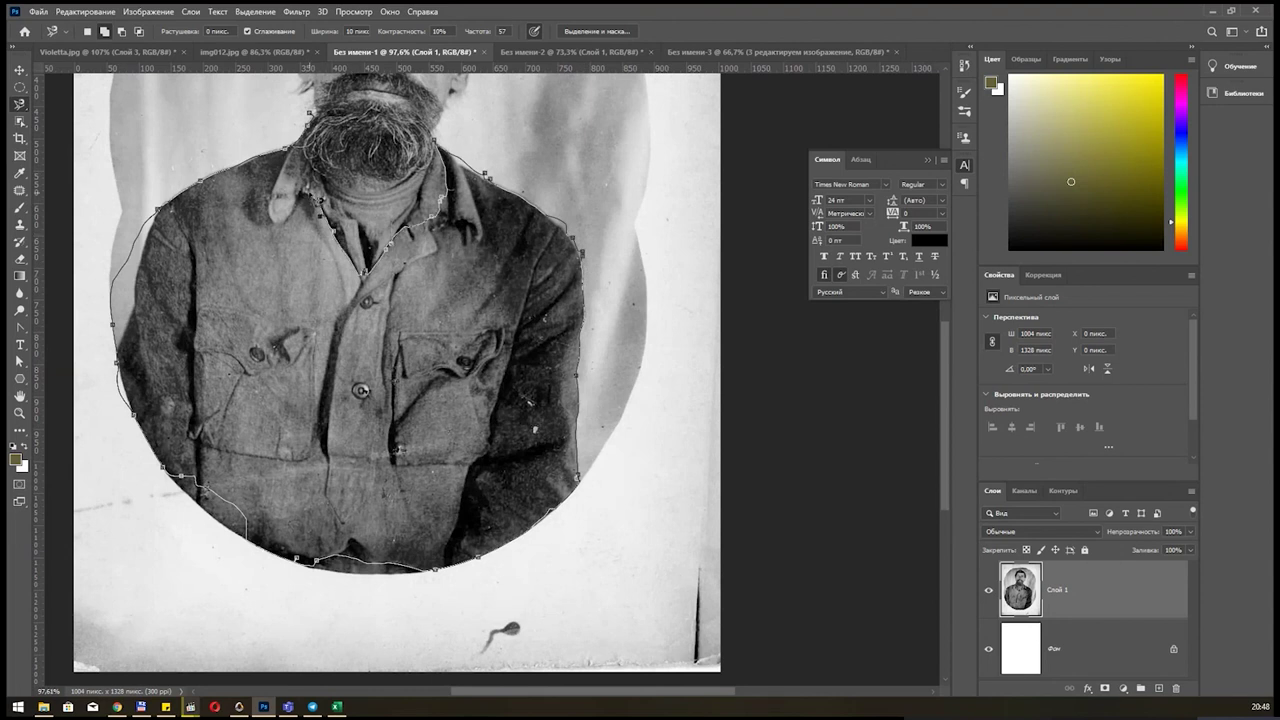
{"action": "left_click", "coordinate": [302, 146]}
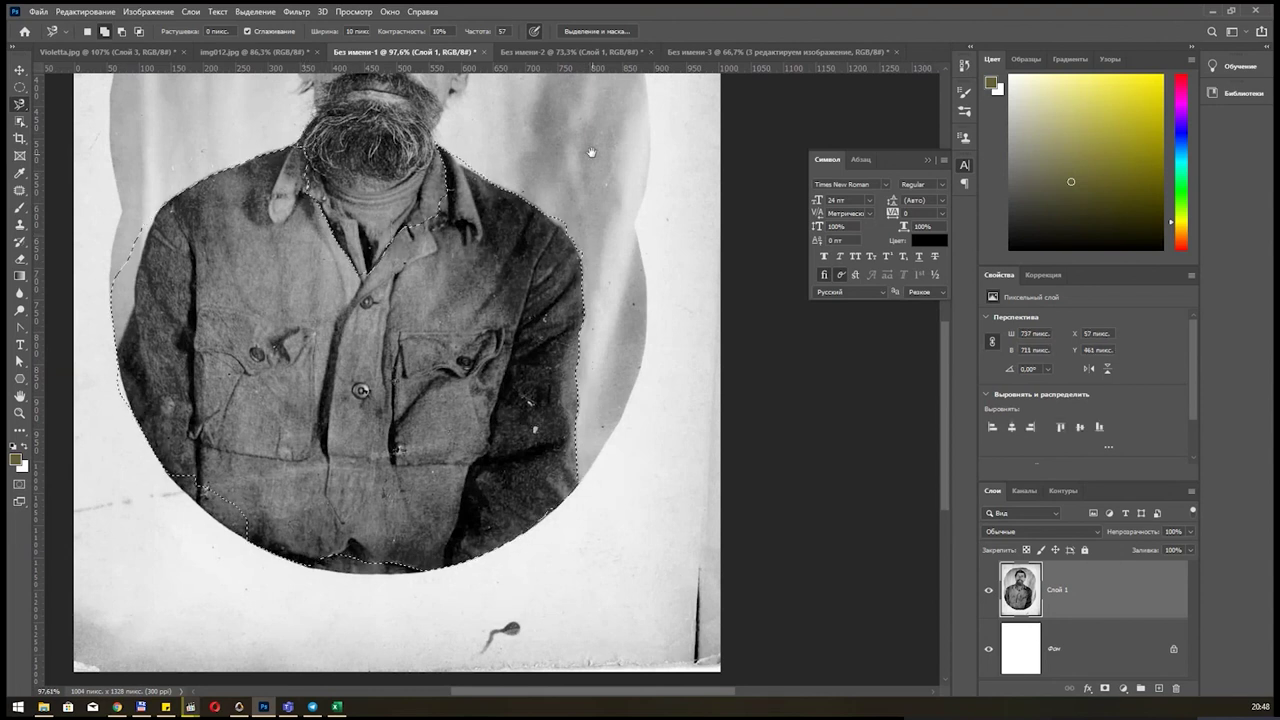
{"action": "scroll", "coordinate": [600, 230], "scroll_direction": "up", "scroll_amount": 3}
{"action": "key", "text": "ctrl+j"}
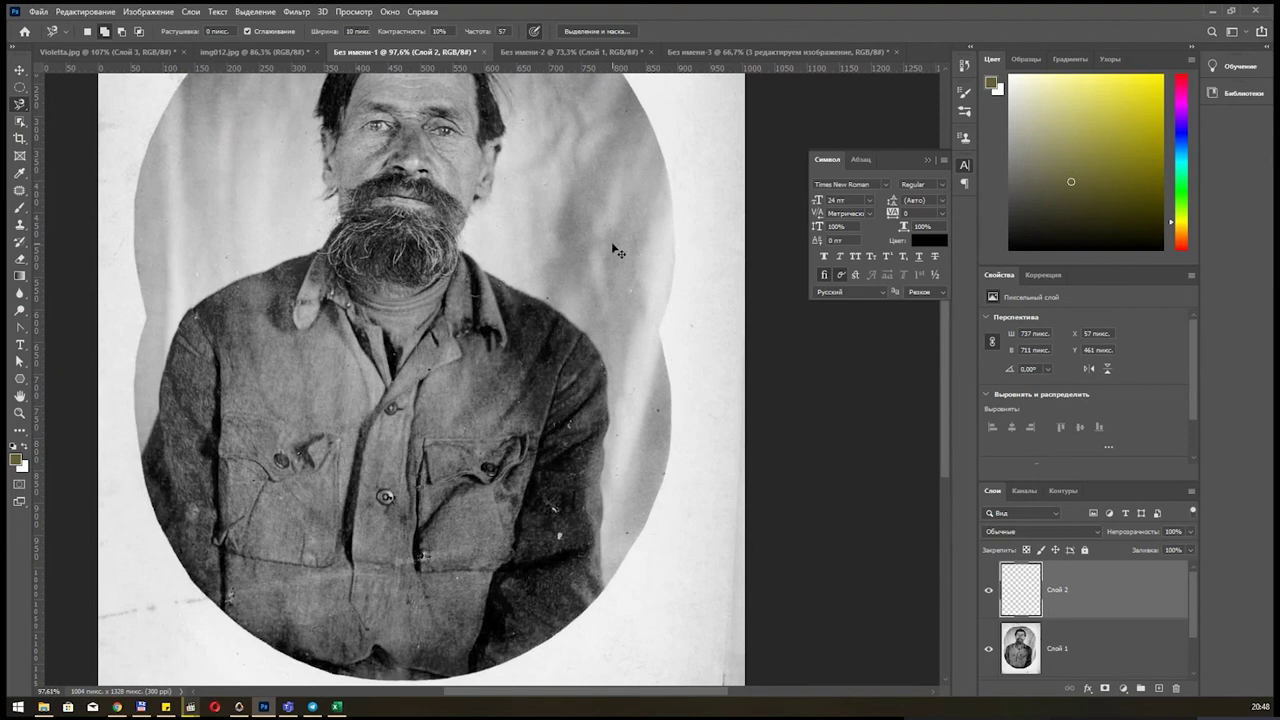
Colorize the jacket layer brown-orange in Hue/Saturation: hue 31, saturation 44.
{"action": "key", "text": "ctrl+u"}
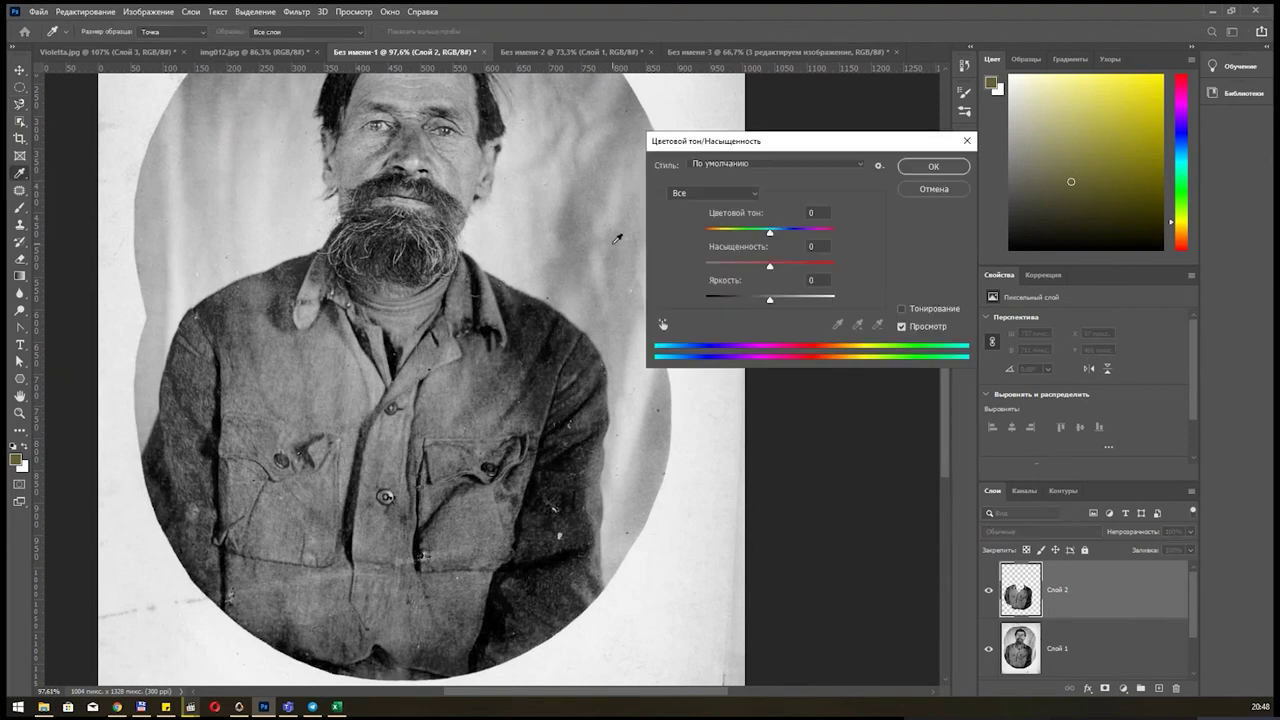
{"action": "left_click_drag", "start_coordinate": [815, 141], "coordinate": [834, 180]}
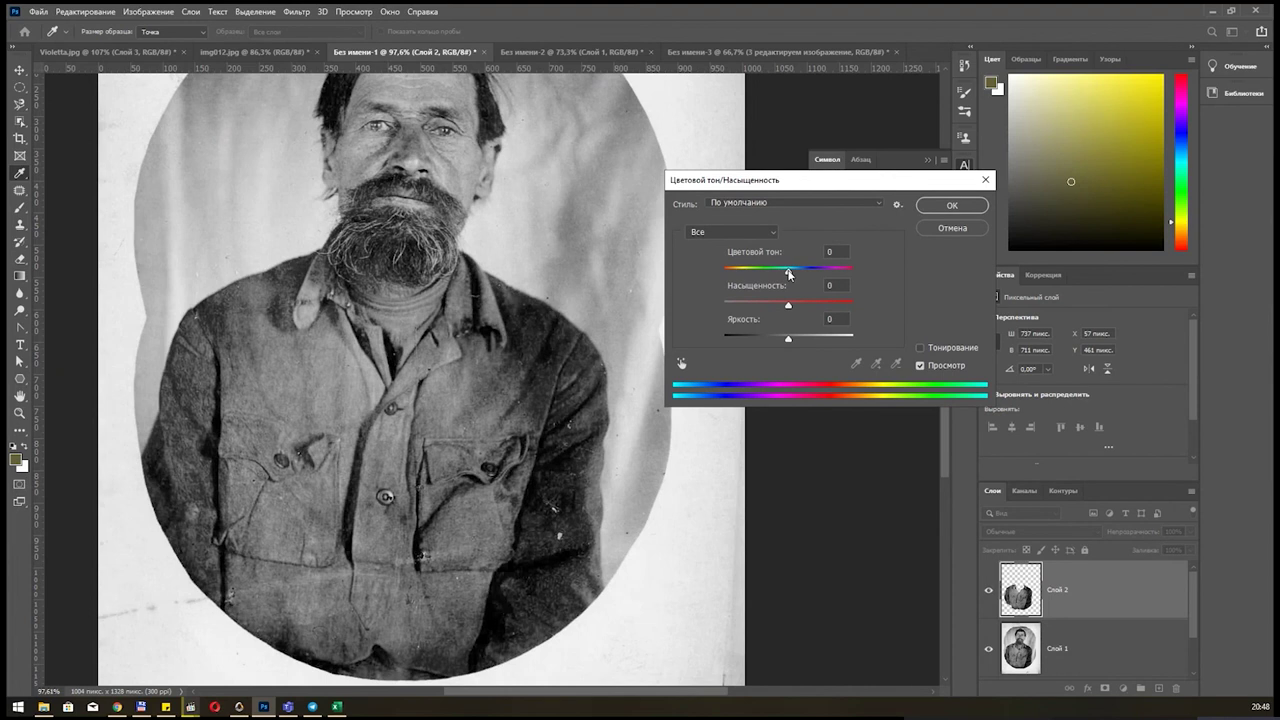
{"action": "mouse_move", "coordinate": [788, 270]}
{"action": "left_mouse_down"}
{"action": "mouse_move", "coordinate": [755, 271]}
{"action": "mouse_move", "coordinate": [811, 281]}
{"action": "mouse_move", "coordinate": [758, 290]}
{"action": "mouse_move", "coordinate": [820, 305]}
{"action": "mouse_move", "coordinate": [826, 320]}
{"action": "left_mouse_up"}
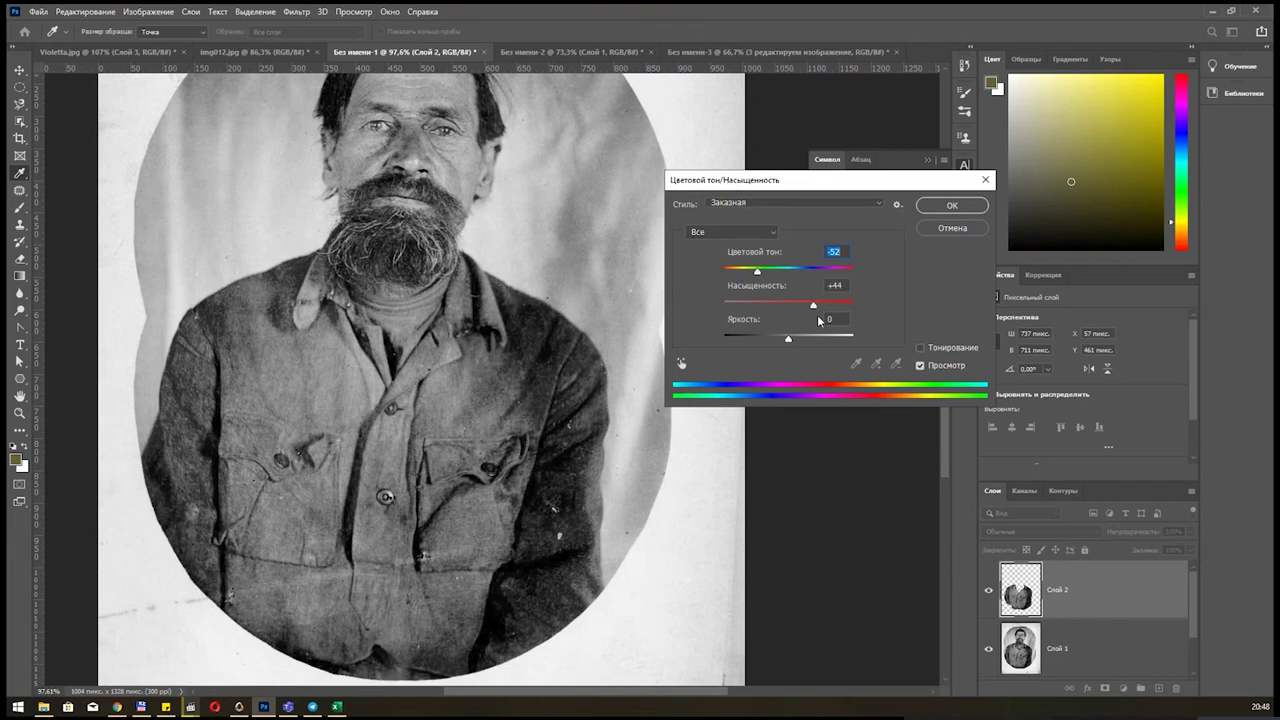
{"action": "key", "text": "Tab"}
{"action": "left_click_drag", "start_coordinate": [757, 270], "coordinate": [798, 276]}
{"action": "left_click", "coordinate": [798, 276]}
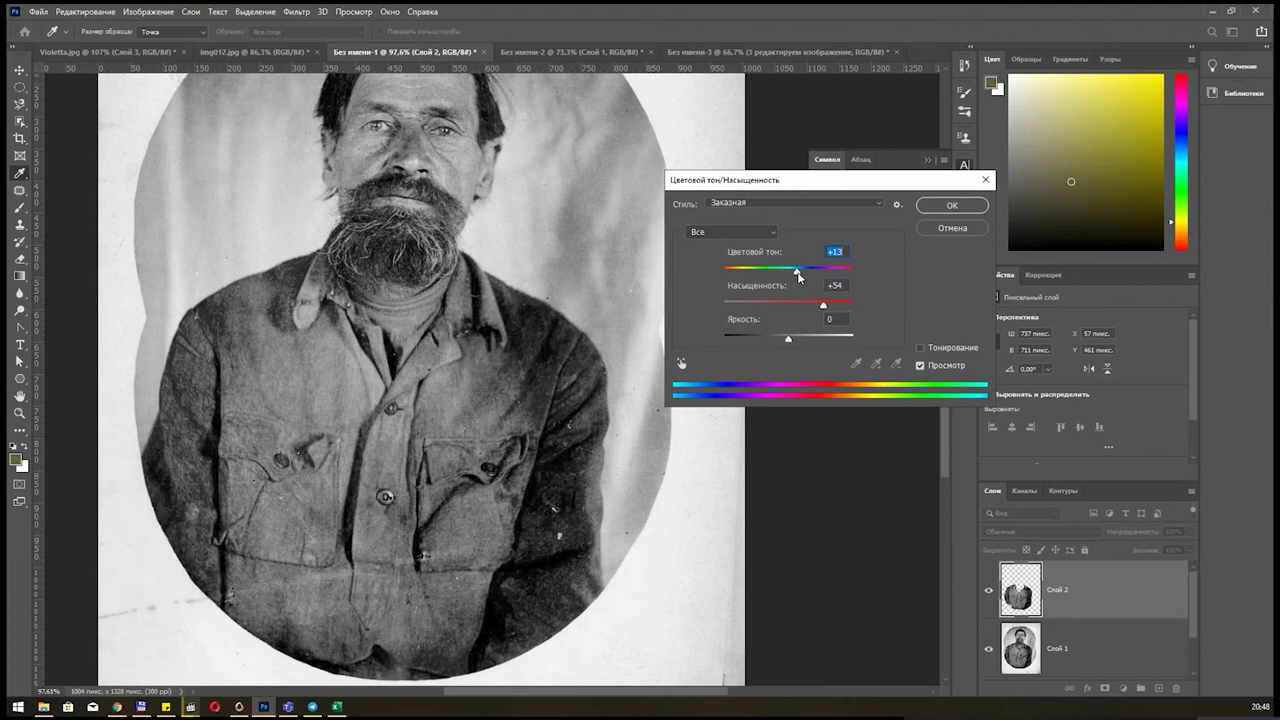
{"action": "left_click_drag", "start_coordinate": [845, 188], "coordinate": [841, 209]}
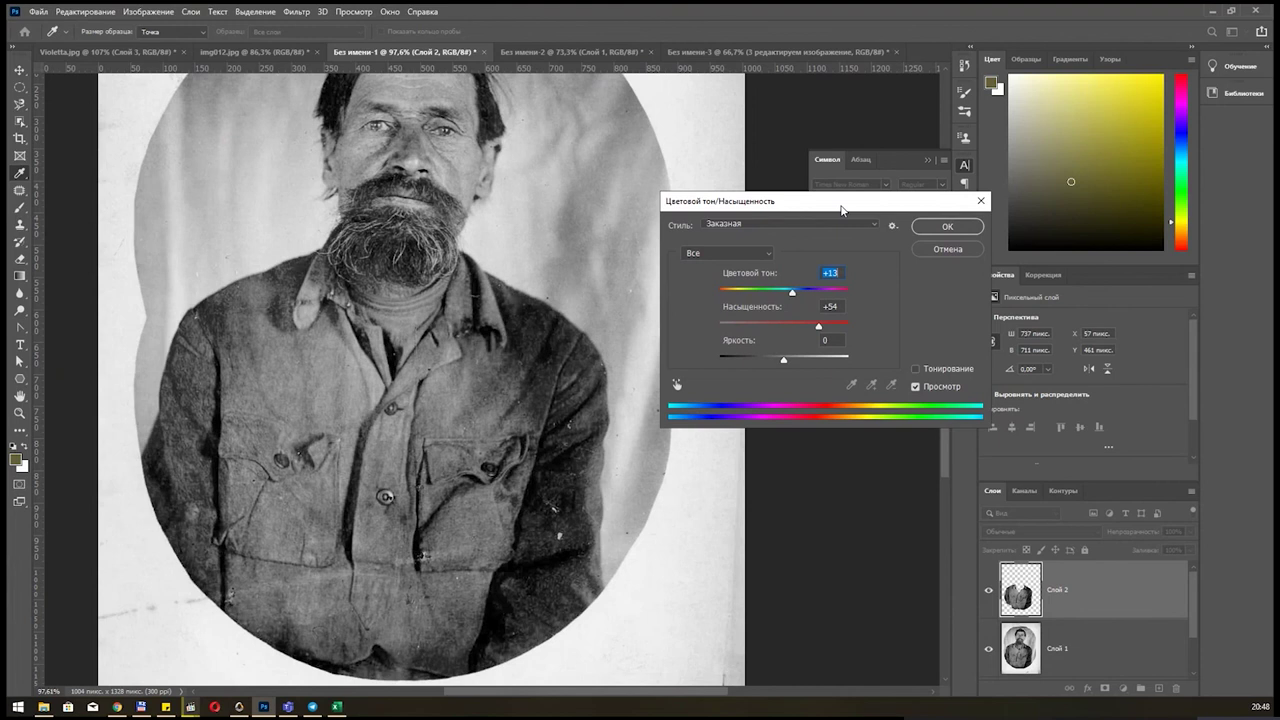
{"action": "left_click", "coordinate": [917, 369]}
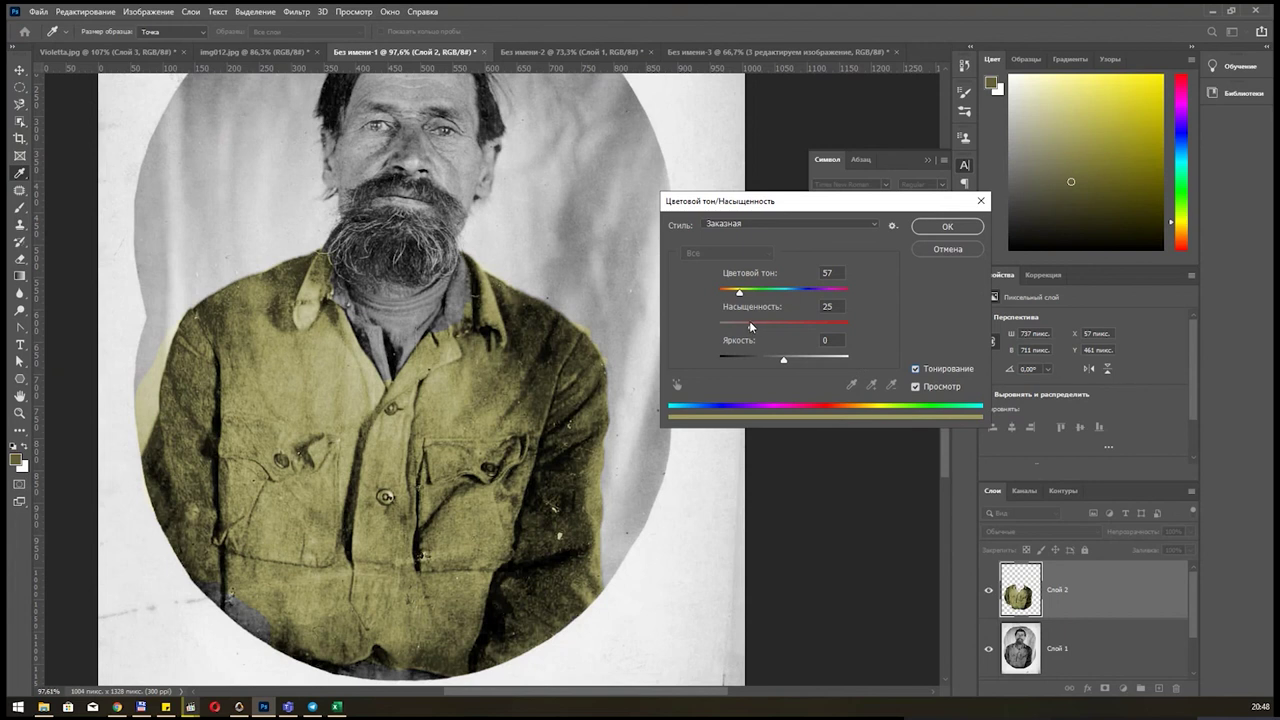
{"action": "mouse_move", "coordinate": [751, 324]}
{"action": "left_mouse_down"}
{"action": "mouse_move", "coordinate": [776, 326]}
{"action": "mouse_move", "coordinate": [732, 292]}
{"action": "left_mouse_up"}
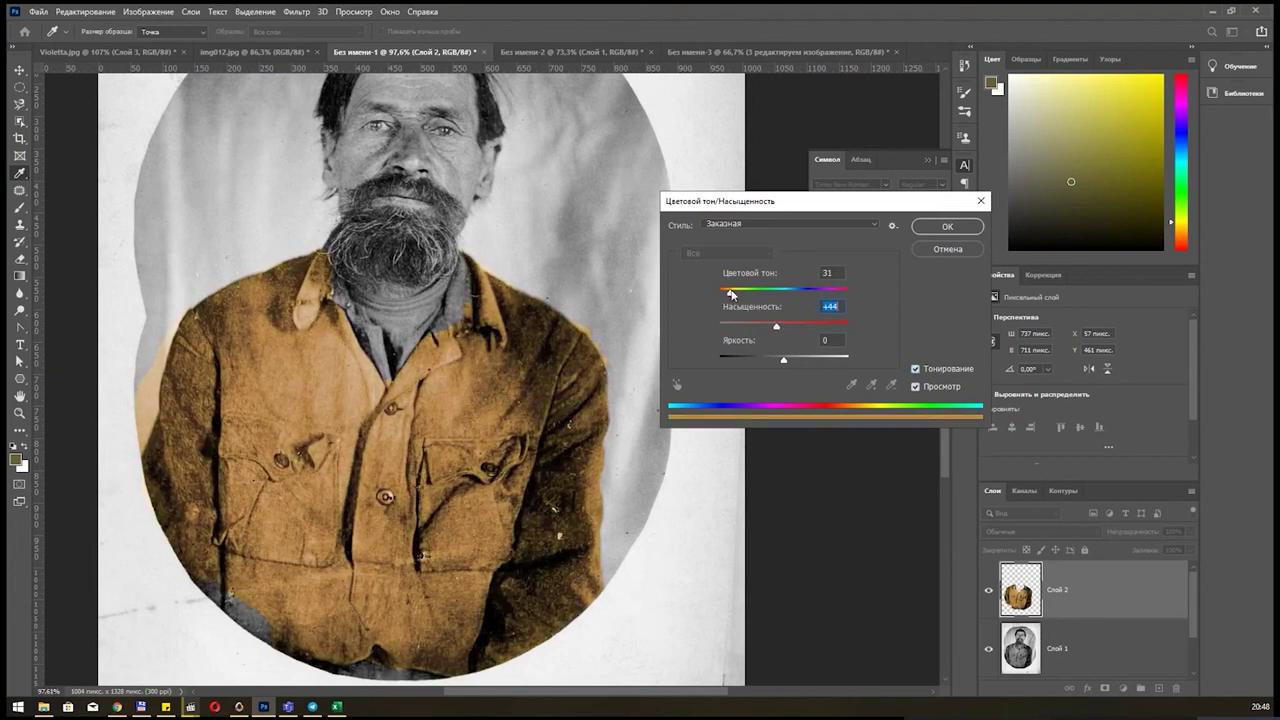
{"action": "left_click", "coordinate": [947, 226]}
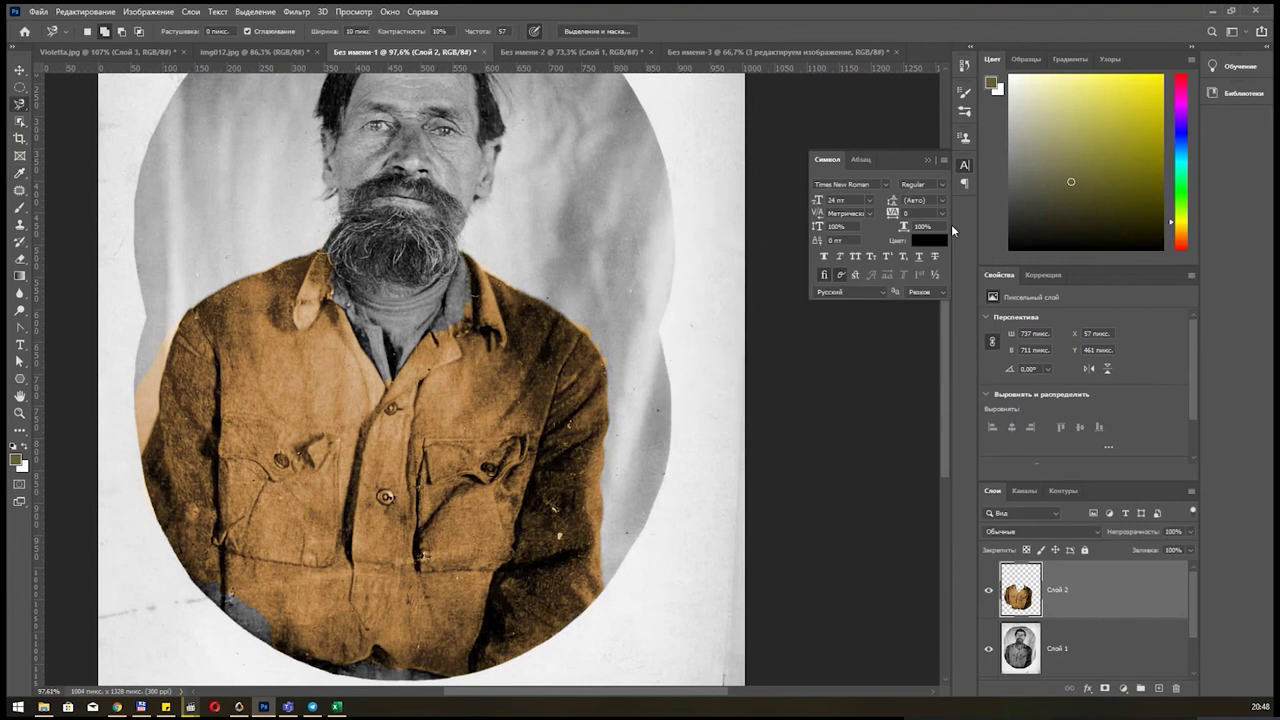
Outline the scarf area below the beard on Слой 1 and copy it to a new layer.
{"action": "left_click", "coordinate": [1150, 656]}
{"action": "left_click_drag", "start_coordinate": [567, 286], "coordinate": [581, 328]}
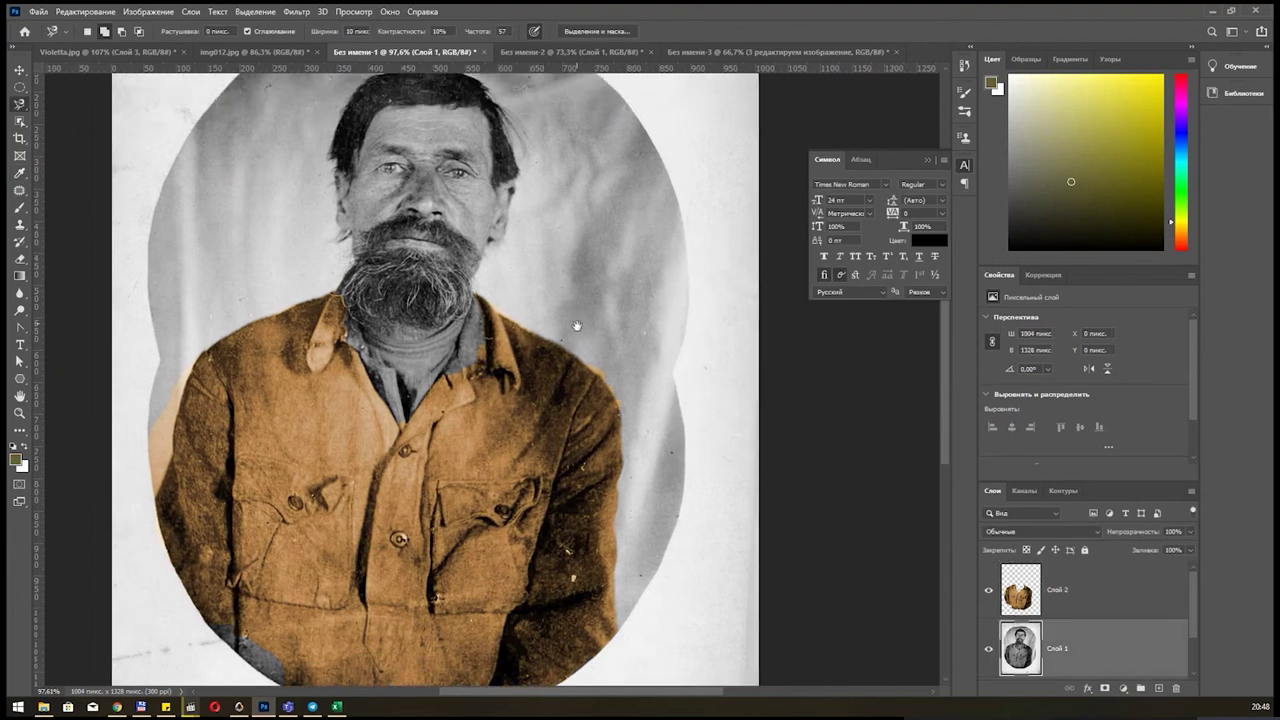
{"action": "left_click", "coordinate": [476, 296]}
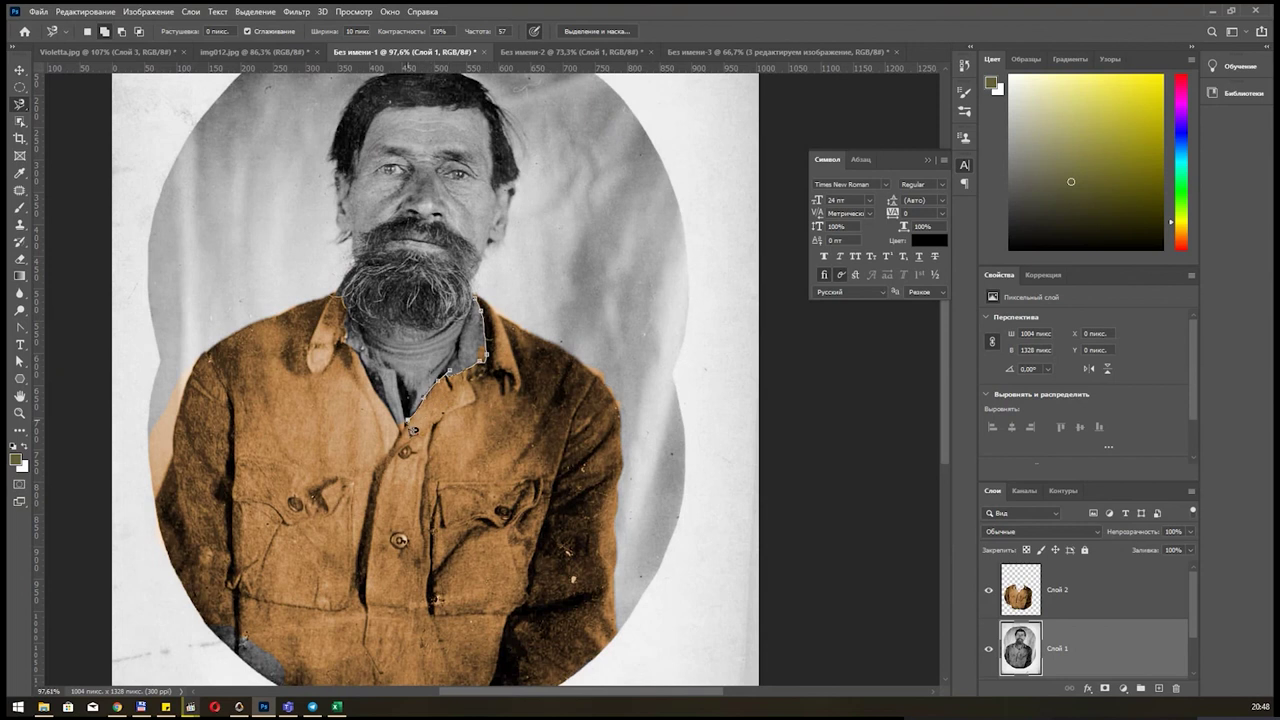
{"action": "left_click", "coordinate": [403, 424]}
{"action": "left_click", "coordinate": [343, 318]}
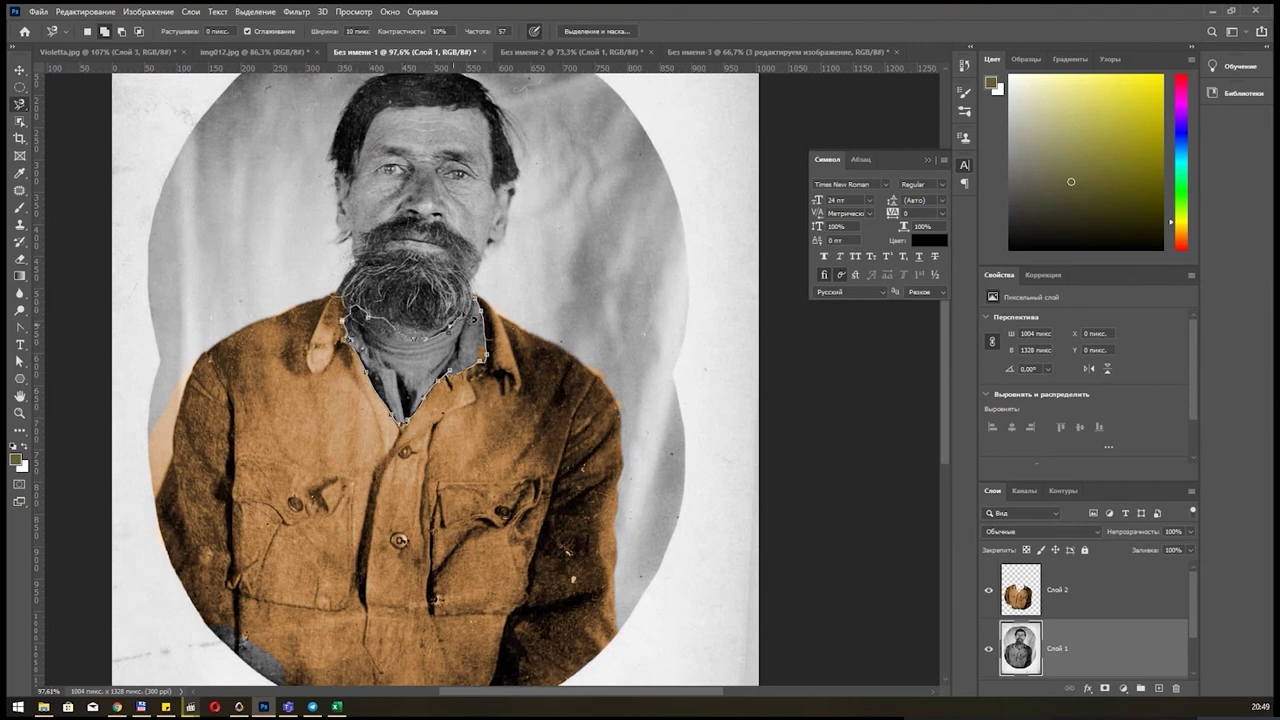
{"action": "left_click", "coordinate": [484, 301]}
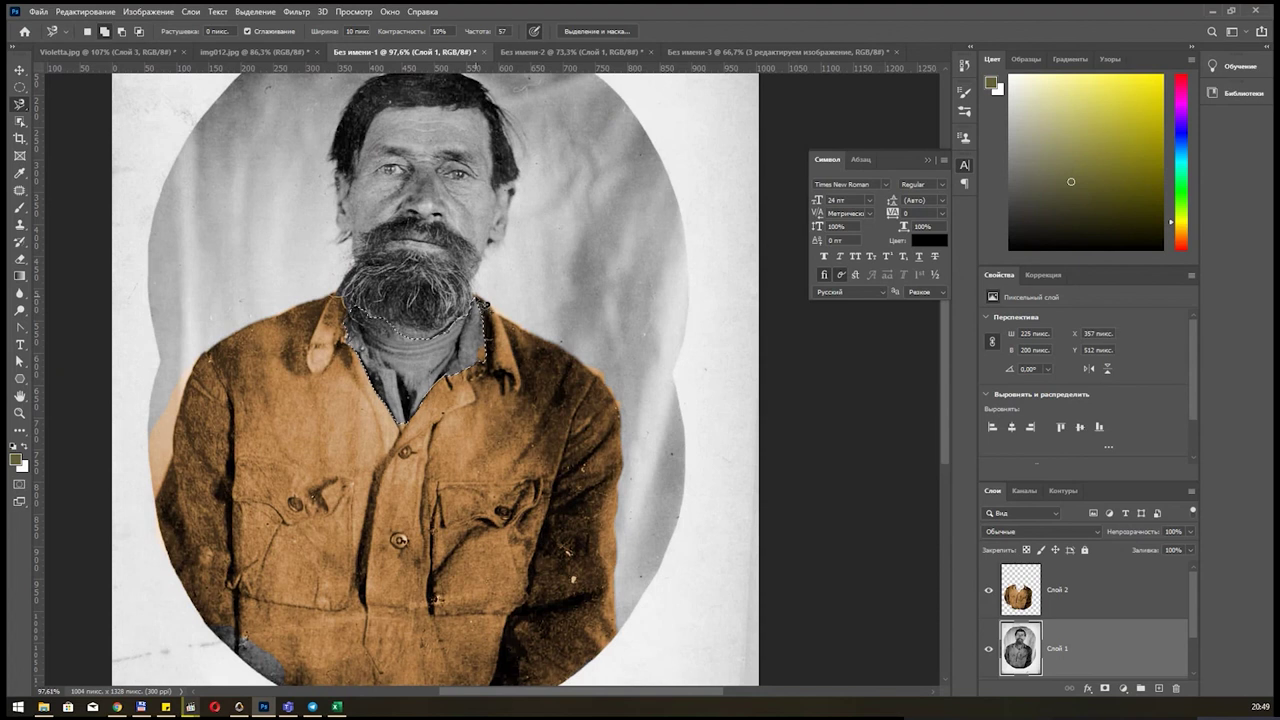
{"action": "key", "text": "ctrl+j"}
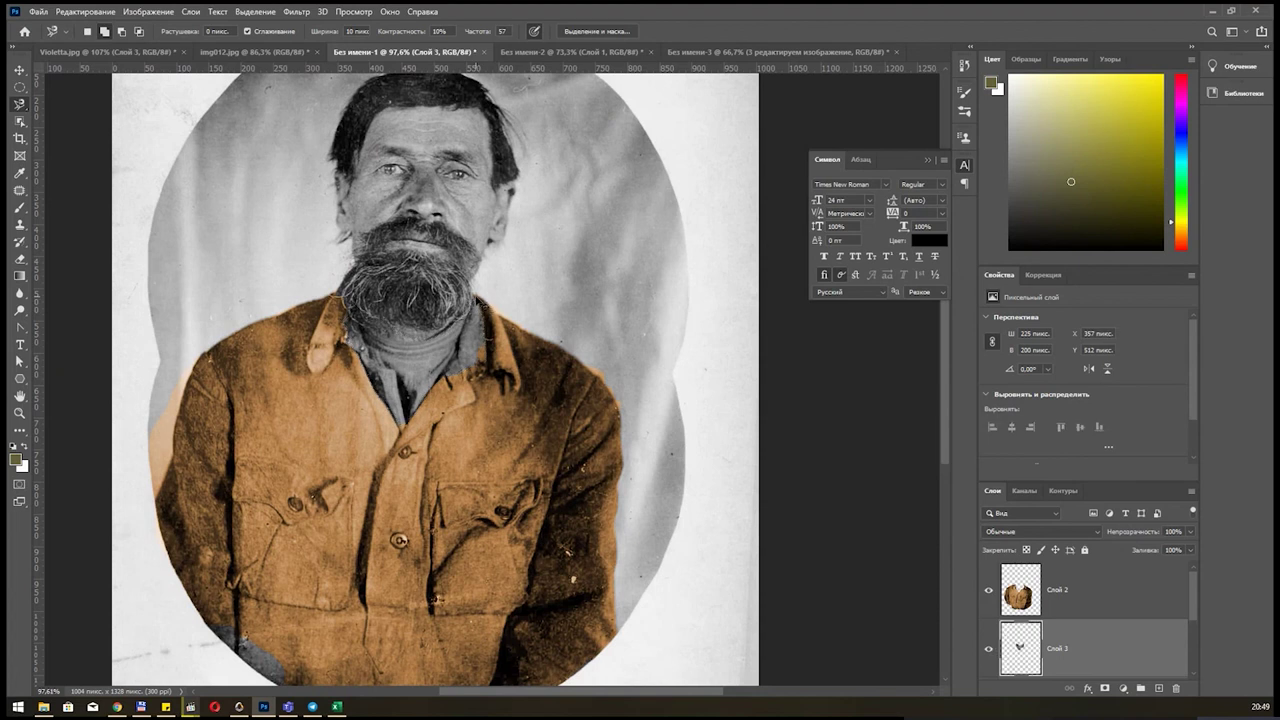
Colorize the scarf blue: hue 230, saturation 32, lightness +14.
{"action": "key", "text": "ctrl+u"}
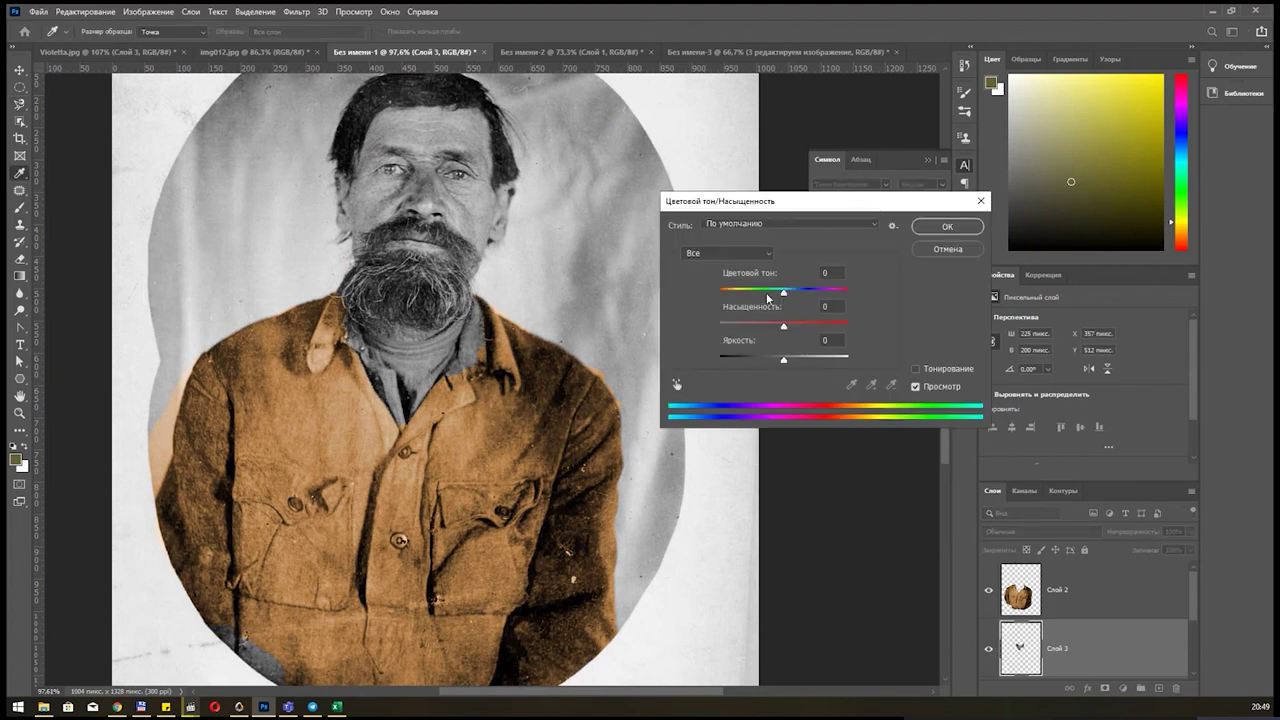
{"action": "mouse_move", "coordinate": [784, 293]}
{"action": "left_mouse_down"}
{"action": "mouse_move", "coordinate": [766, 294]}
{"action": "mouse_move", "coordinate": [818, 305]}
{"action": "left_mouse_up"}
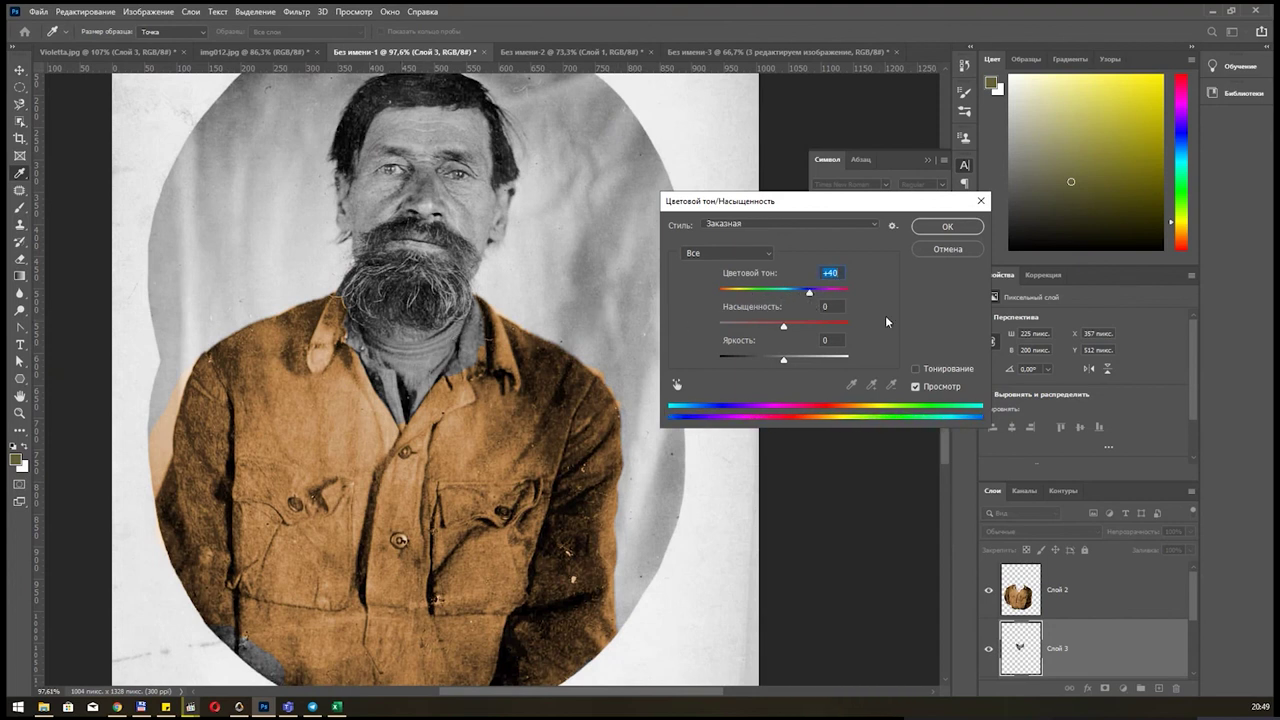
{"action": "left_click", "coordinate": [916, 368]}
{"action": "mouse_move", "coordinate": [809, 294]}
{"action": "left_mouse_down"}
{"action": "mouse_move", "coordinate": [748, 296]}
{"action": "mouse_move", "coordinate": [804, 299]}
{"action": "mouse_move", "coordinate": [760, 326]}
{"action": "mouse_move", "coordinate": [796, 366]}
{"action": "left_mouse_up"}
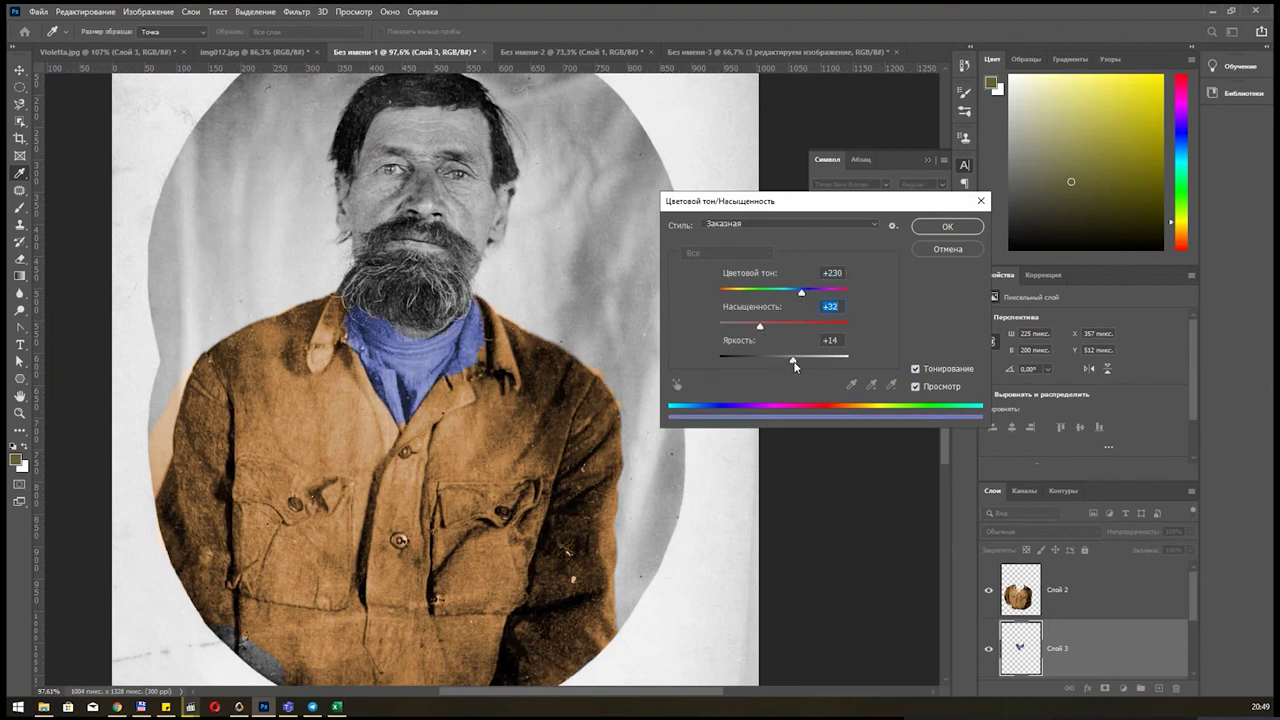
{"action": "left_click", "coordinate": [947, 227]}
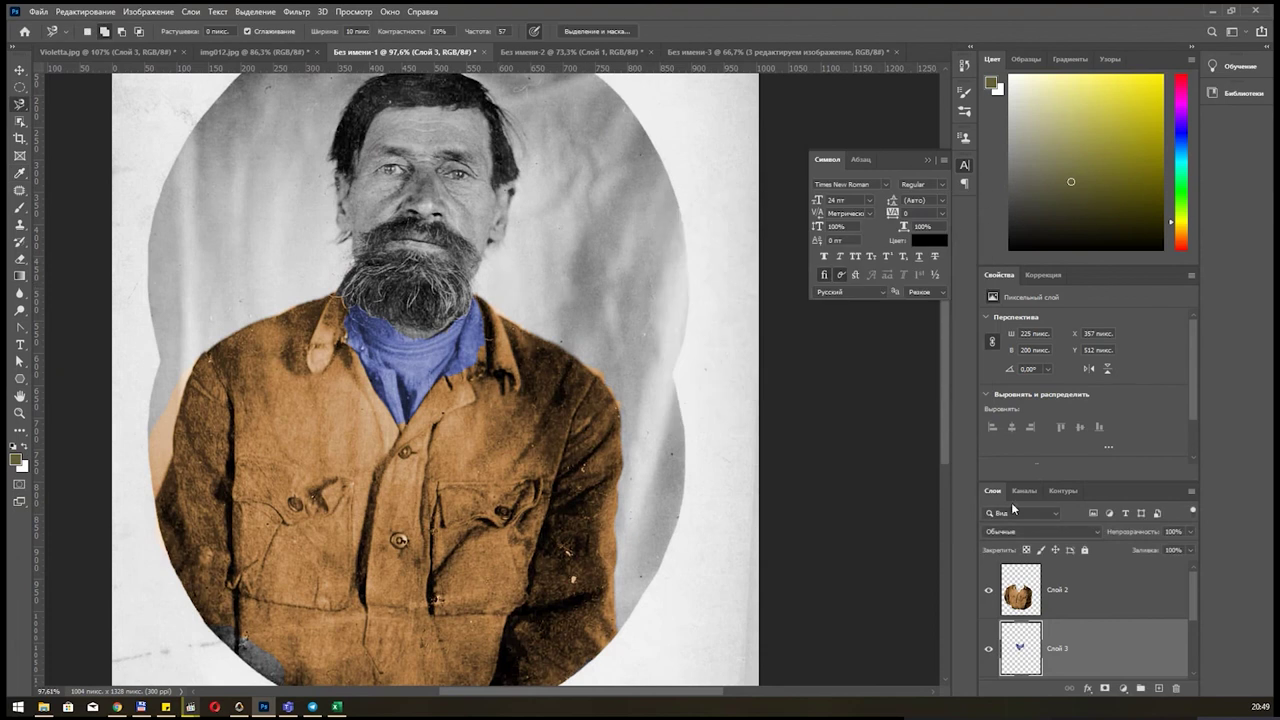
Outline the beard on Слой 1 and copy it onto its own new layer.
{"action": "scroll", "coordinate": [1100, 645], "scroll_direction": "down", "scroll_amount": 2}
{"action": "left_click", "coordinate": [1090, 592]}
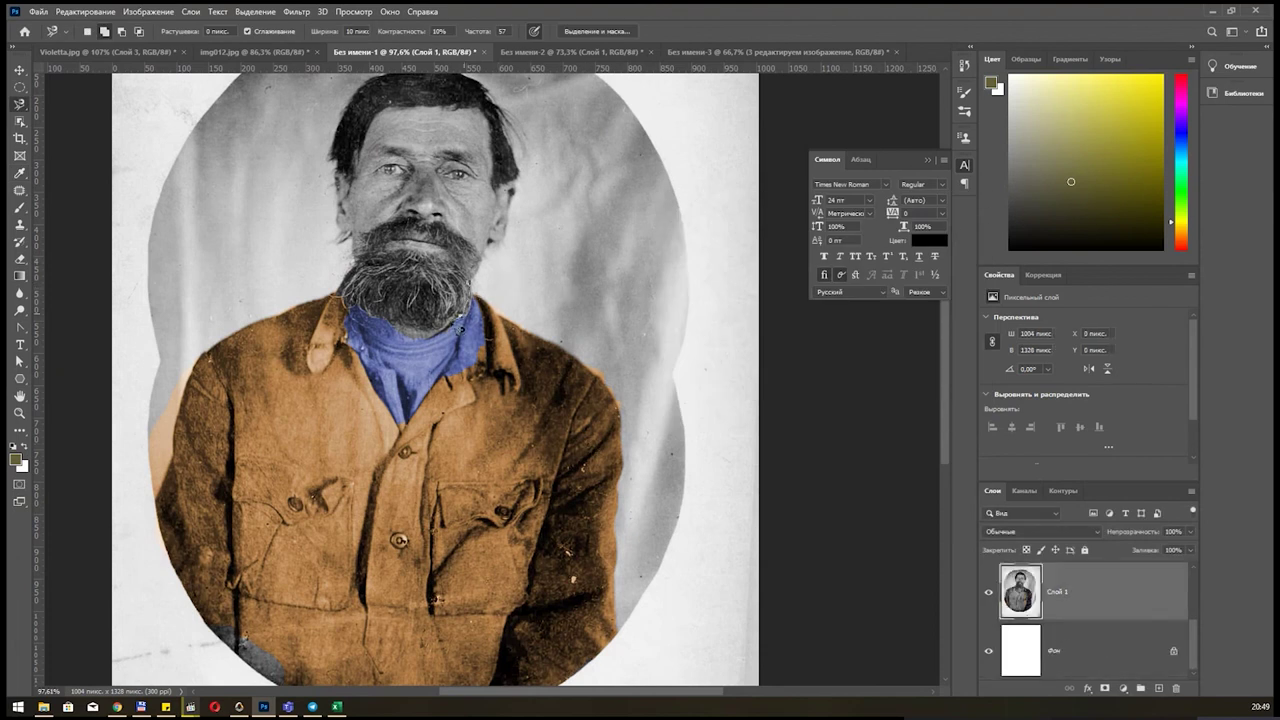
{"action": "left_click", "coordinate": [460, 326]}
{"action": "double_click", "coordinate": [478, 288]}
{"action": "key", "text": "ctrl+j"}
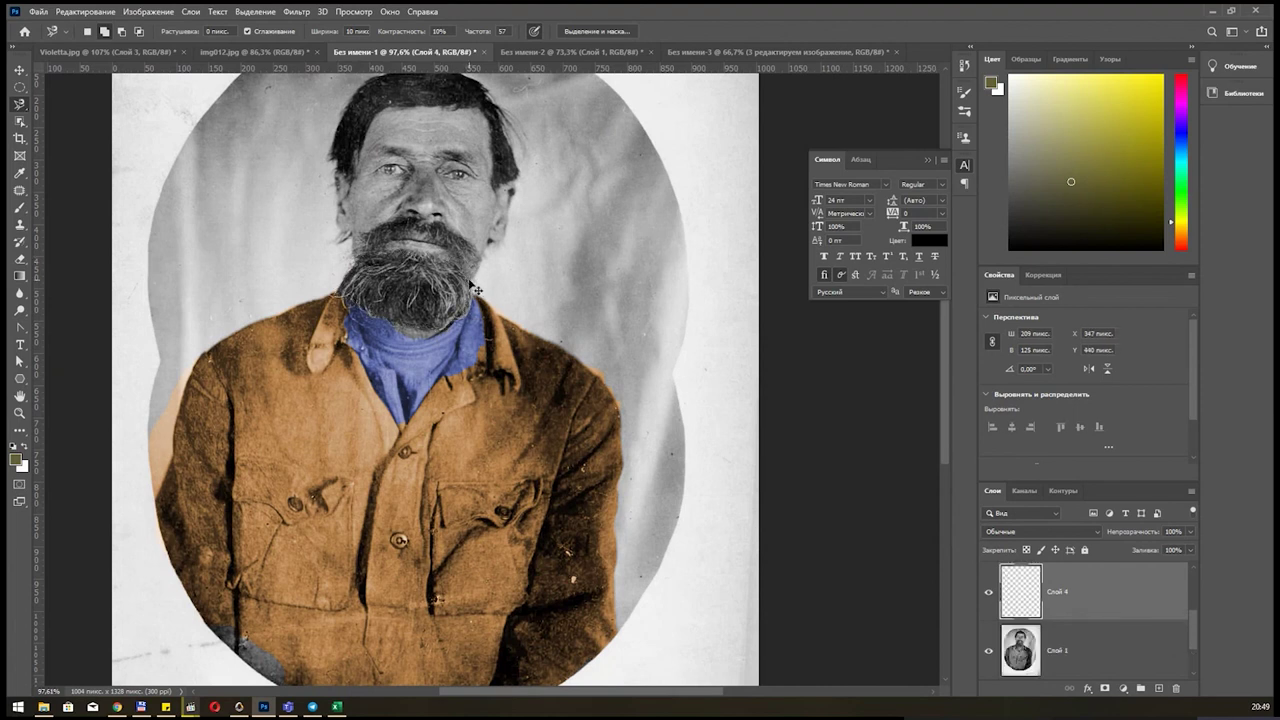
Colorize the beard green: hue 134, saturation 39, lightness −9.
{"action": "key", "text": "ctrl+u"}
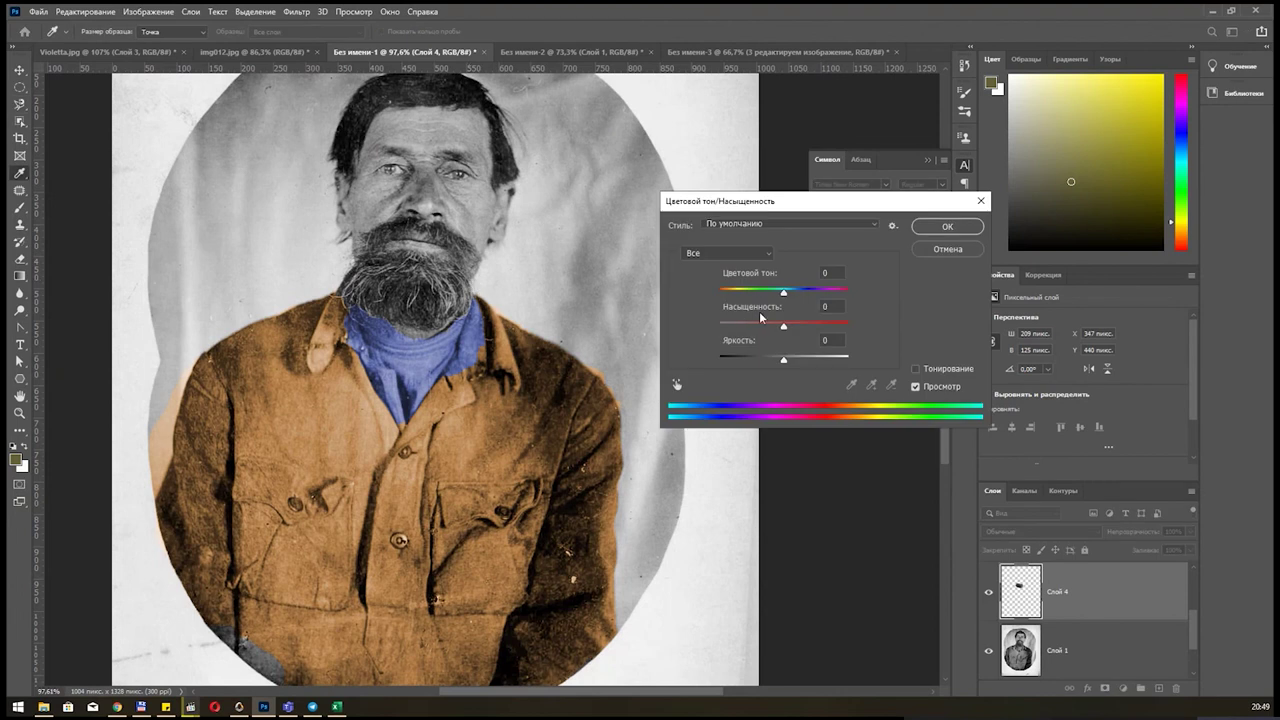
{"action": "left_click", "coordinate": [945, 369]}
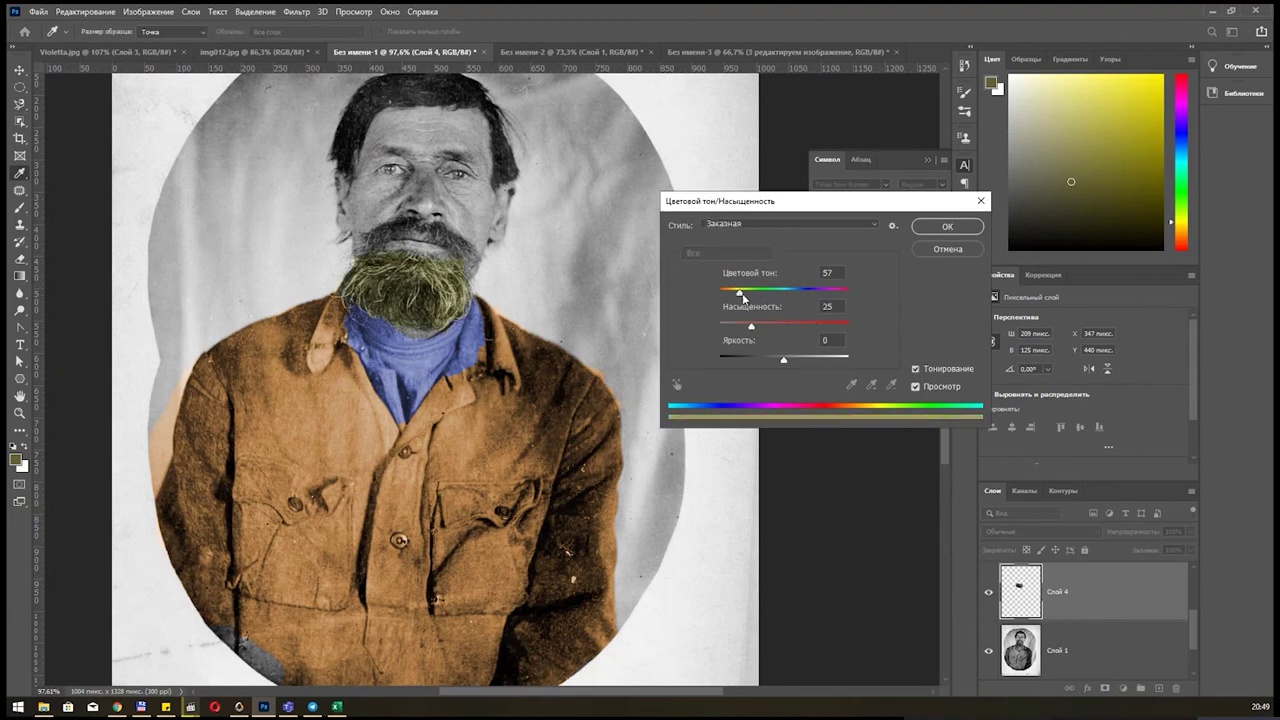
{"action": "mouse_move", "coordinate": [739, 293]}
{"action": "left_mouse_down"}
{"action": "mouse_move", "coordinate": [722, 293]}
{"action": "mouse_move", "coordinate": [832, 293]}
{"action": "mouse_move", "coordinate": [768, 293]}
{"action": "left_mouse_up"}
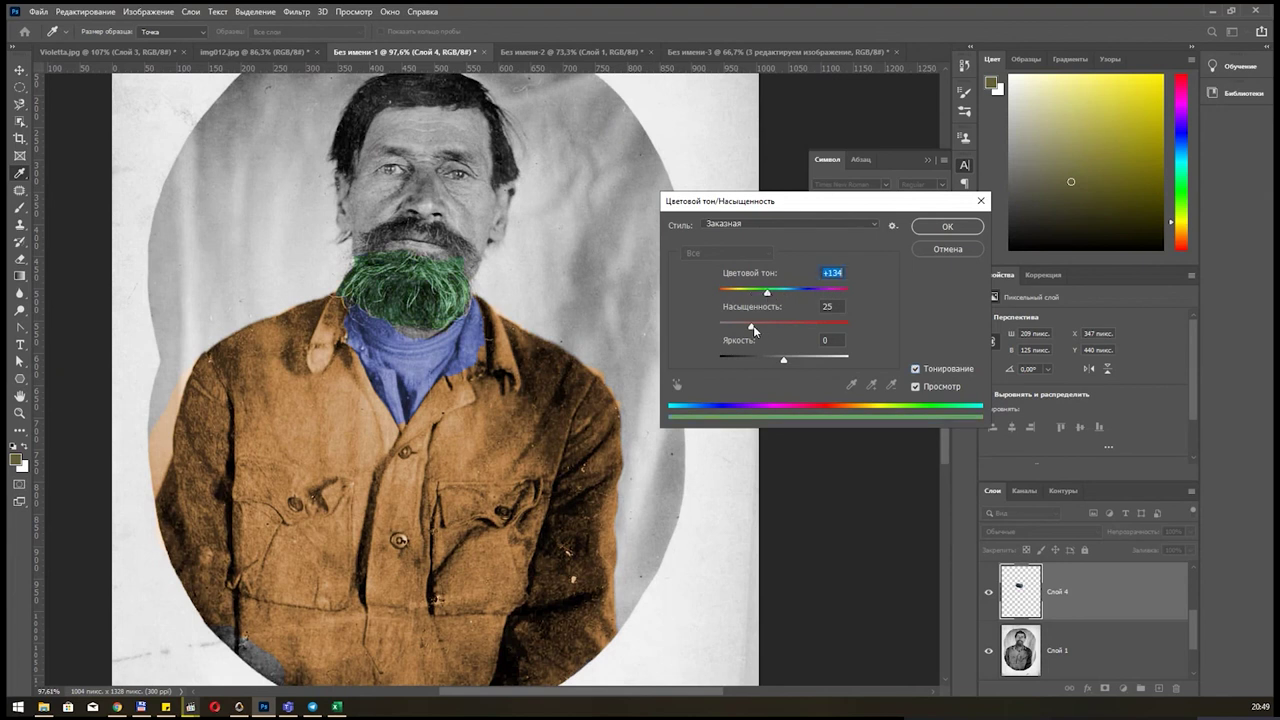
{"action": "left_click_drag", "start_coordinate": [773, 329], "coordinate": [781, 357]}
{"action": "left_click", "coordinate": [936, 238]}
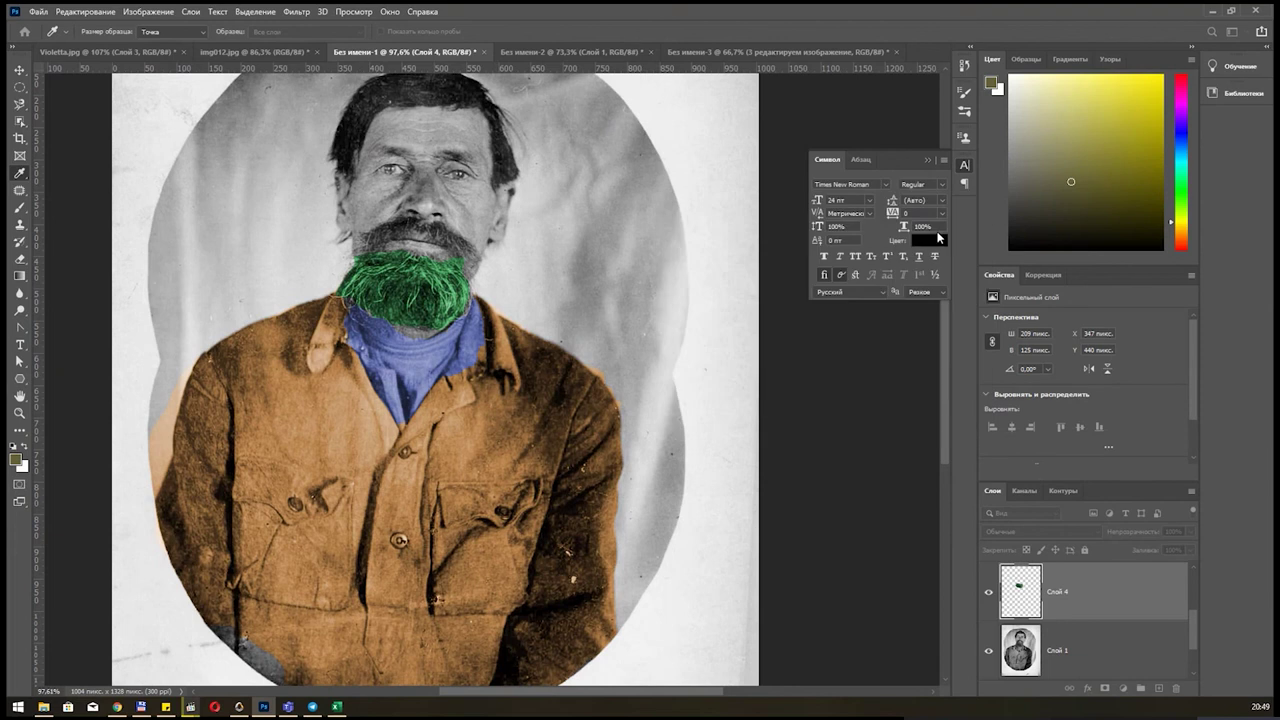
{"action": "key", "text": "l"}
{"action": "scroll", "coordinate": [565, 300], "scroll_direction": "down", "scroll_amount": 1}
{"action": "scroll", "coordinate": [565, 300], "scroll_direction": "down", "scroll_amount": 1}
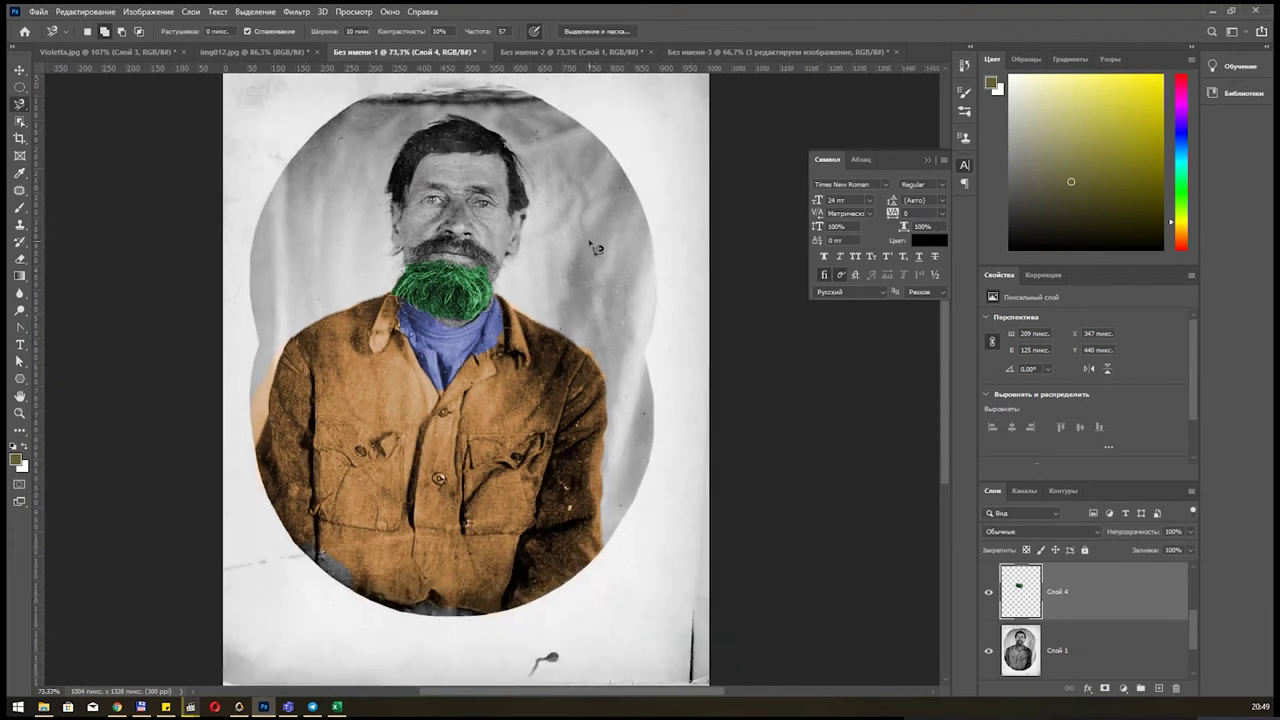
{"action": "scroll", "coordinate": [597, 303], "scroll_direction": "up", "scroll_amount": 1}
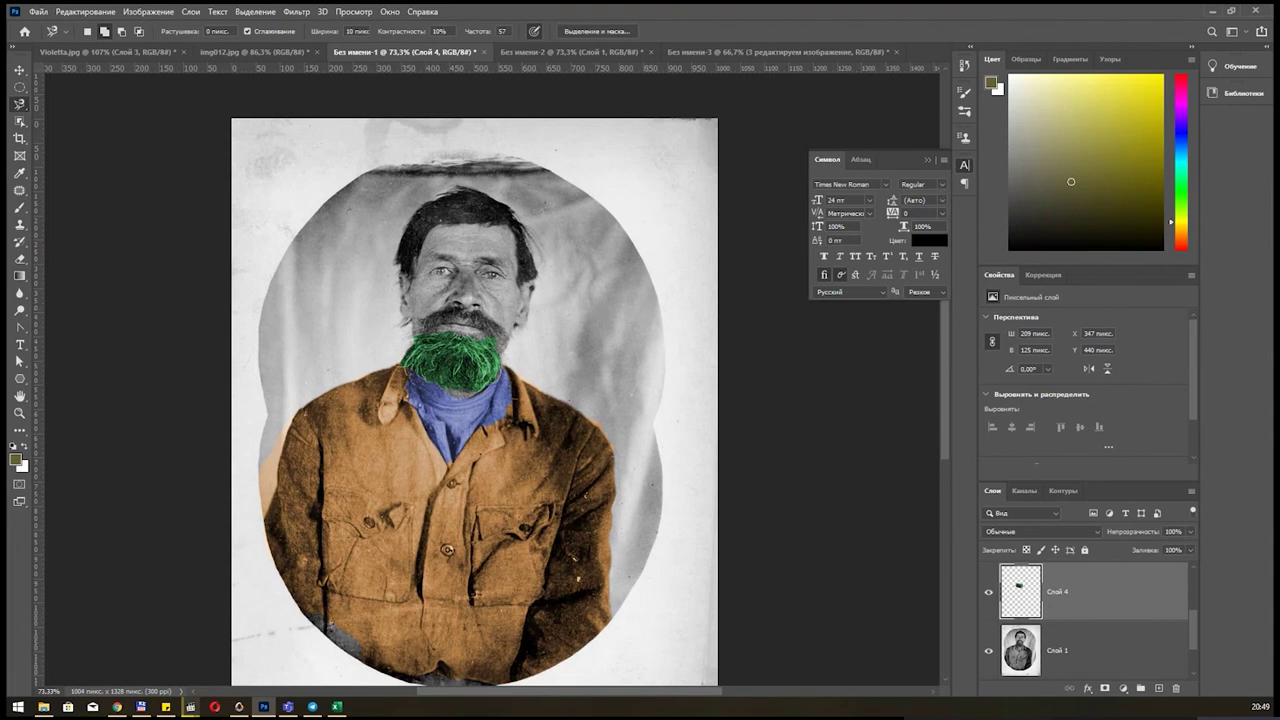
{"action": "left_click", "coordinate": [117, 707]}
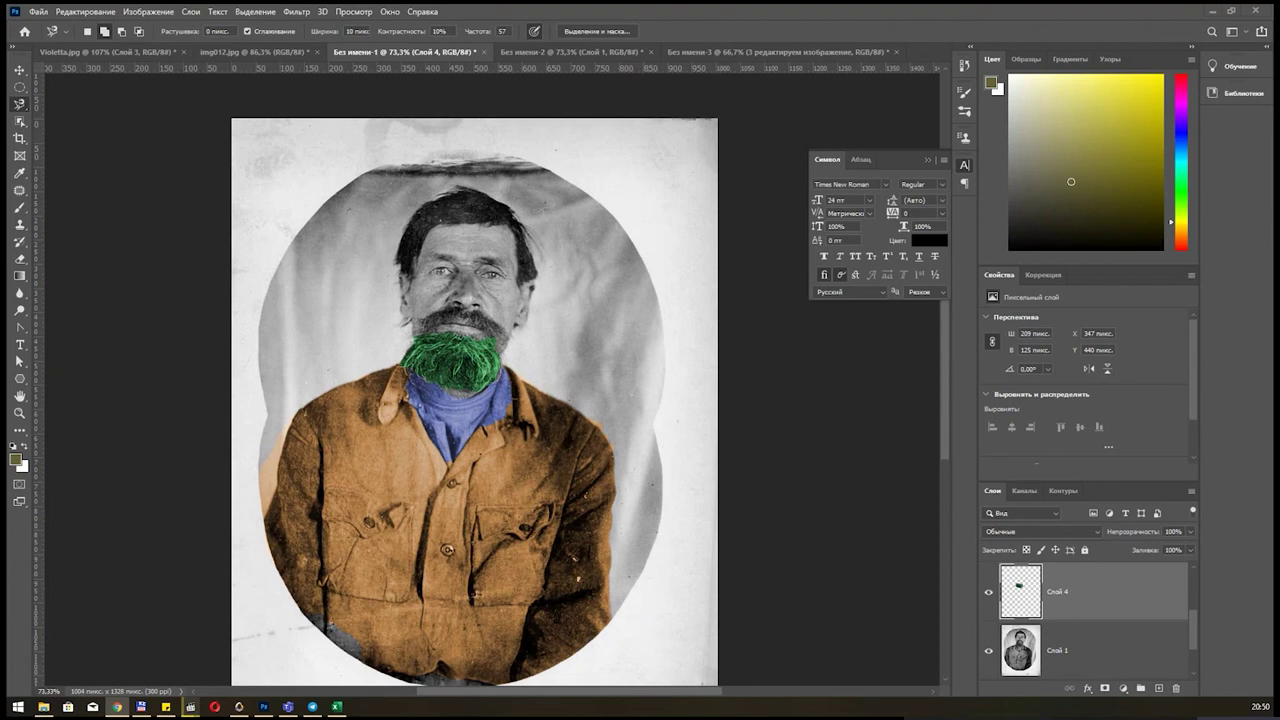
Create a new 2048×1536 document from the Clipboard preset and paste the river photo in.
{"action": "left_click", "coordinate": [40, 12]}
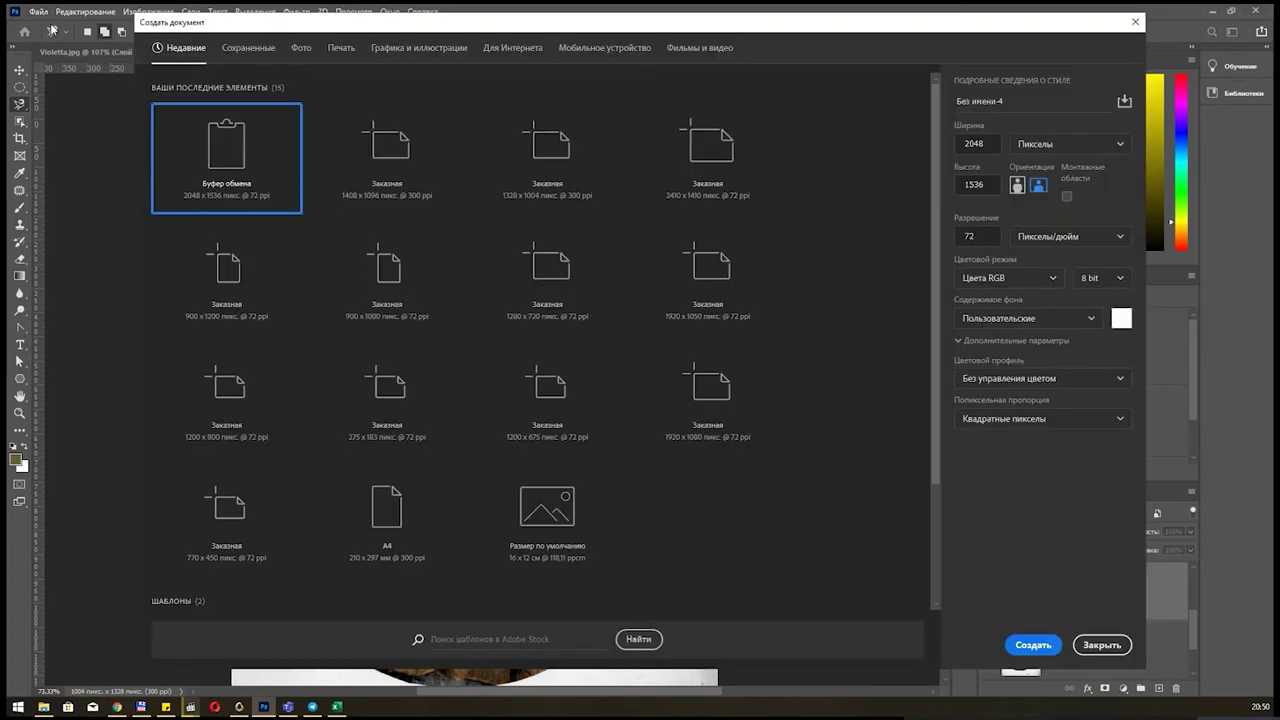
{"action": "key", "text": "Return"}
{"action": "key", "text": "ctrl+v"}
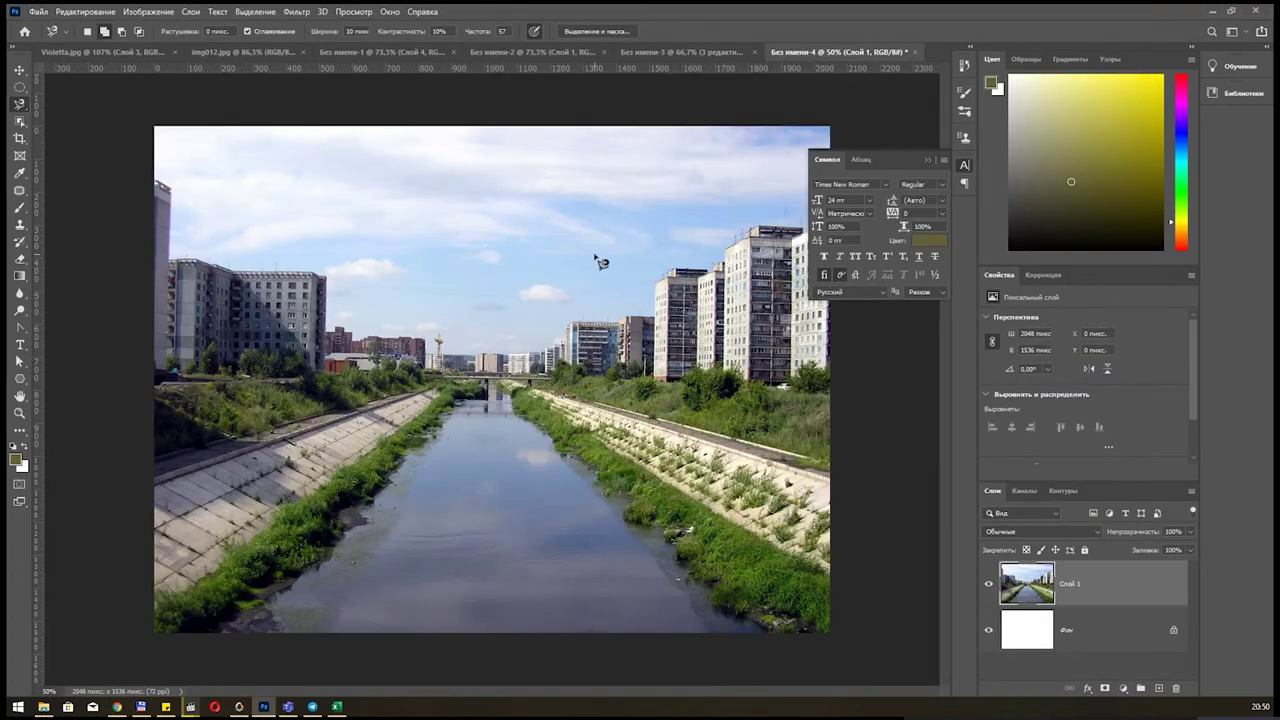
{"action": "scroll", "coordinate": [600, 262], "scroll_direction": "up", "scroll_amount": 3}
{"action": "scroll", "coordinate": [585, 287], "scroll_direction": "down", "scroll_amount": 2}
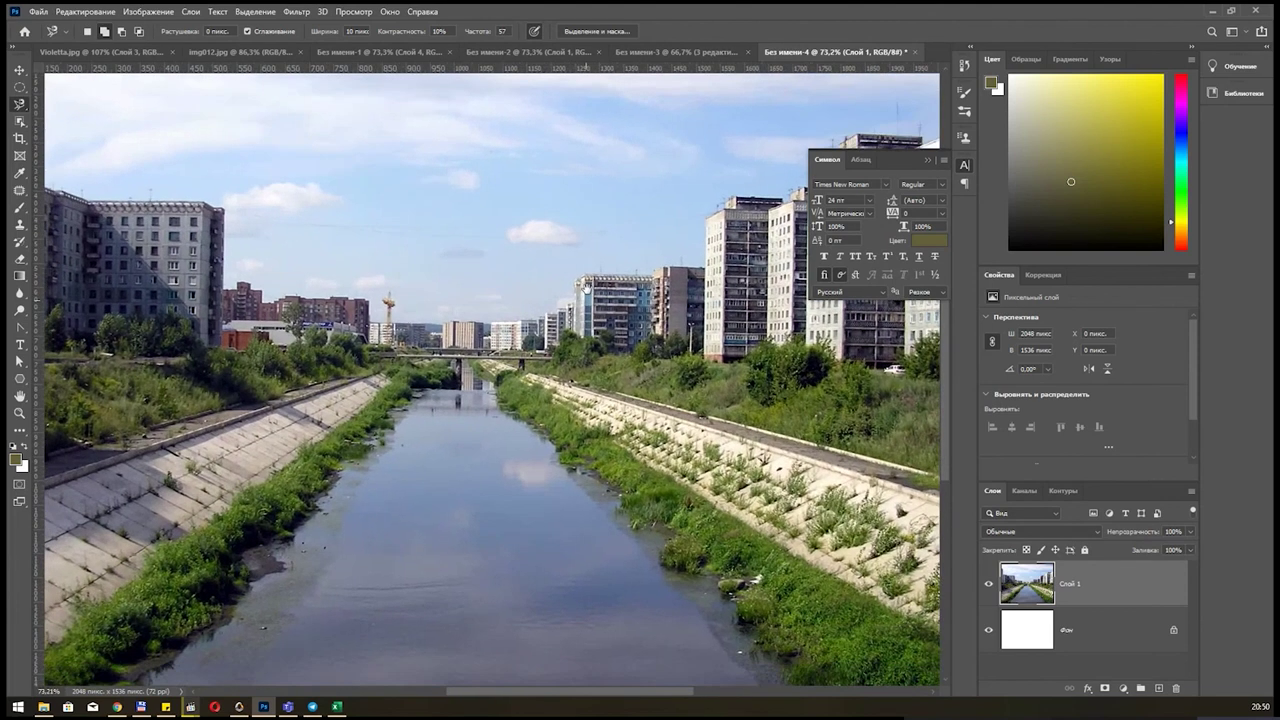
{"action": "scroll", "coordinate": [586, 286], "scroll_direction": "down", "scroll_amount": 1}
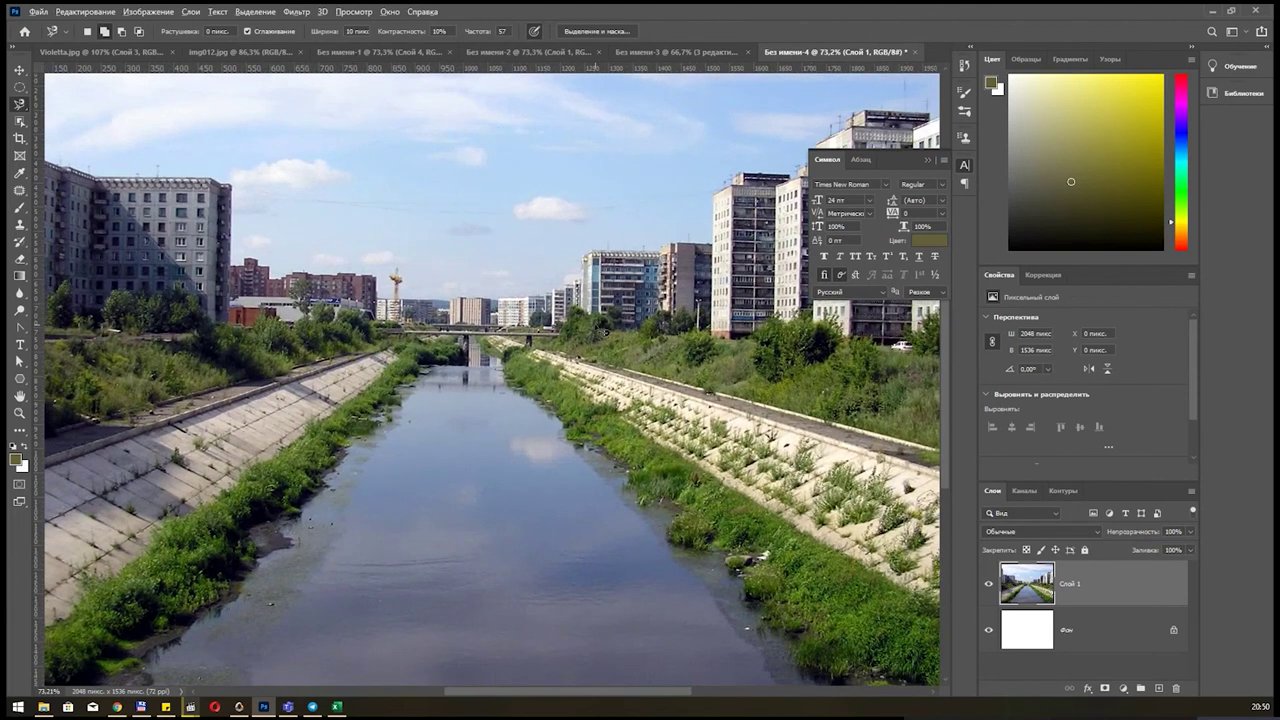
{"action": "scroll", "coordinate": [598, 326], "scroll_direction": "up", "scroll_amount": 1}
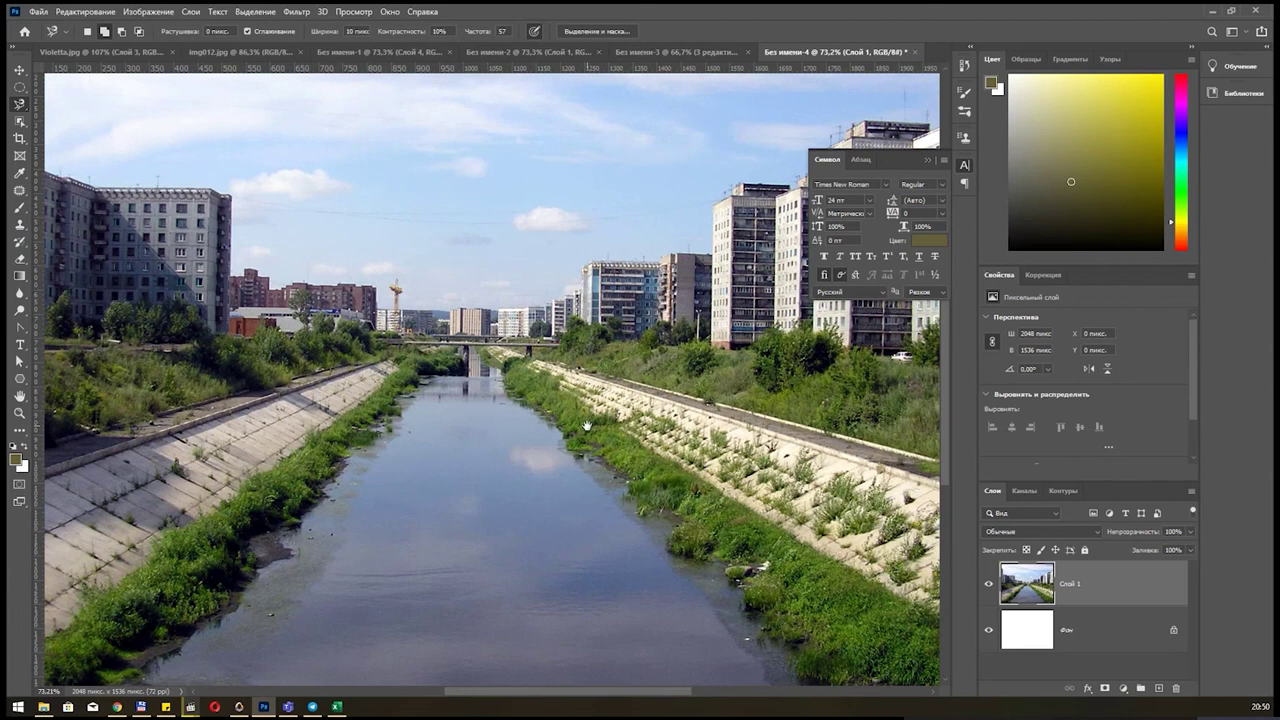
{"action": "scroll", "coordinate": [585, 426], "scroll_direction": "down", "scroll_amount": 1}
Preview Hue/Saturation on the river photo, shifting hue toward cyan around −33.
{"action": "key", "text": "ctrl+u"}
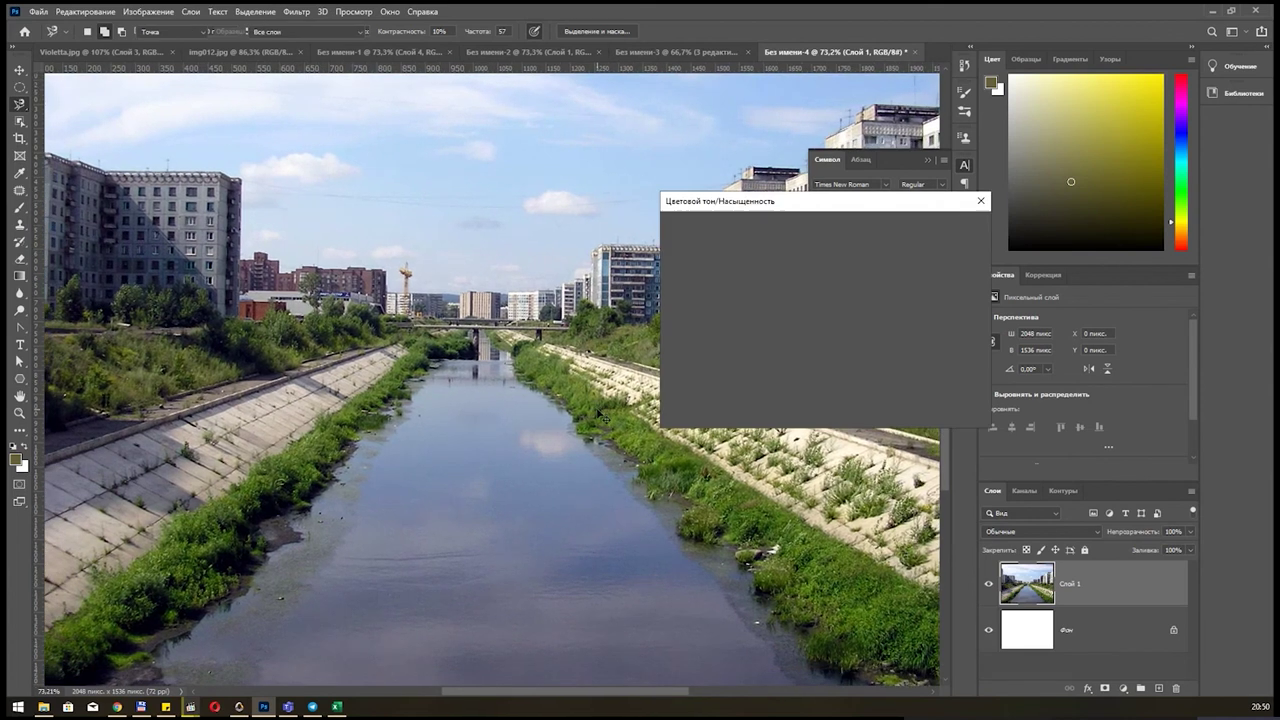
{"action": "left_click_drag", "start_coordinate": [784, 294], "coordinate": [766, 294]}
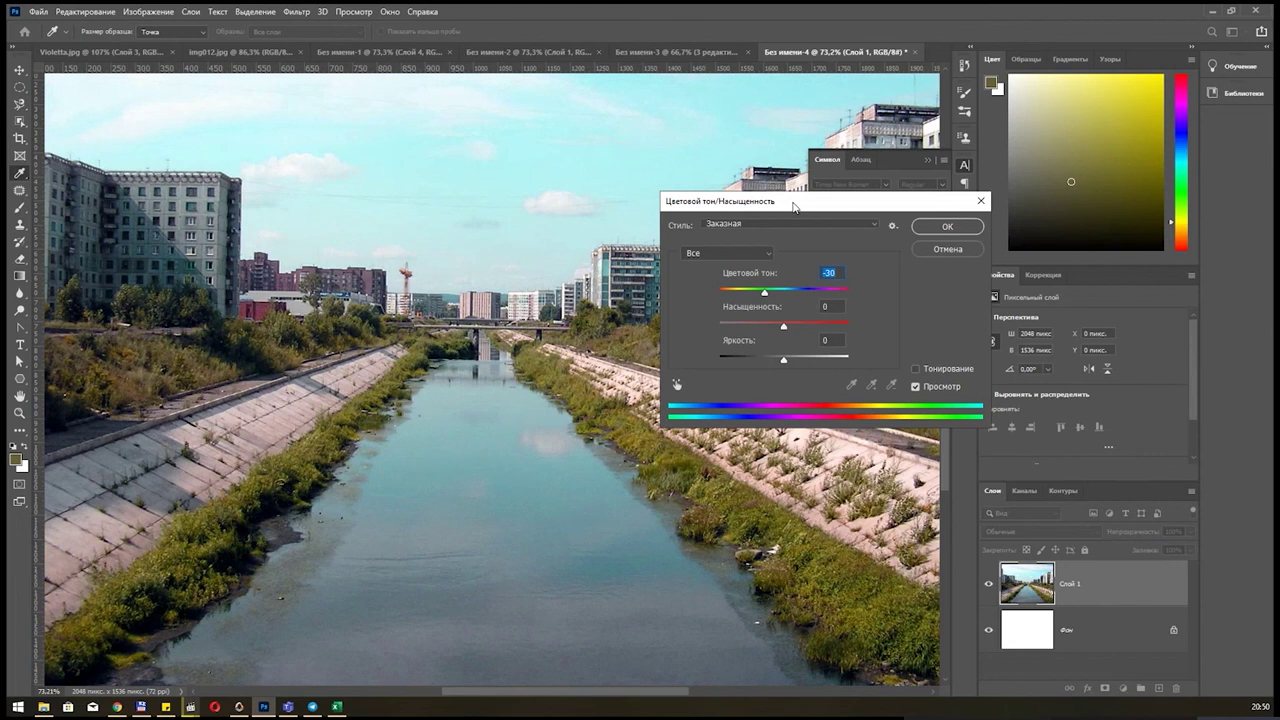
{"action": "left_click_drag", "start_coordinate": [795, 206], "coordinate": [1025, 216]}
{"action": "left_click_drag", "start_coordinate": [1000, 306], "coordinate": [992, 305]}
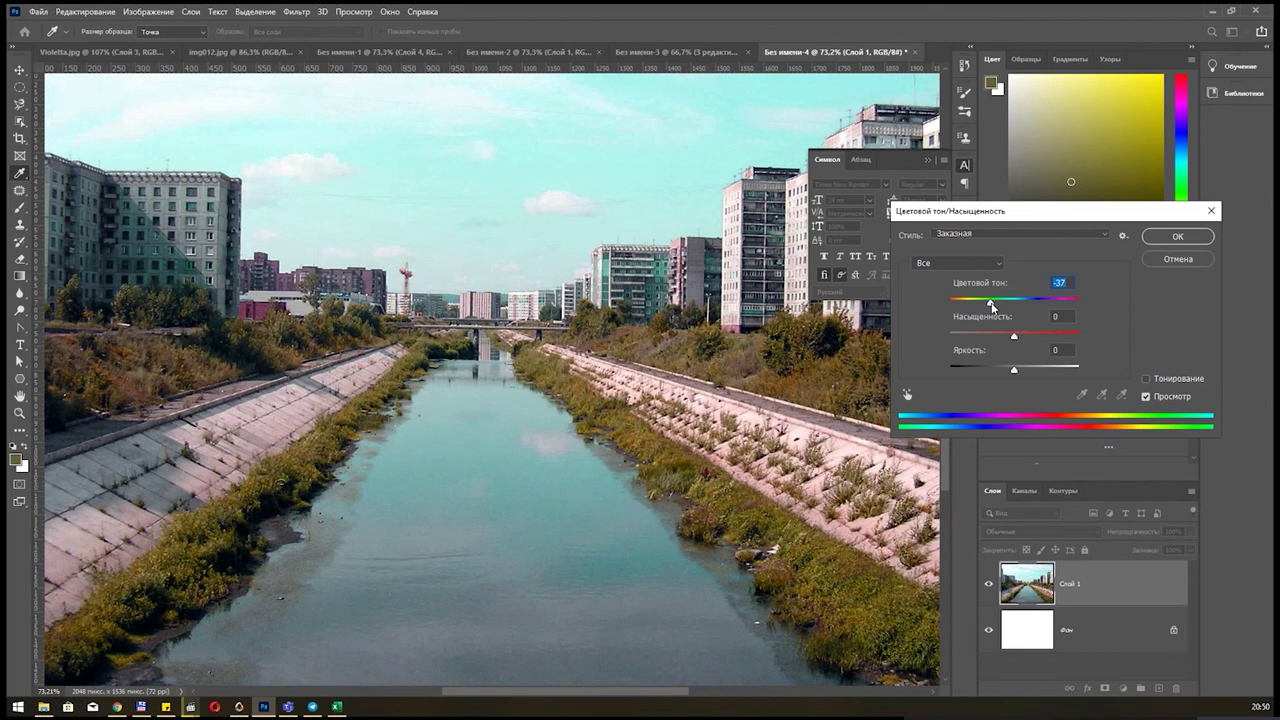
{"action": "left_click_drag", "start_coordinate": [992, 305], "coordinate": [993, 305]}
{"action": "left_click_drag", "start_coordinate": [992, 305], "coordinate": [990, 308]}
Try extreme hue shifts, ending at hue −20, saturation −37, lightness +10.
{"action": "mouse_move", "coordinate": [990, 302]}
{"action": "left_mouse_down"}
{"action": "mouse_move", "coordinate": [977, 304]}
{"action": "mouse_move", "coordinate": [1063, 304]}
{"action": "mouse_move", "coordinate": [1040, 304]}
{"action": "left_mouse_up"}
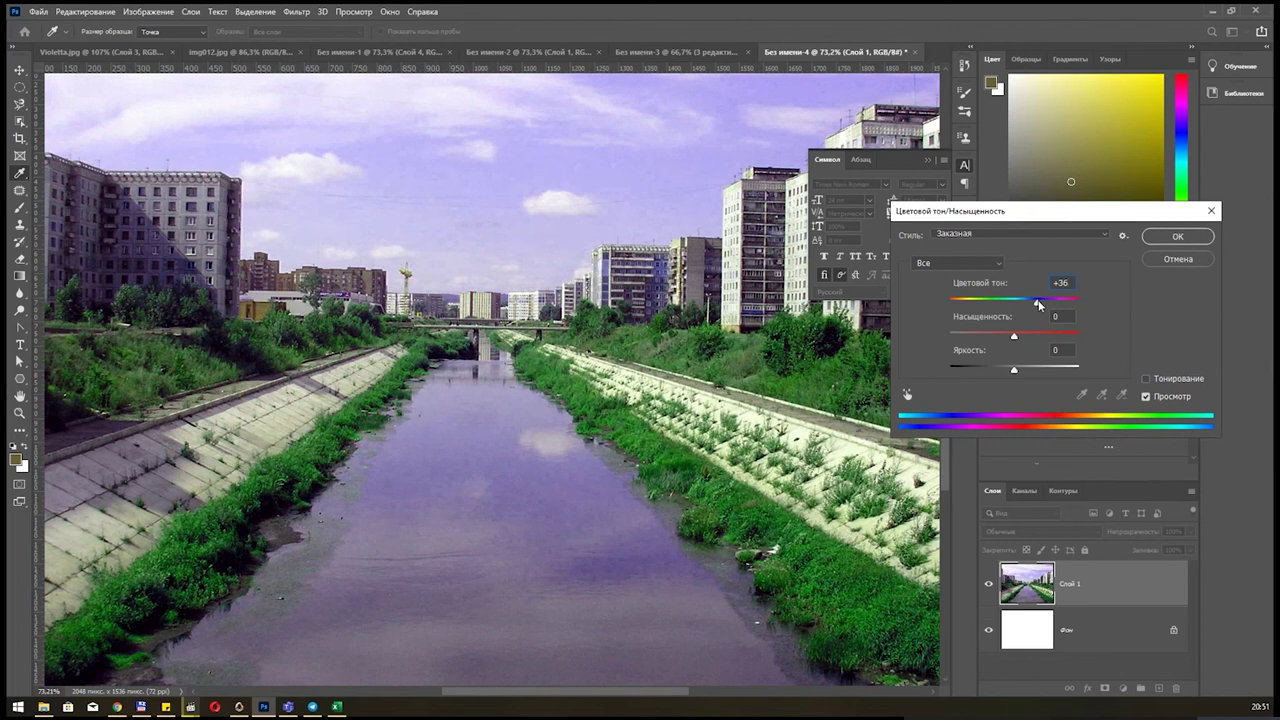
{"action": "left_click_drag", "start_coordinate": [1039, 304], "coordinate": [979, 306]}
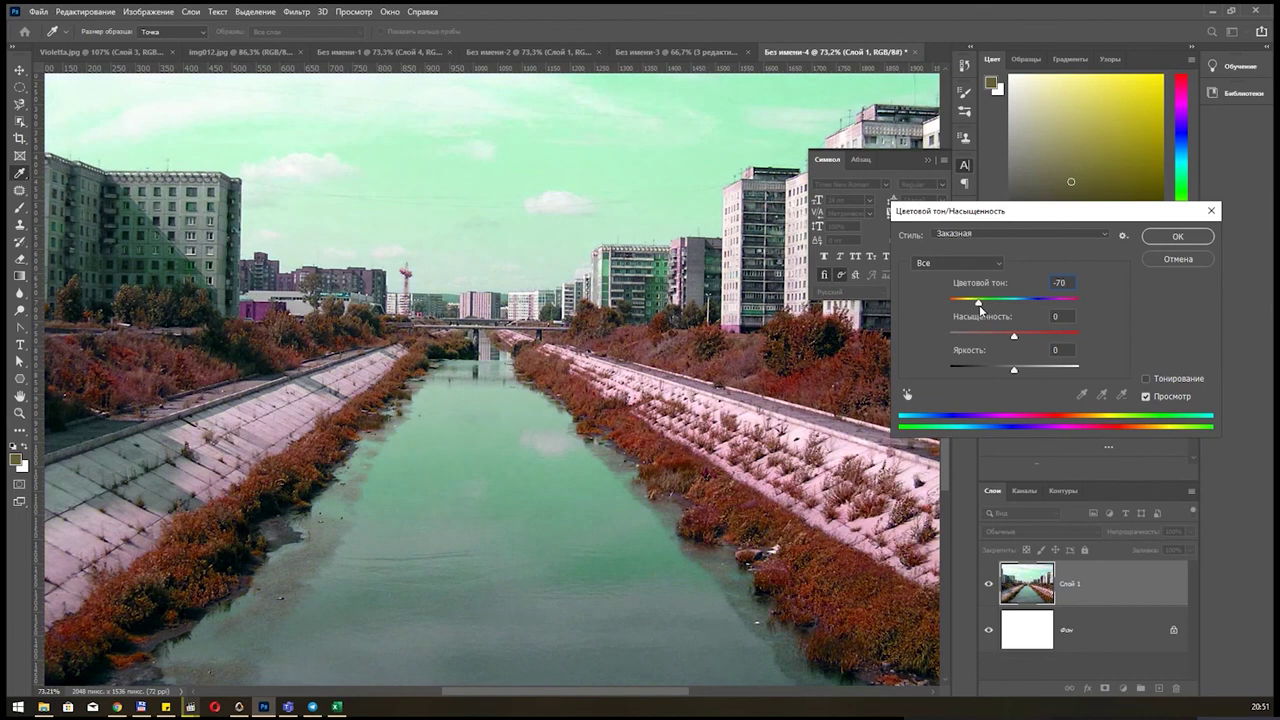
{"action": "left_click_drag", "start_coordinate": [979, 305], "coordinate": [948, 311]}
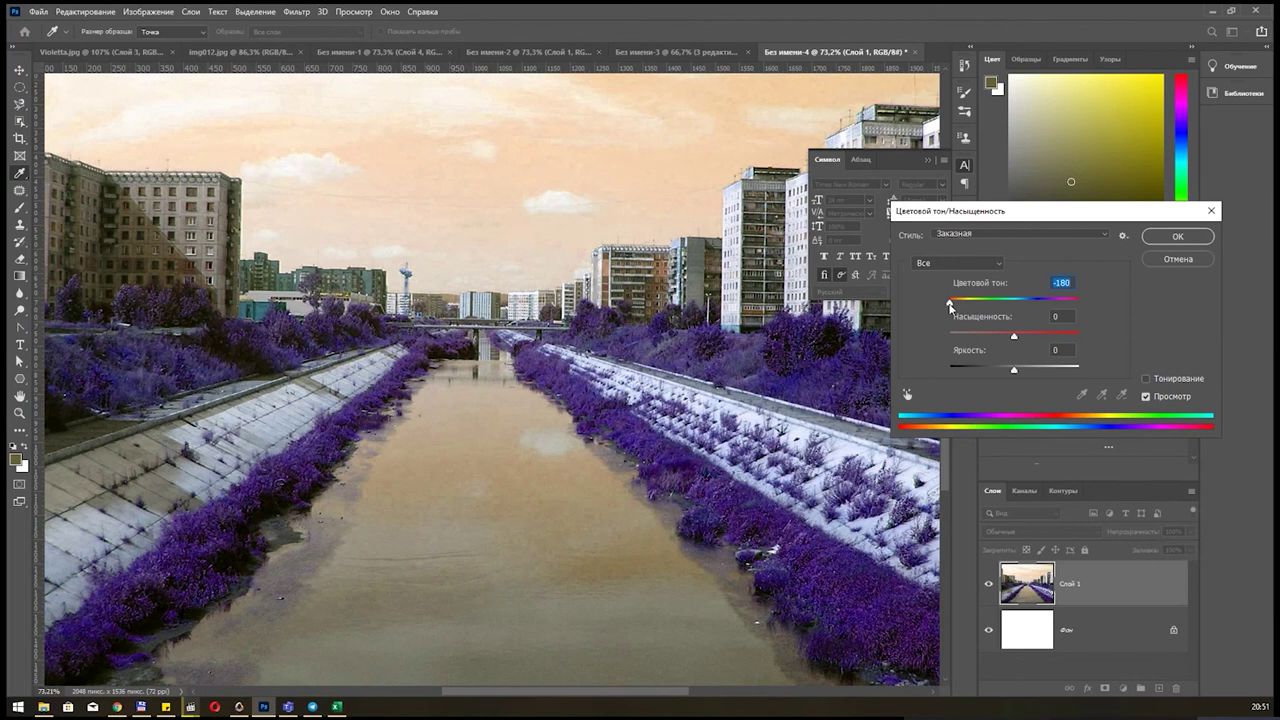
{"action": "mouse_move", "coordinate": [948, 311]}
{"action": "left_mouse_down"}
{"action": "mouse_move", "coordinate": [1101, 299]}
{"action": "mouse_move", "coordinate": [988, 305]}
{"action": "mouse_move", "coordinate": [1001, 302]}
{"action": "left_mouse_up"}
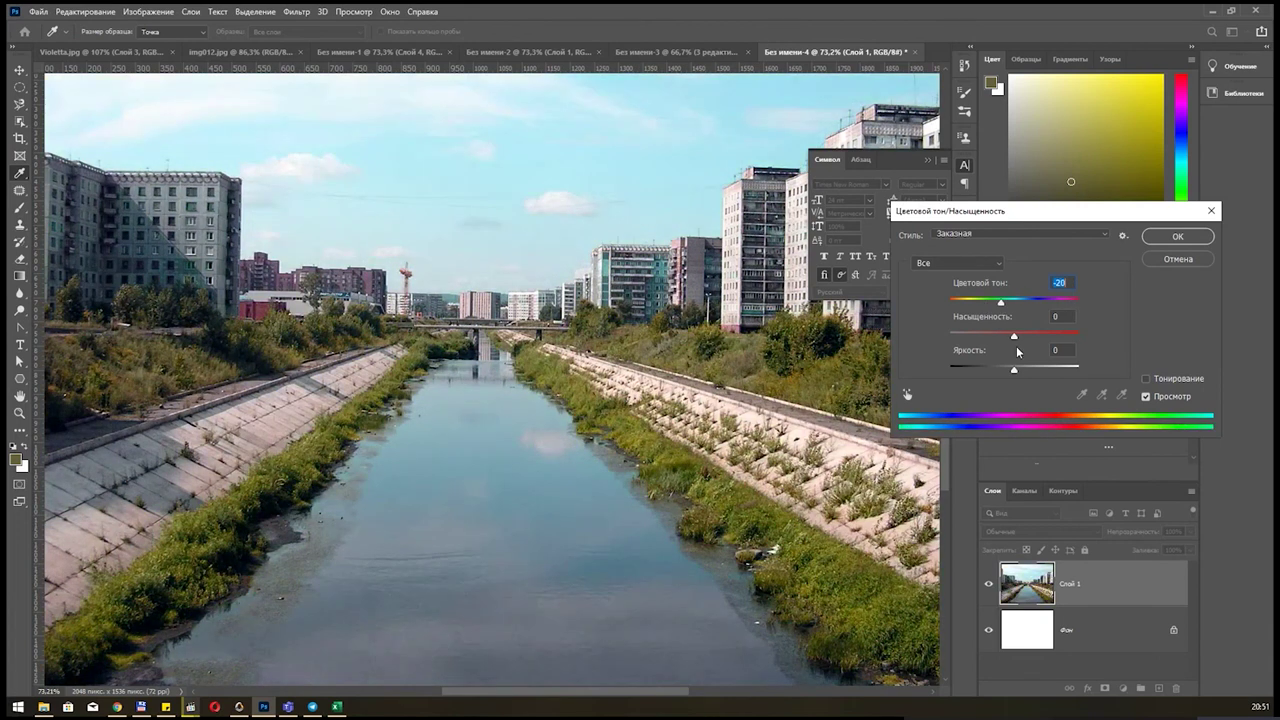
{"action": "mouse_move", "coordinate": [1021, 372]}
{"action": "left_mouse_down"}
{"action": "mouse_move", "coordinate": [988, 336]}
{"action": "mouse_move", "coordinate": [1013, 338]}
{"action": "mouse_move", "coordinate": [949, 341]}
{"action": "mouse_move", "coordinate": [990, 338]}
{"action": "left_mouse_up"}
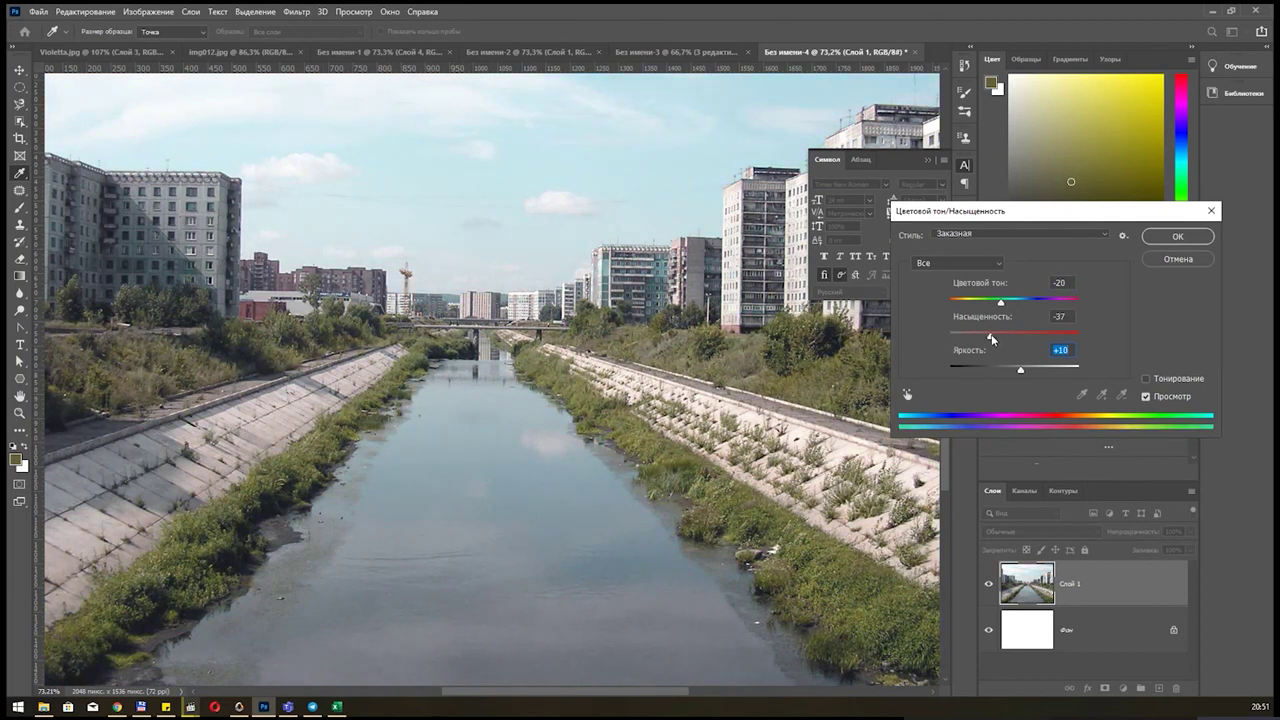
{"action": "left_click", "coordinate": [1166, 258]}
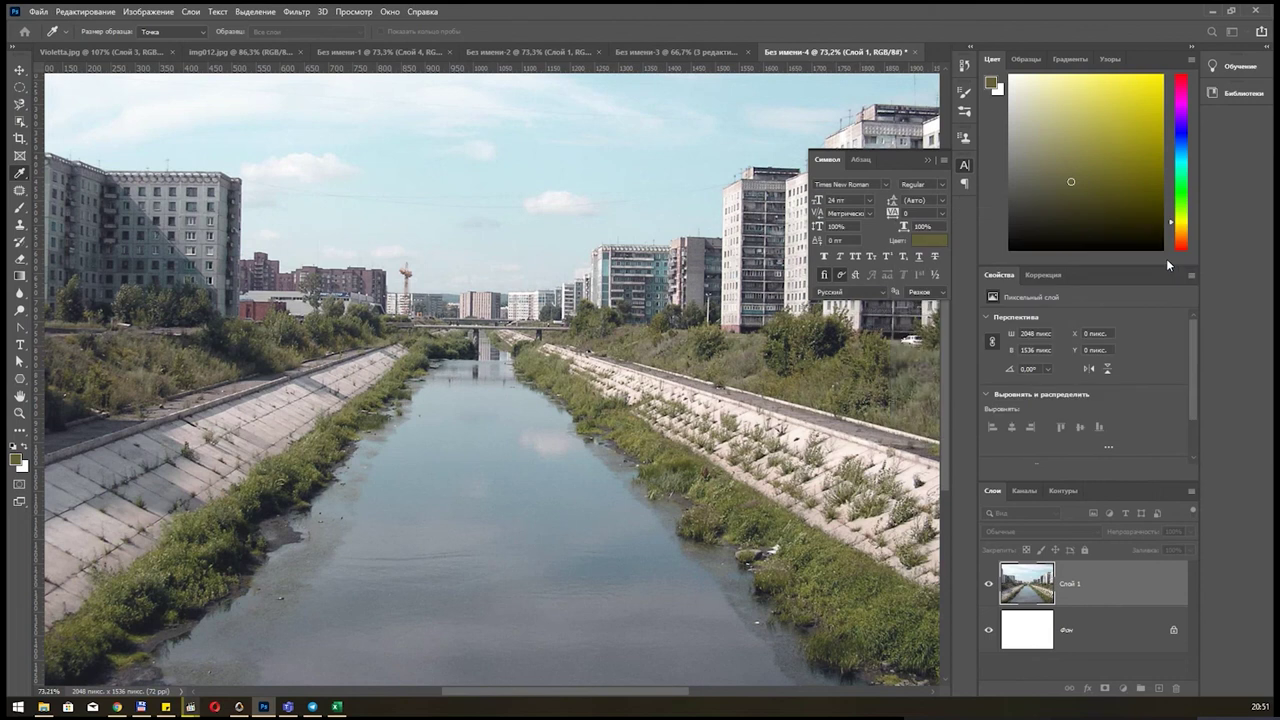
{"action": "key", "text": "l"}
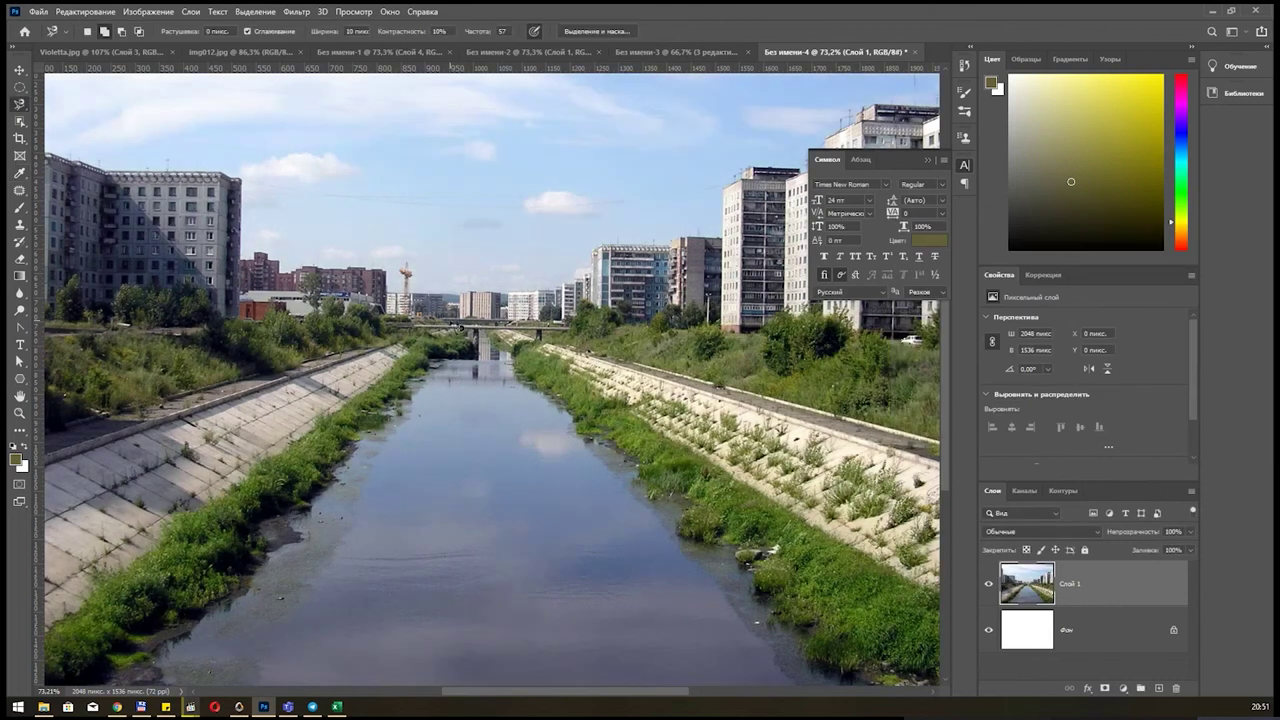
{"action": "left_click", "coordinate": [164, 14]}
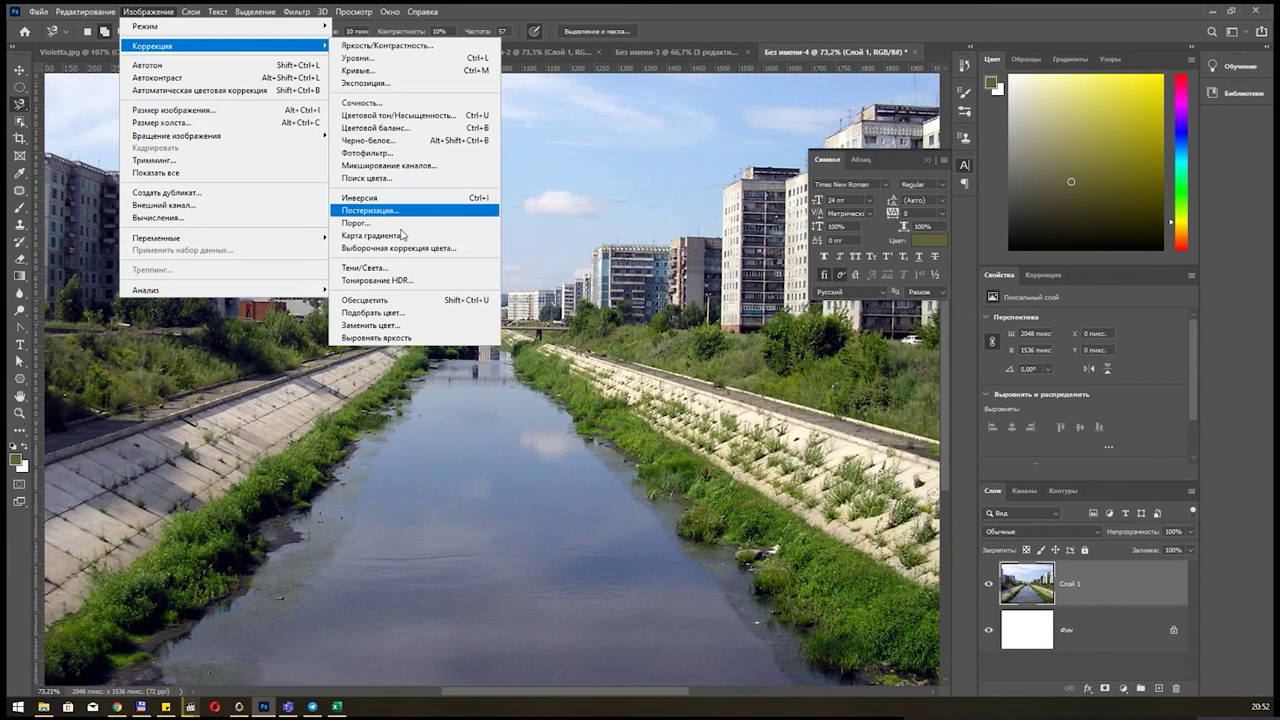
{"action": "mouse_move", "coordinate": [152, 46]}
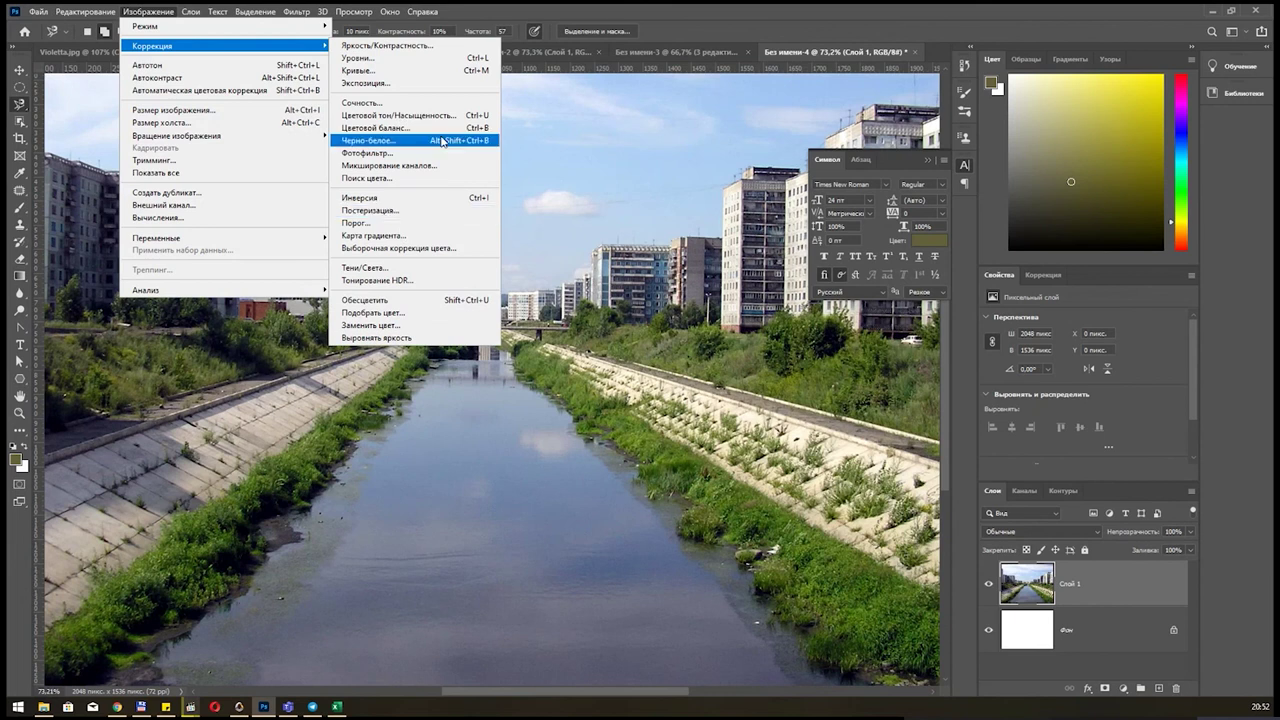
{"action": "left_click", "coordinate": [679, 27]}
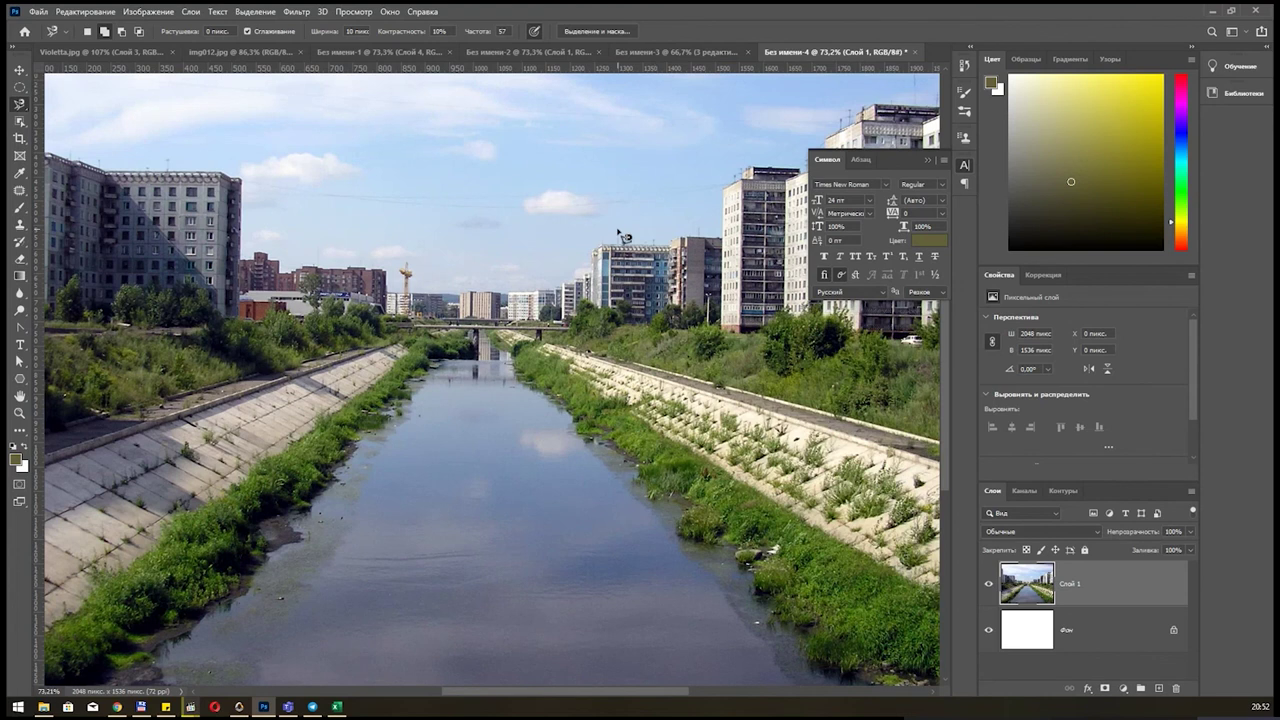
{"action": "scroll", "coordinate": [622, 236], "scroll_direction": "down", "scroll_amount": 3}
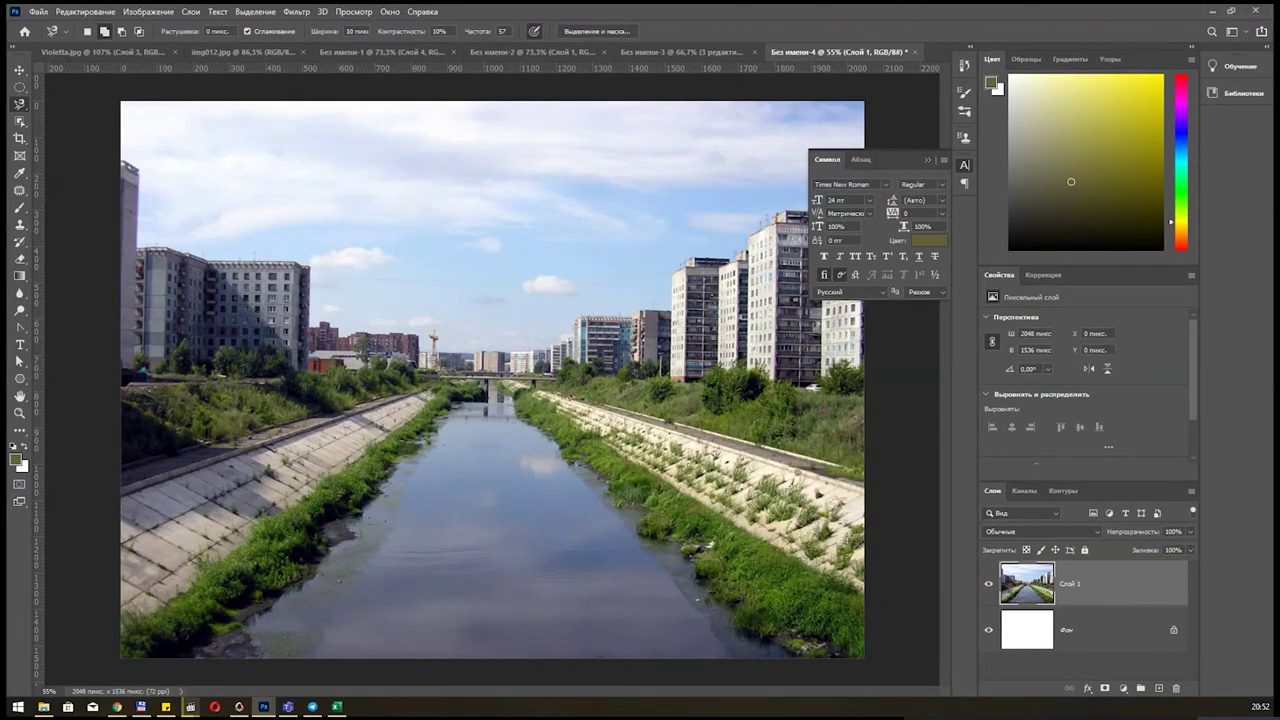
Download P5280134.JPG from Teams' Photoshop > Лабораторная 5 реставрация > Красноглазые folder.
{"action": "left_click", "coordinate": [263, 707]}
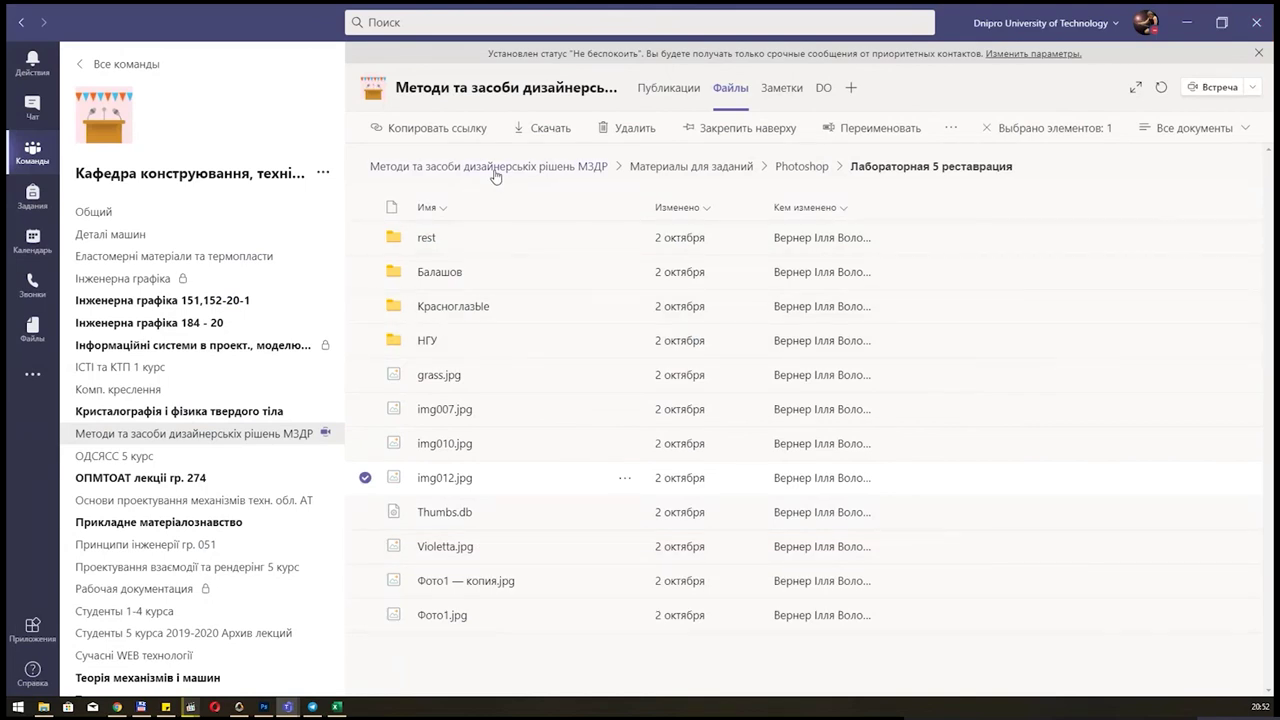
{"action": "left_click", "coordinate": [802, 166]}
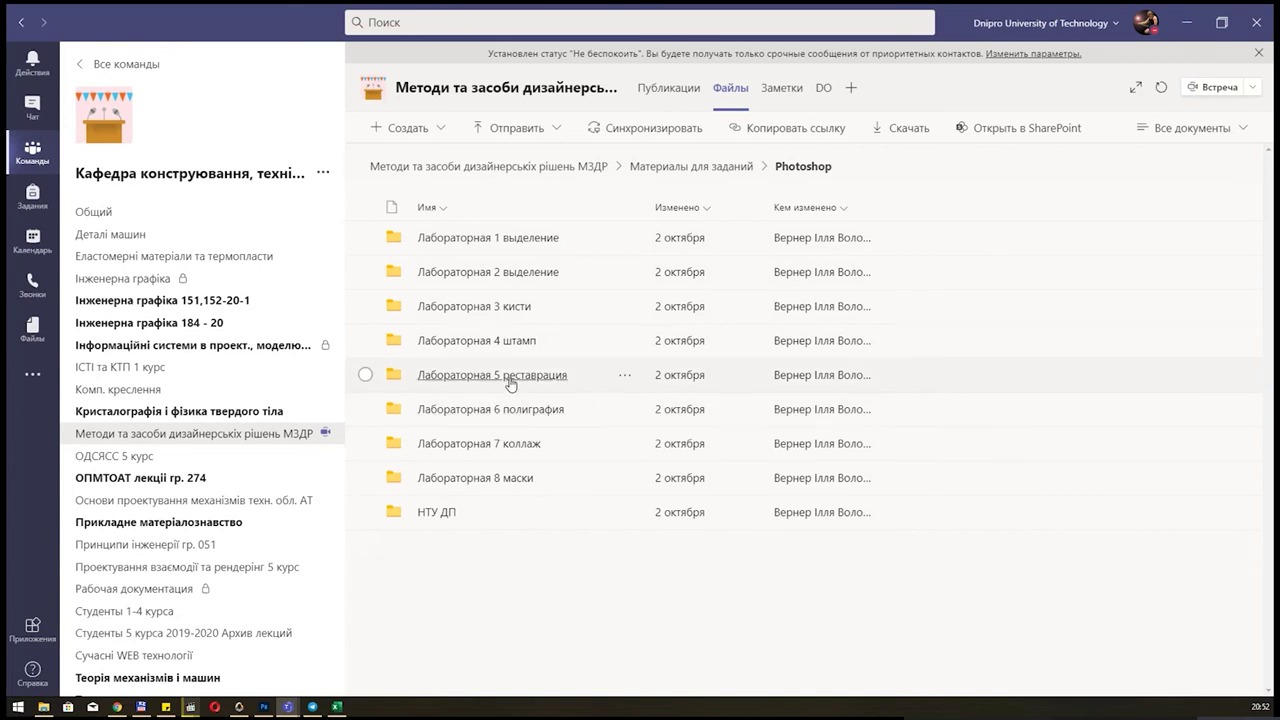
{"action": "left_click", "coordinate": [509, 377]}
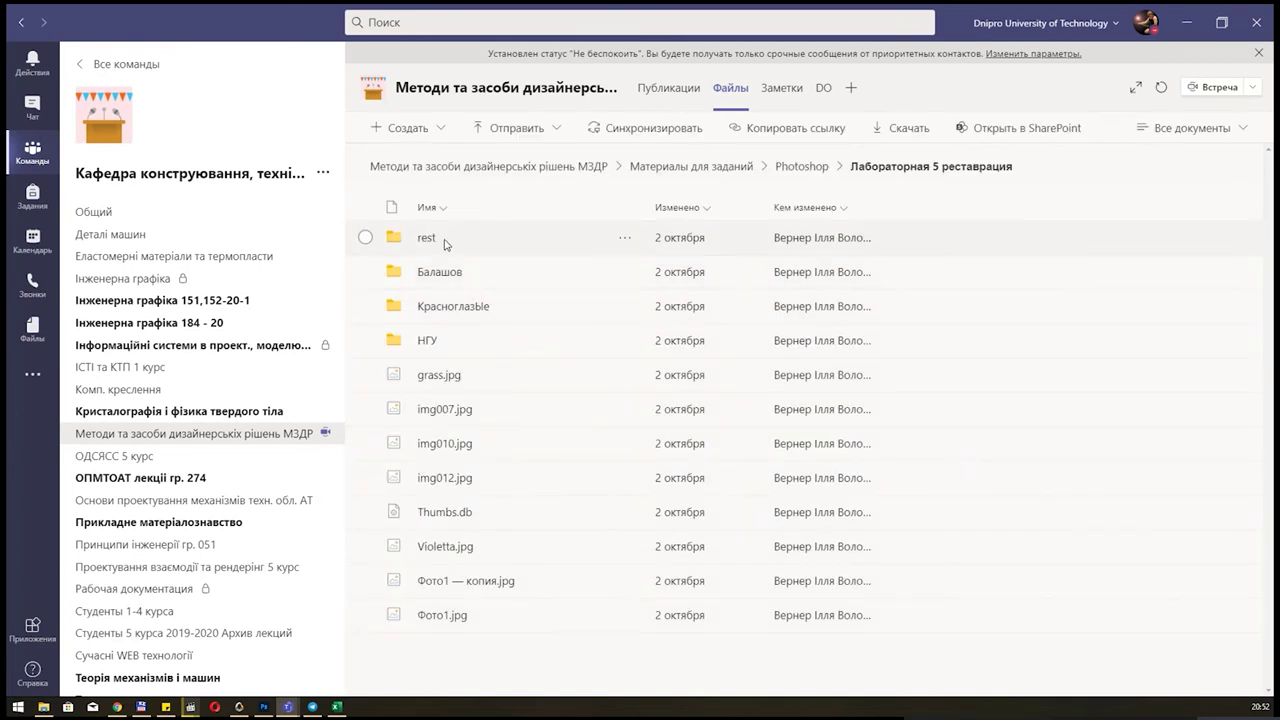
{"action": "left_click", "coordinate": [463, 308]}
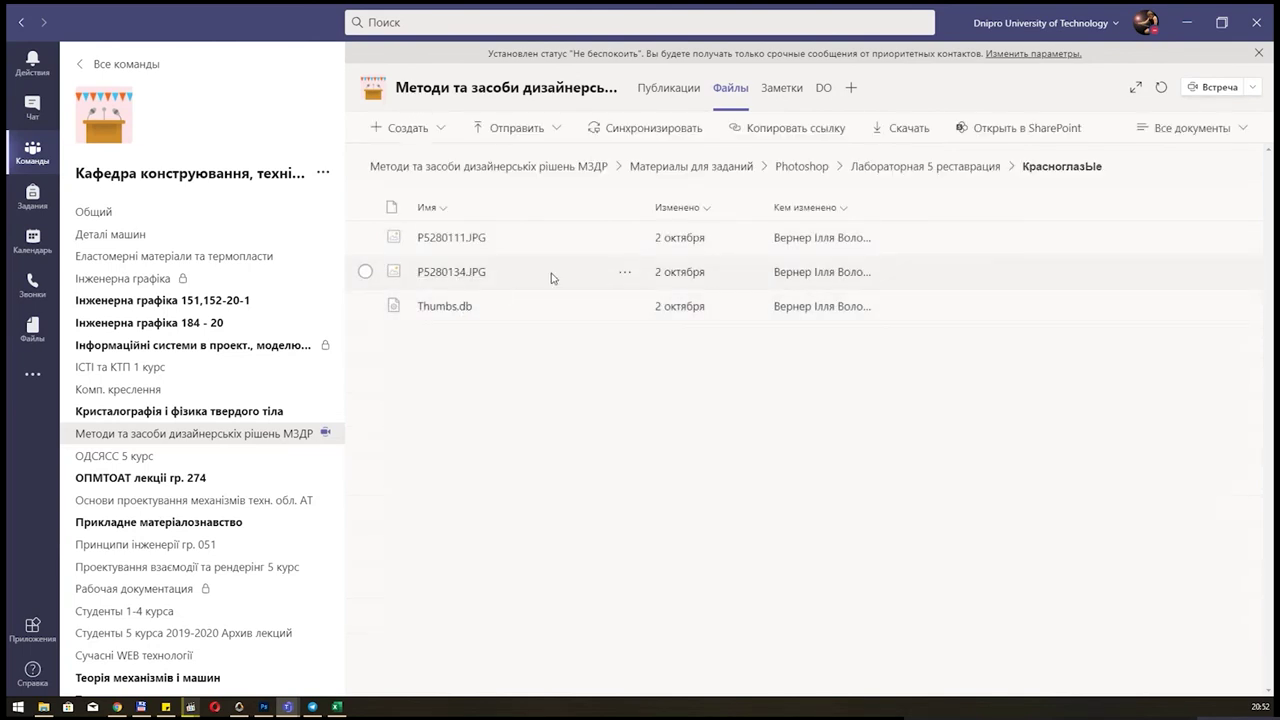
{"action": "left_click", "coordinate": [625, 276]}
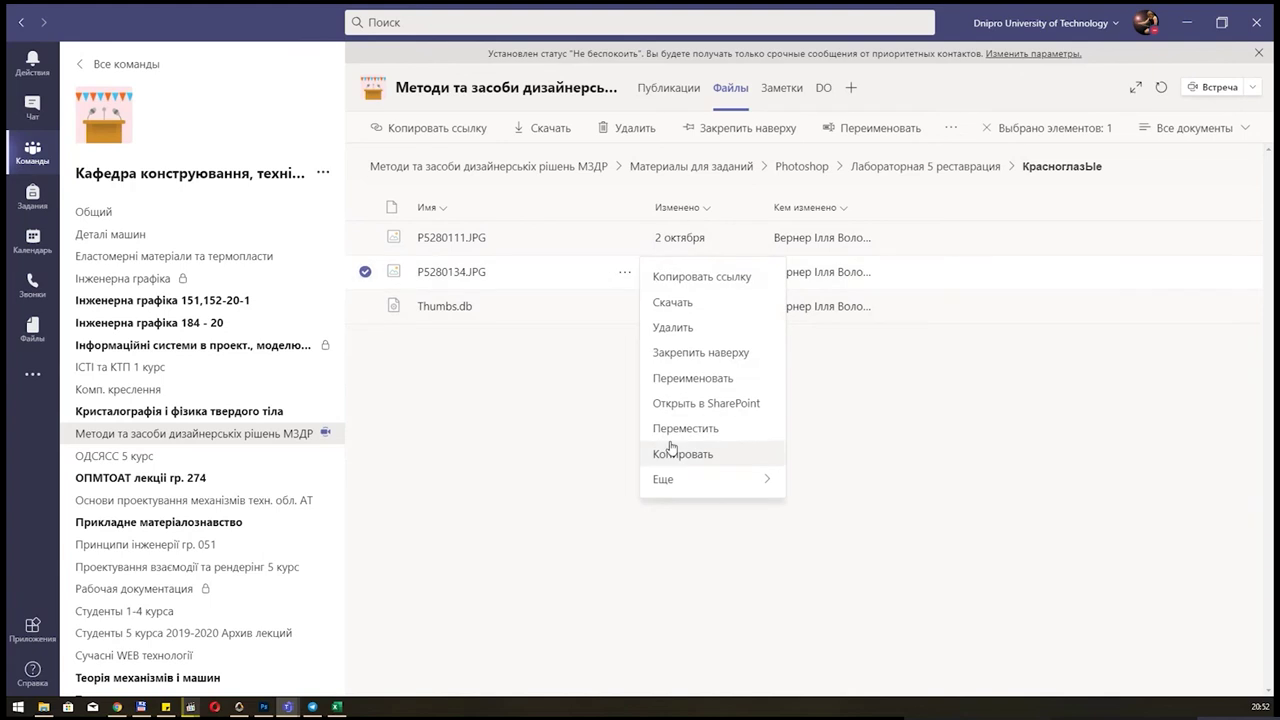
{"action": "left_click", "coordinate": [698, 318]}
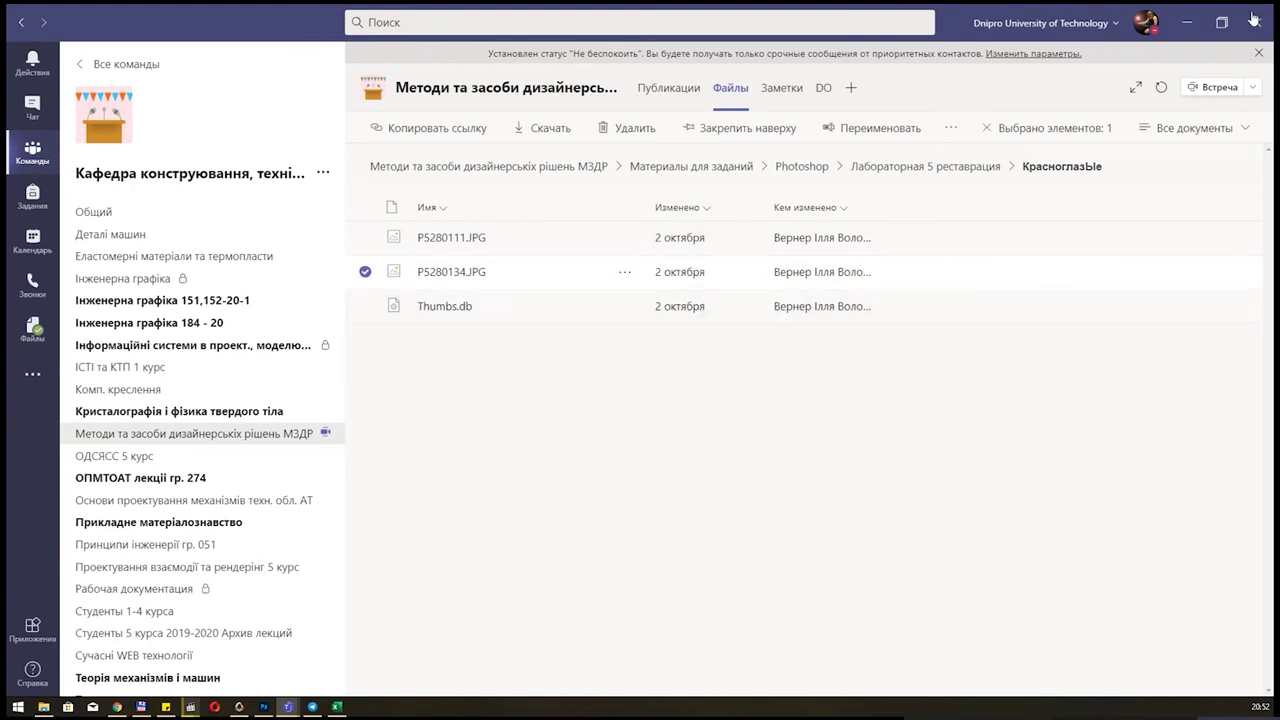
Open the downloaded P5280134.JPG from Downloads in Photoshop.
{"action": "left_click", "coordinate": [1193, 22]}
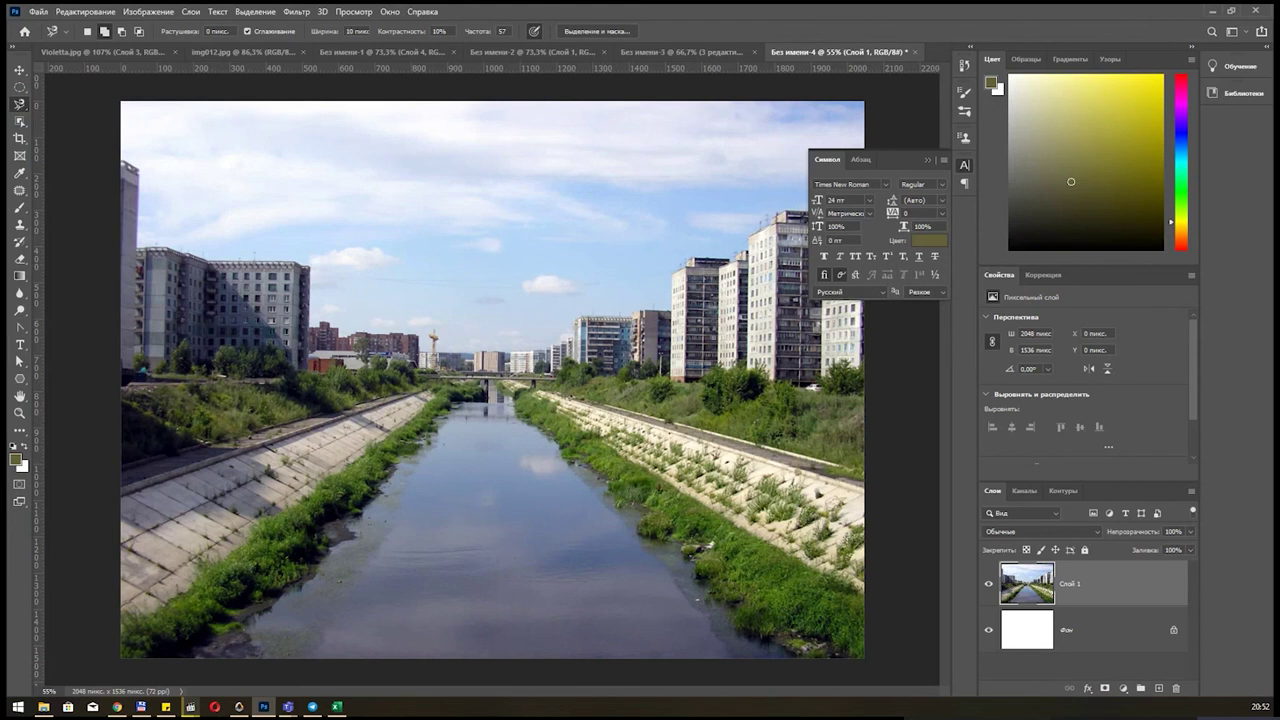
{"action": "left_click", "coordinate": [43, 707]}
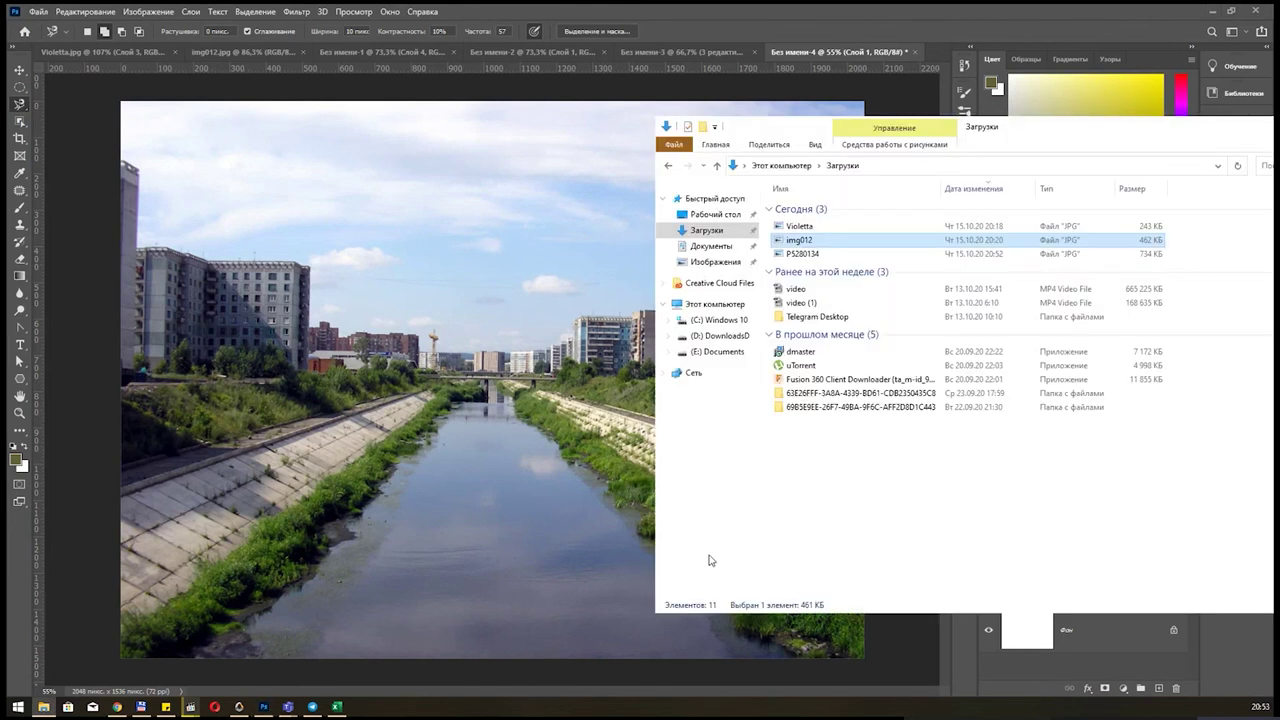
{"action": "left_click_drag", "start_coordinate": [802, 254], "coordinate": [929, 46]}
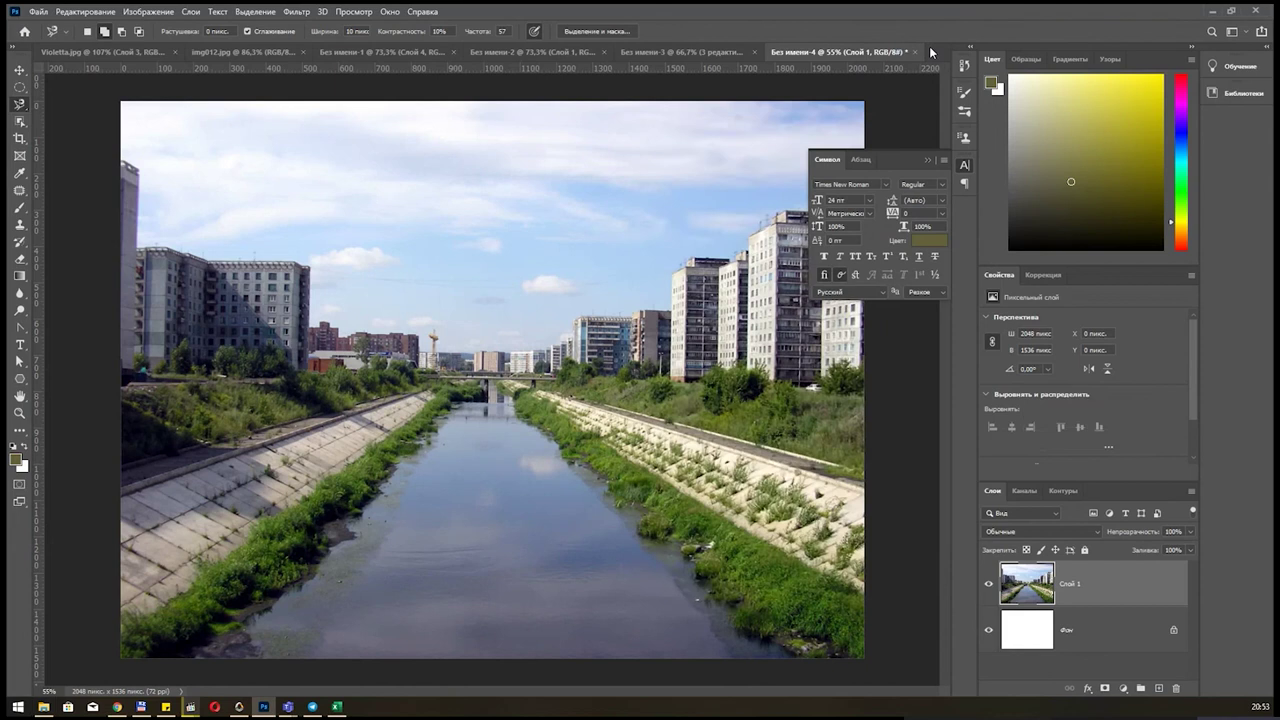
{"action": "scroll", "coordinate": [590, 350], "scroll_direction": "up", "scroll_amount": 2}
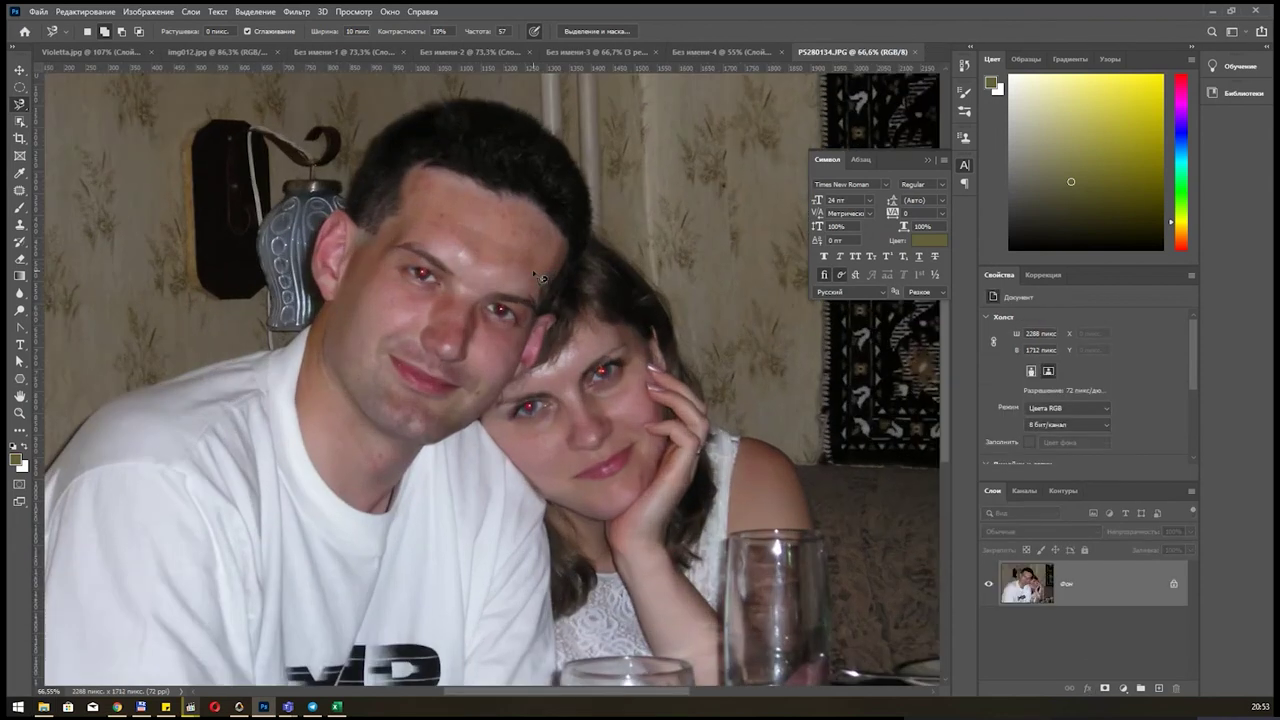
{"action": "scroll", "coordinate": [590, 350], "scroll_direction": "up", "scroll_amount": 2}
{"action": "scroll", "coordinate": [590, 350], "scroll_direction": "up", "scroll_amount": 2}
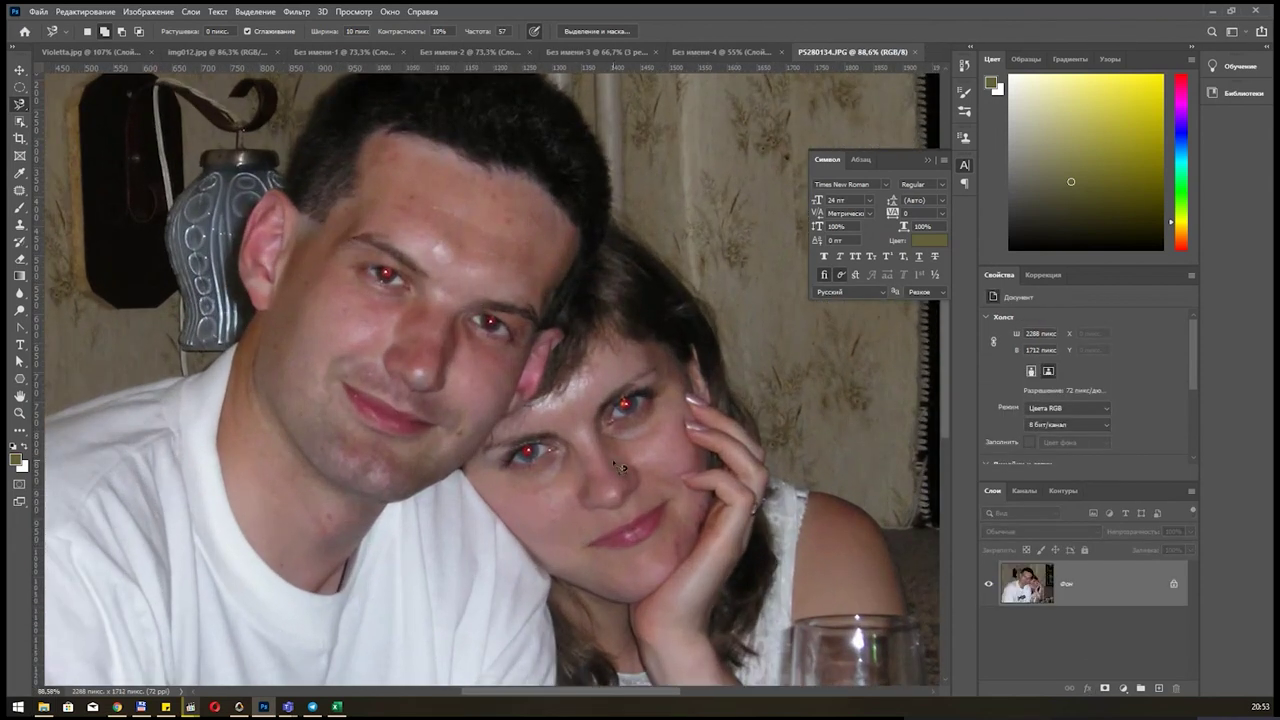
{"action": "left_click", "coordinate": [21, 121]}
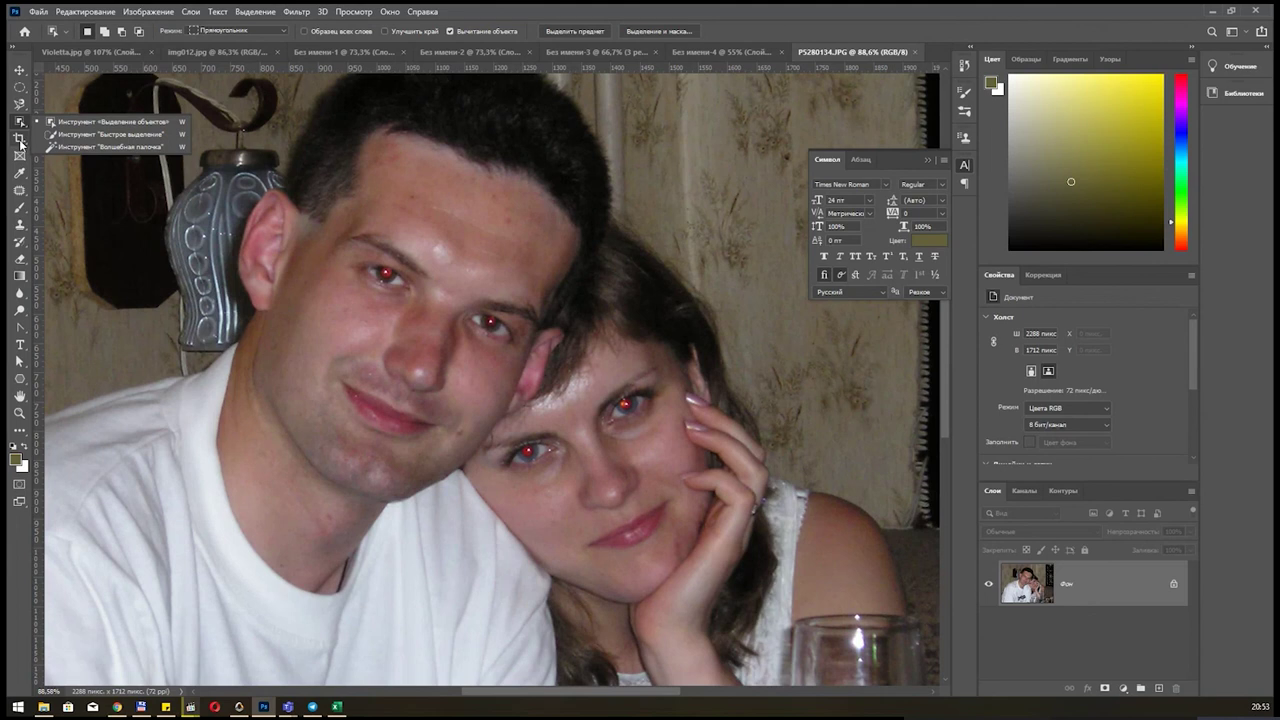
{"action": "left_click", "coordinate": [21, 141]}
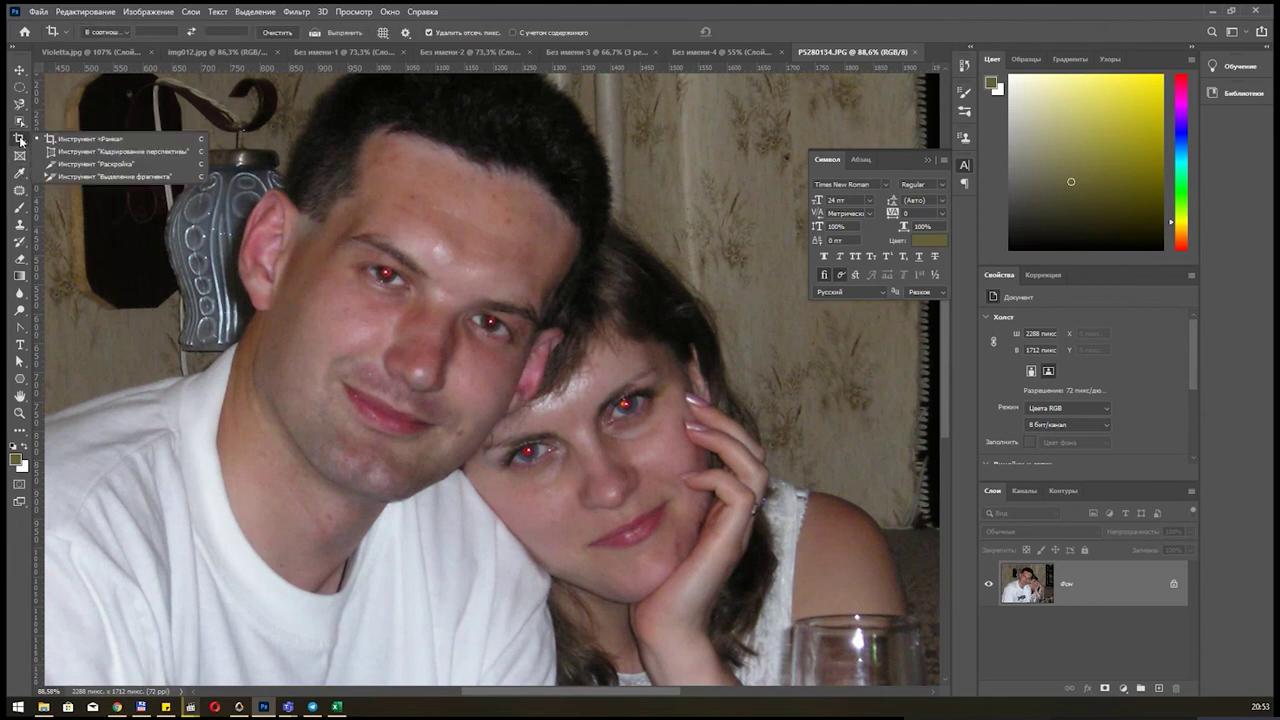
{"action": "left_click", "coordinate": [16, 212]}
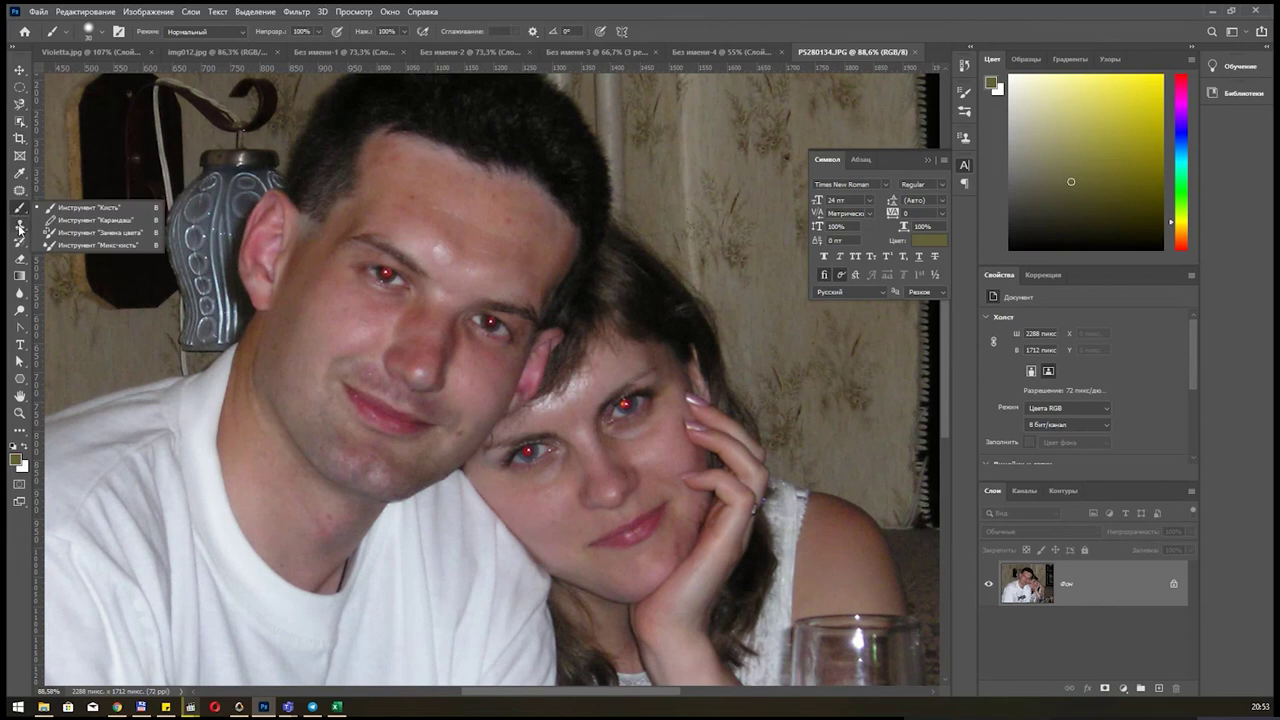
{"action": "left_click", "coordinate": [19, 228]}
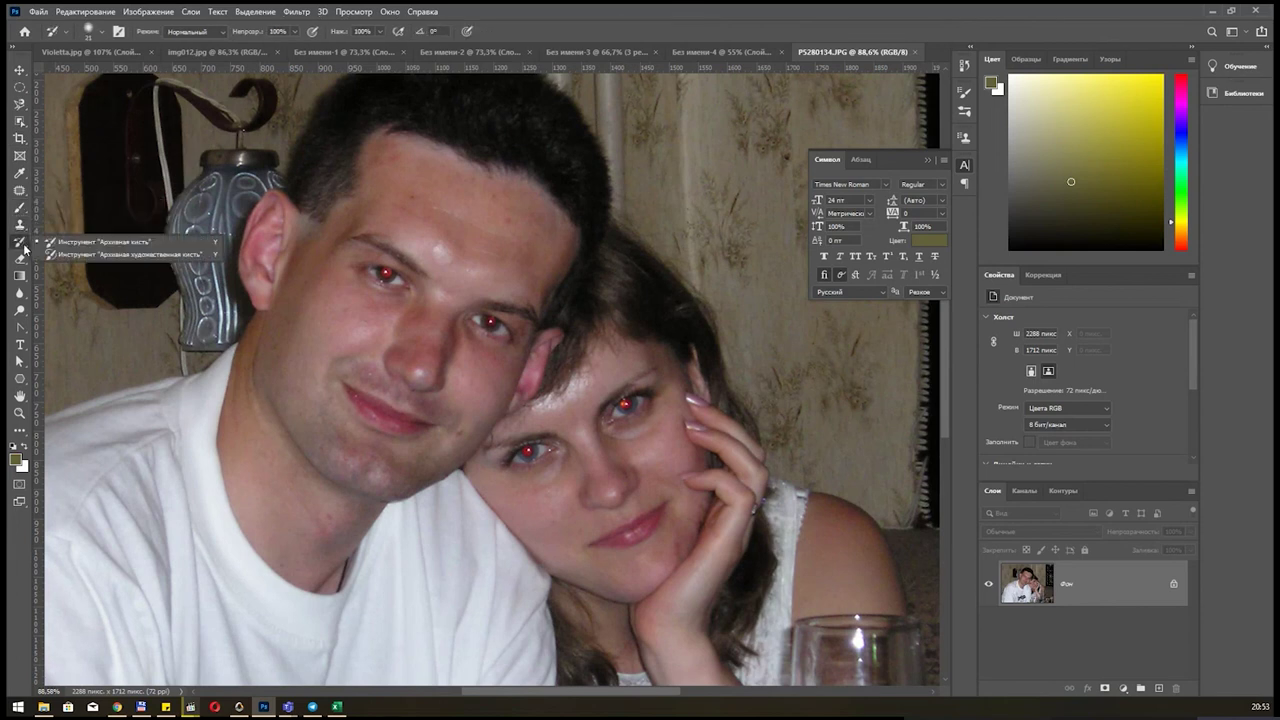
{"action": "left_click", "coordinate": [20, 208]}
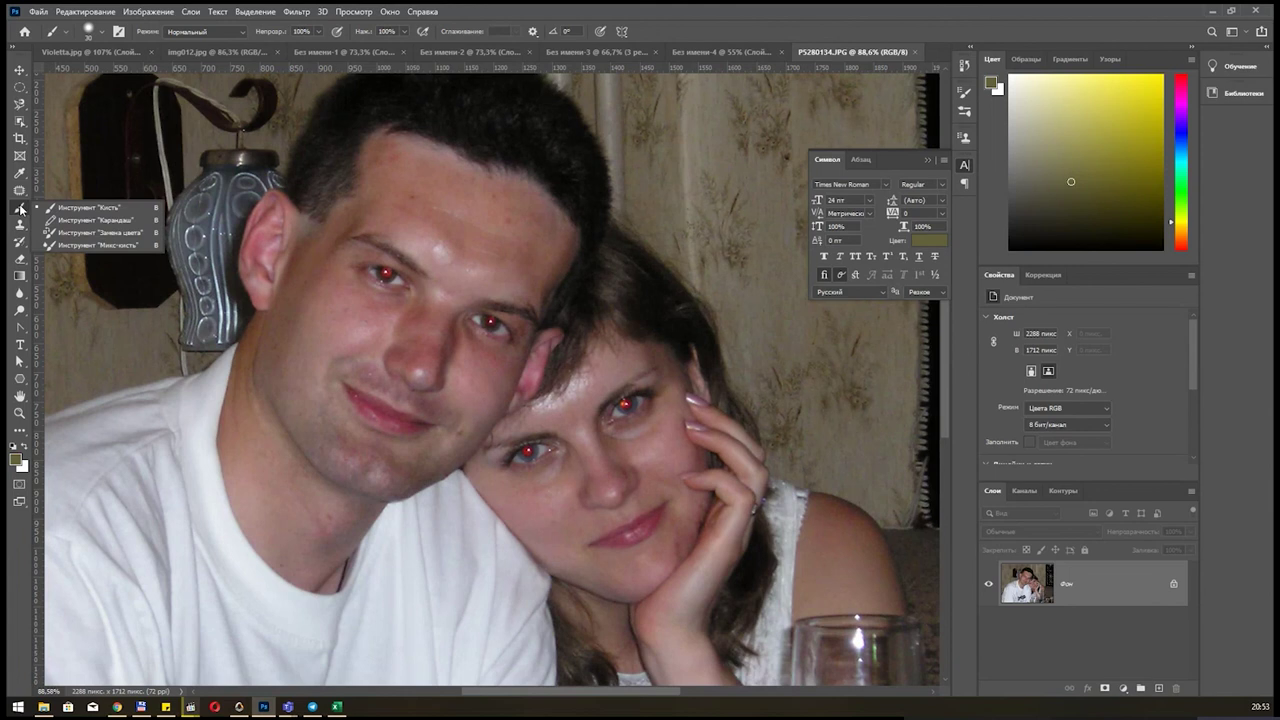
{"action": "left_click", "coordinate": [20, 192]}
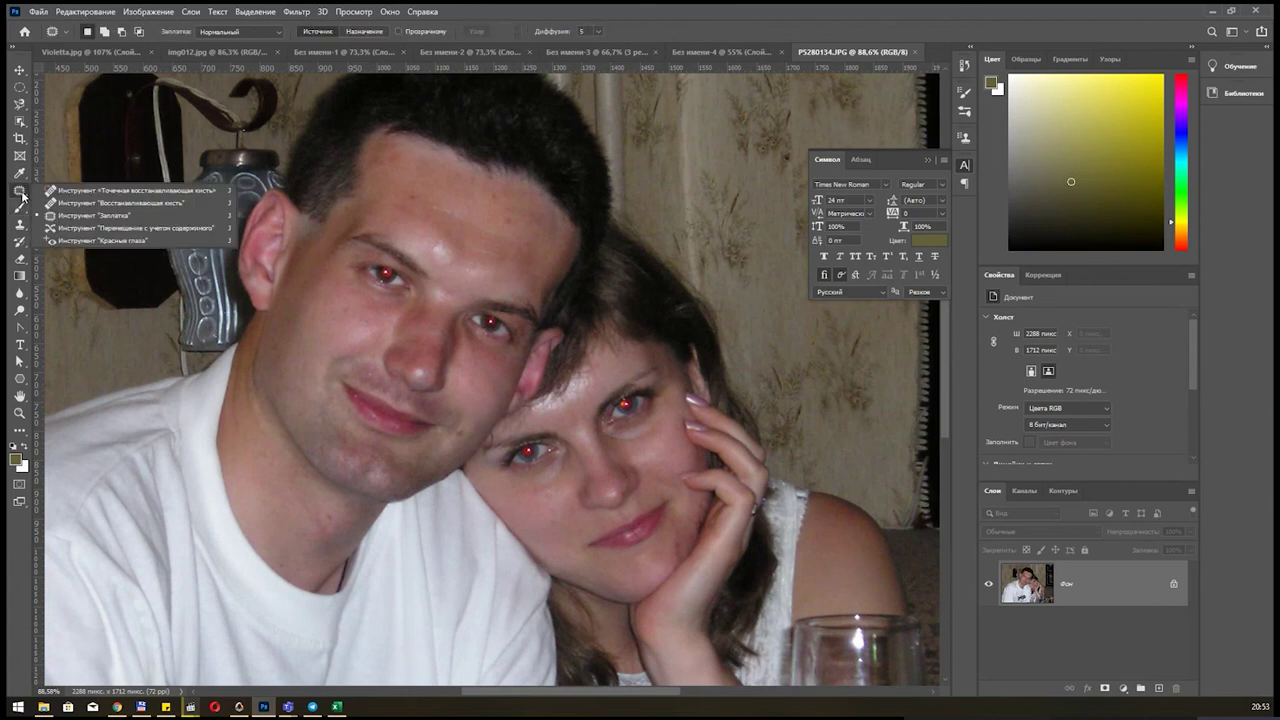
Use the Red Eye tool (50% pupil size, 50% darken) on the man's and woman's red pupils.
{"action": "left_click", "coordinate": [105, 241]}
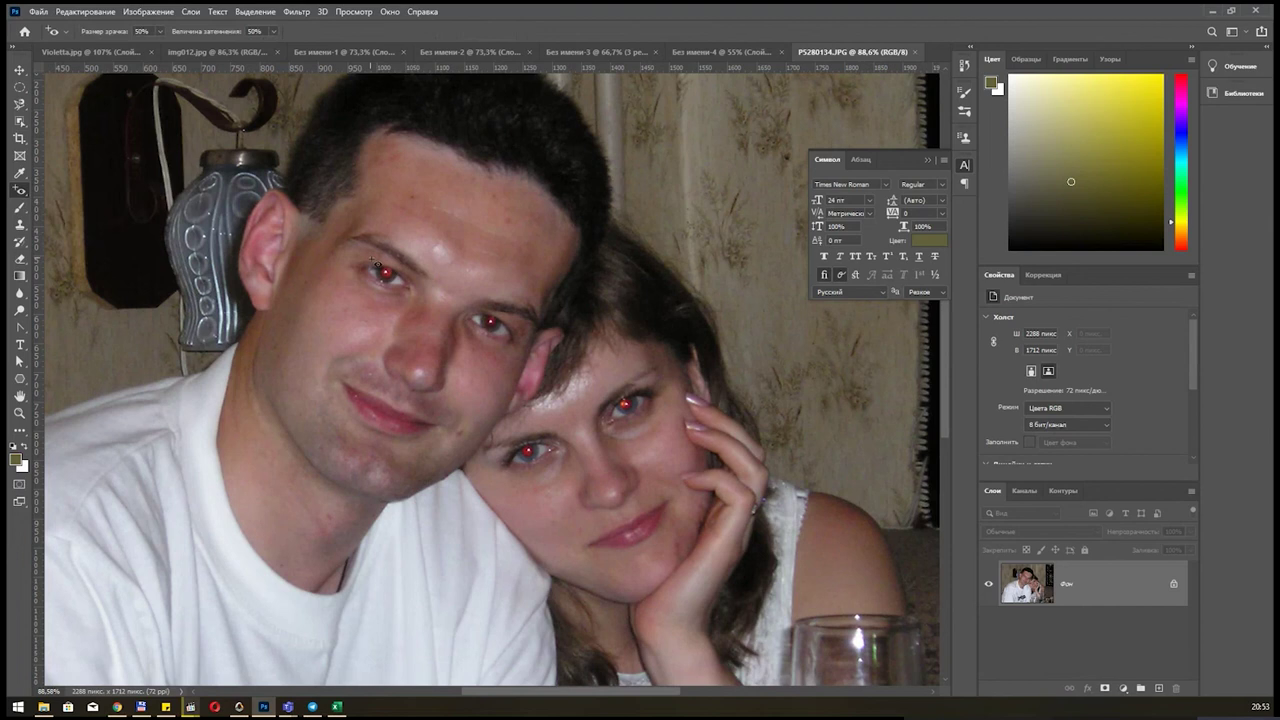
{"action": "left_click", "coordinate": [408, 300]}
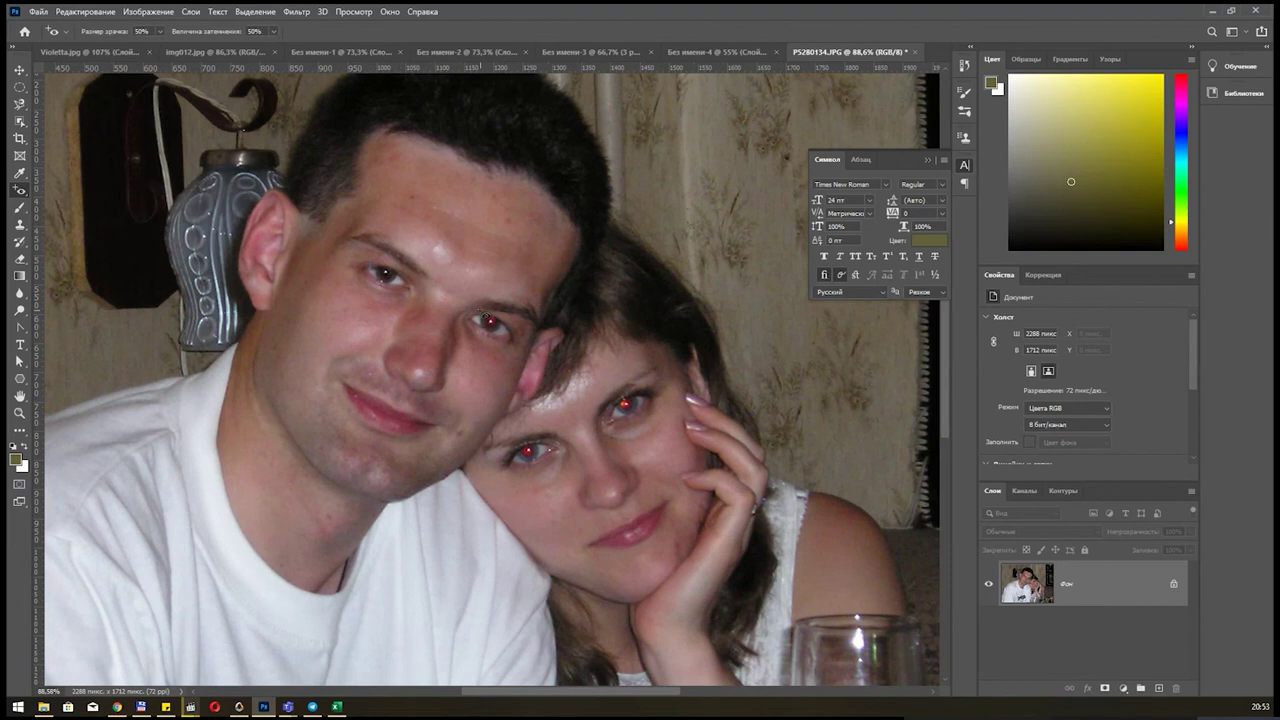
{"action": "left_click", "coordinate": [510, 342]}
{"action": "left_click", "coordinate": [638, 422]}
{"action": "scroll", "coordinate": [467, 411], "scroll_direction": "up", "scroll_amount": 2}
{"action": "scroll", "coordinate": [440, 420], "scroll_direction": "up", "scroll_amount": 2}
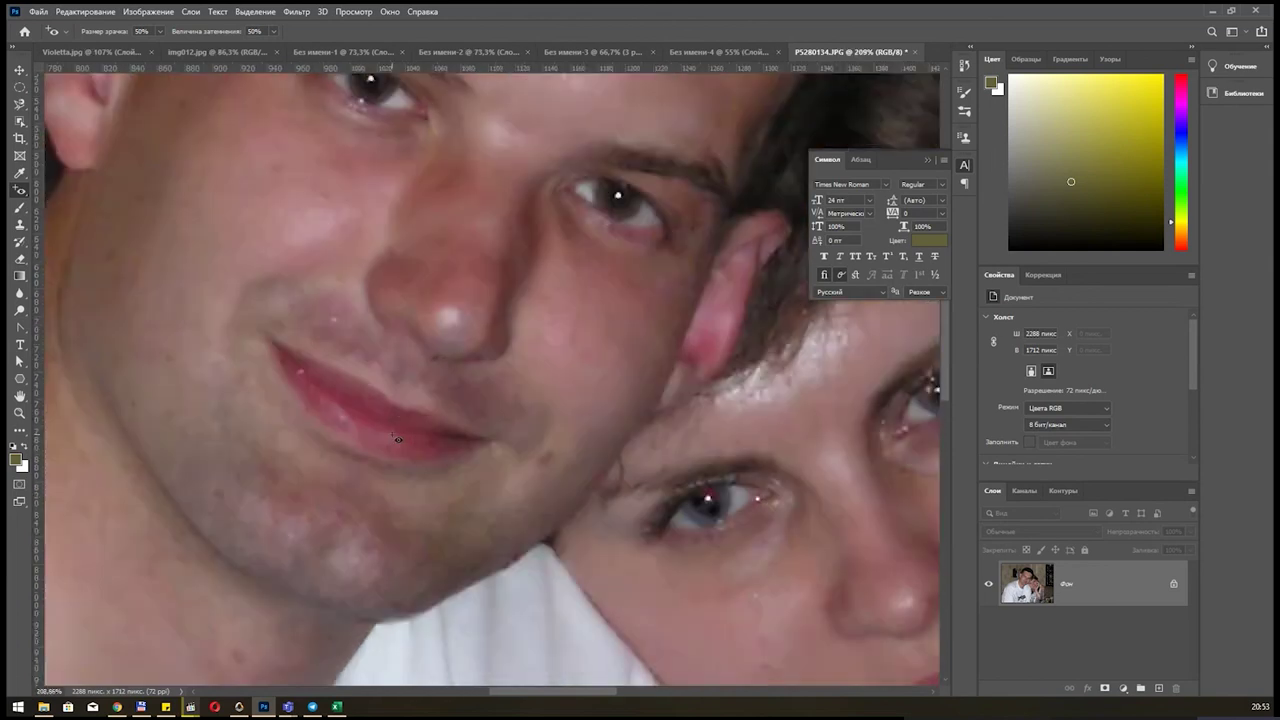
{"action": "scroll", "coordinate": [399, 436], "scroll_direction": "up", "scroll_amount": 2}
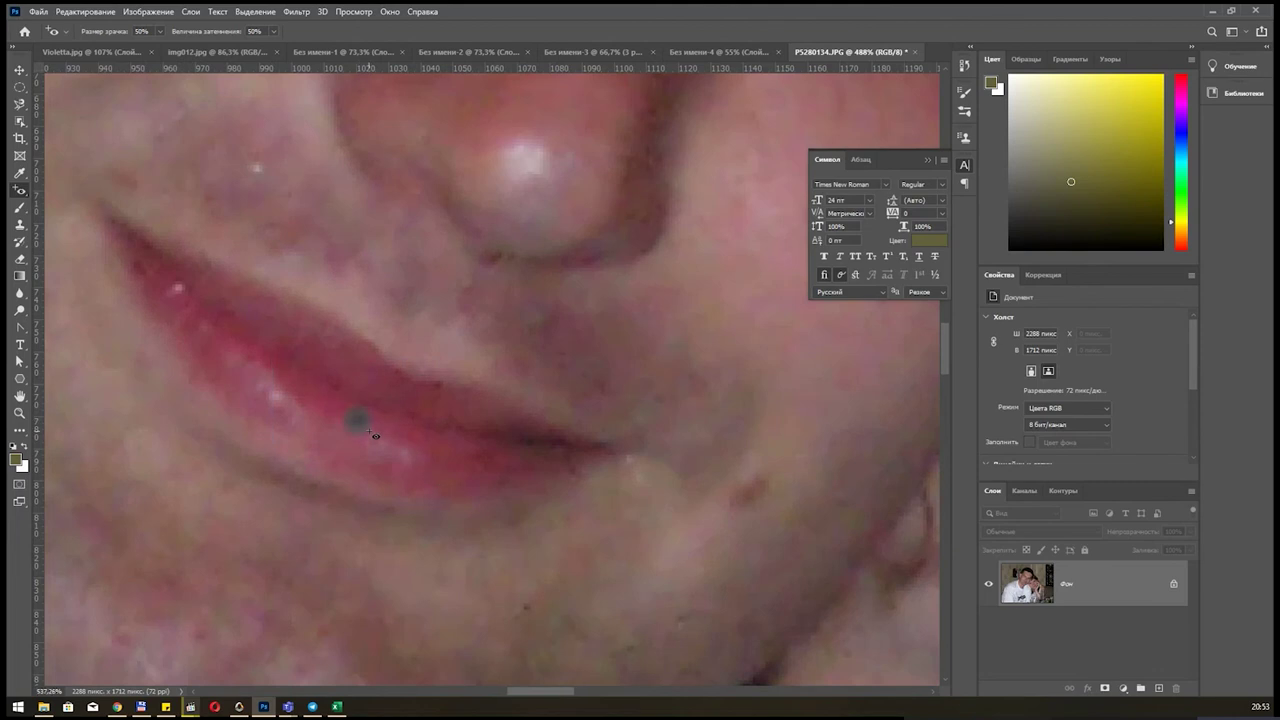
{"action": "scroll", "coordinate": [374, 435], "scroll_direction": "down", "scroll_amount": 1}
{"action": "scroll", "coordinate": [376, 434], "scroll_direction": "down", "scroll_amount": 2}
{"action": "scroll", "coordinate": [379, 433], "scroll_direction": "down", "scroll_amount": 2}
{"action": "scroll", "coordinate": [384, 431], "scroll_direction": "down", "scroll_amount": 2}
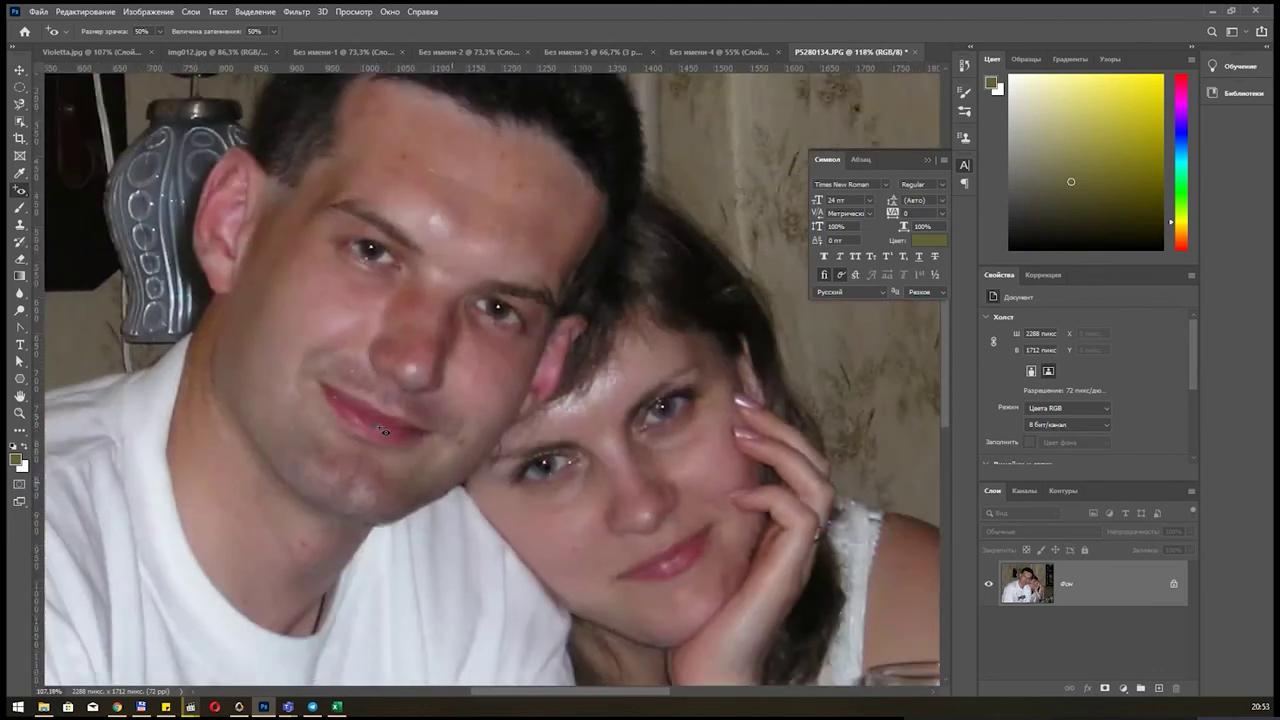
{"action": "scroll", "coordinate": [383, 431], "scroll_direction": "down", "scroll_amount": 2}
{"action": "scroll", "coordinate": [383, 431], "scroll_direction": "down", "scroll_amount": 2}
{"action": "scroll", "coordinate": [383, 431], "scroll_direction": "up", "scroll_amount": 1}
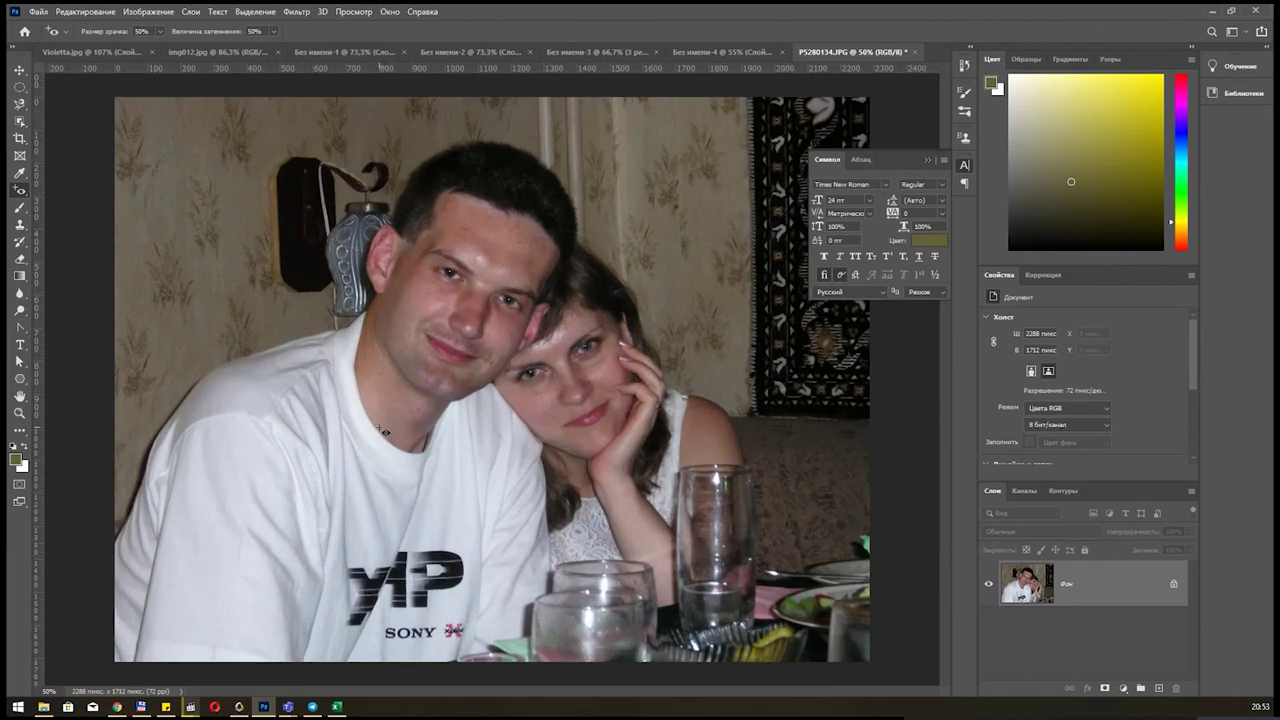